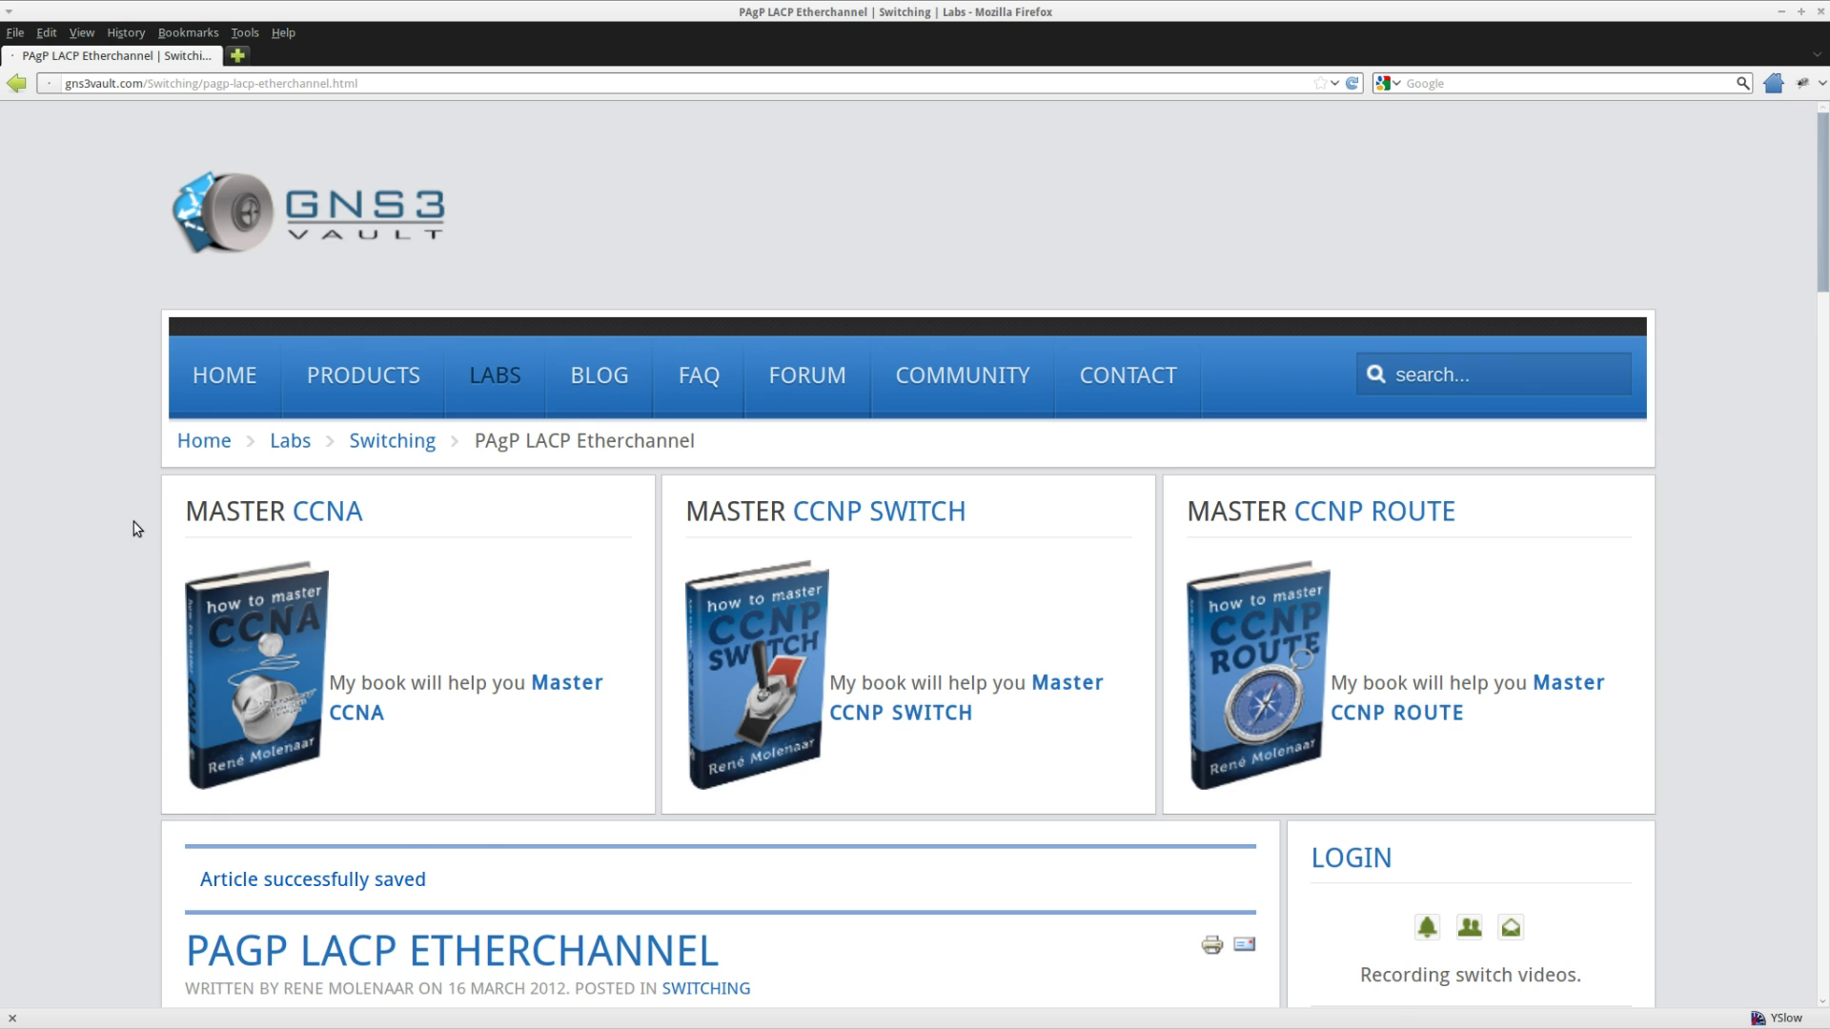
Step: Read the lab notes that GNS3 can't be used and Catalyst 2950 switches are required
scroll(134, 526, "down", 4)
scroll(193, 602, "down", 1)
left_click_drag(189, 597, 194, 517)
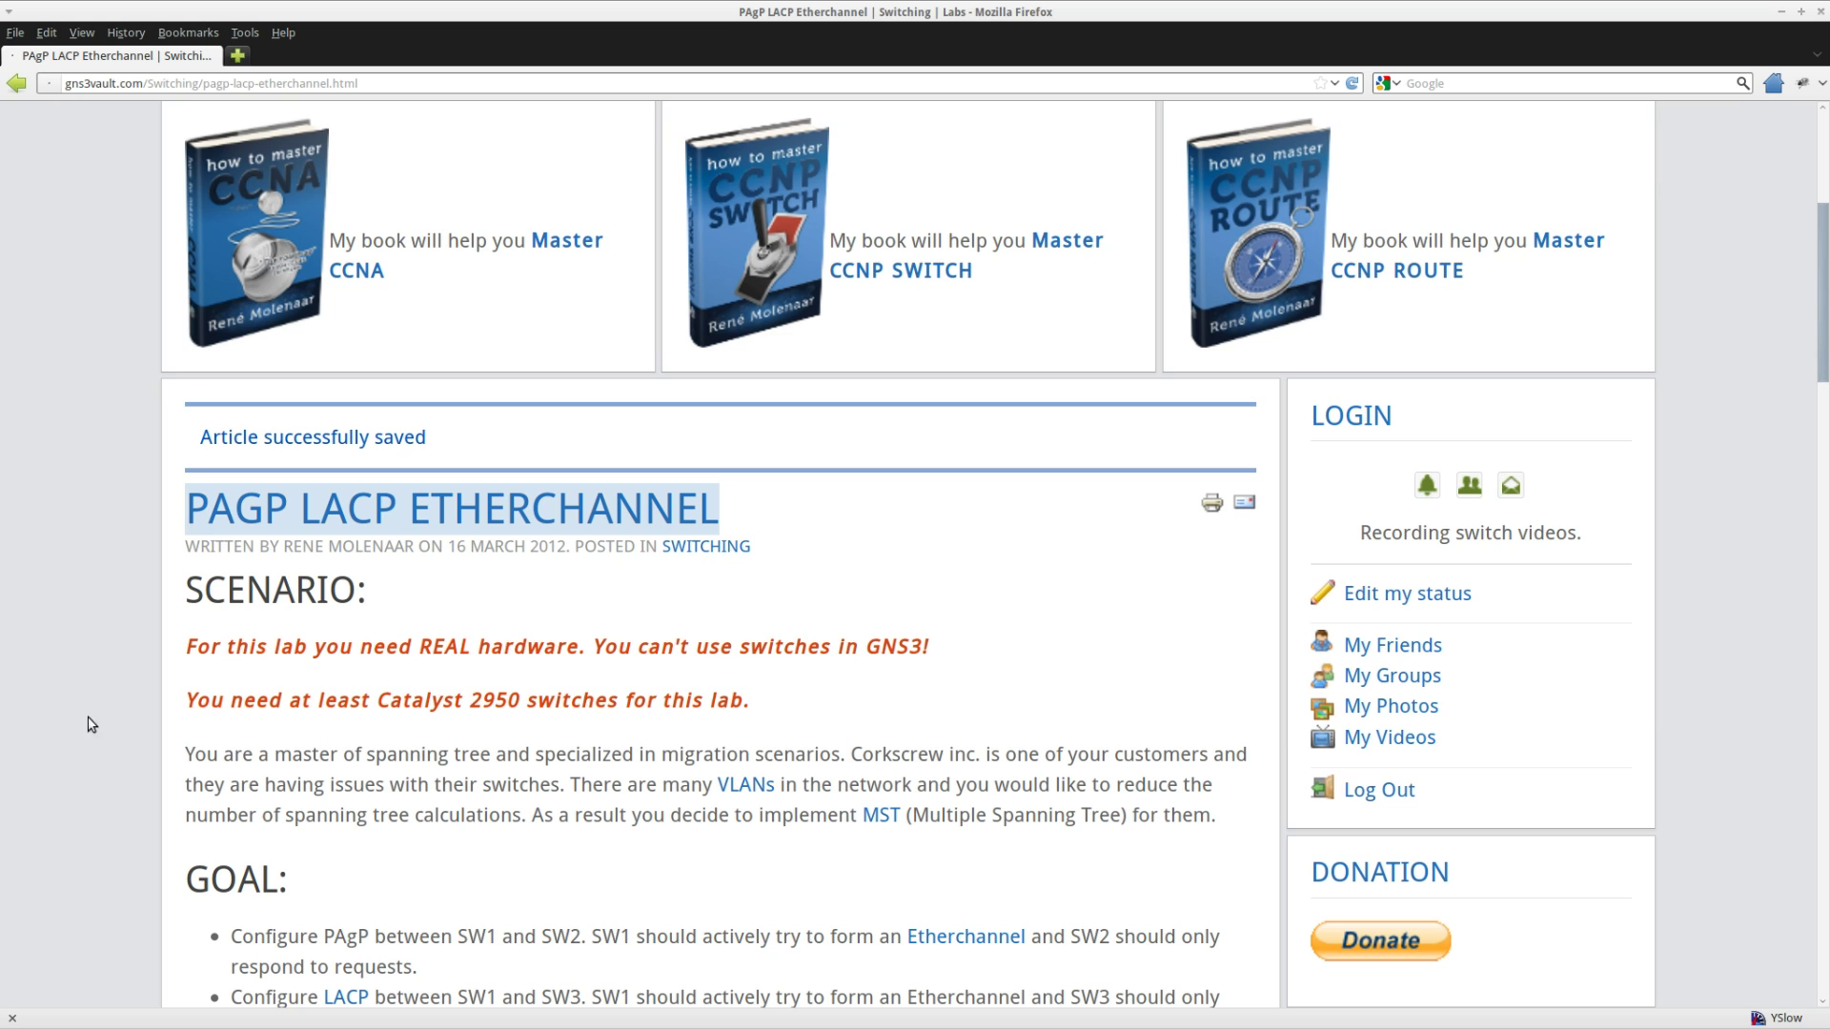
scroll(116, 680, "down", 3)
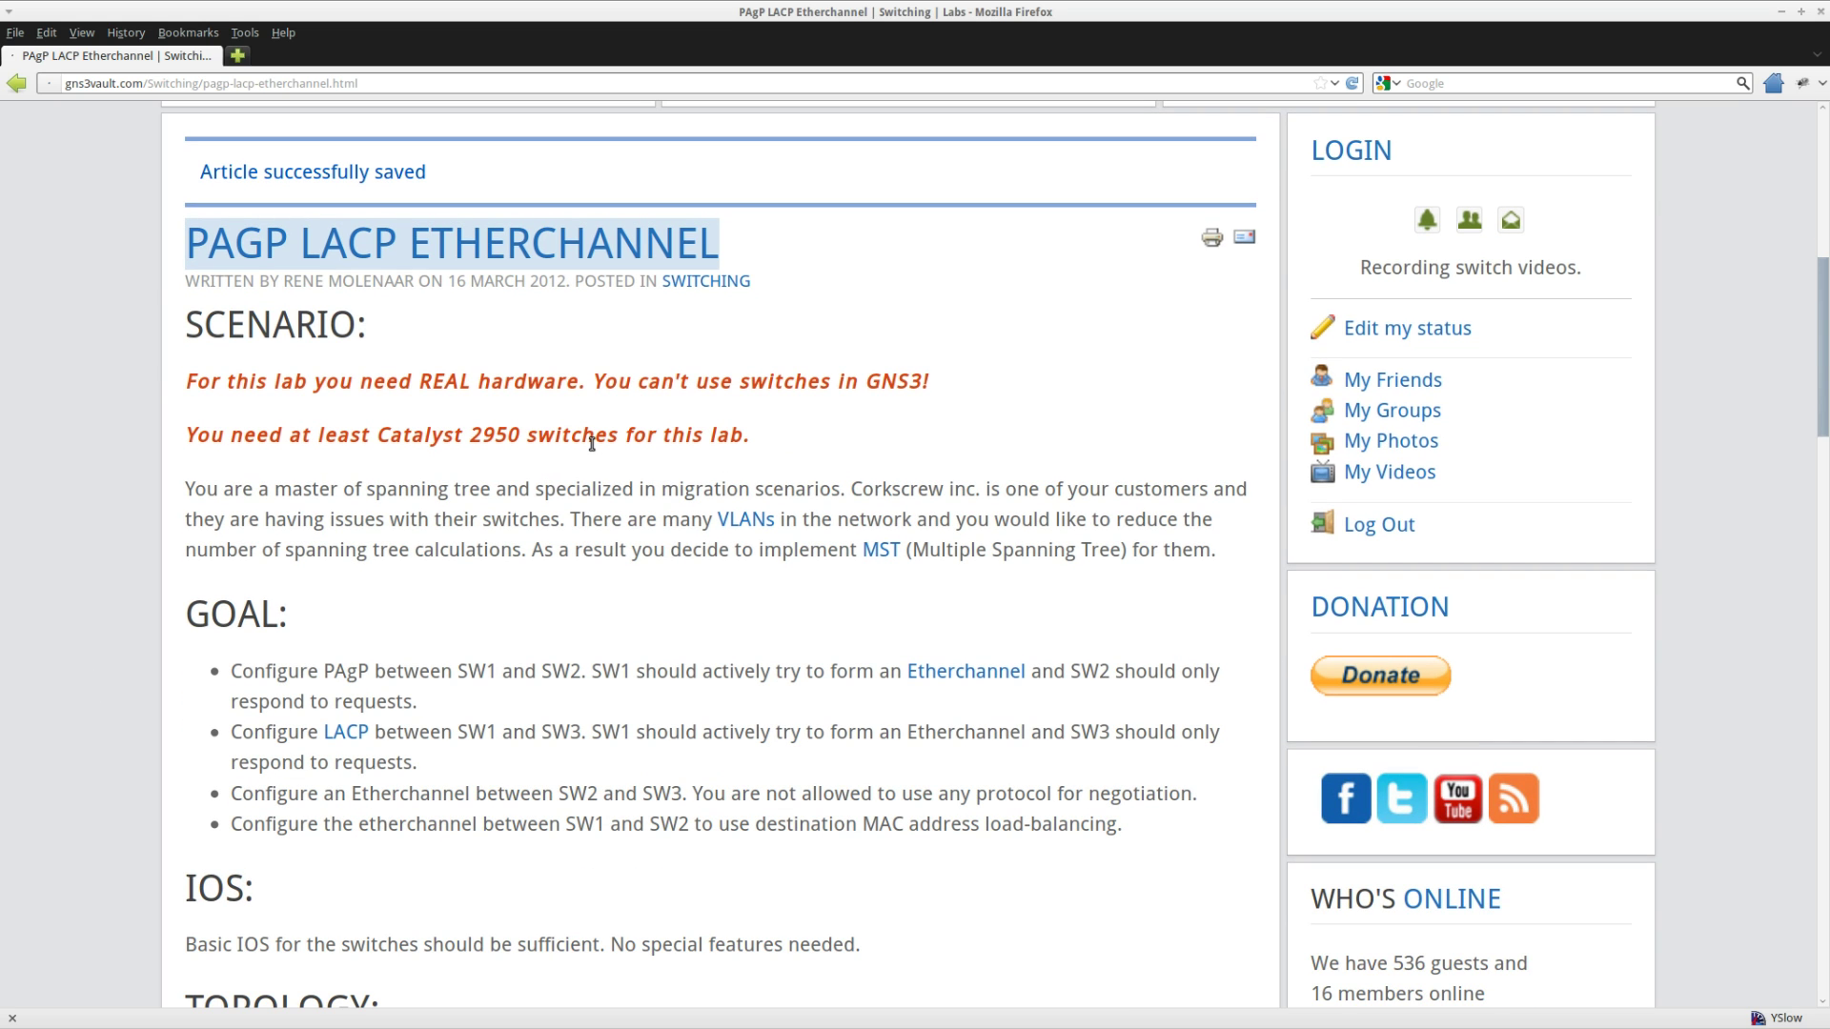
left_click(707, 413)
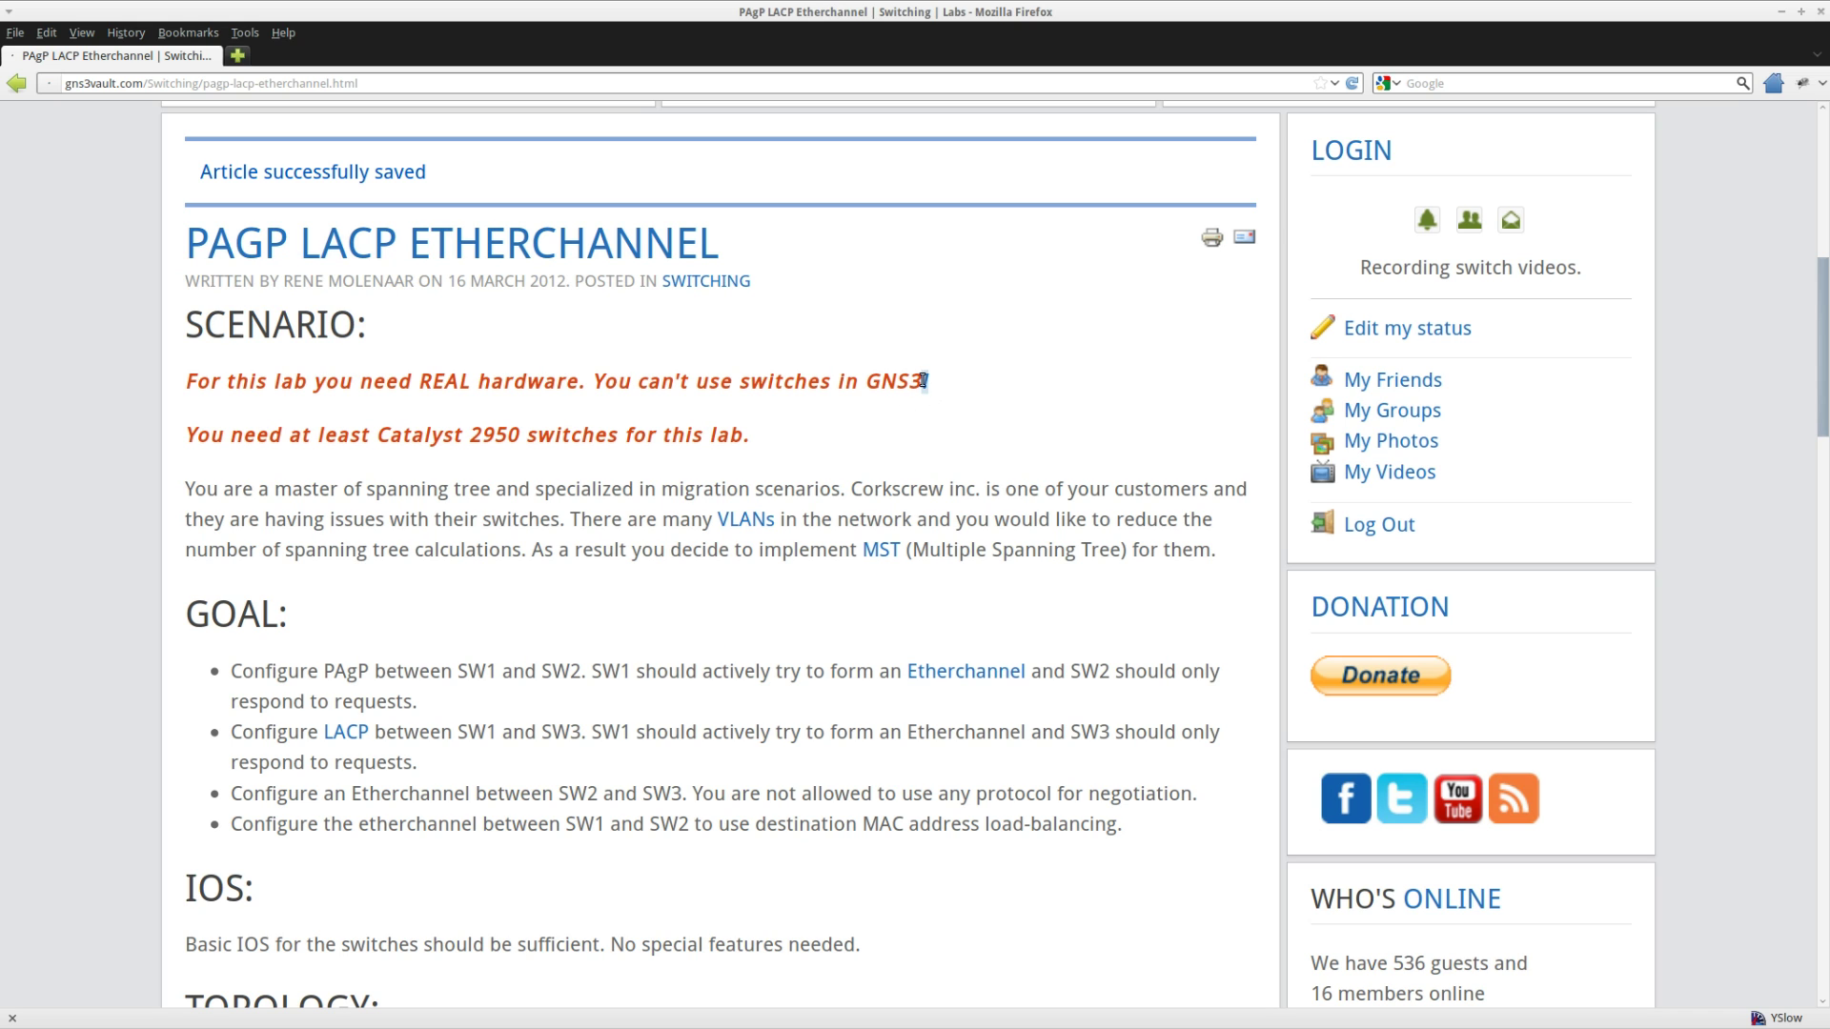
left_click_drag(938, 383, 873, 381)
left_click_drag(751, 440, 193, 436)
left_click(411, 466)
double_click(485, 437)
left_click(496, 464)
Step: Review the lab goals: SW1 actively forms the channel, SW2 only responds to requests
scroll(174, 529, "down", 7)
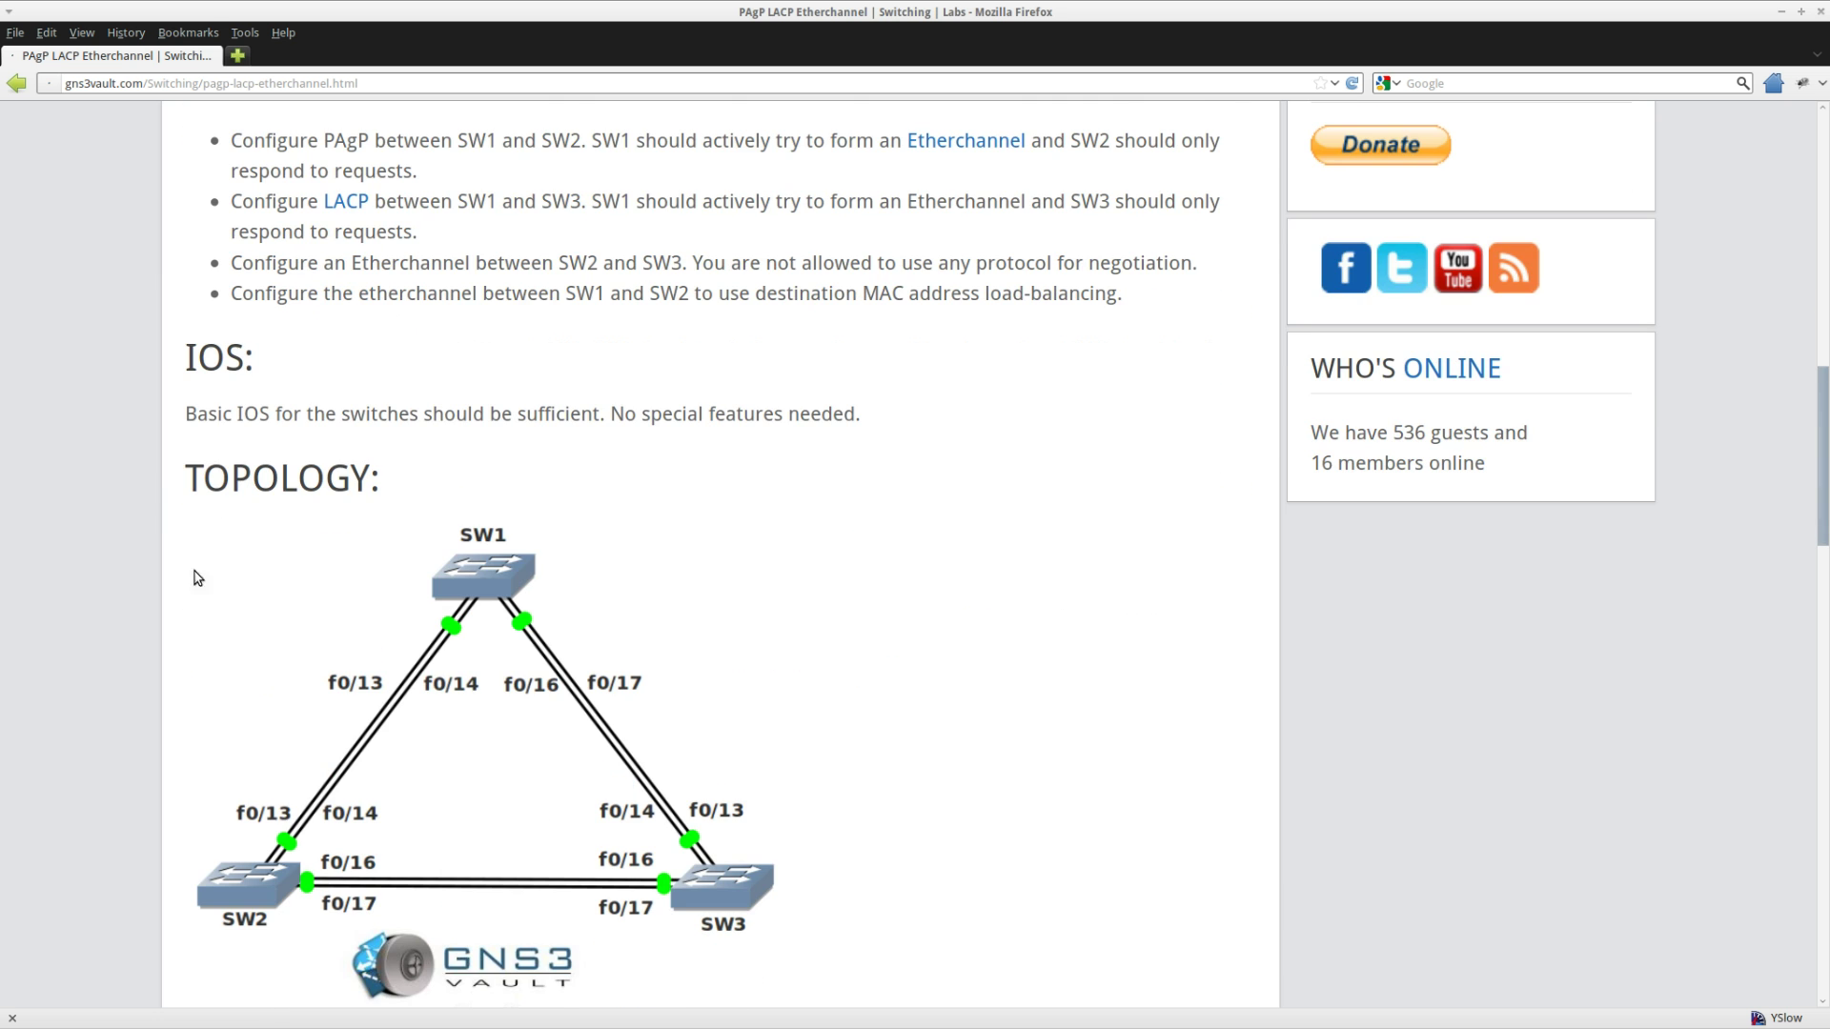
scroll(201, 668, "down", 1)
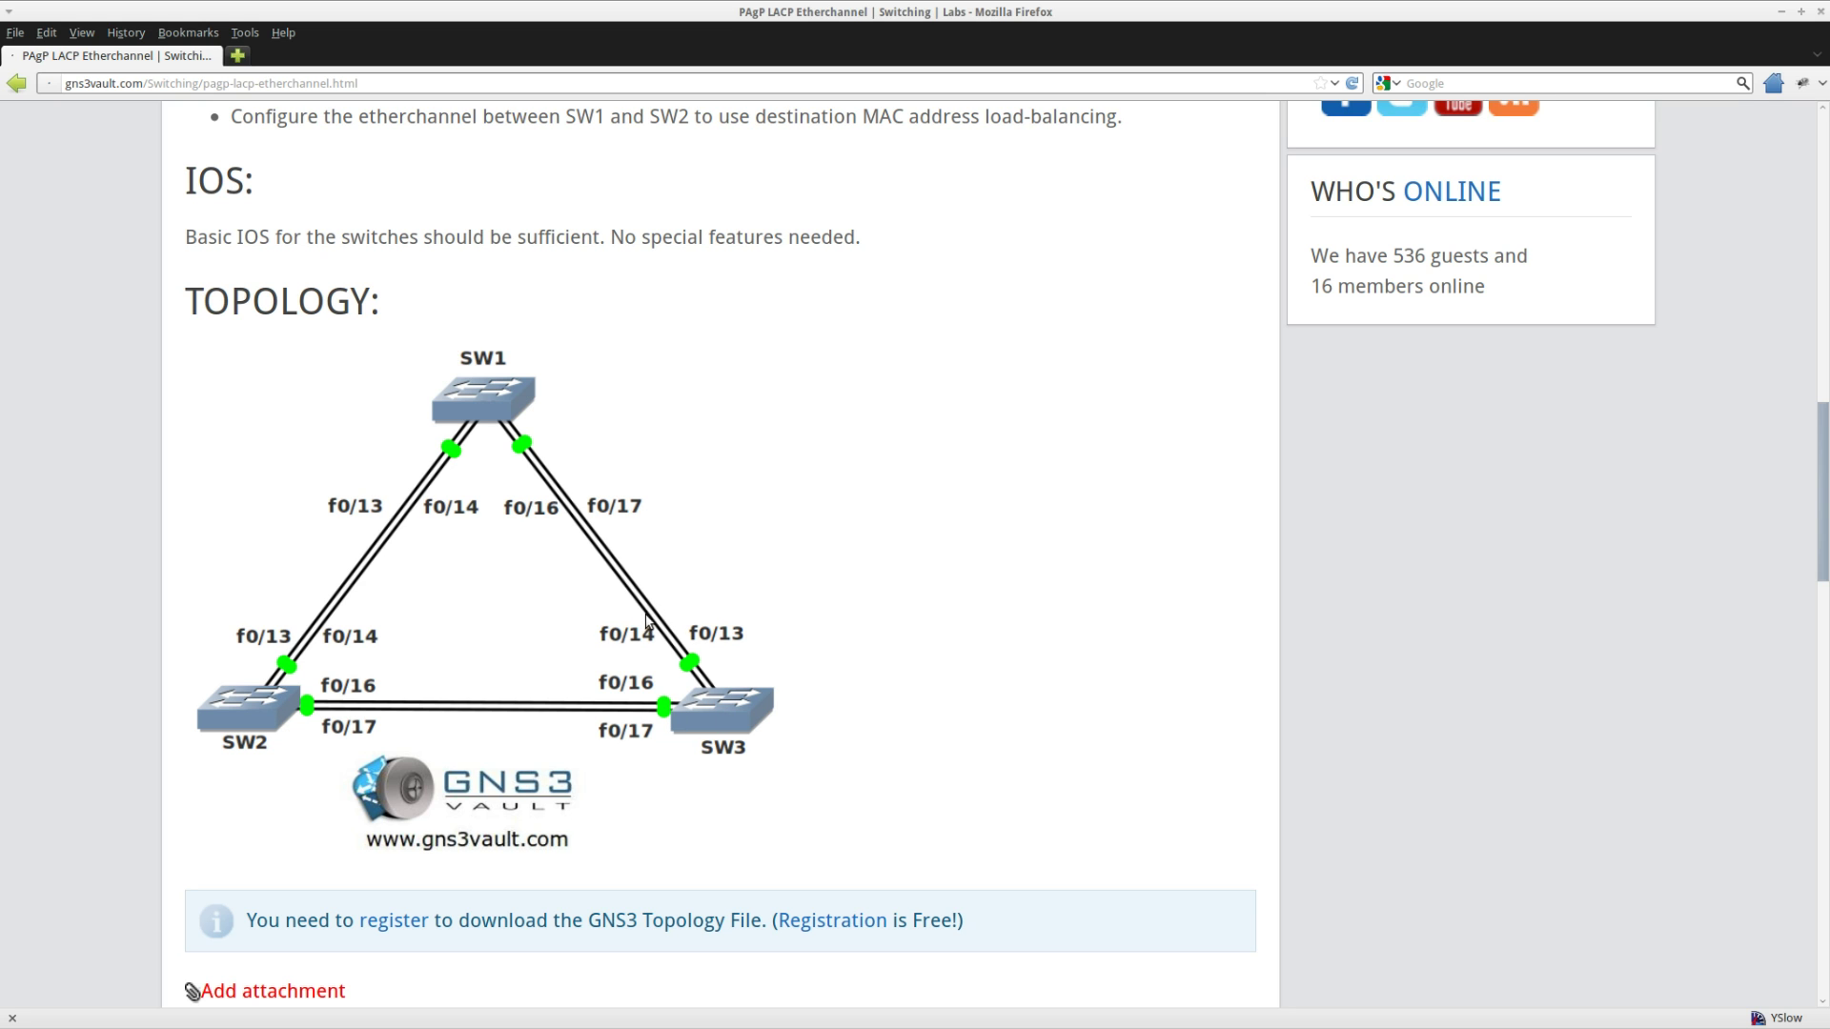
scroll(407, 598, "up", 6)
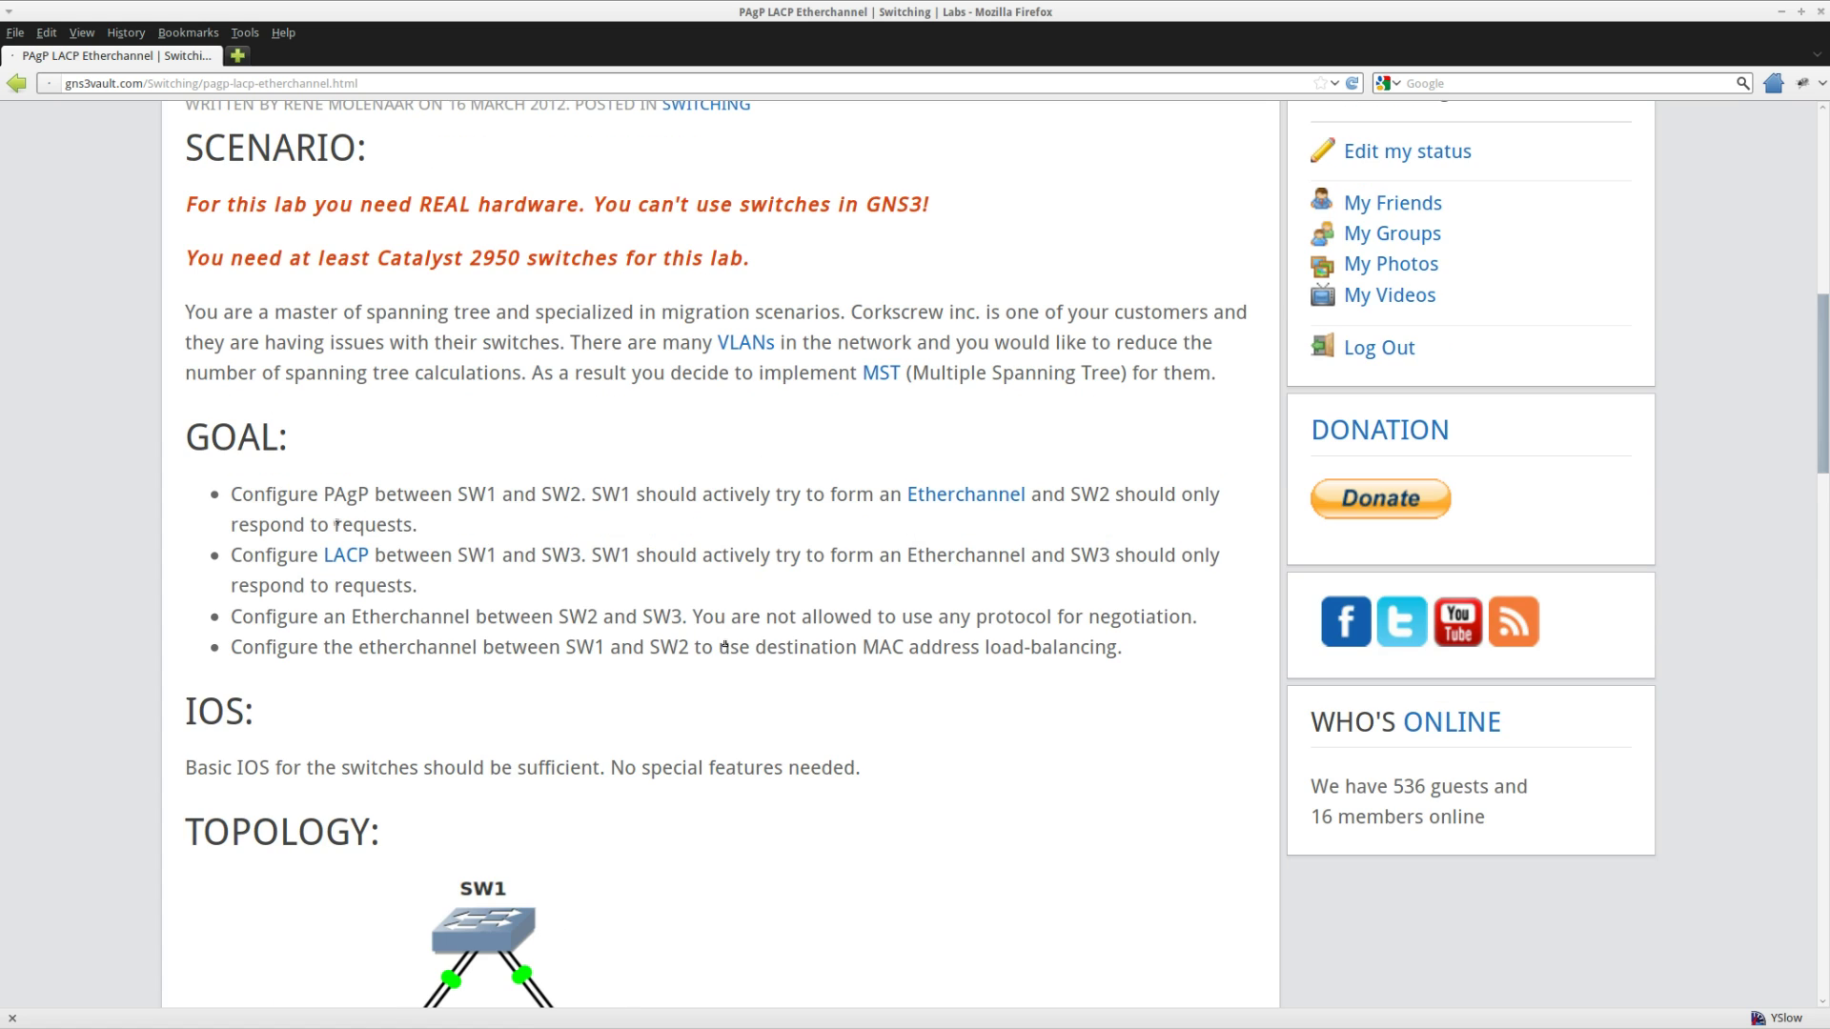
left_click_drag(419, 524, 236, 495)
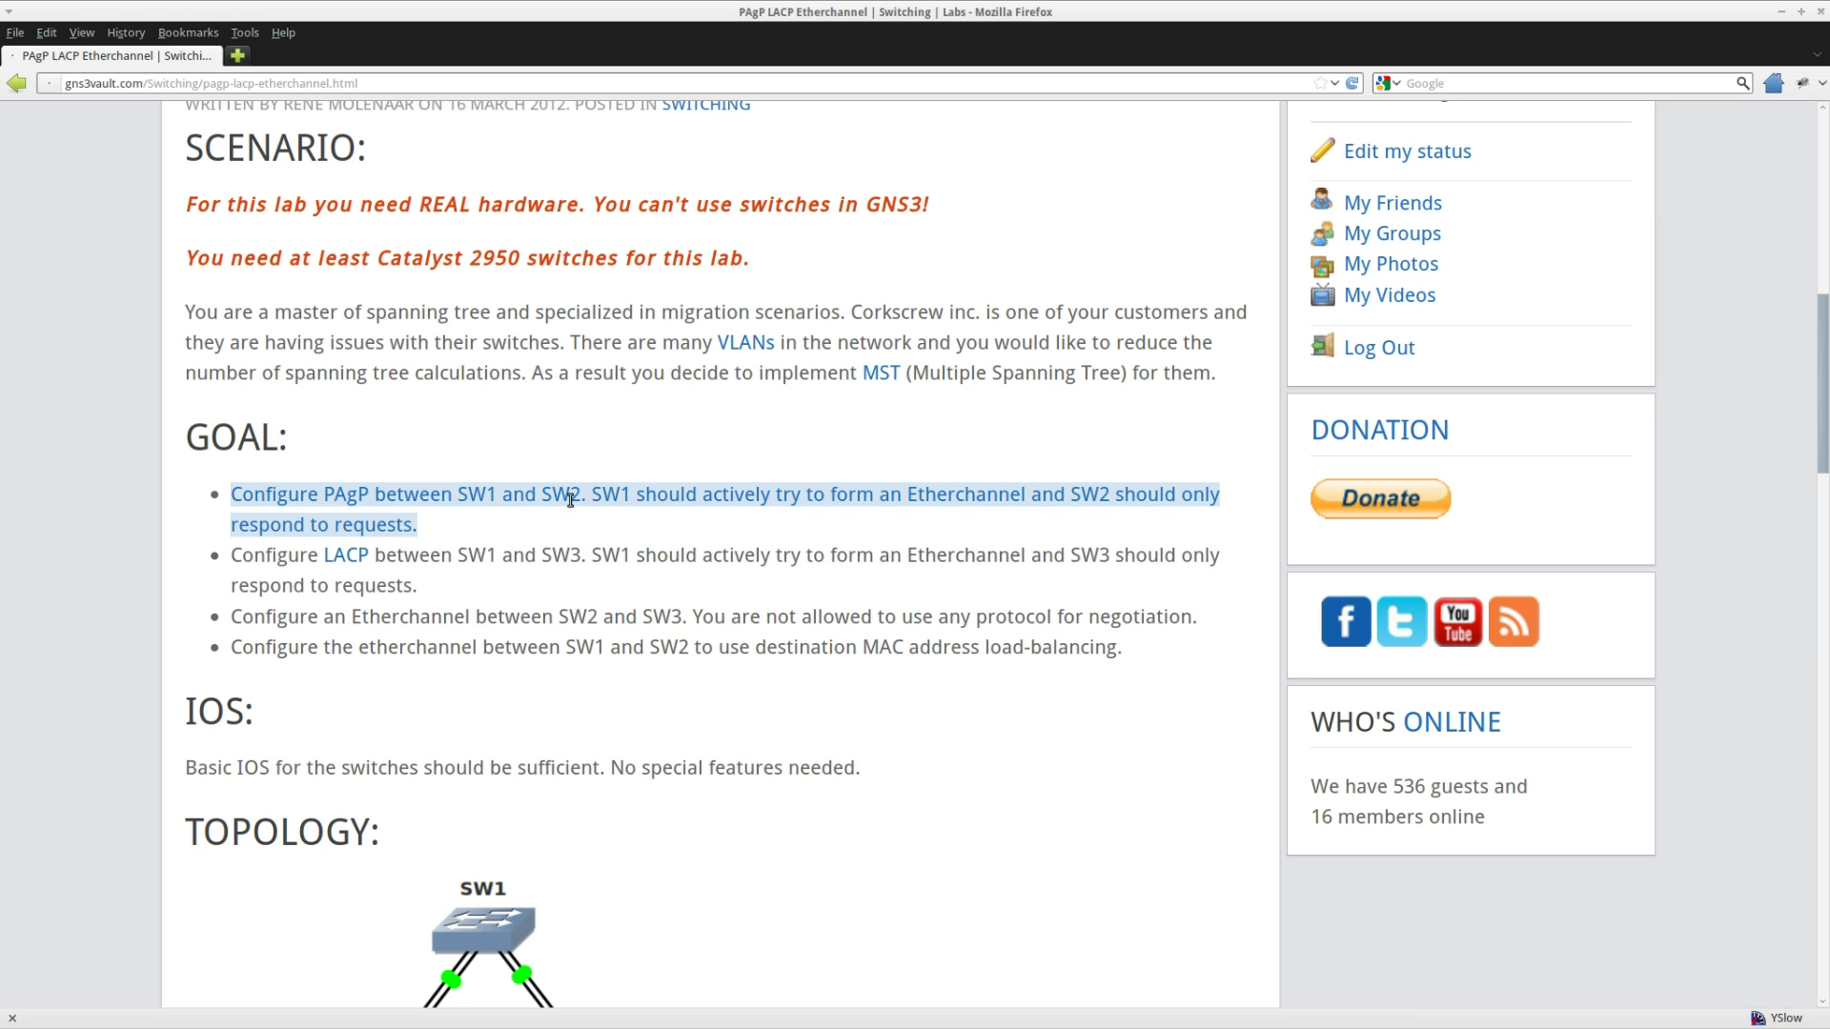
left_click(1013, 445)
left_click_drag(592, 495, 895, 492)
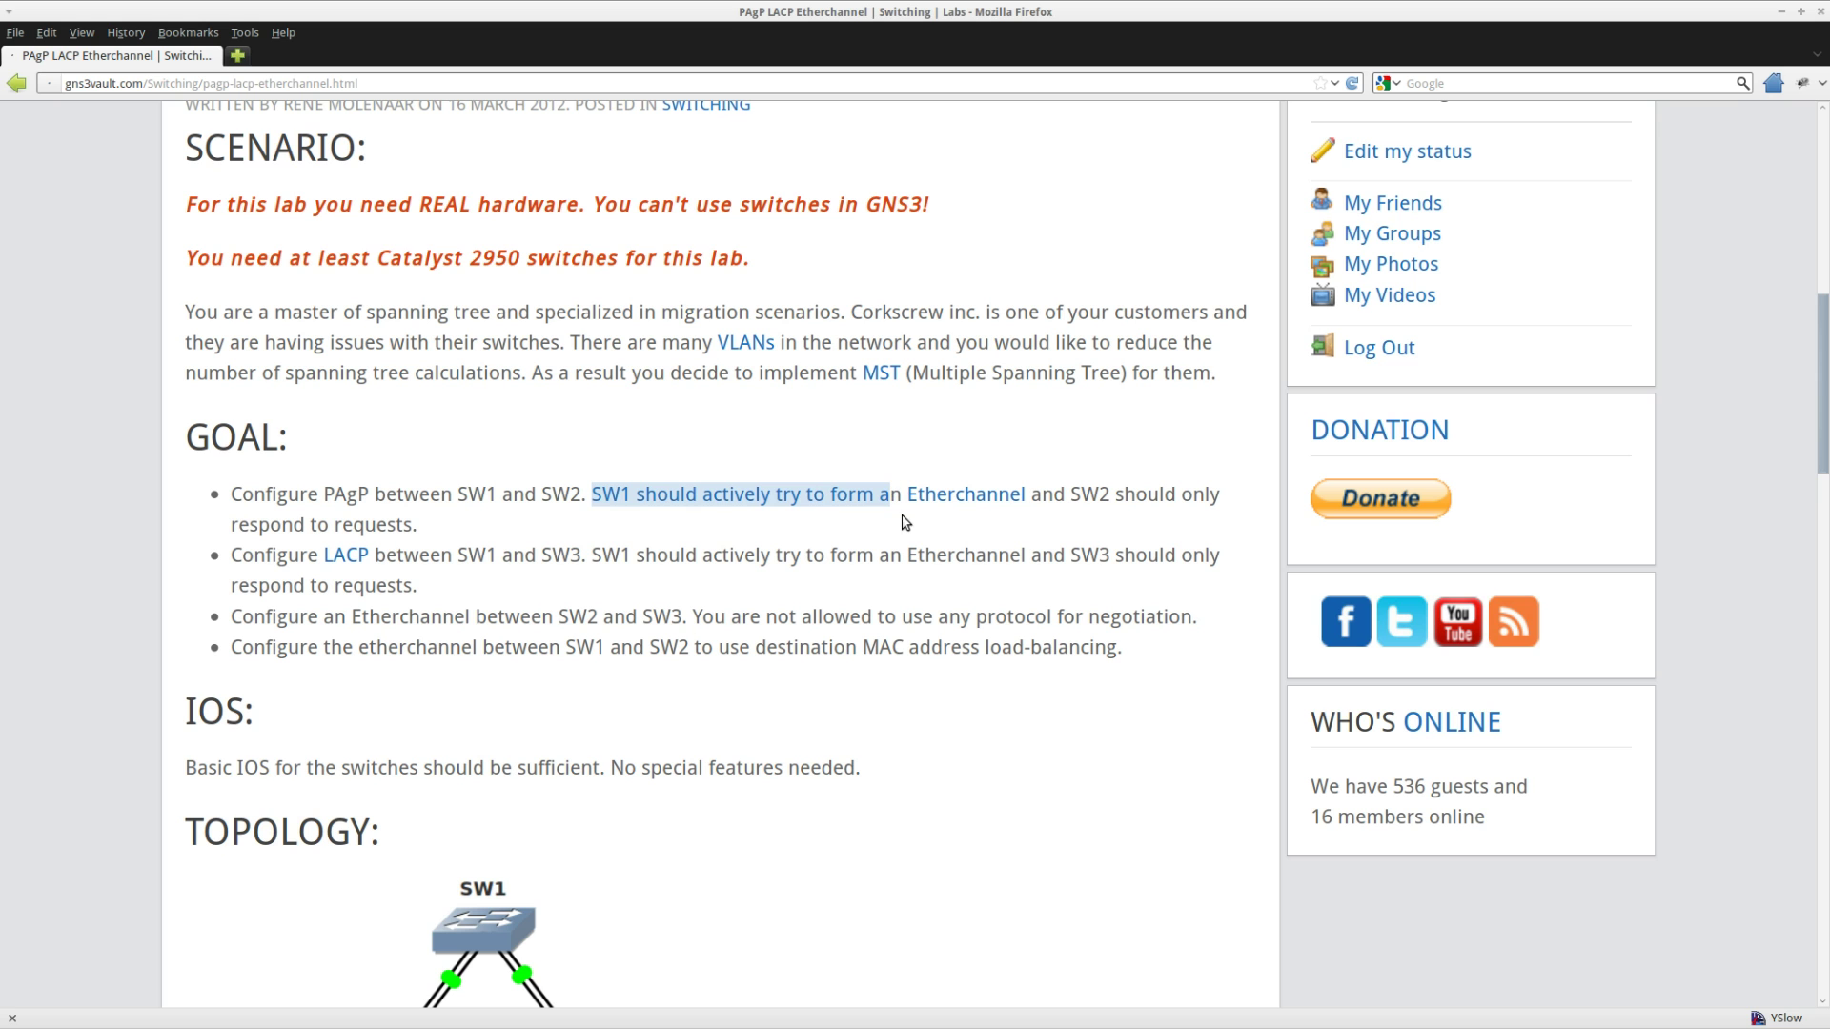
left_click(1098, 534)
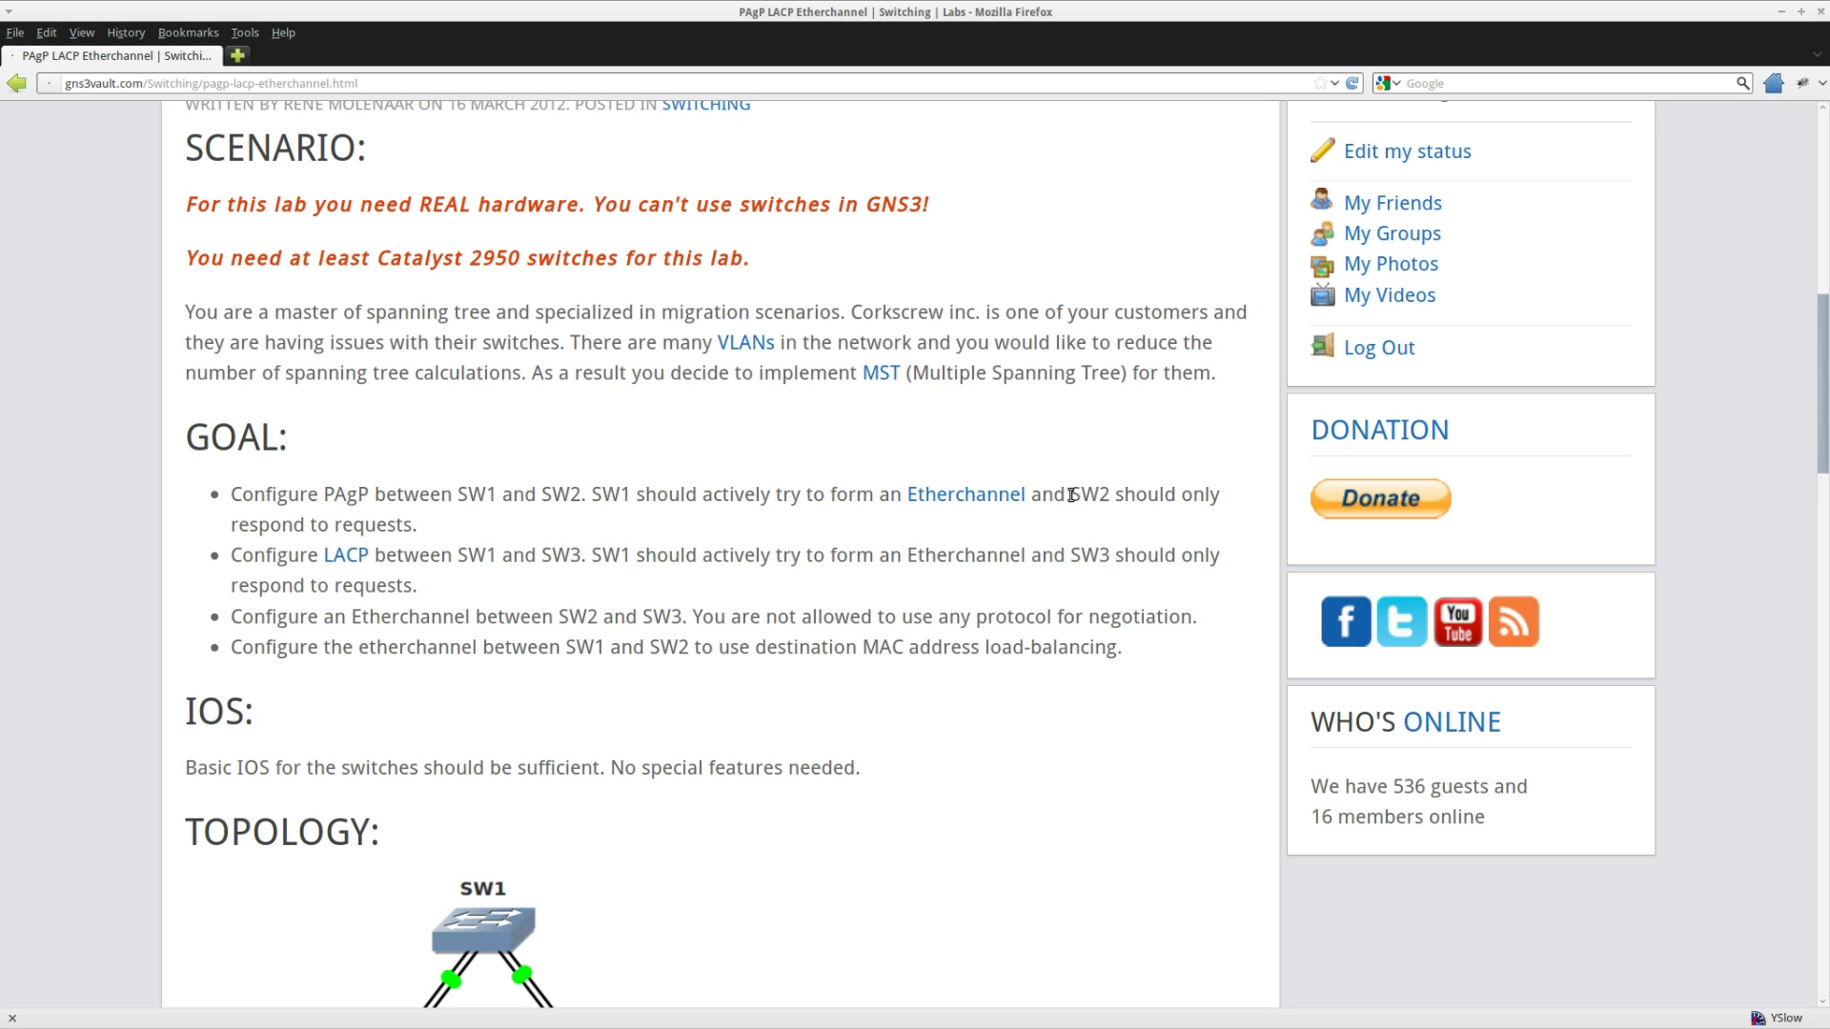
left_click_drag(1070, 495, 450, 527)
left_click(576, 530)
scroll(204, 562, "down", 5)
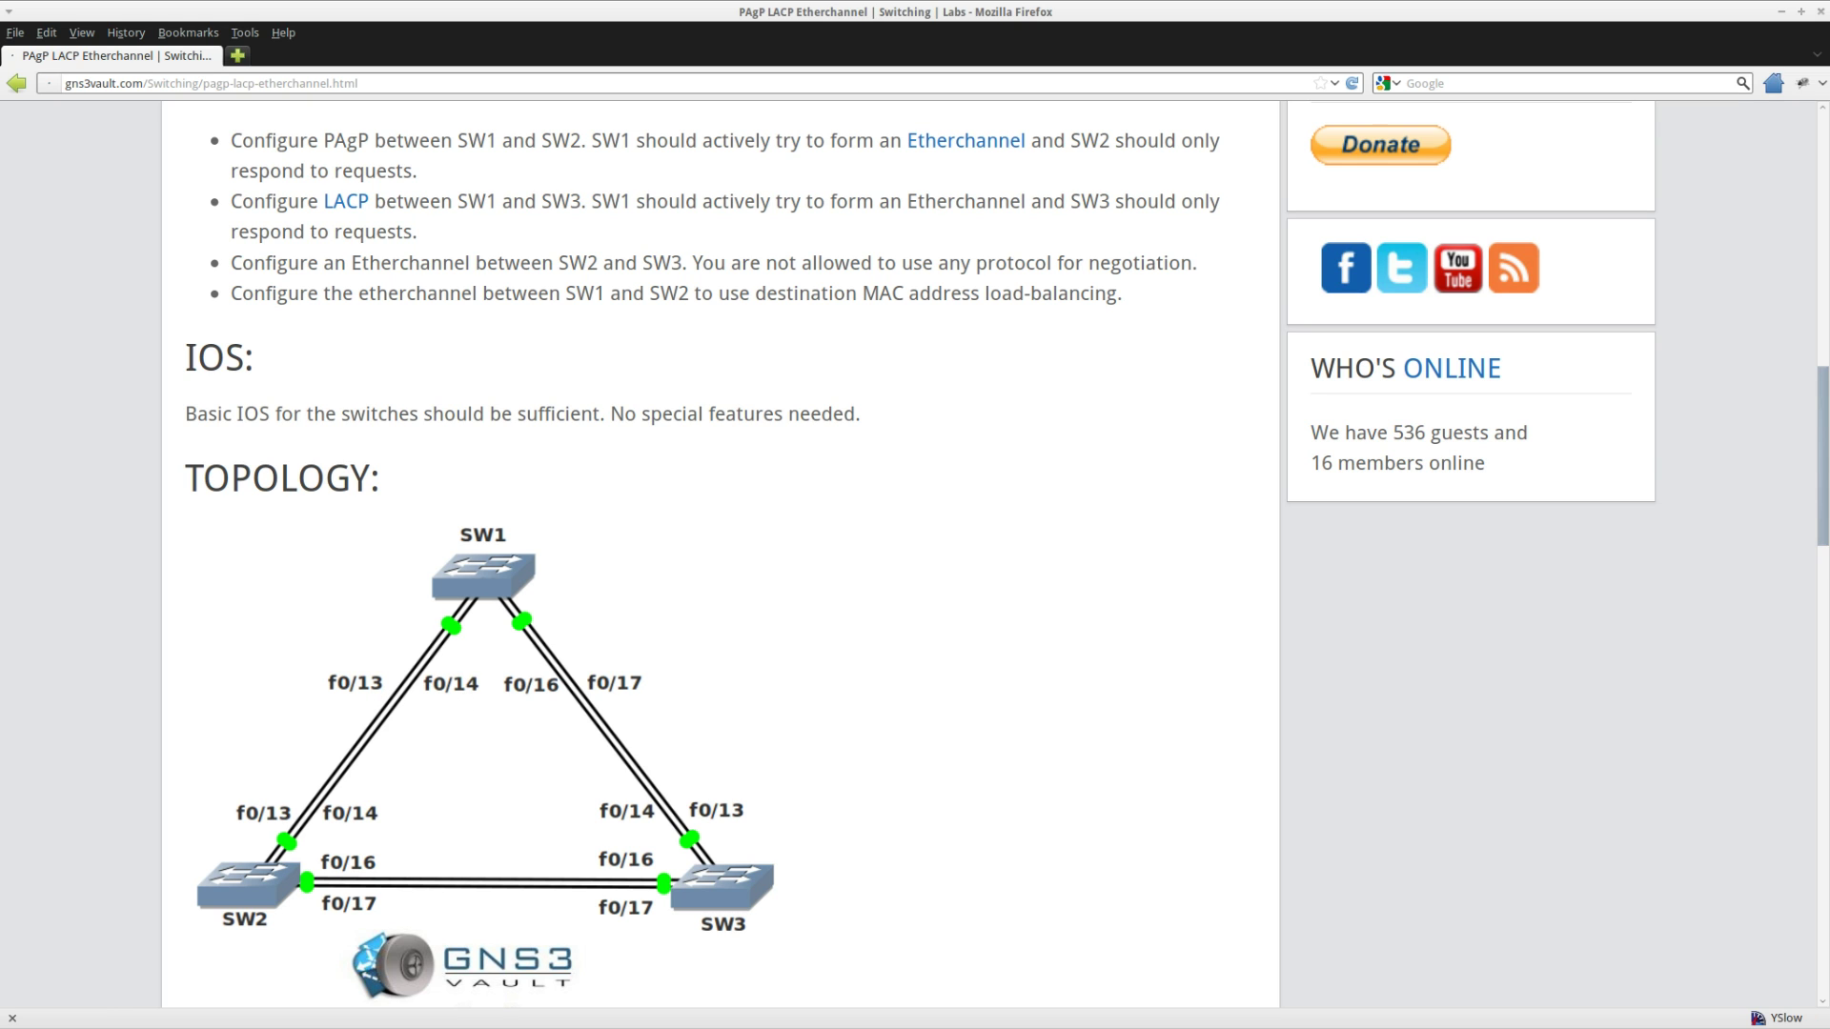
Step: On the SW1 console, enter privileged mode with 'ena' and then global configuration with 'conf t'
key("alt+Tab")
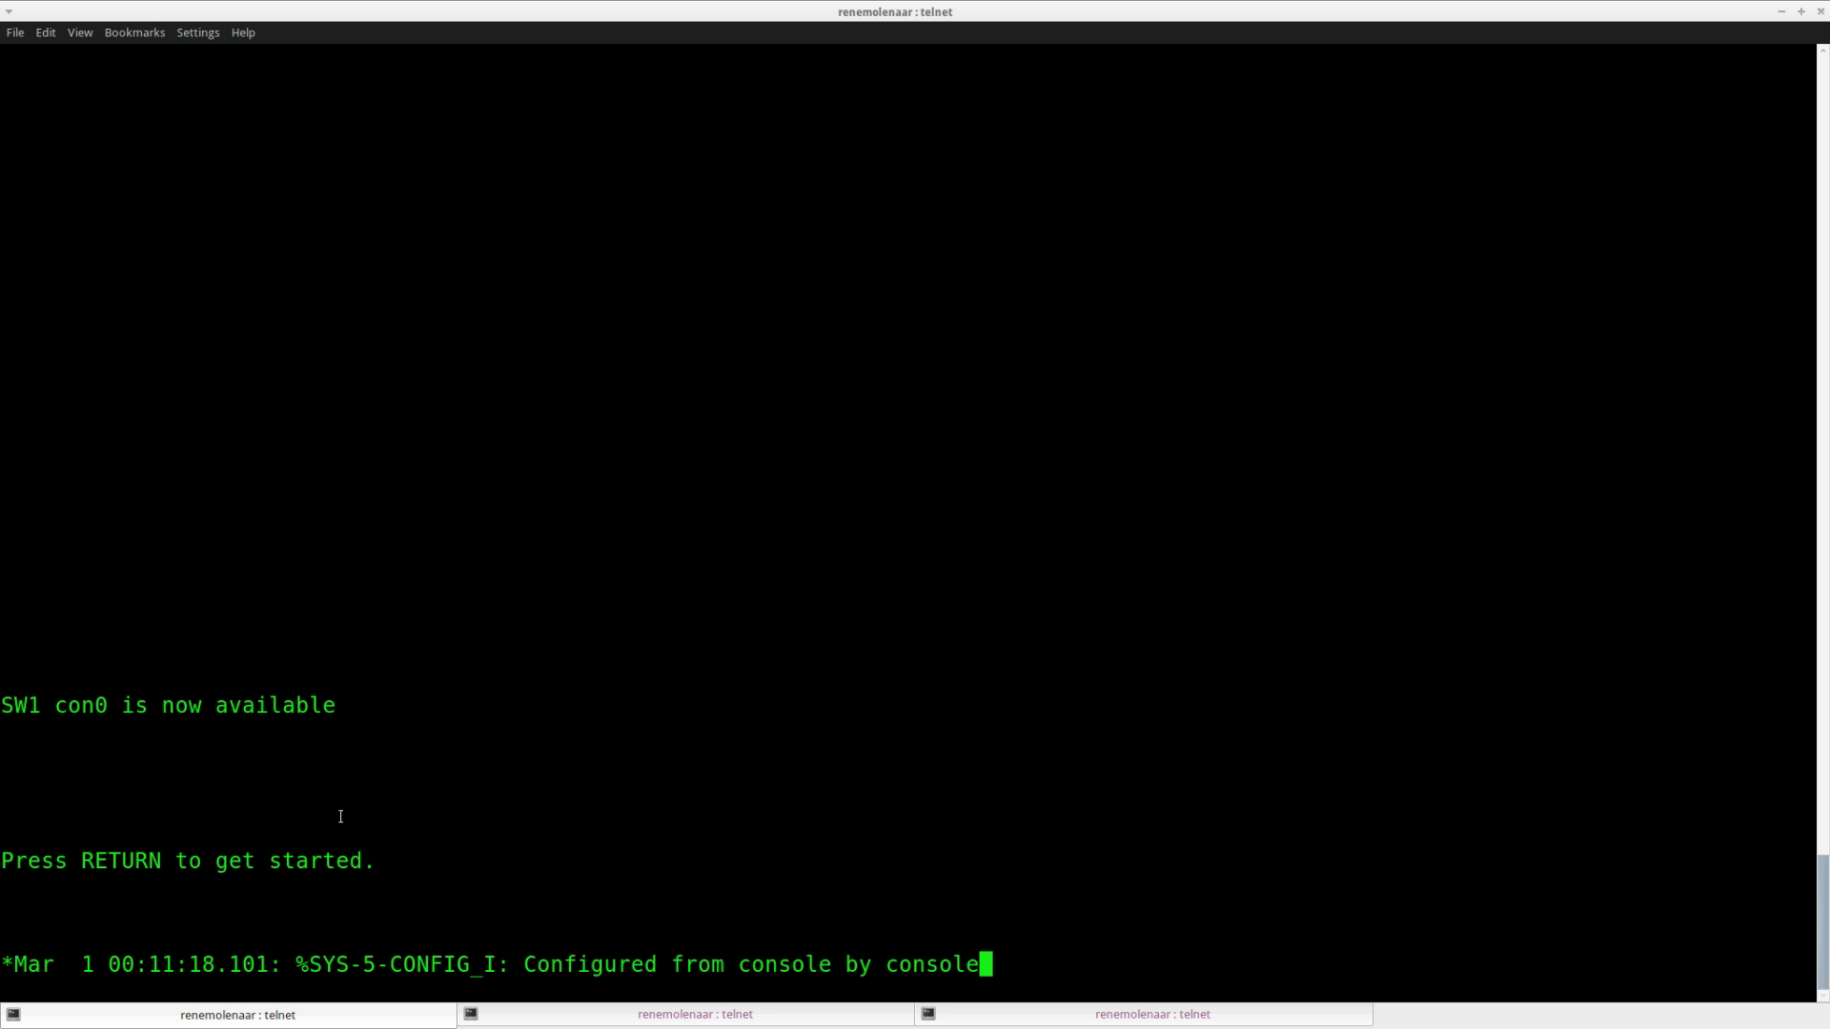
key("Return")
key("Return")
key("Return")
key("Return")
key("Return")
type("ena")
key("Return")
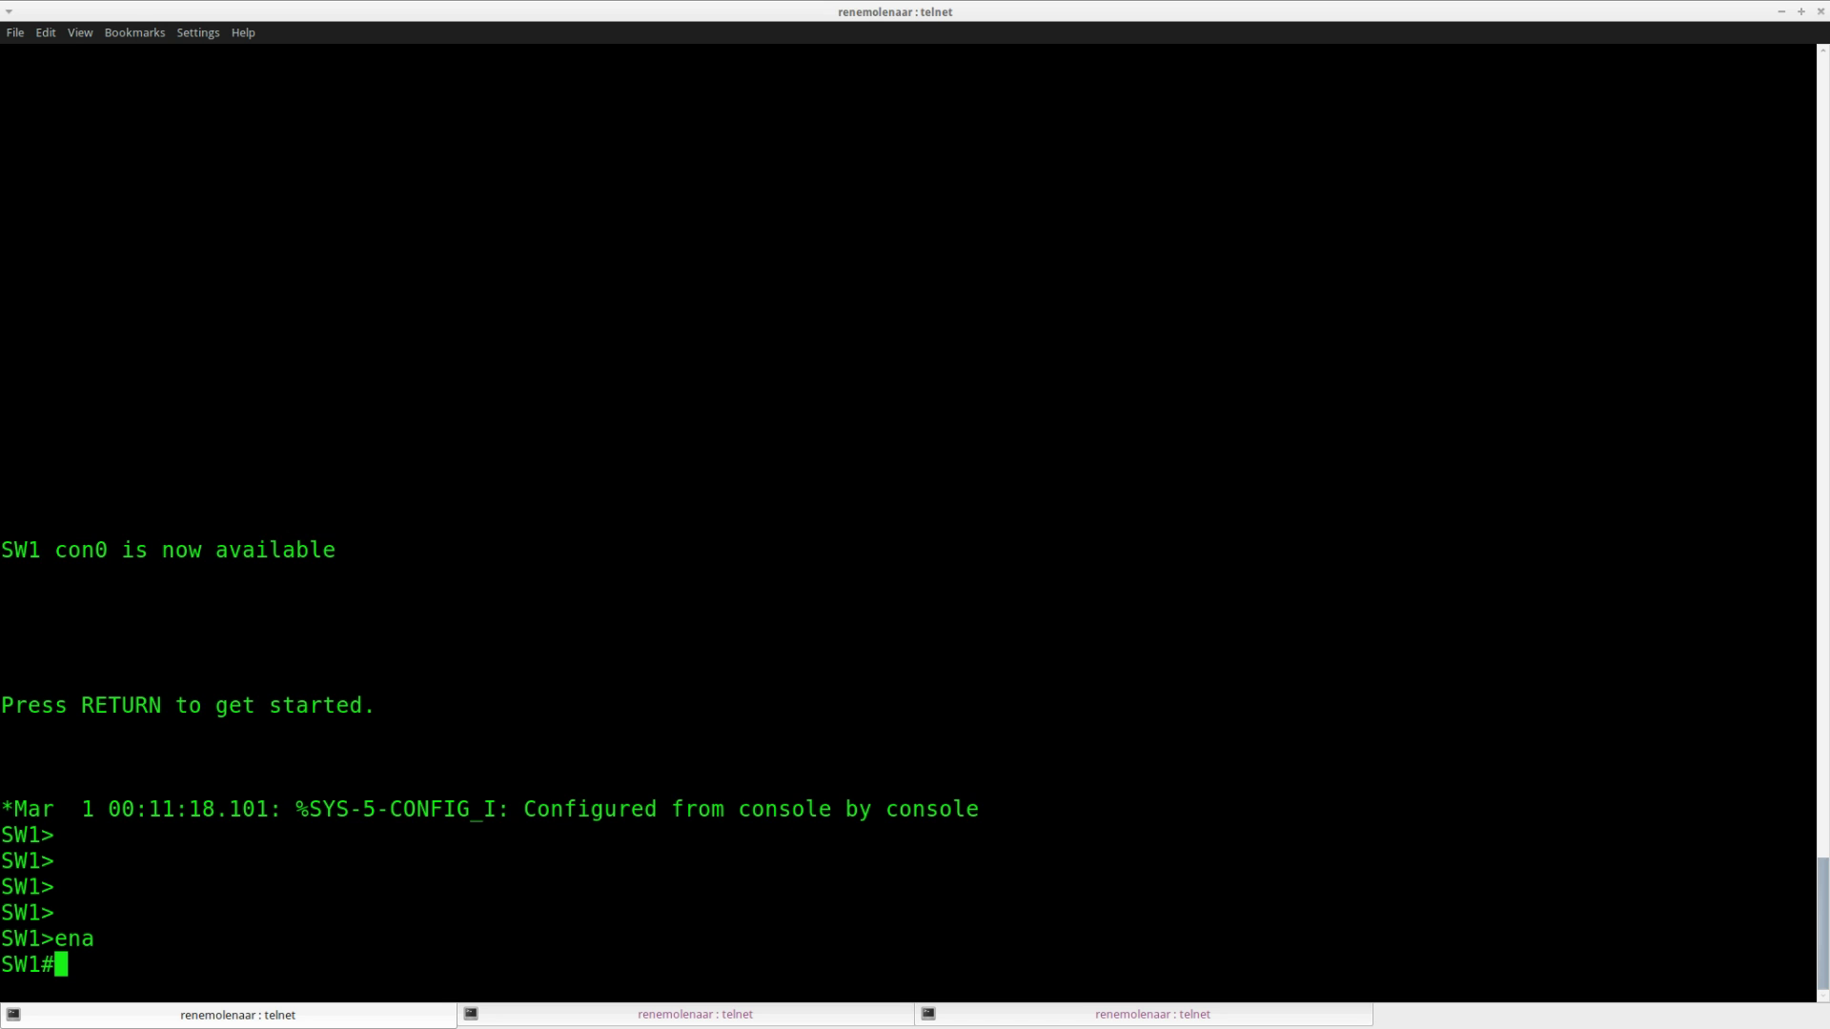
key("Return")
type("conf t")
key("Return")
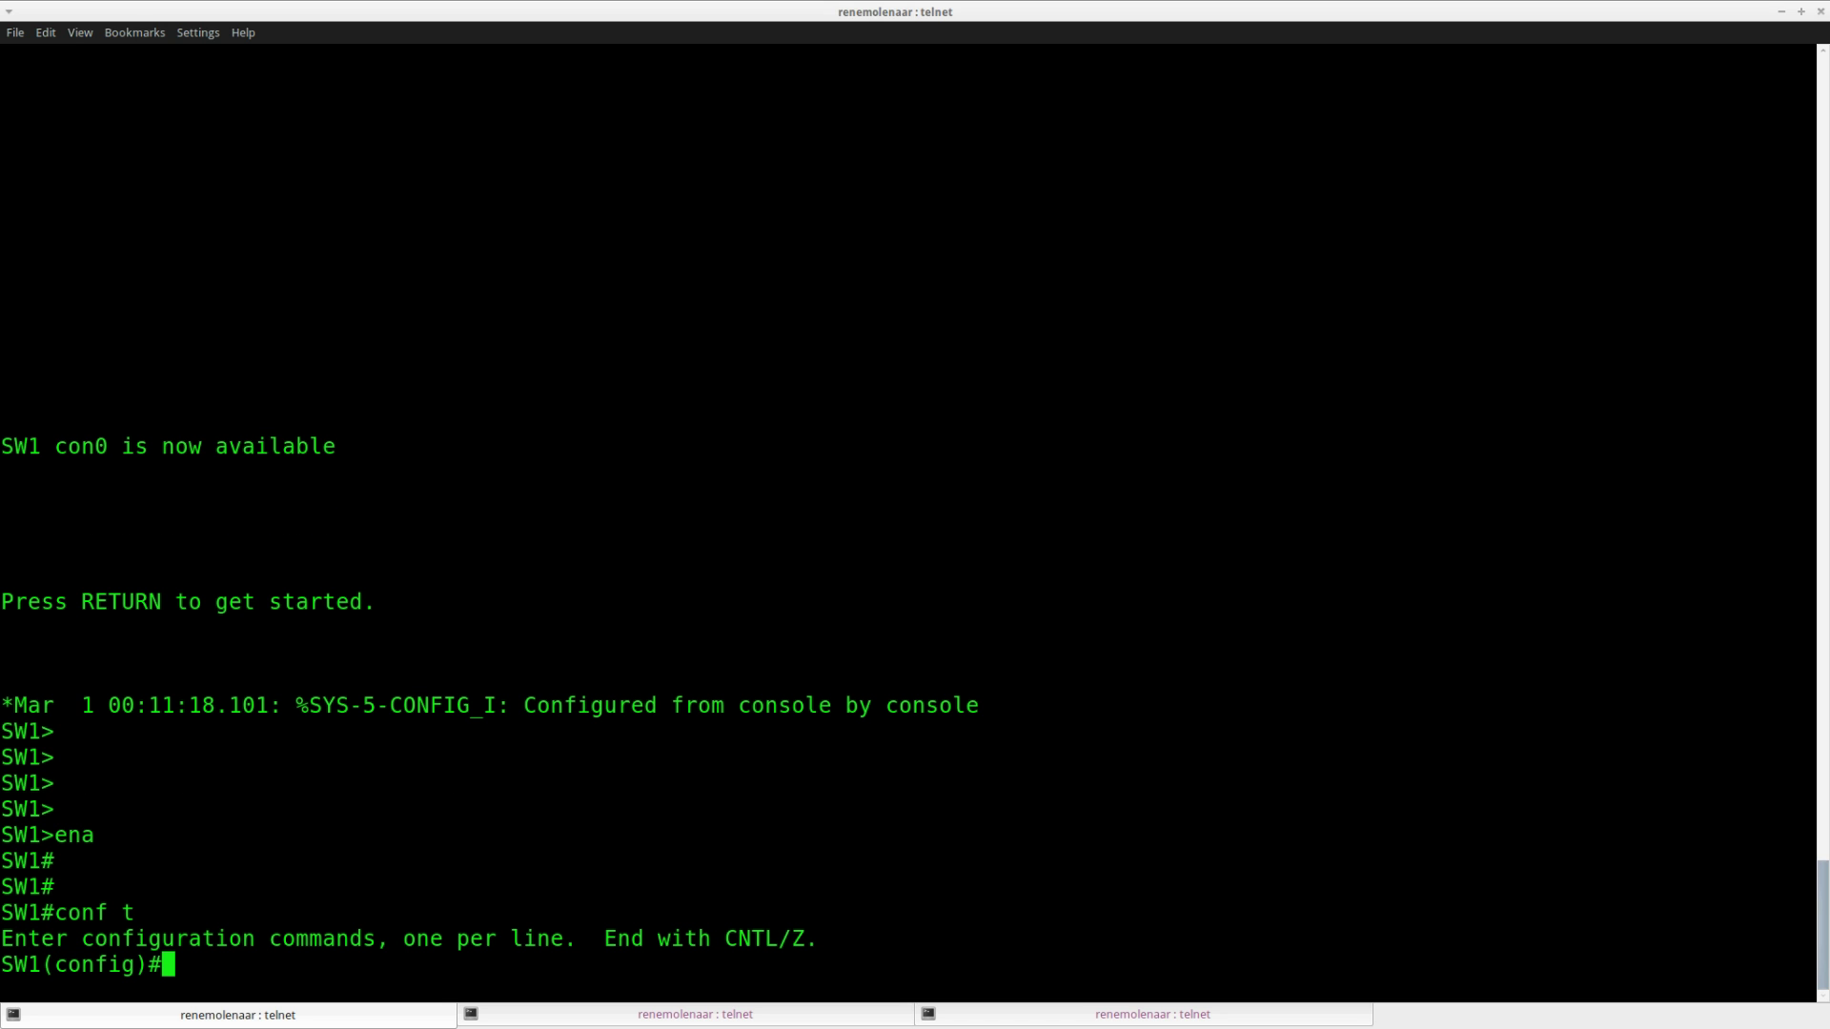
Step: Page SW1's running configuration ('do show run') down to interfaces FastEthernet0/13 and 0/14
type("do show run")
key("Return")
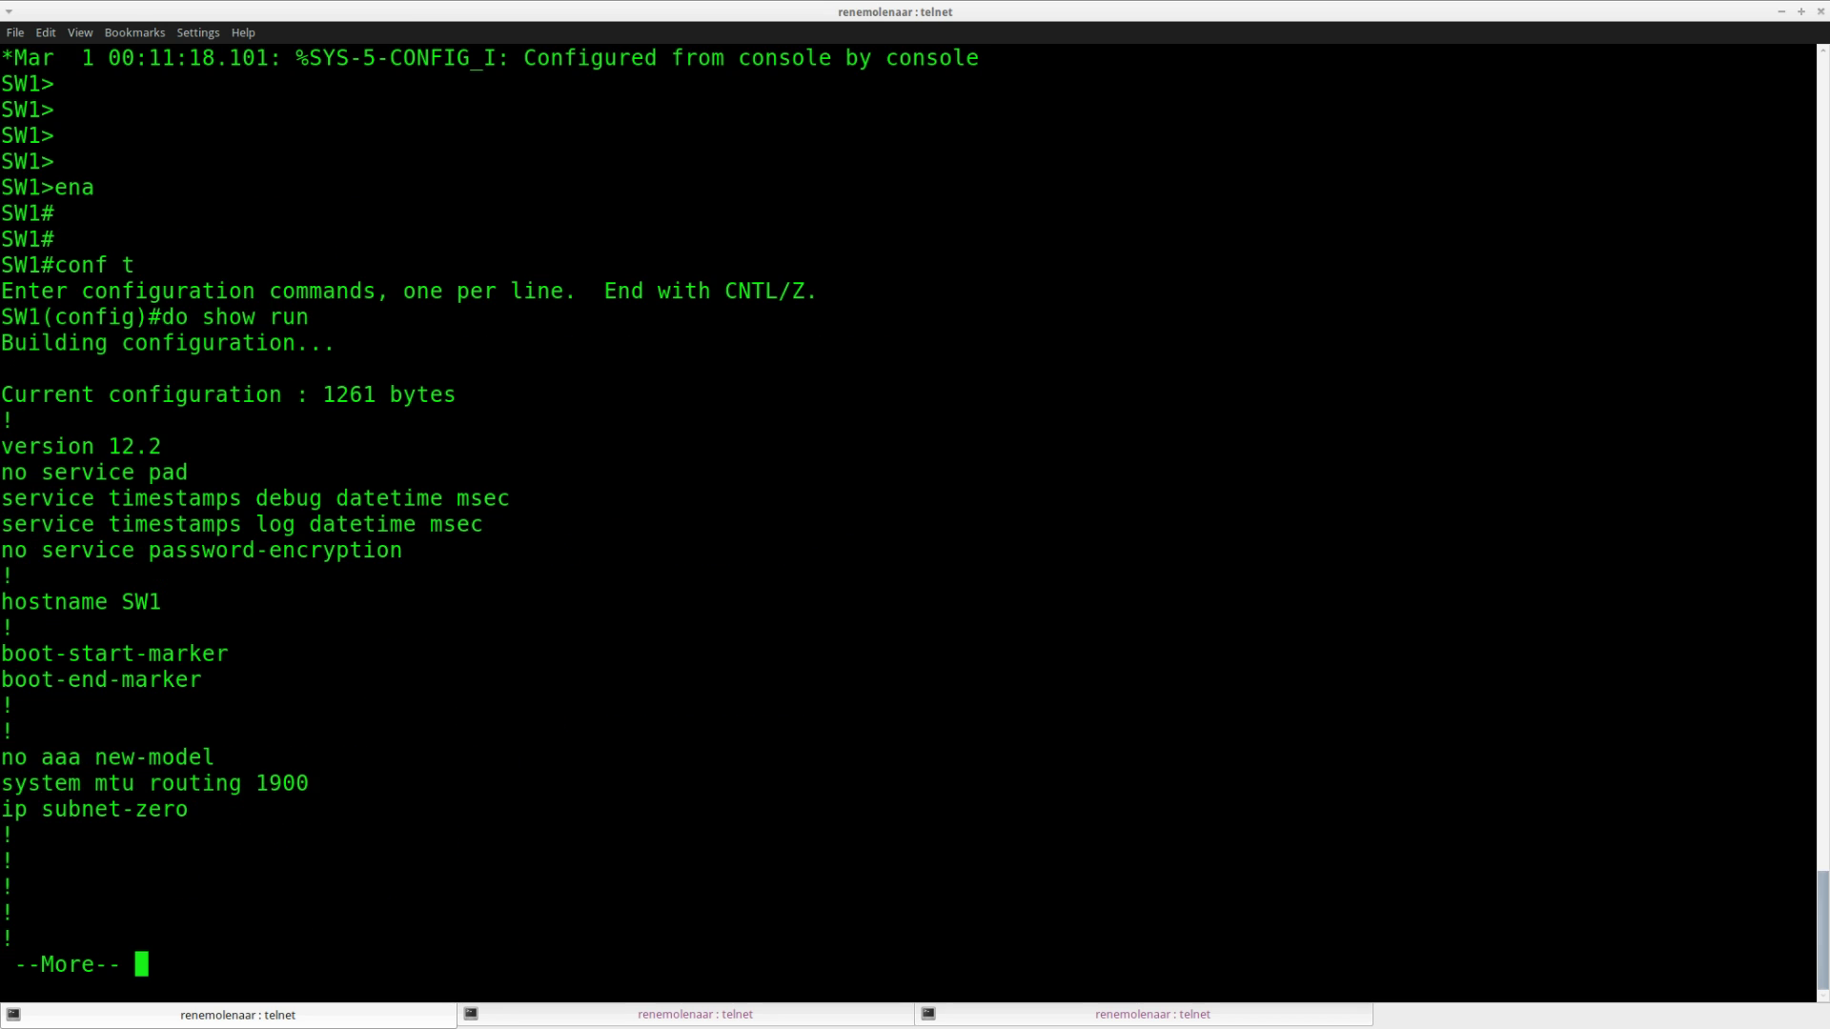
key("space")
key("space")
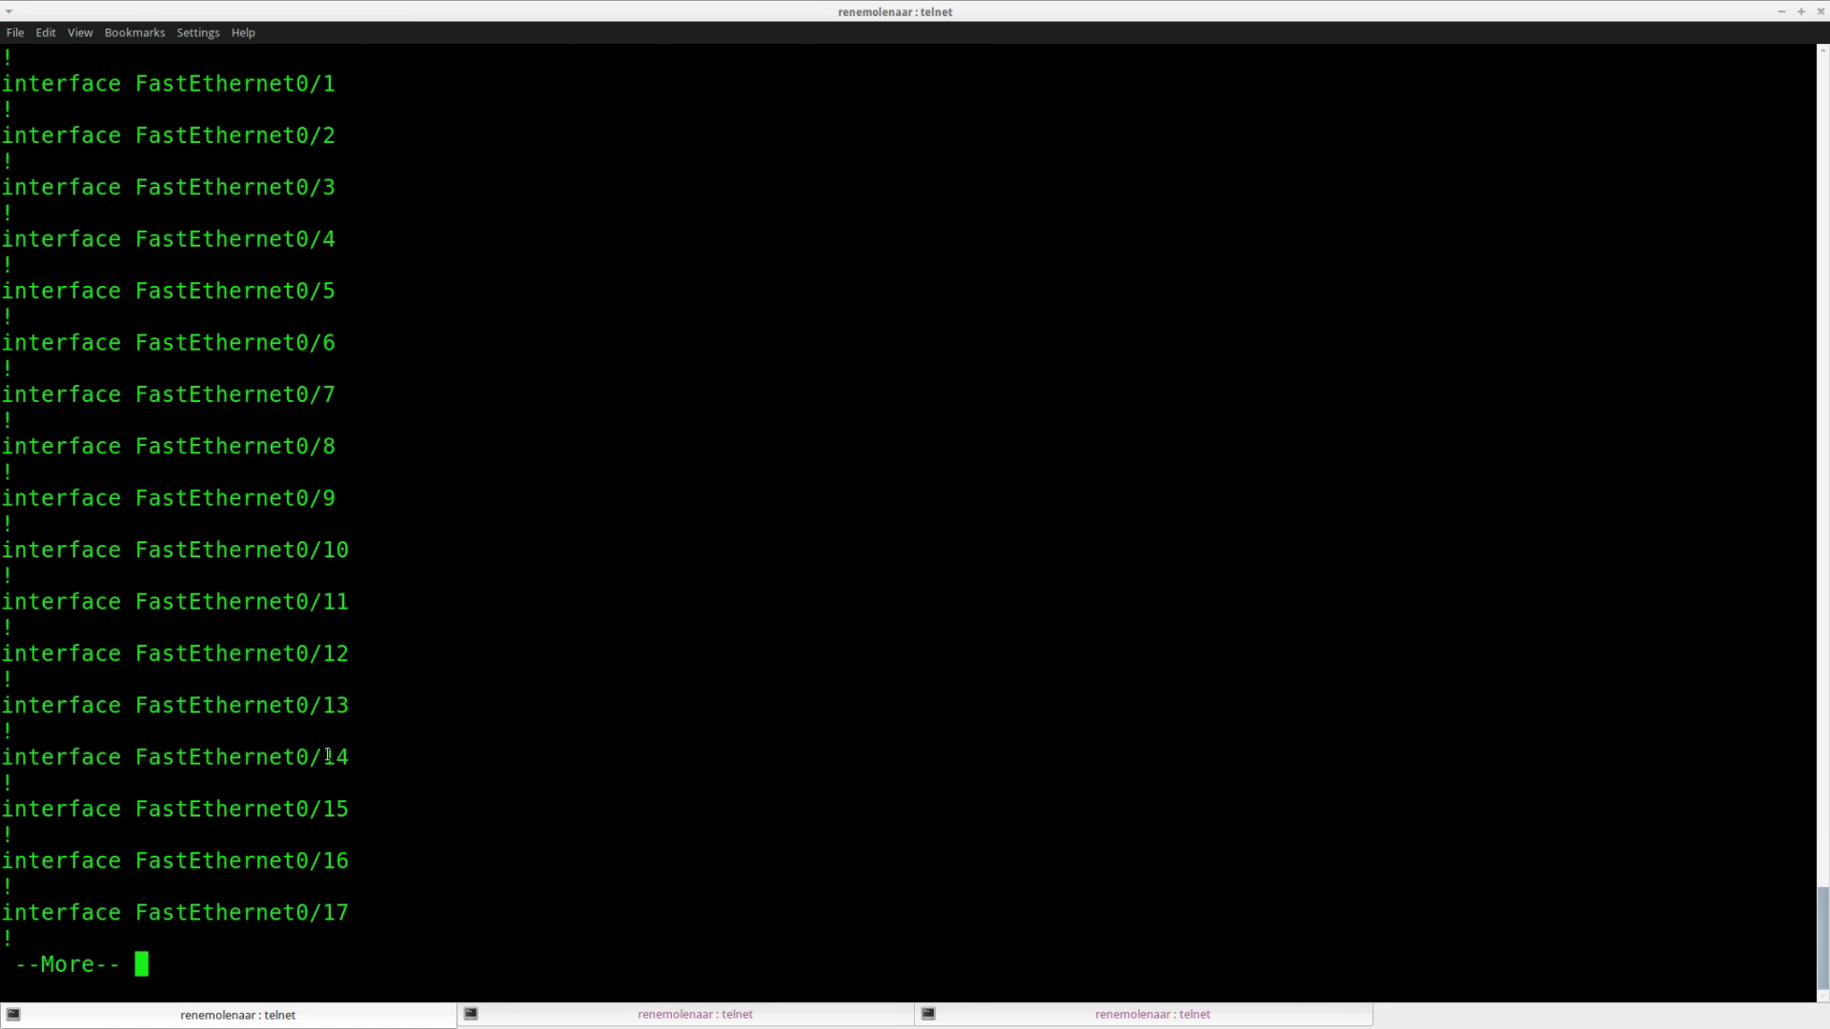
left_click_drag(357, 759, 3, 708)
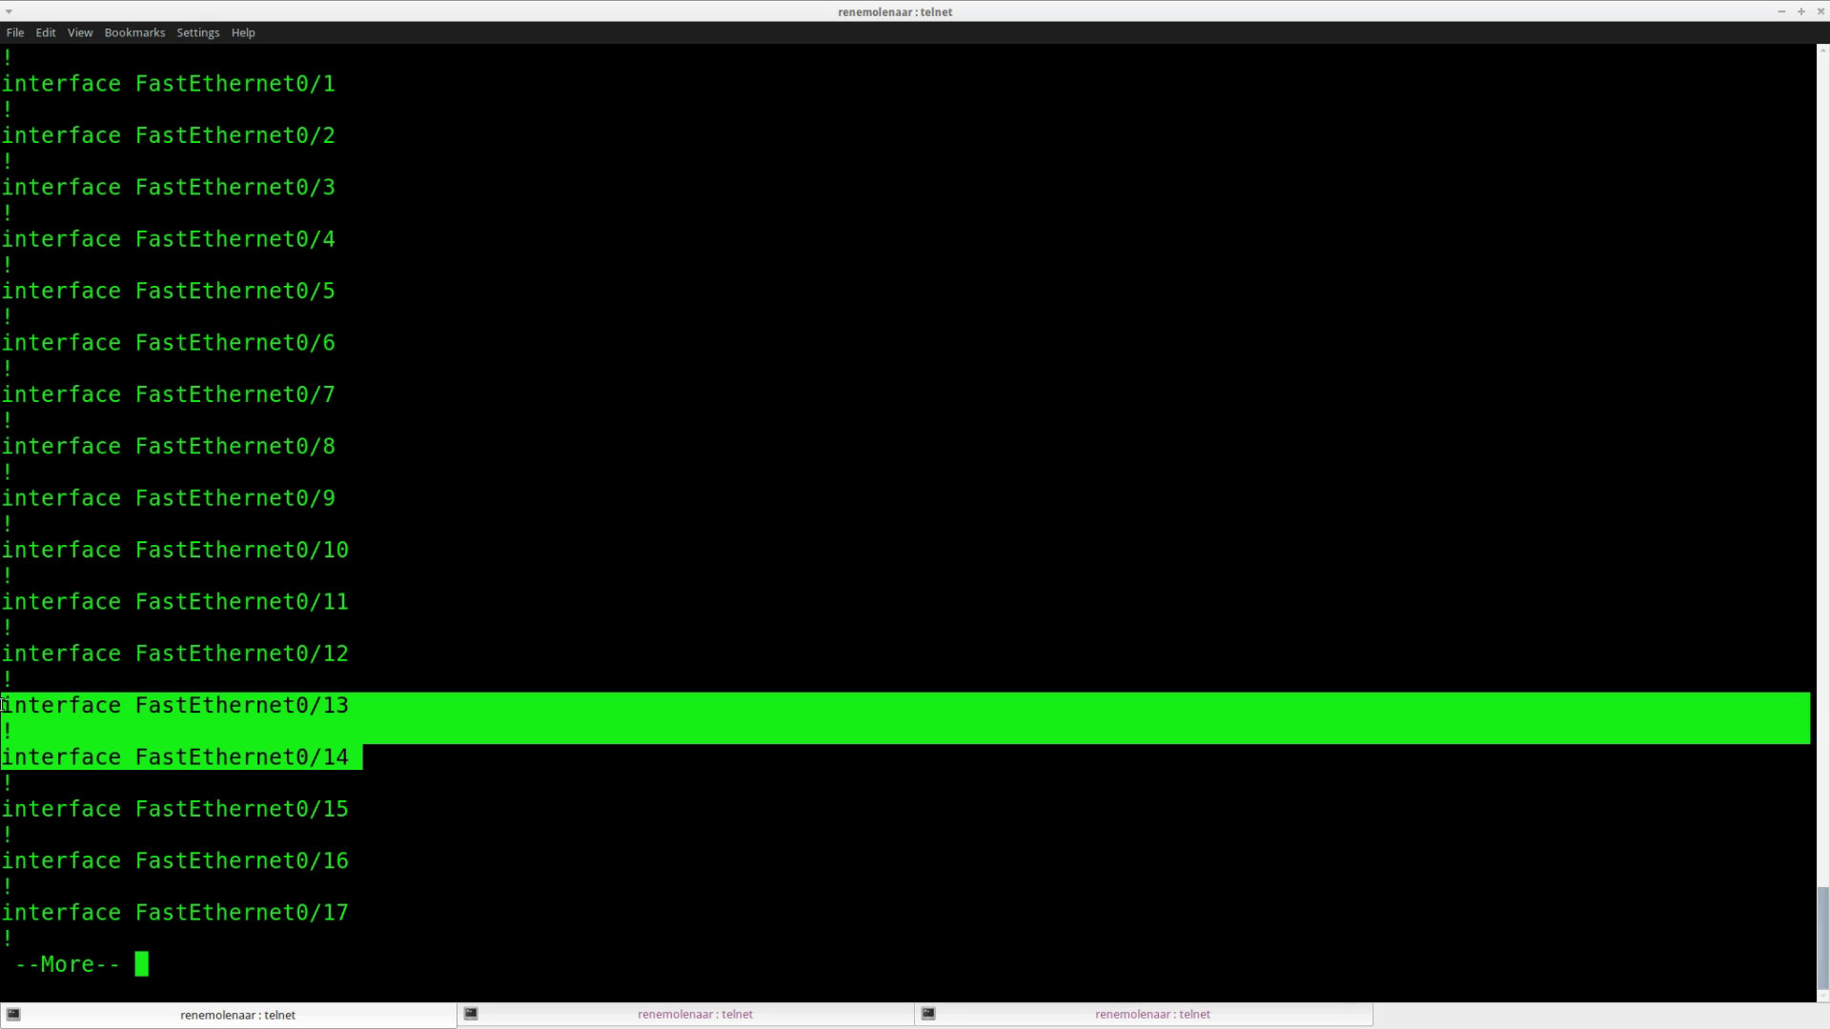
left_click(426, 775)
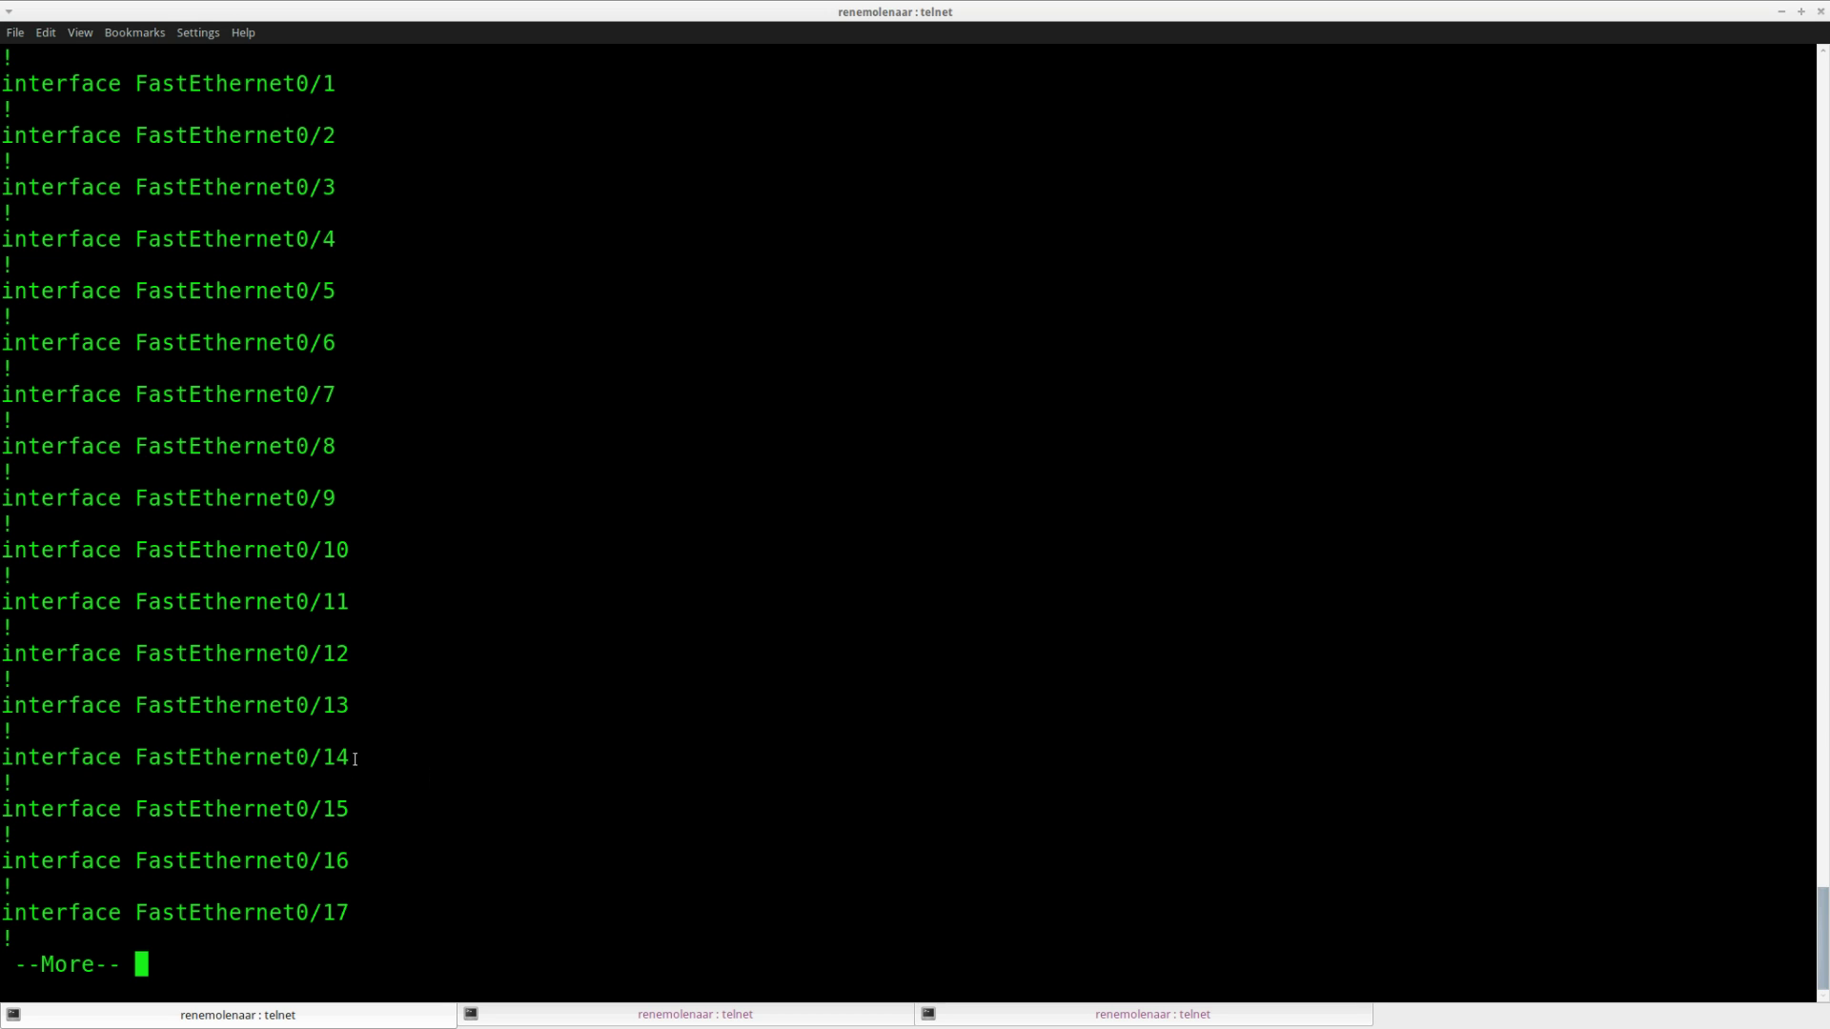
left_click_drag(354, 759, 3, 705)
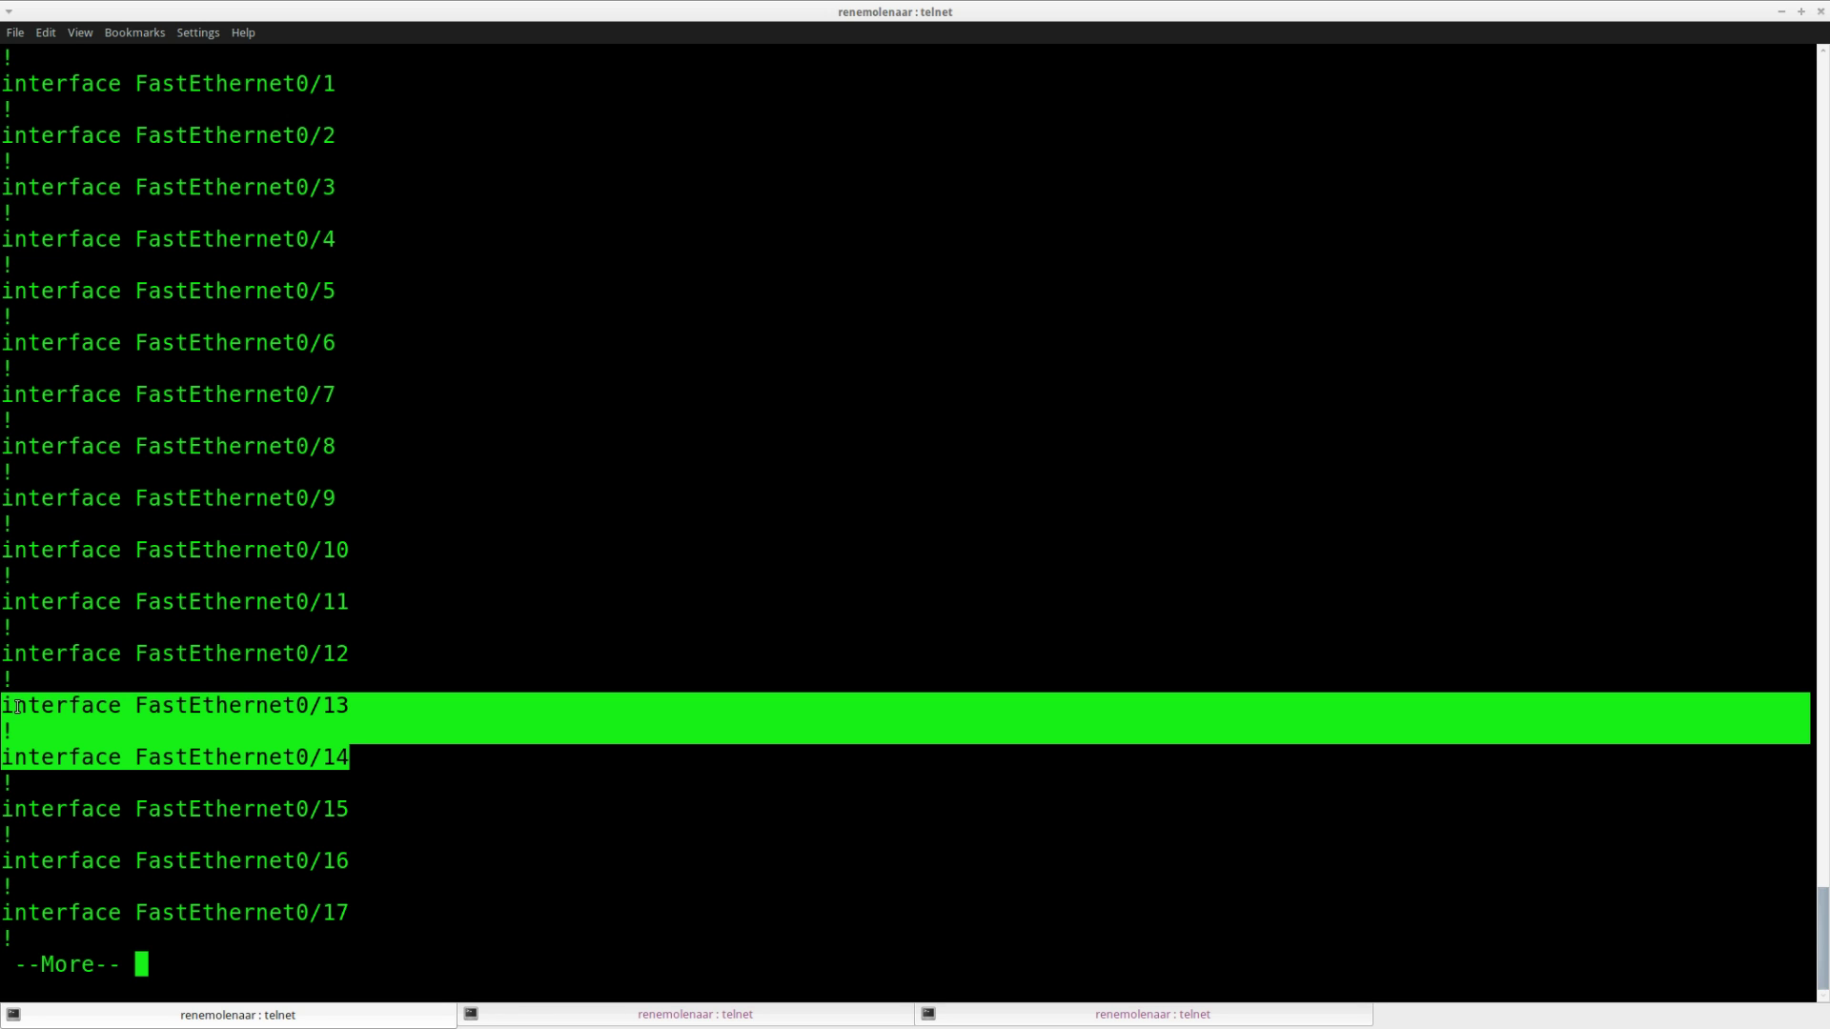
left_click(425, 830)
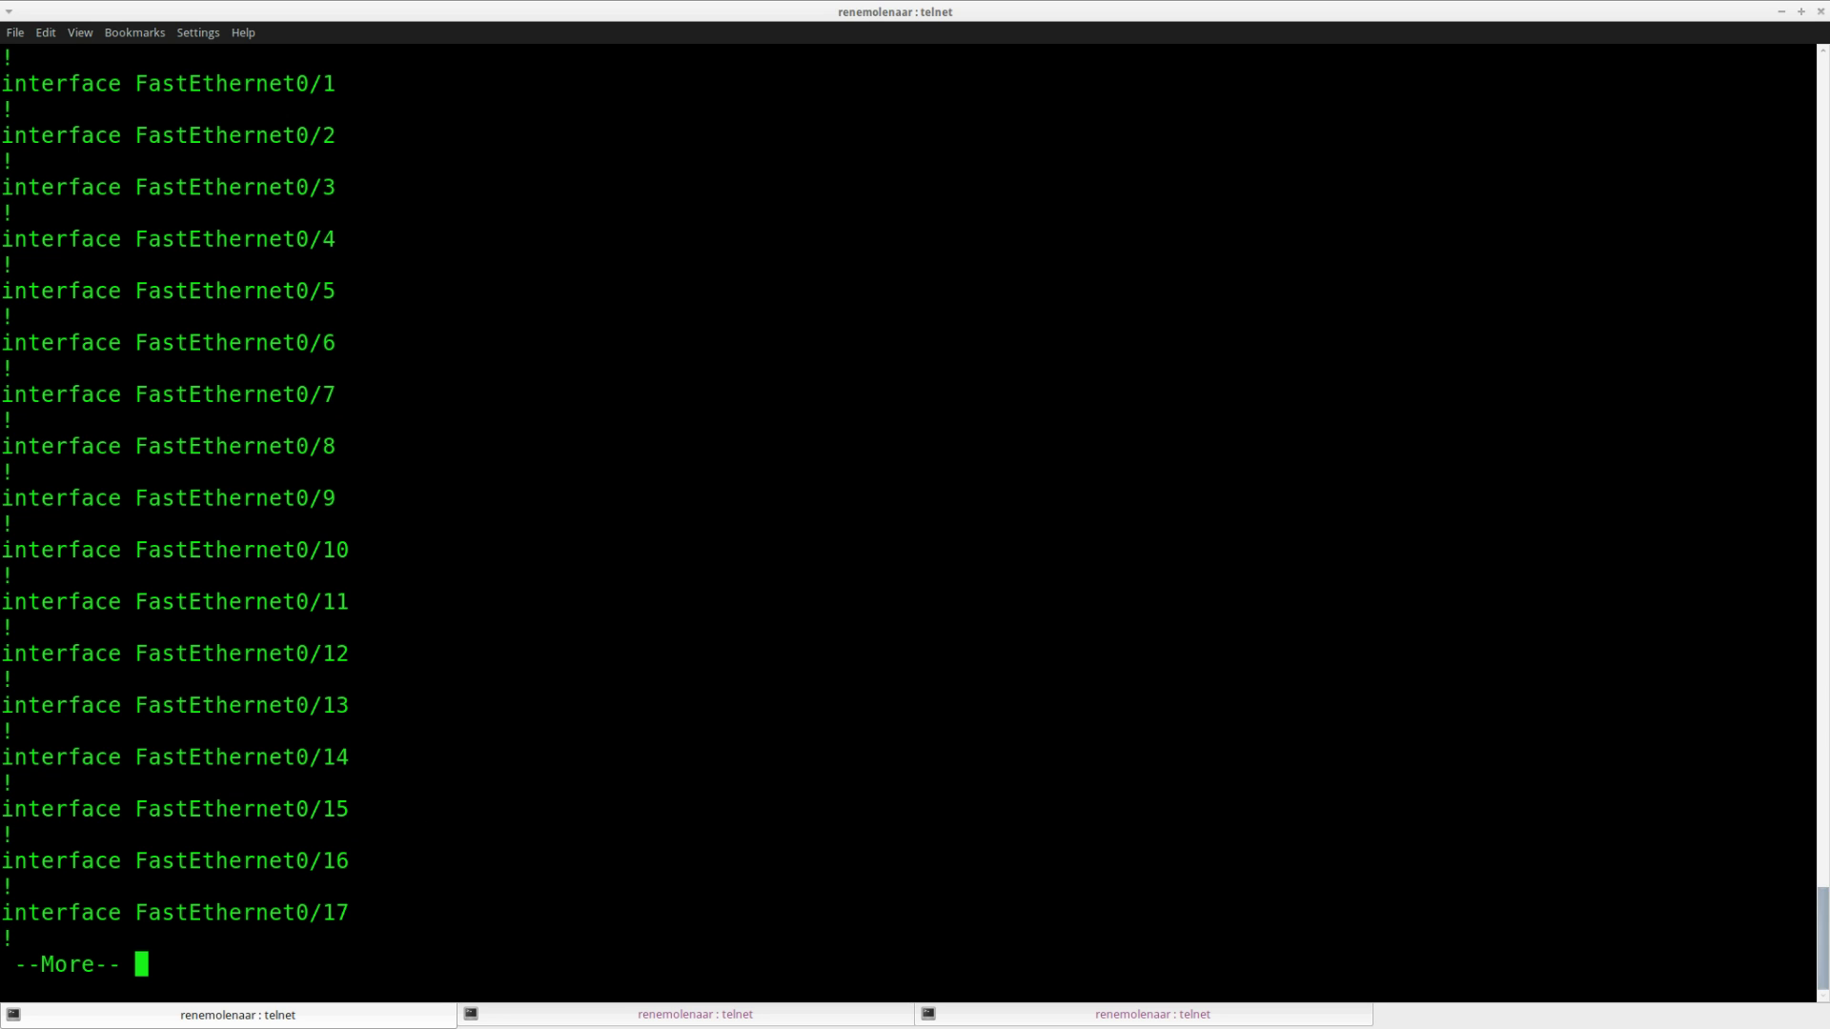
Step: Select SW1 ports fa0/13 - 14 together with 'interface range'
type("qinter")
key("Tab")
type("ran")
key("Tab")
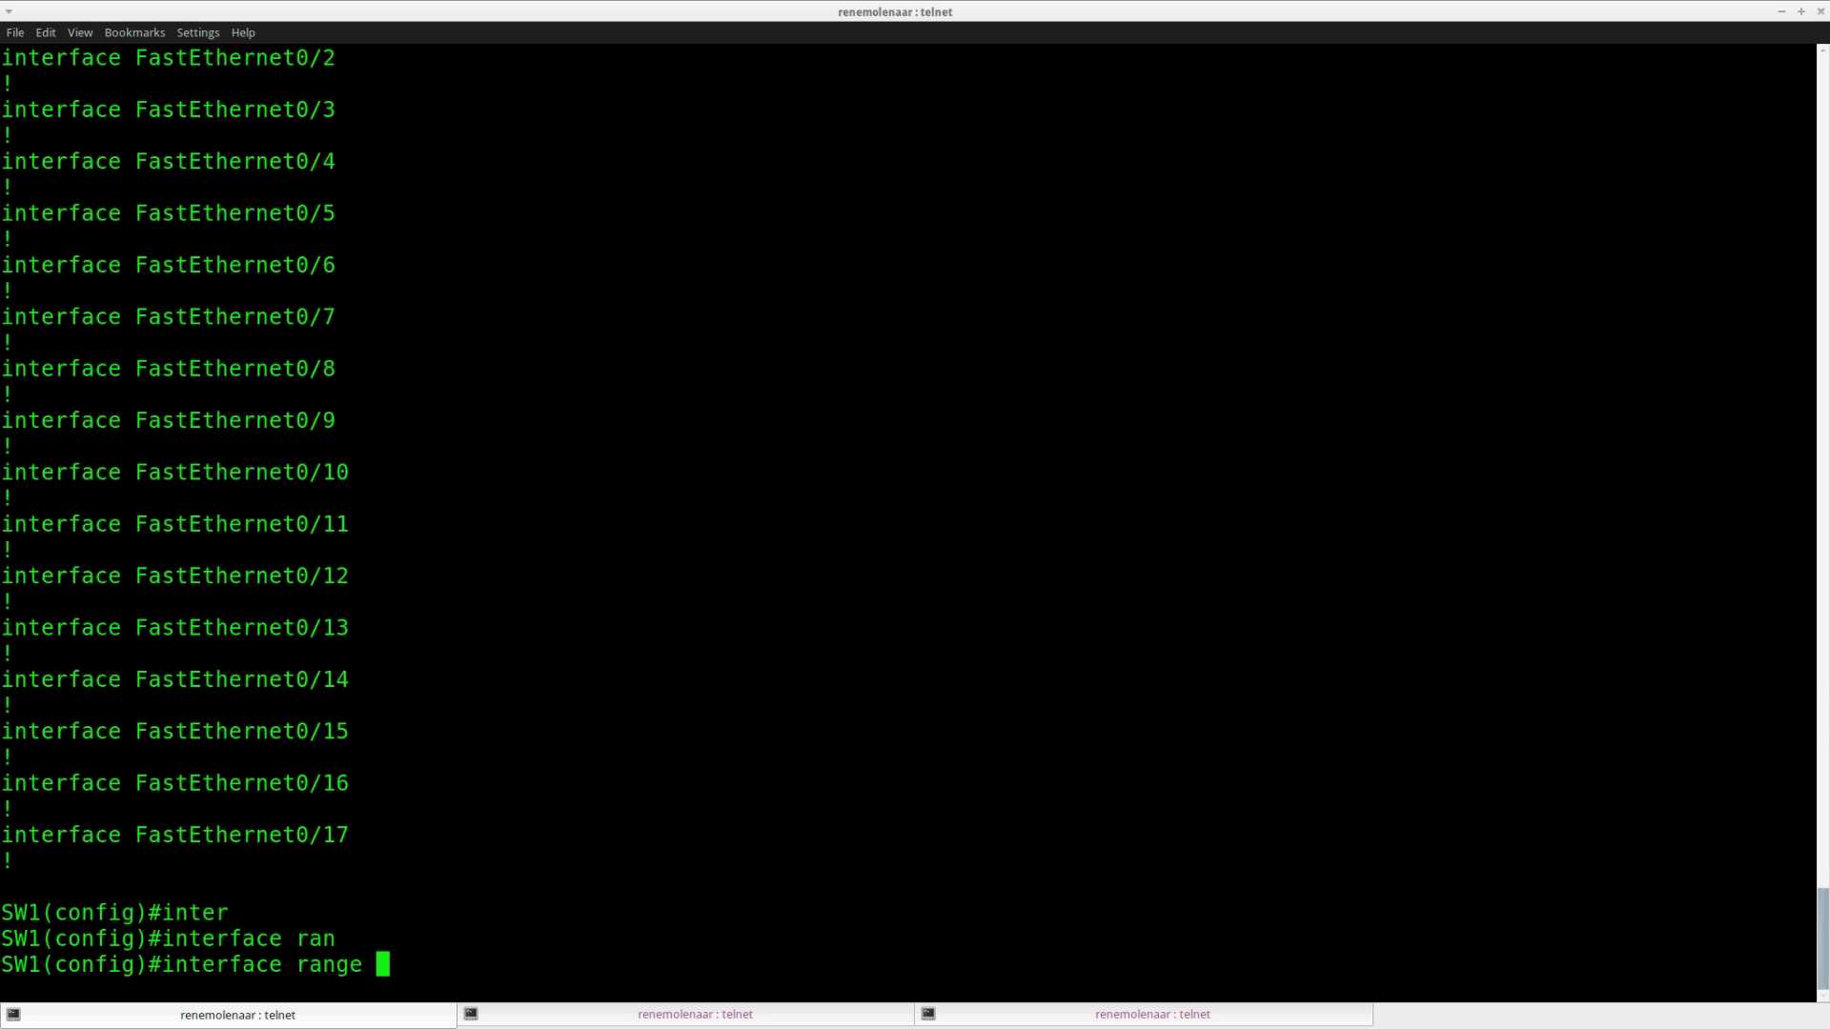
type("fa0/13 - 14")
key("Return")
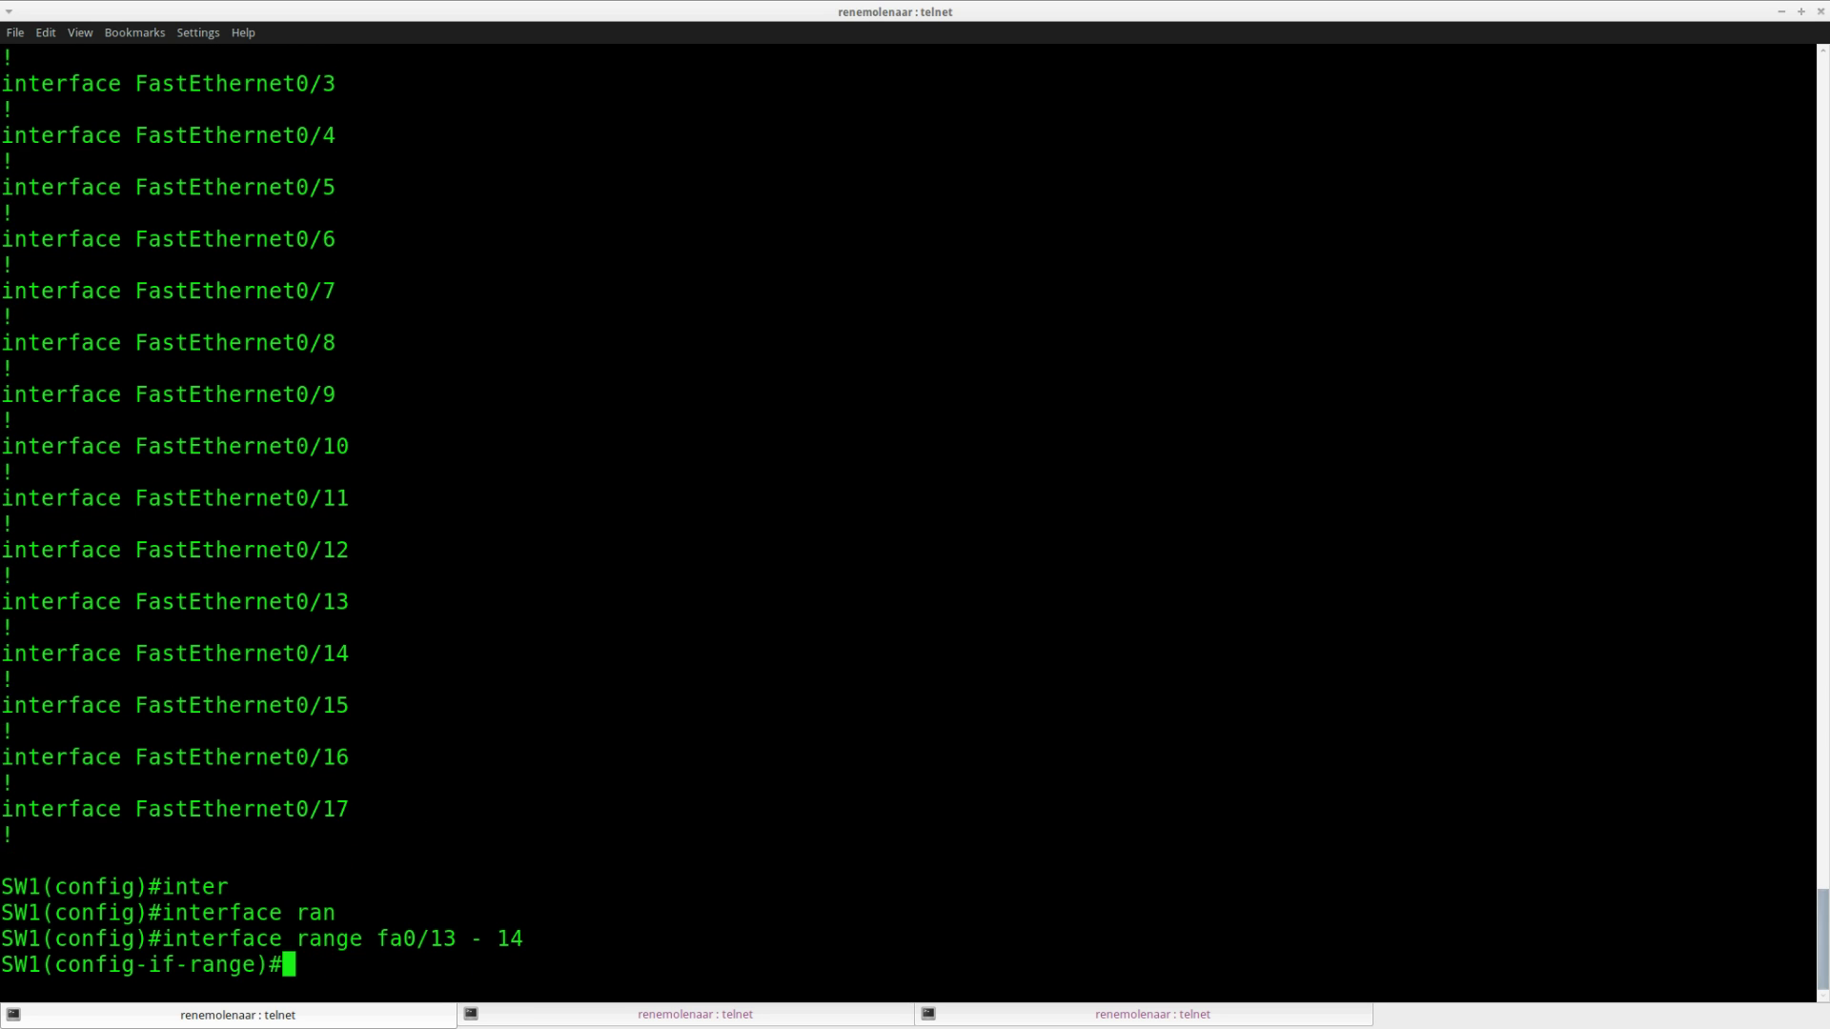
Step: Build a 'channel-group 12' command on the range, checking the valid group numbers
type("port")
key("Tab")
type("-c")
key("Tab")
type("h")
key("Tab")
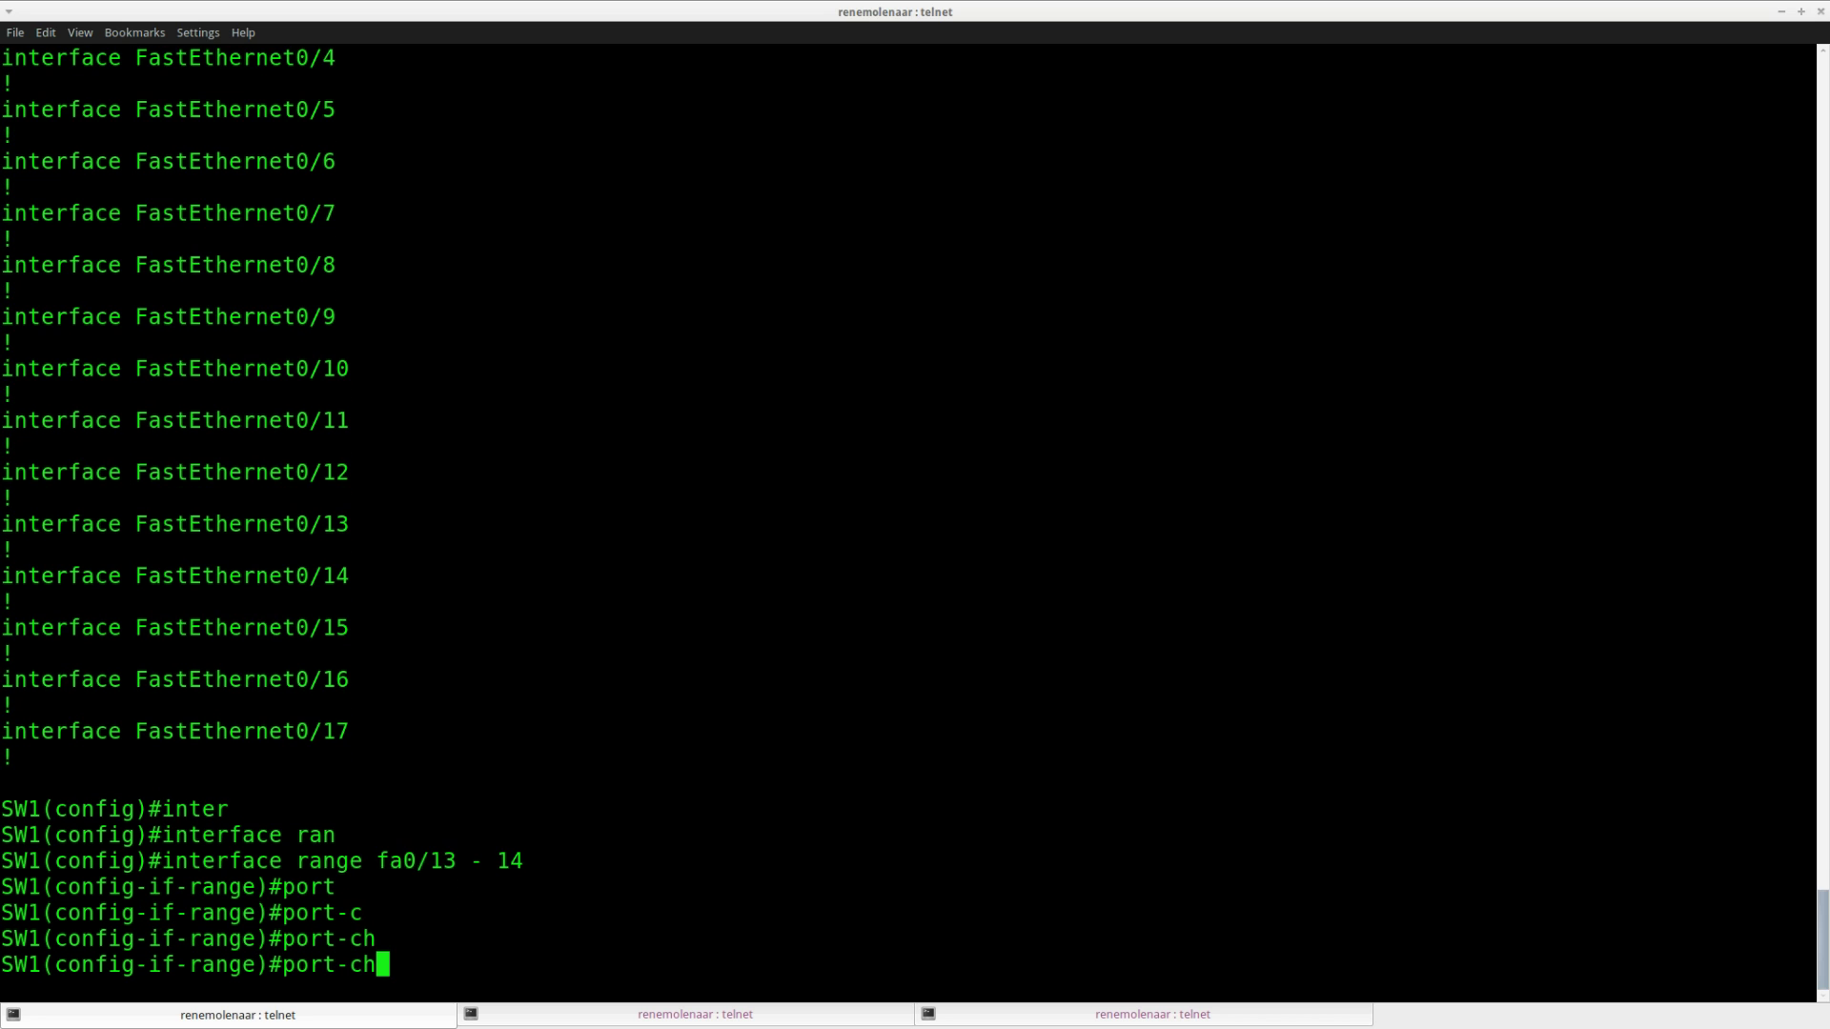
type("an")
key("Tab")
key("BackSpace")
key("BackSpace")
key("BackSpace")
key("BackSpace")
key("BackSpace")
key("BackSpace")
key("BackSpace")
key("BackSpace")
key("BackSpace")
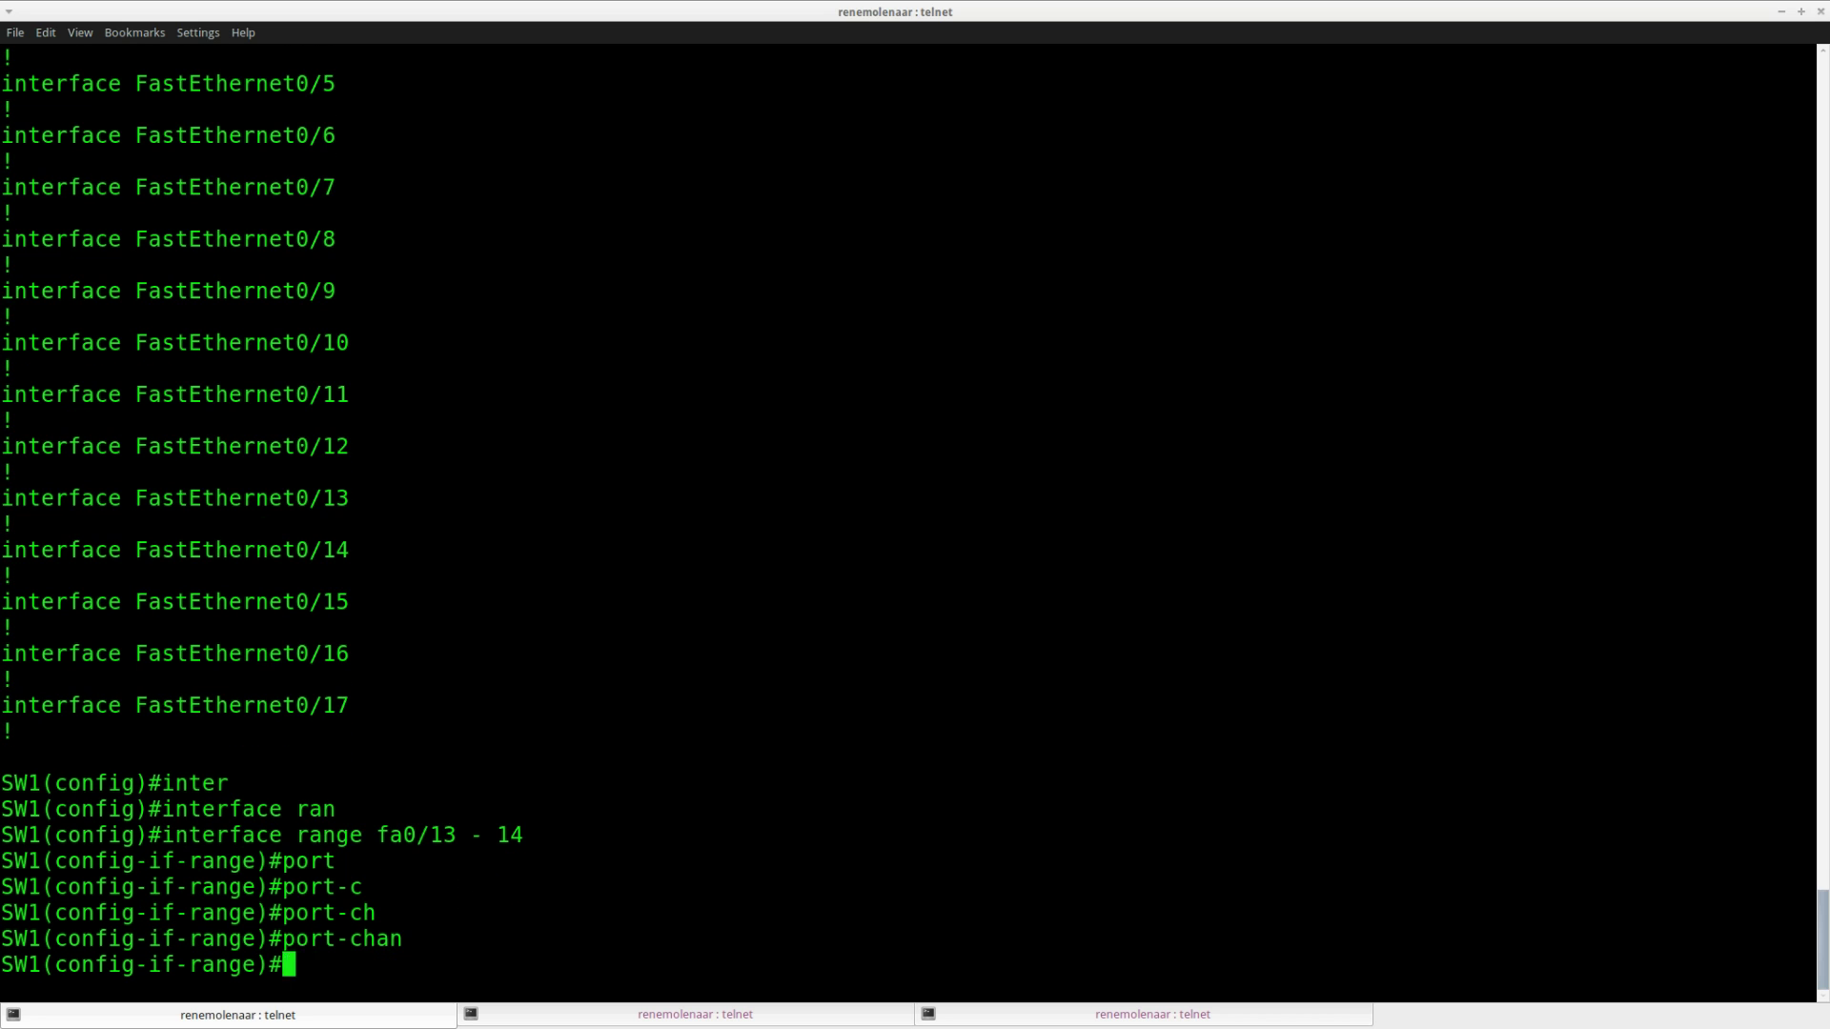
type("chann")
key("Tab")
type("gr")
key("Tab")
type("?")
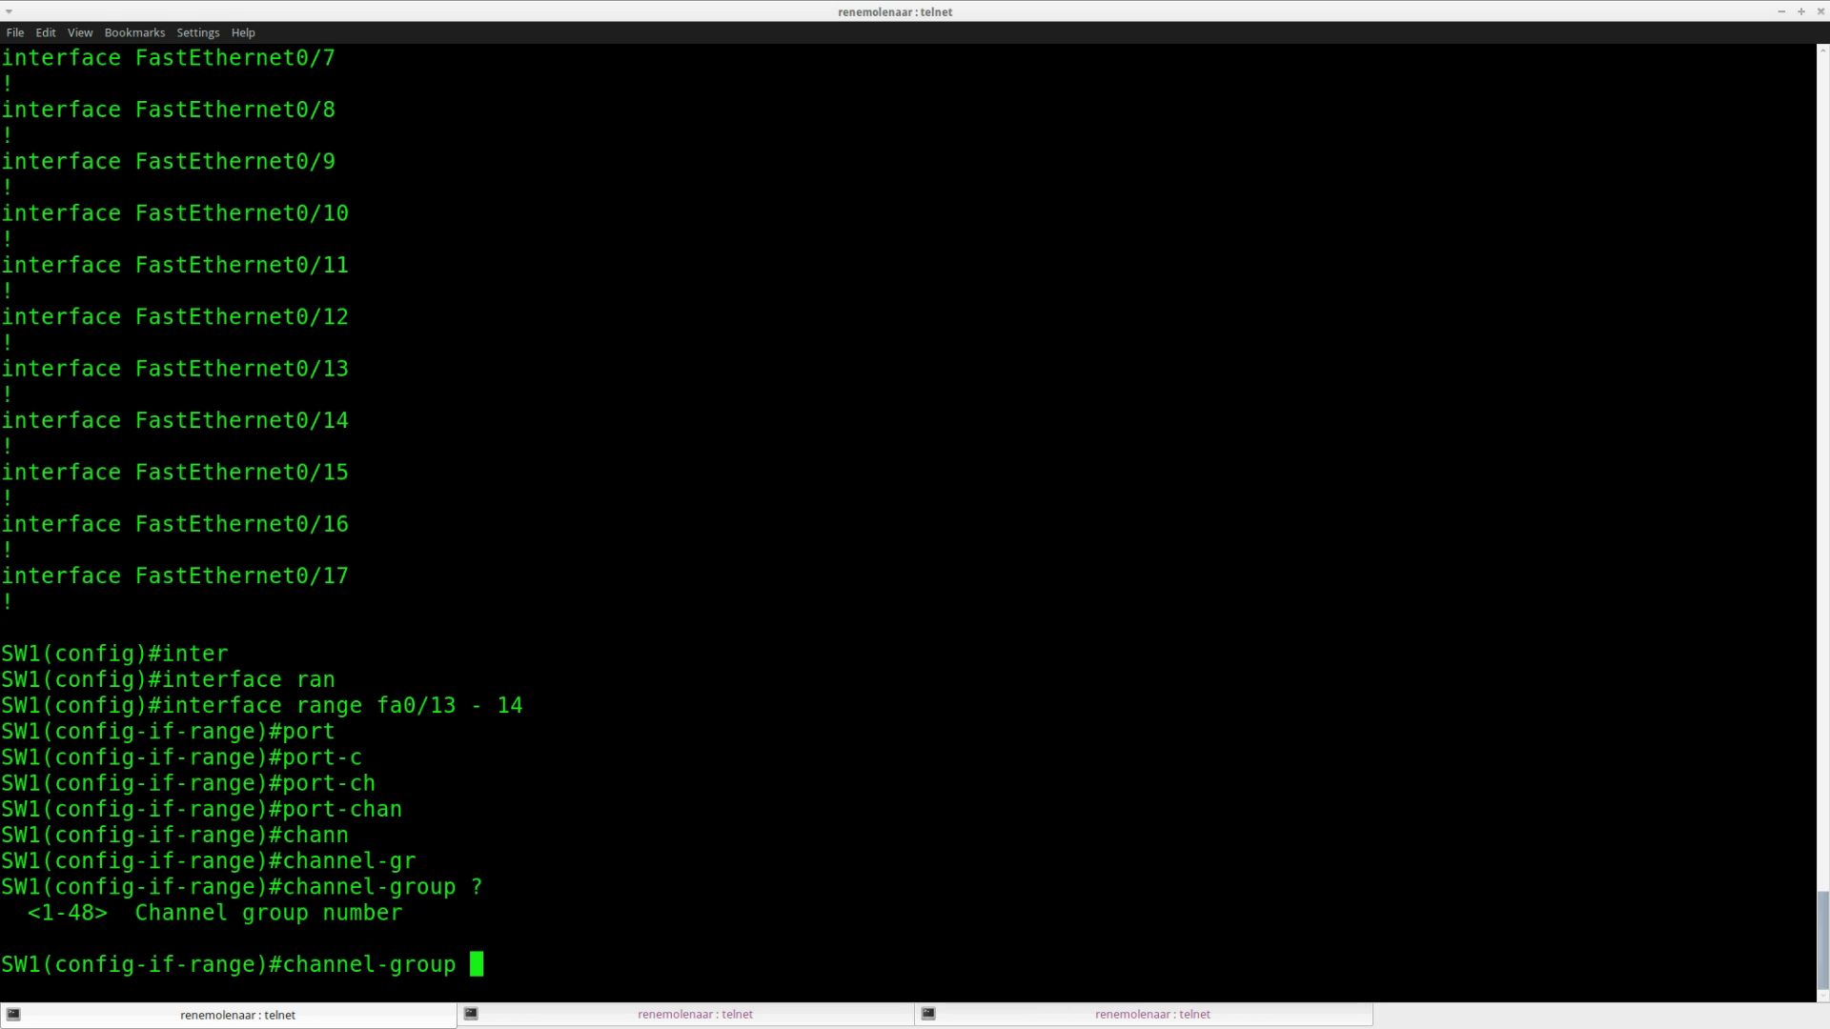
type("12")
left_click_drag(486, 969, 489, 962)
left_click(512, 966)
key("BackSpace")
Step: Compare the PAgP mode options and apply 'mode desirable' to join channel group 12
type("?")
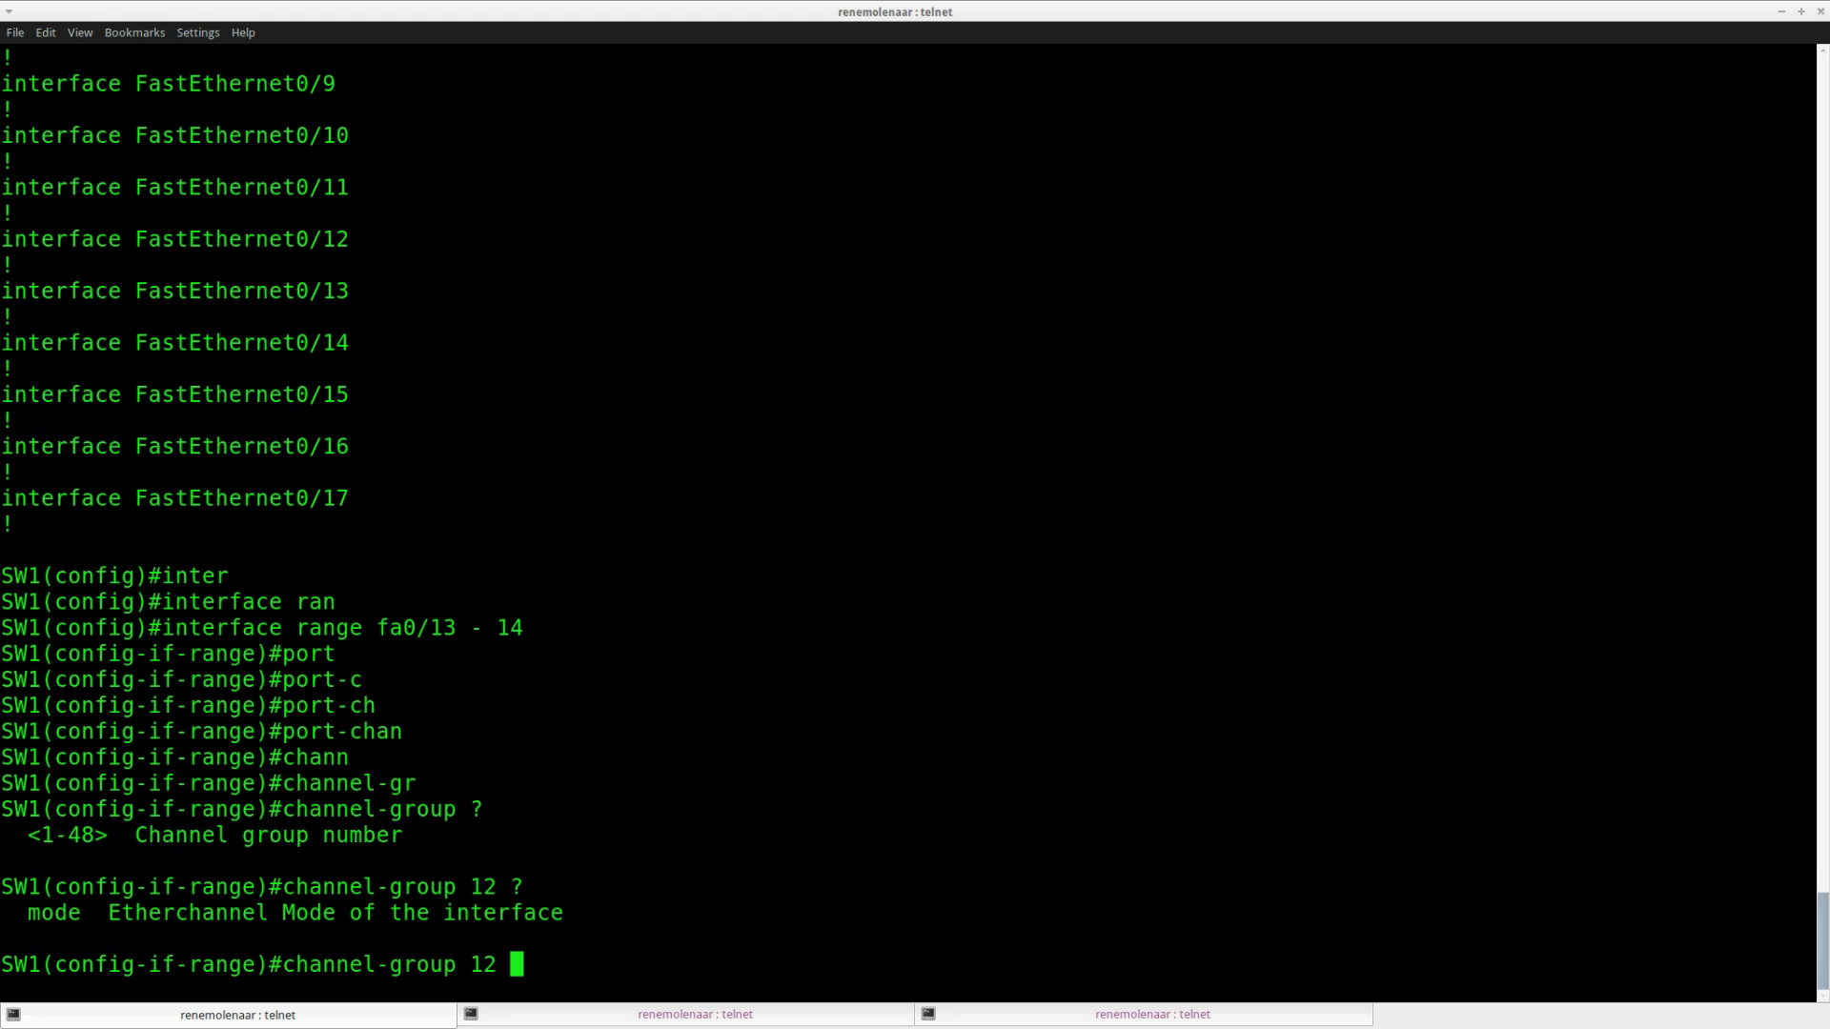
type("mod")
key("Tab")
type("?")
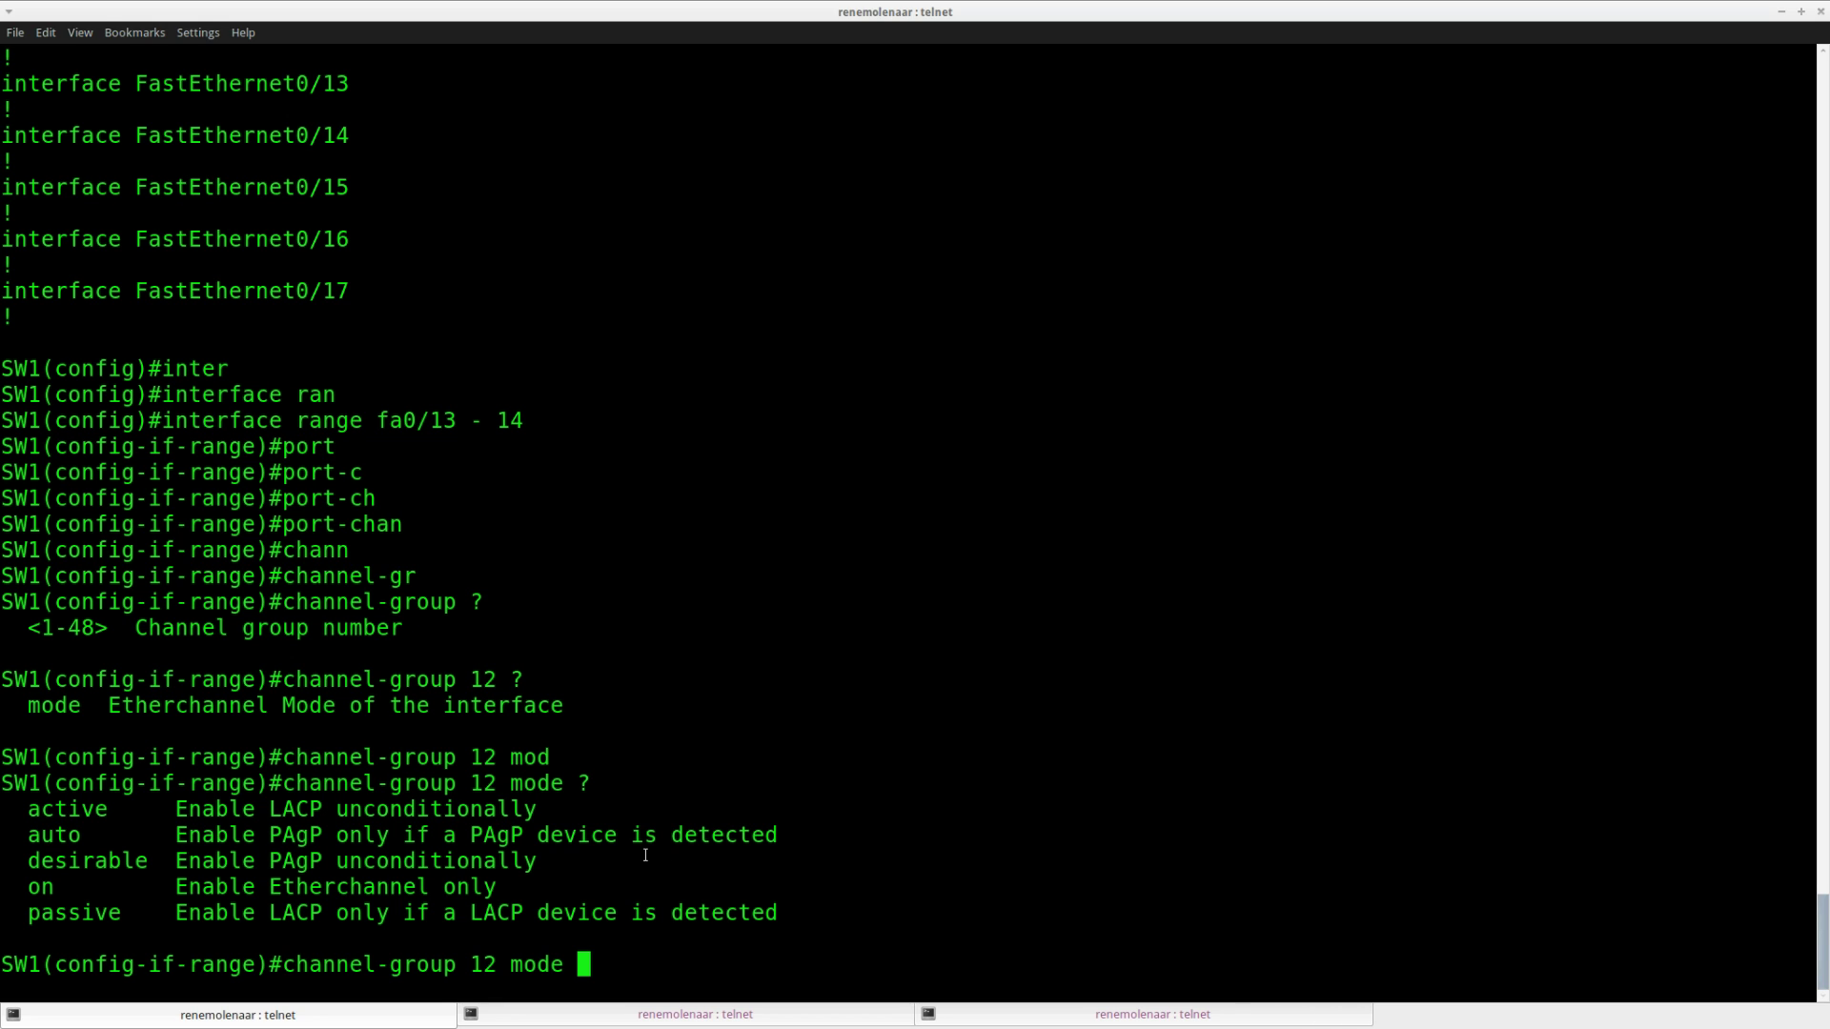
left_click_drag(782, 836, 30, 840)
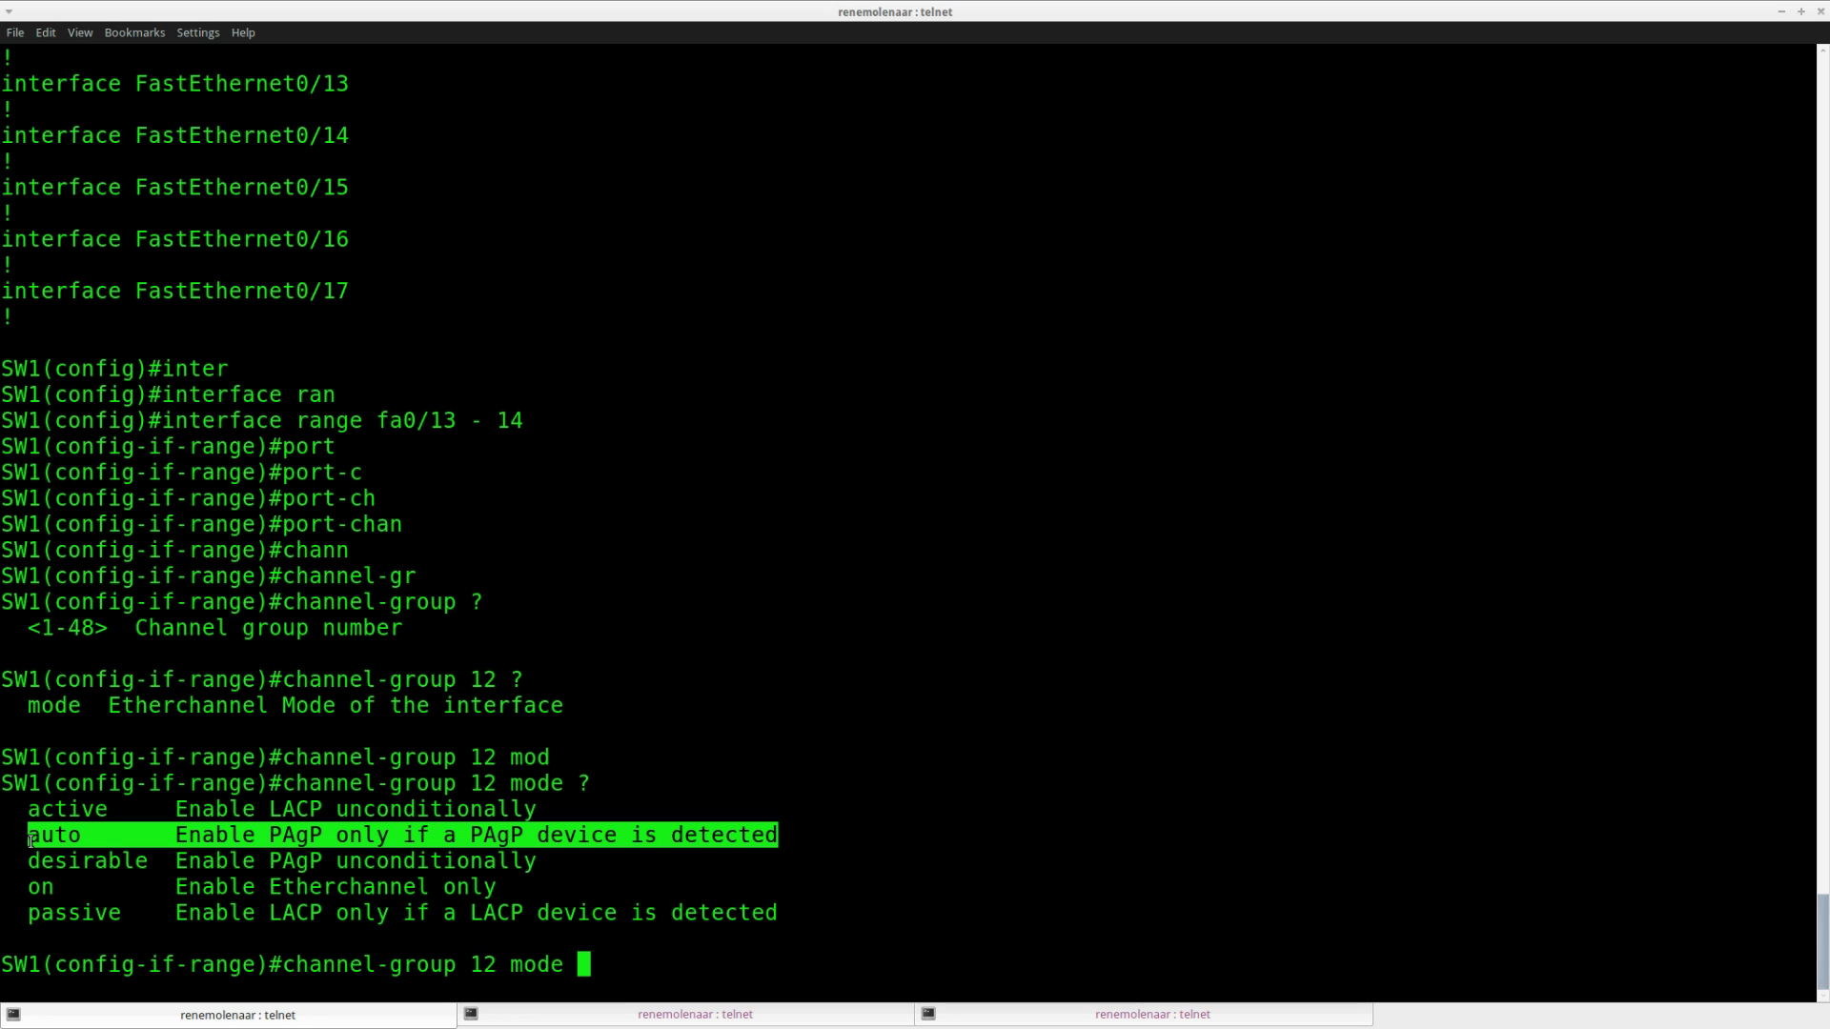
left_click_drag(526, 863, 27, 867)
left_click_drag(175, 862, 546, 862)
left_click(559, 898)
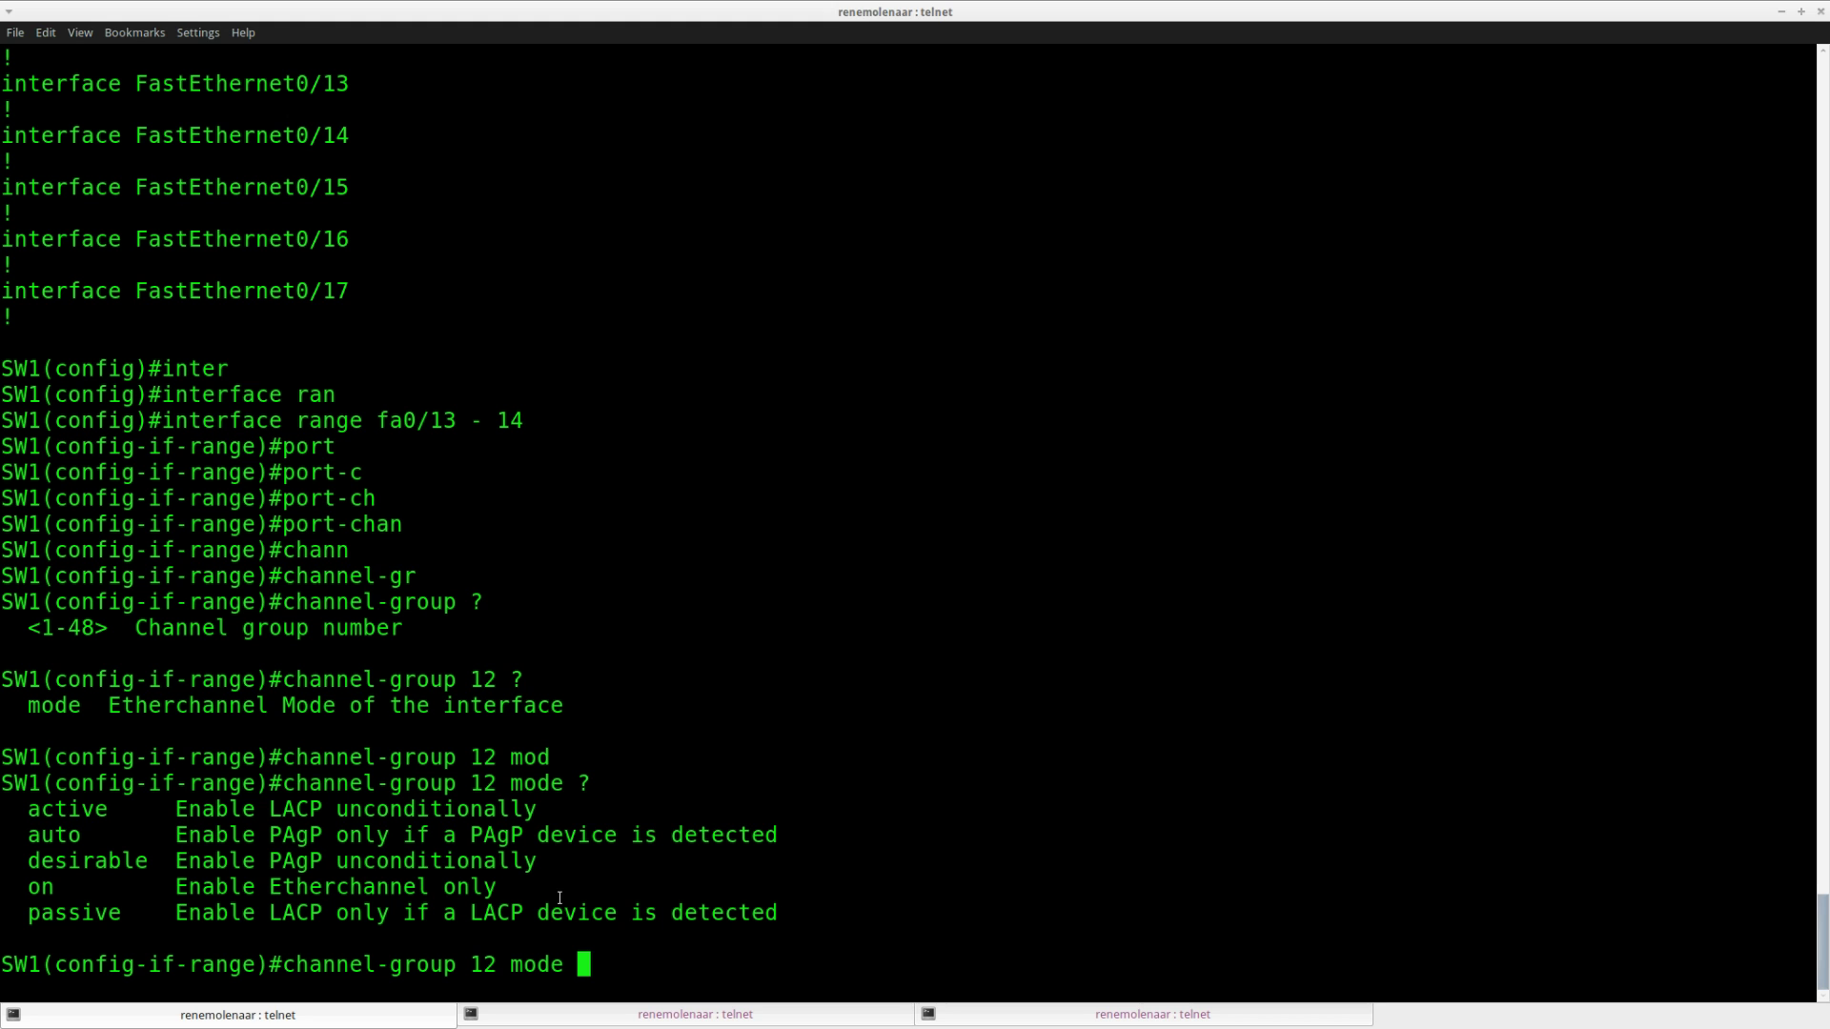
type("desir")
key("Tab")
key("Return")
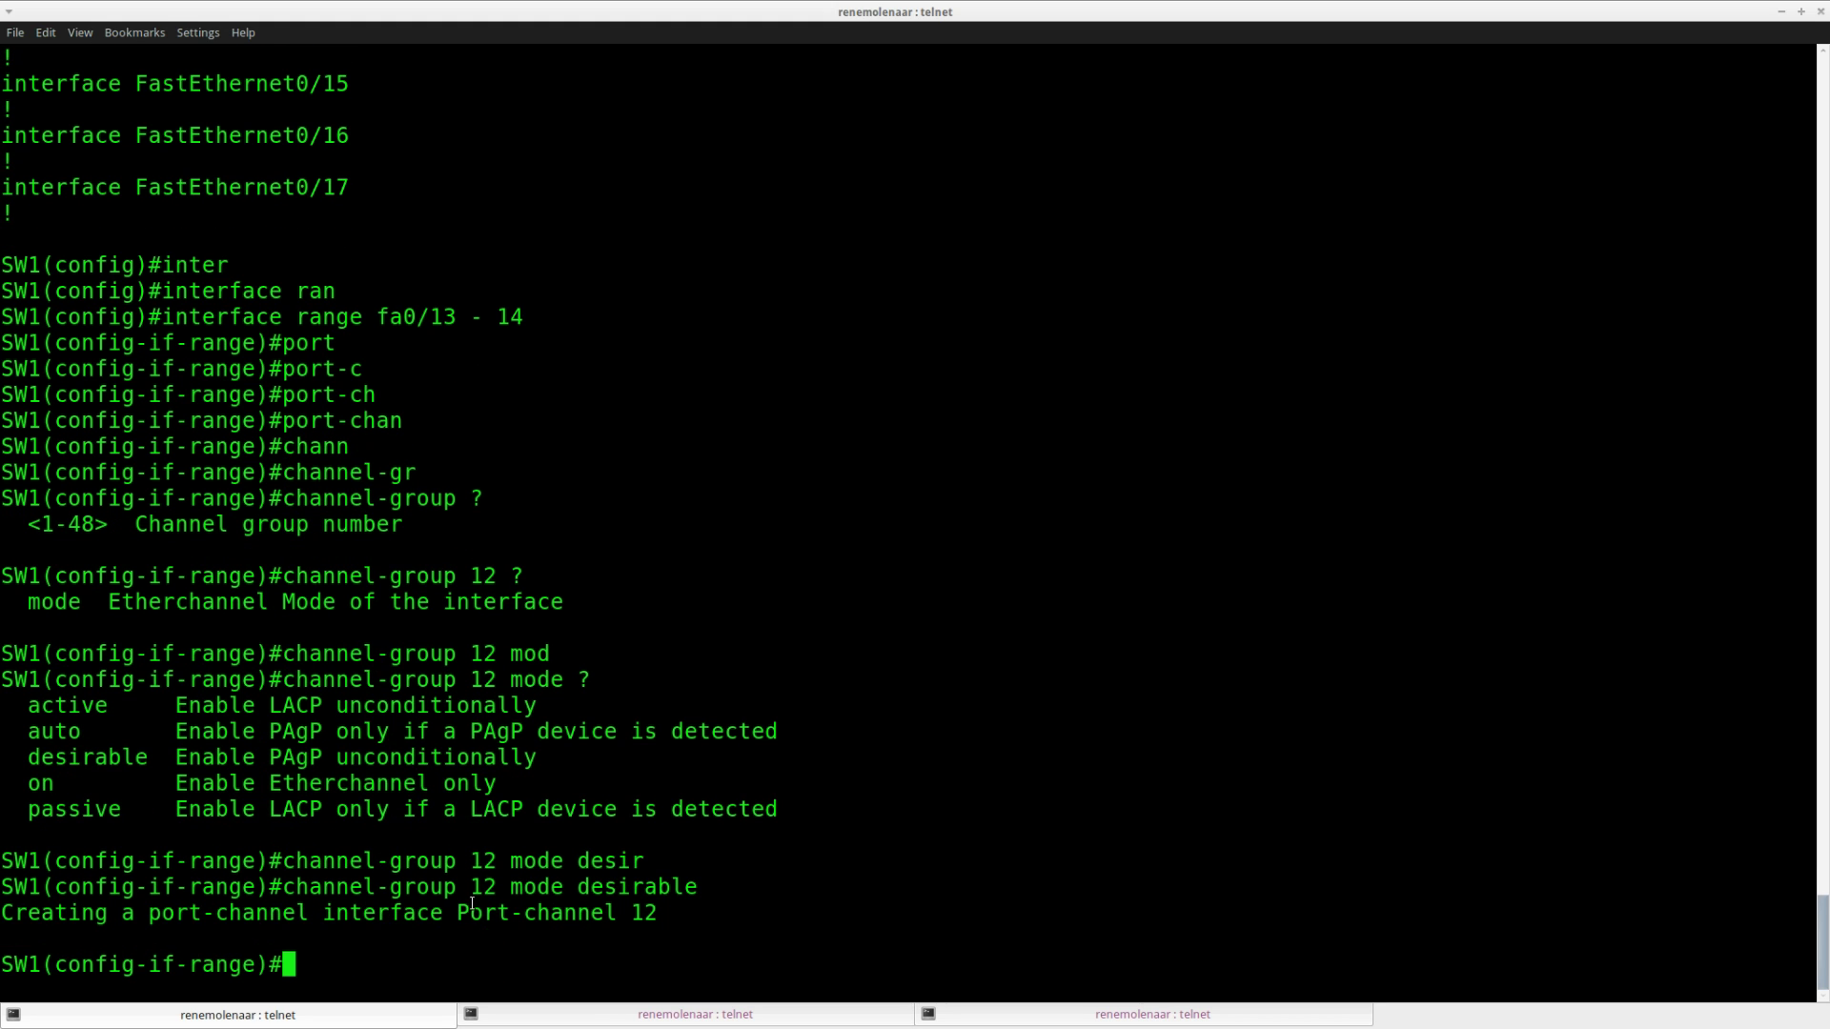
Step: Move to the SW2 console and enter global configuration mode with 'ena' and 'conf t'
key("Return")
key("shift+Right")
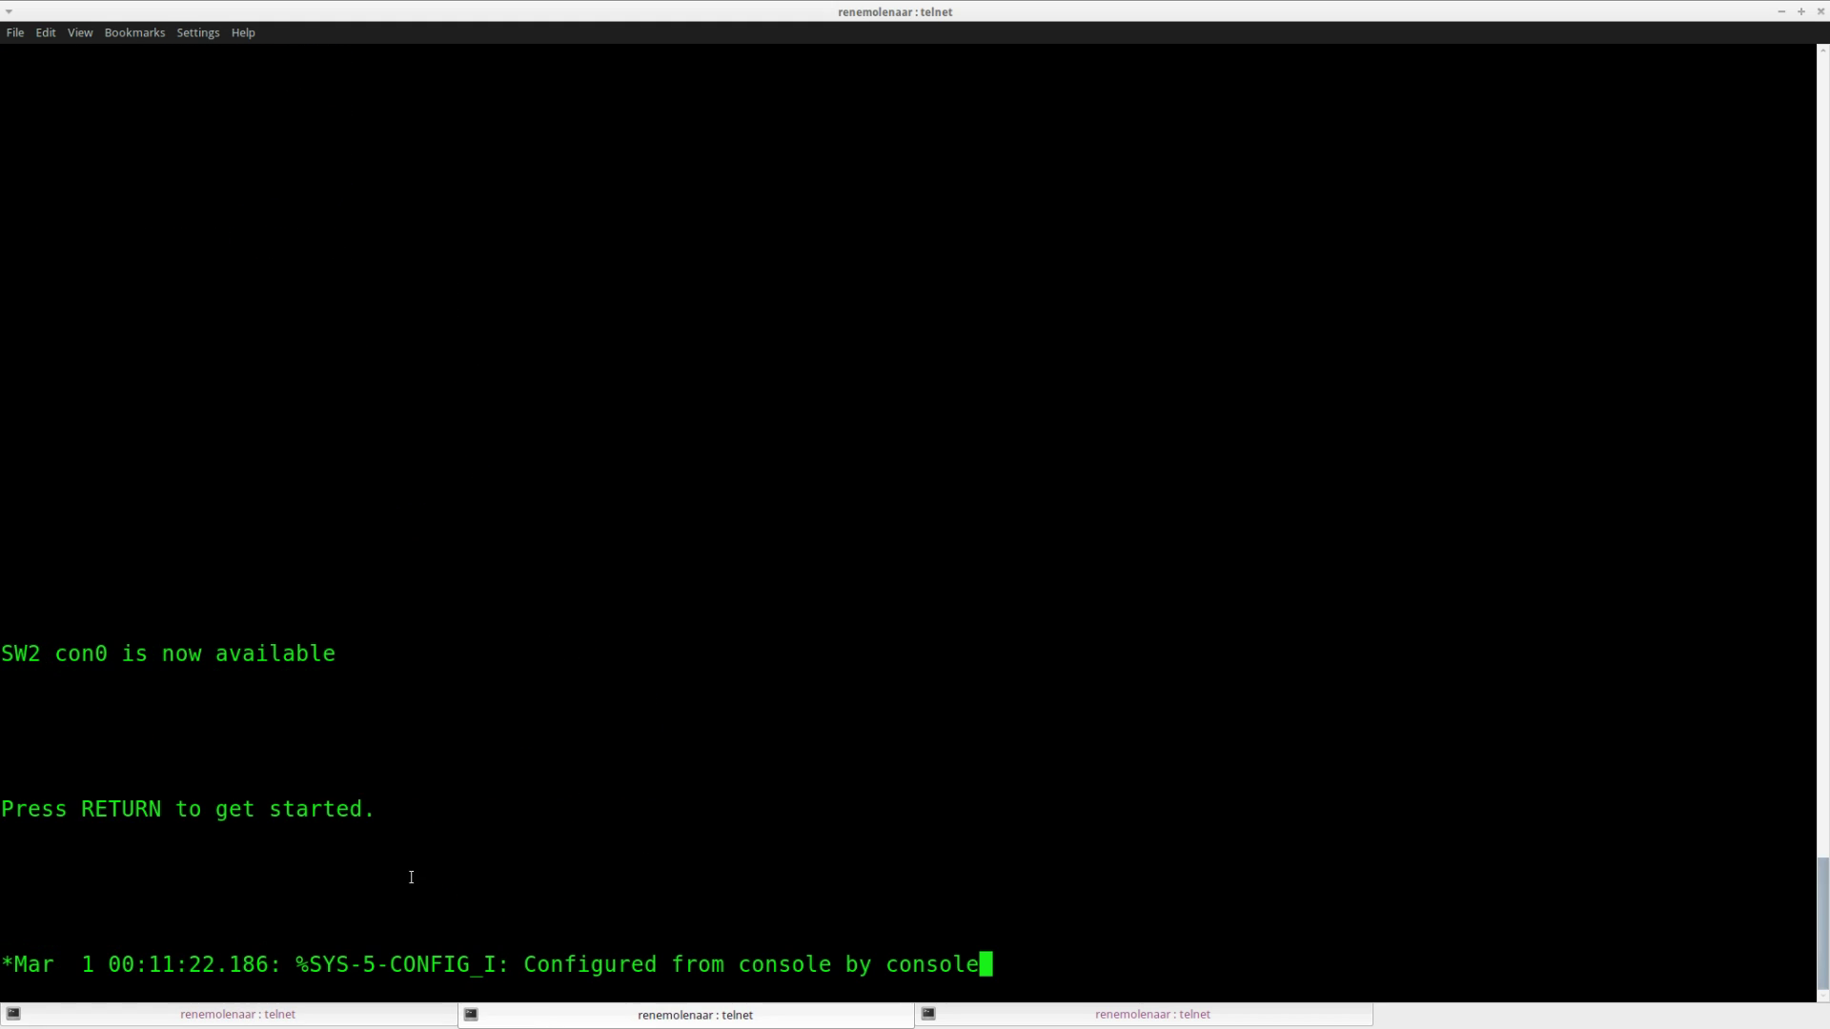
key("Return")
key("Return")
key("Return")
key("Return")
type("ena")
key("Return")
type("conf t")
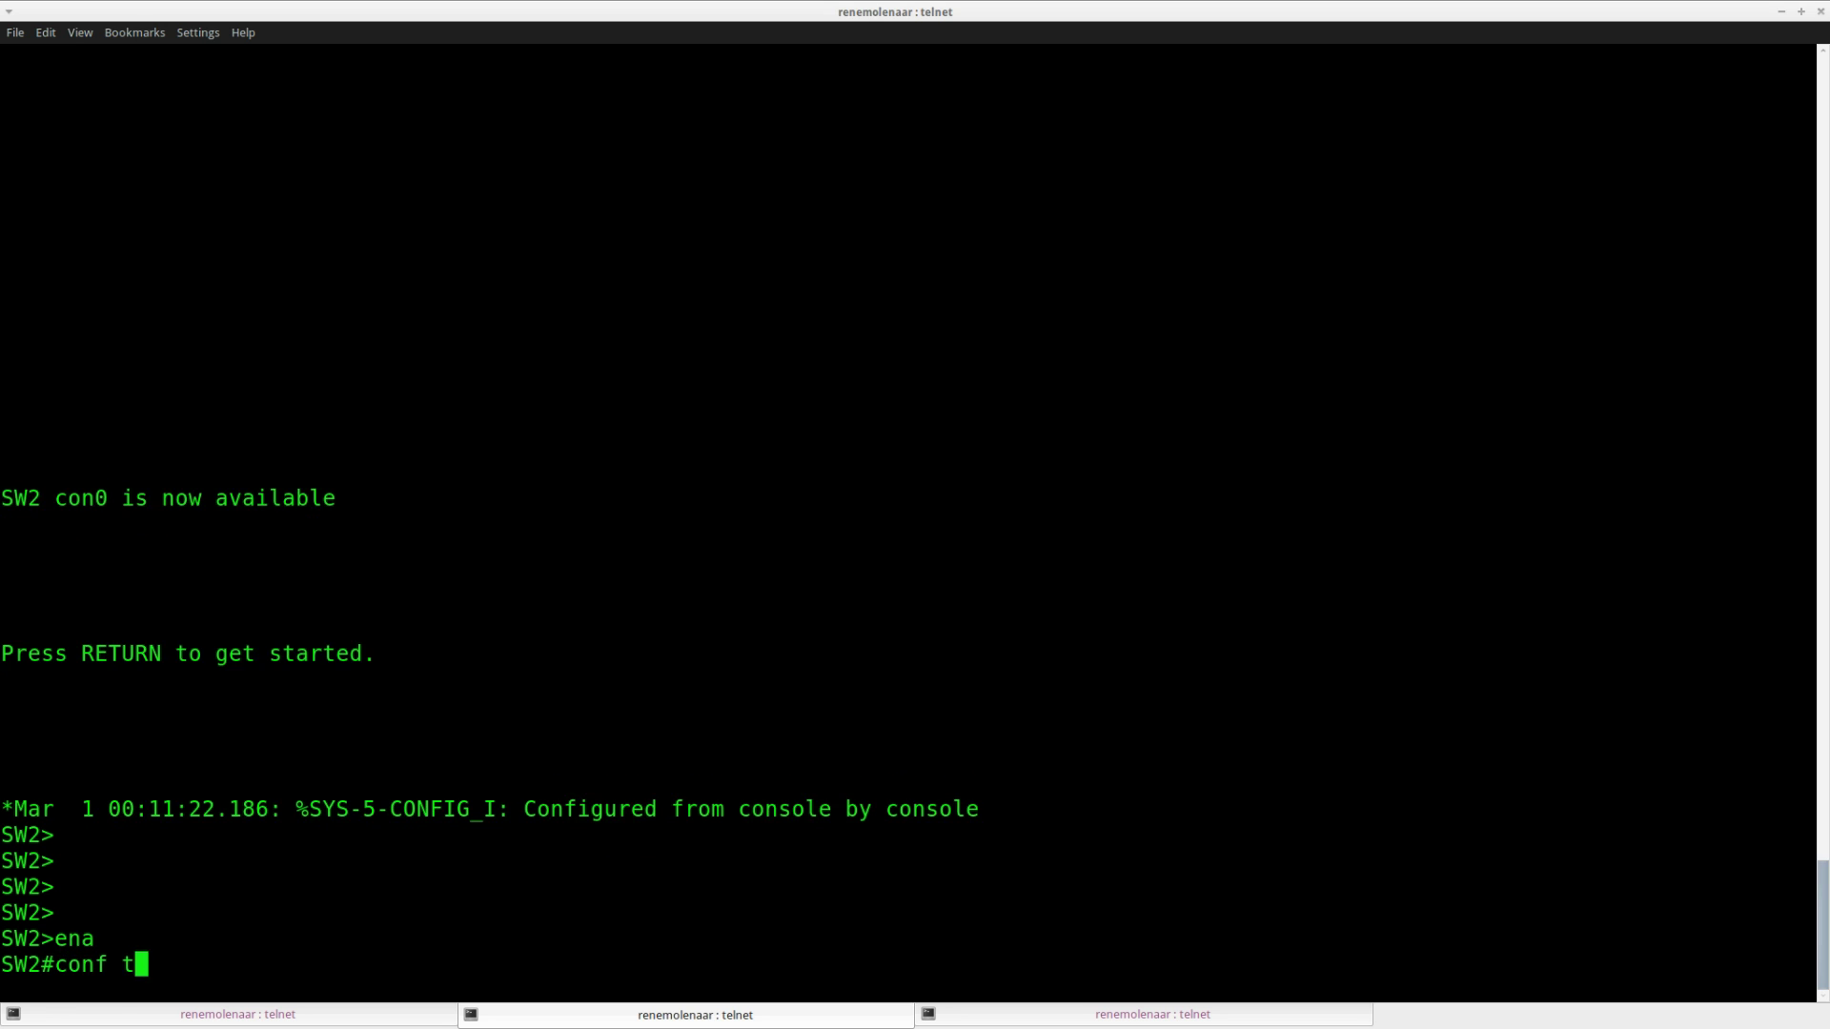
key("Return")
Step: Select SW2 ports fa0/13 - 14 with 'interface range'
type("inter")
key("Tab")
type("ran")
key("Tab")
type("fa0/13 - 14")
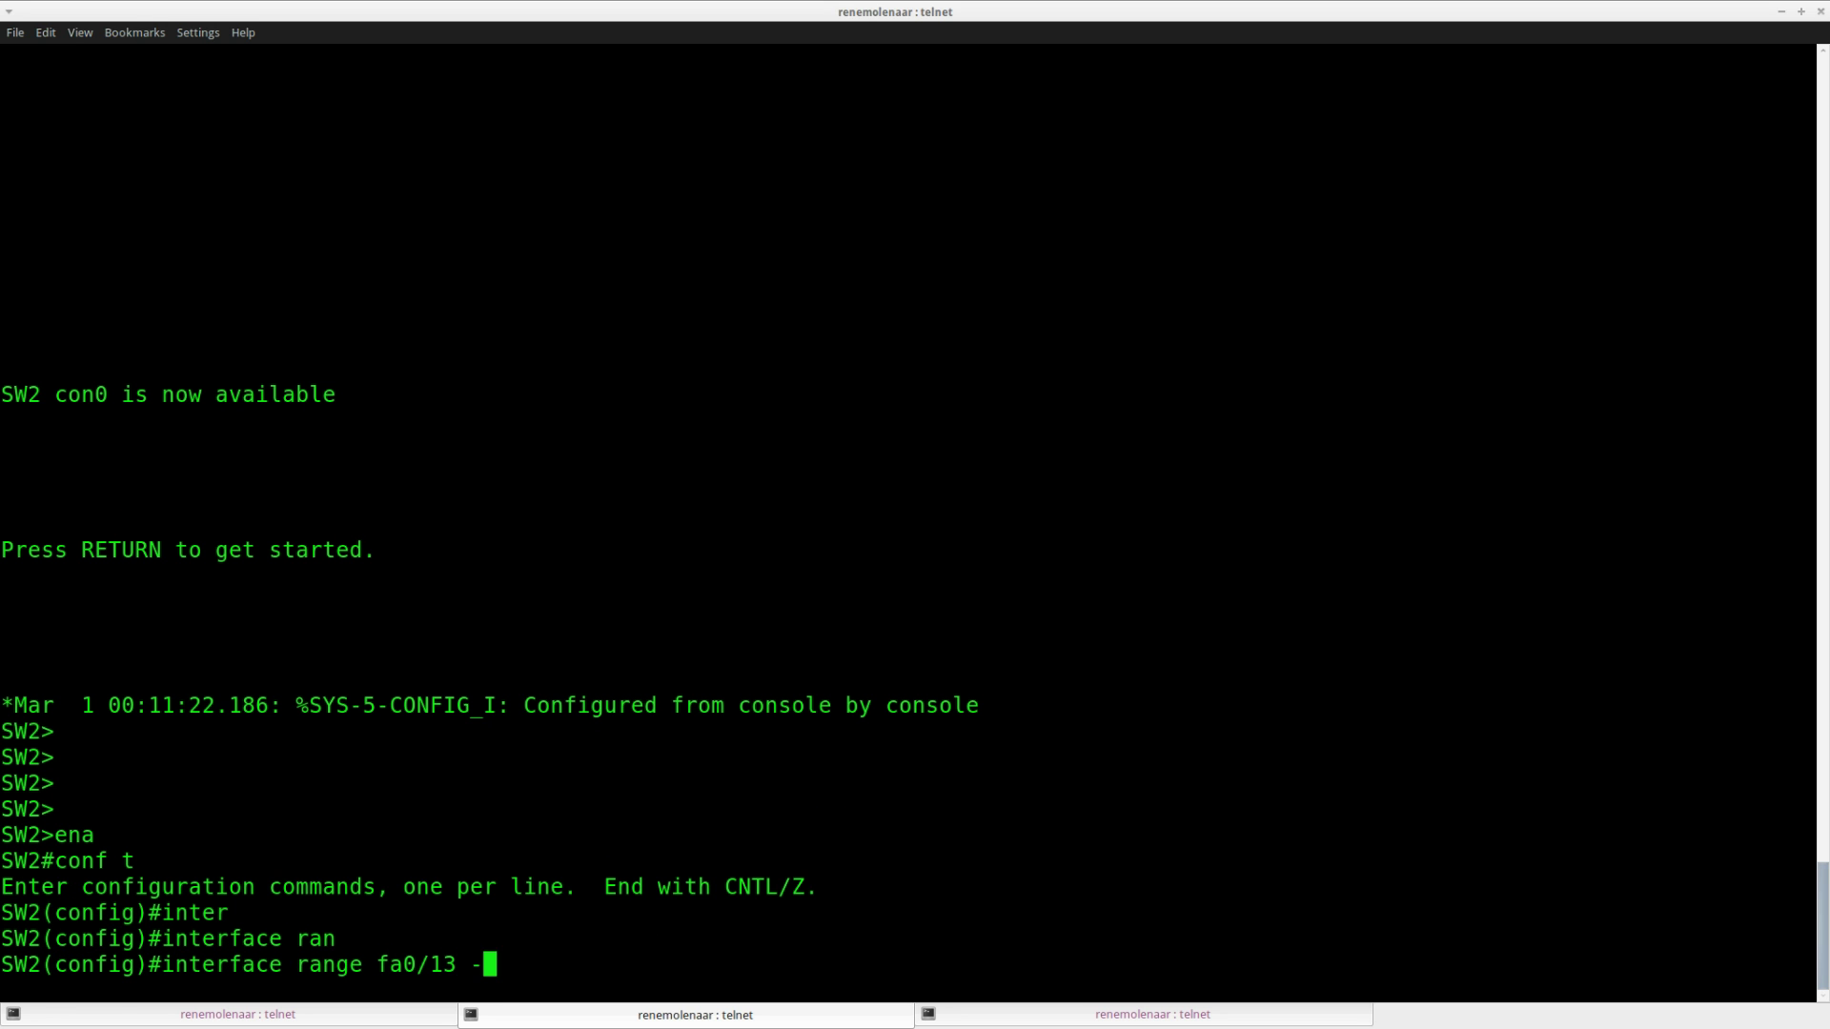
key("Return")
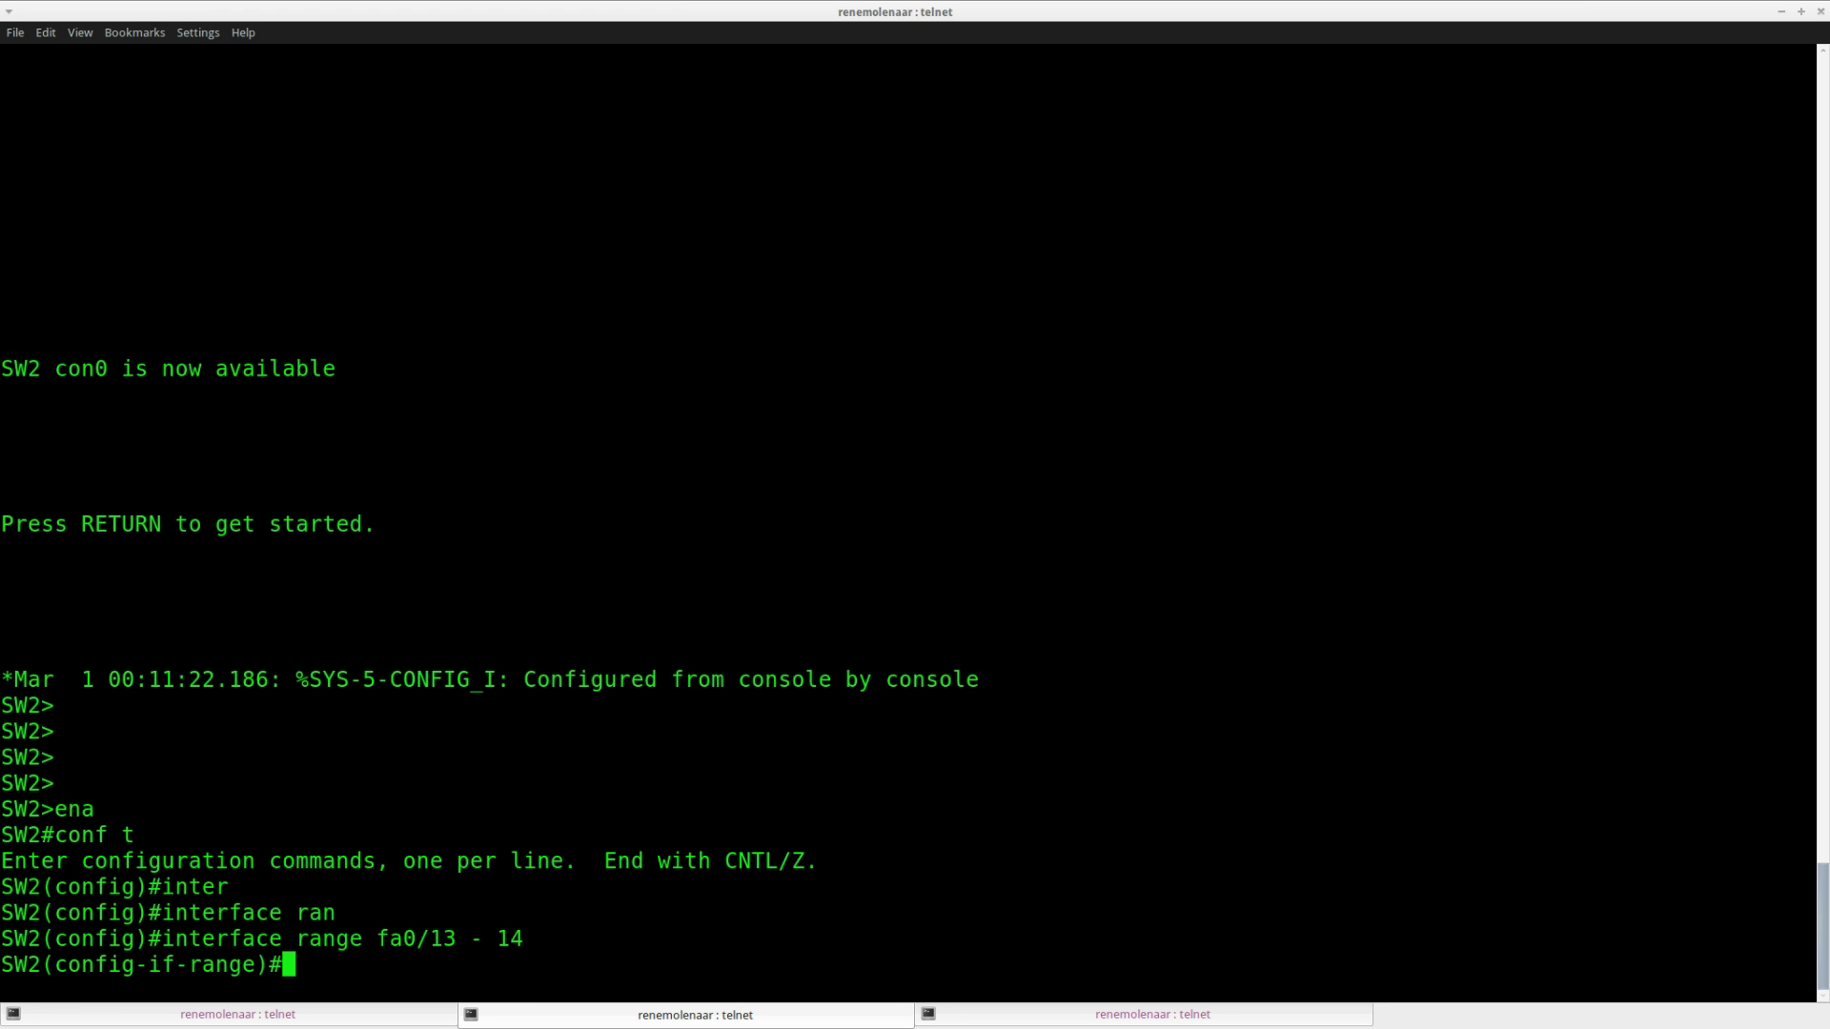
key("Return")
Step: Put the range into 'channel-group 12 mode auto', the passive PAgP mode
type("channe")
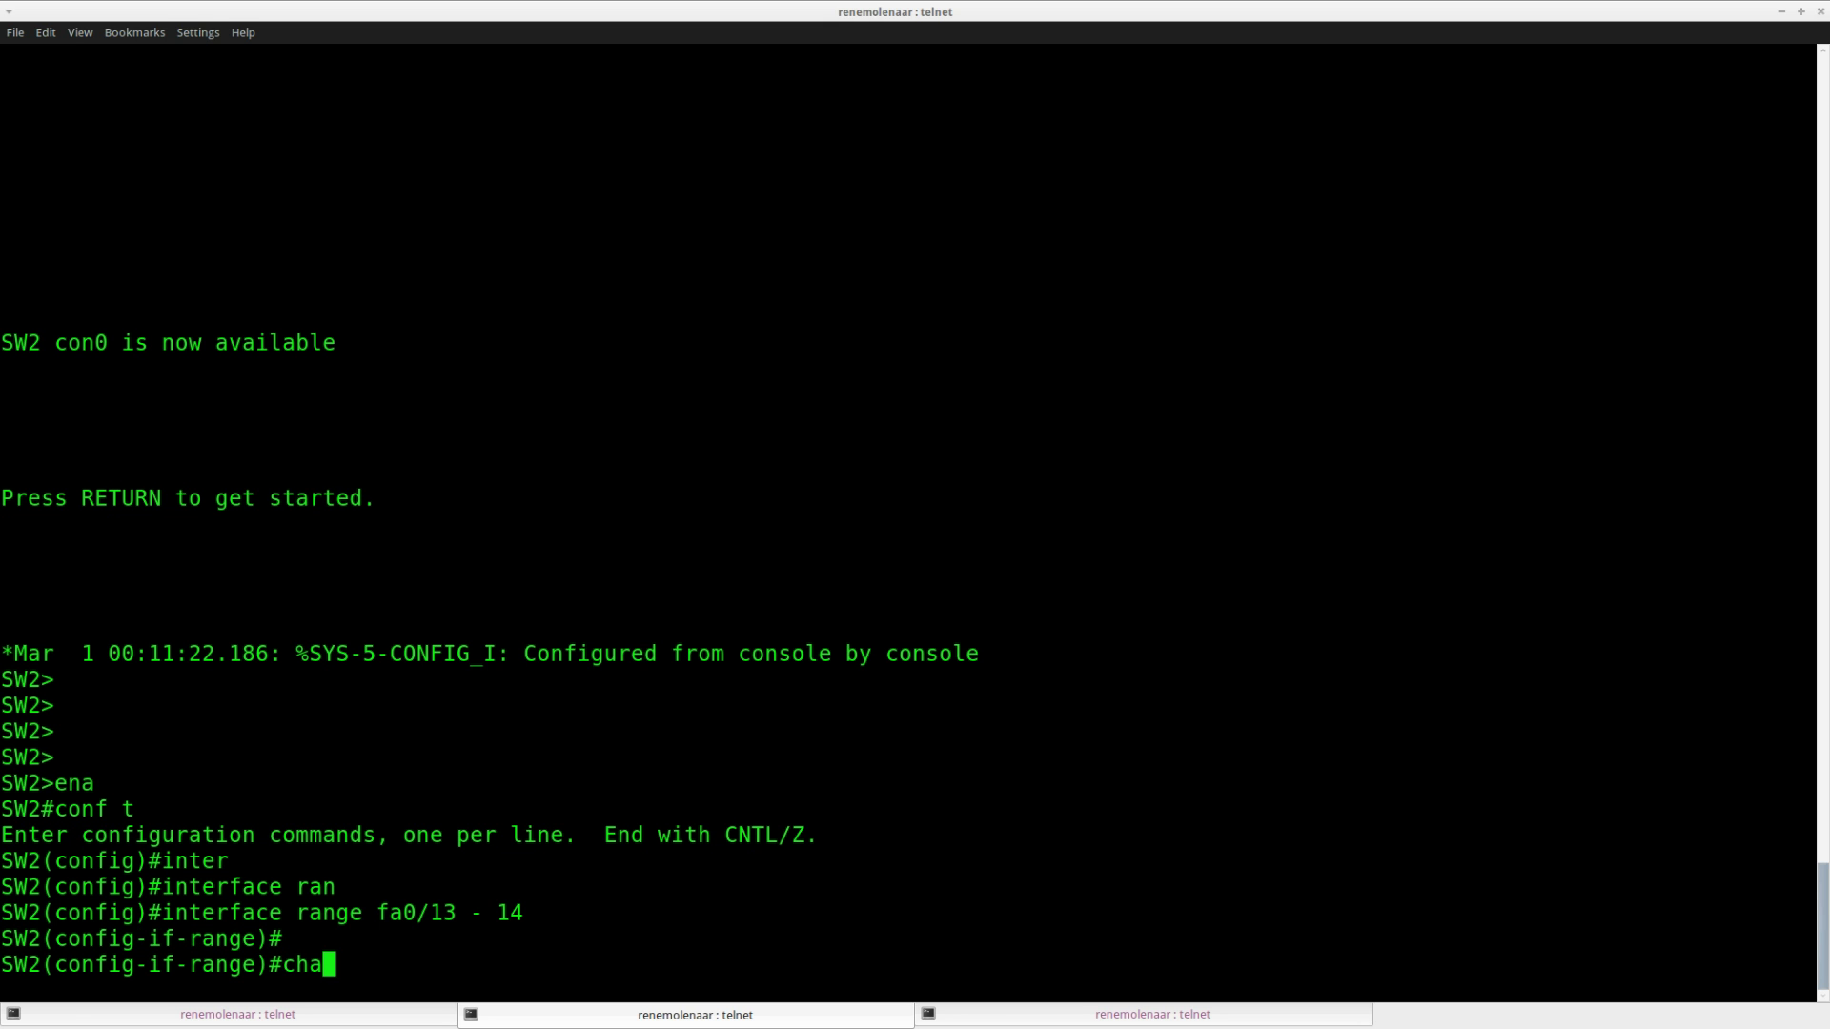
key("Tab")
type("l-gr")
key("Tab")
type("12 mod")
key("Tab")
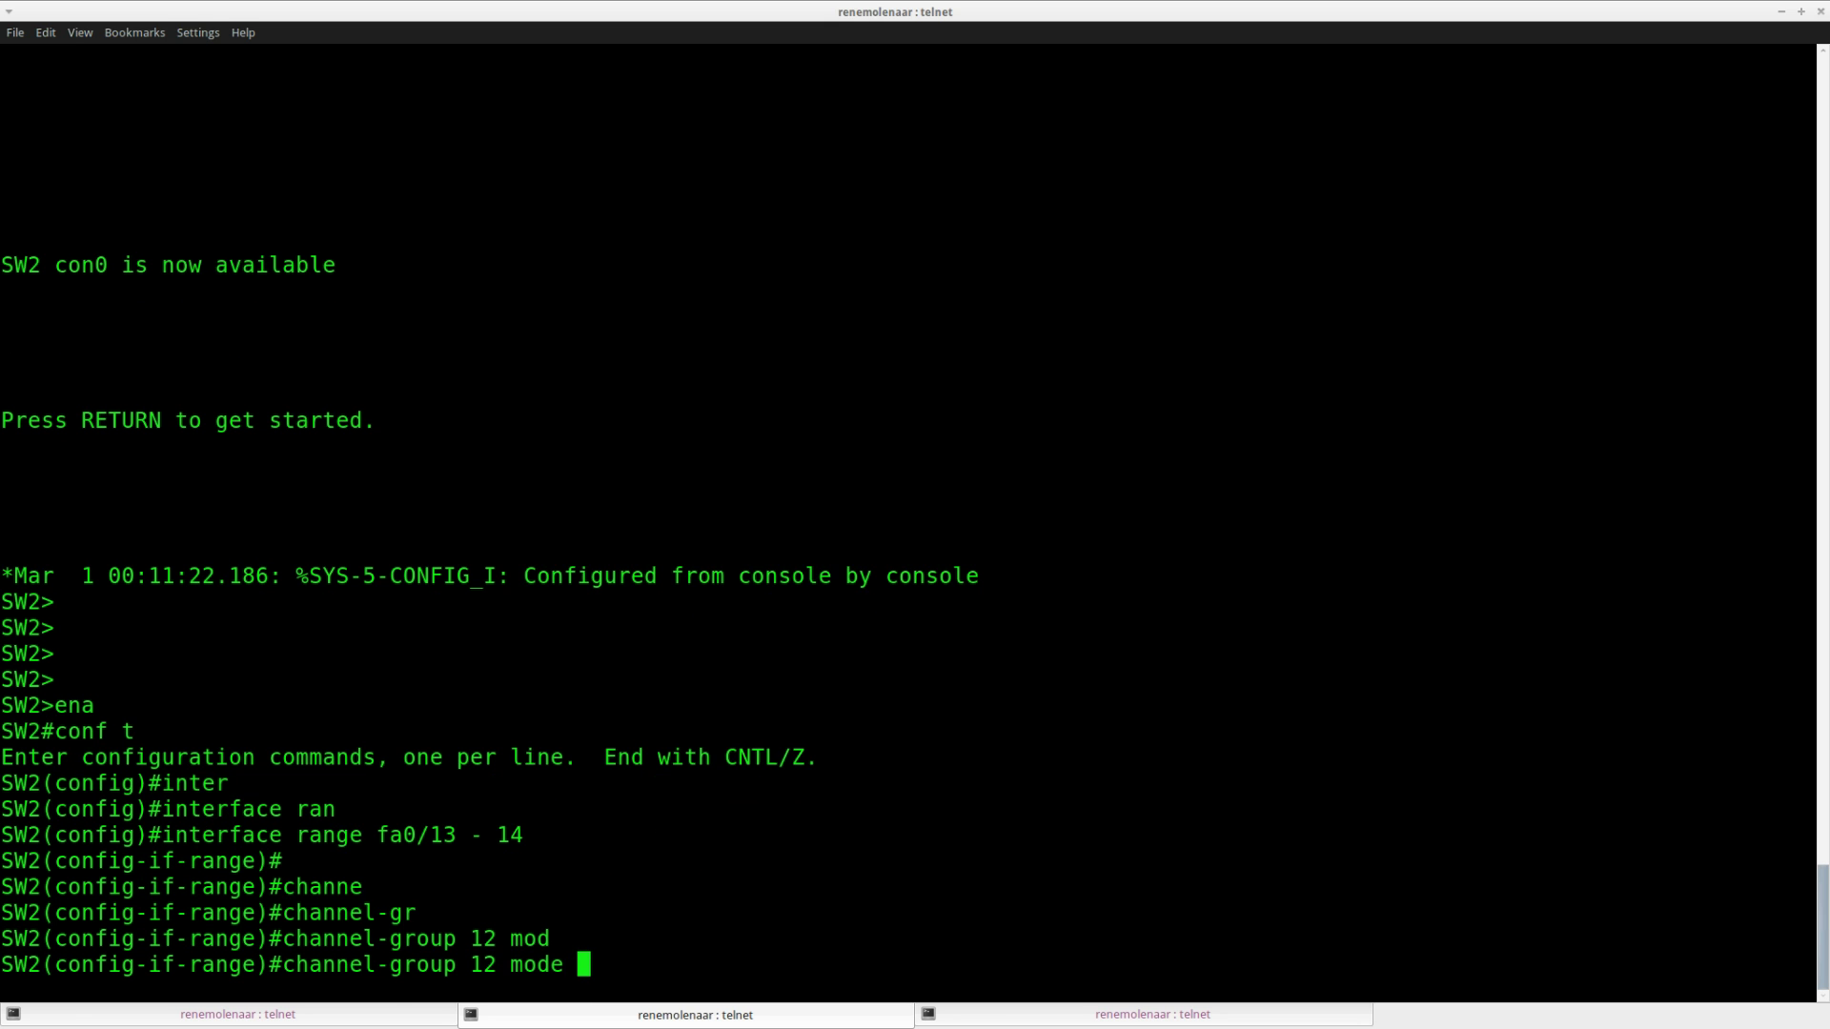
type("?")
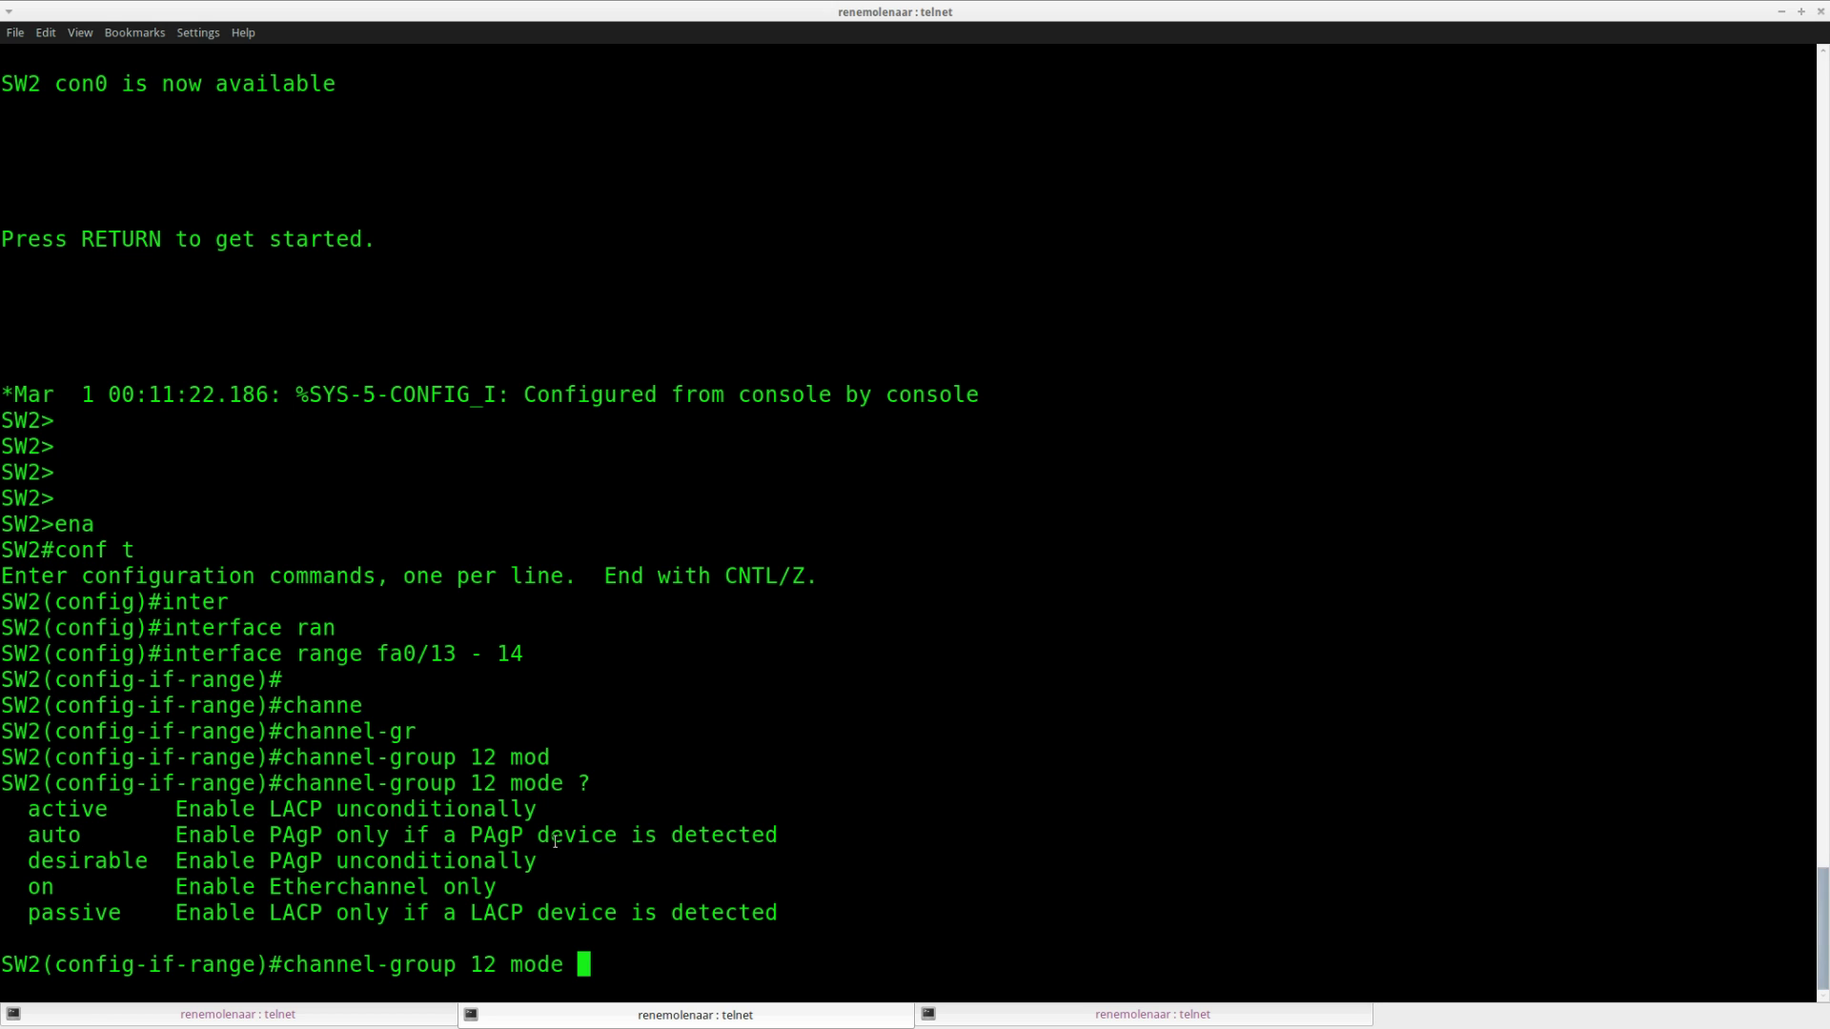
left_click_drag(774, 836, 21, 836)
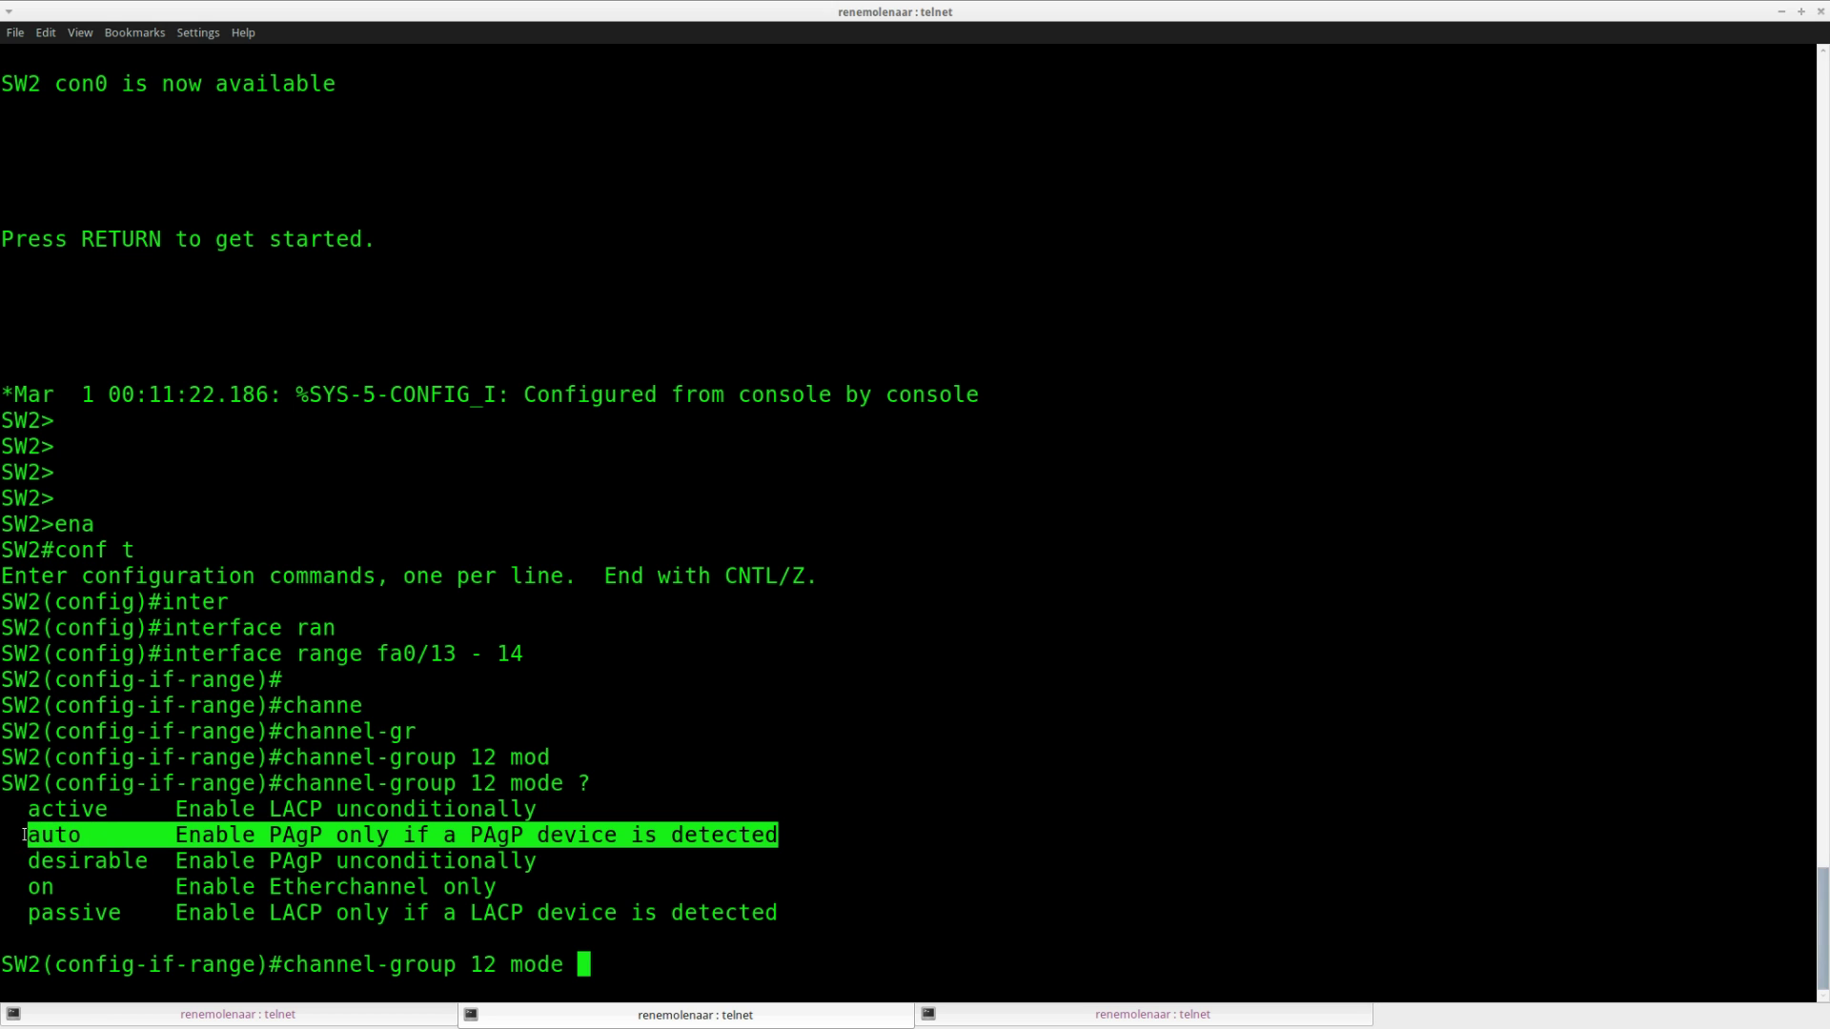
left_click(192, 884)
left_click_drag(177, 836, 781, 836)
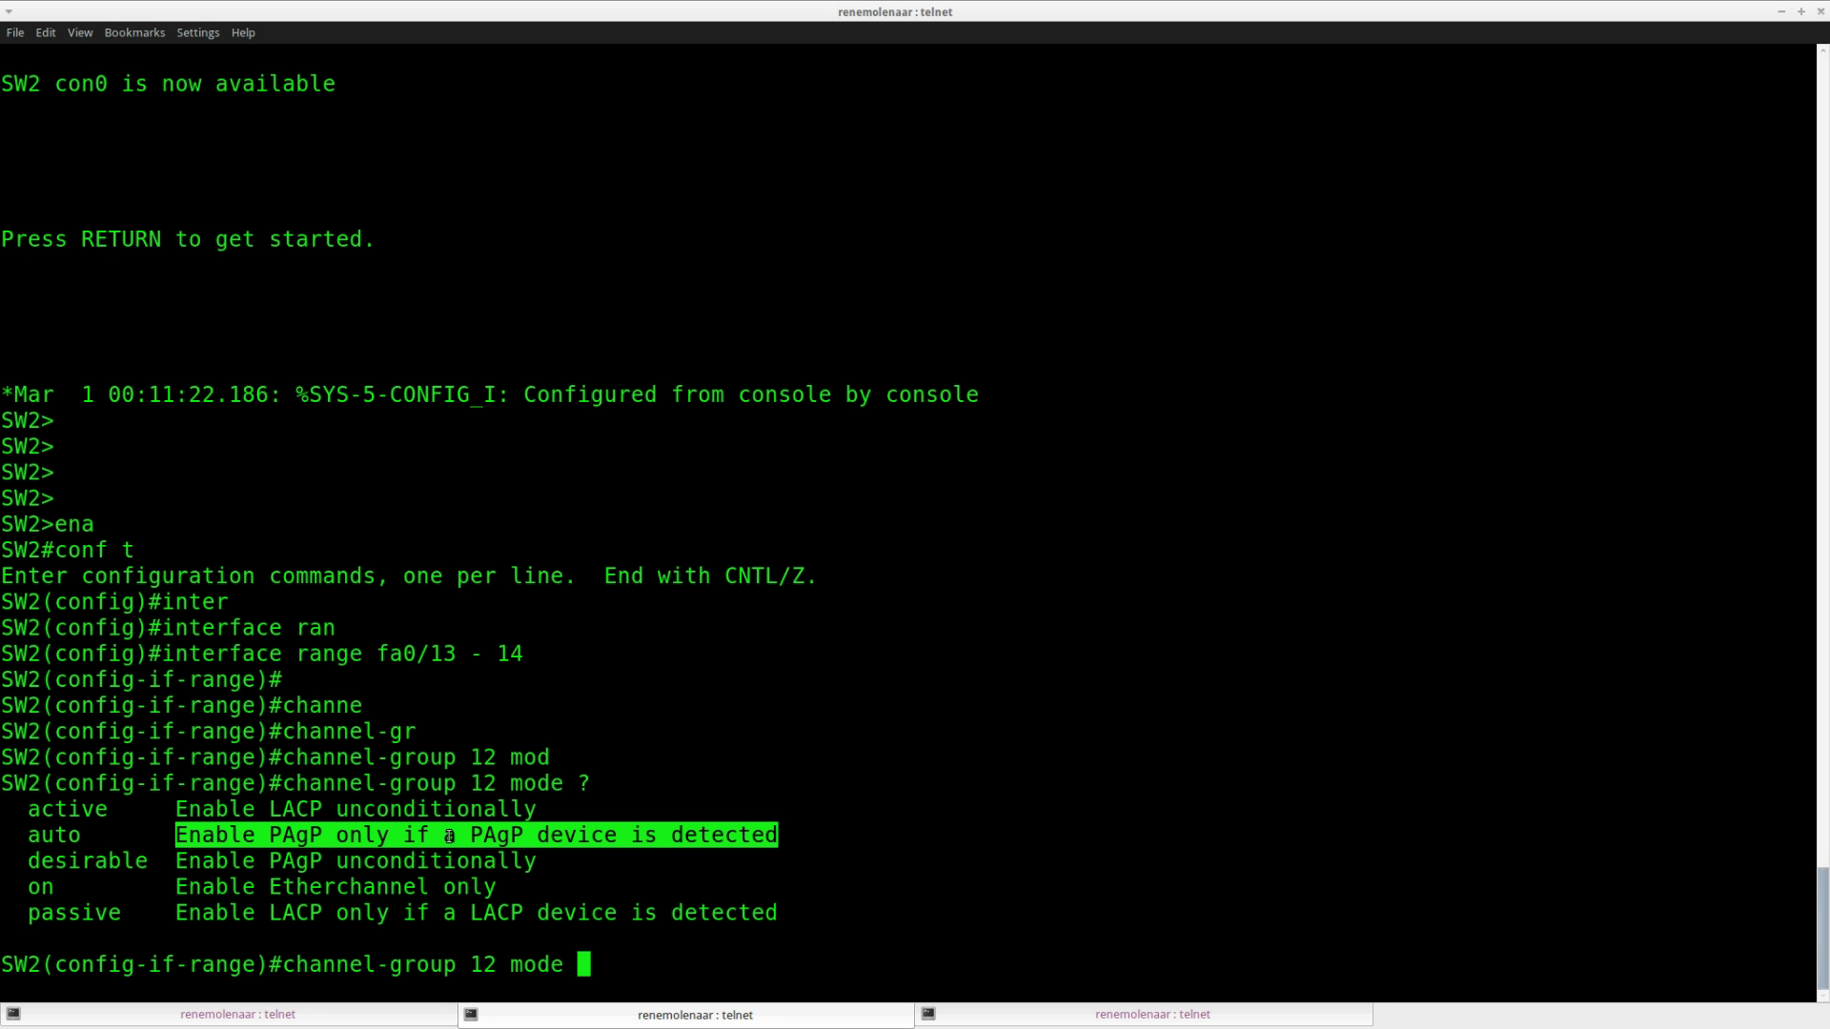
left_click(597, 896)
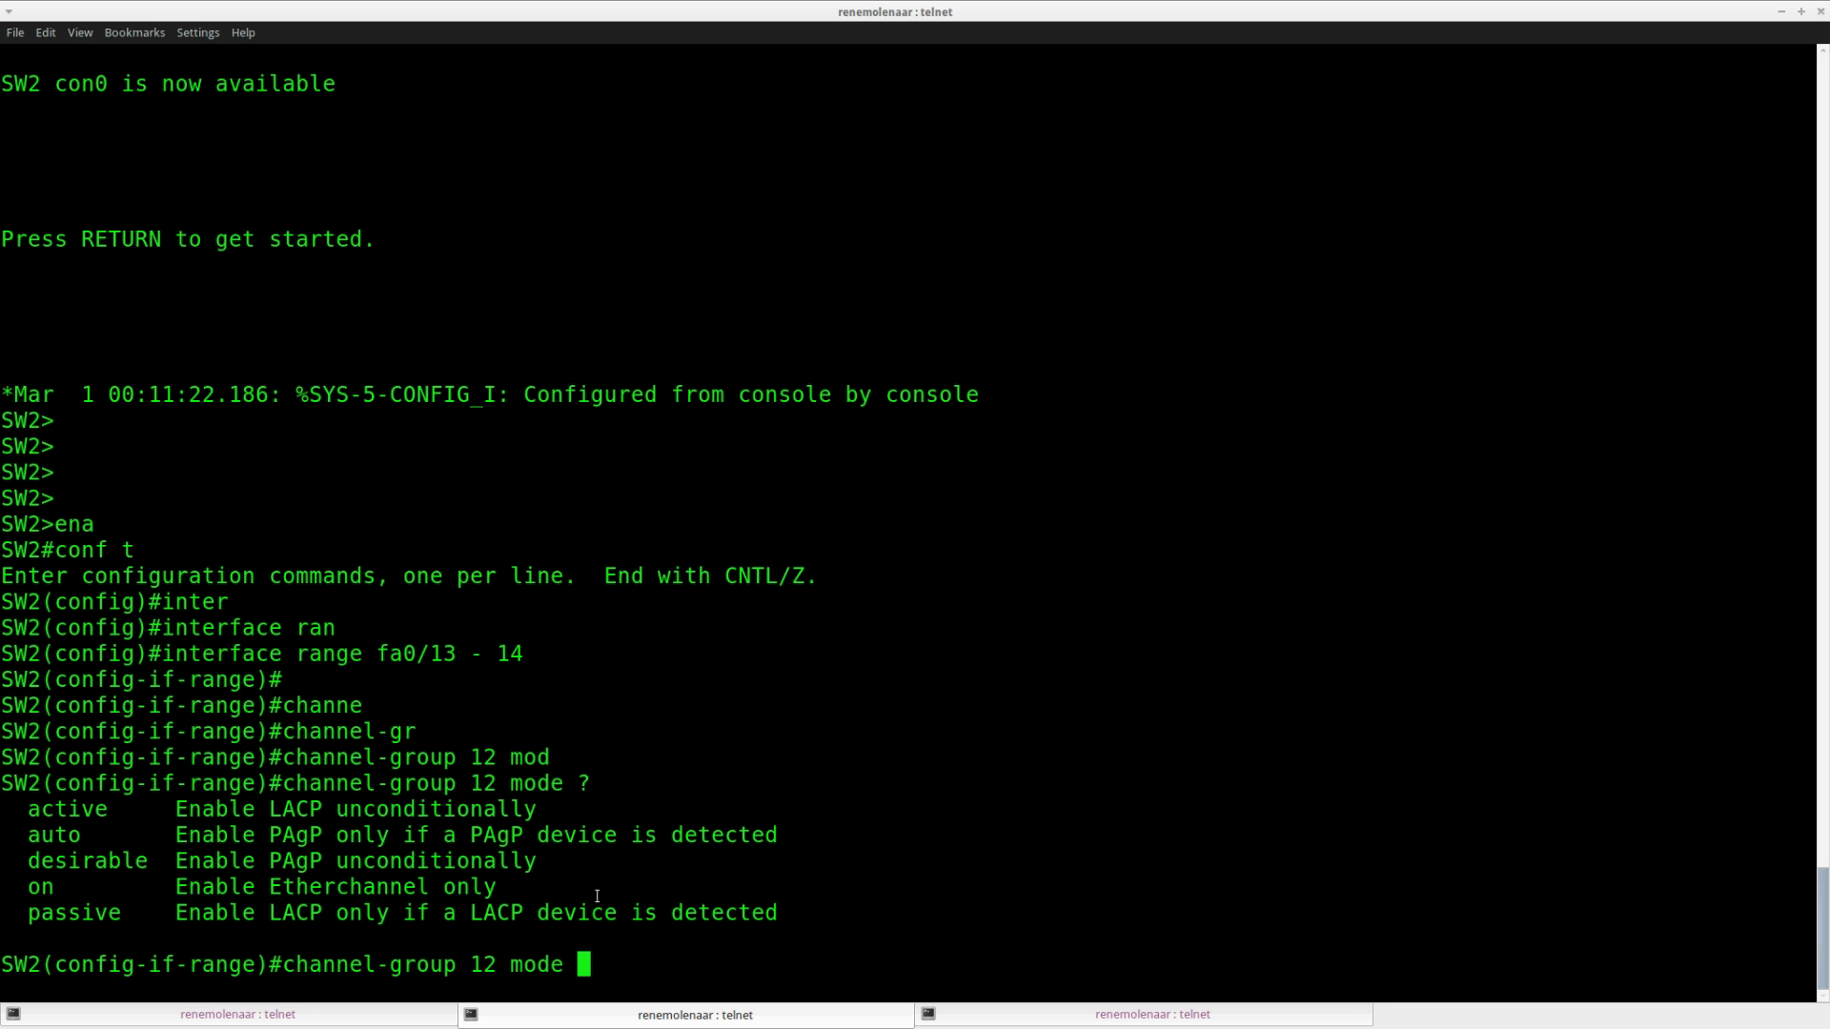
type("auto")
key("Tab")
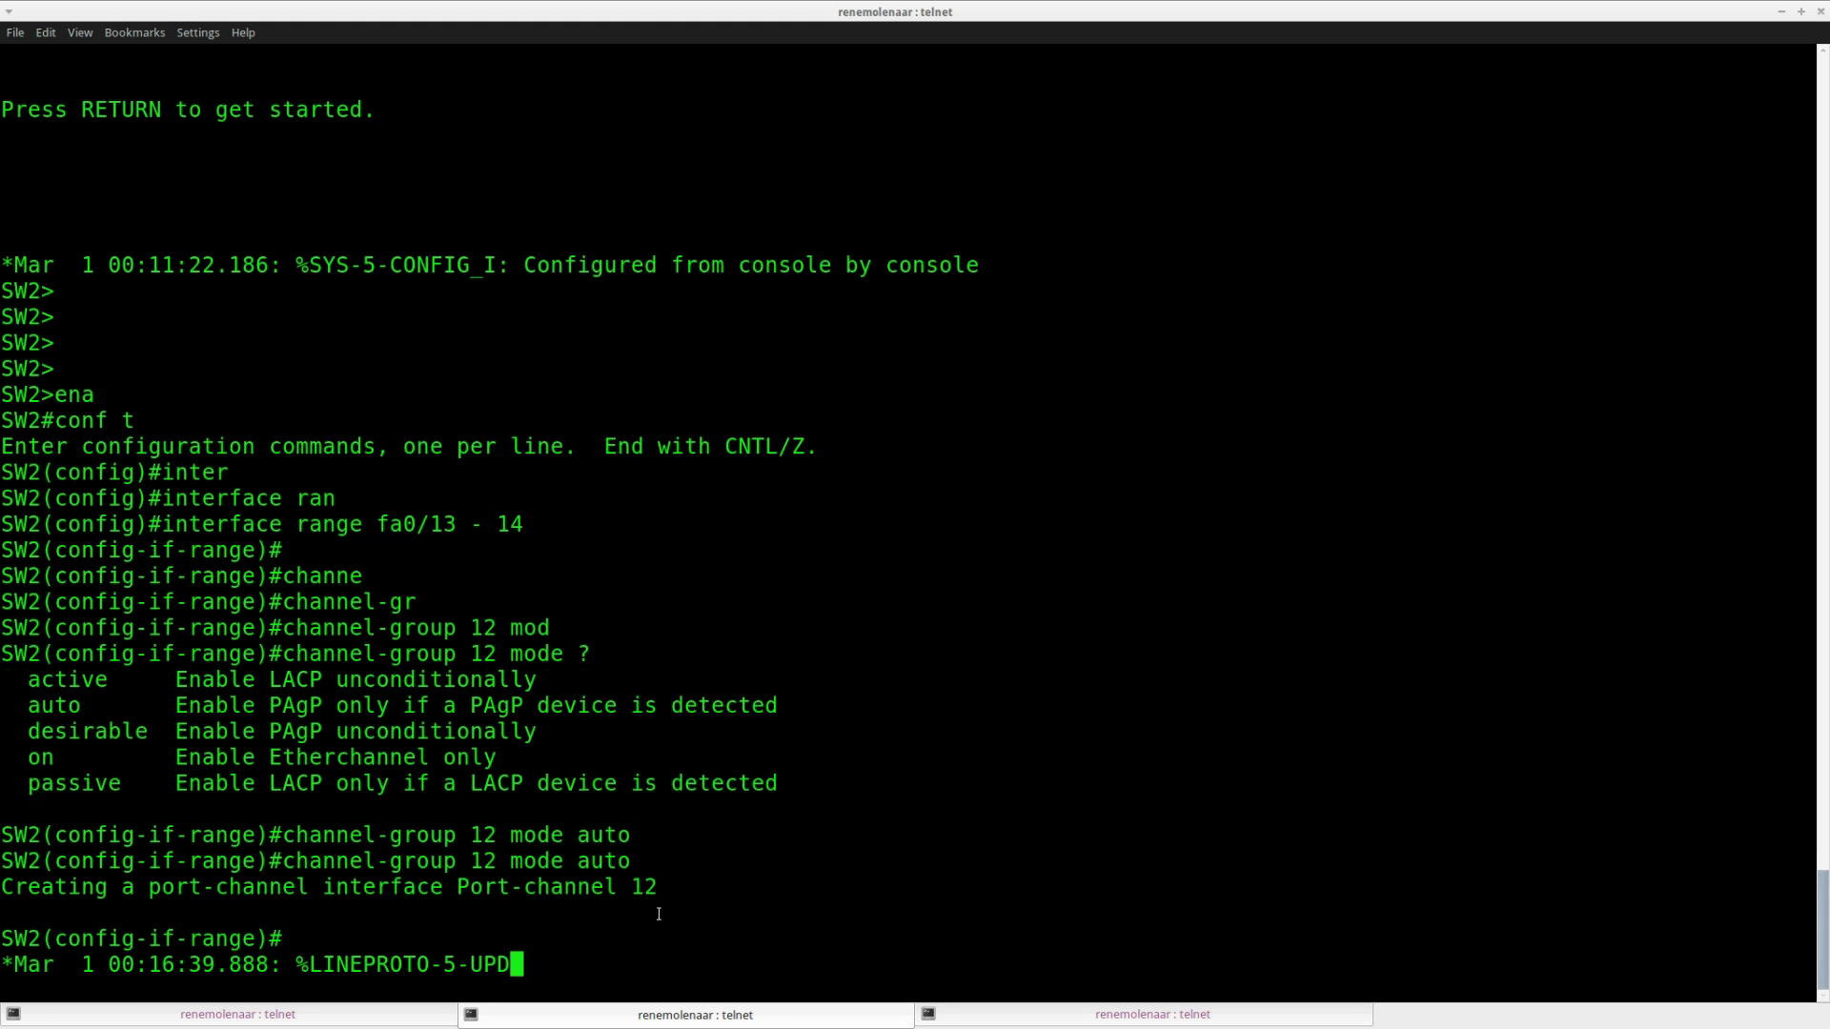
Step: Watch Fa0/13–14 and Port-channel12 come up in the logs, then exit to the privileged prompt
left_click_drag(658, 861, 3, 866)
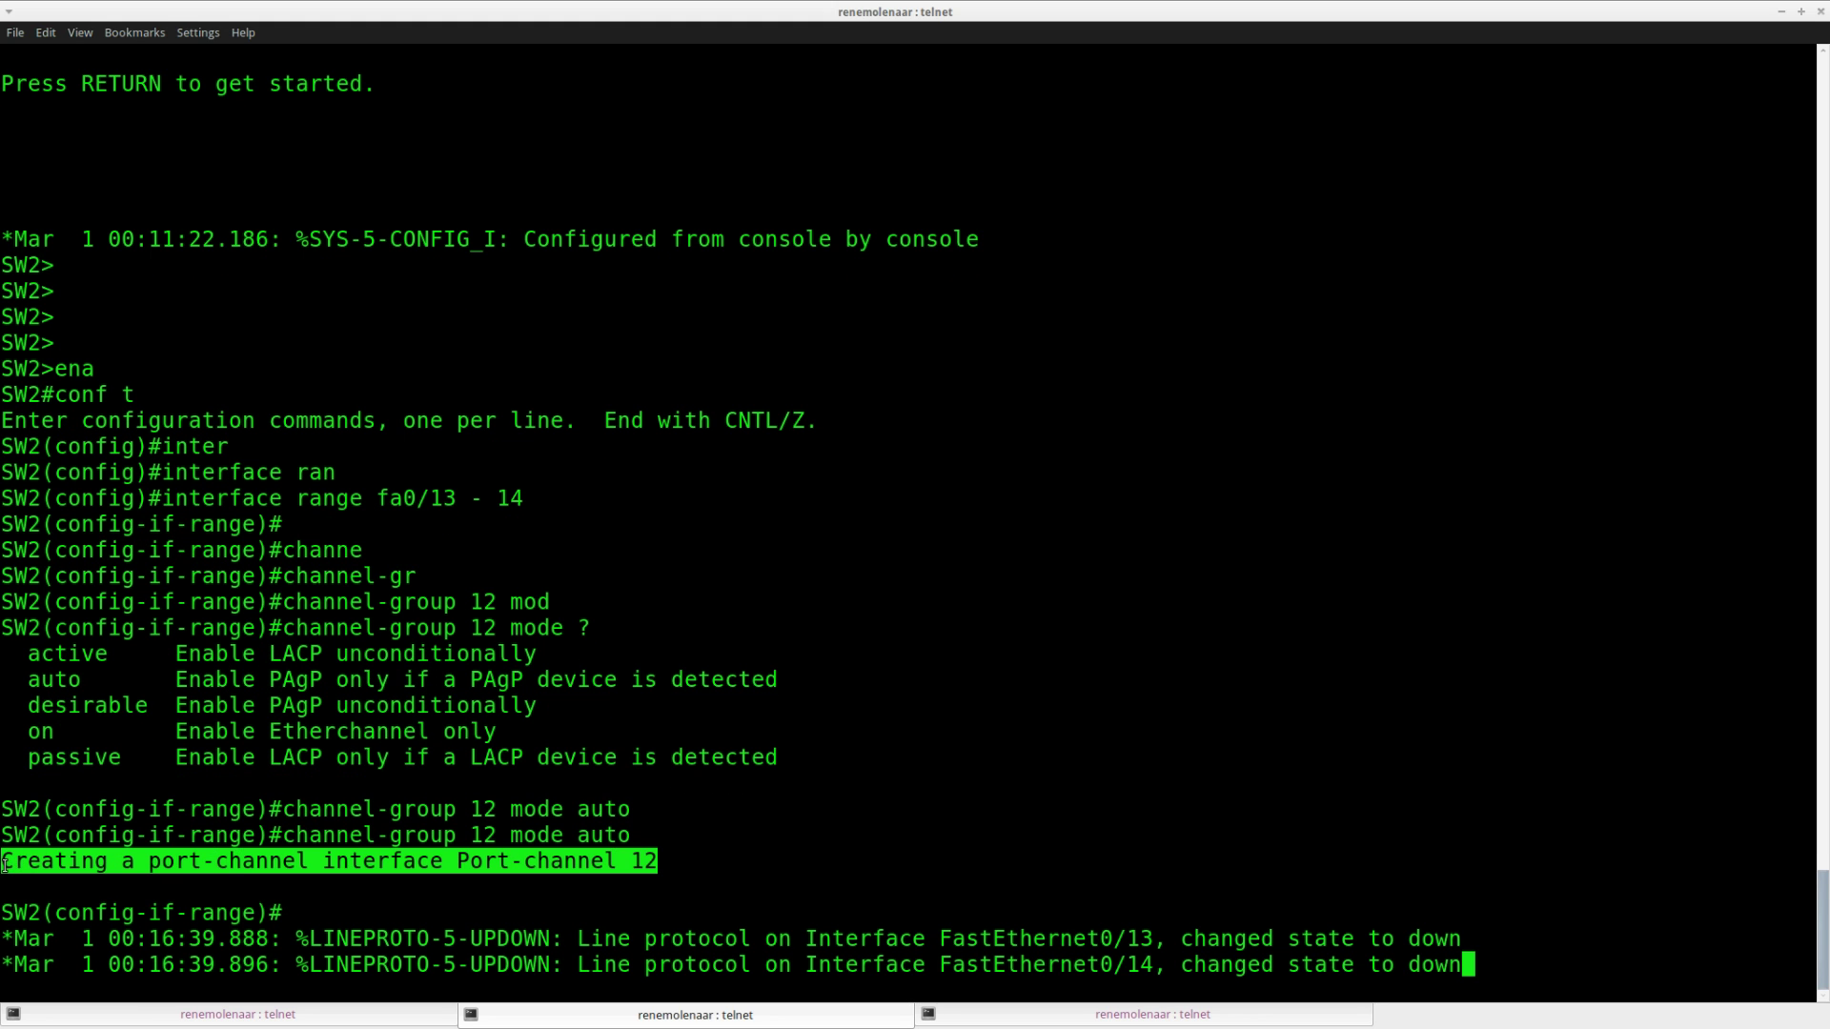
left_click(698, 855)
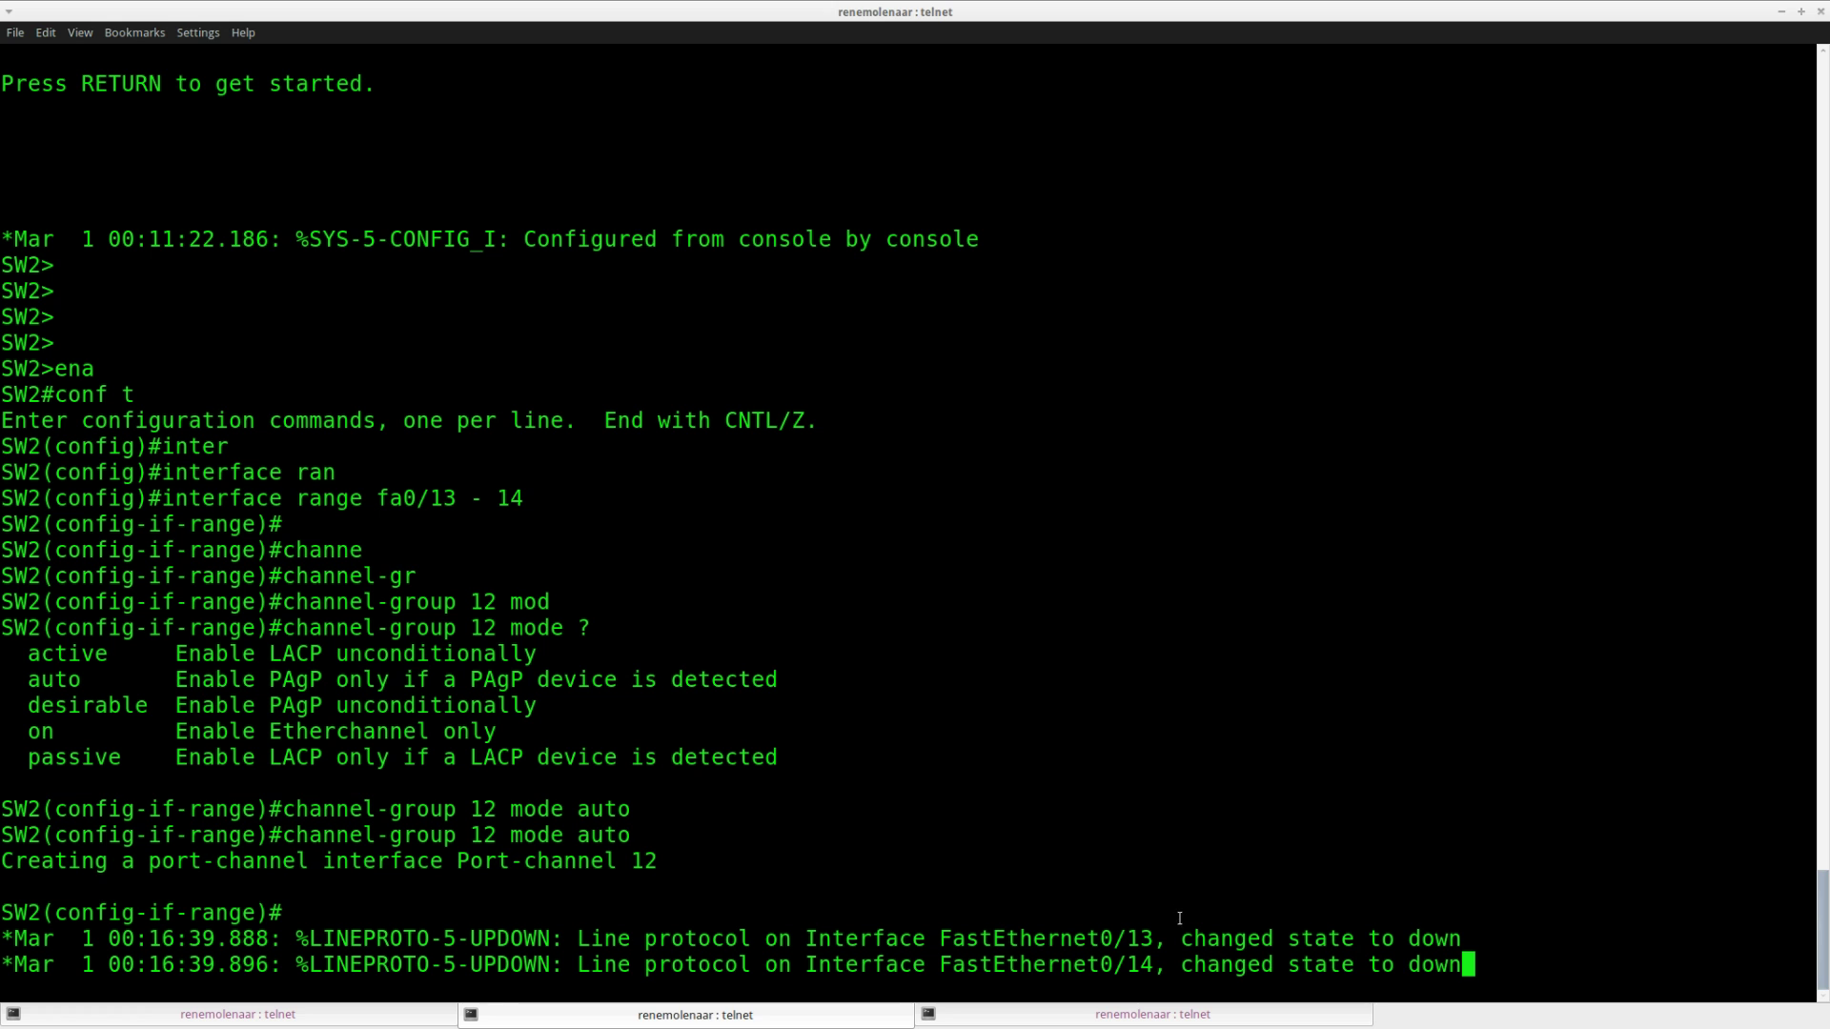
left_click_drag(1467, 938, 618, 939)
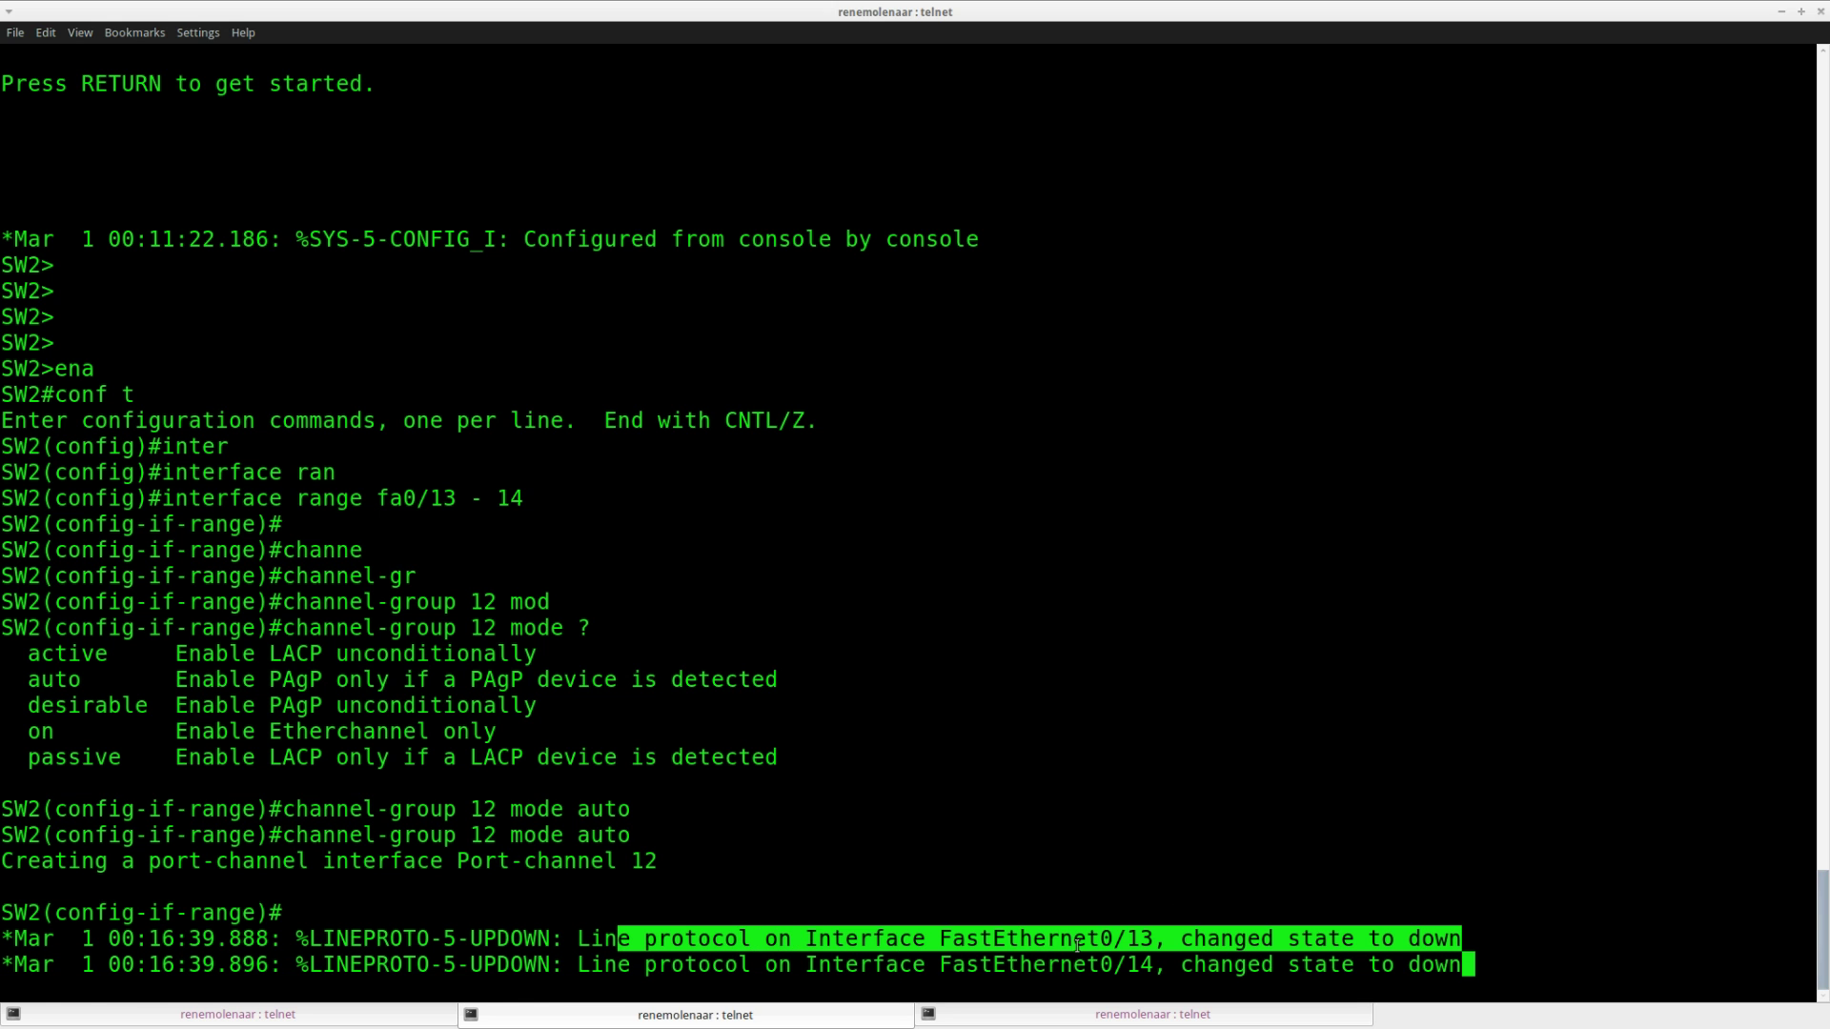
left_click_drag(1458, 966, 658, 965)
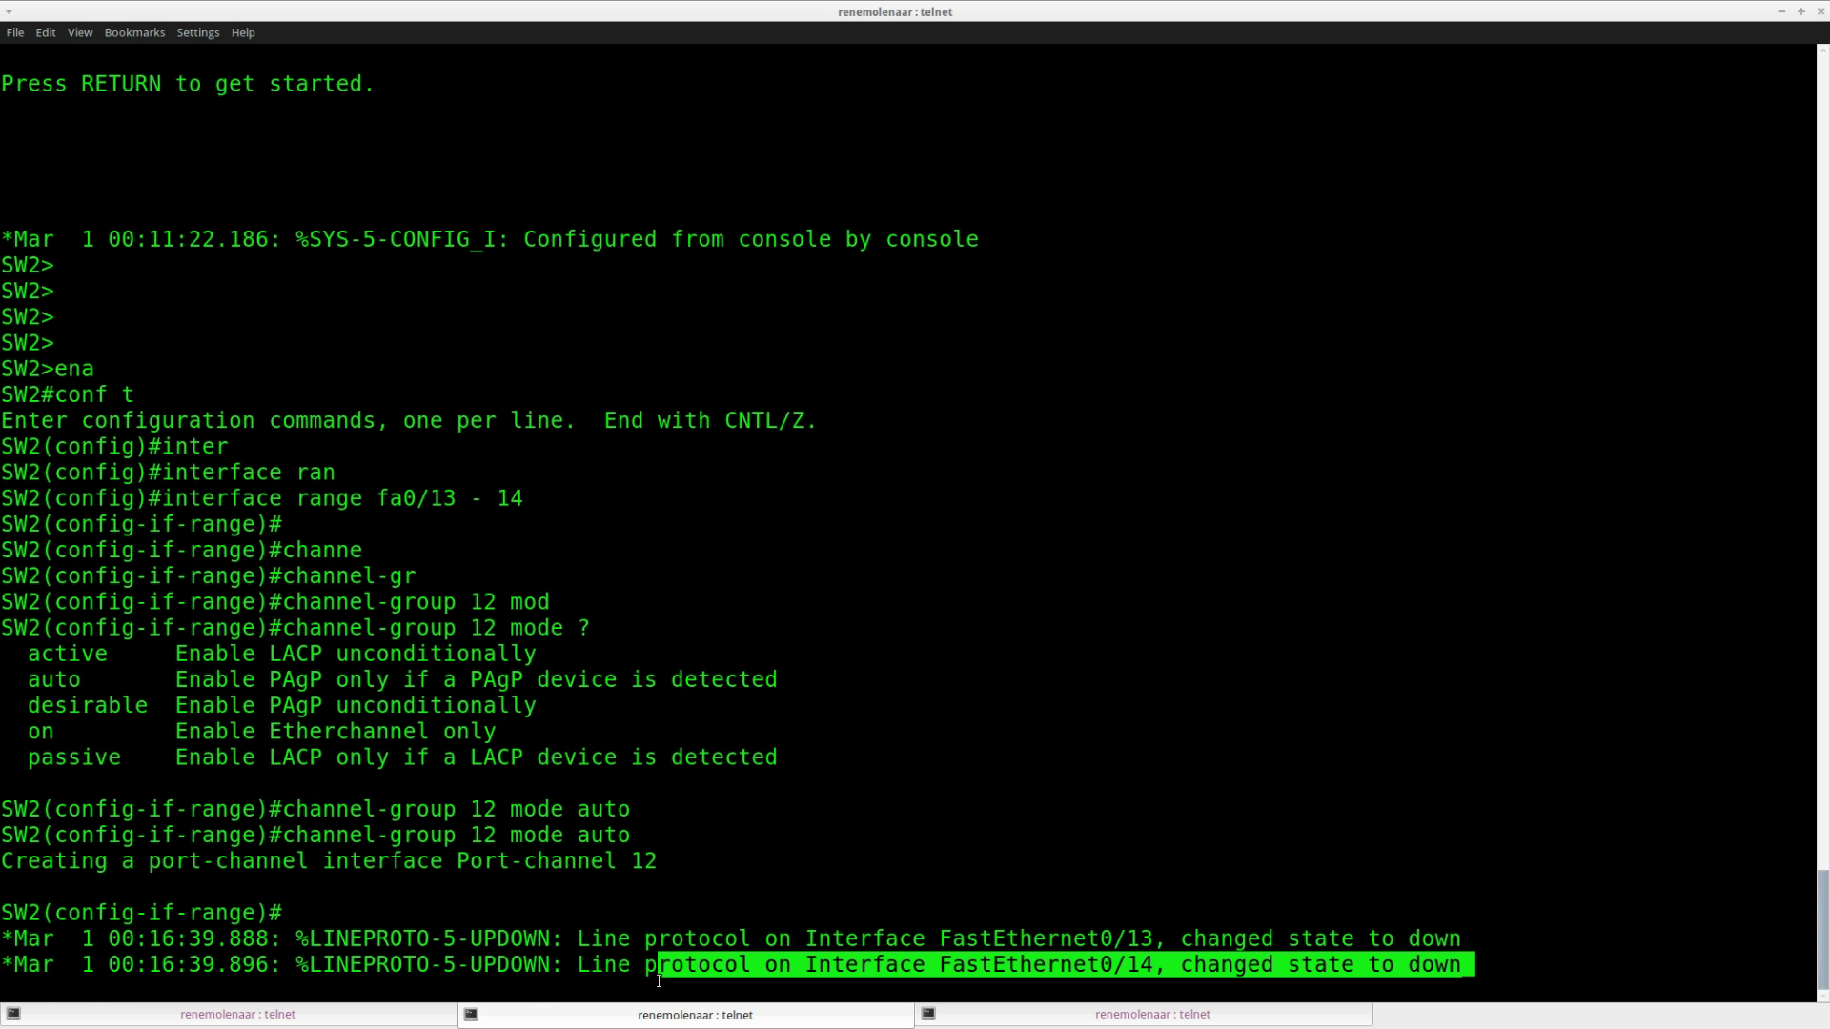
left_click(862, 863)
key("Return")
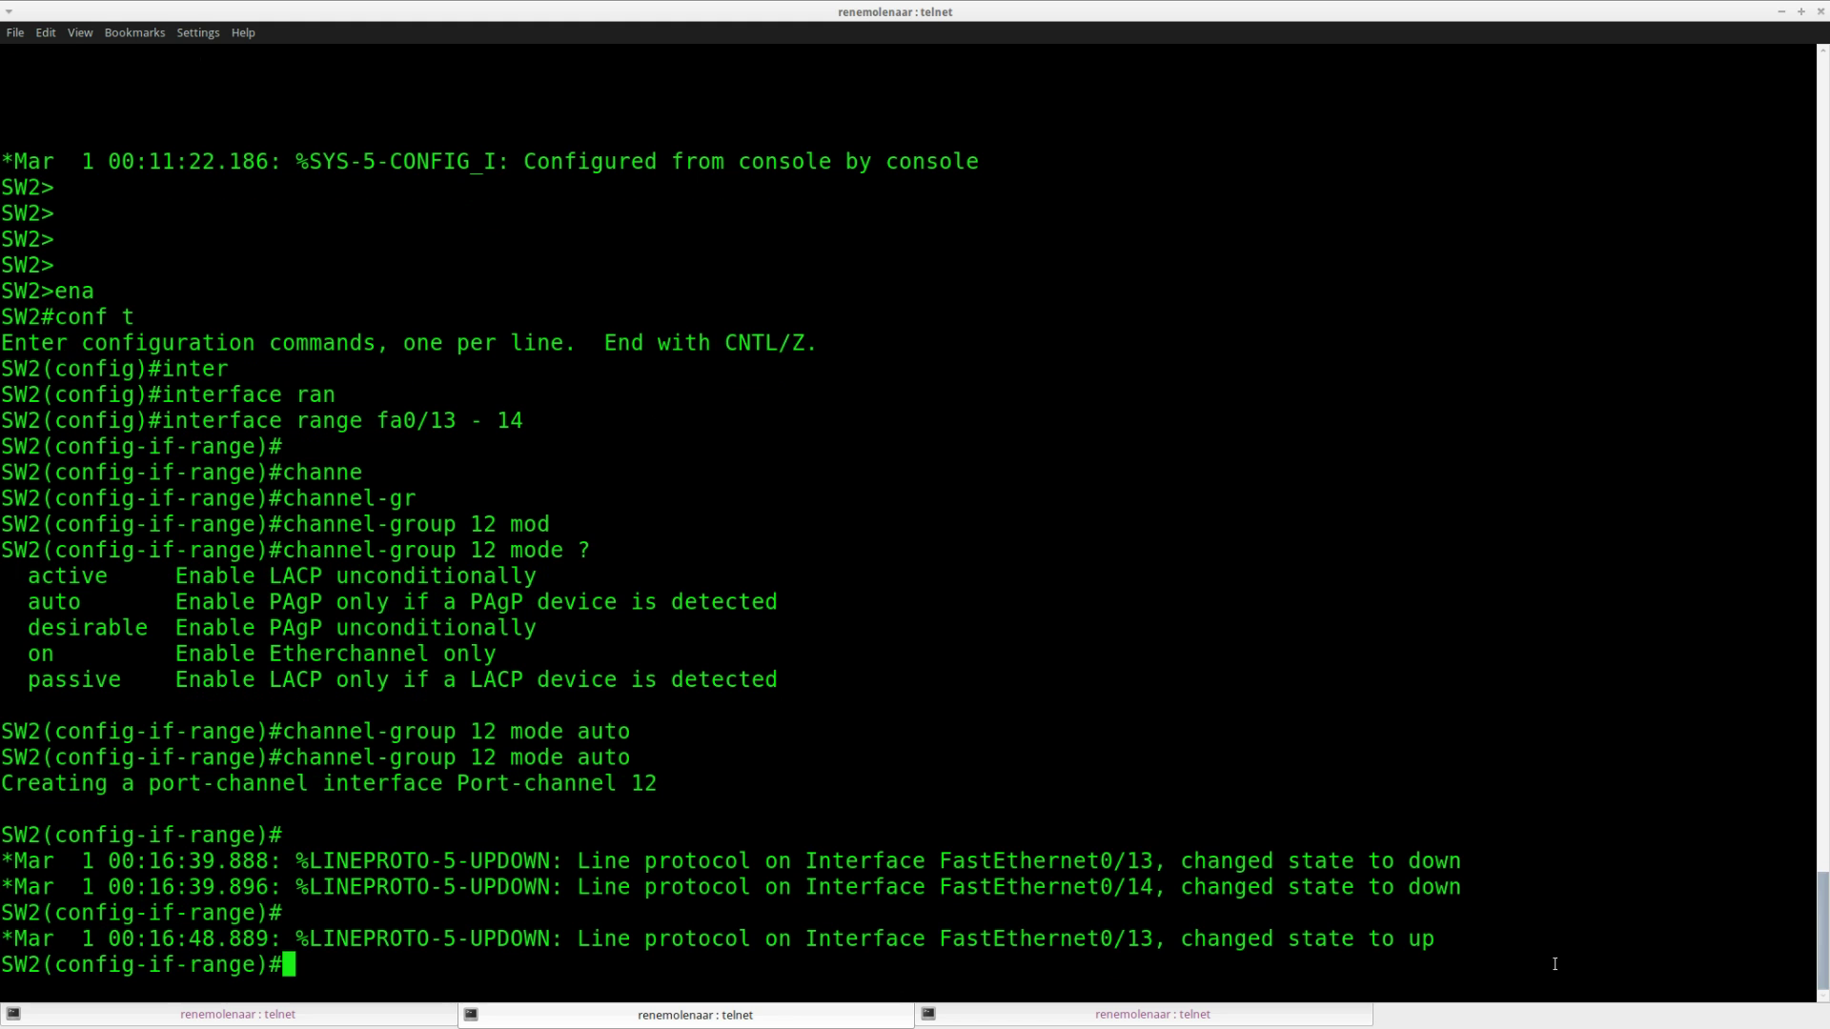
left_click_drag(1433, 935, 558, 924)
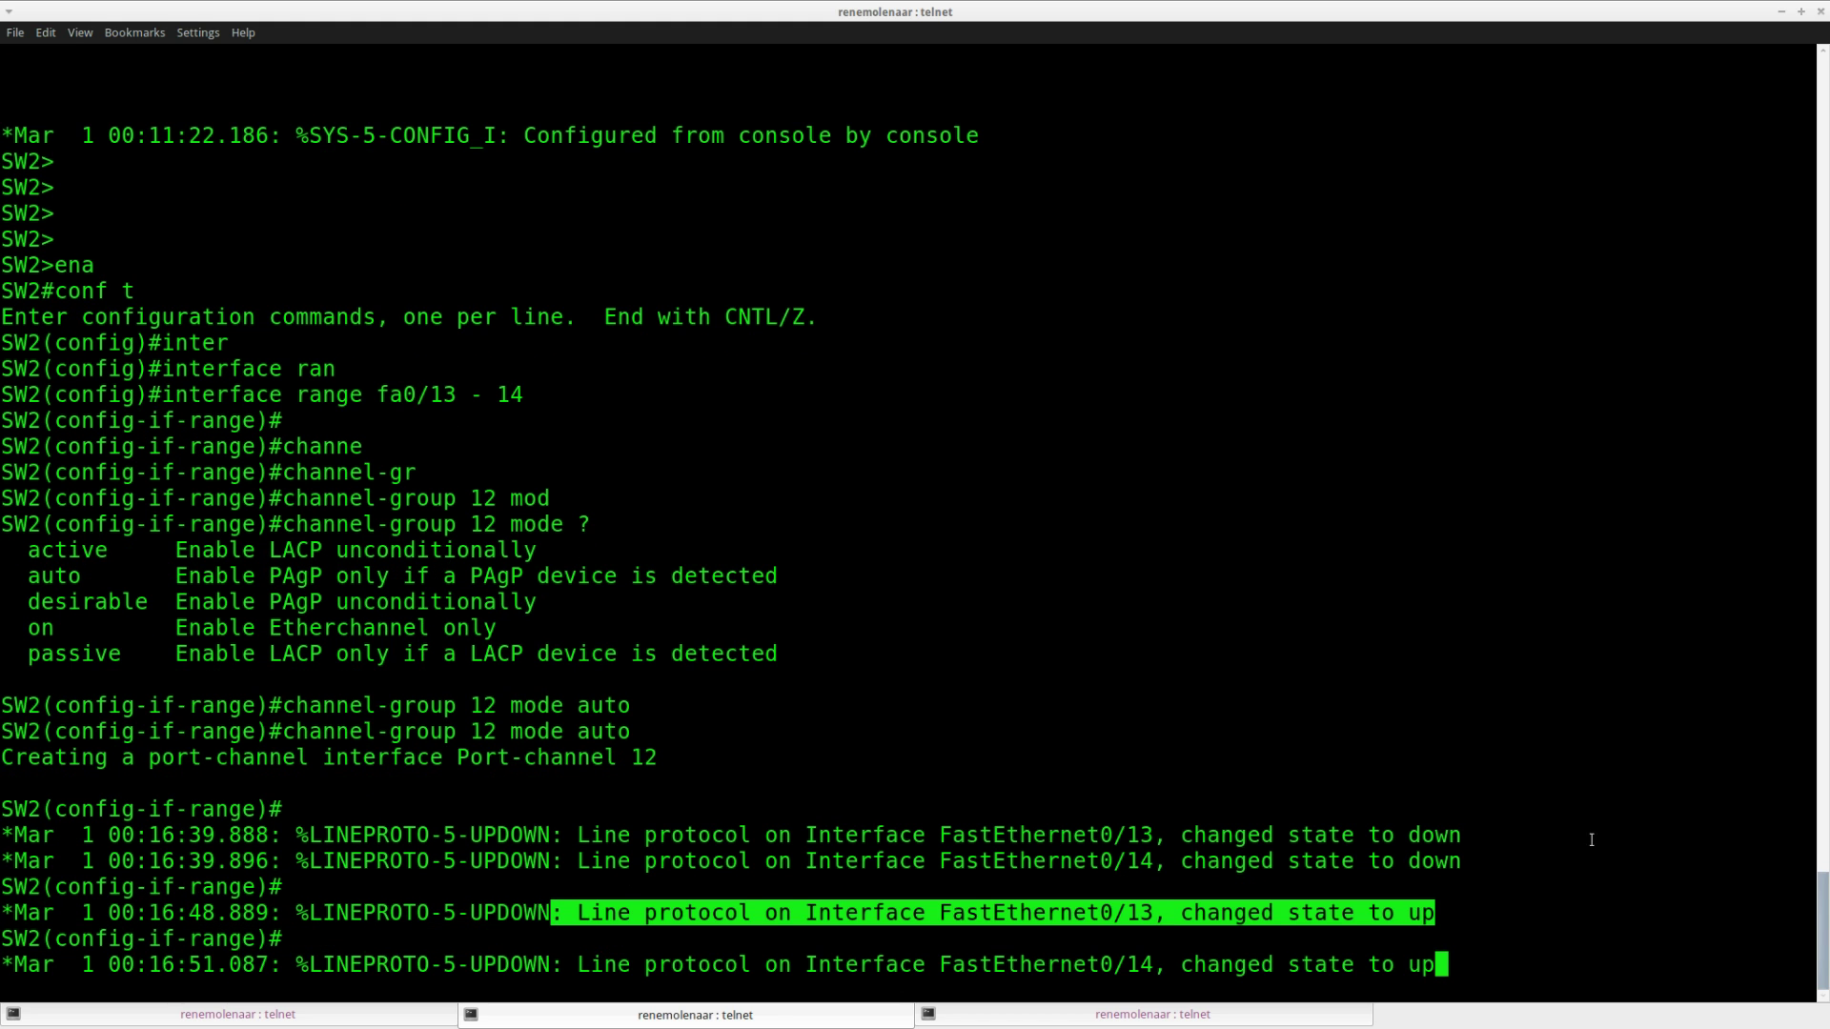
left_click_drag(1440, 910, 443, 915)
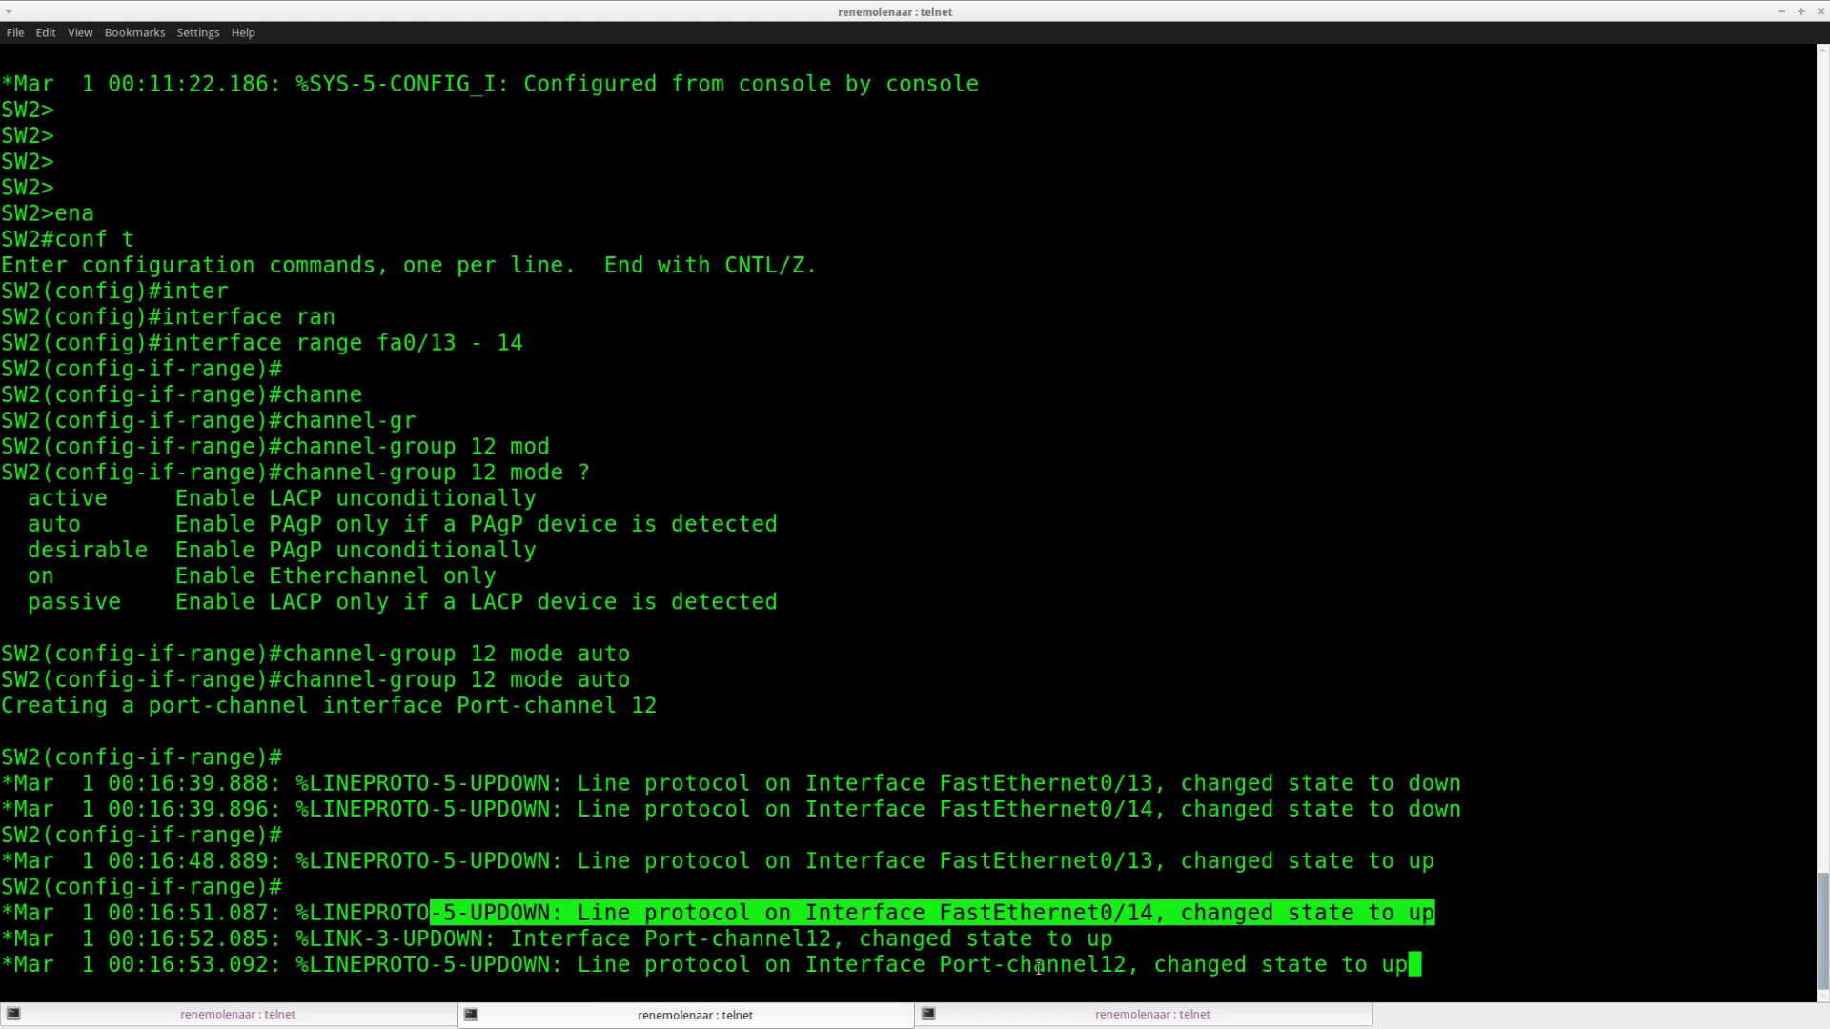
left_click_drag(1113, 939, 510, 934)
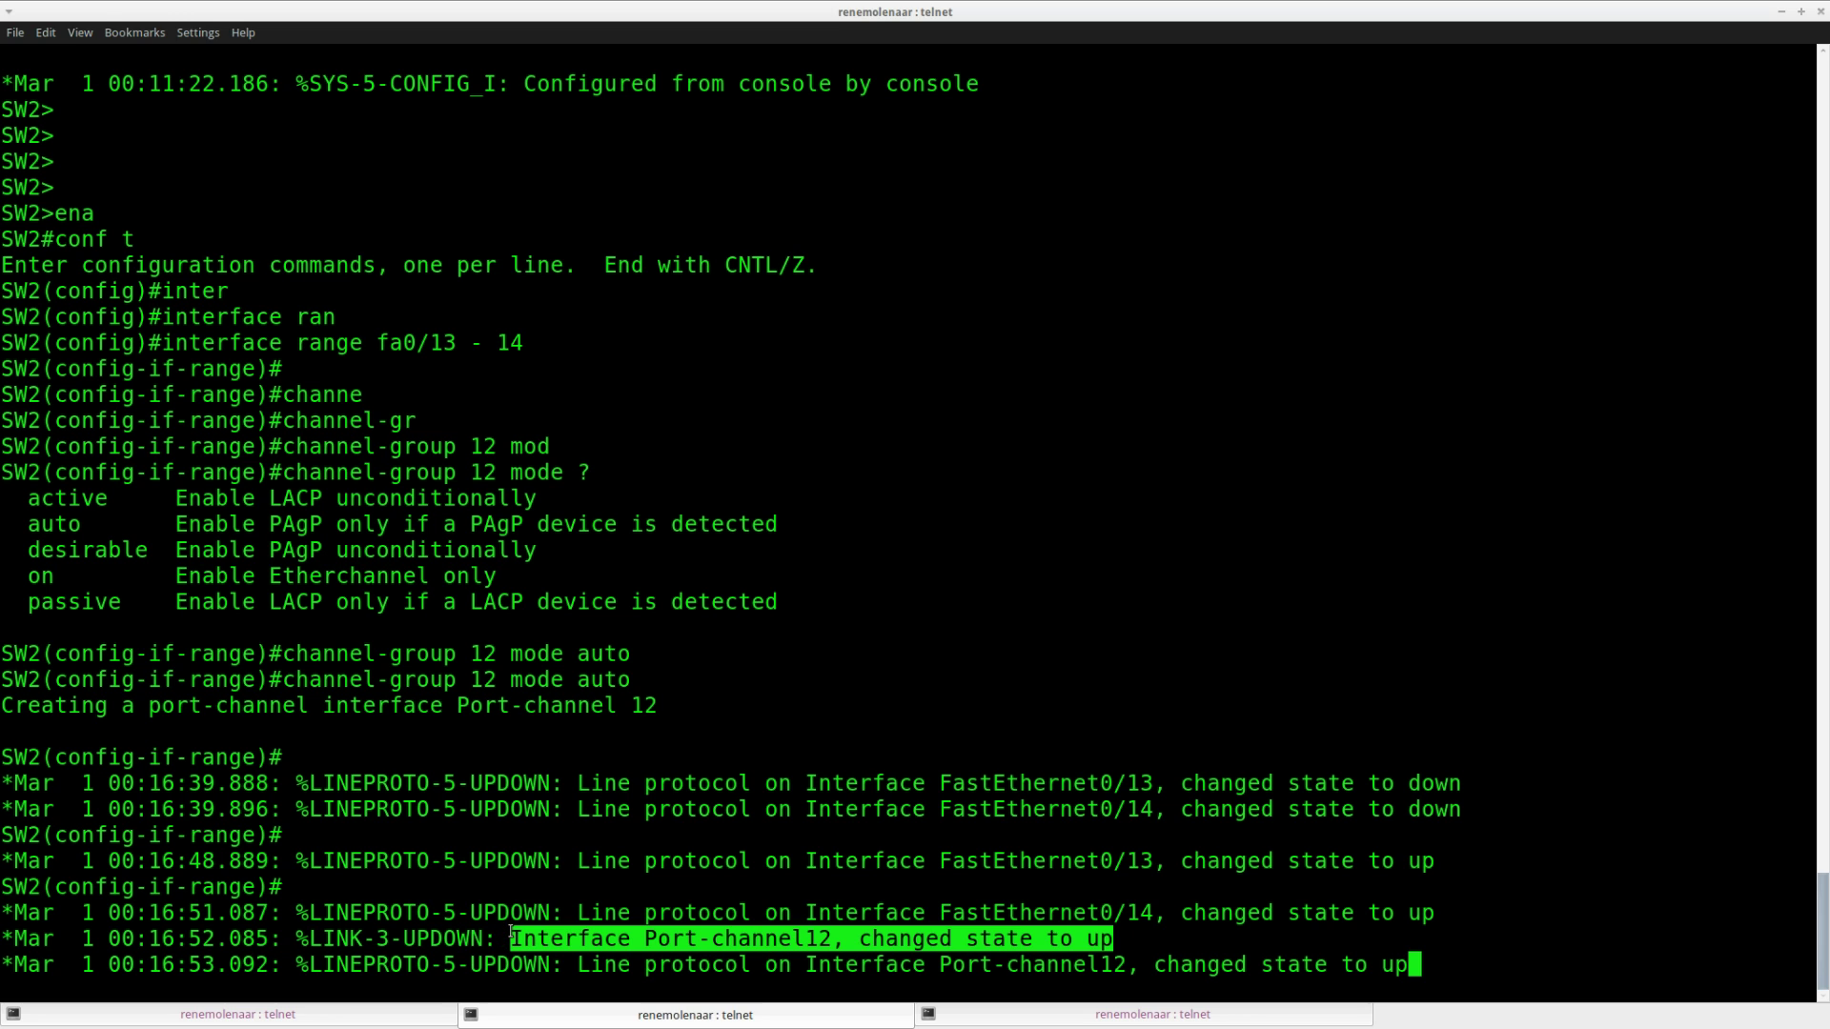
left_click(773, 909)
left_click_drag(1426, 966, 496, 965)
left_click(470, 842)
key("Return")
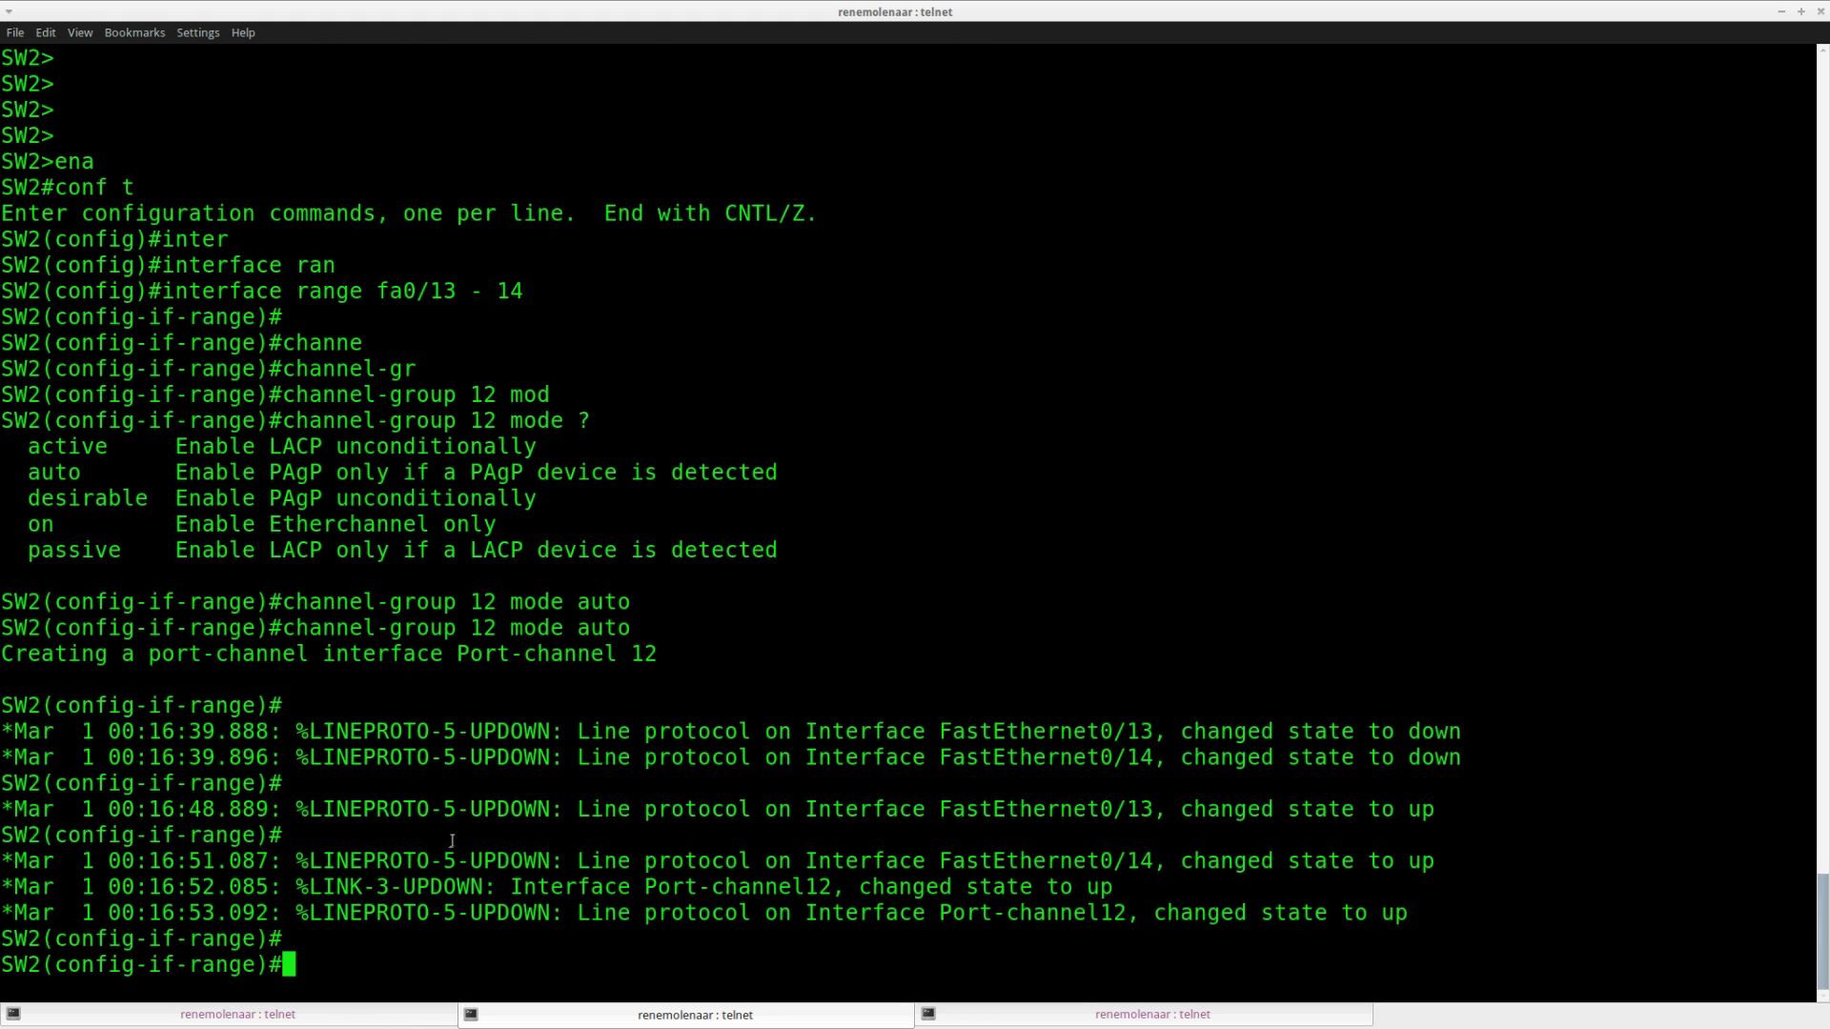
key("ctrl+z")
key("Return")
key("Return")
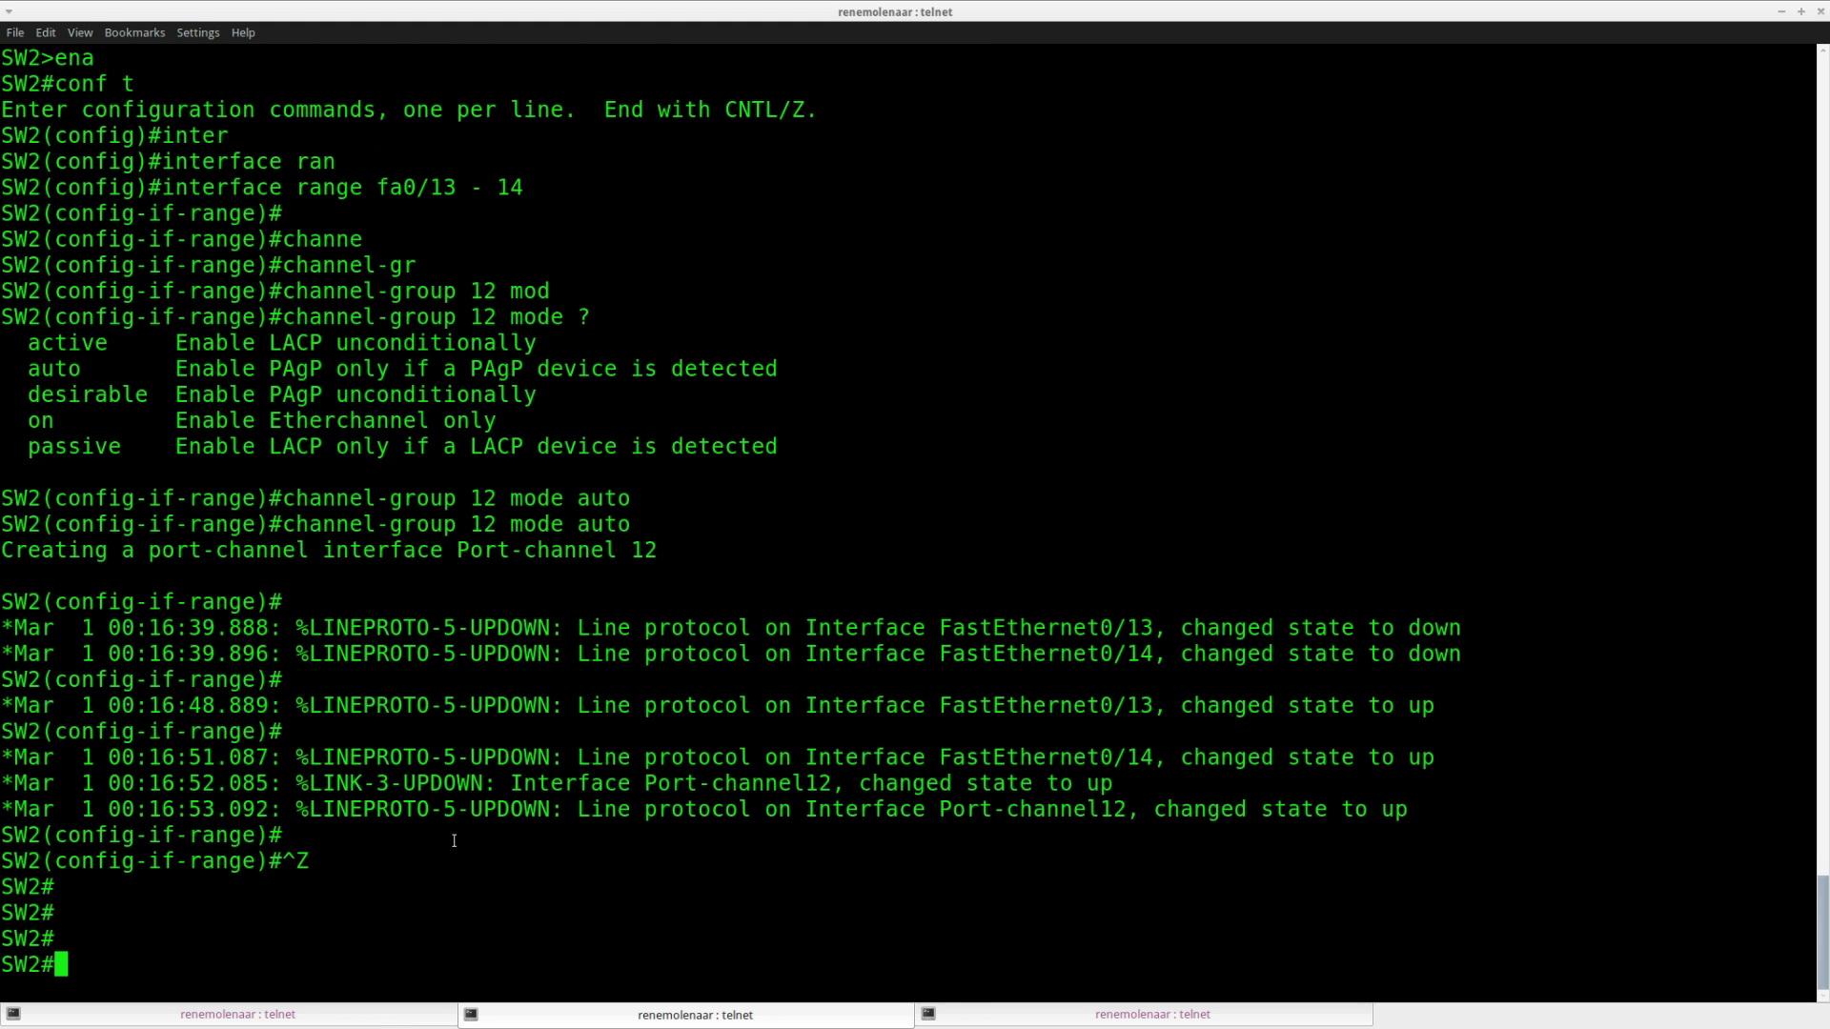
key("Return")
key("Return")
key("Return")
Step: Run 'show etherchannel summary' on SW2
type("sho")
key("Tab")
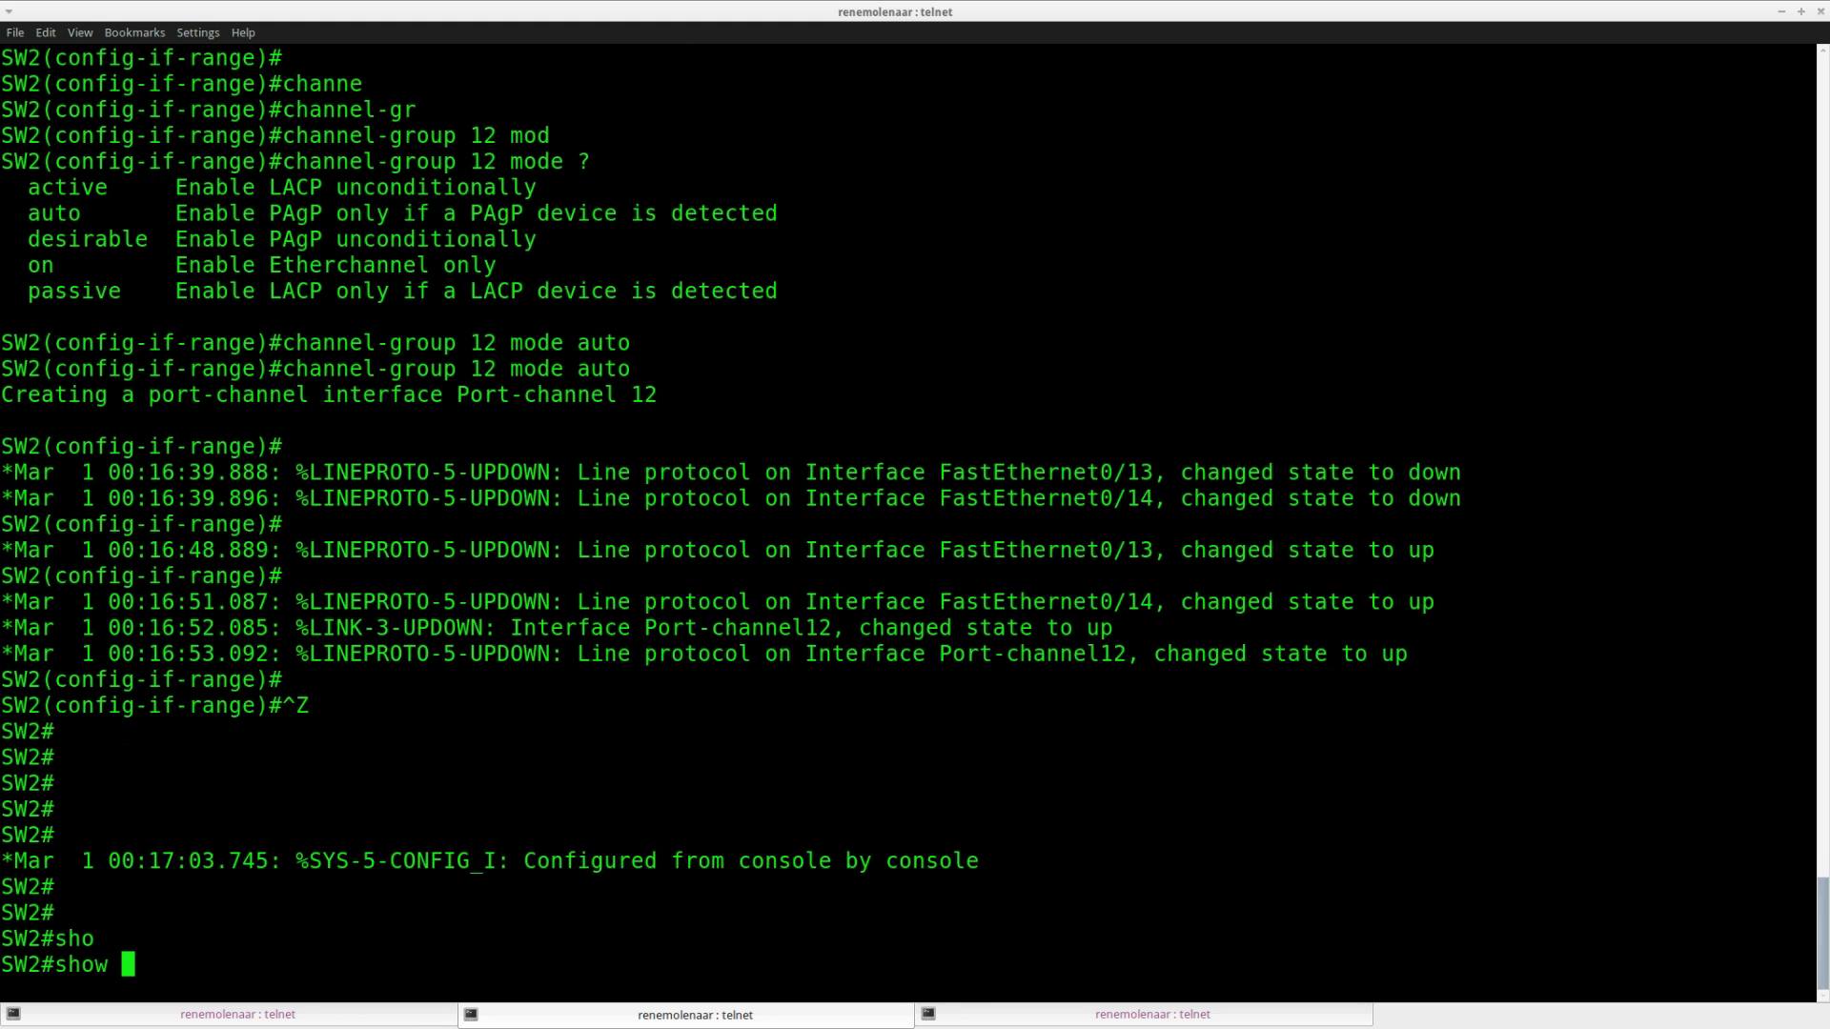
type("chann")
key("Tab")
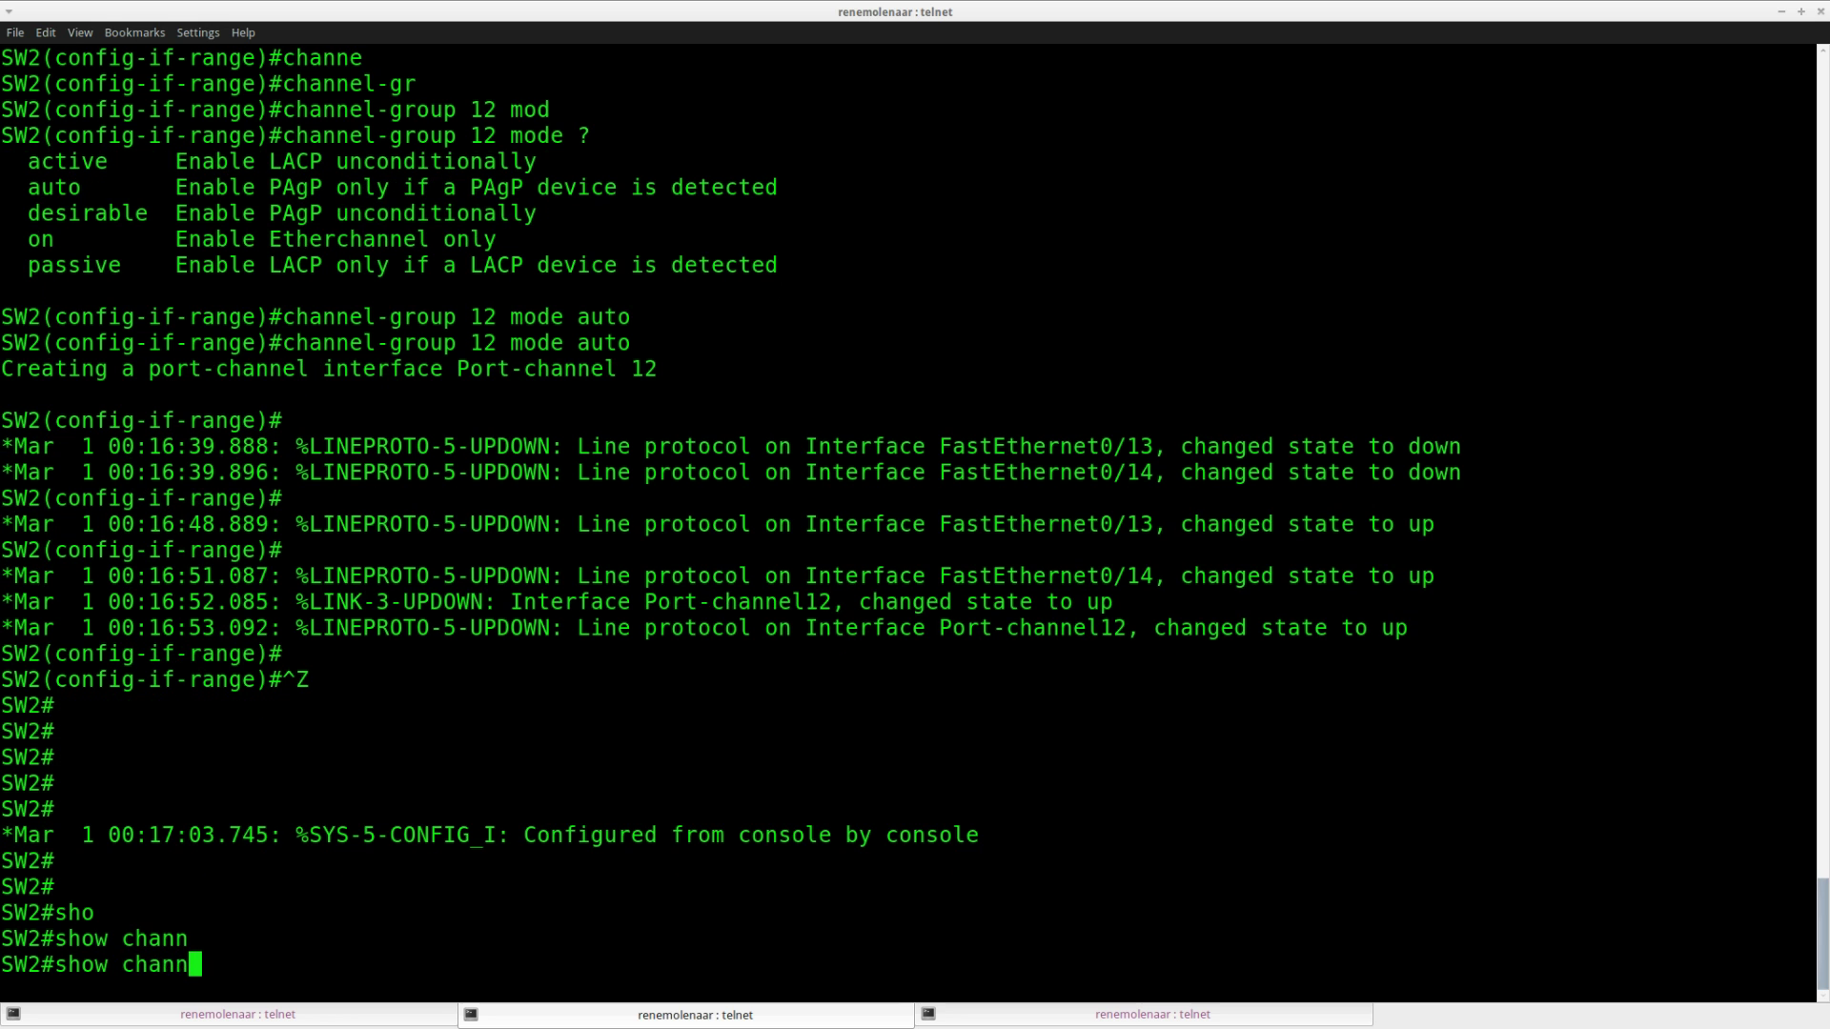
key("BackSpace")
key("BackSpace")
key("BackSpace")
key("BackSpace")
key("BackSpace")
type("ether")
key("Tab")
type("?")
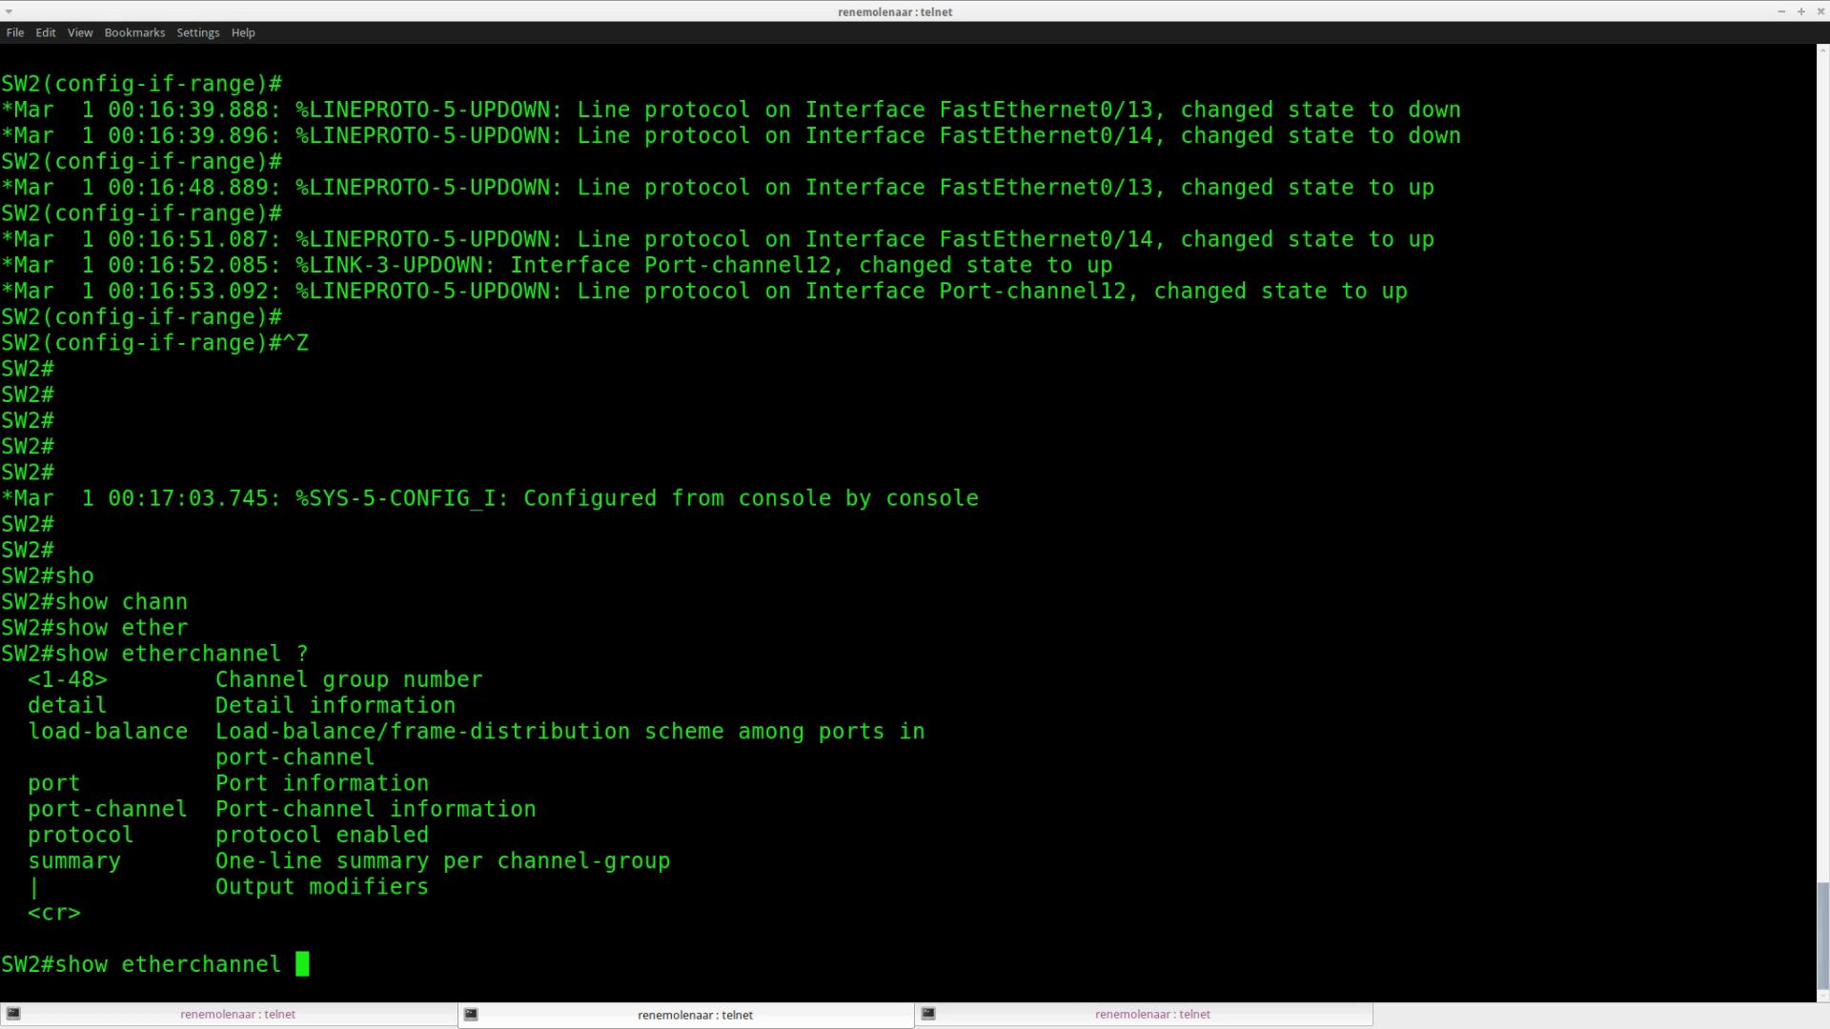
type("summ")
key("Tab")
key("Return")
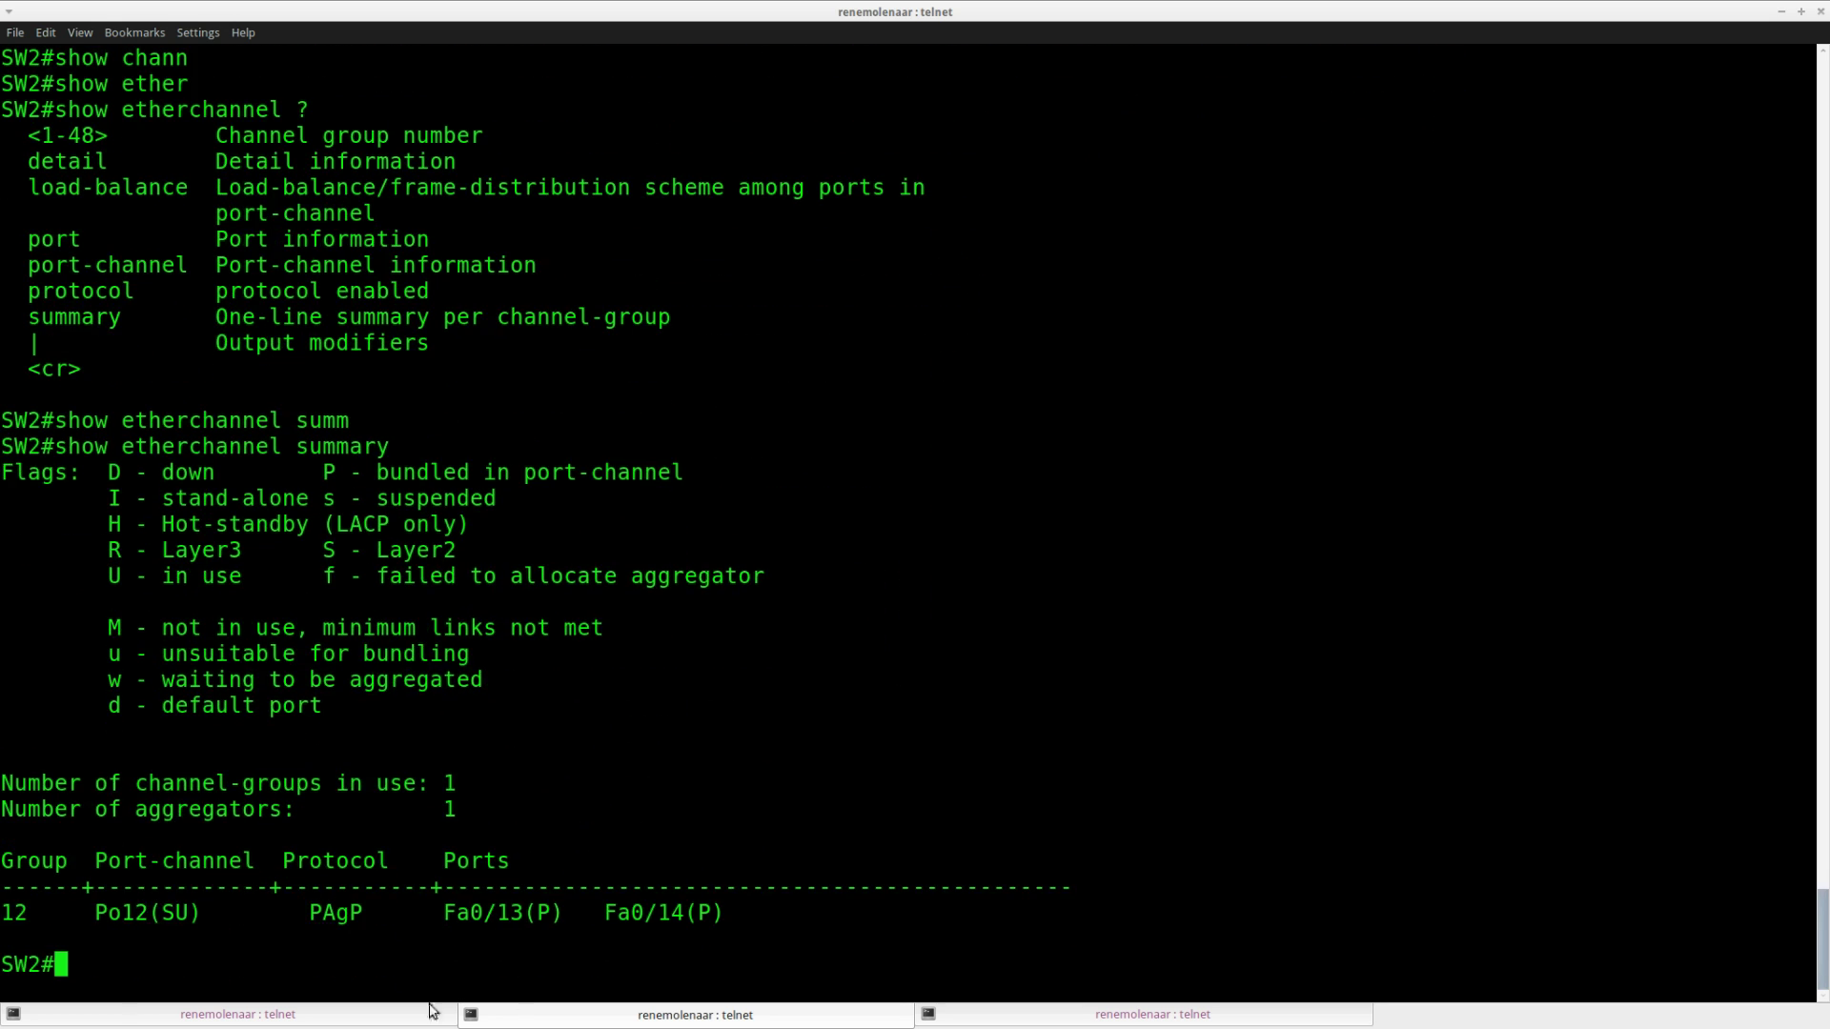
Step: Check that Po12 shows SU flags, uses PAgP and bundles Fa0/13(P) and Fa0/14(P)
left_click_drag(102, 913, 202, 915)
left_click(205, 950)
left_click_drag(192, 913, 164, 913)
left_click_drag(474, 549, 323, 550)
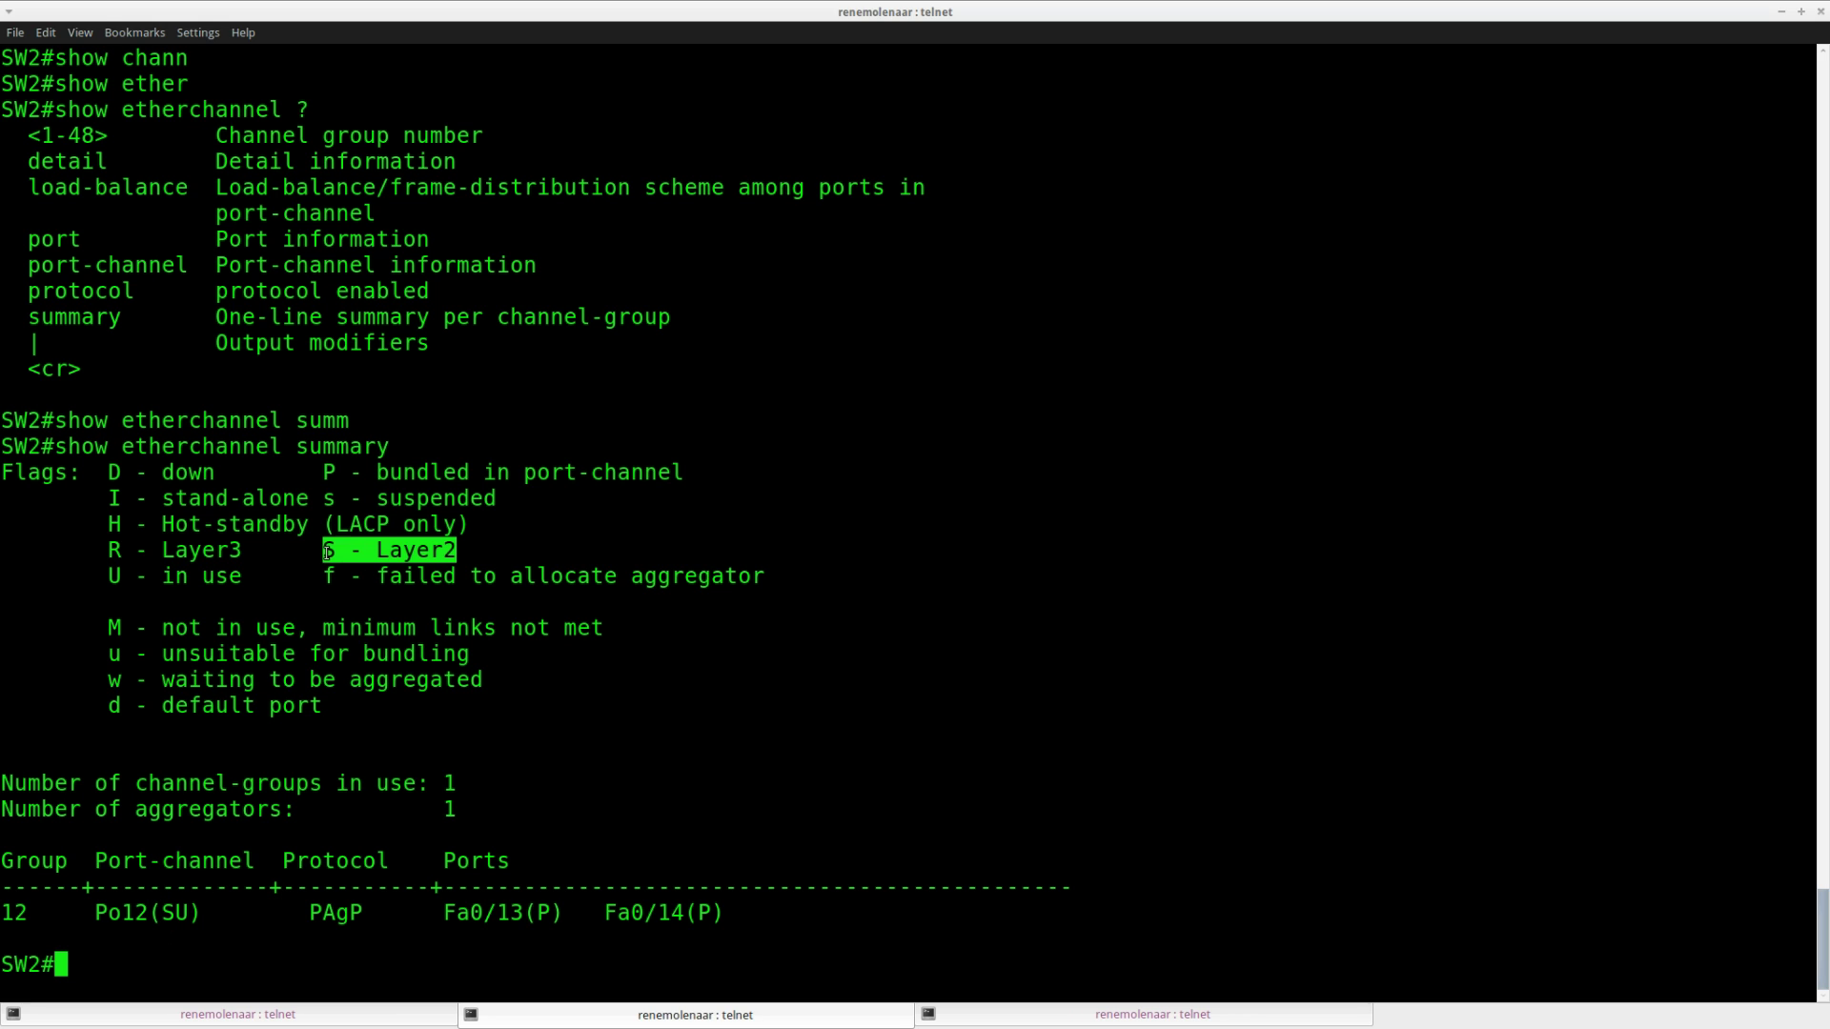
left_click_drag(242, 551, 110, 550)
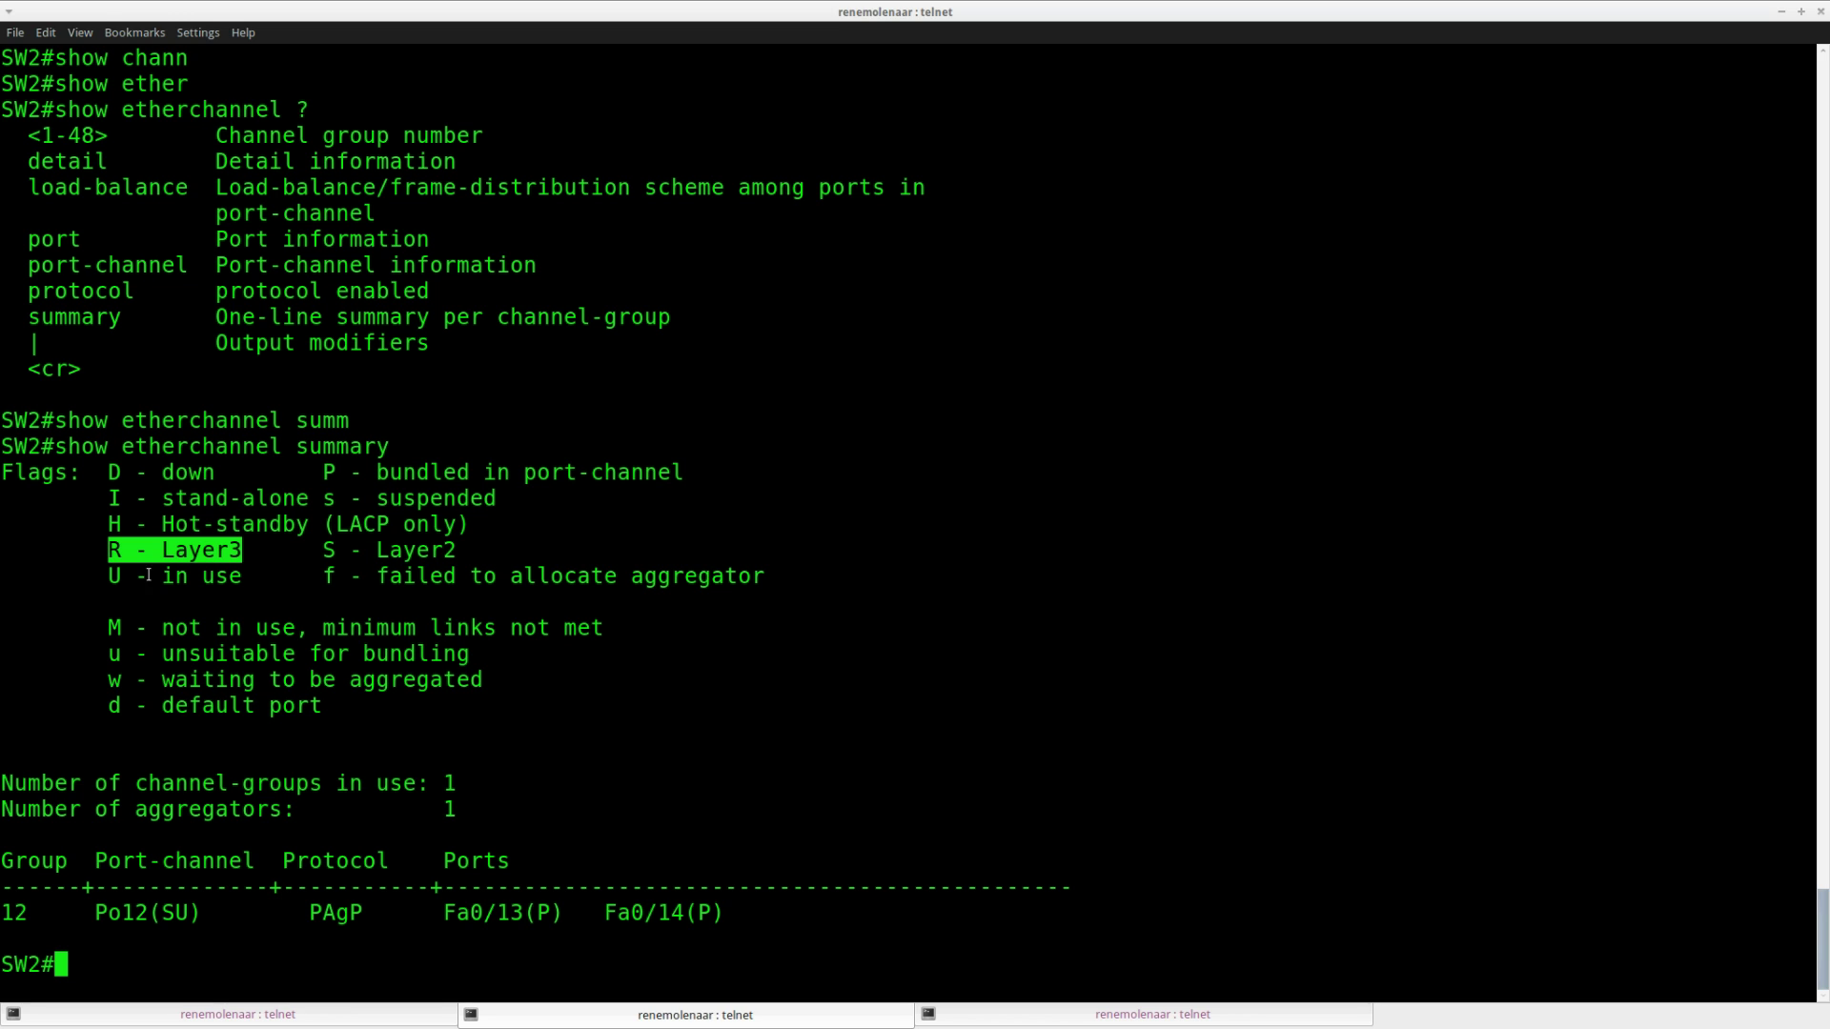
left_click_drag(242, 551, 110, 551)
left_click_drag(242, 551, 111, 549)
left_click(137, 815)
double_click(335, 913)
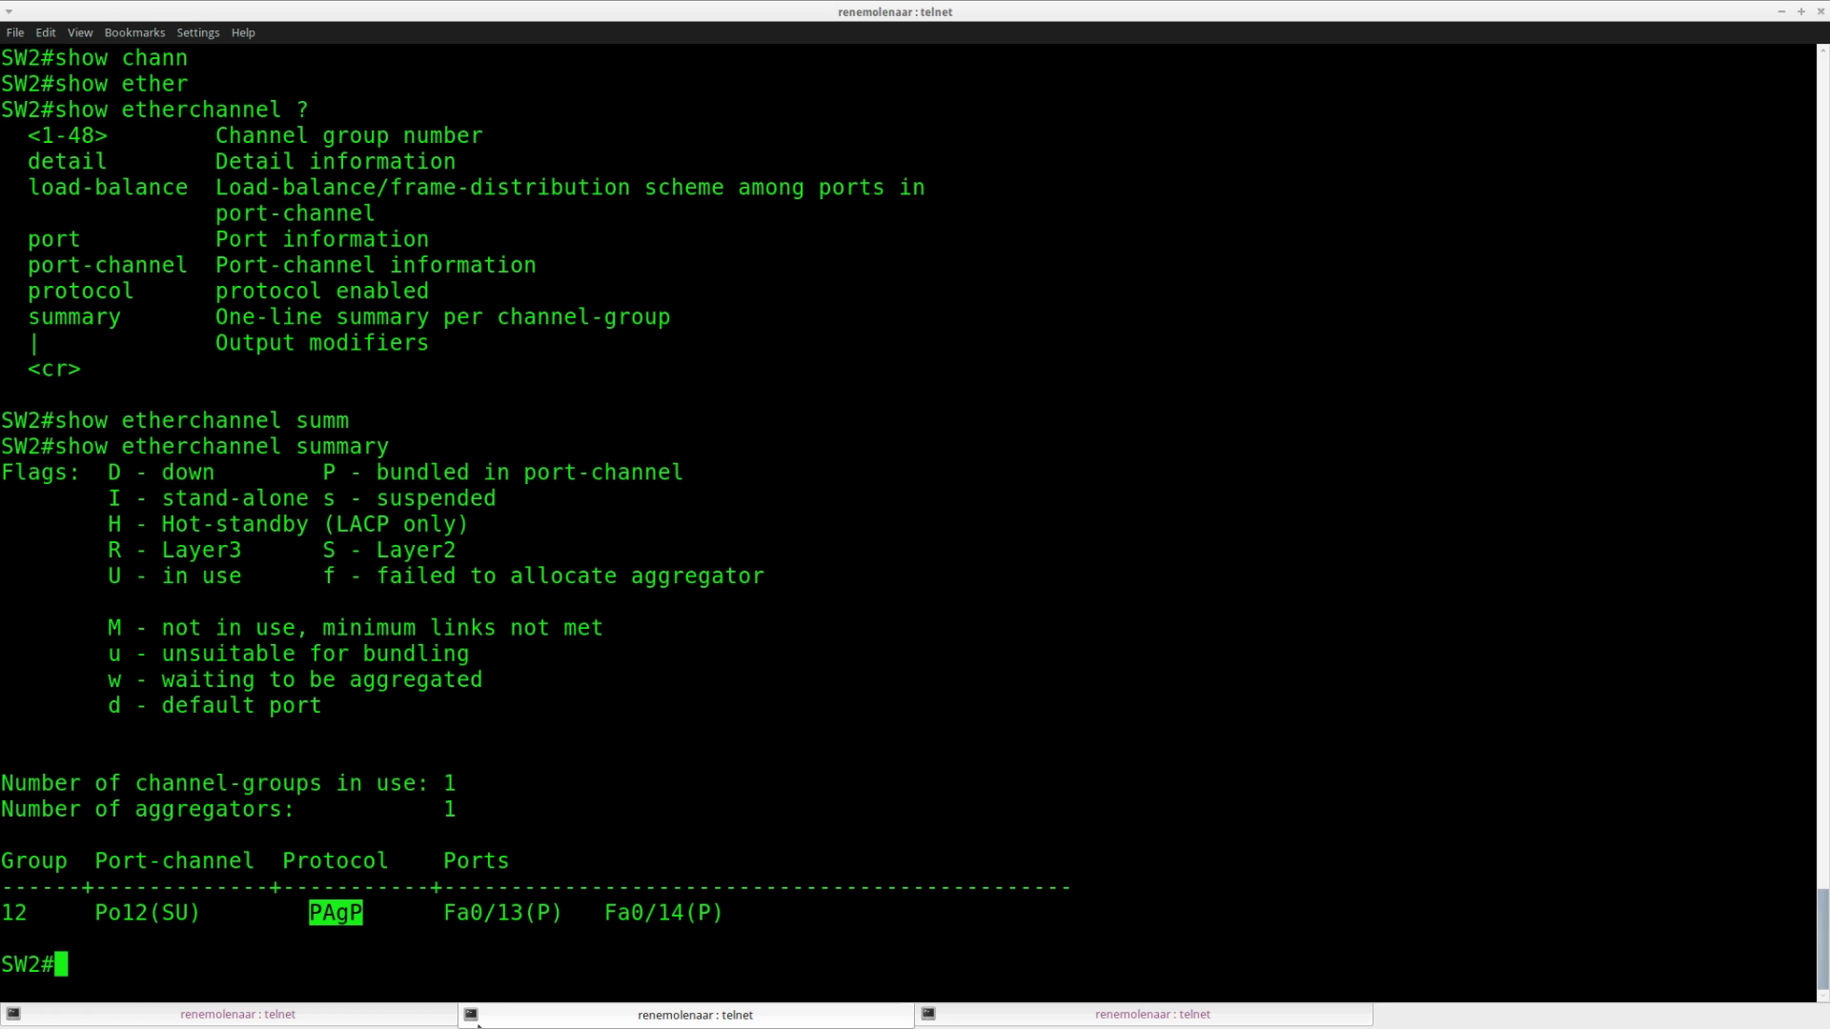
left_click_drag(722, 914, 449, 913)
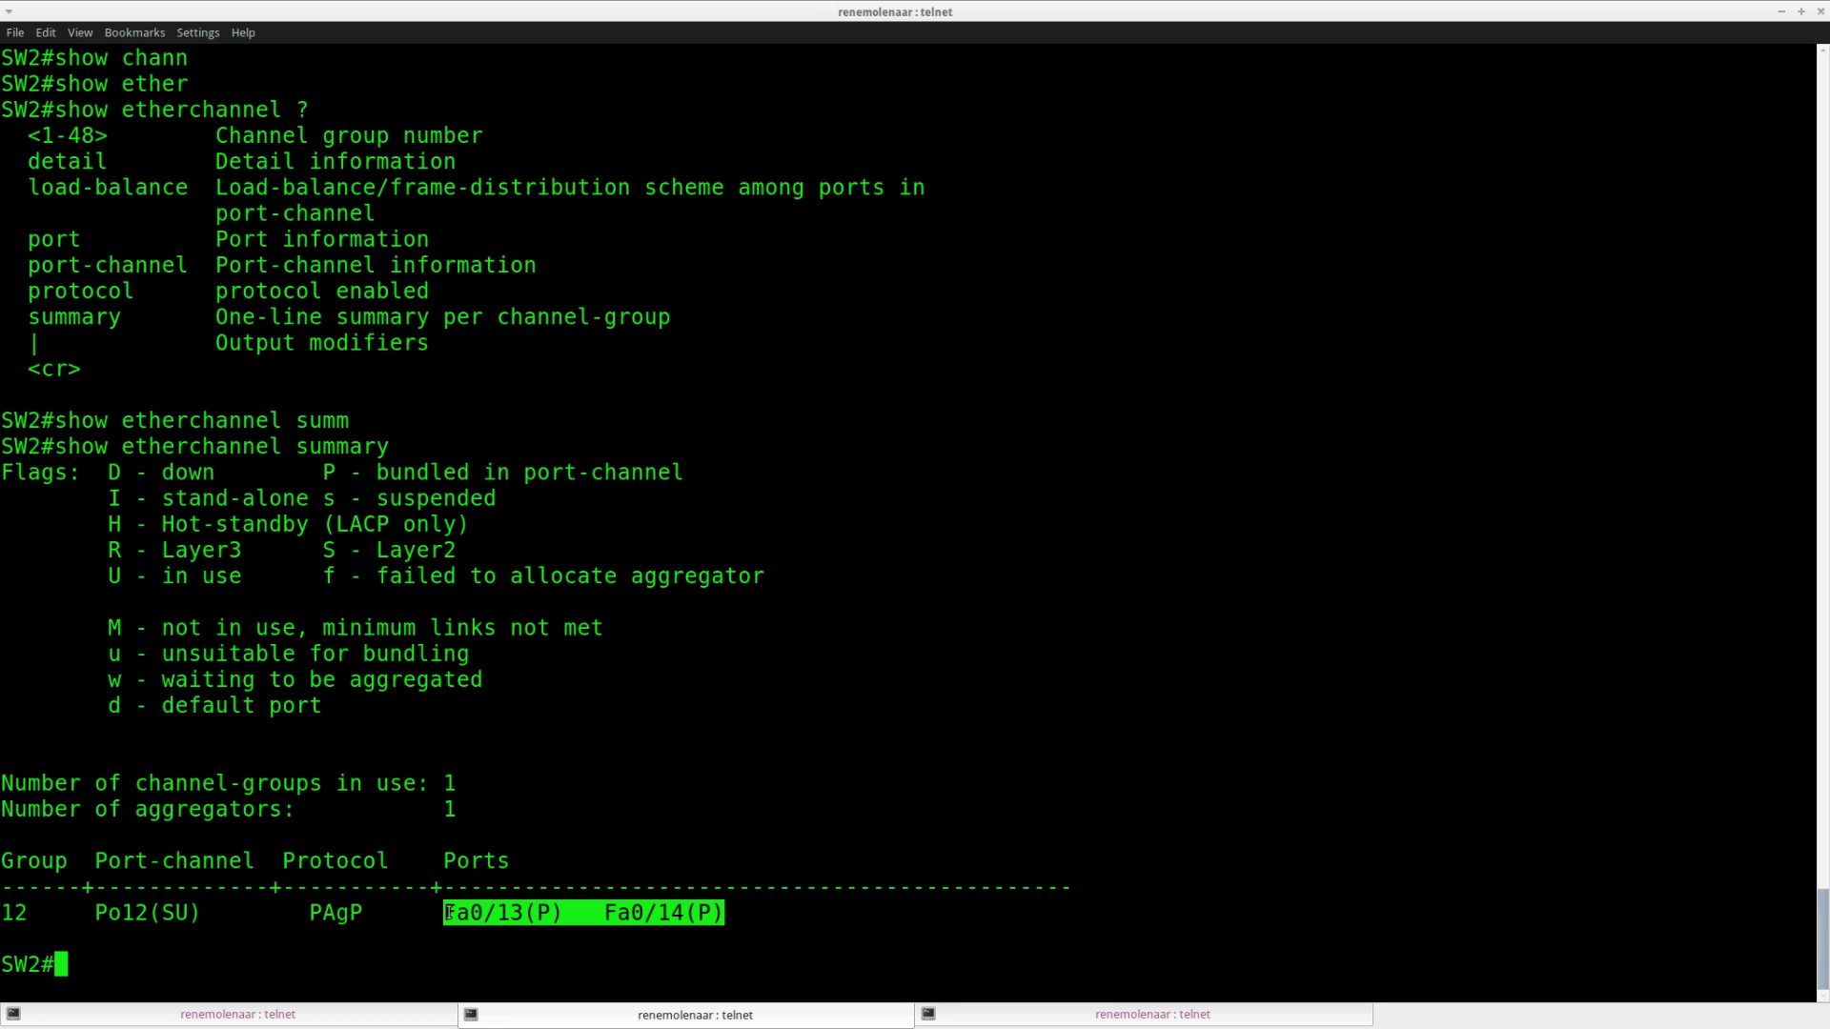
left_click(388, 951)
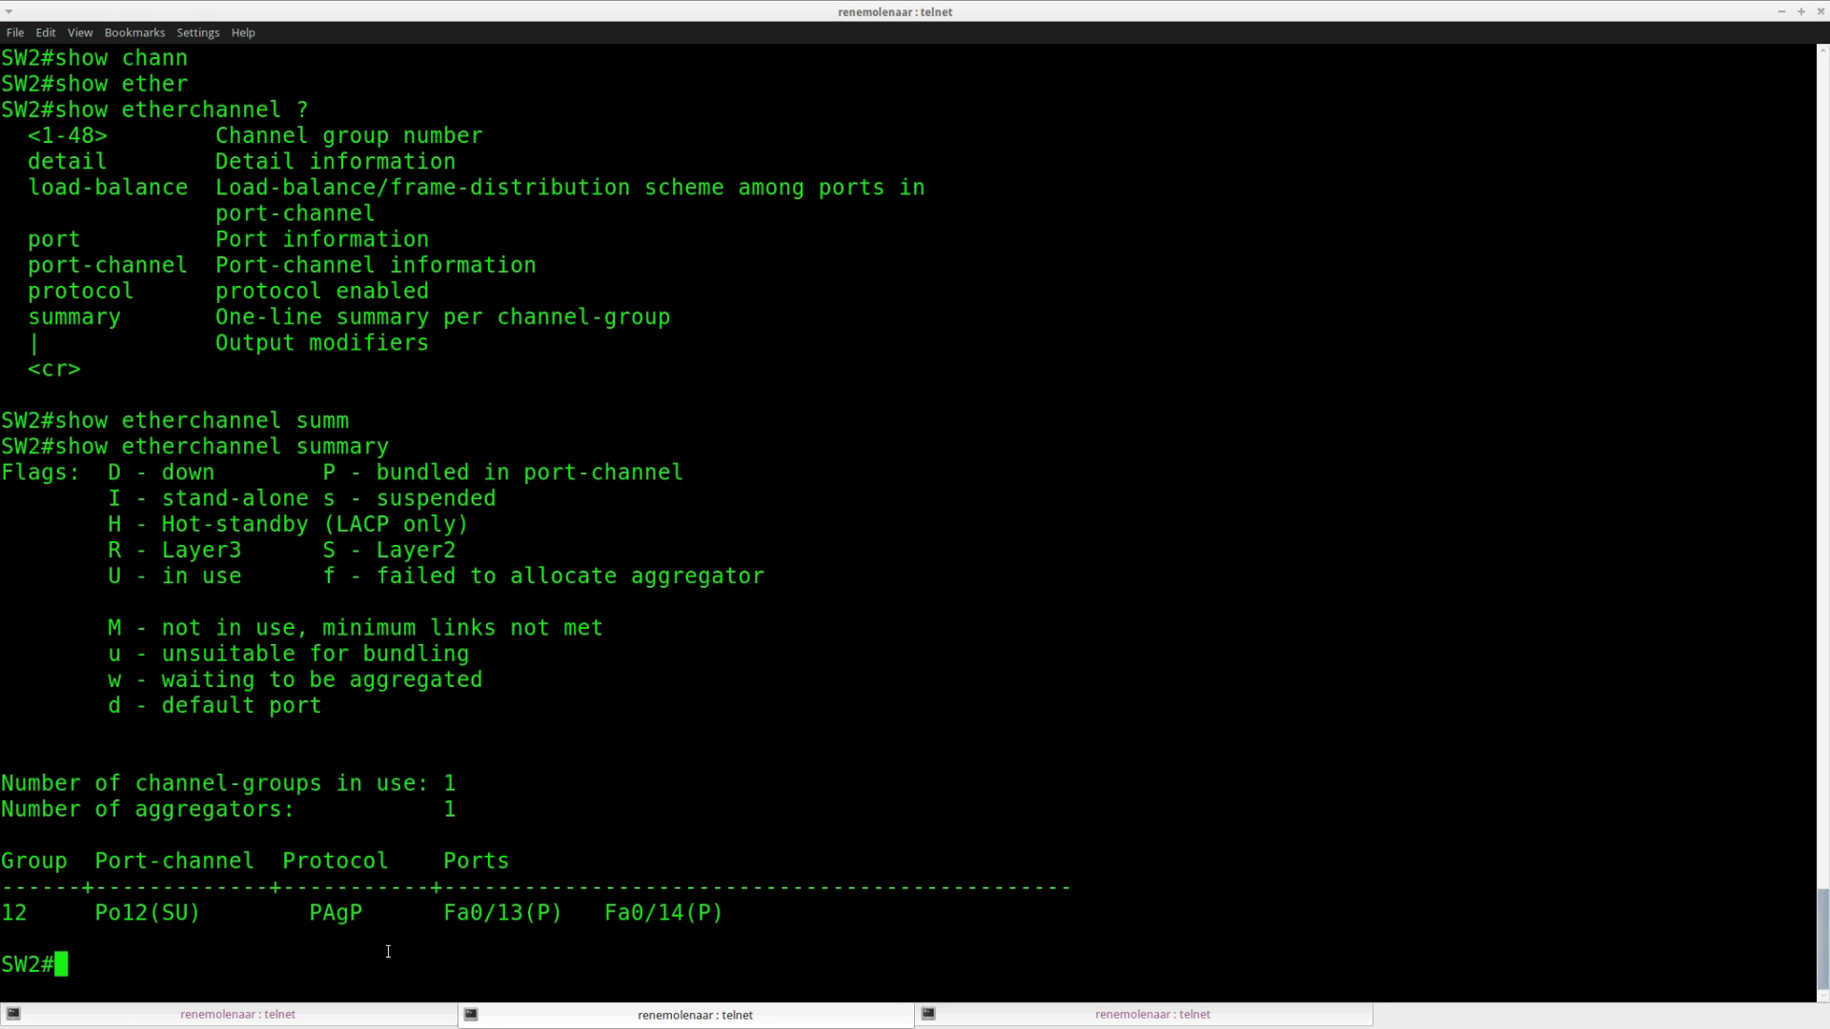
Step: Display SW2's Port-channel 12 details with 'show etherchannel 12 port-channel'
key("Return")
key("Return")
key("Up")
key("BackSpace")
key("BackSpace")
key("BackSpace")
key("BackSpace")
key("BackSpace")
key("BackSpace")
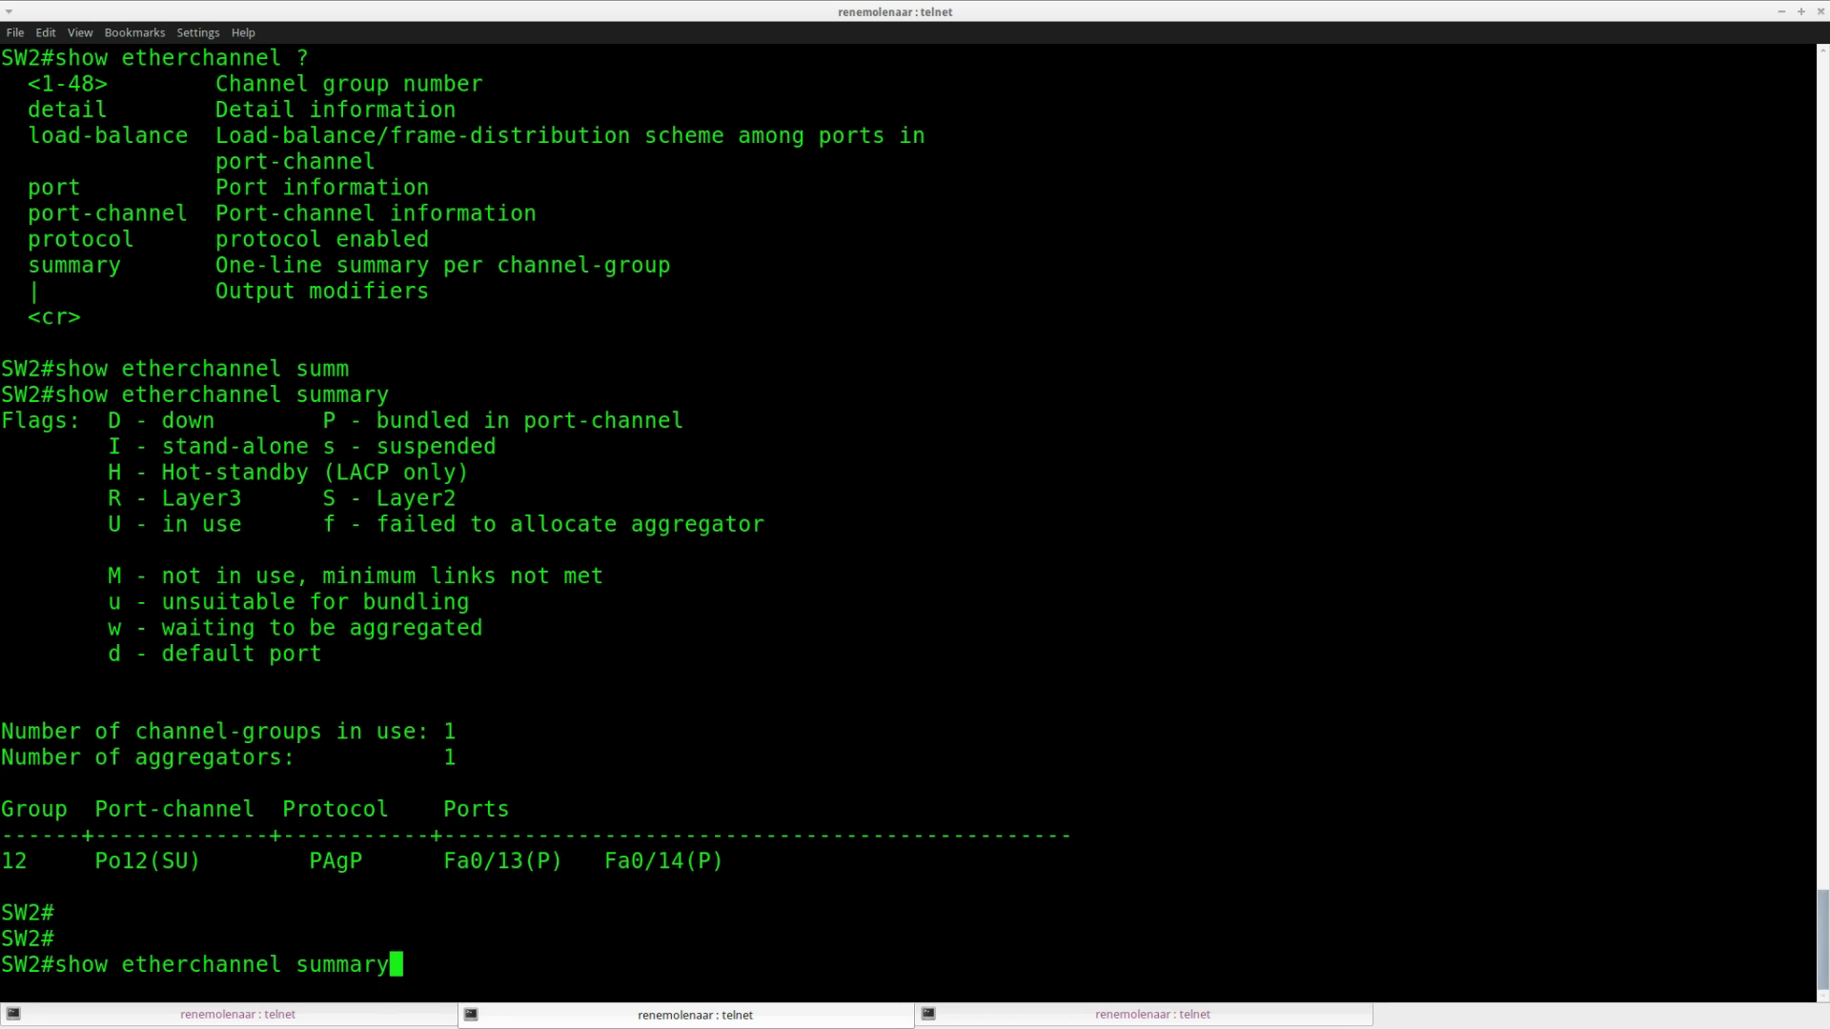
key("BackSpace")
type("?")
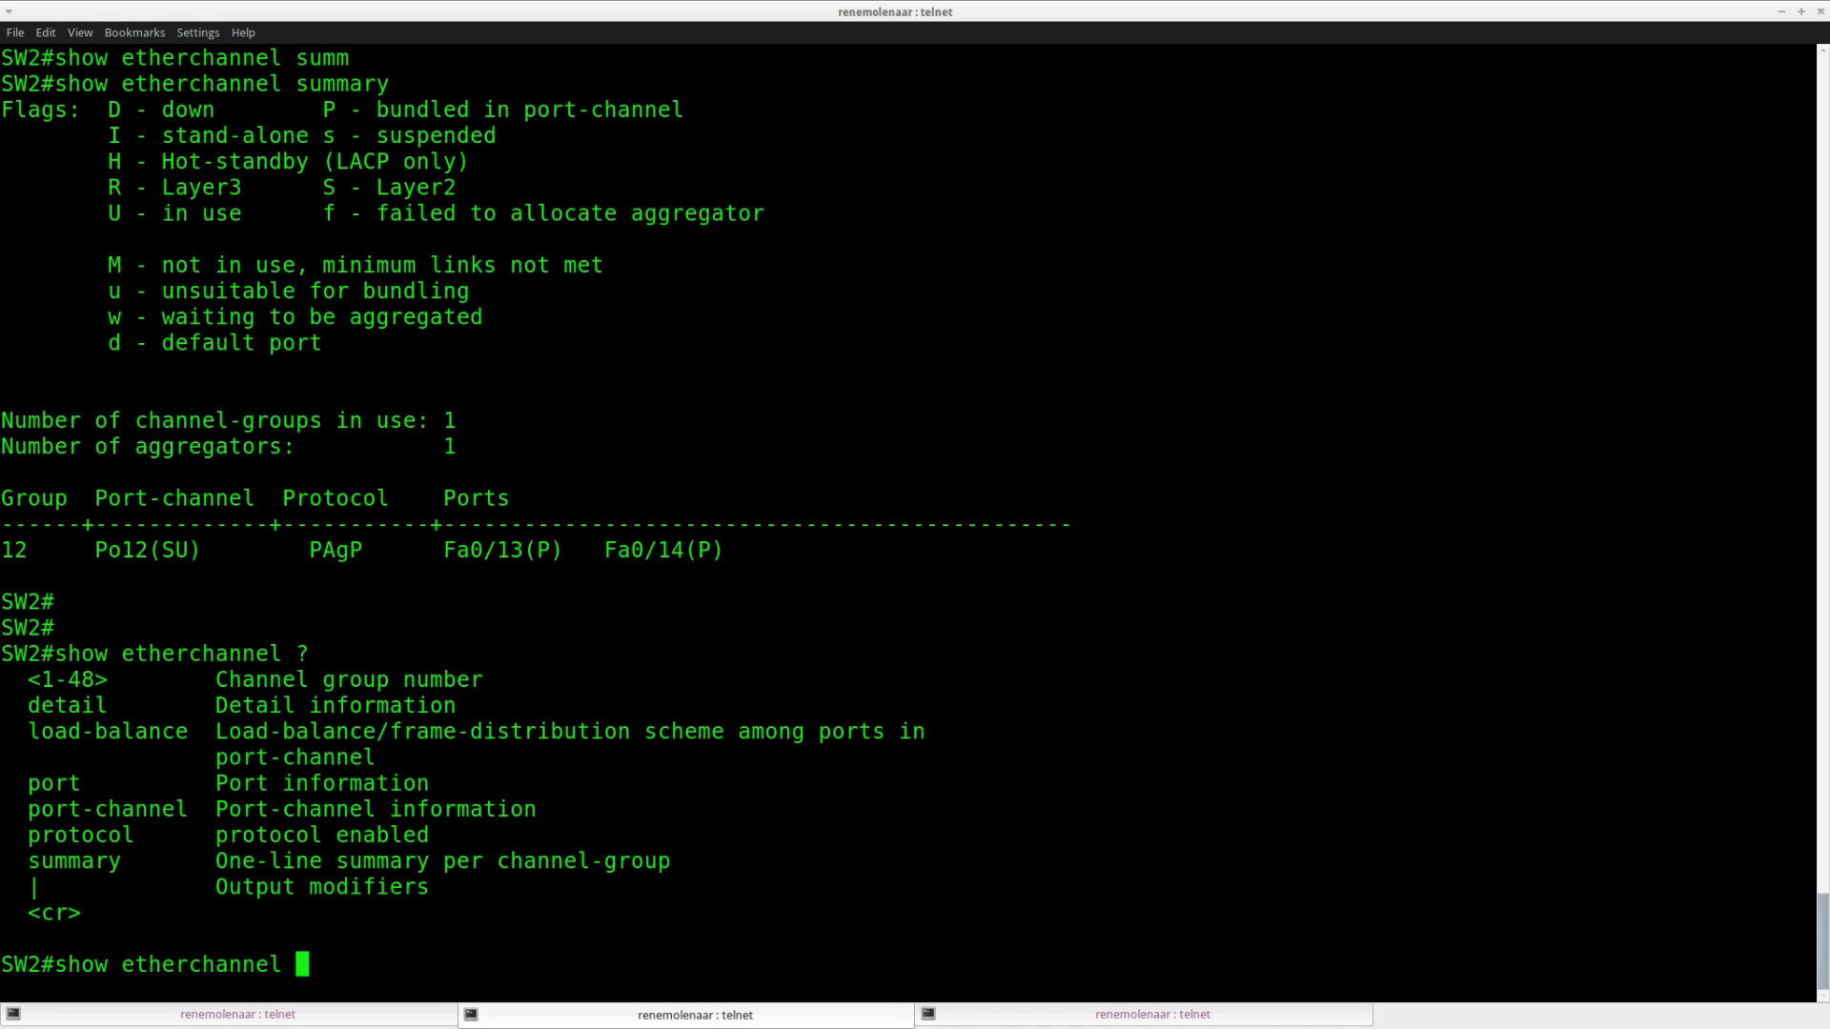
type("12 ")
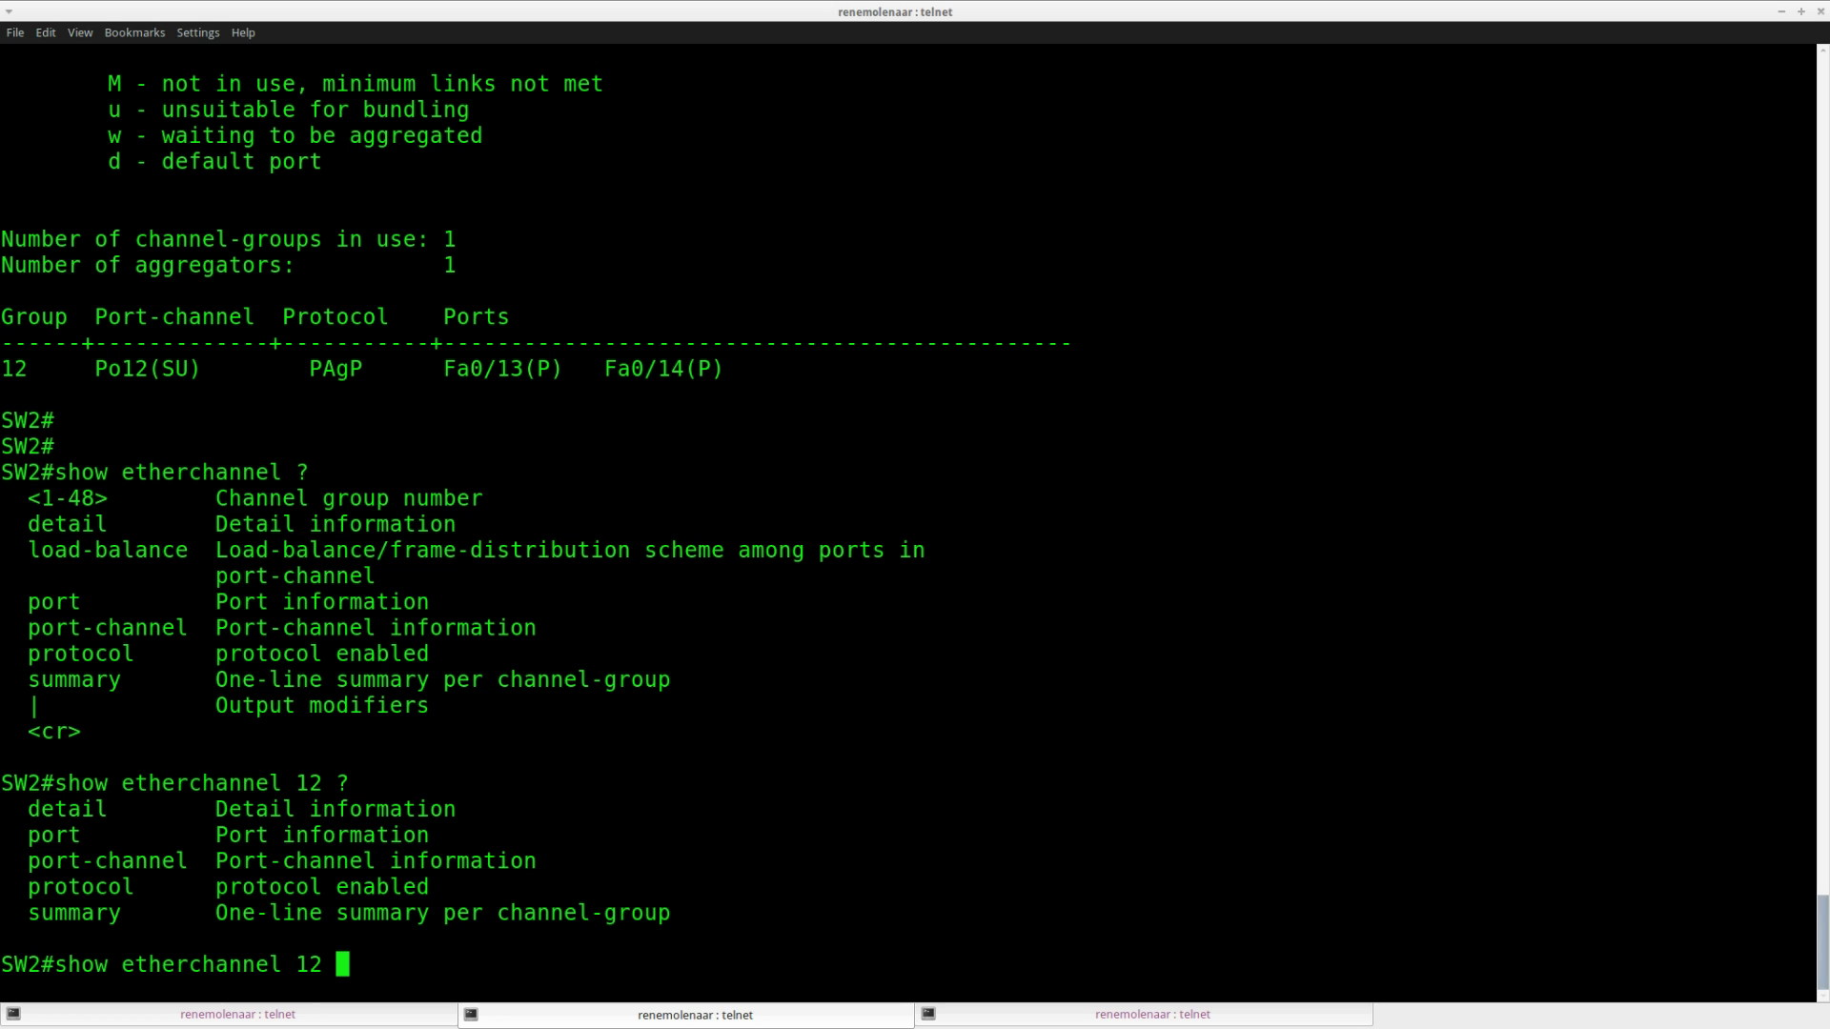
type("?su")
key("BackSpace")
key("BackSpace")
type("port-ch")
key("Tab")
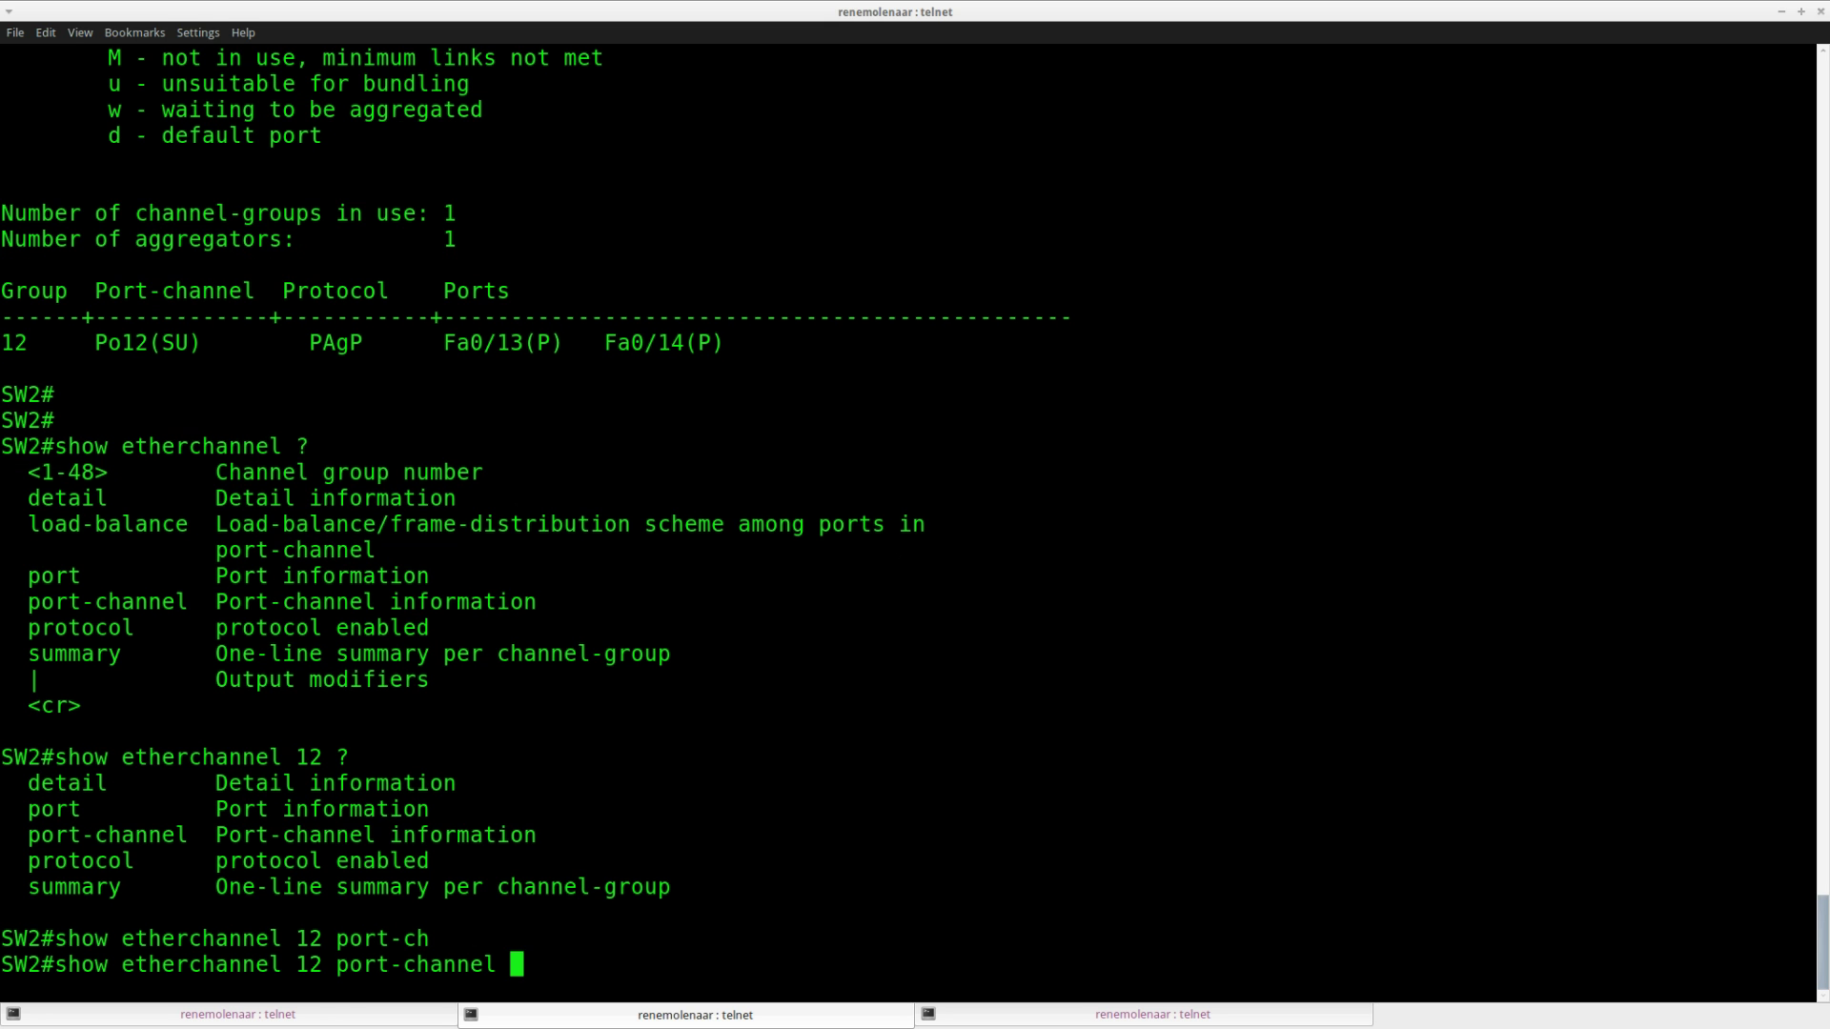
key("Return")
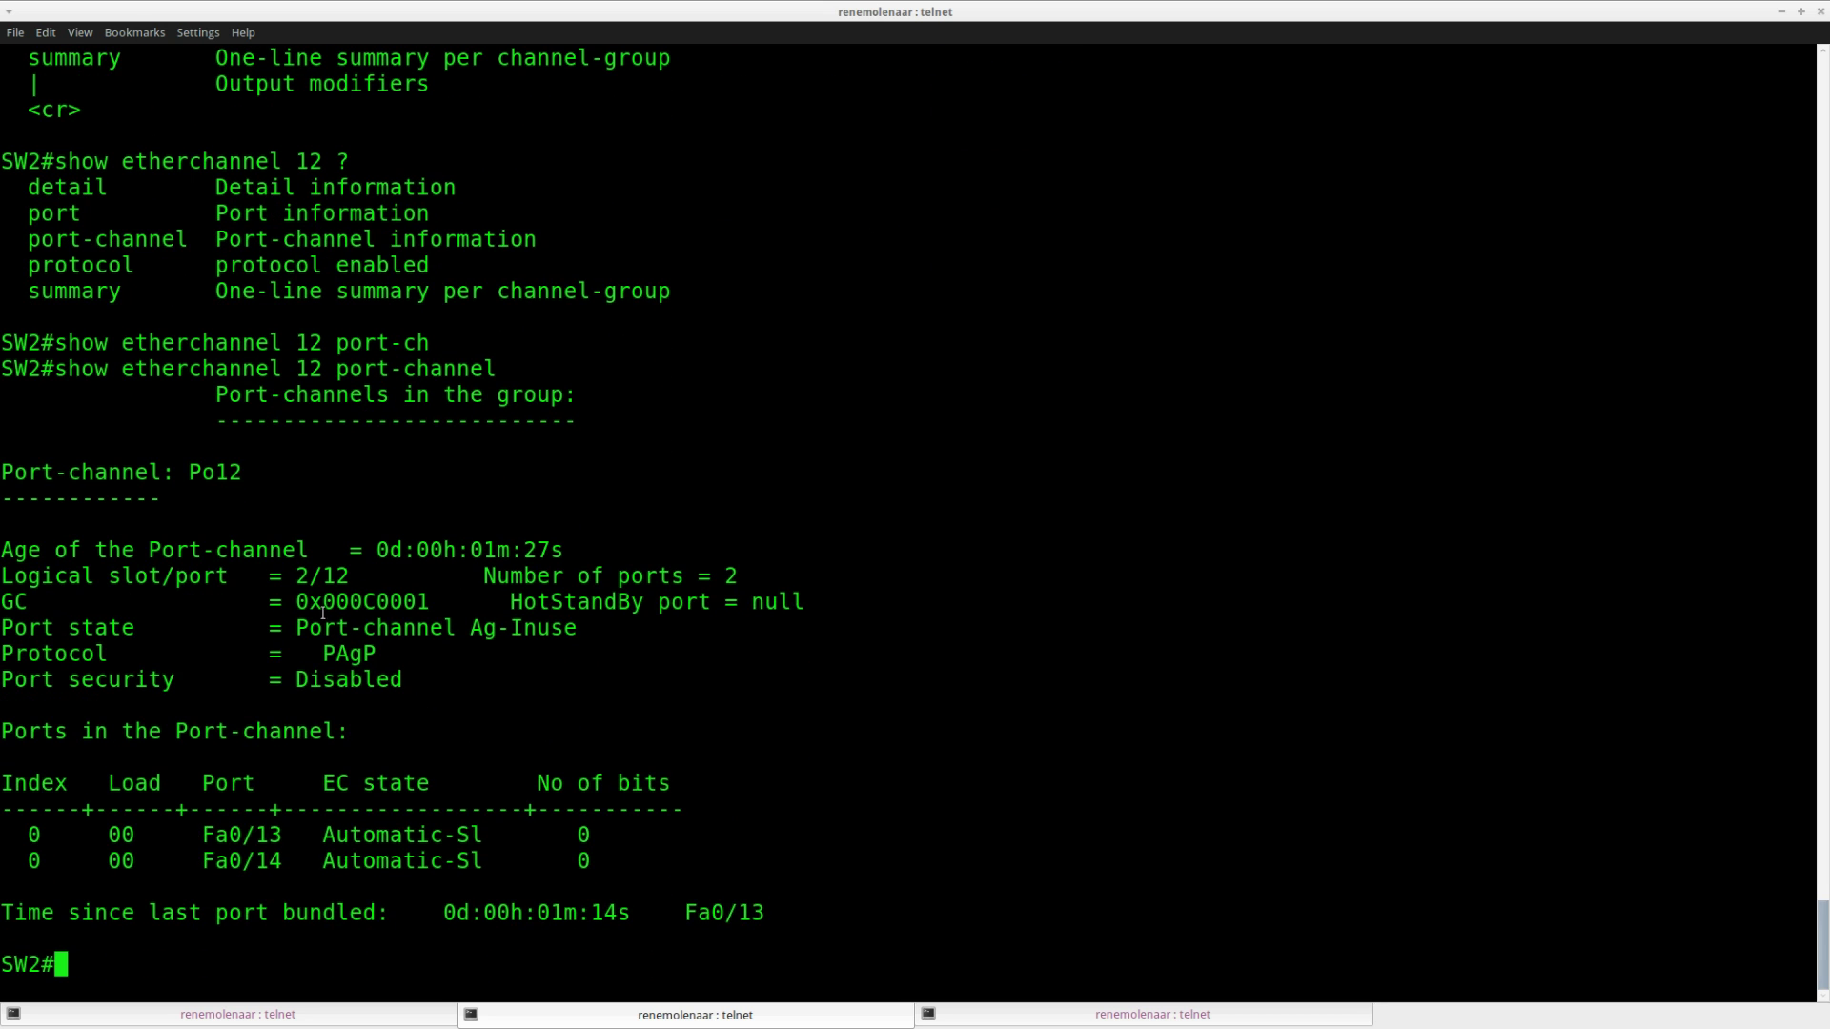
Step: Highlight Po12's ports table, Inuse state, PAgP protocol and time since last bundle
left_click_drag(644, 862, 2, 781)
left_click_drag(577, 637, 510, 635)
double_click(354, 656)
left_click_drag(776, 913, 2, 915)
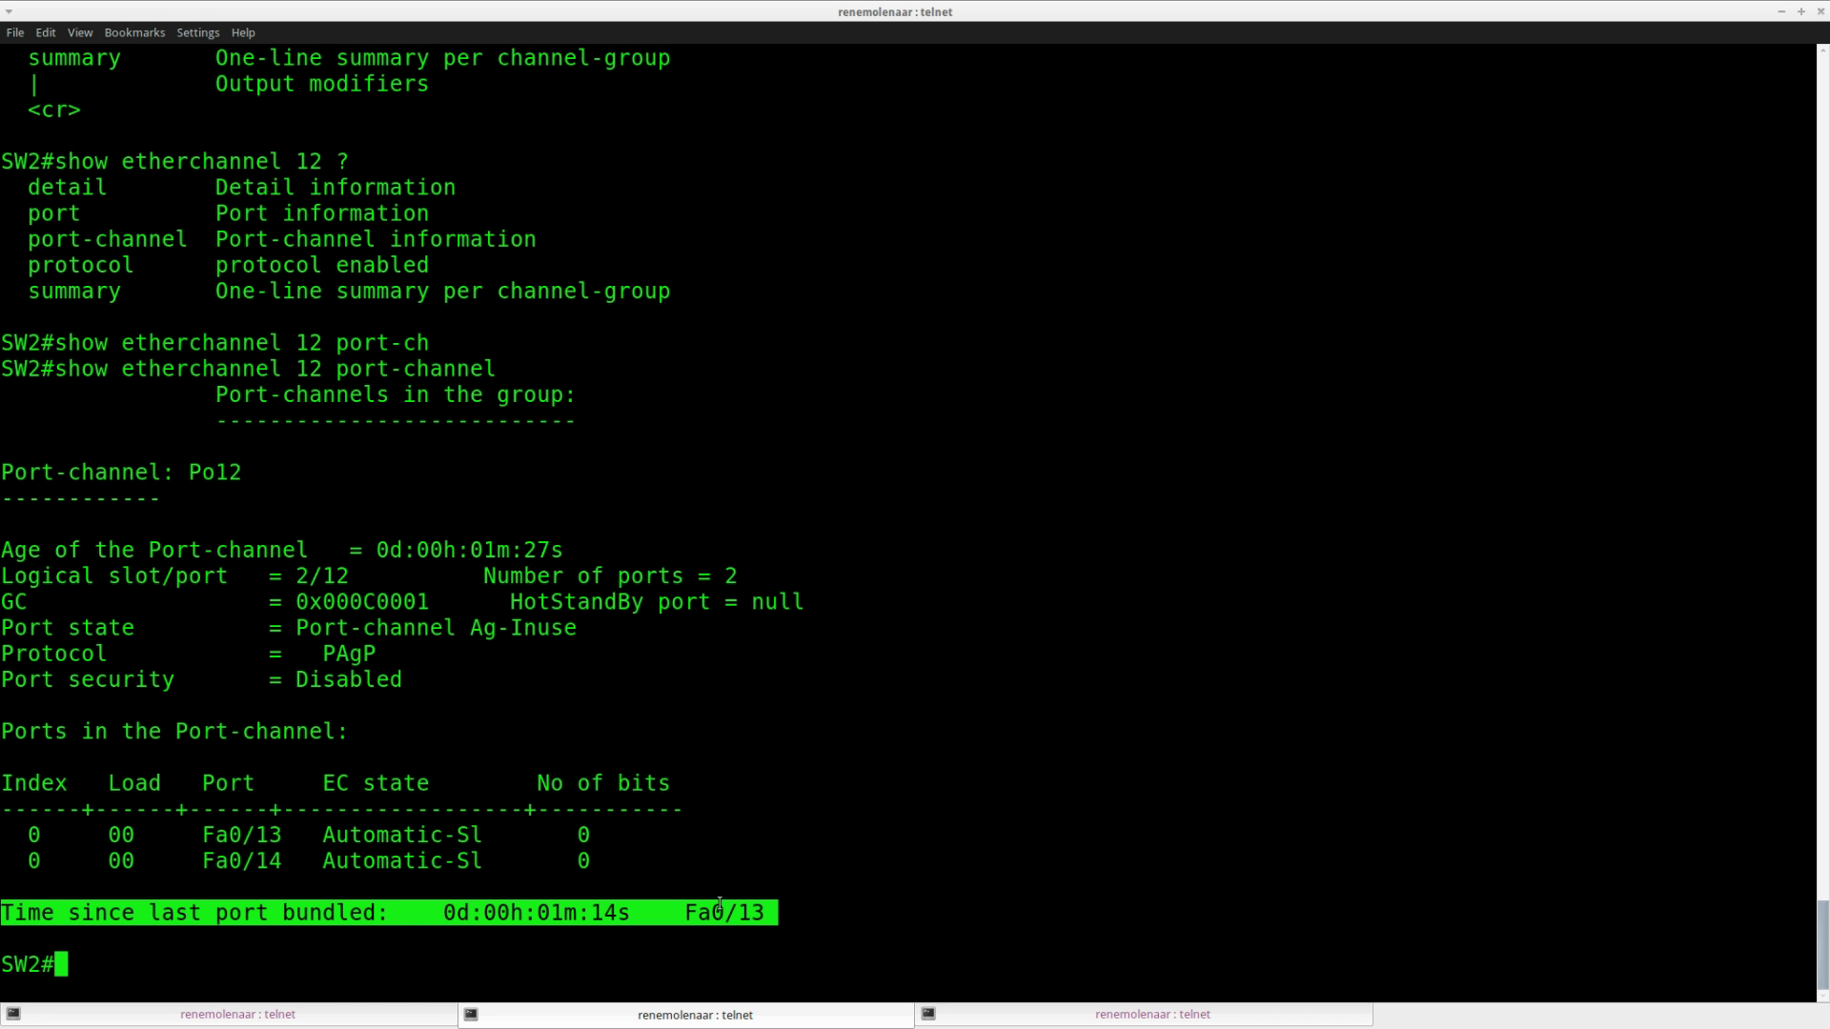
Step: Show SW2's EtherChannel group 12 summary with 'show etherchannel 12 summary'
key("Return")
key("Up")
key("BackSpace")
key("BackSpace")
key("BackSpace")
key("BackSpace")
key("BackSpace")
key("BackSpace")
key("BackSpace")
key("BackSpace")
key("BackSpace")
key("BackSpace")
key("BackSpace")
key("BackSpace")
key("BackSpace")
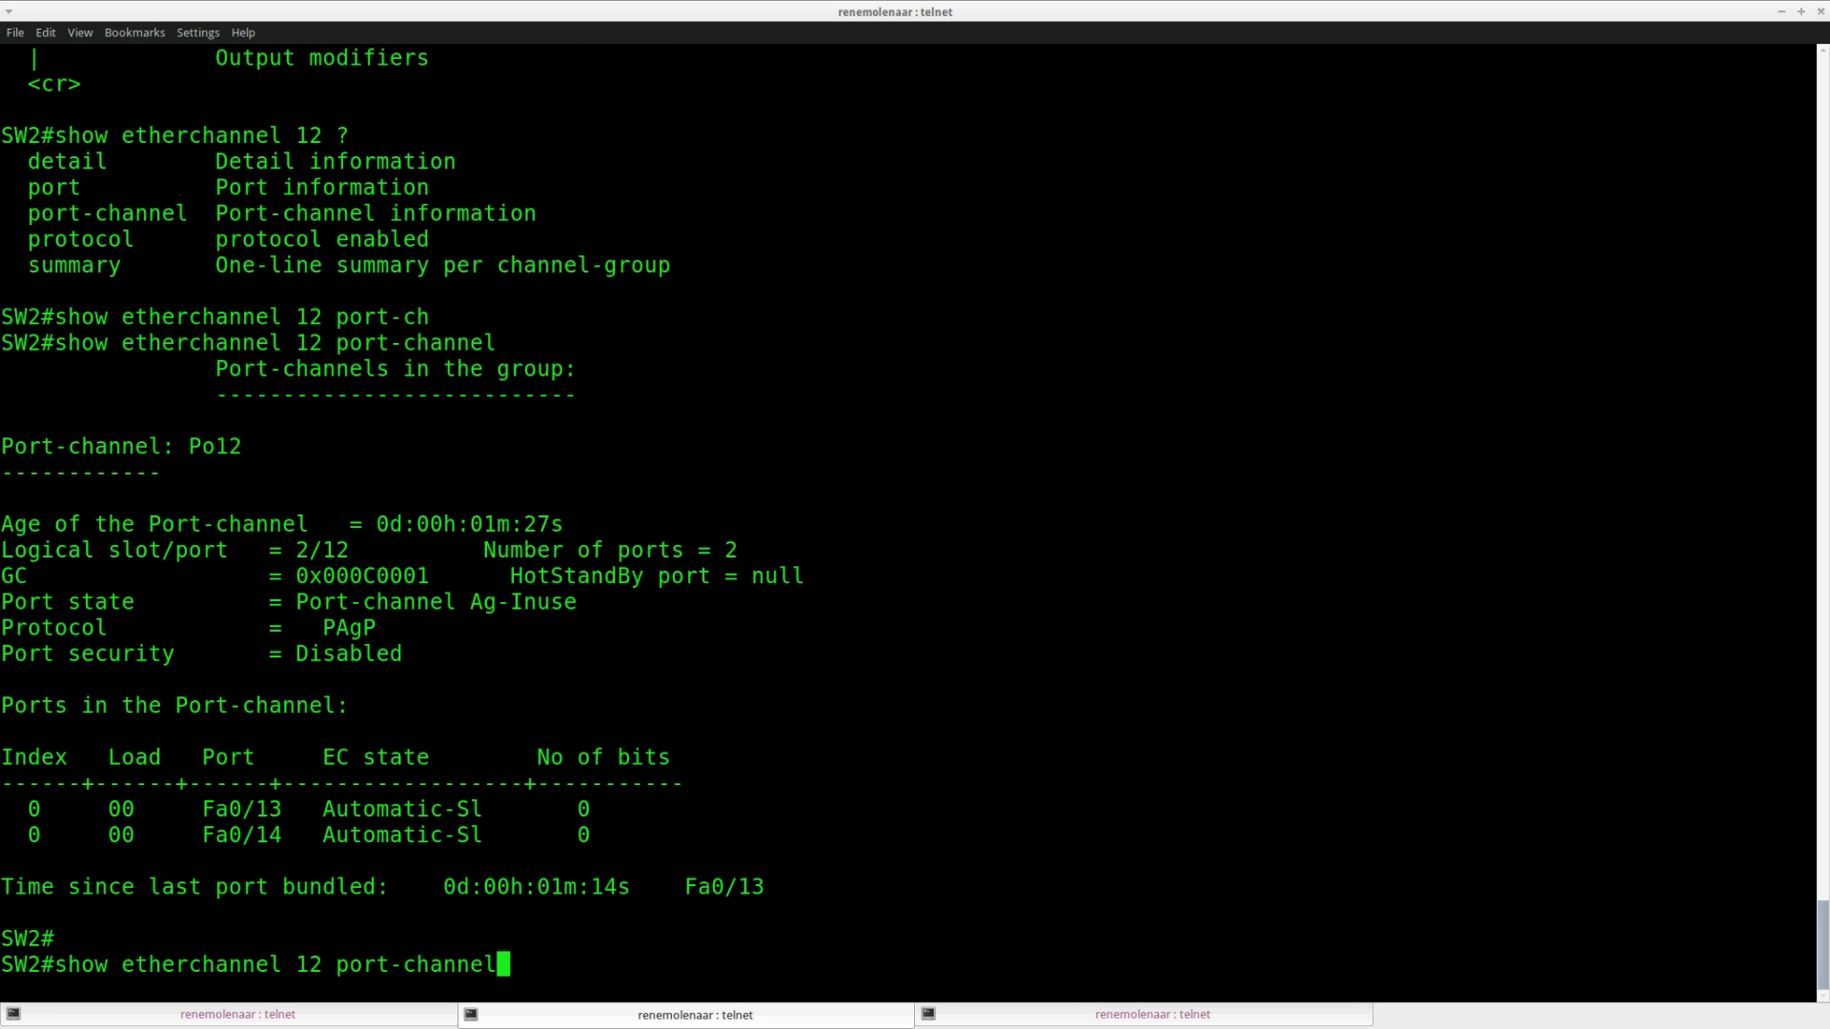
type("?")
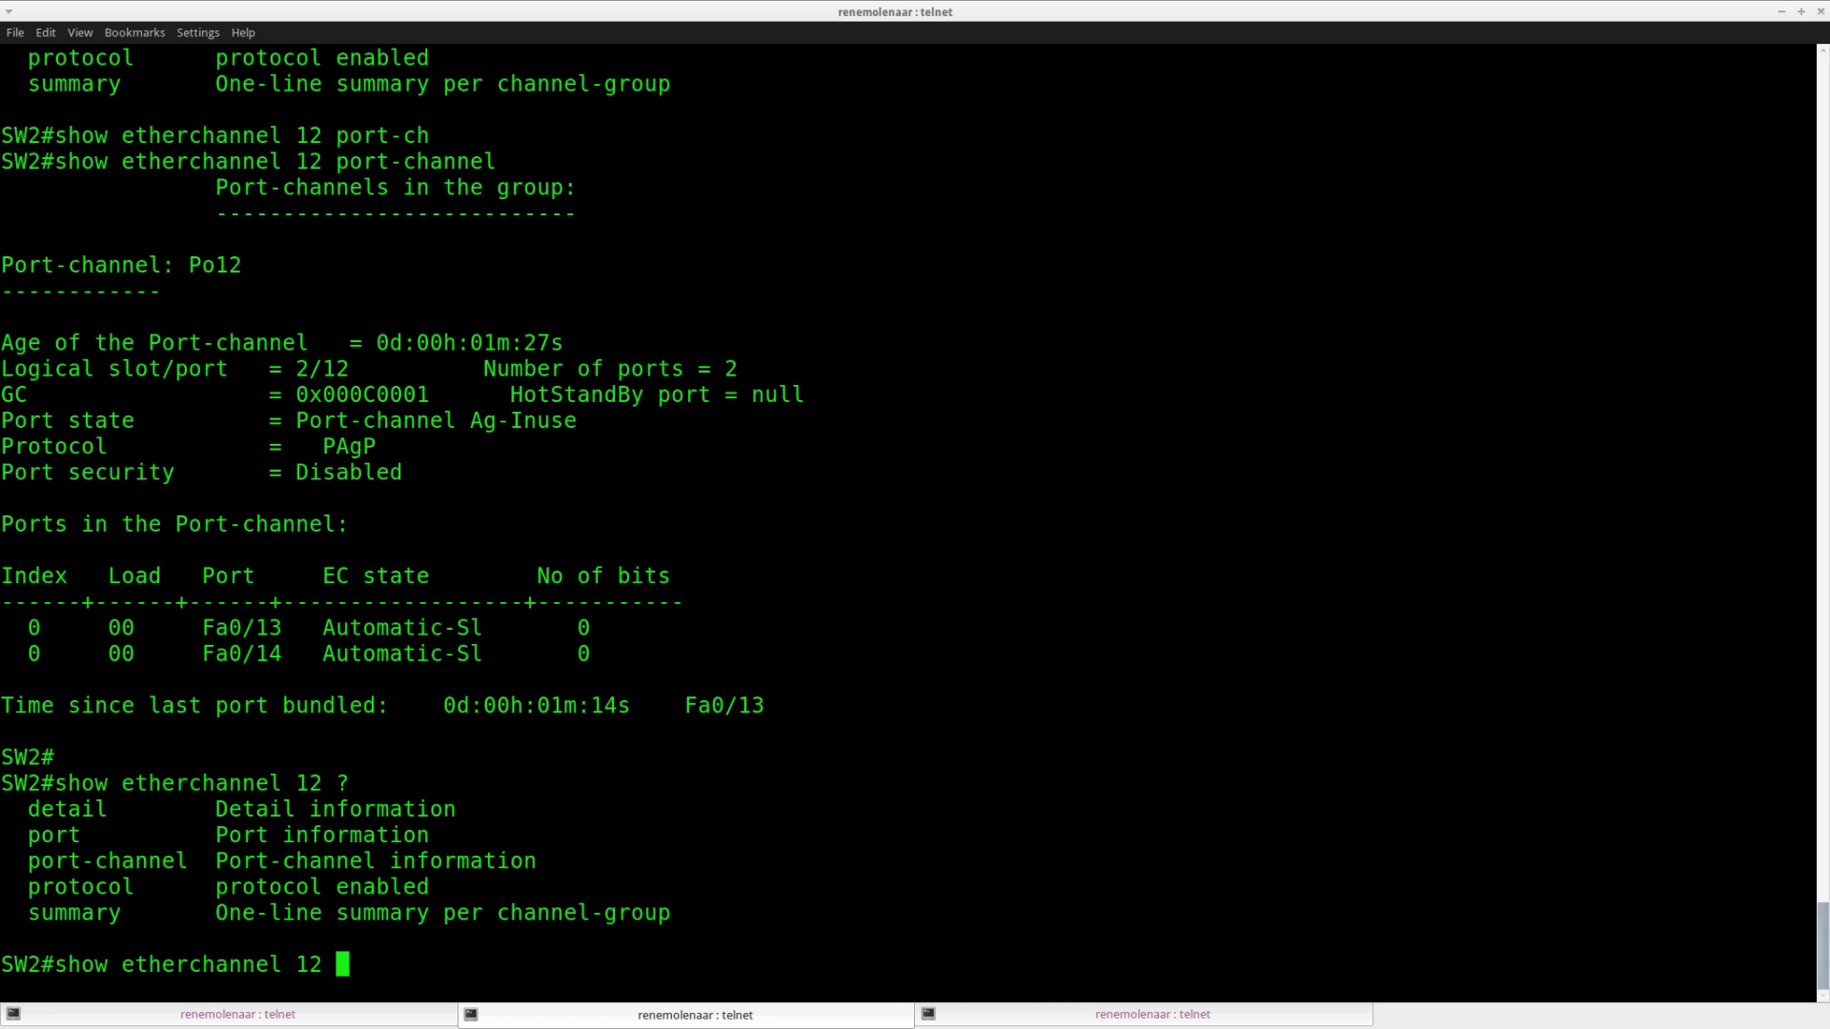
type("summ")
key("Tab")
key("Return")
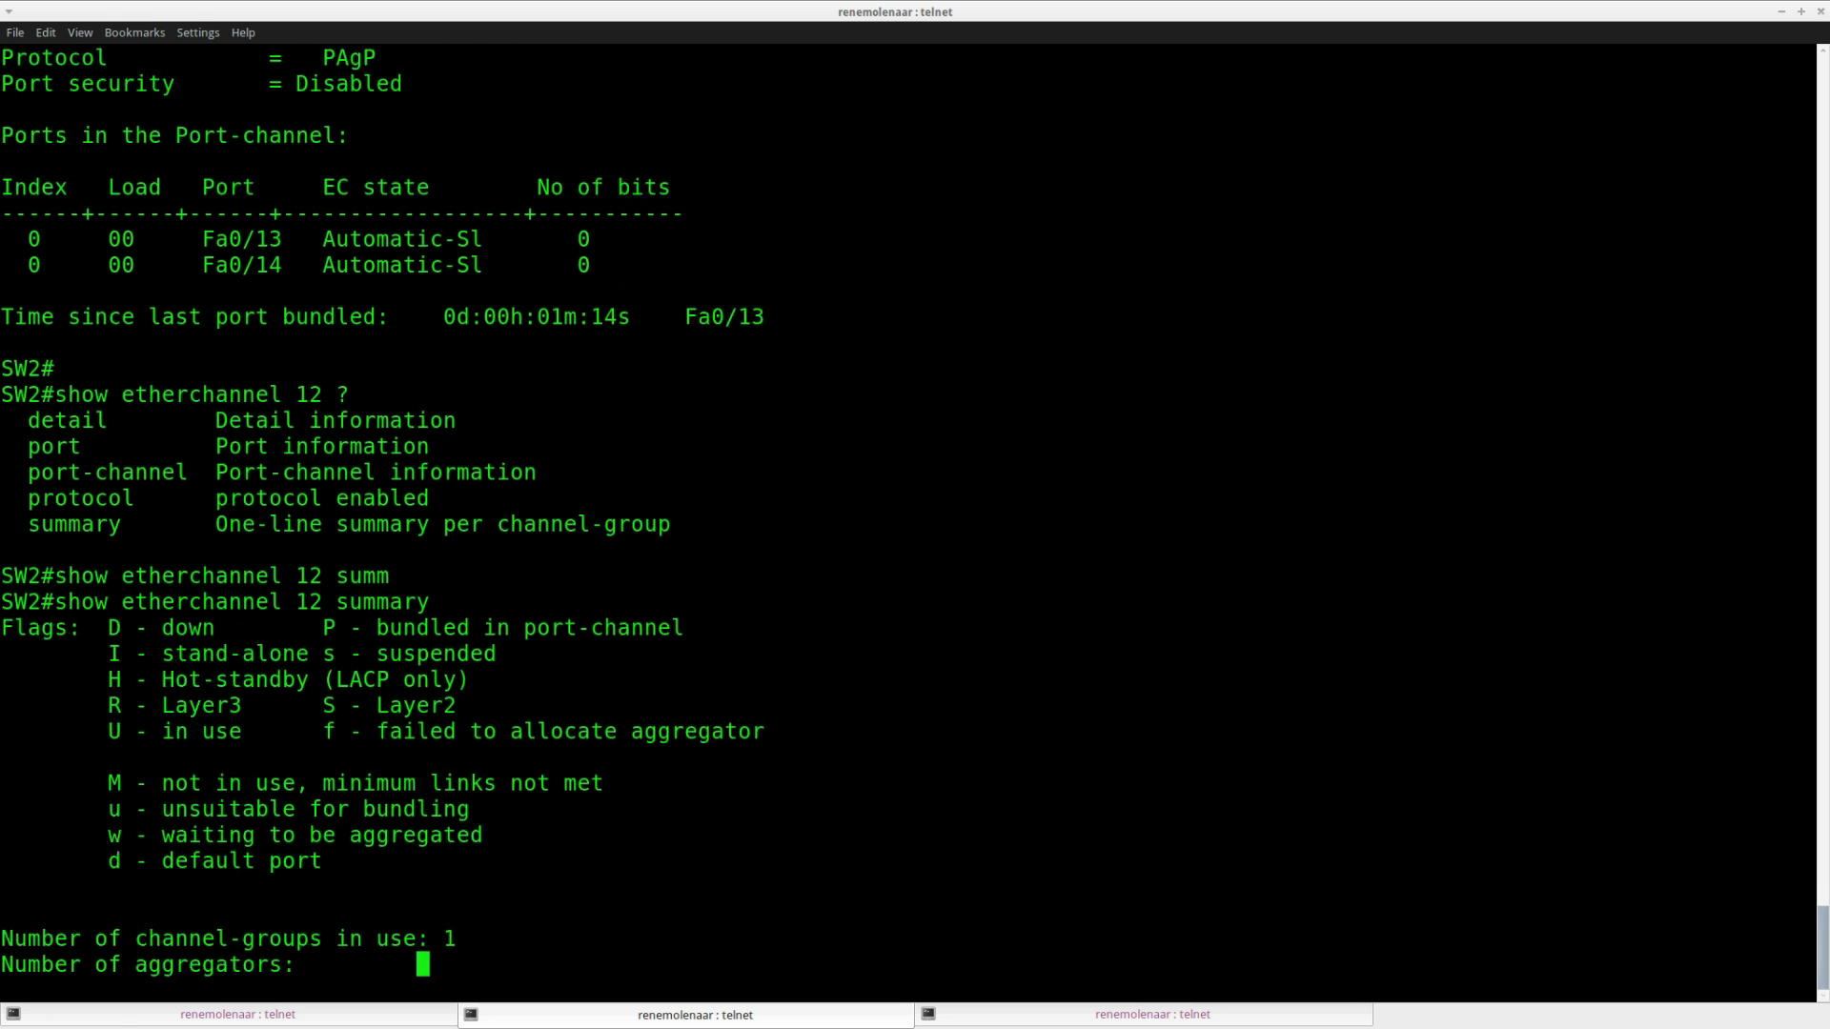
key("Return")
key("Return")
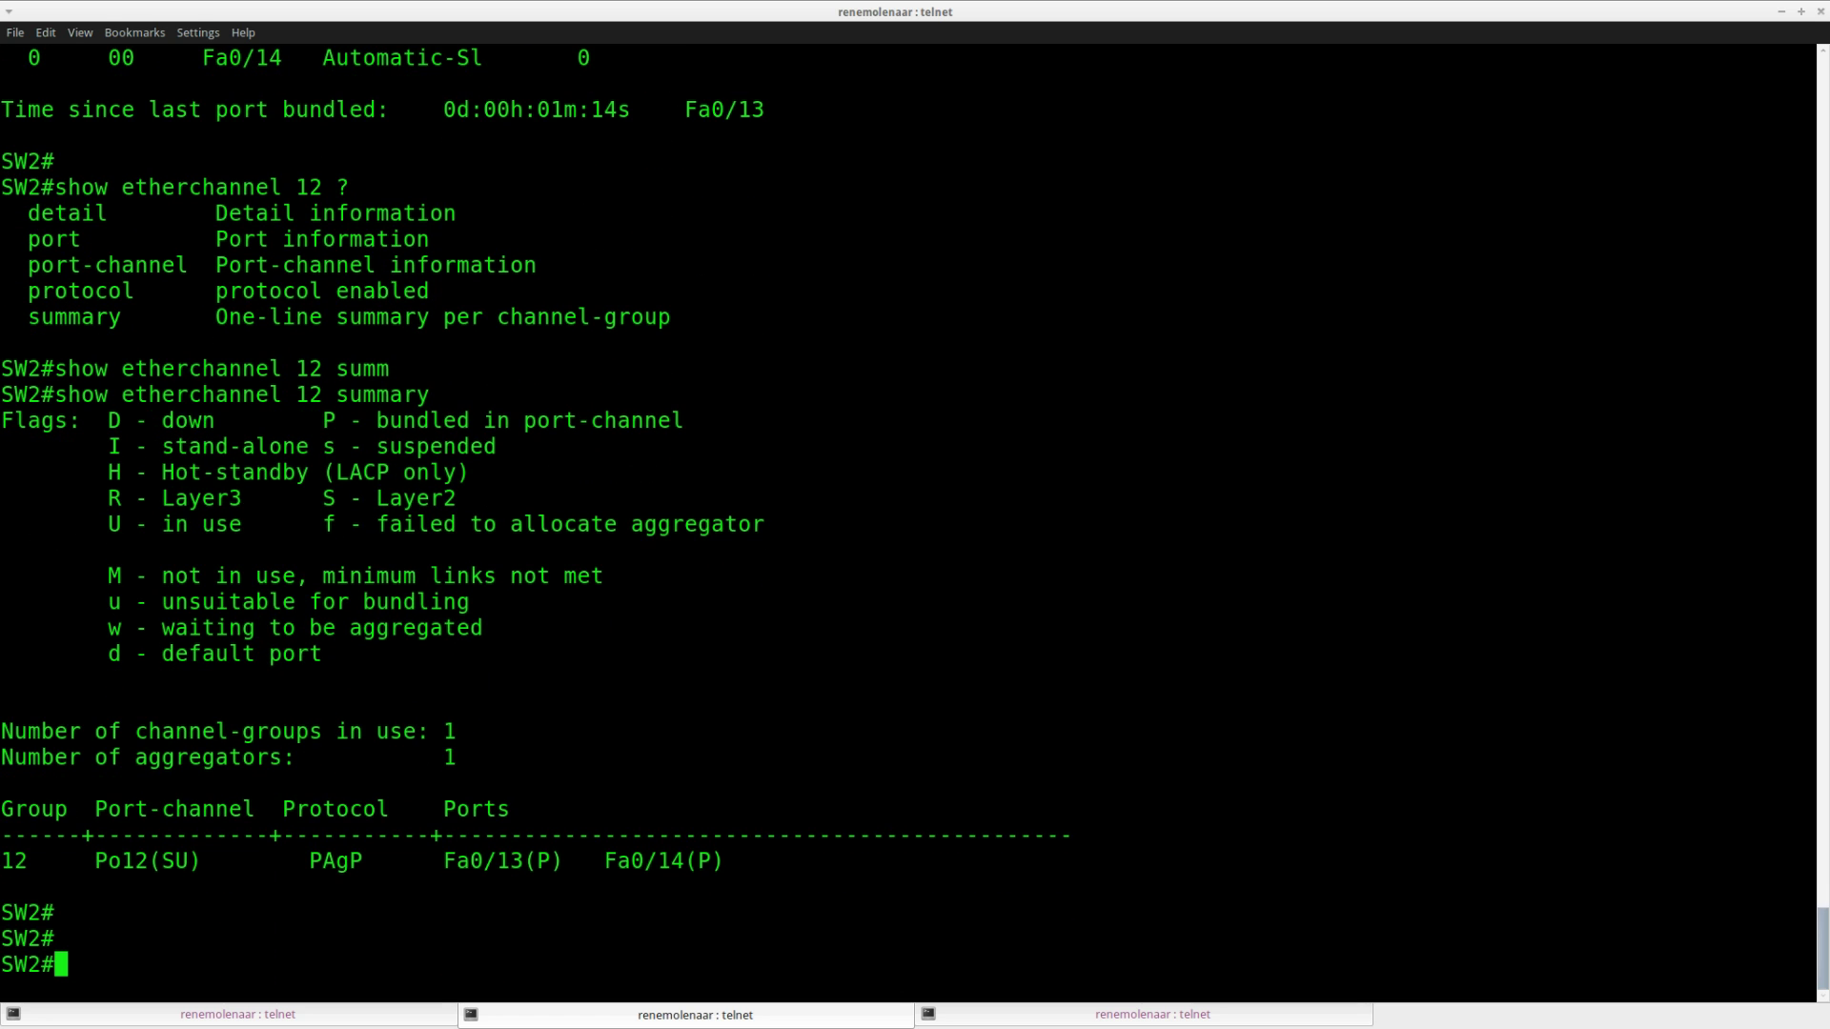
Step: Highlight the SW1–SW3 LACP goal on the GNS3Vault lab page, then view the topology diagram
key("alt+Tab")
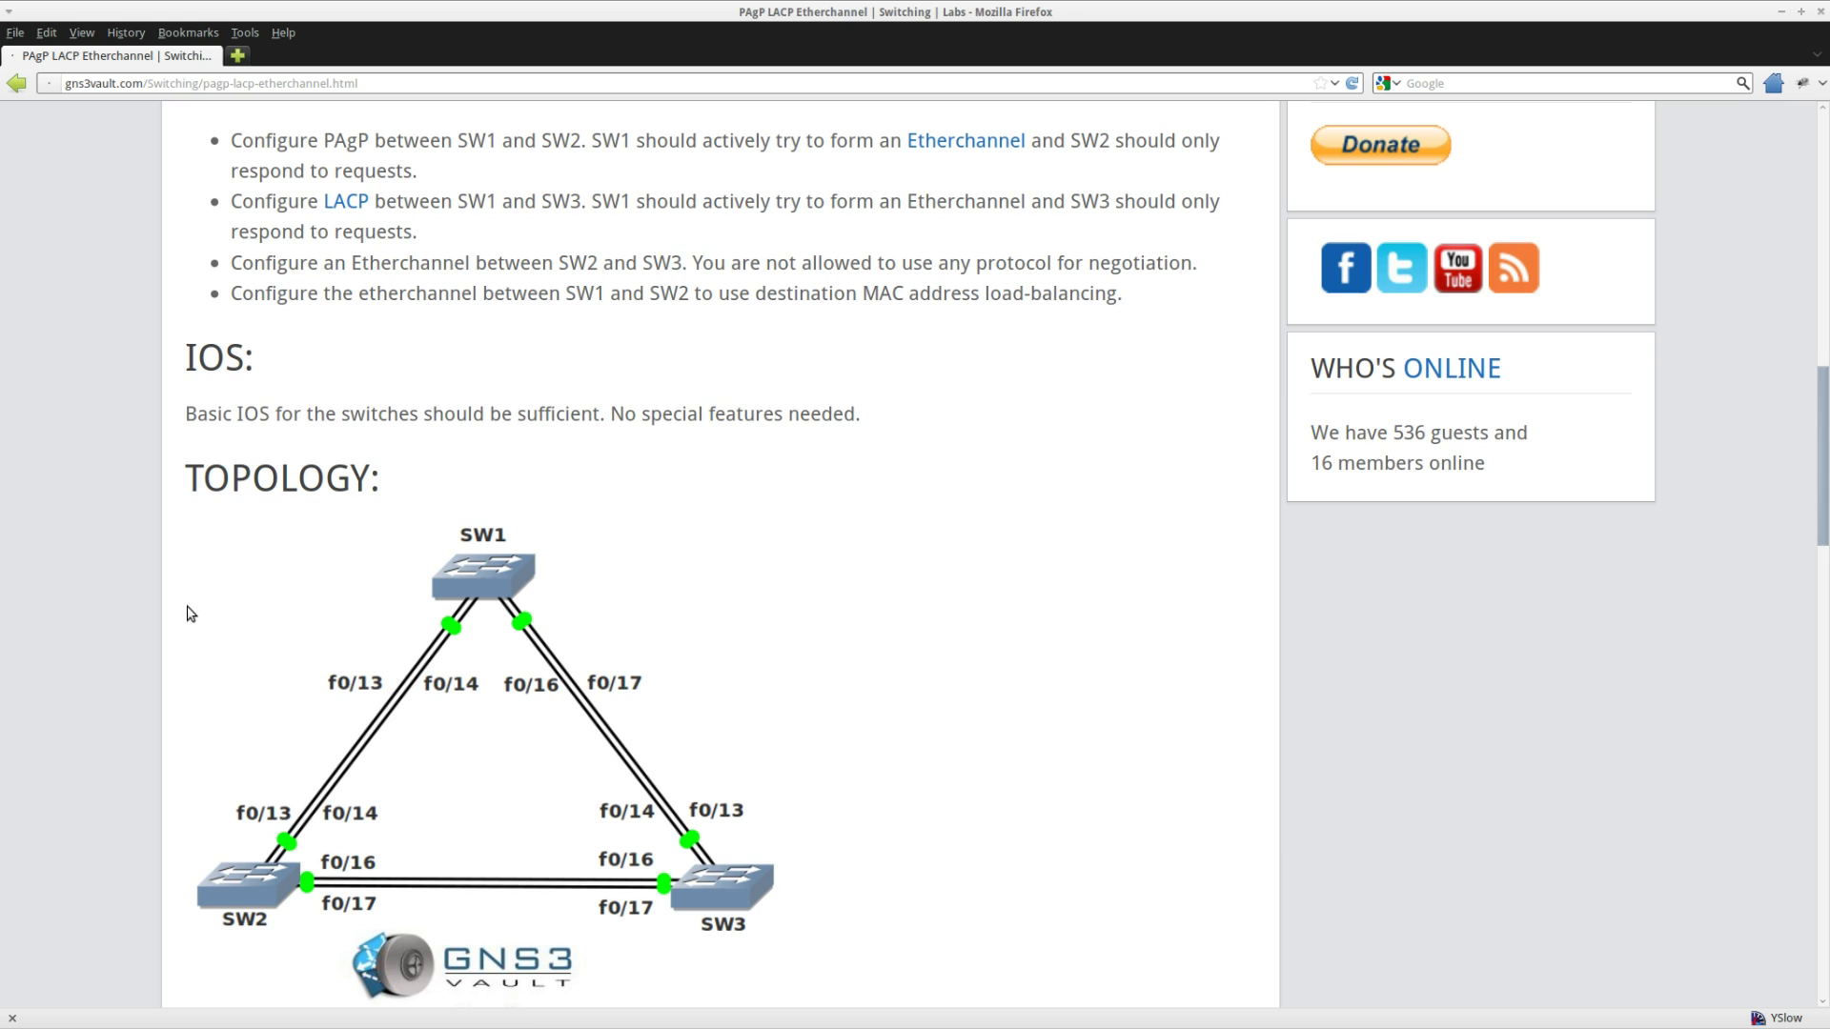
scroll(190, 615, "up", 5)
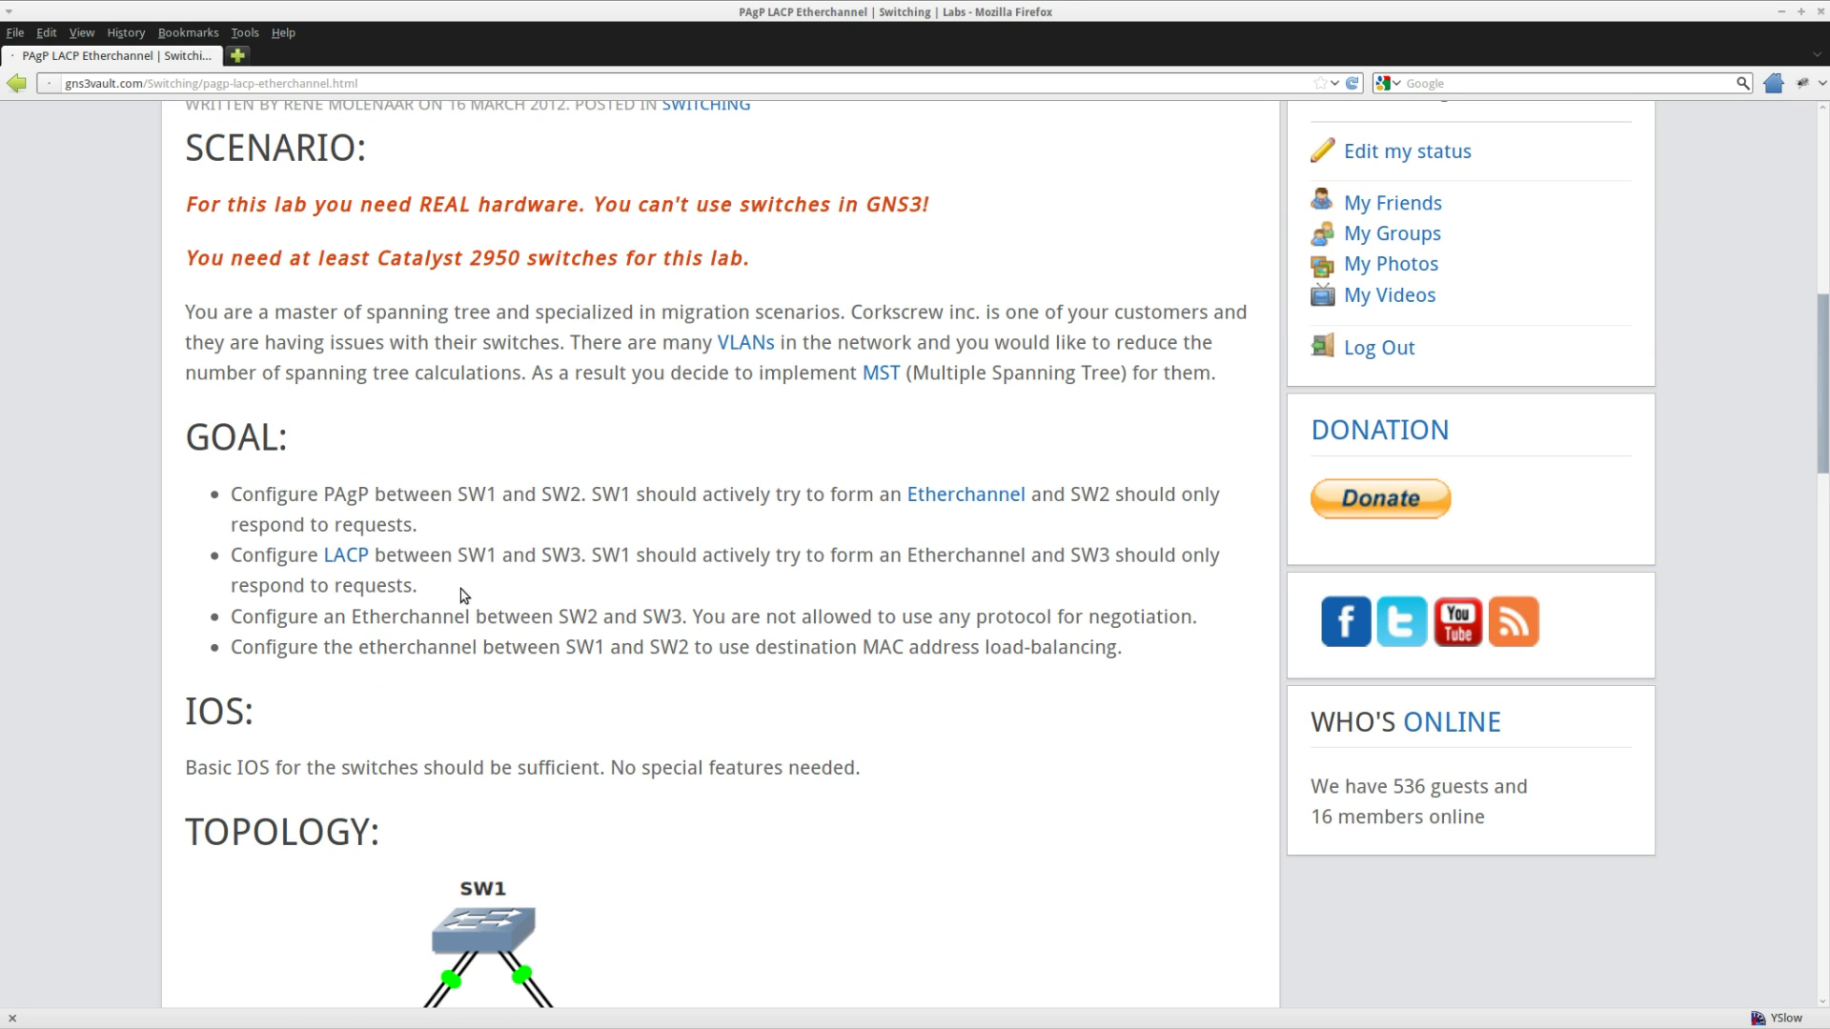
left_click_drag(447, 593, 203, 553)
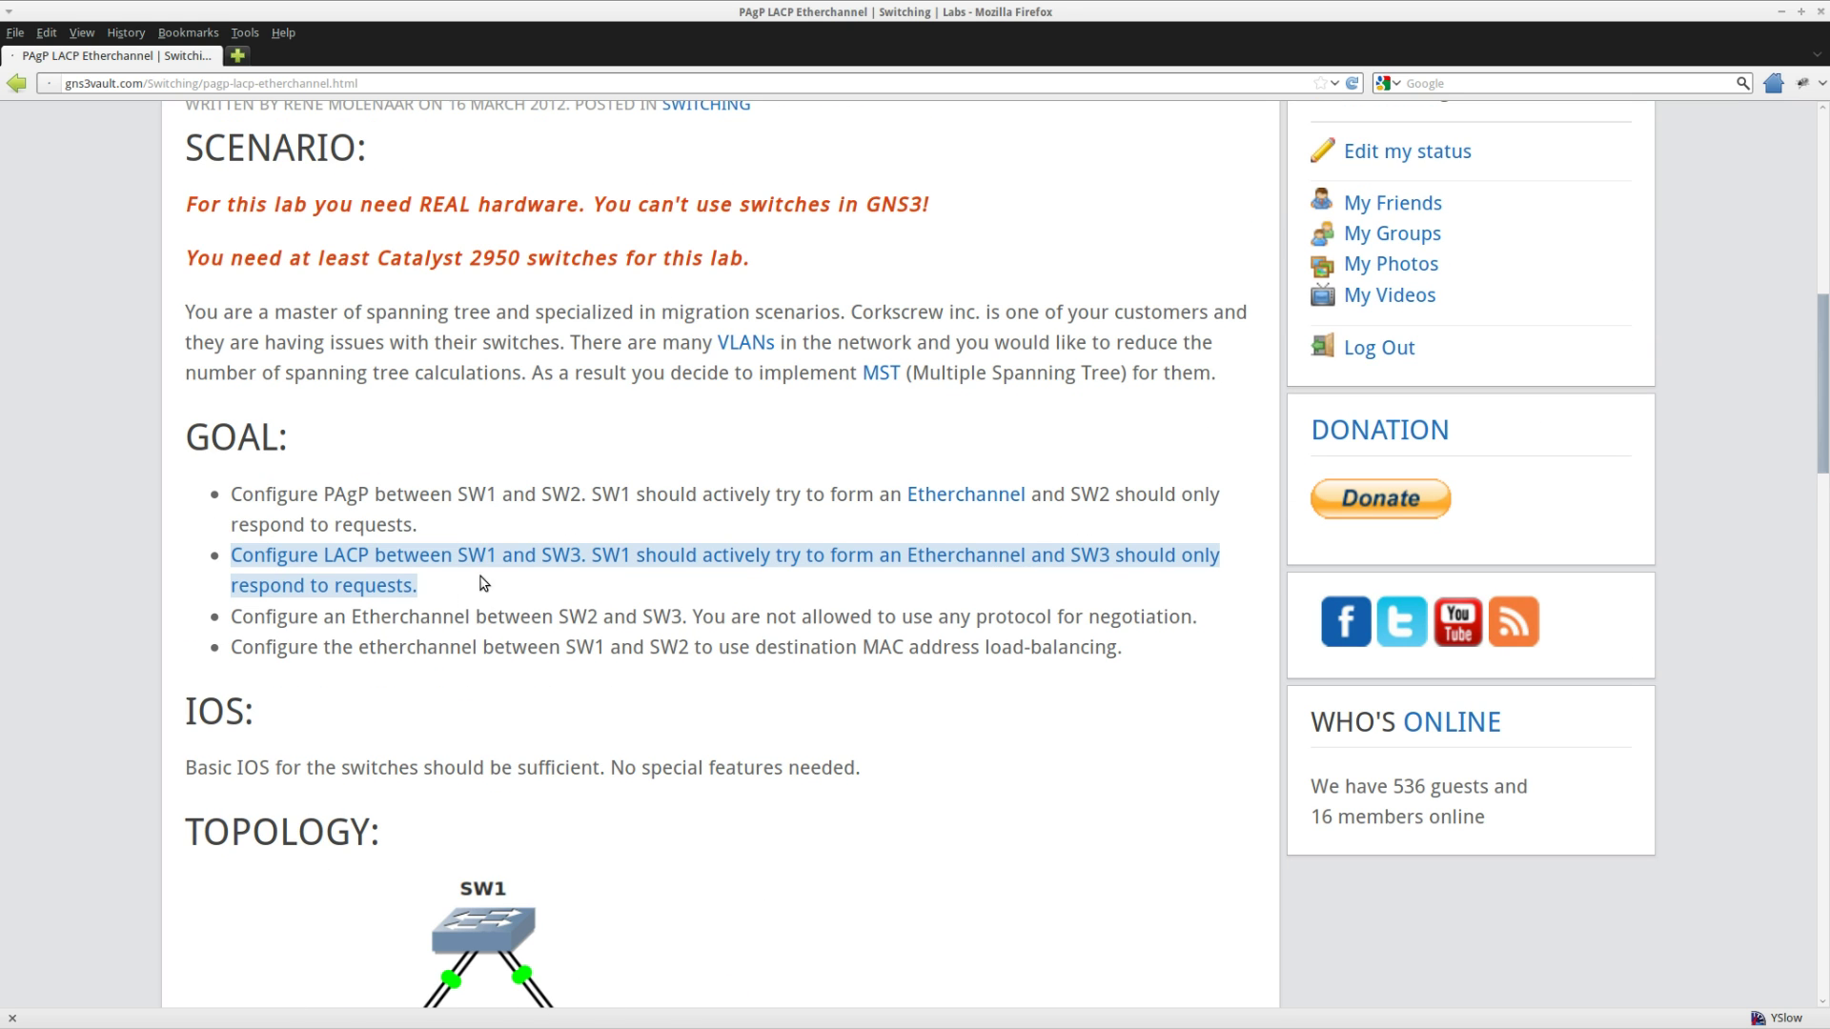
left_click(565, 585)
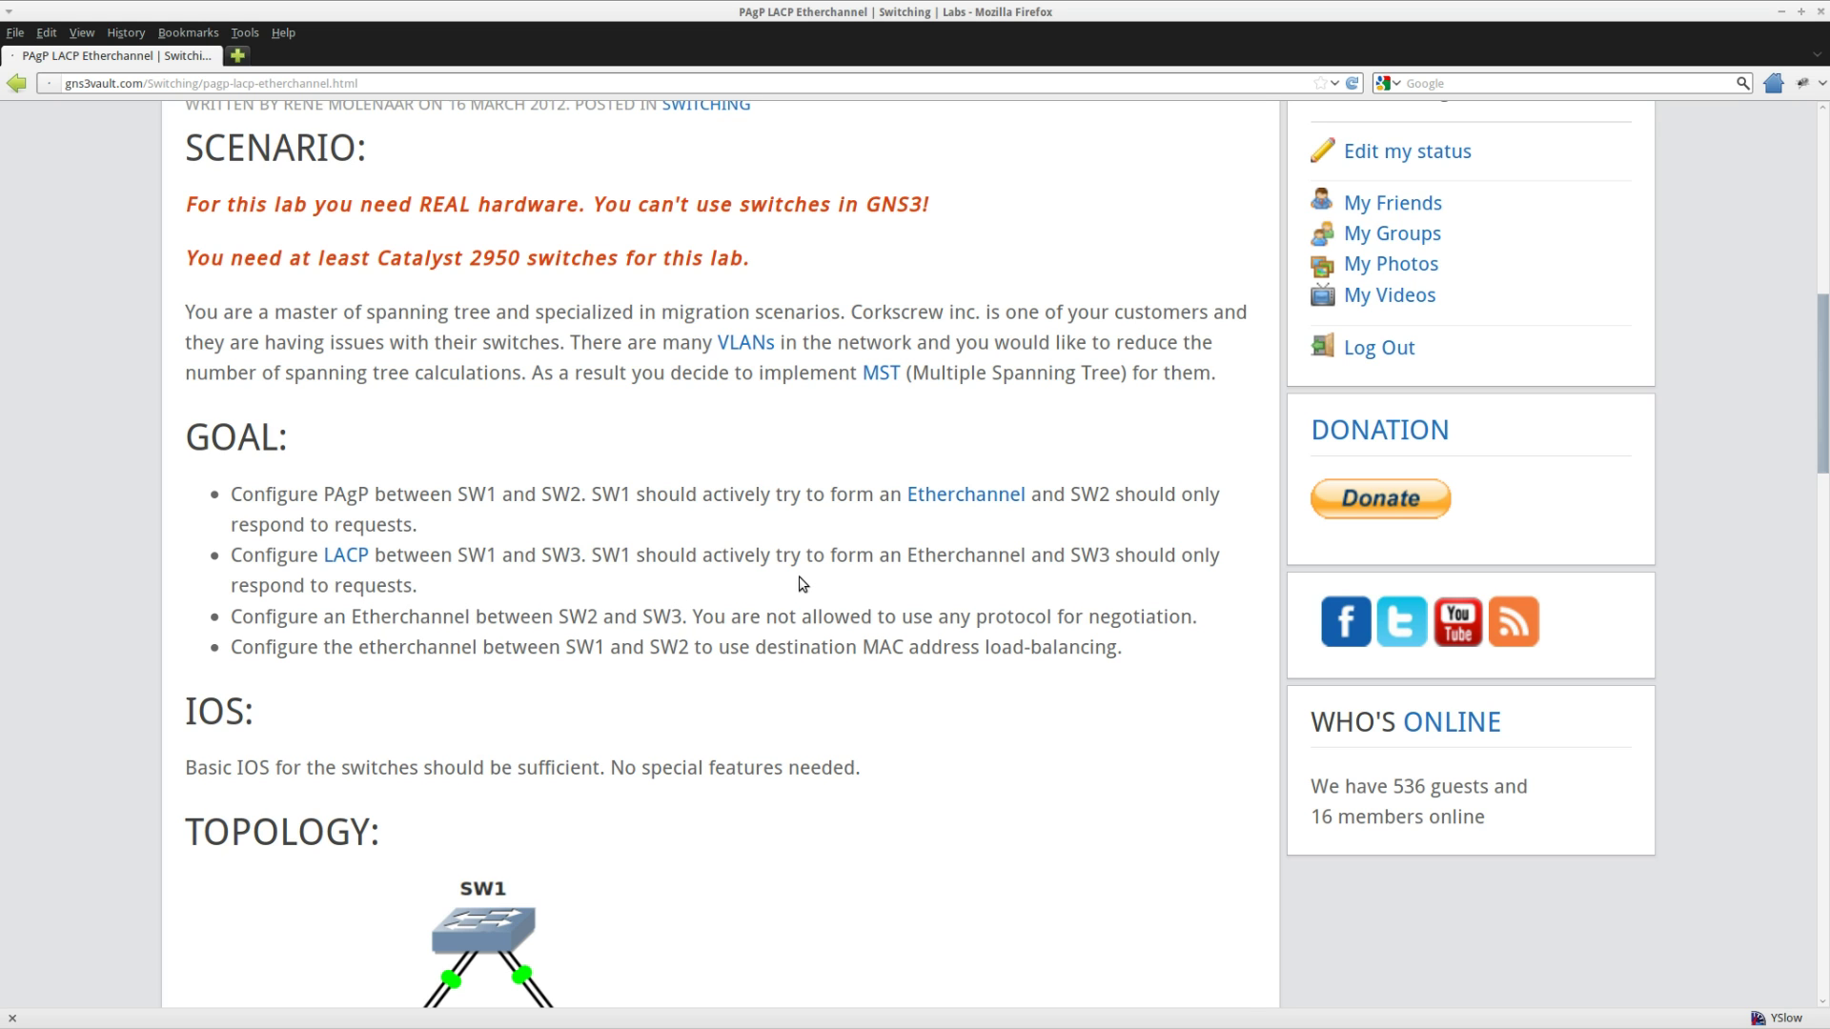
scroll(678, 871, "down", 8)
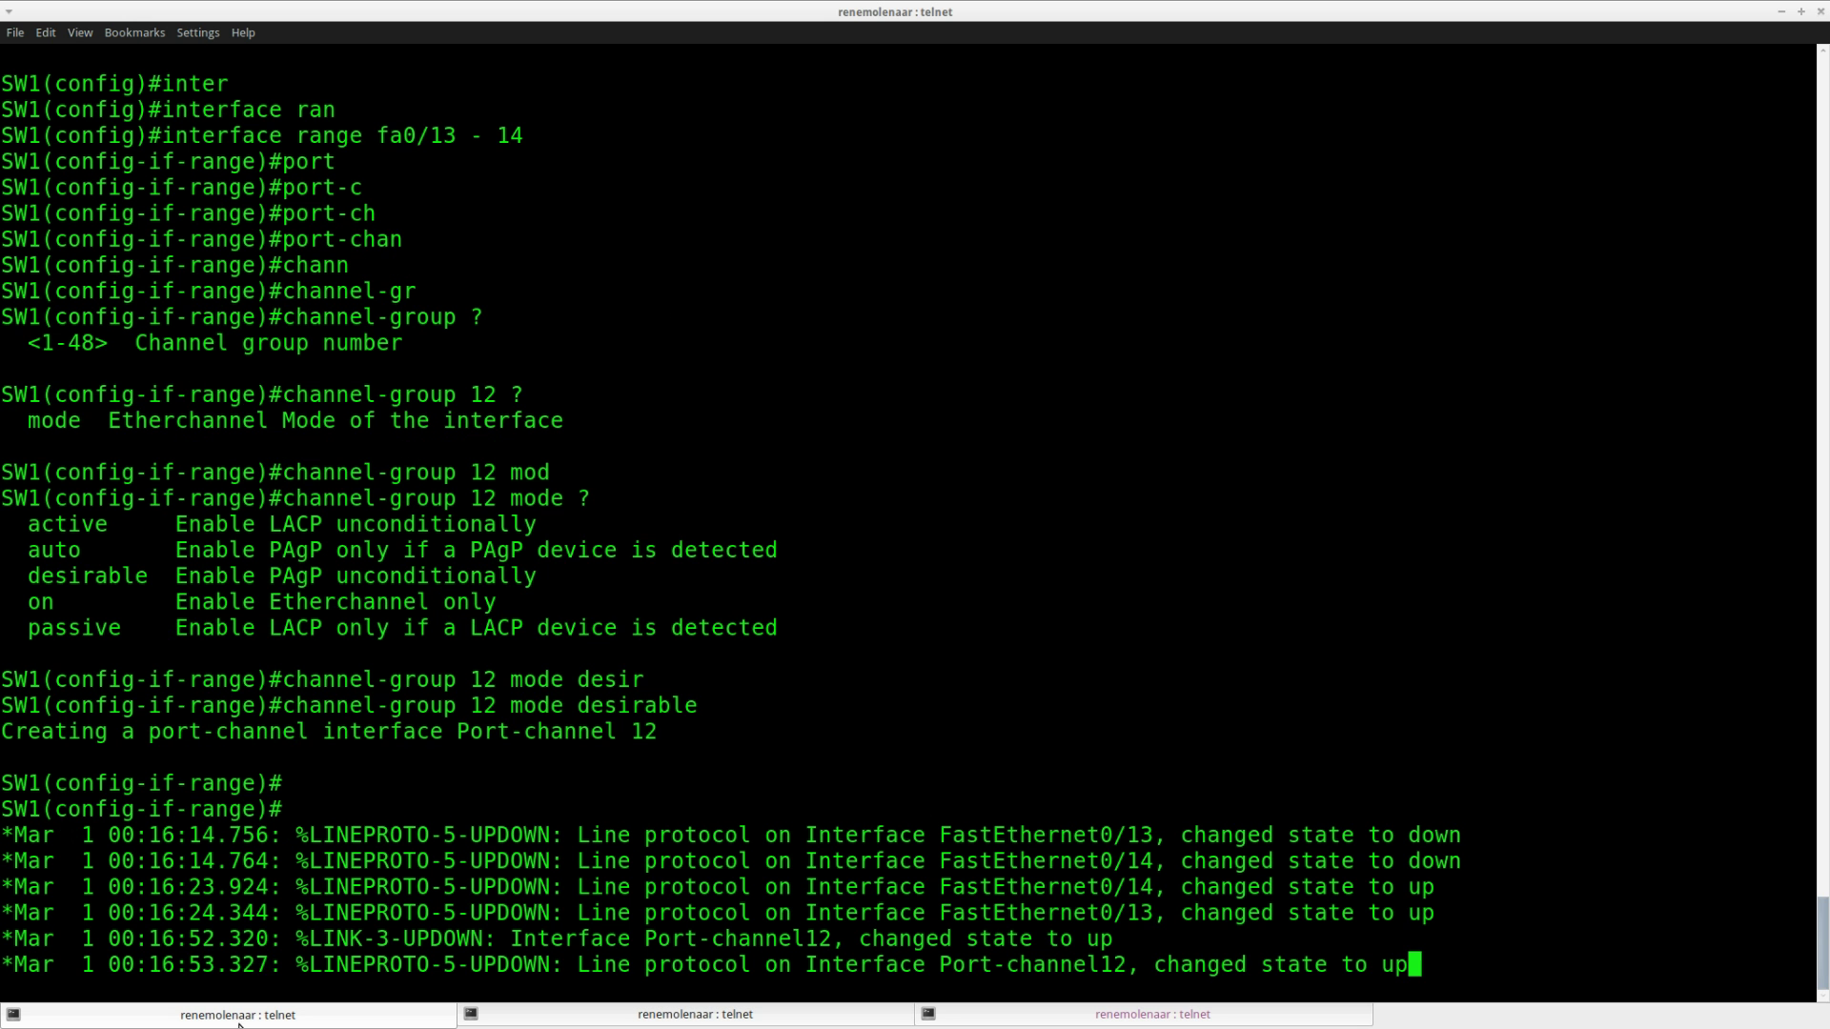
Step: On SW1, leave the Fa0/13–14 range and select interface range Fa0/16 - 17
key("Return")
key("Return")
key("Return")
key("Return")
type("exit")
key("Return")
type("inter")
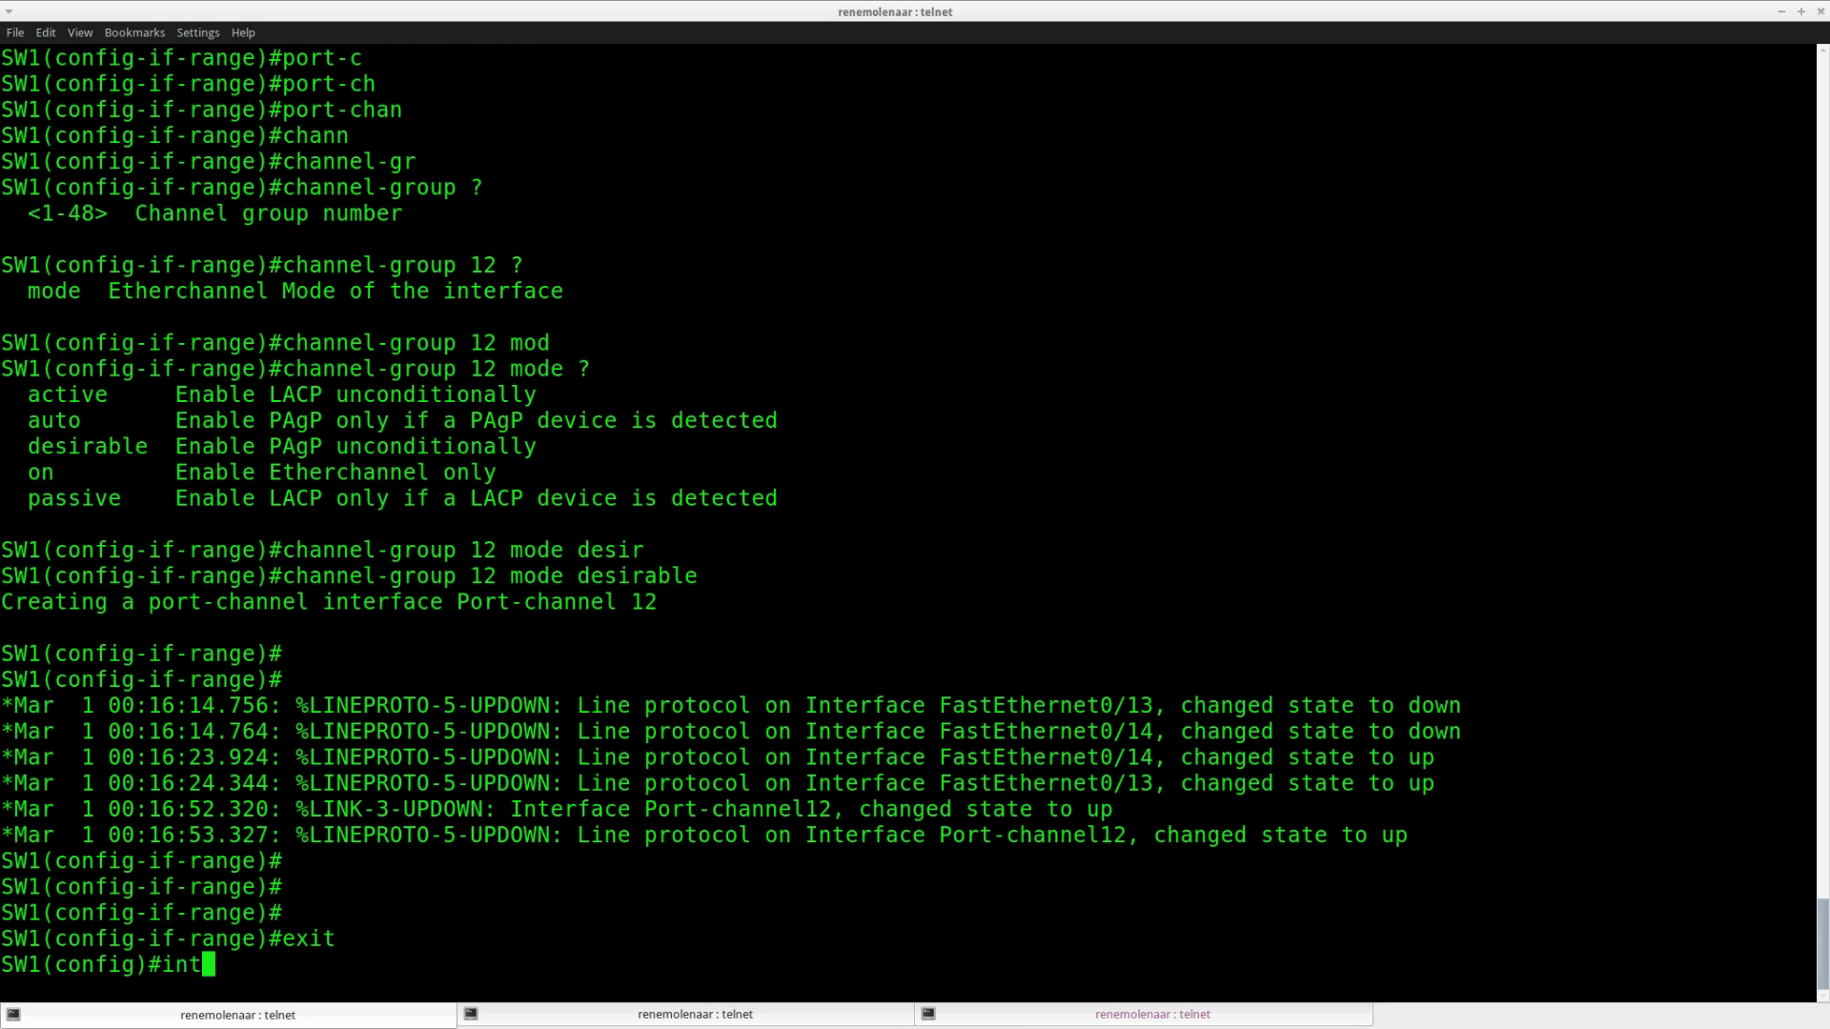
key("Tab")
type("ran")
key("Tab")
type("fa0/16 - 17")
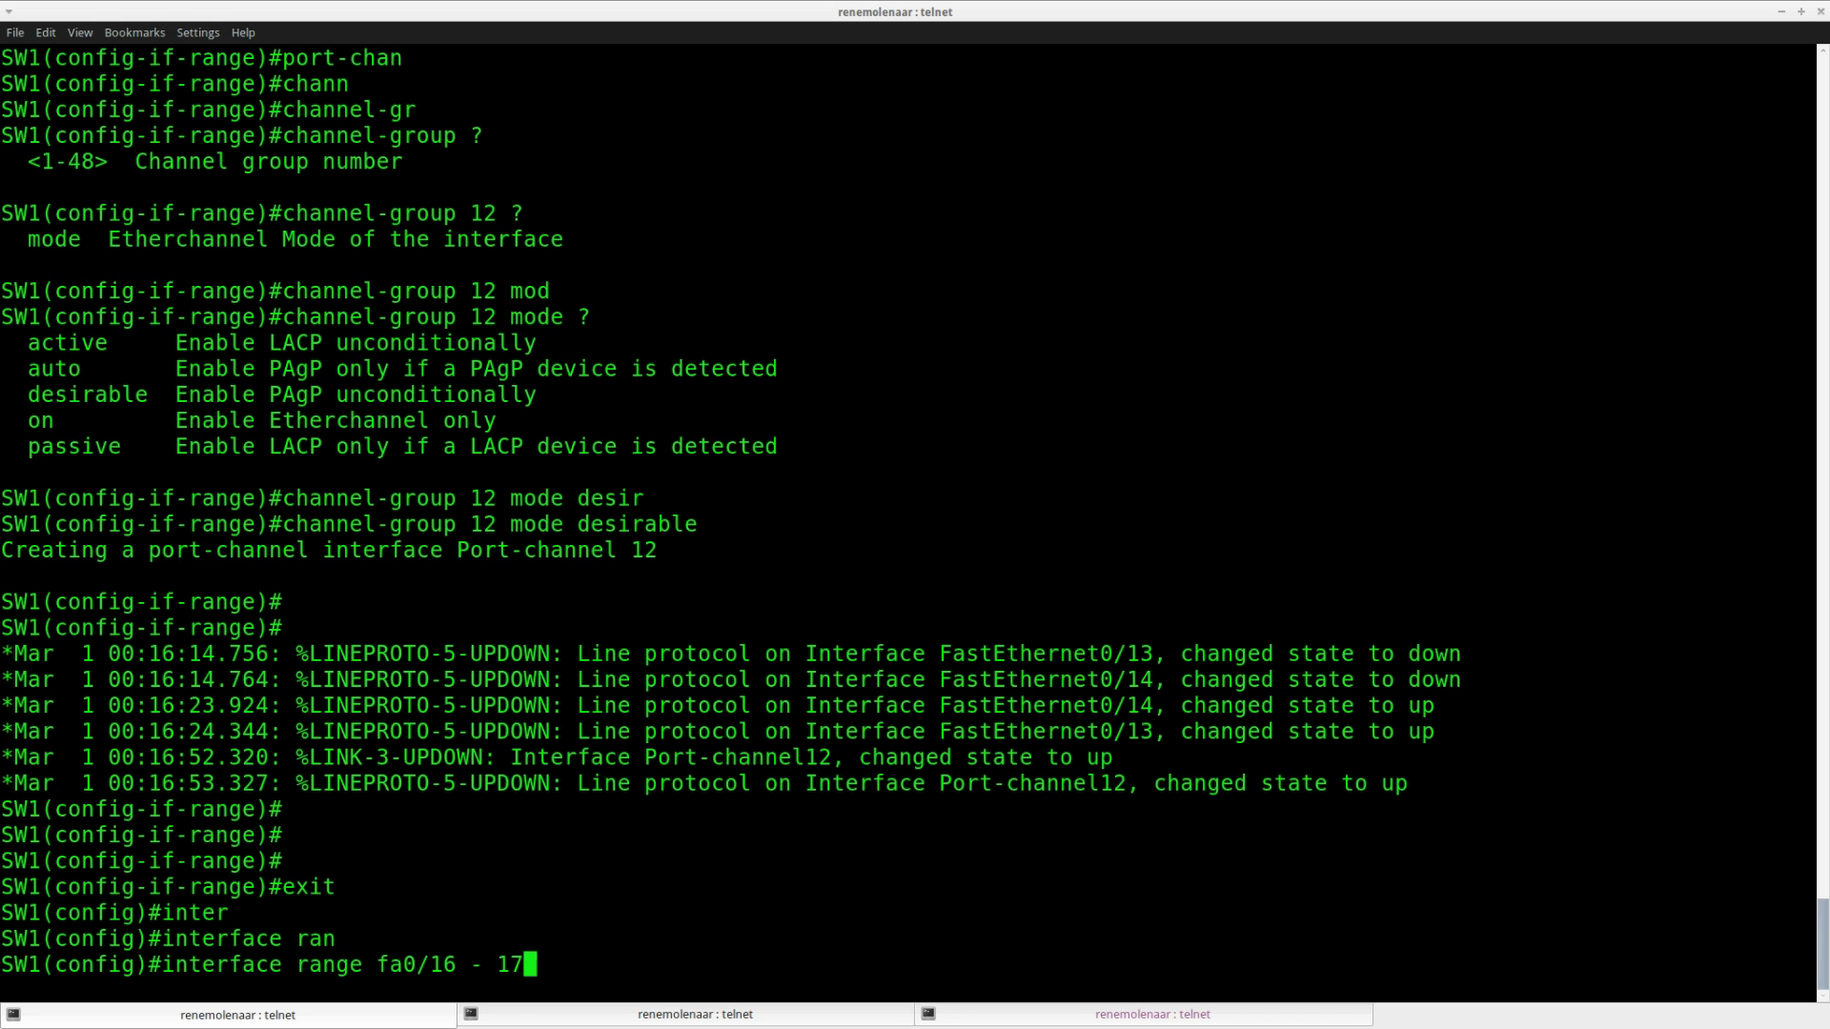
key("Return")
key("Return")
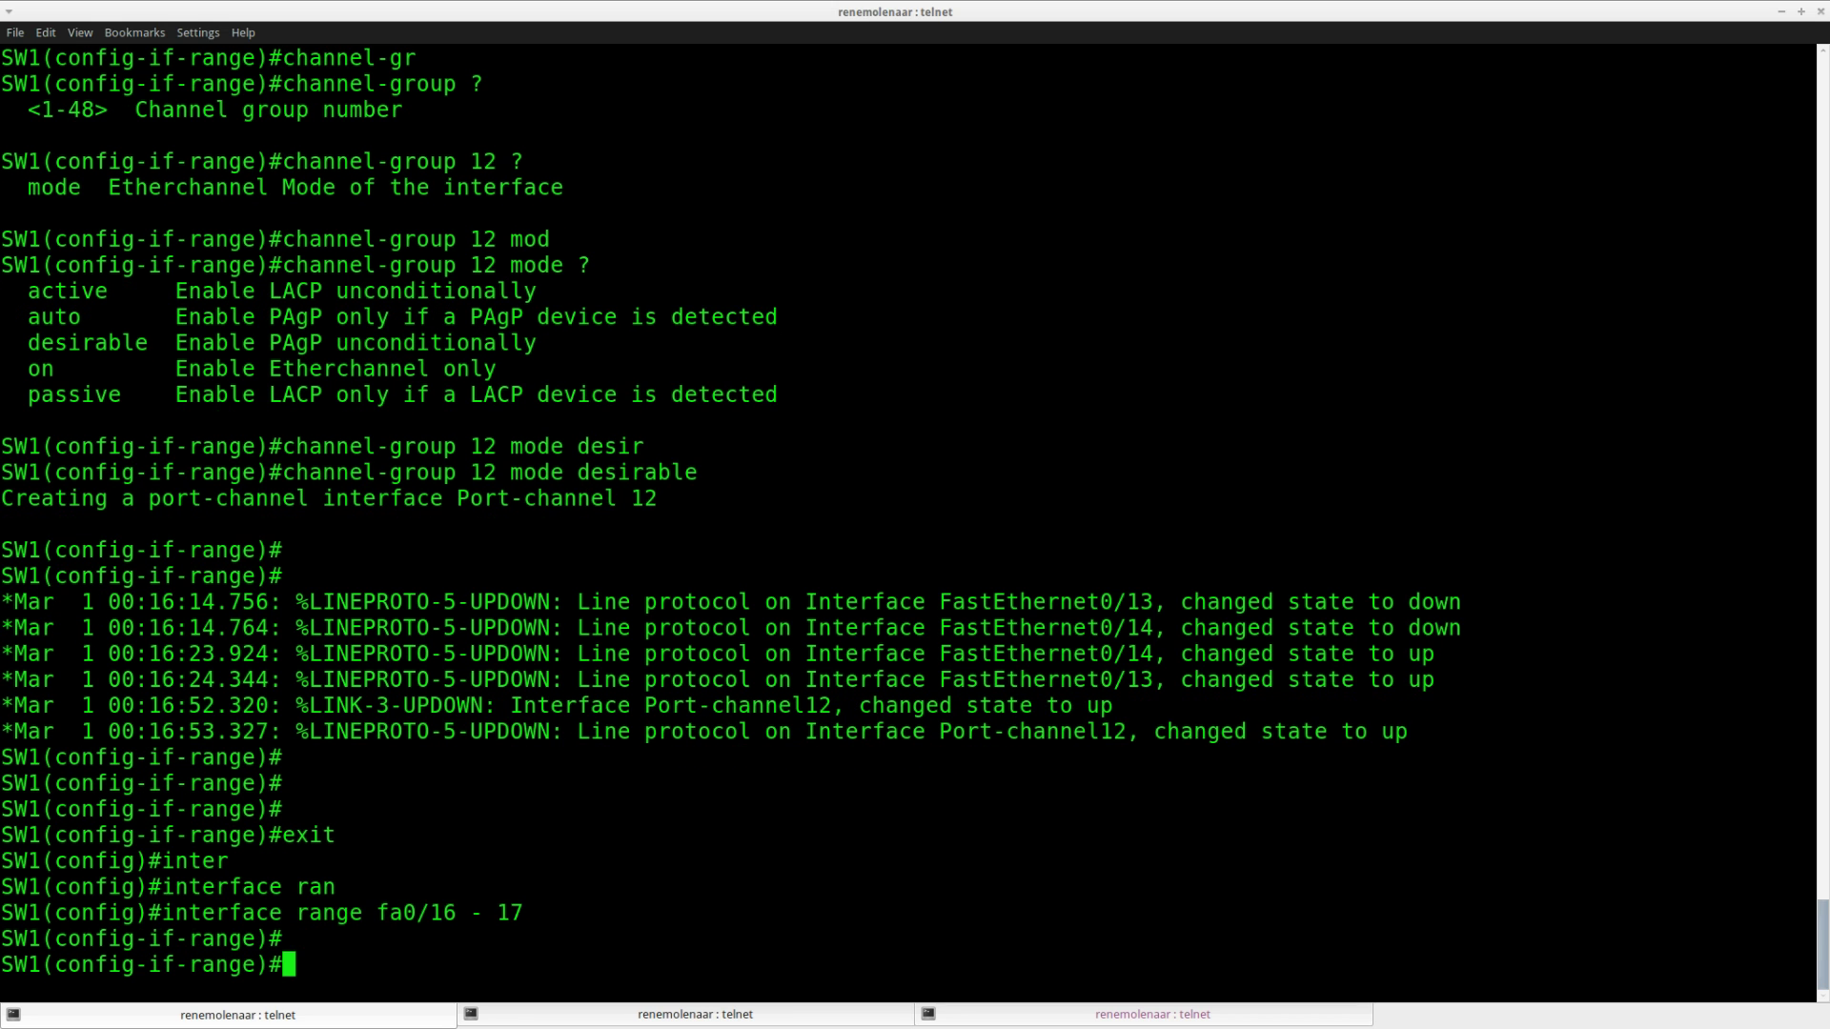
Step: Enter 'channel-group 13 mode', using ? to check the valid group numbers
type("channe")
key("Tab")
type("gr")
key("Tab")
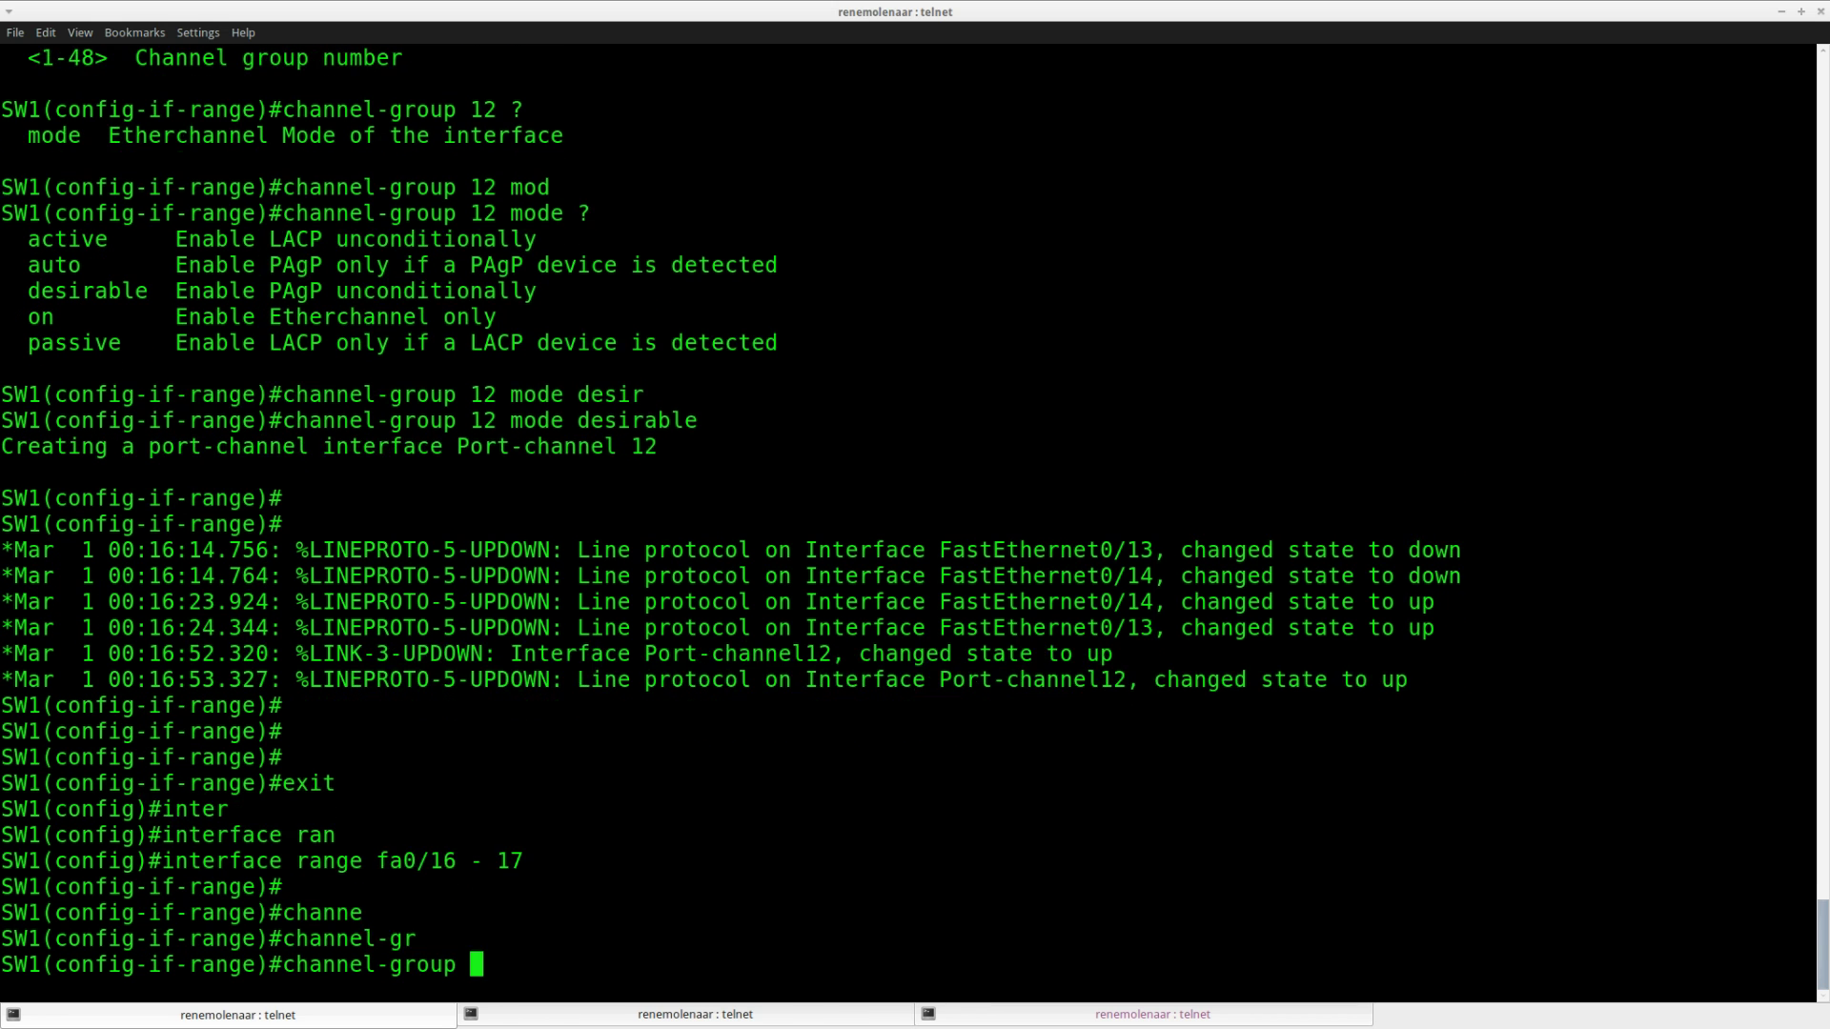
type("?")
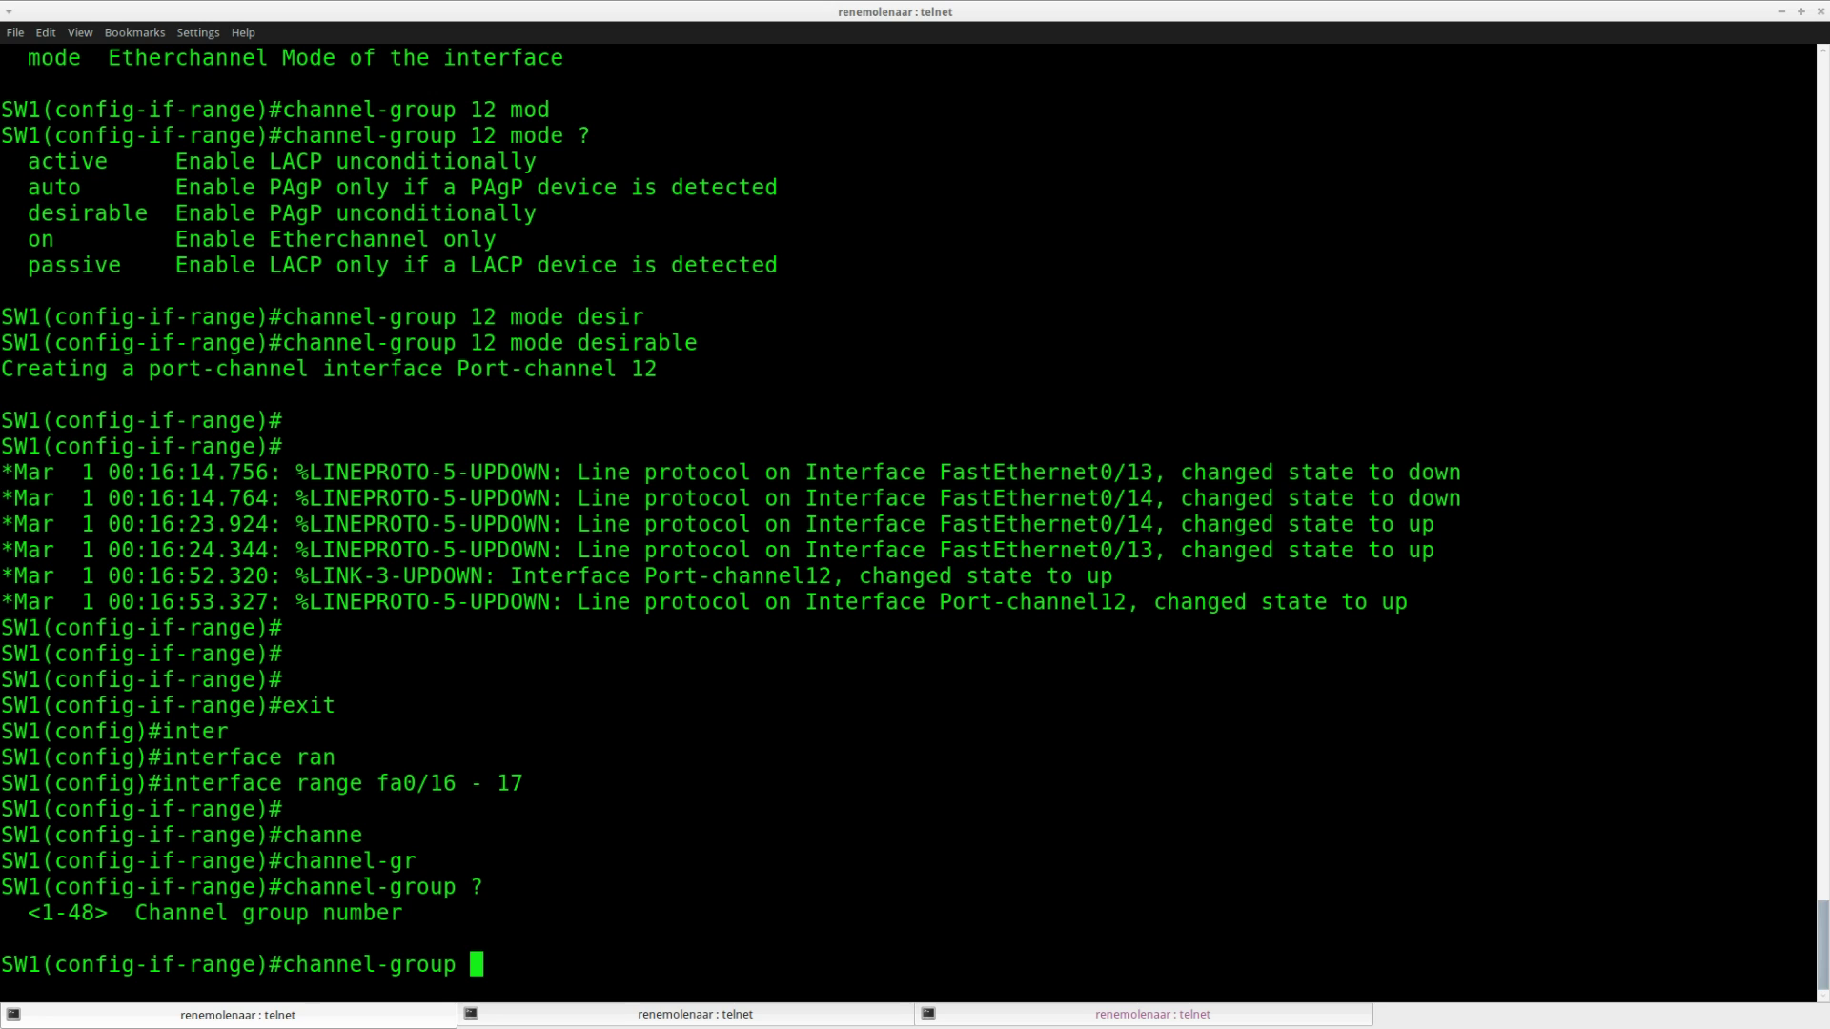
type("13")
left_click_drag(482, 965, 487, 965)
type("?")
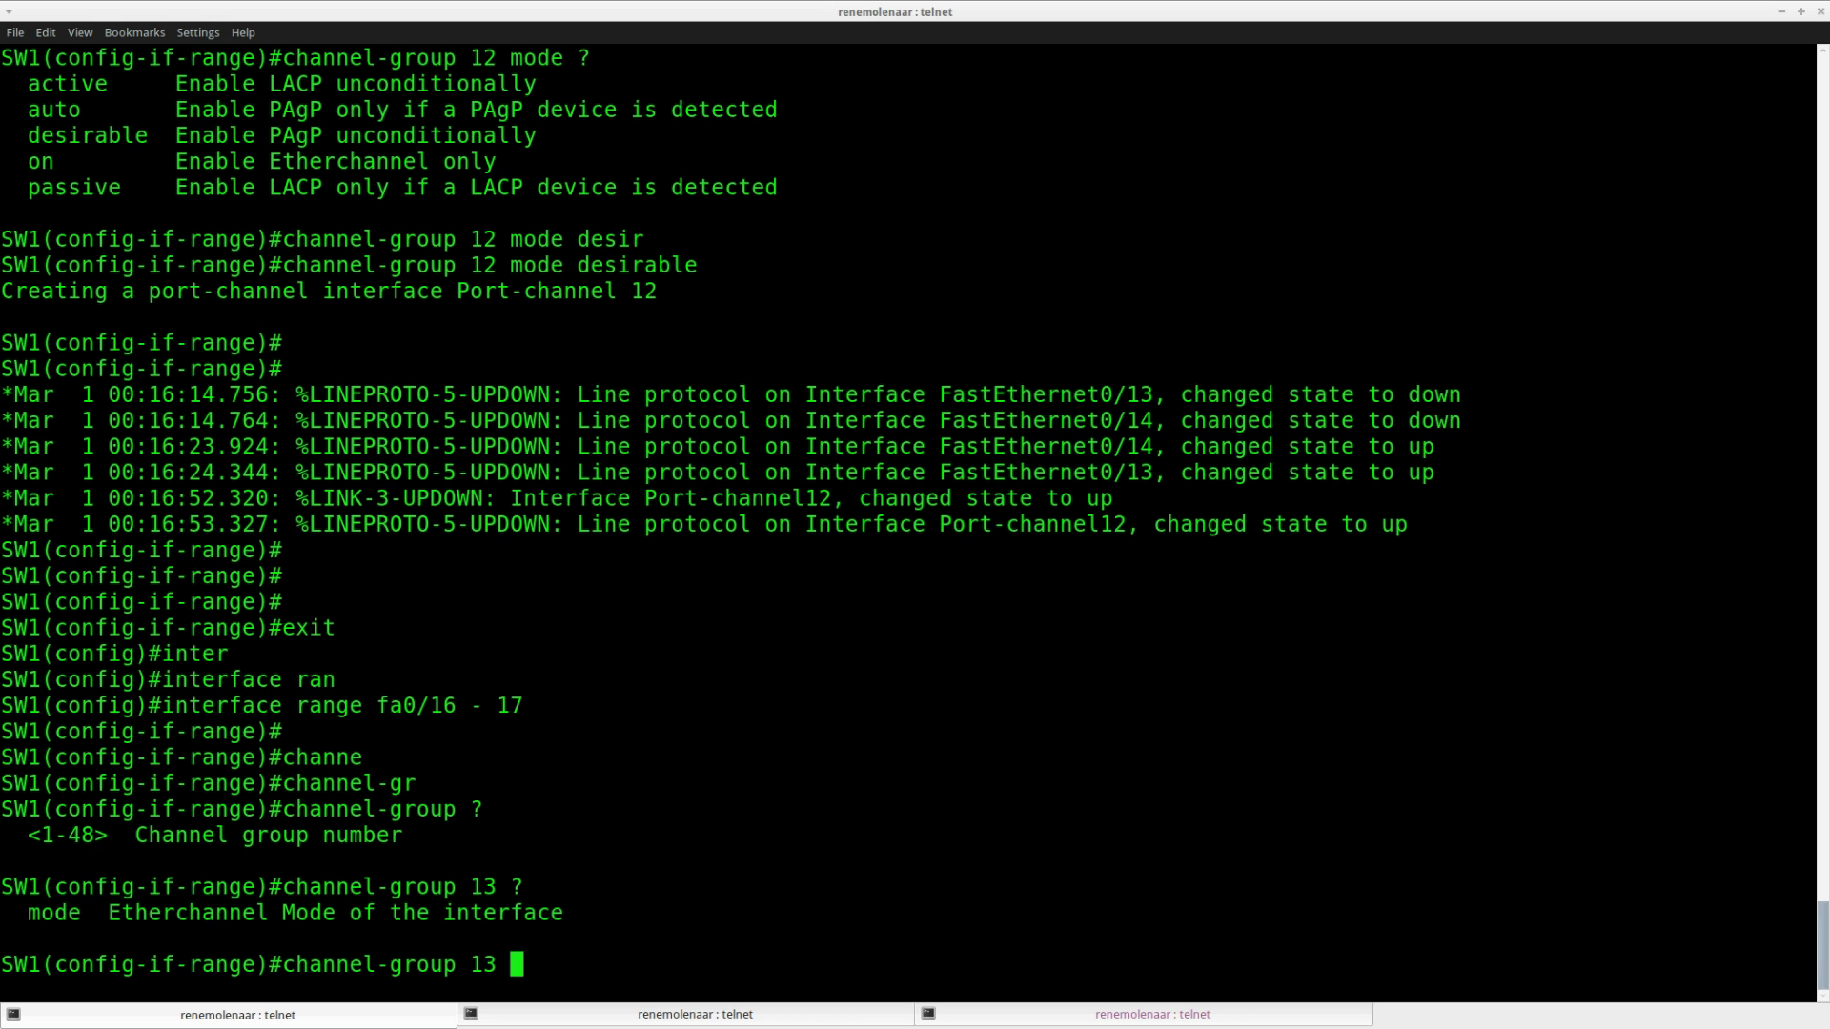
type("mod")
key("Tab")
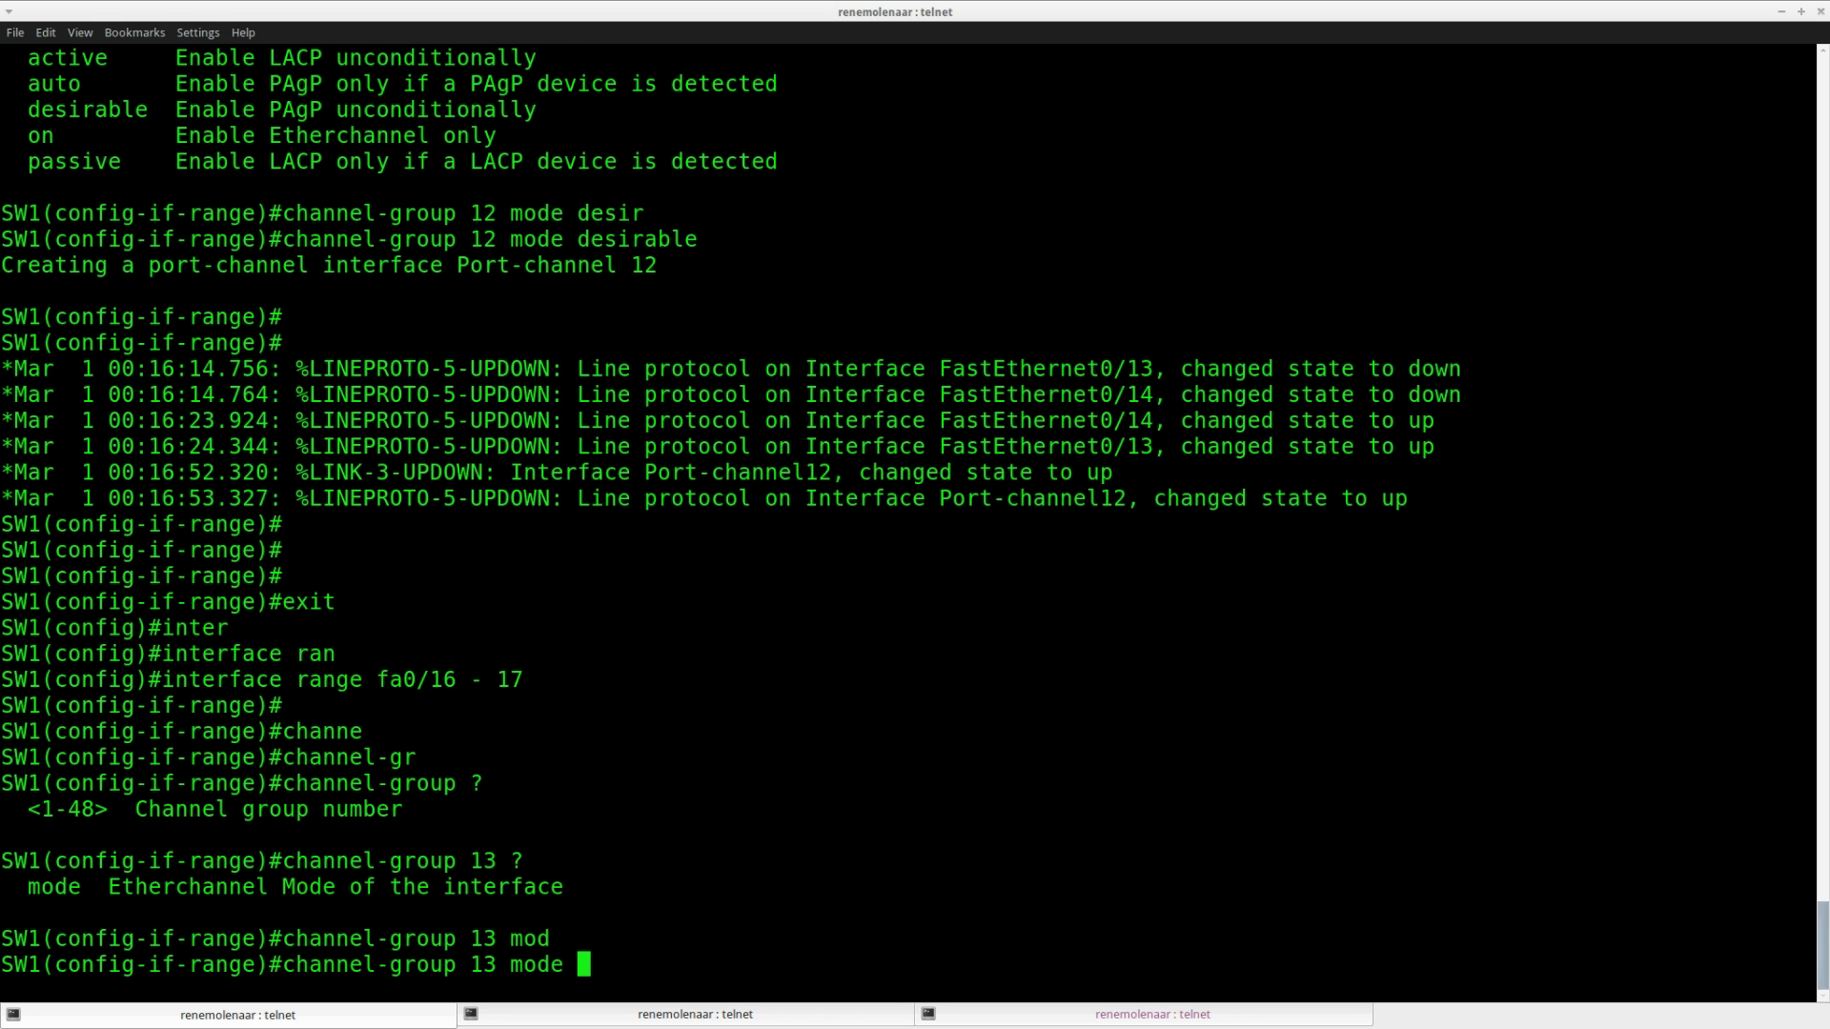
Step: Review the mode options and apply LACP active mode, creating Port-channel 13
type("?")
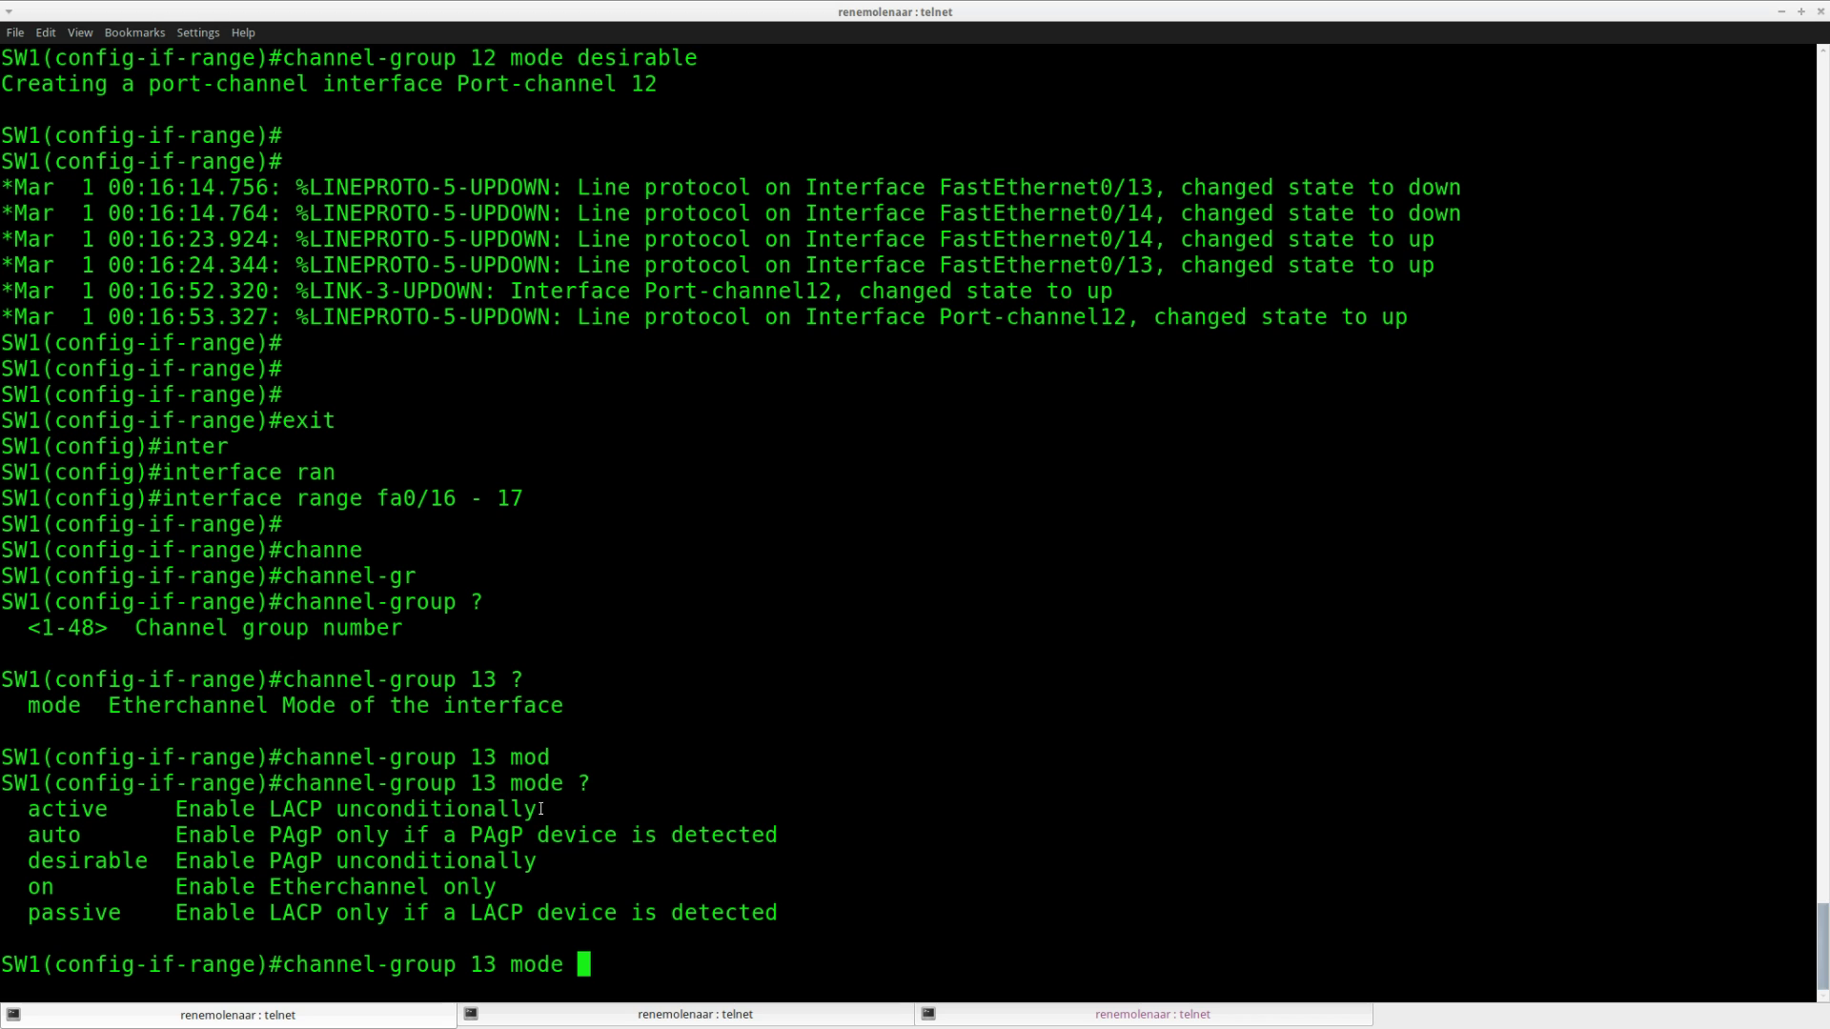
left_click_drag(540, 809, 26, 809)
left_click(183, 818)
left_click_drag(175, 809, 538, 808)
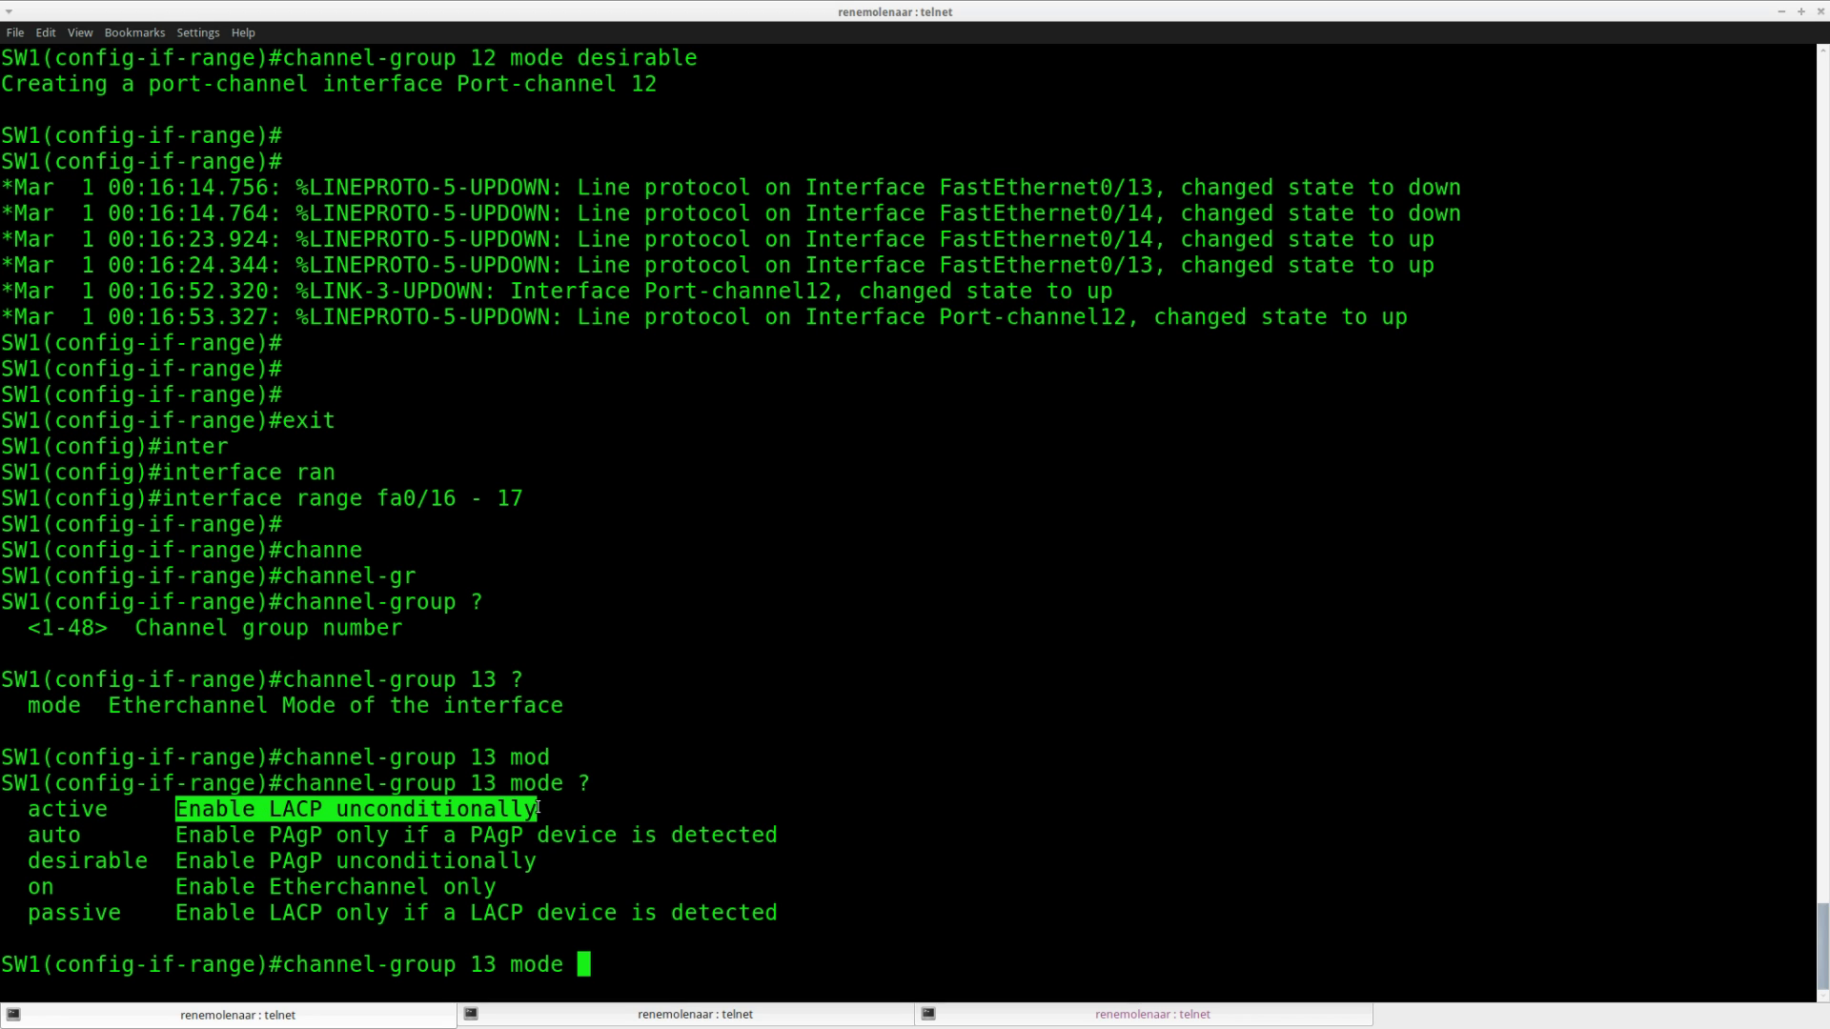
left_click(621, 906)
type("act")
key("Tab")
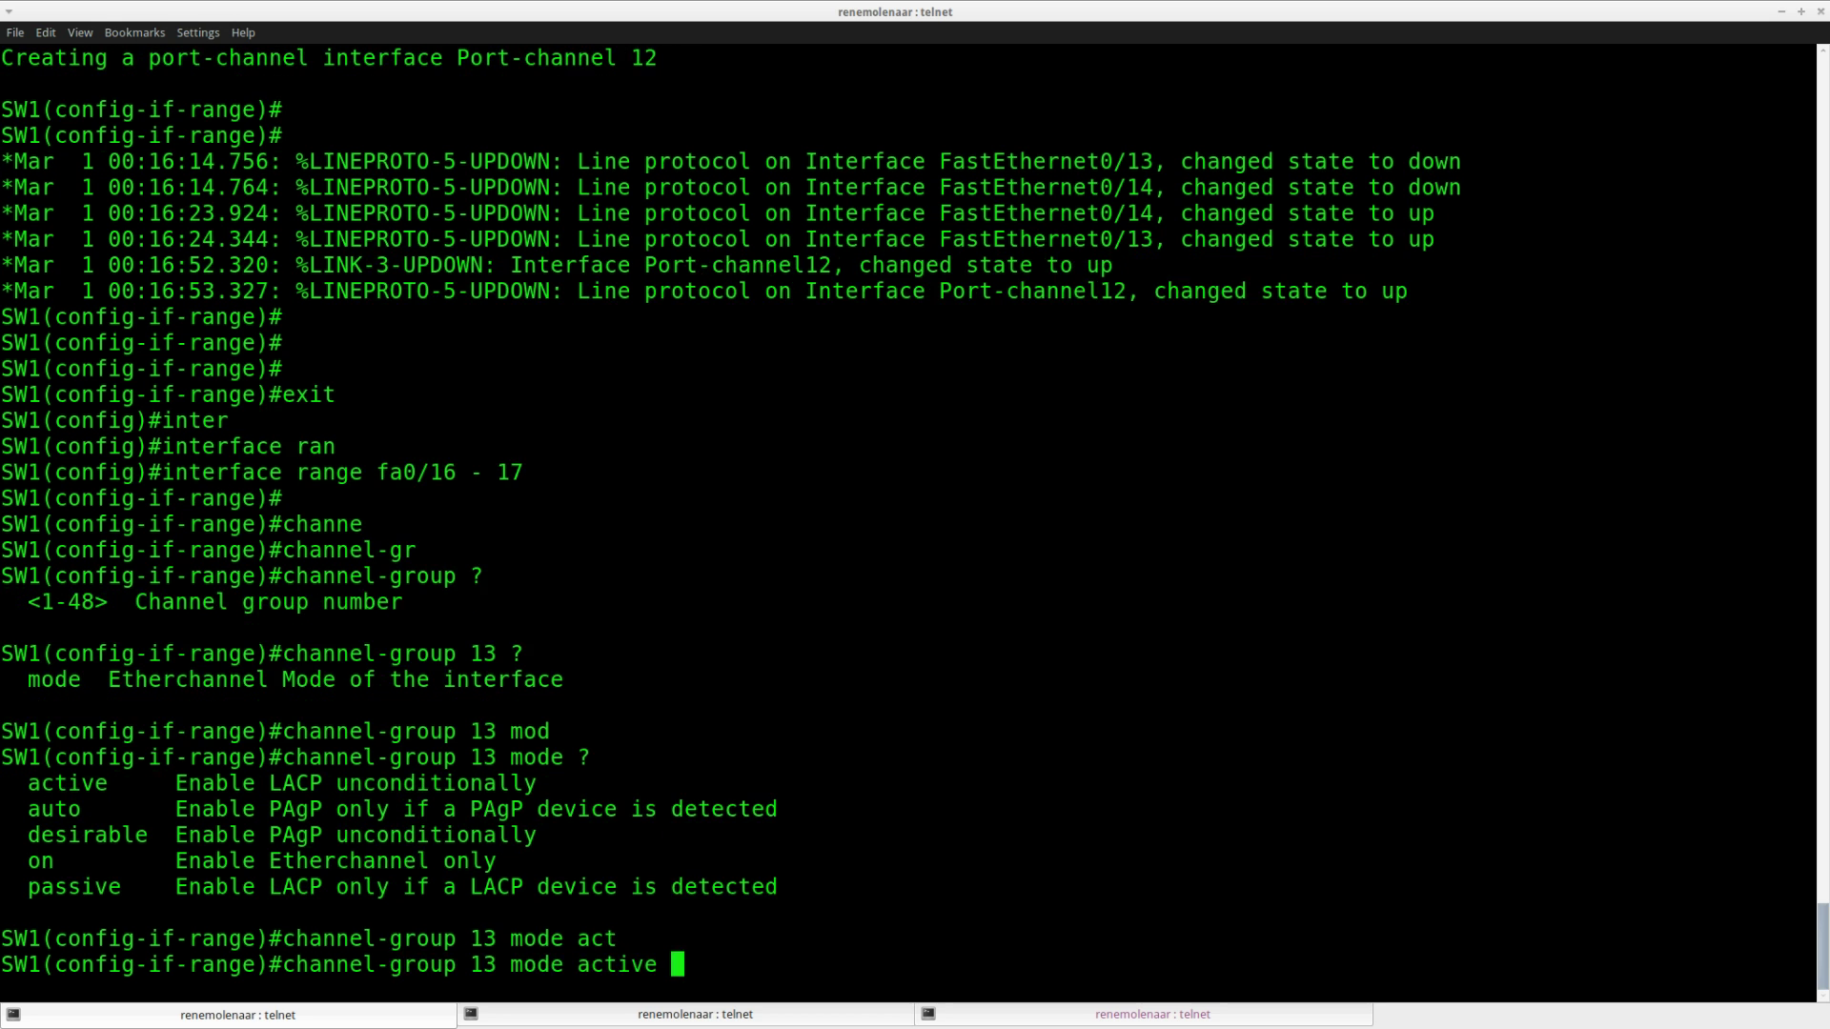
key("Return")
key("Return")
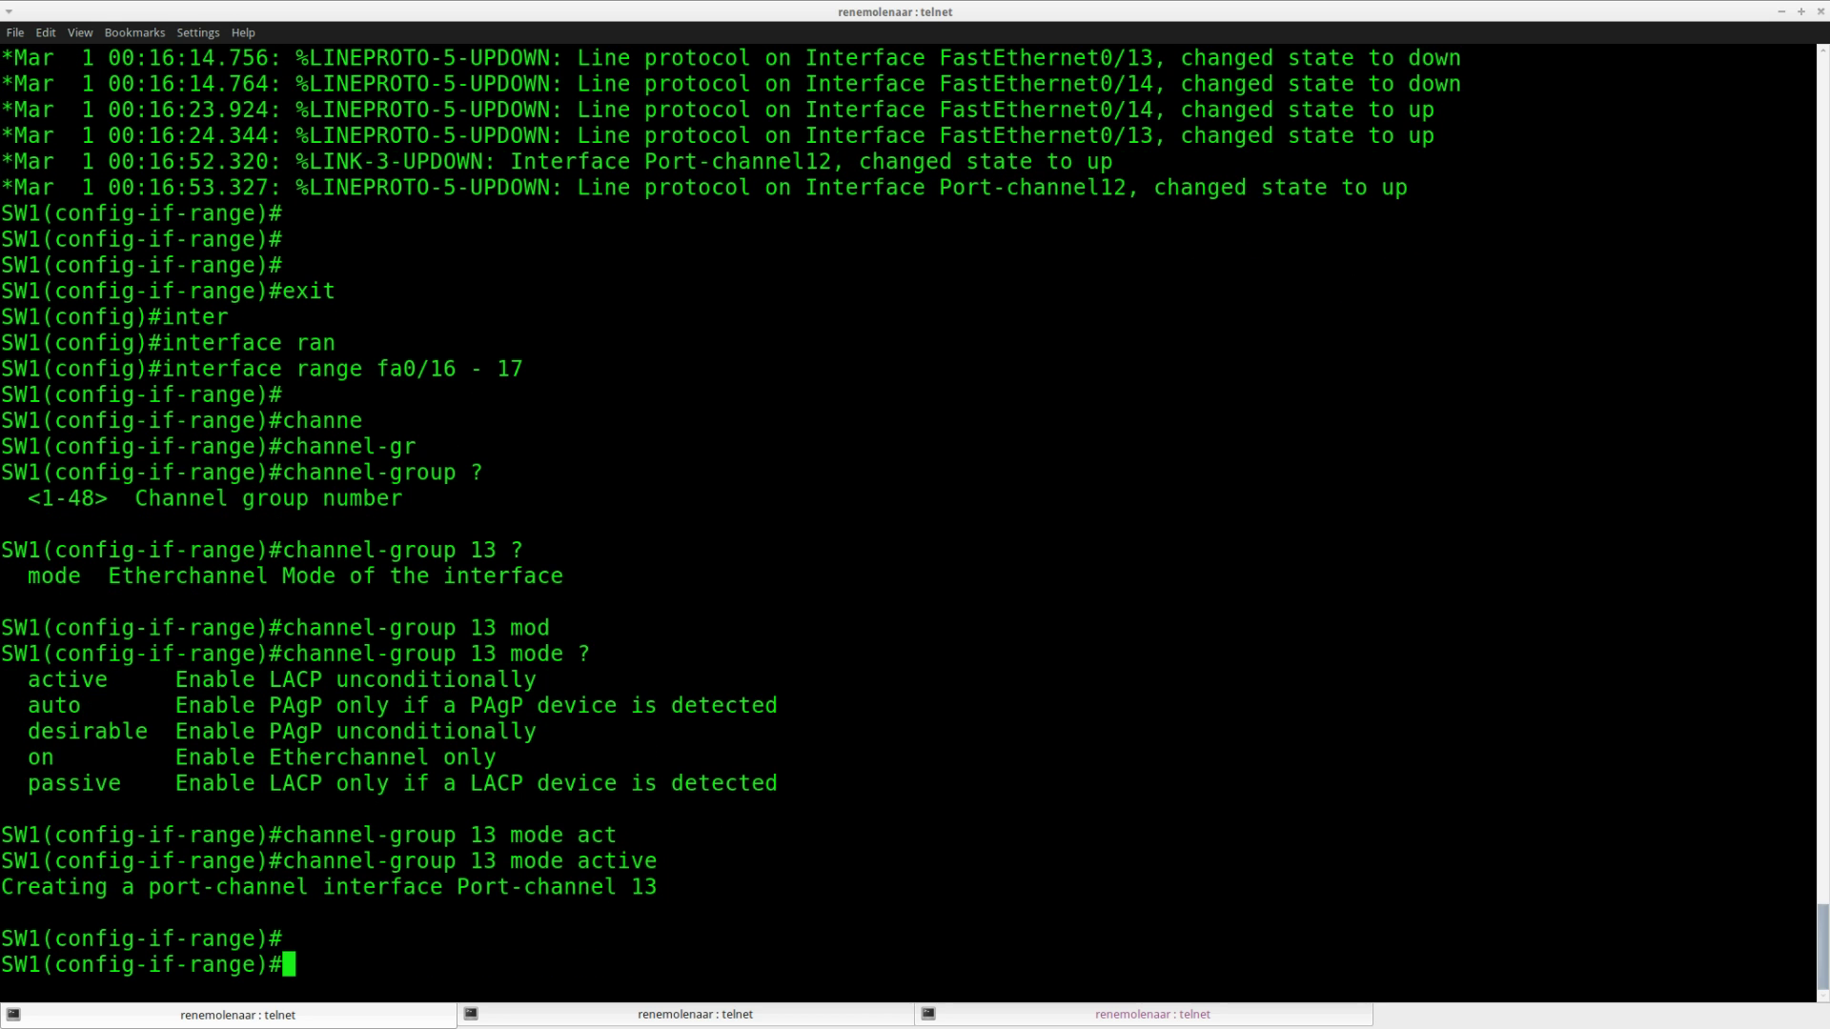
key("alt+Tab")
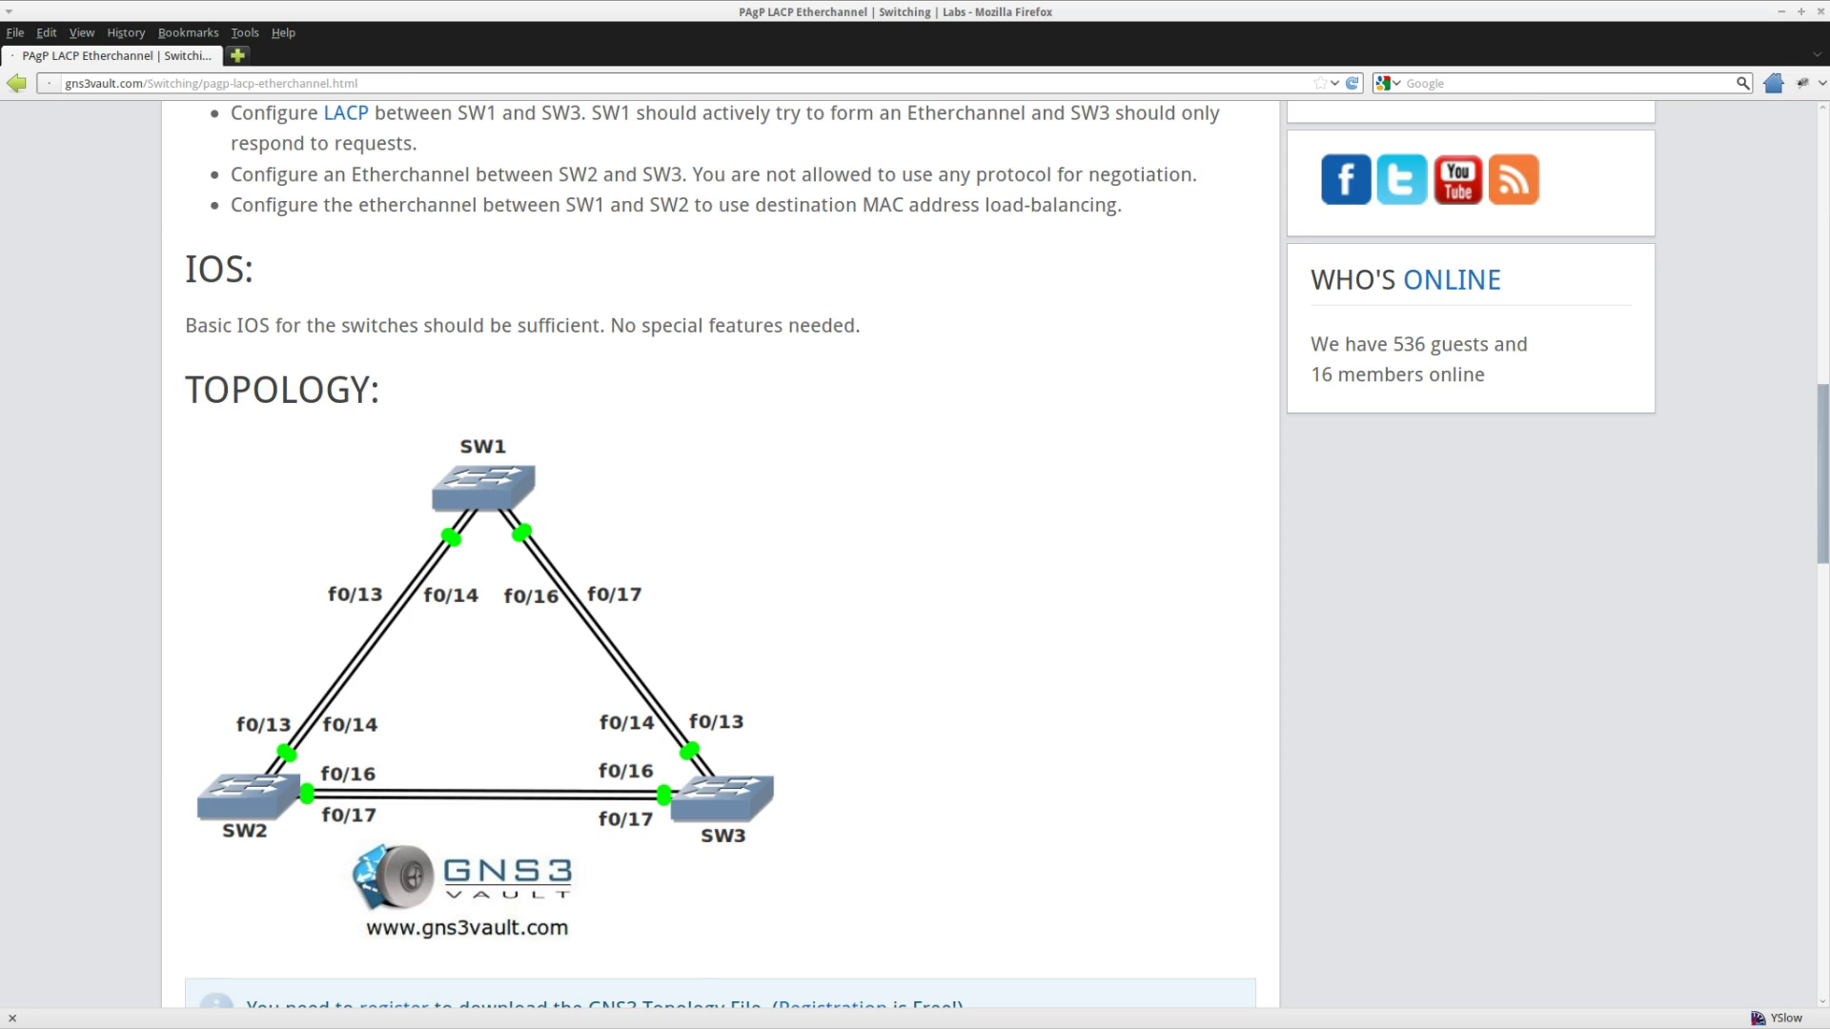
Step: On SW3's console session, run enable and enter global configuration mode
key("alt+Tab")
left_click(1106, 1020)
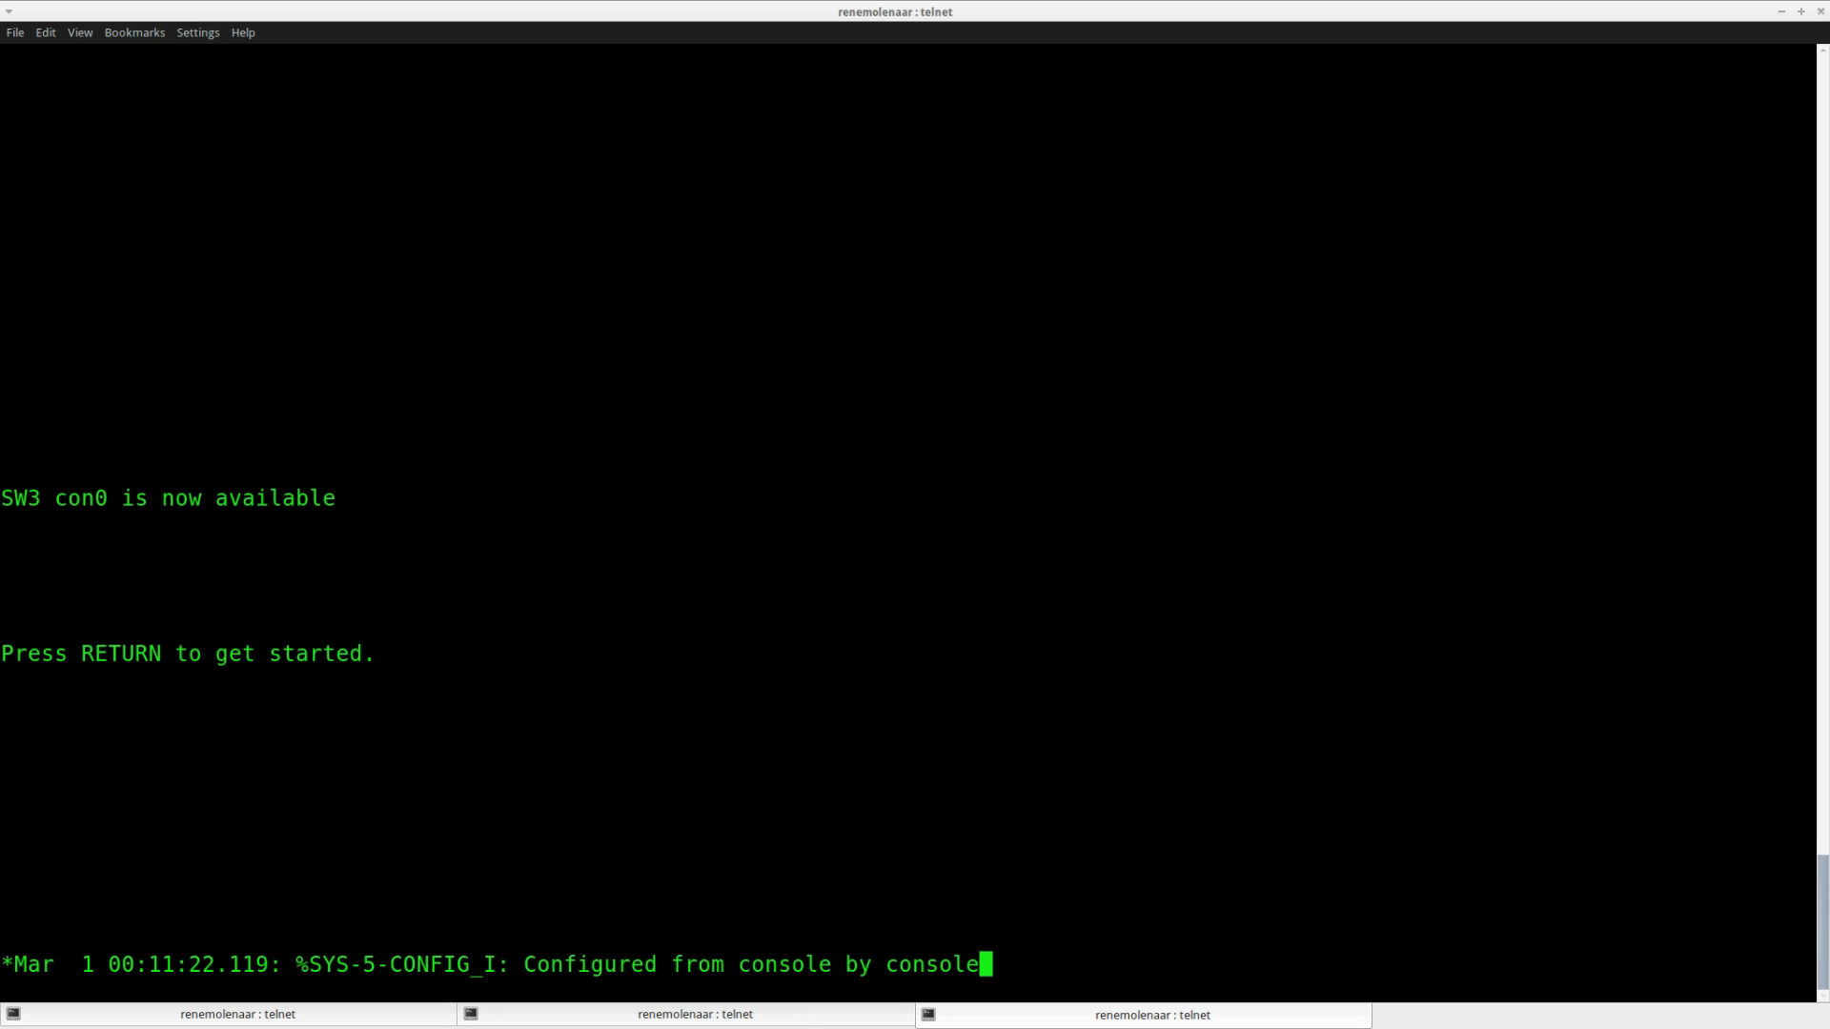
key("Return")
key("Return")
key("Return")
key("Return")
type("ena")
key("Return")
type("conf t")
key("Return")
Step: Select interface range Fa0/13 - 14 on SW3
type("inter")
key("Tab")
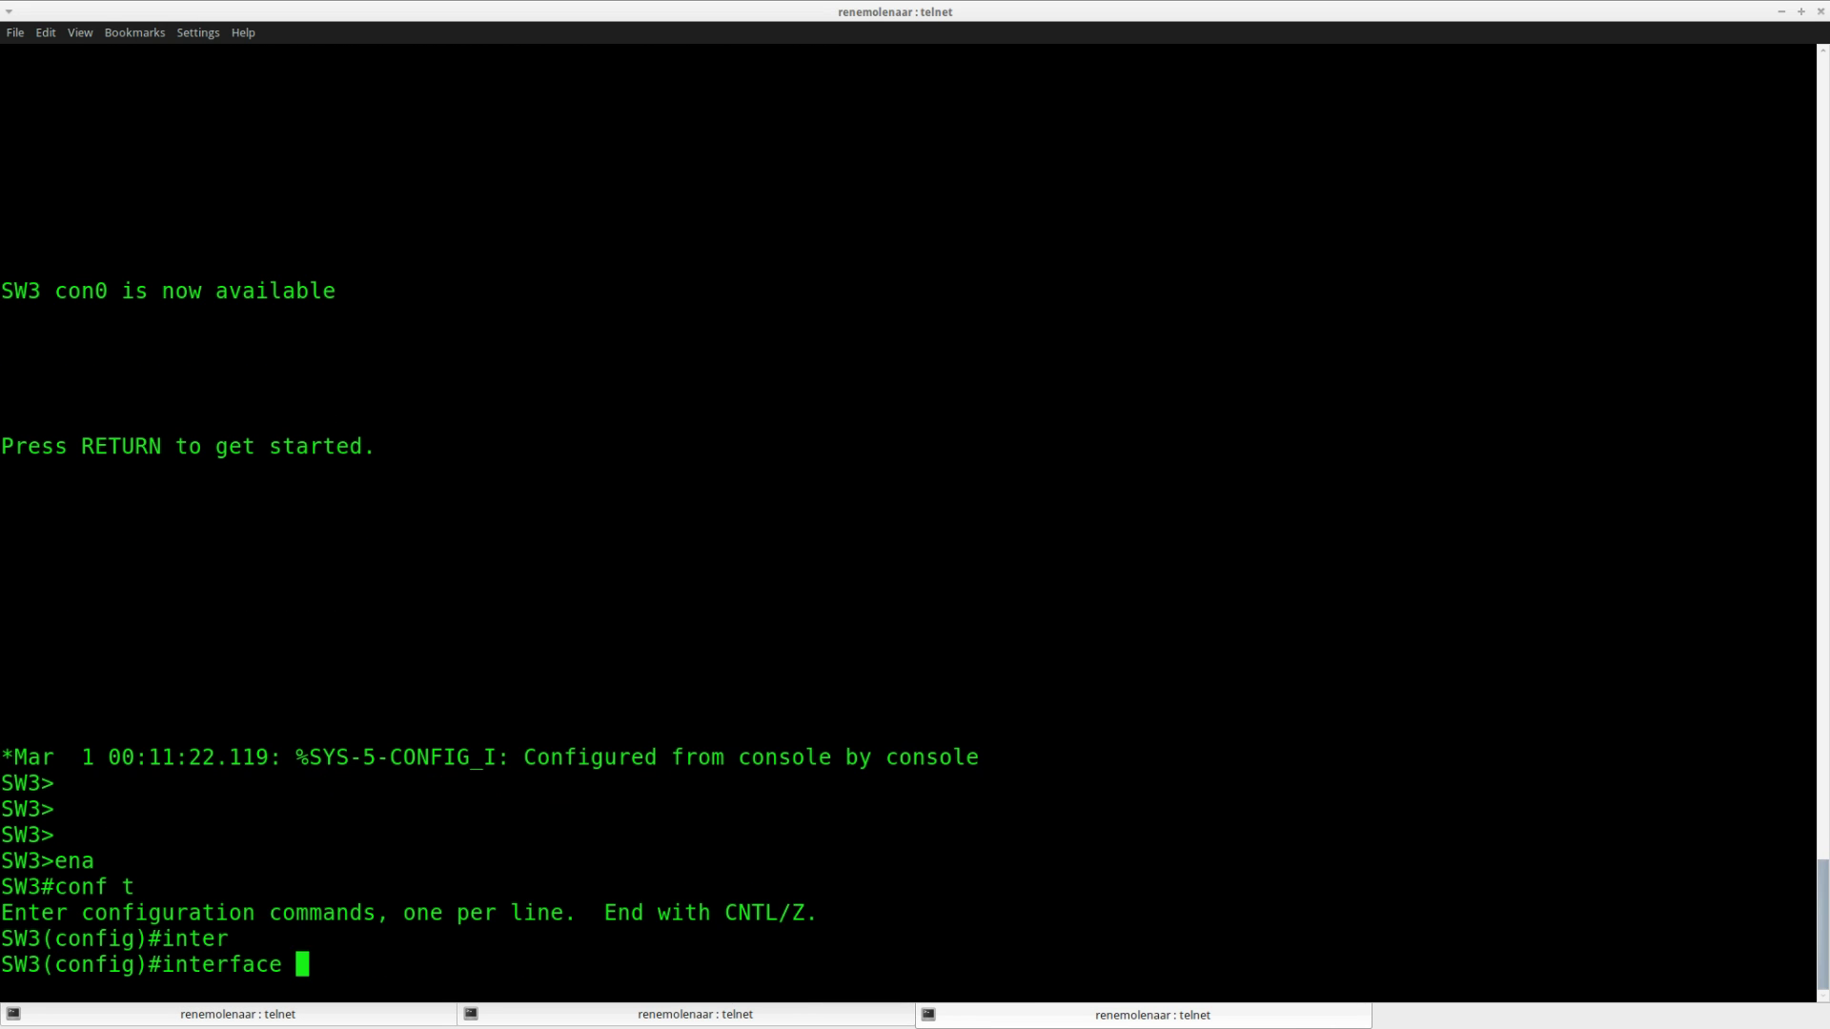
type("ran")
key("Tab")
type("fa0/13 - 14")
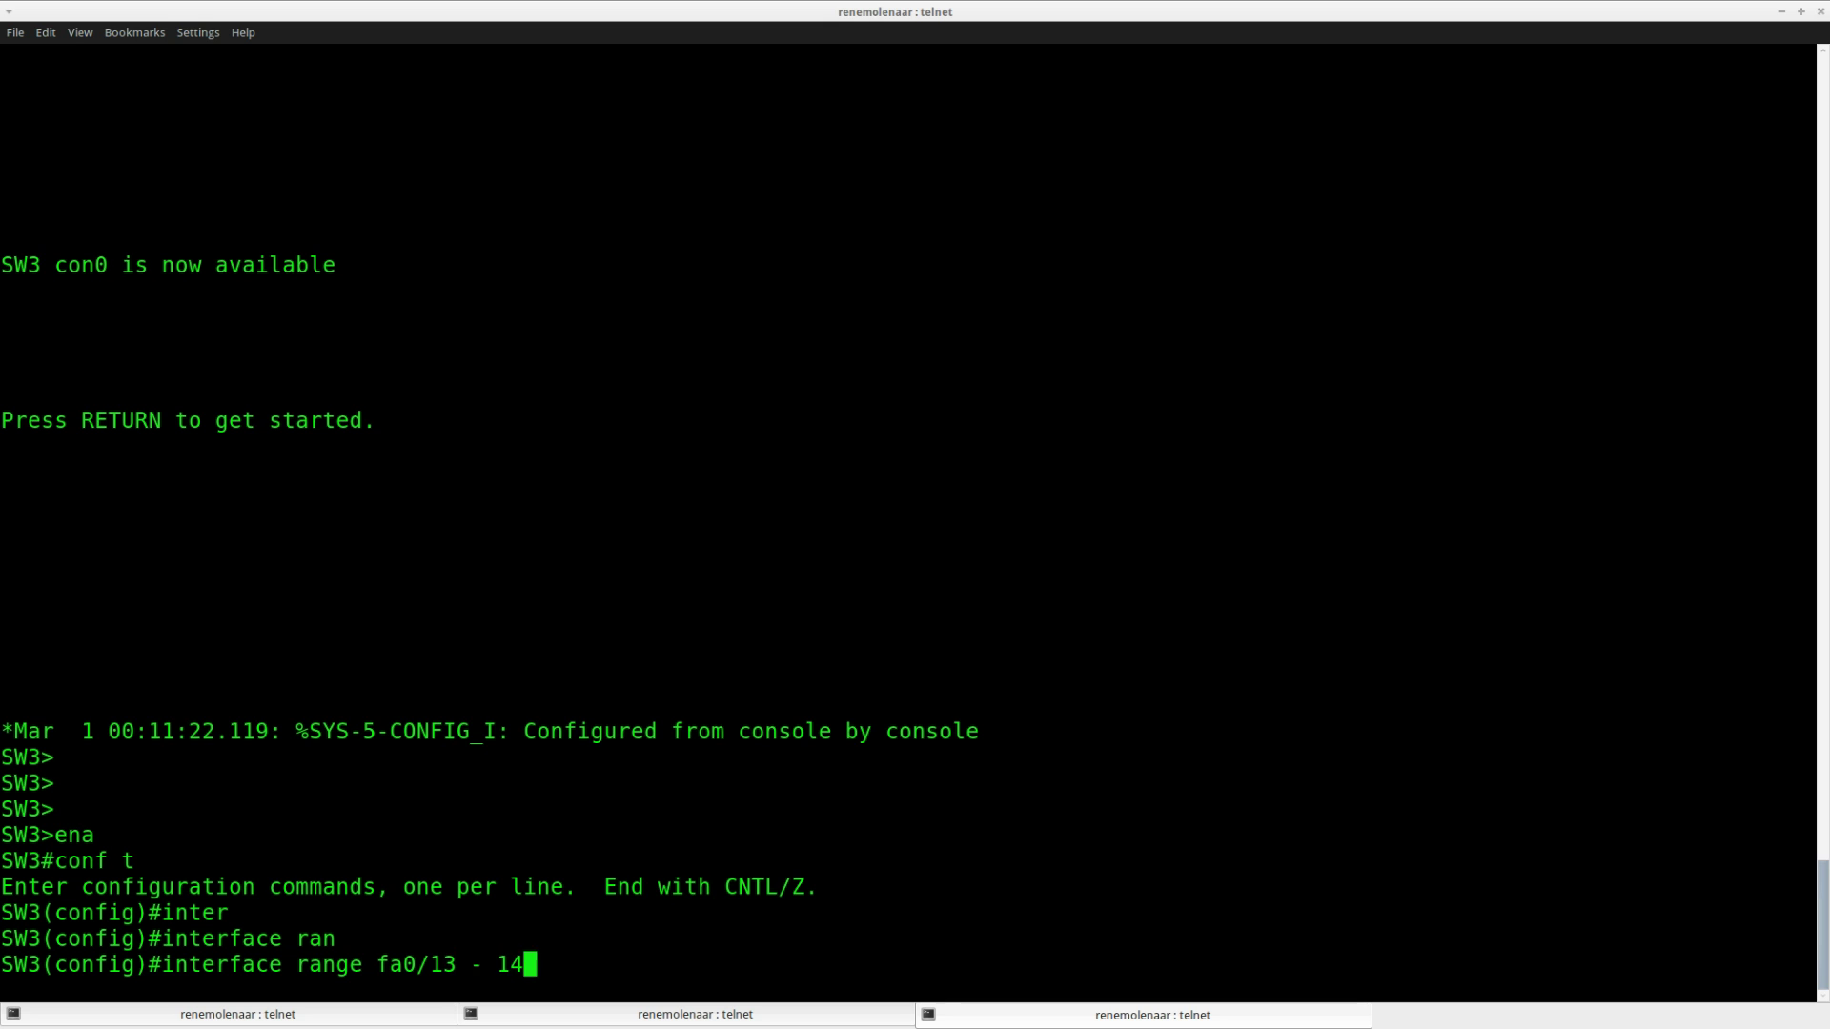
key("Return")
Step: Type 'channel-group 13 mode' and list the available mode options with ?
type("chann")
key("Tab")
type("gr")
key("Tab")
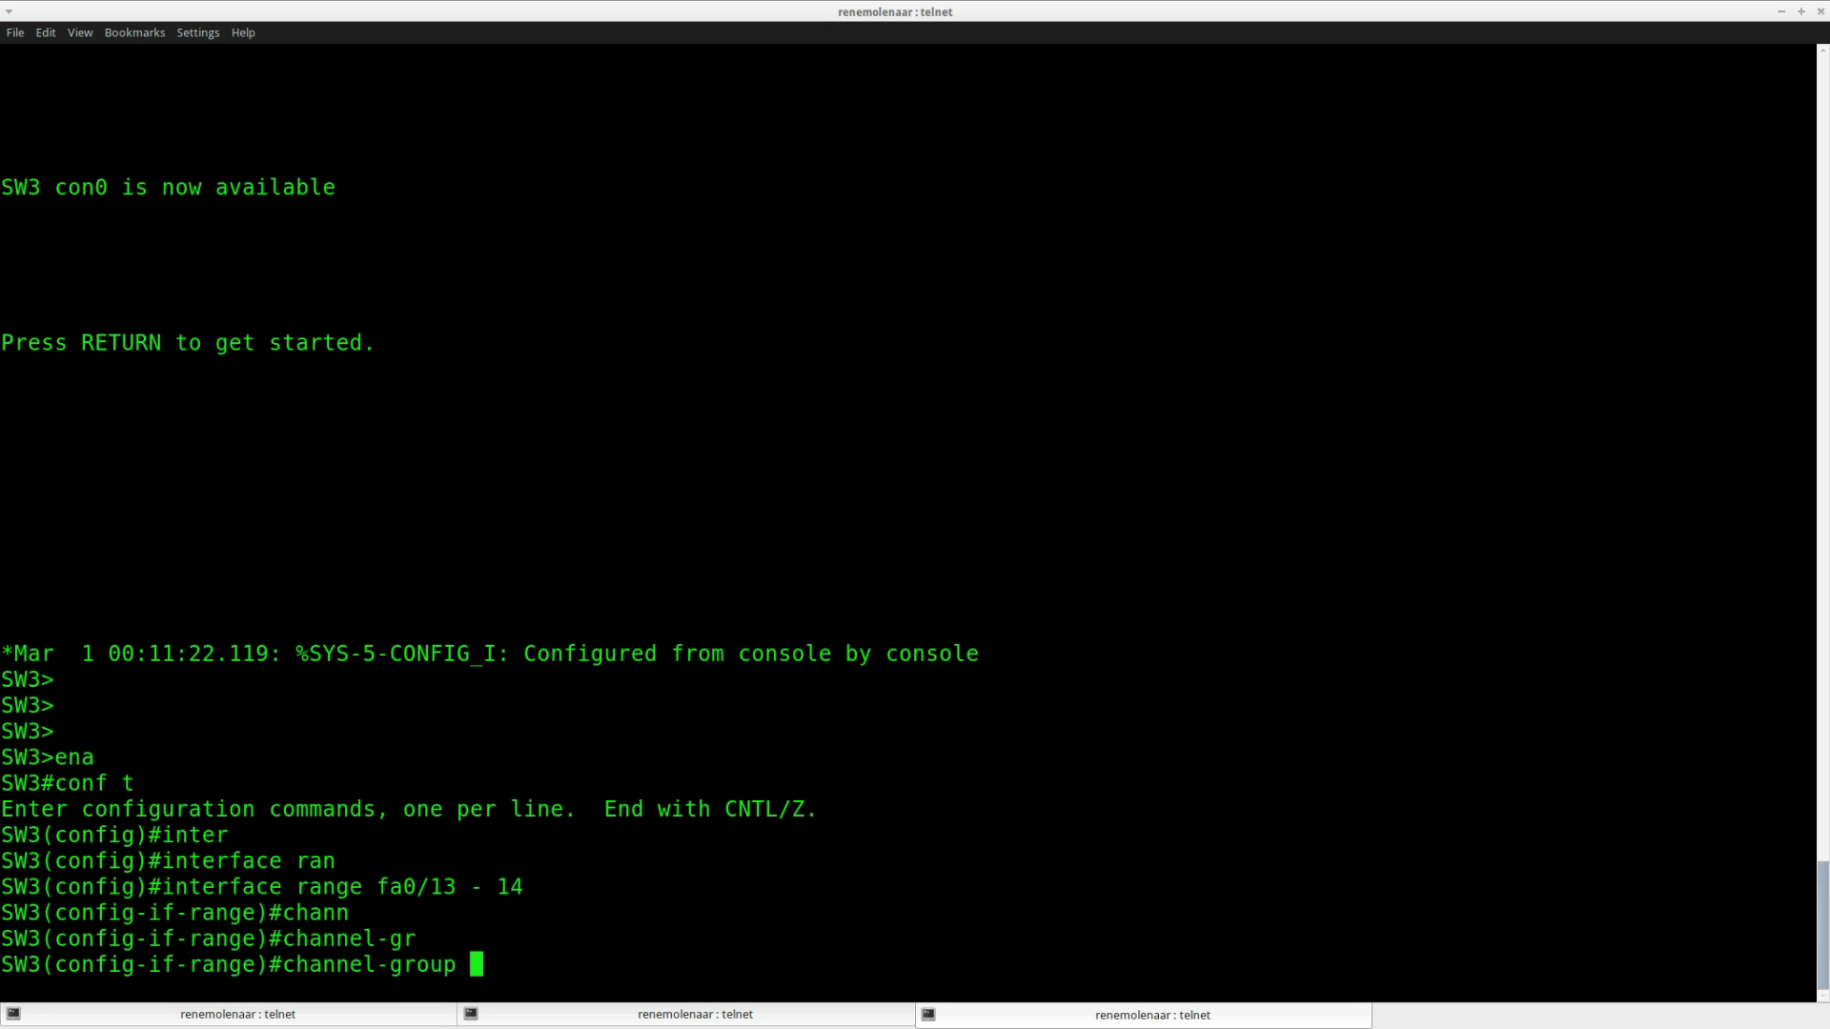
type("13 mod")
key("Tab")
type("?")
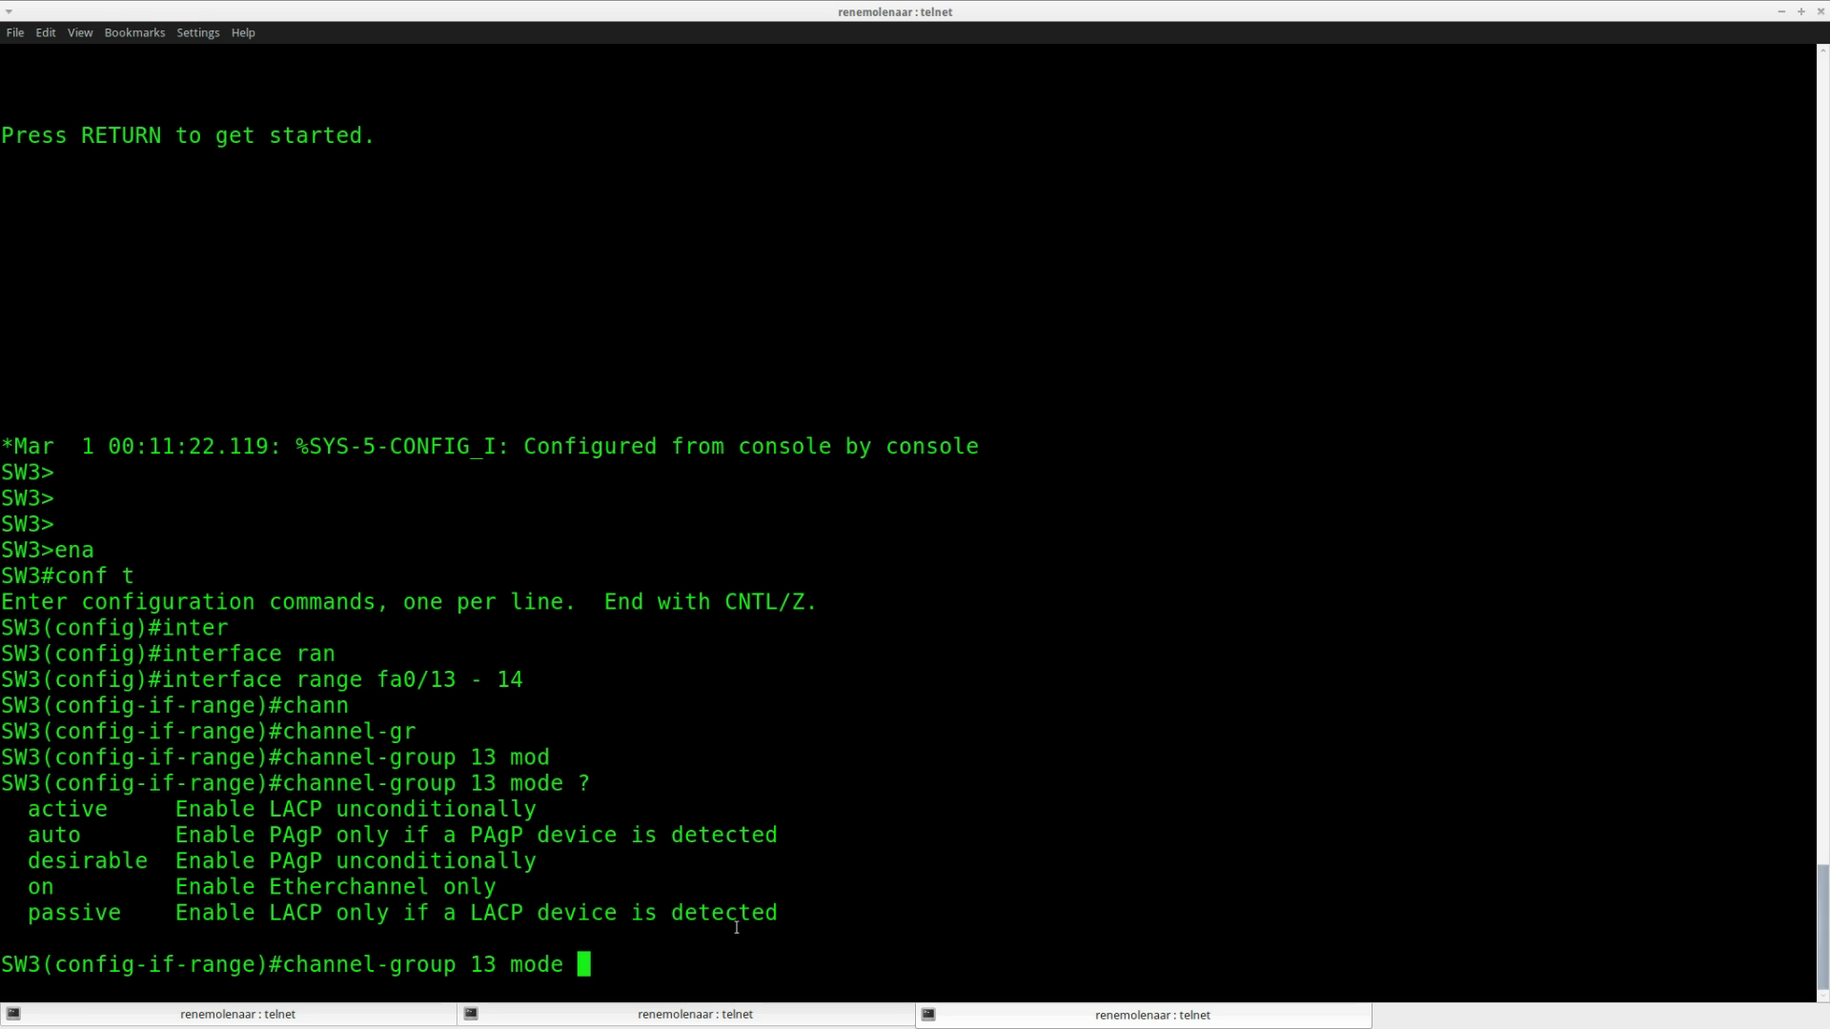
Step: Review the passive LACP description and apply 'channel-group 13 mode passive'
left_click_drag(777, 913, 27, 913)
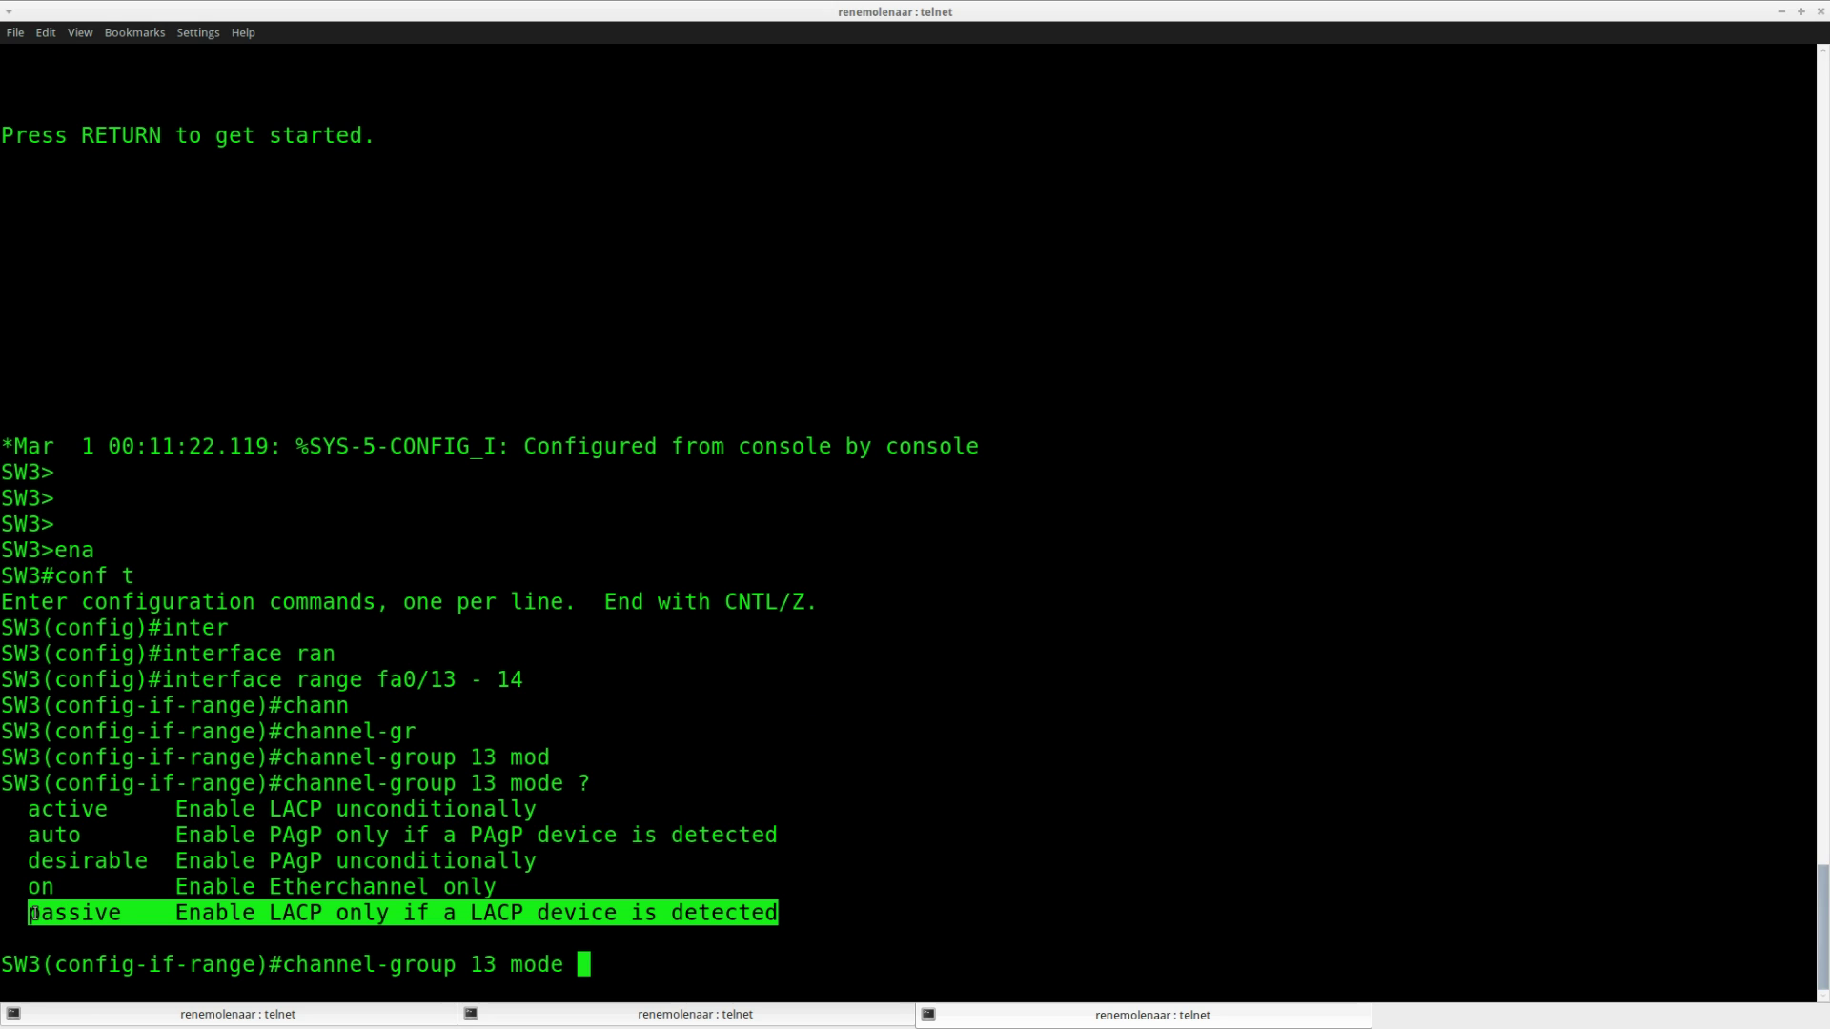
left_click(292, 957)
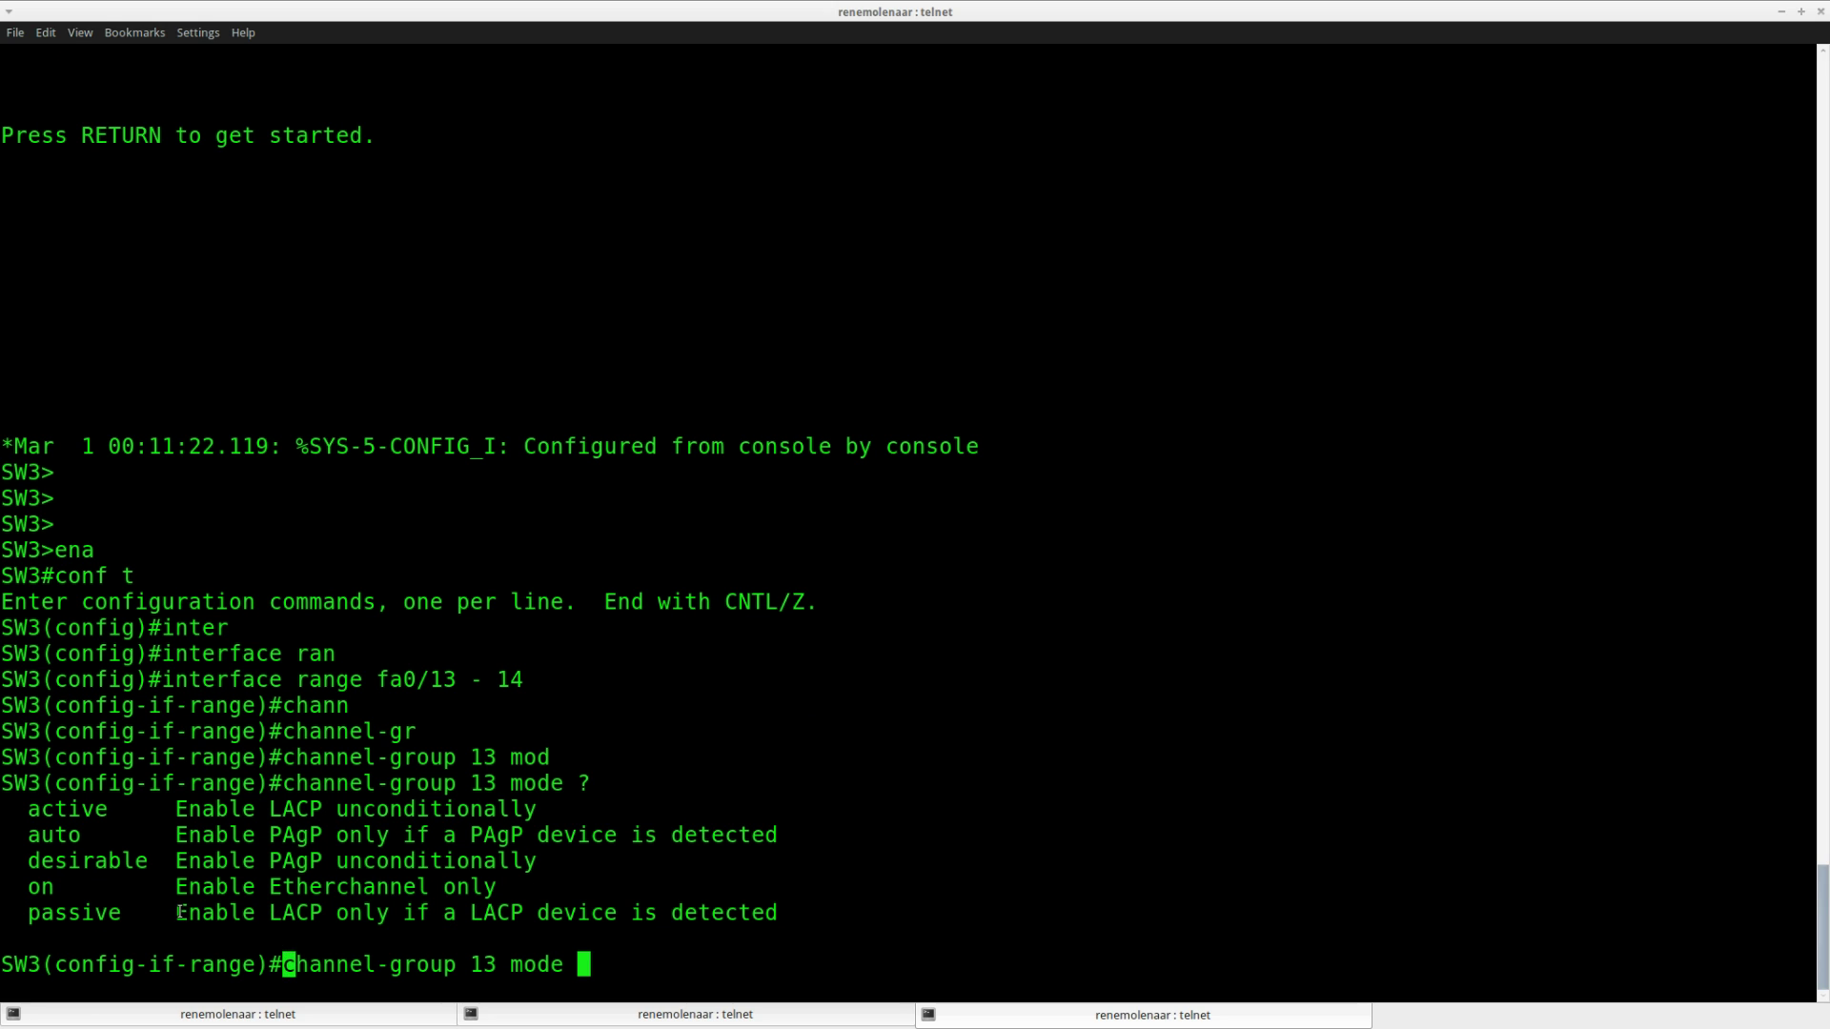
left_click_drag(177, 913, 771, 913)
left_click(768, 931)
type("pass")
key("Tab")
key("Return")
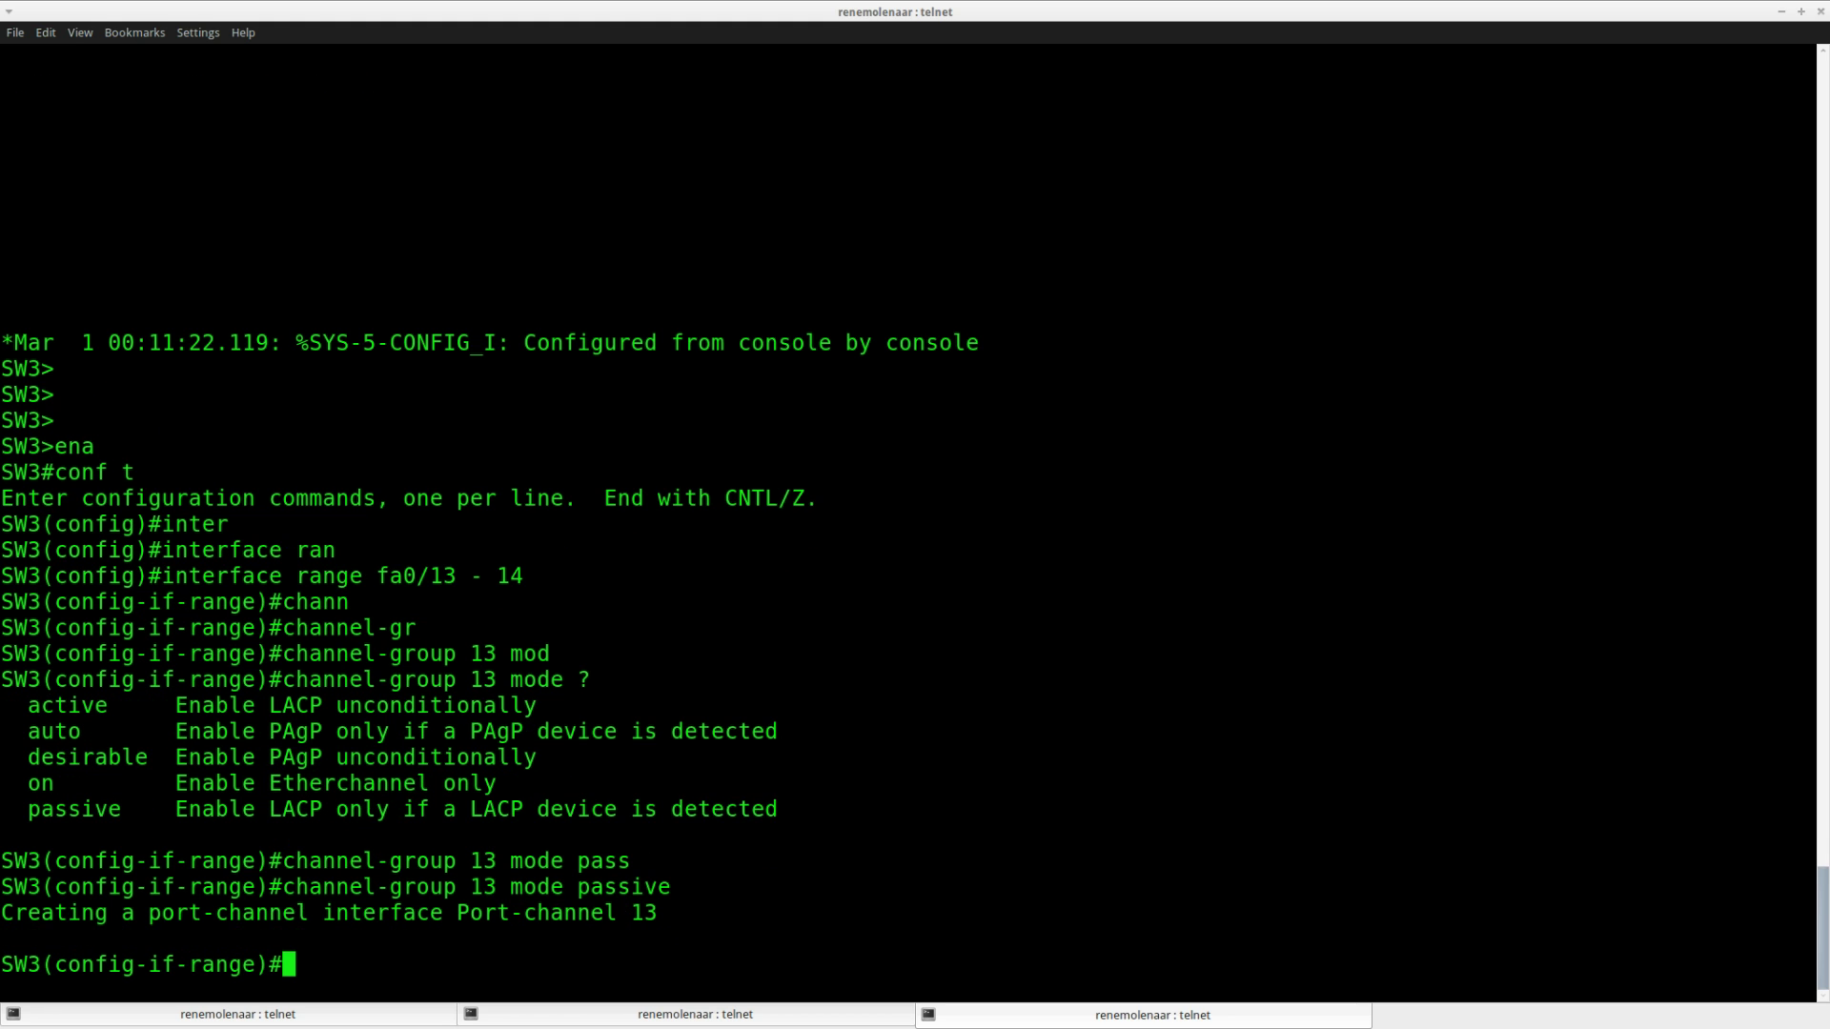
key("Return")
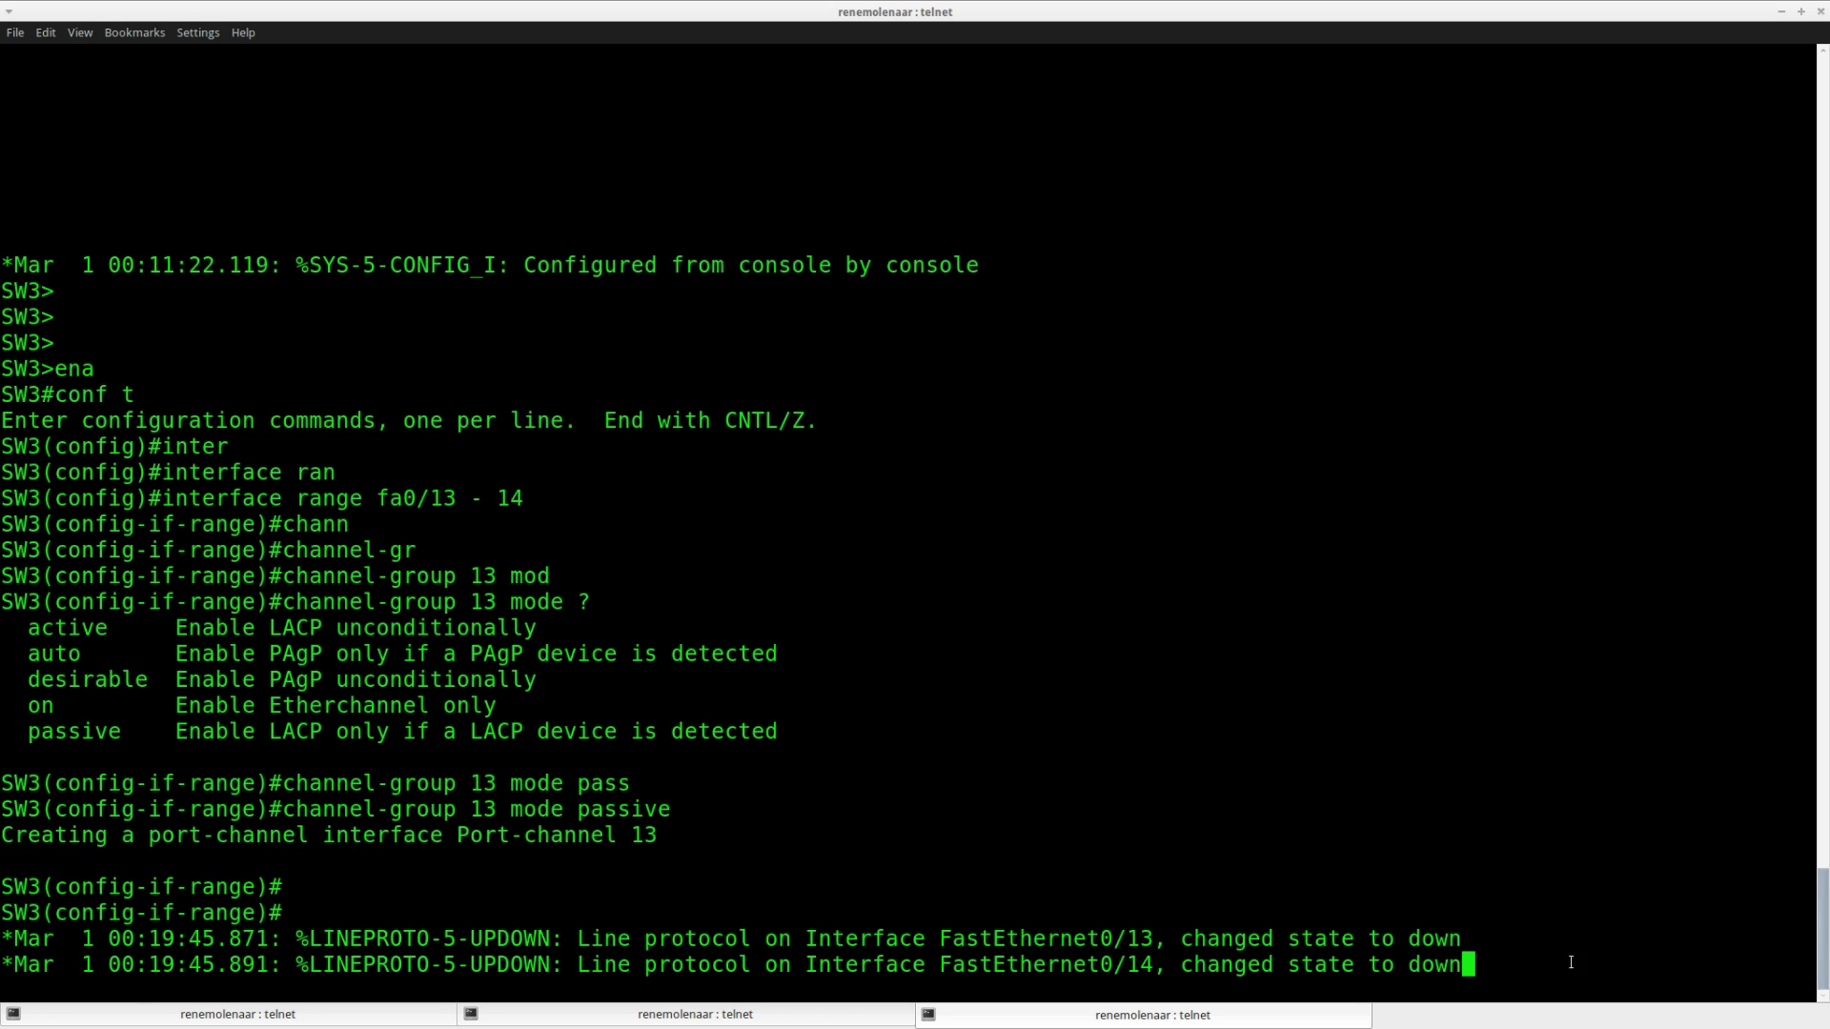
Step: Note the ports-down log lines and exit configuration mode with Ctrl+Z
left_click_drag(1461, 964, 667, 939)
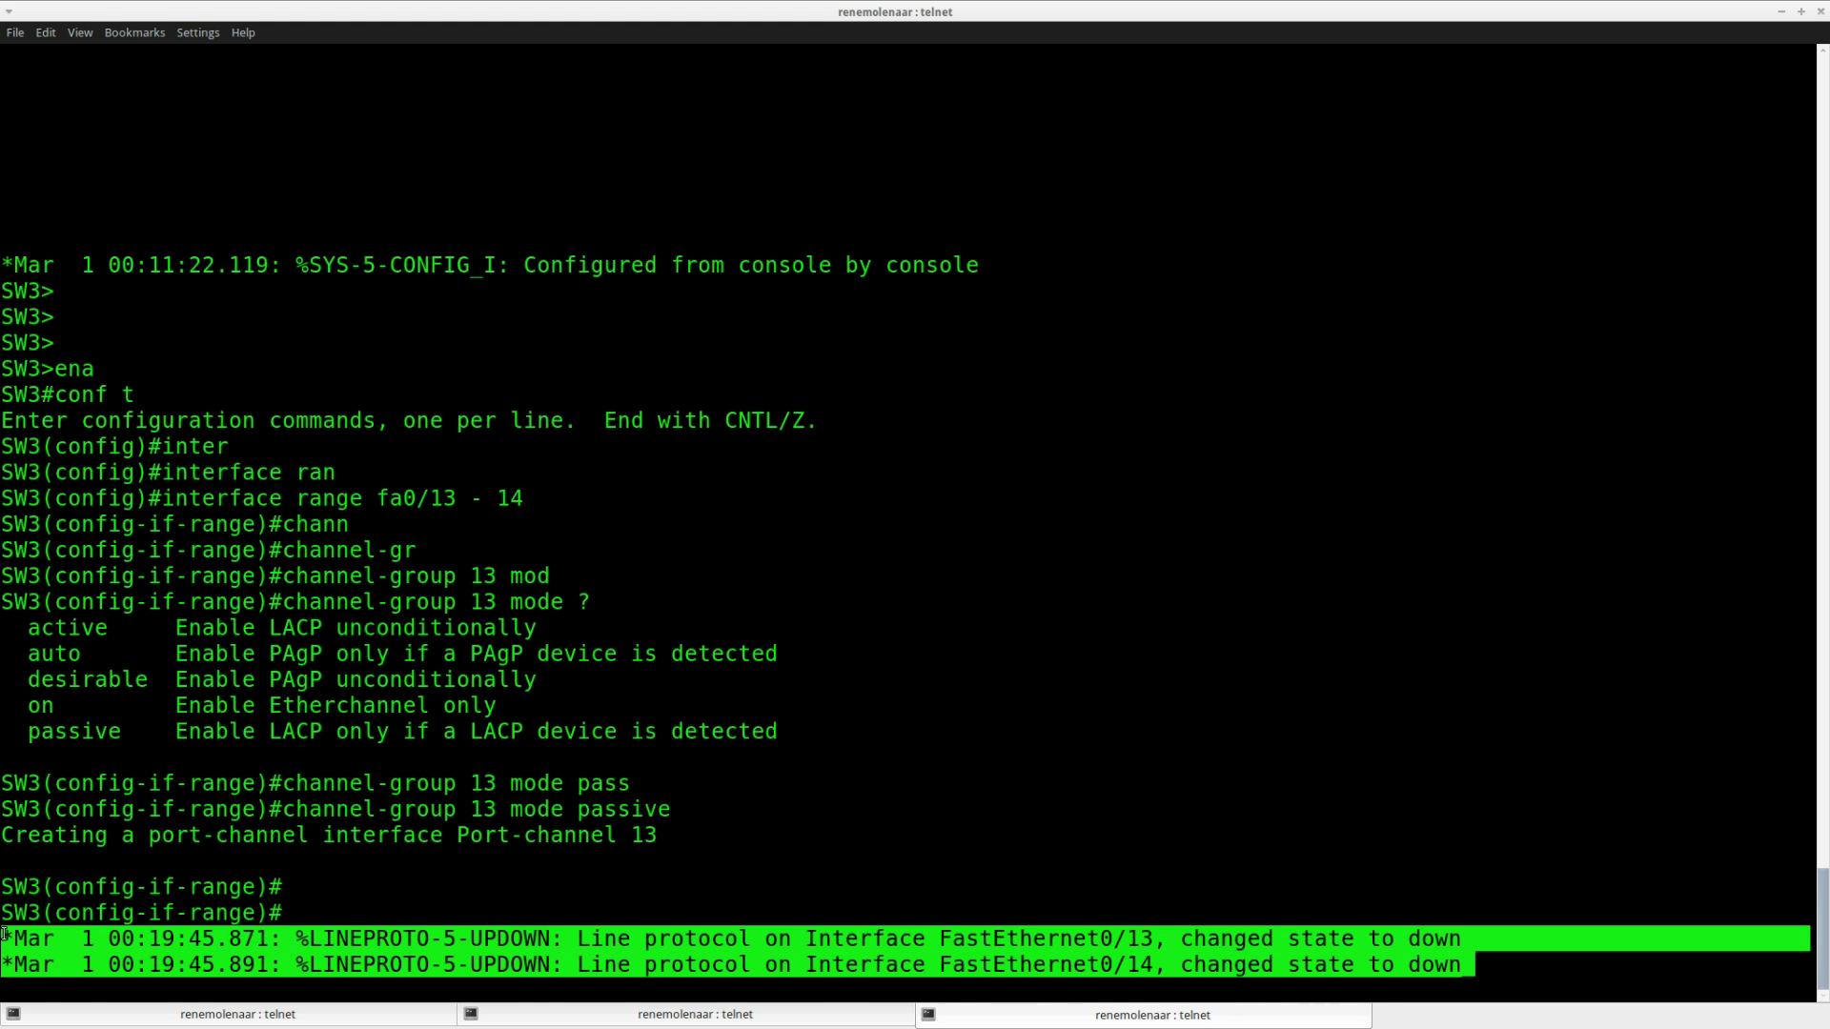
left_click(273, 896)
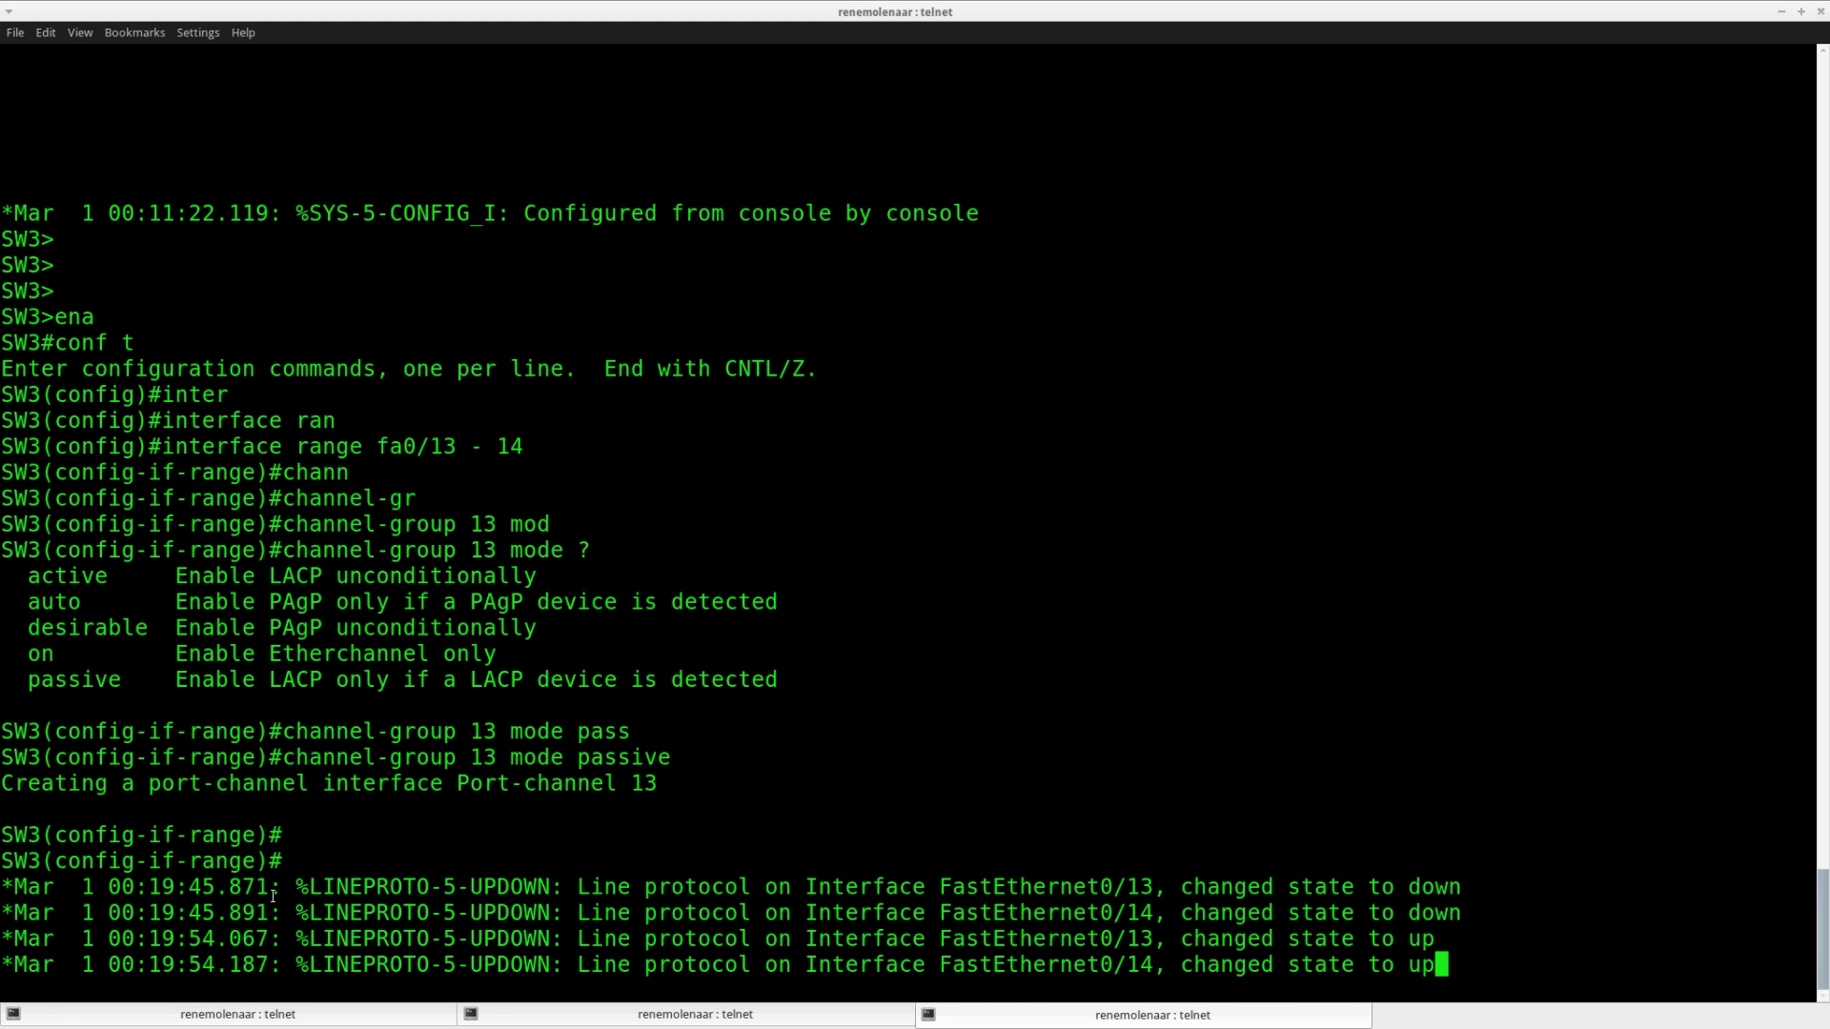
key("Return")
key("Return")
key("ctrl+z")
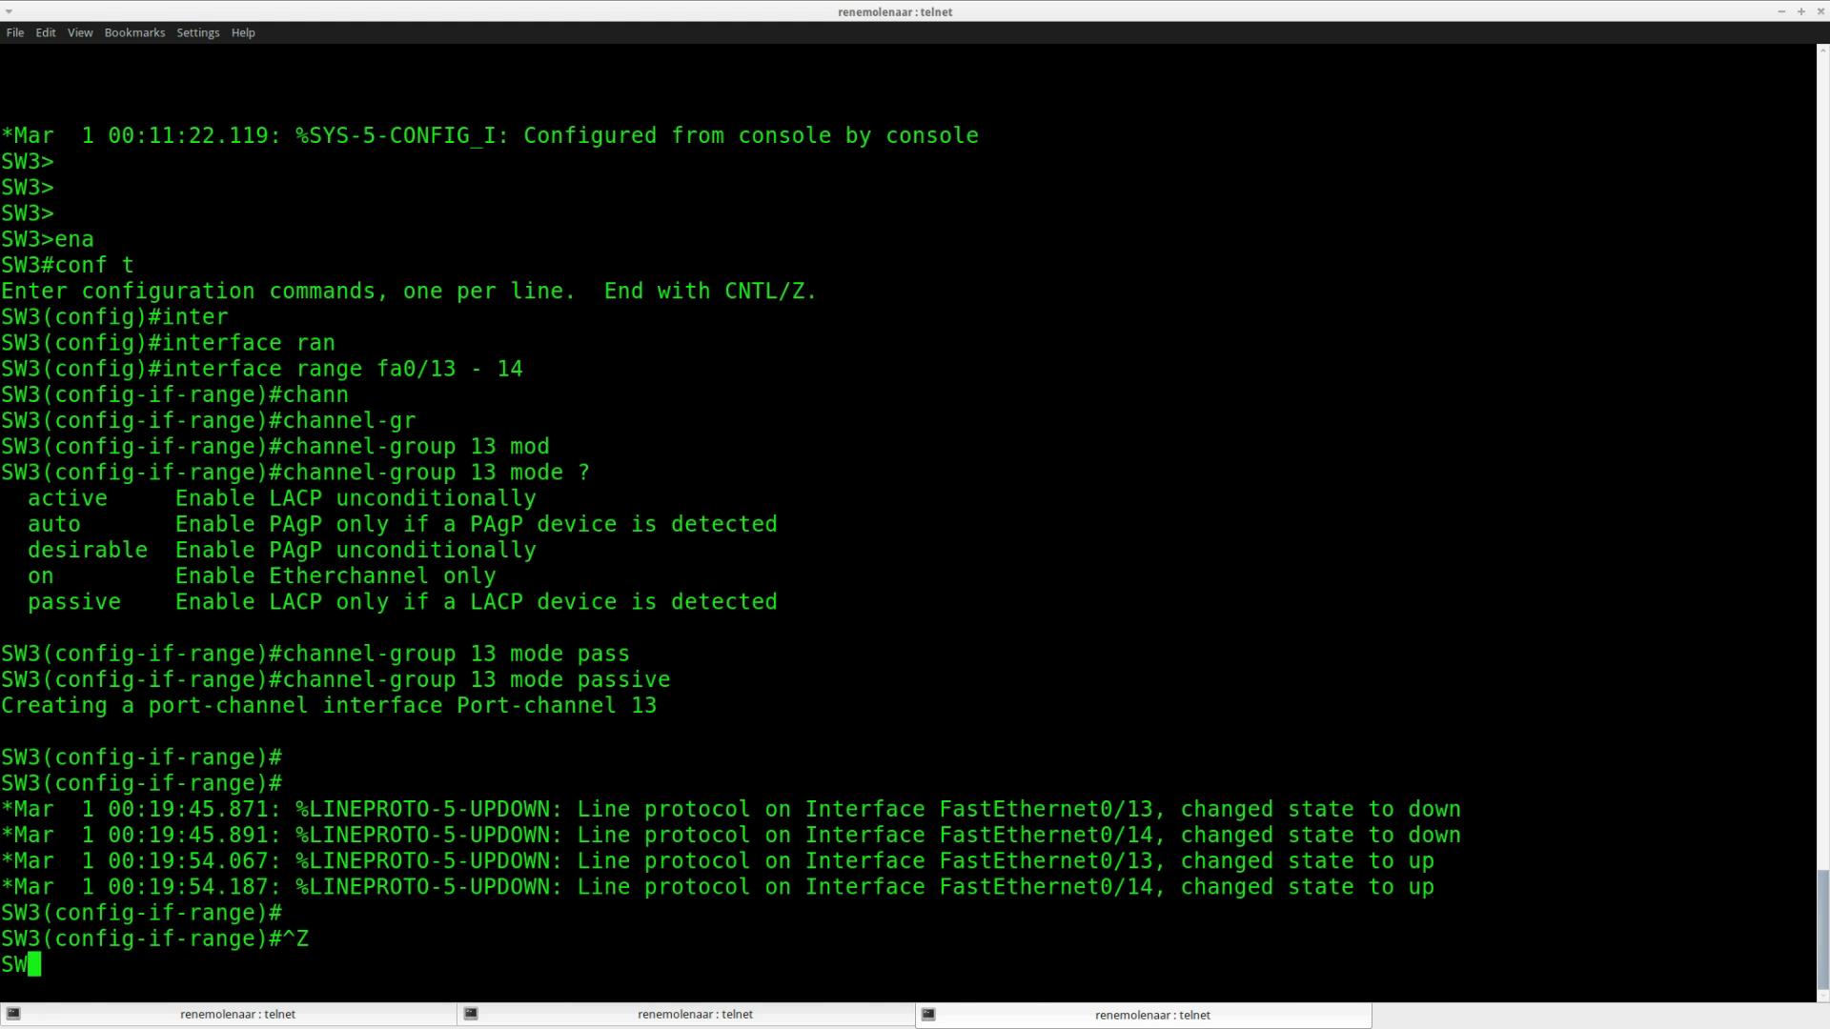
key("Return")
key("Return")
key("Return")
key("Return")
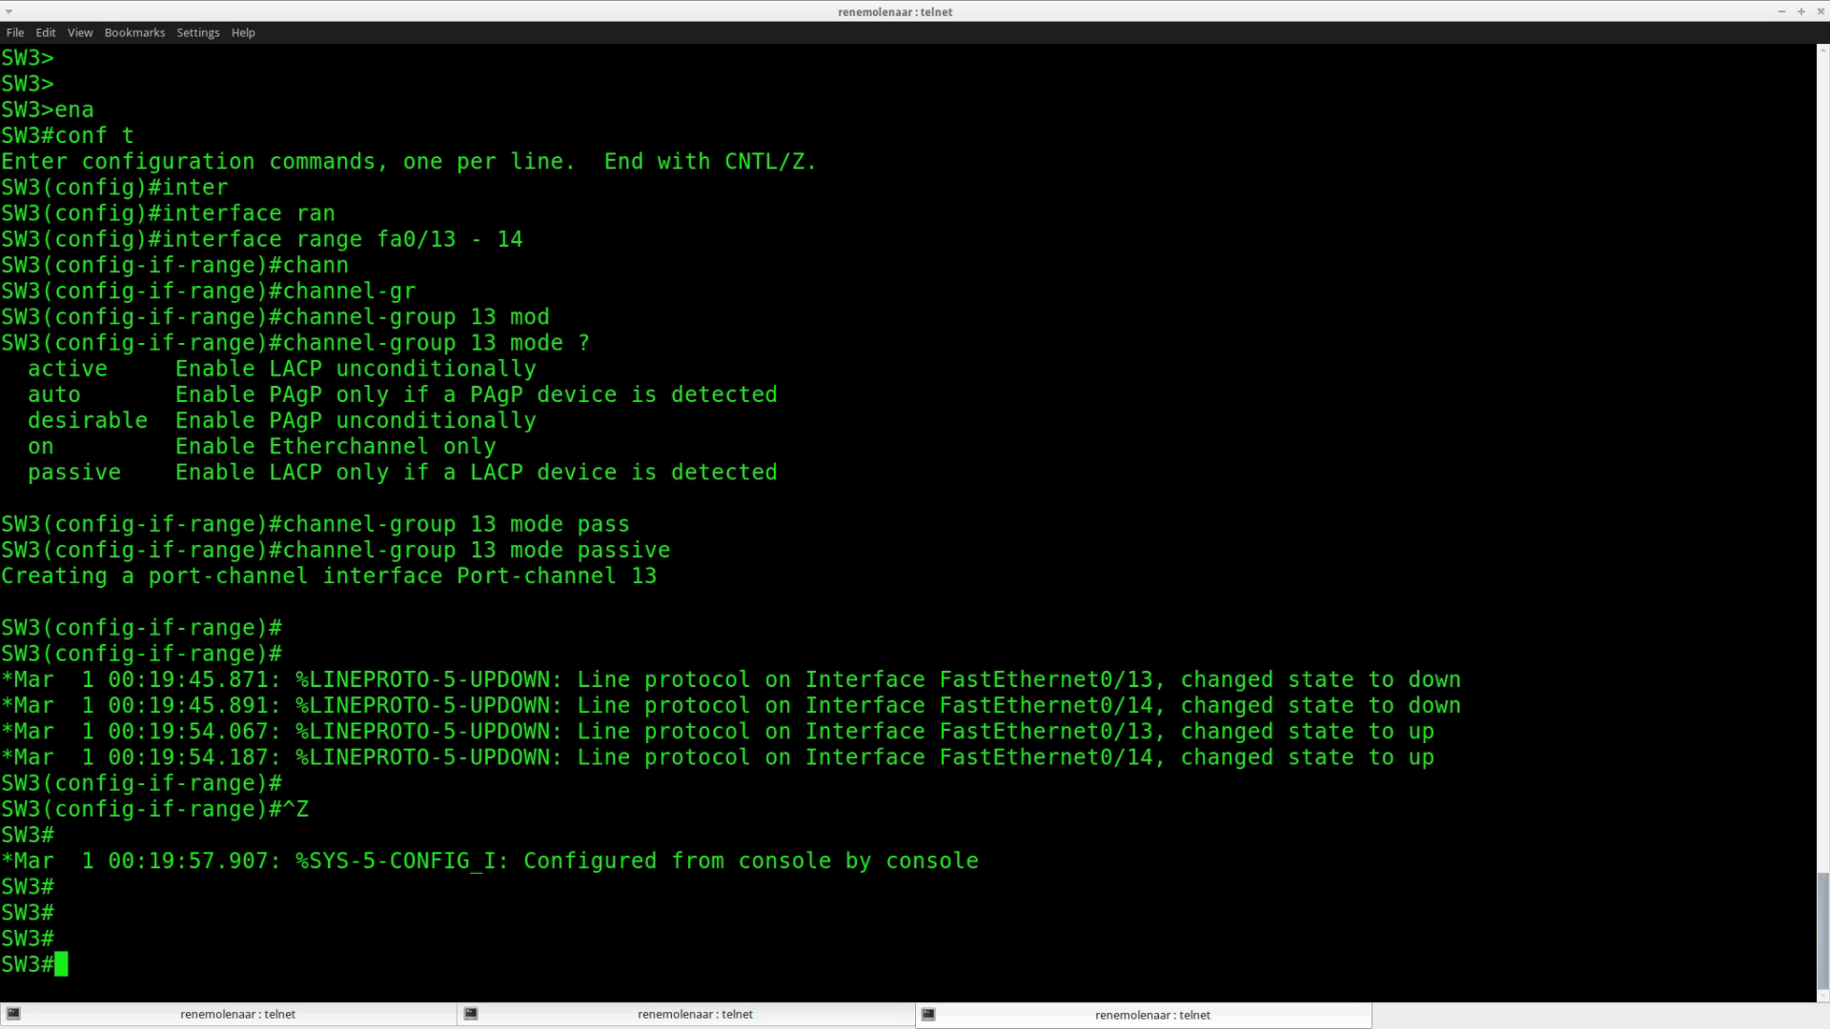
Step: Watch the log until Fa0/13–14 and Port-channel13 line protocol come up
left_click_drag(1437, 758, 6, 728)
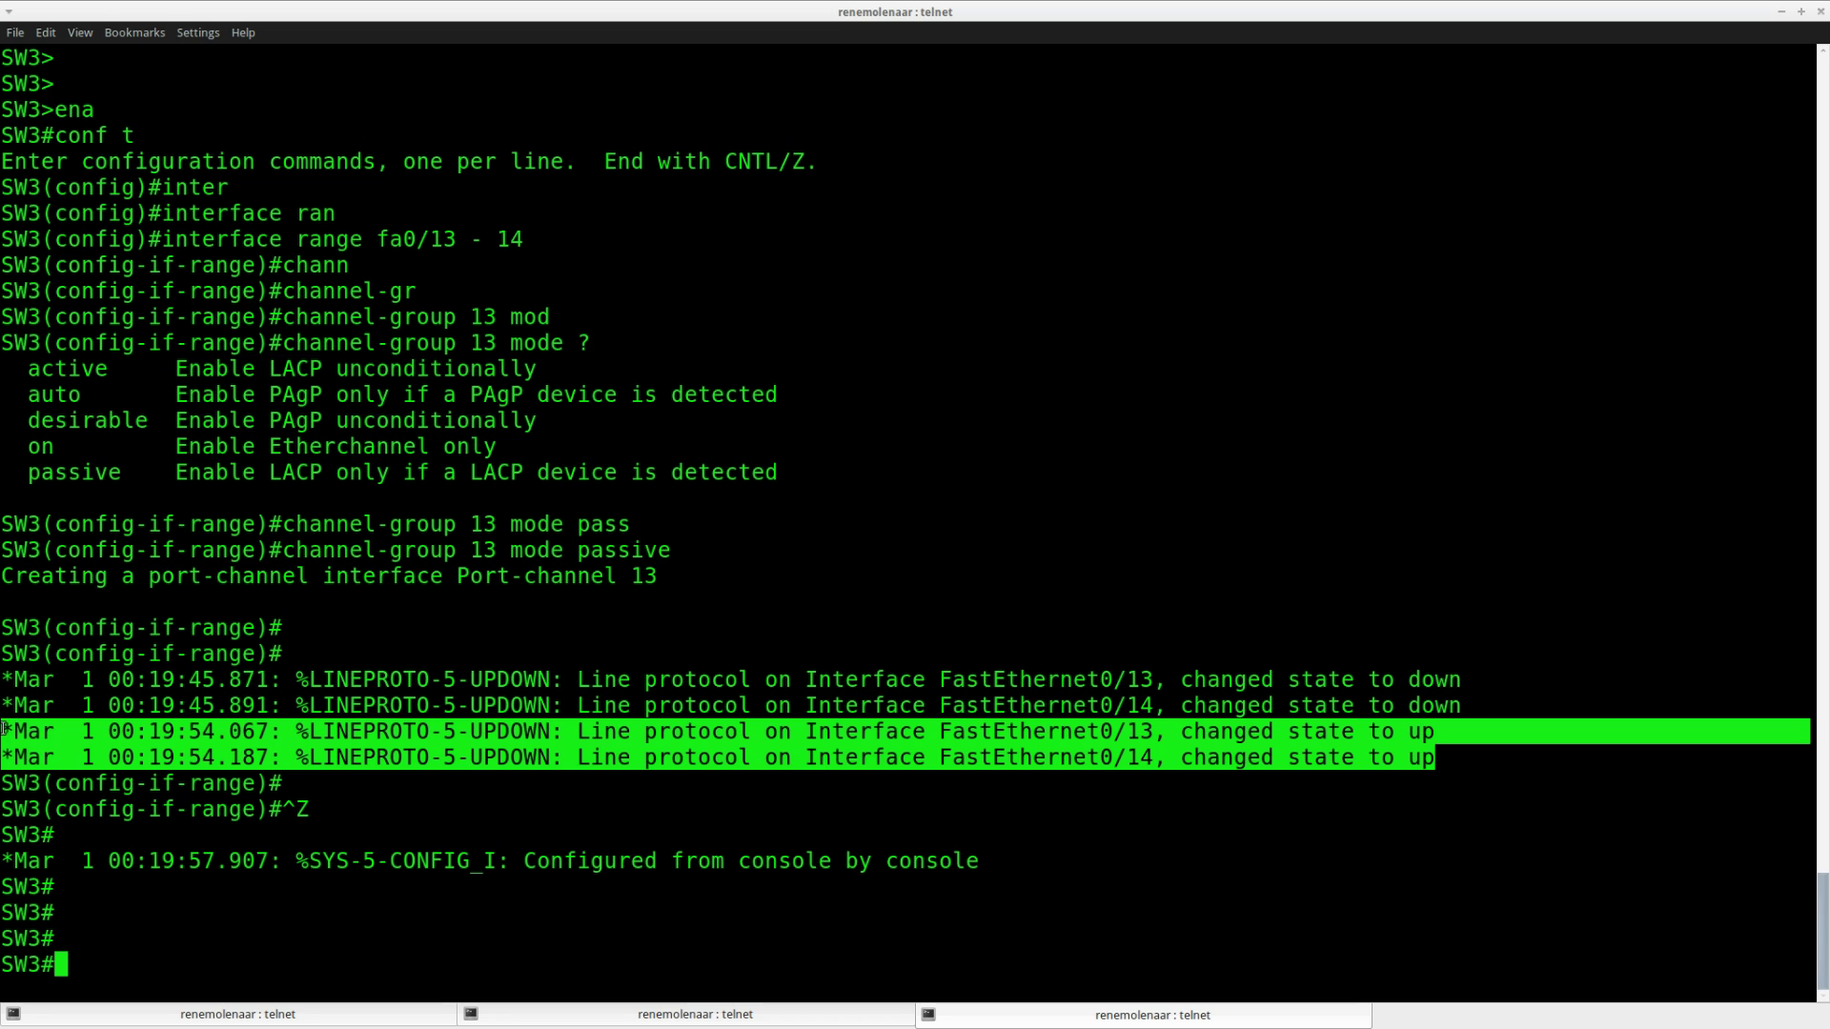
left_click(536, 863)
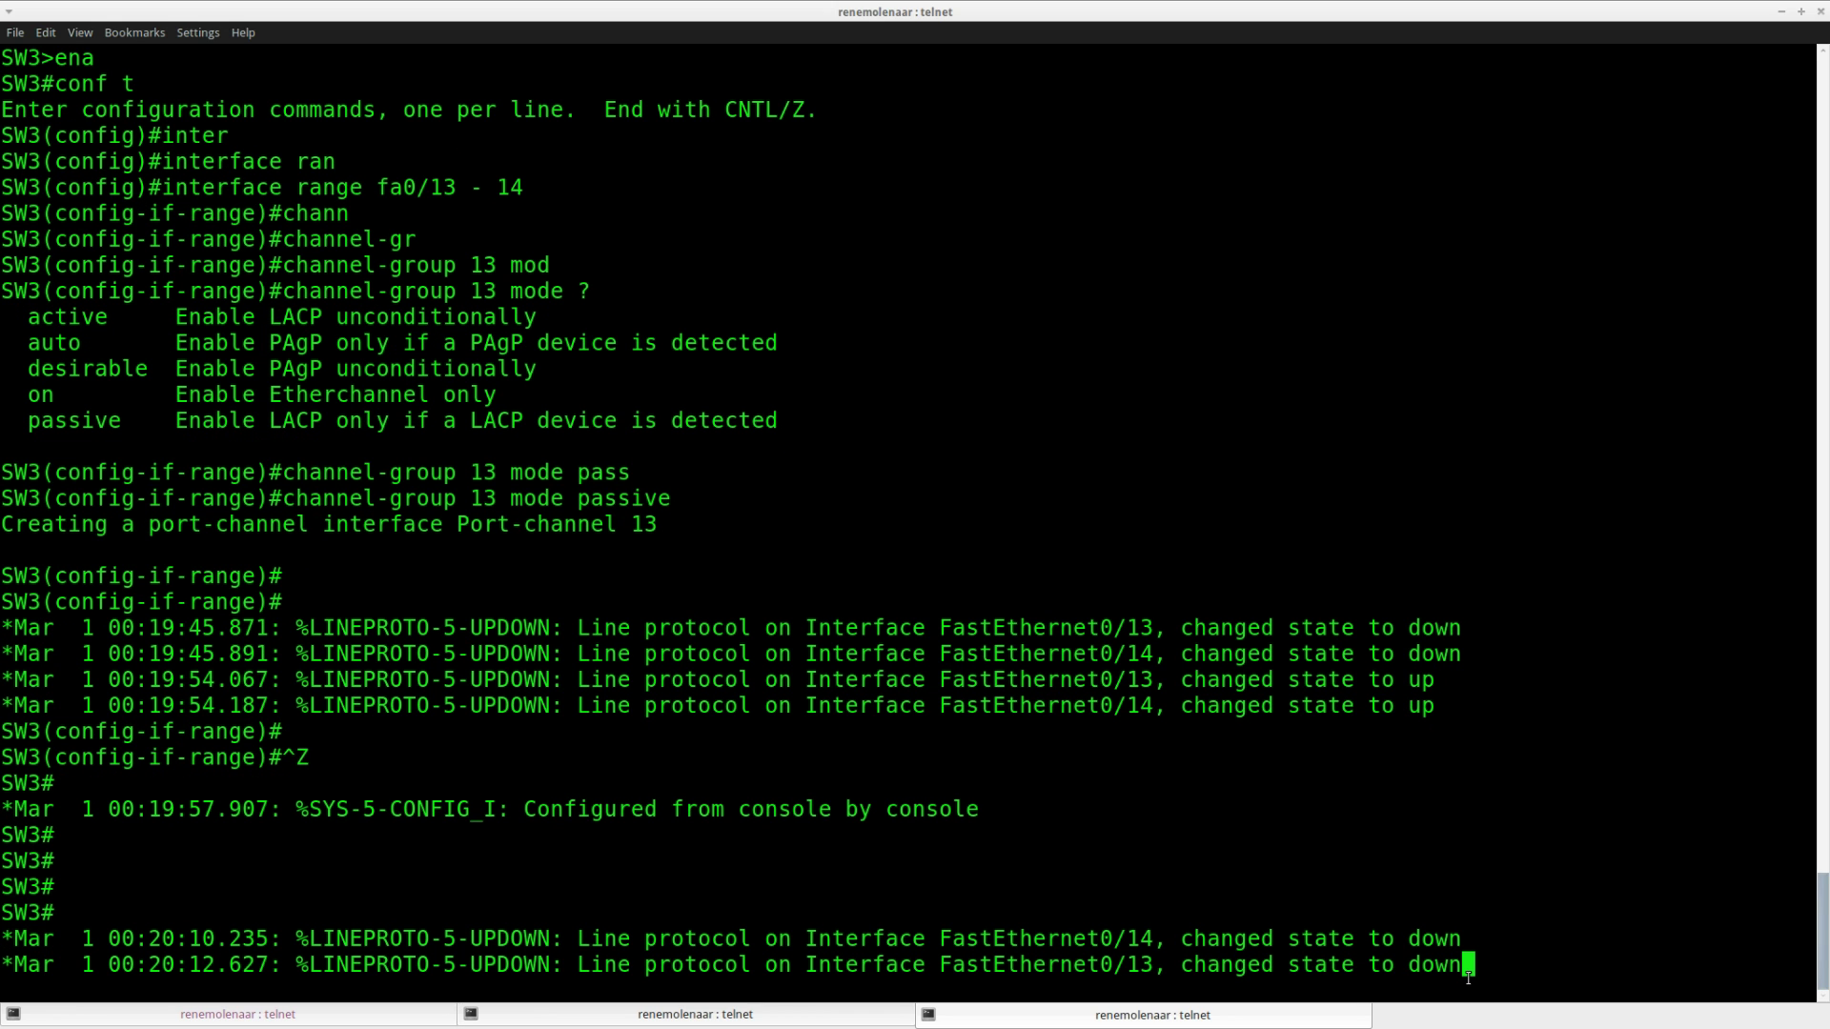
key("Return")
key("Return")
key("Return")
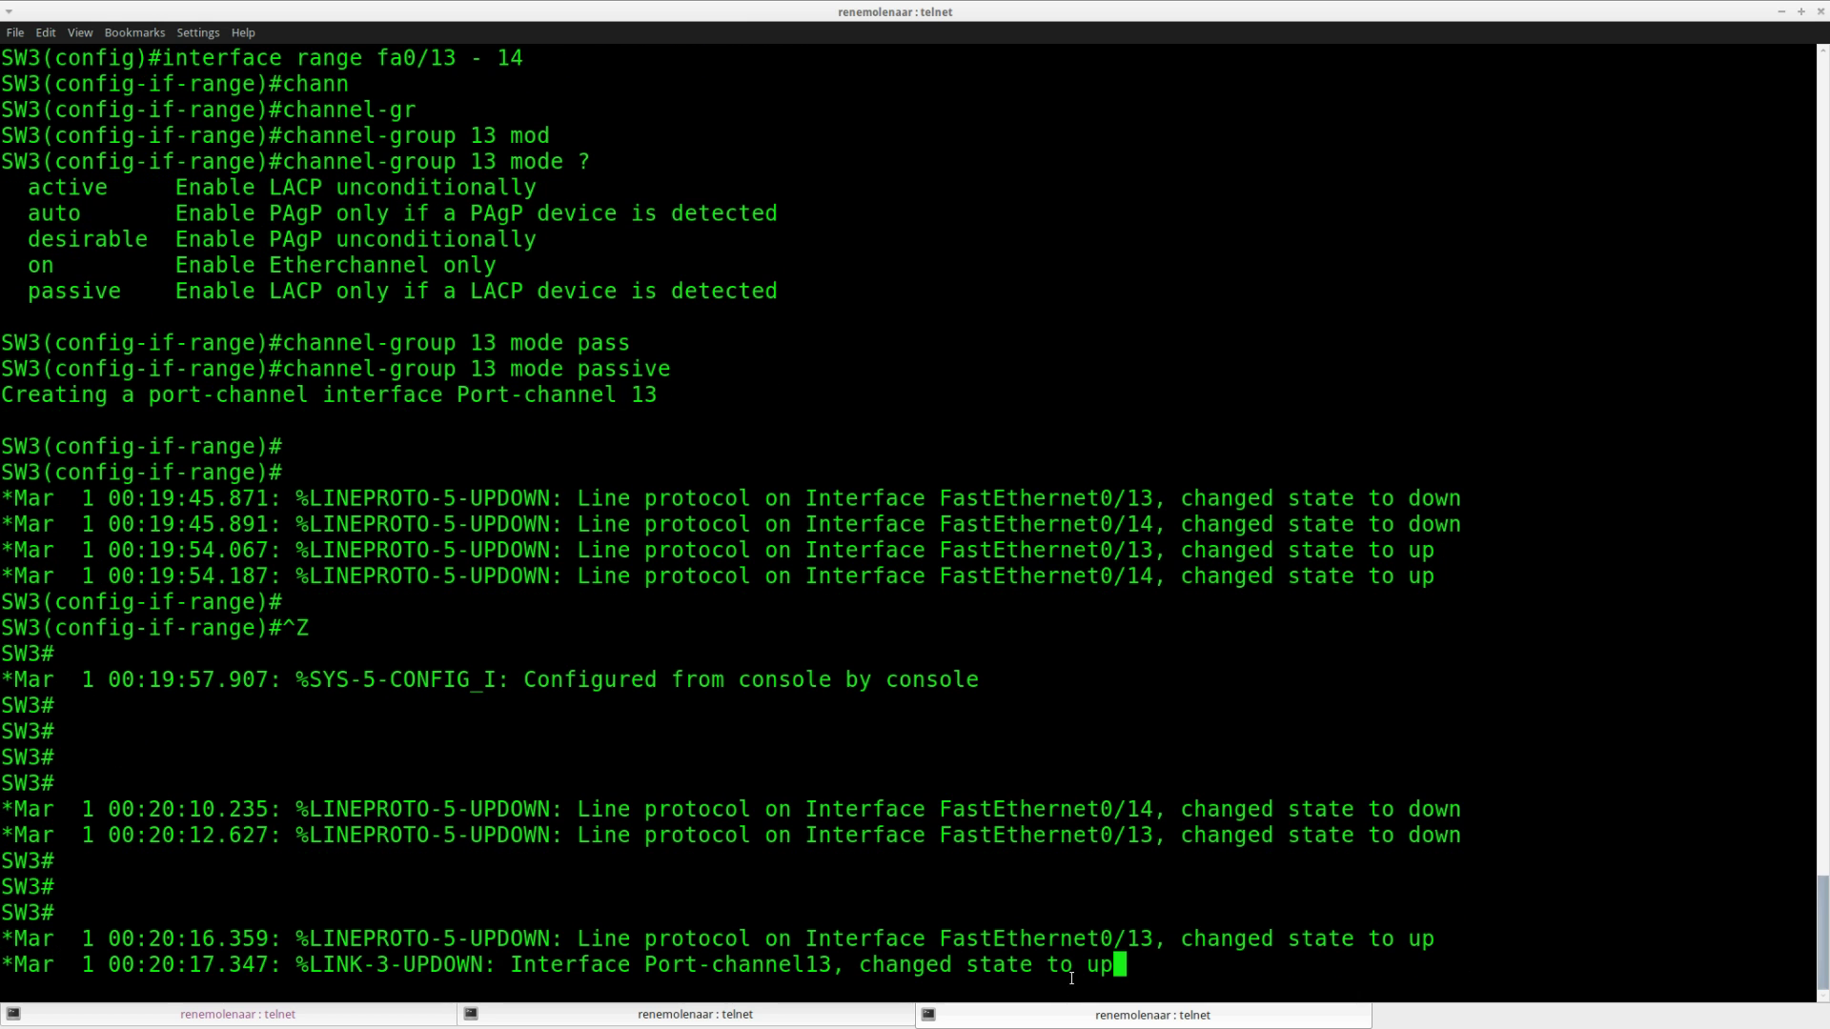
left_click_drag(1113, 861, 516, 858)
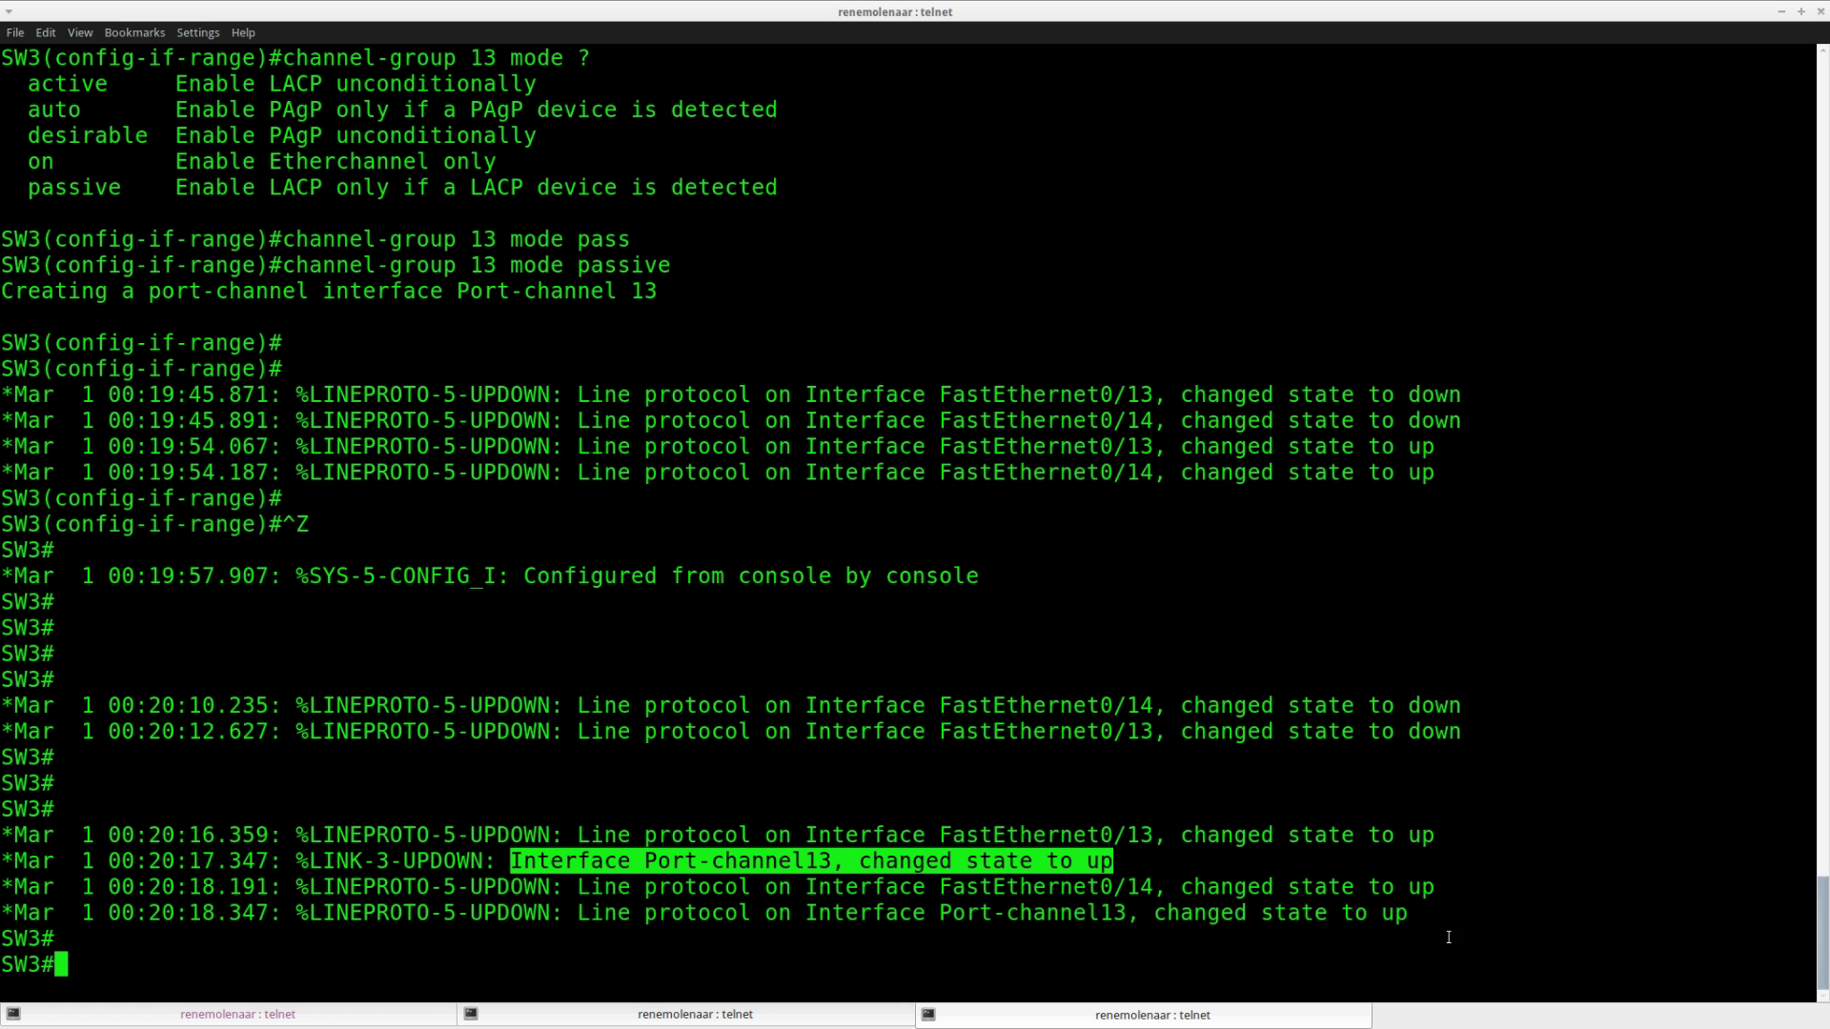
left_click_drag(1421, 913, 578, 911)
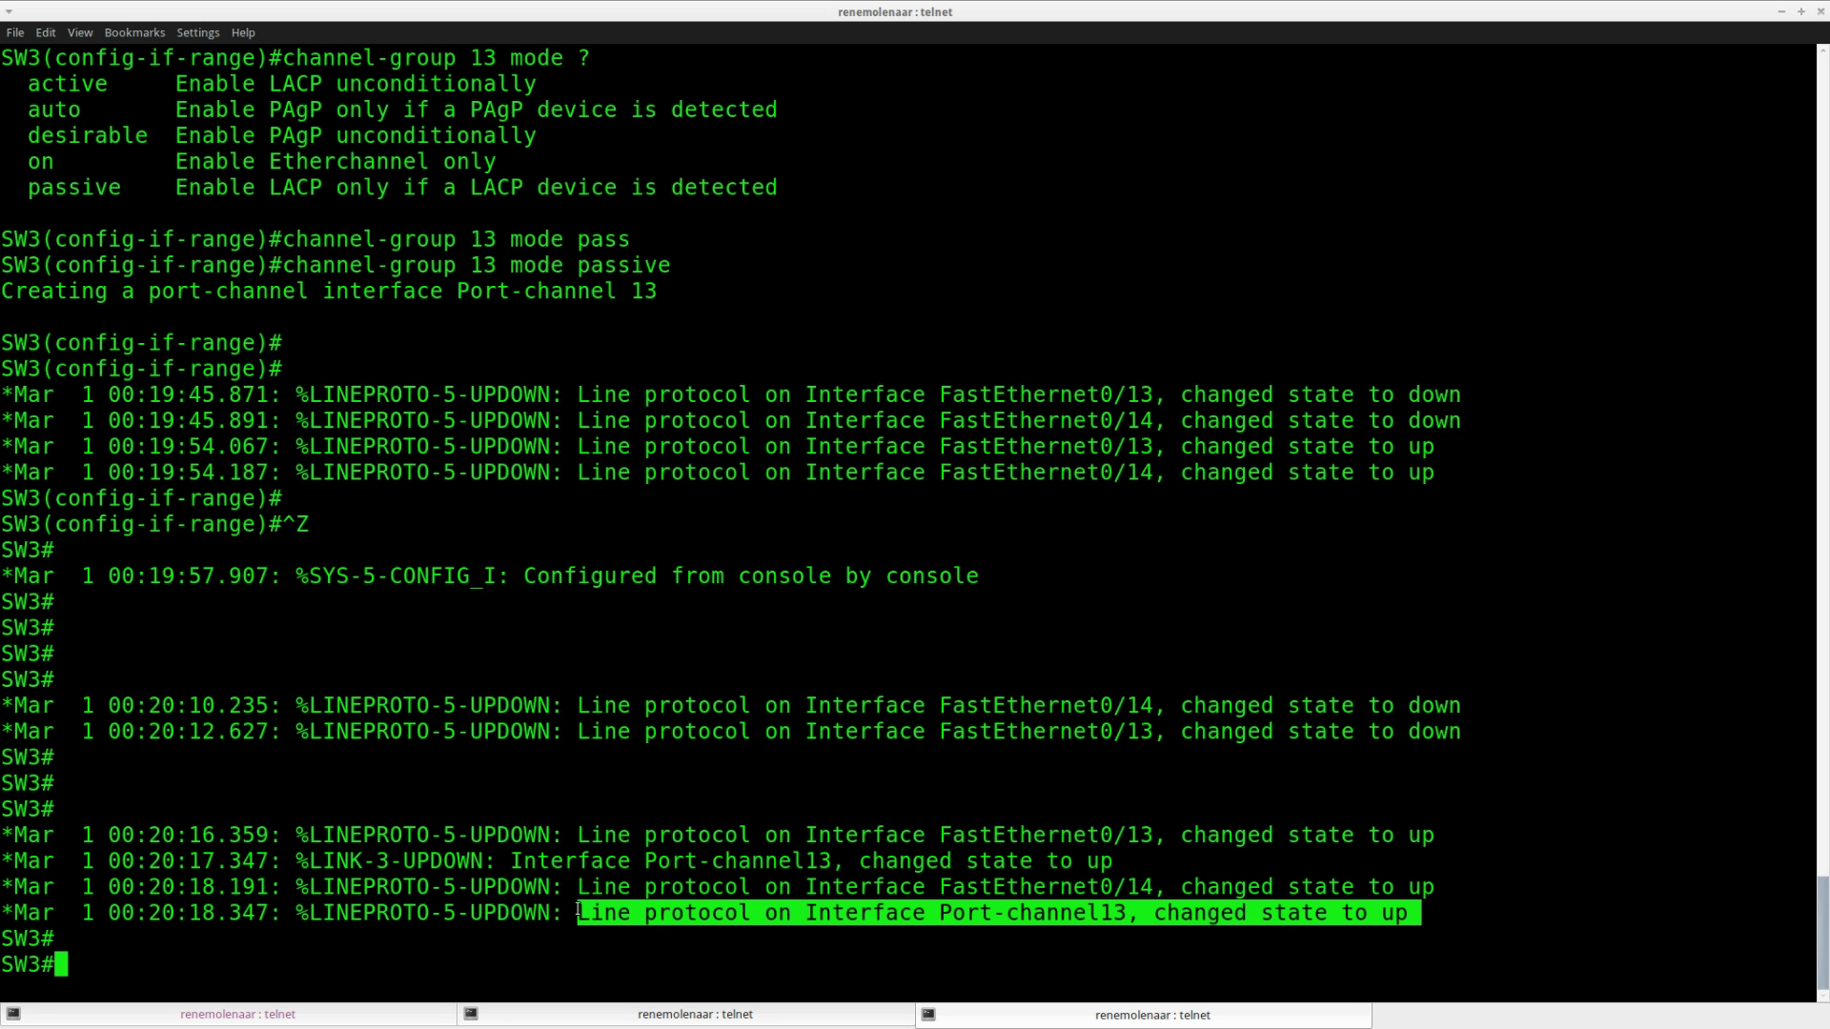
left_click(570, 944)
Step: Run 'show etherchannel' on SW3 to list the configured EtherChannel groups
key("Return")
key("Return")
key("Return")
type("sho")
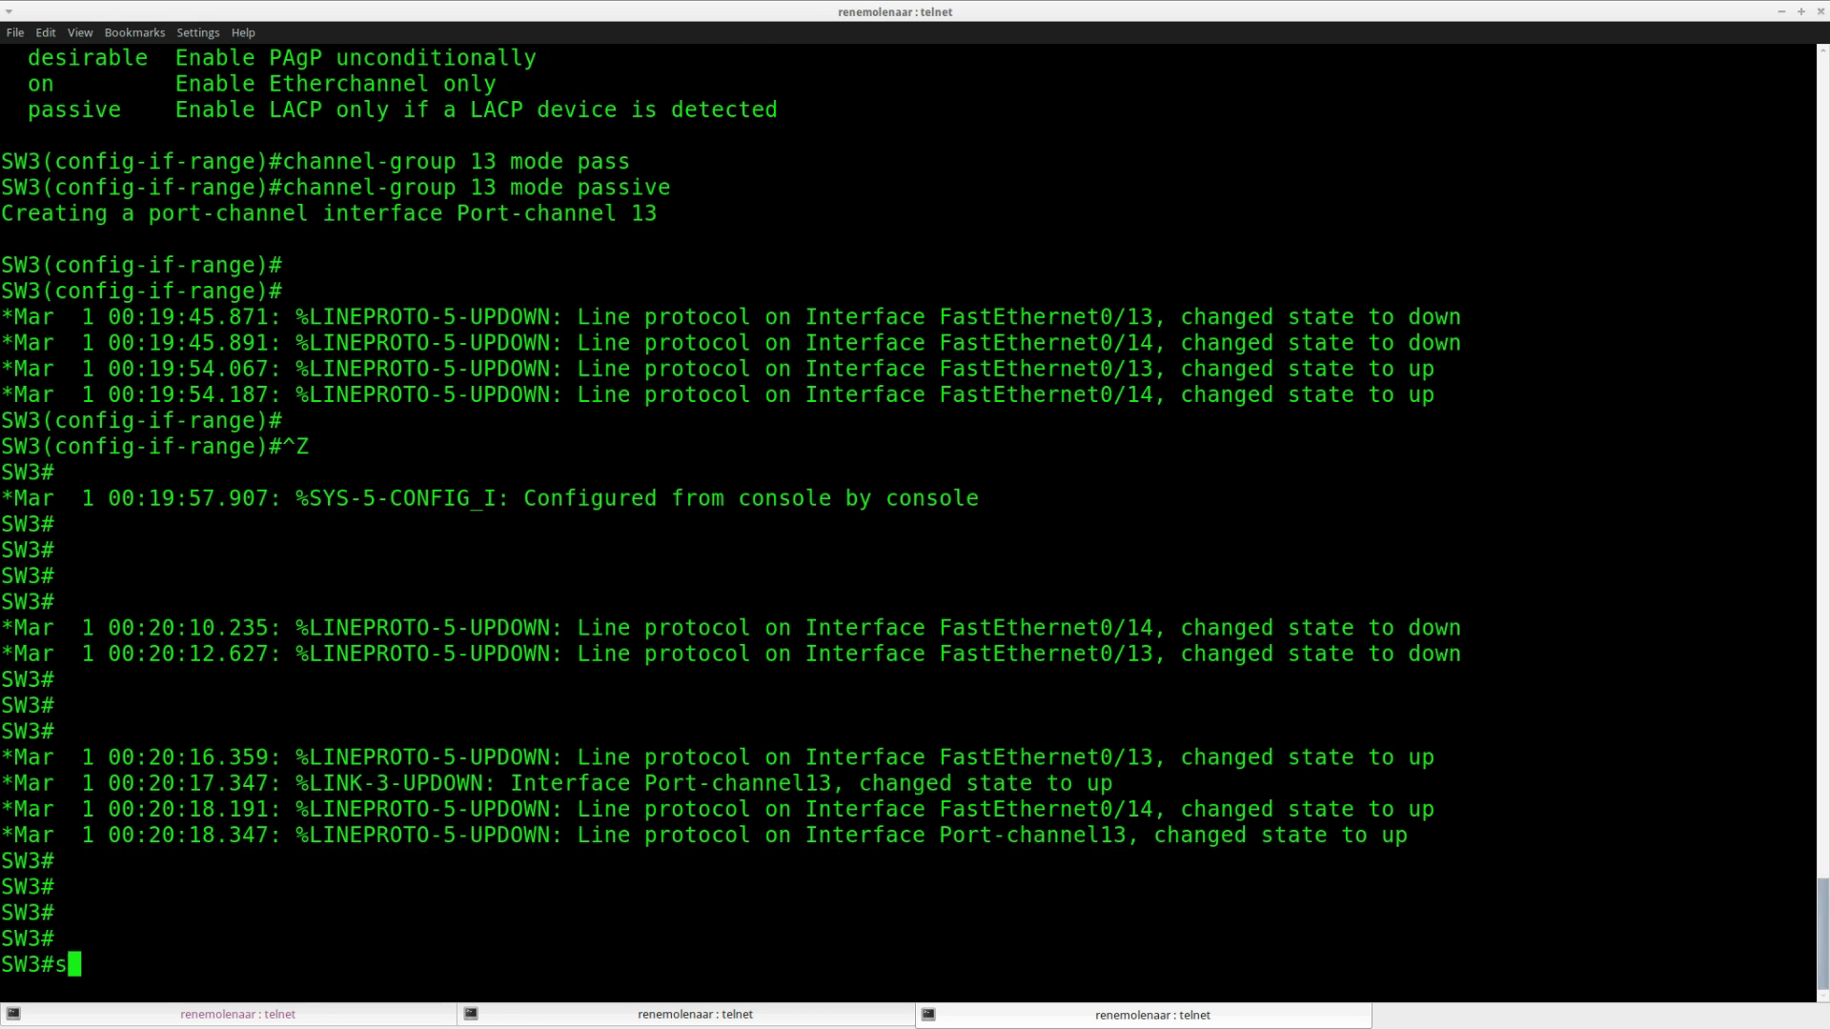
key("Tab")
type("eth")
key("Tab")
type("?")
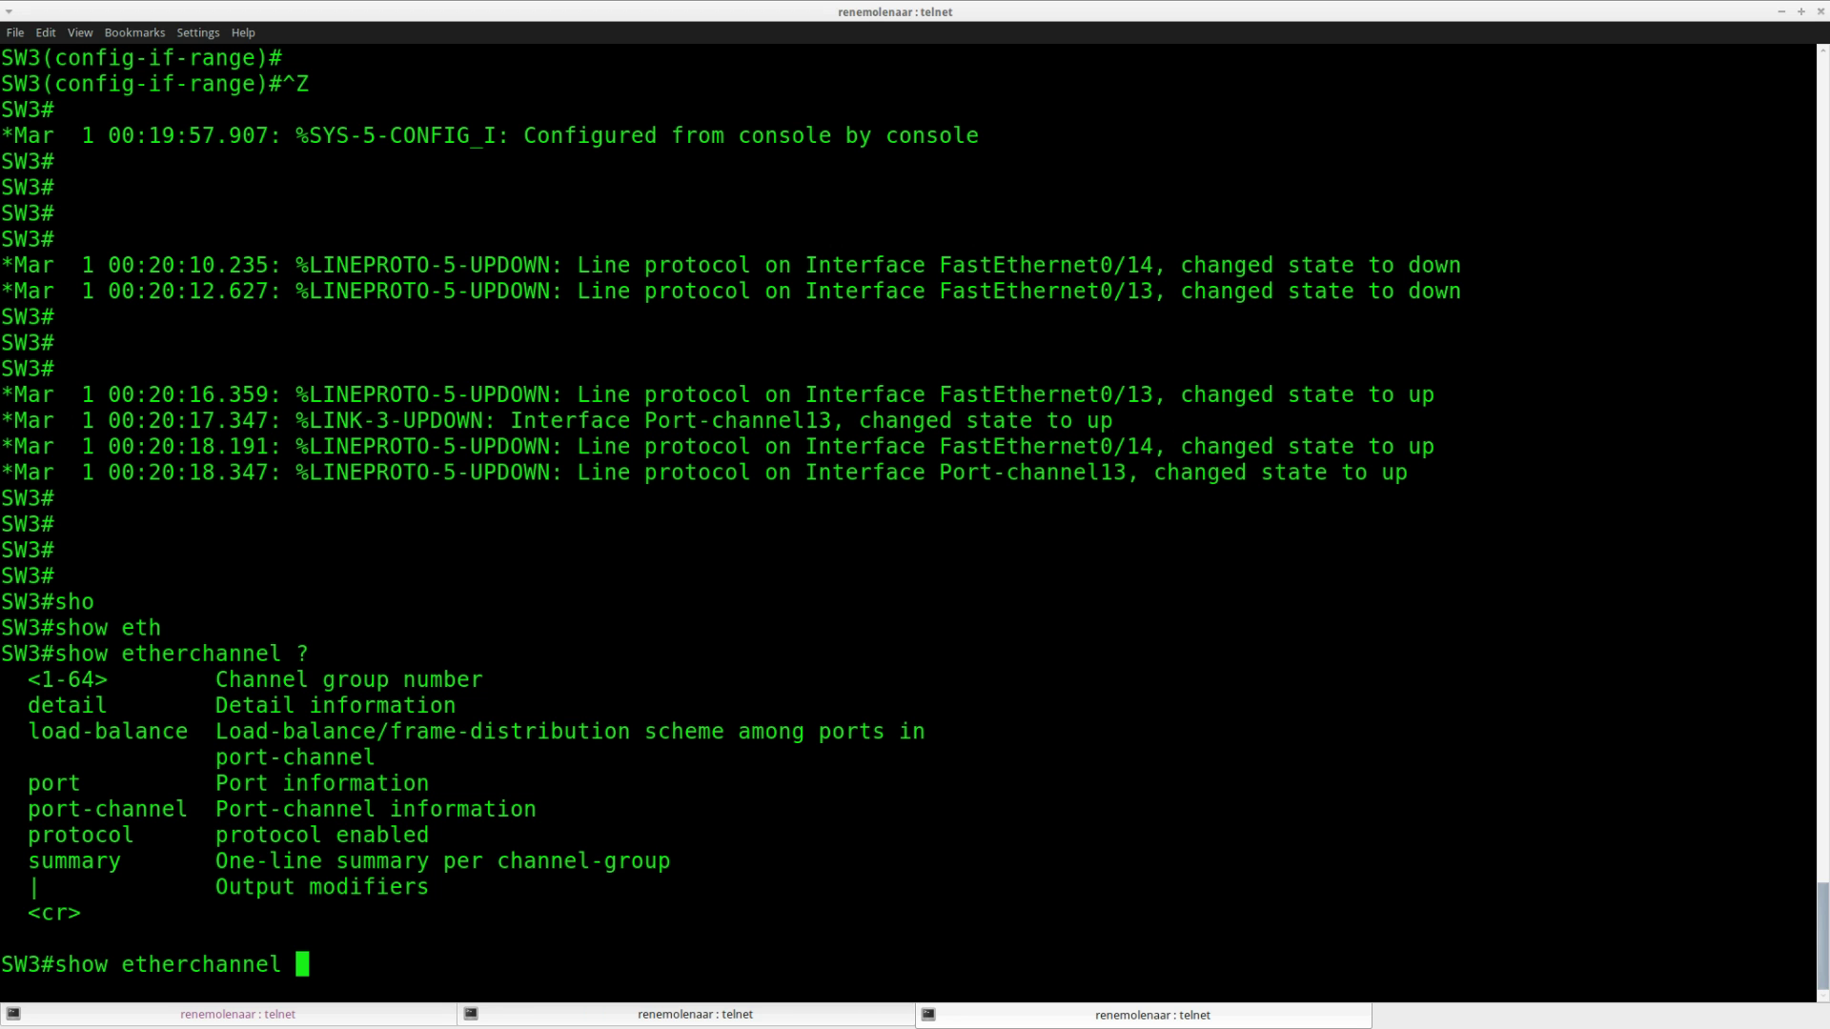
key("Return")
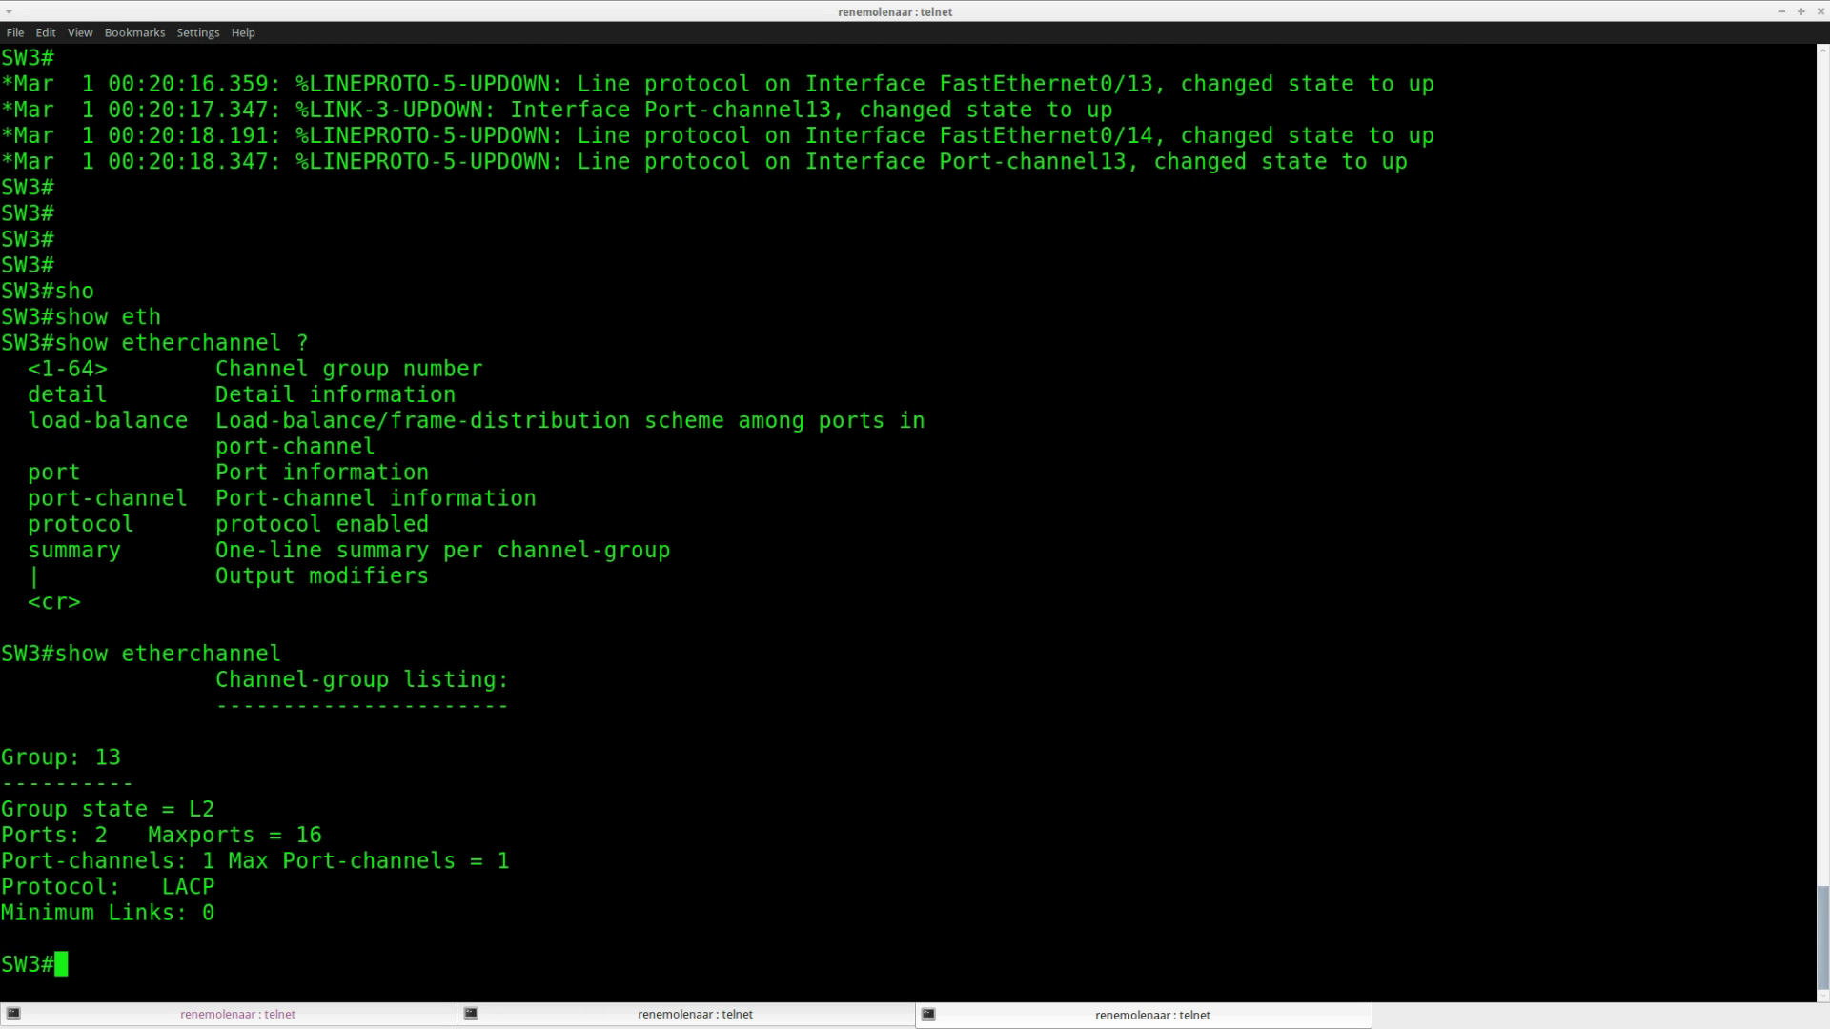
Step: Highlight Group 13's L2 state, 2 ports and LACP, then list 'show etherchannel 13 ?' options
left_click_drag(135, 757, 2, 758)
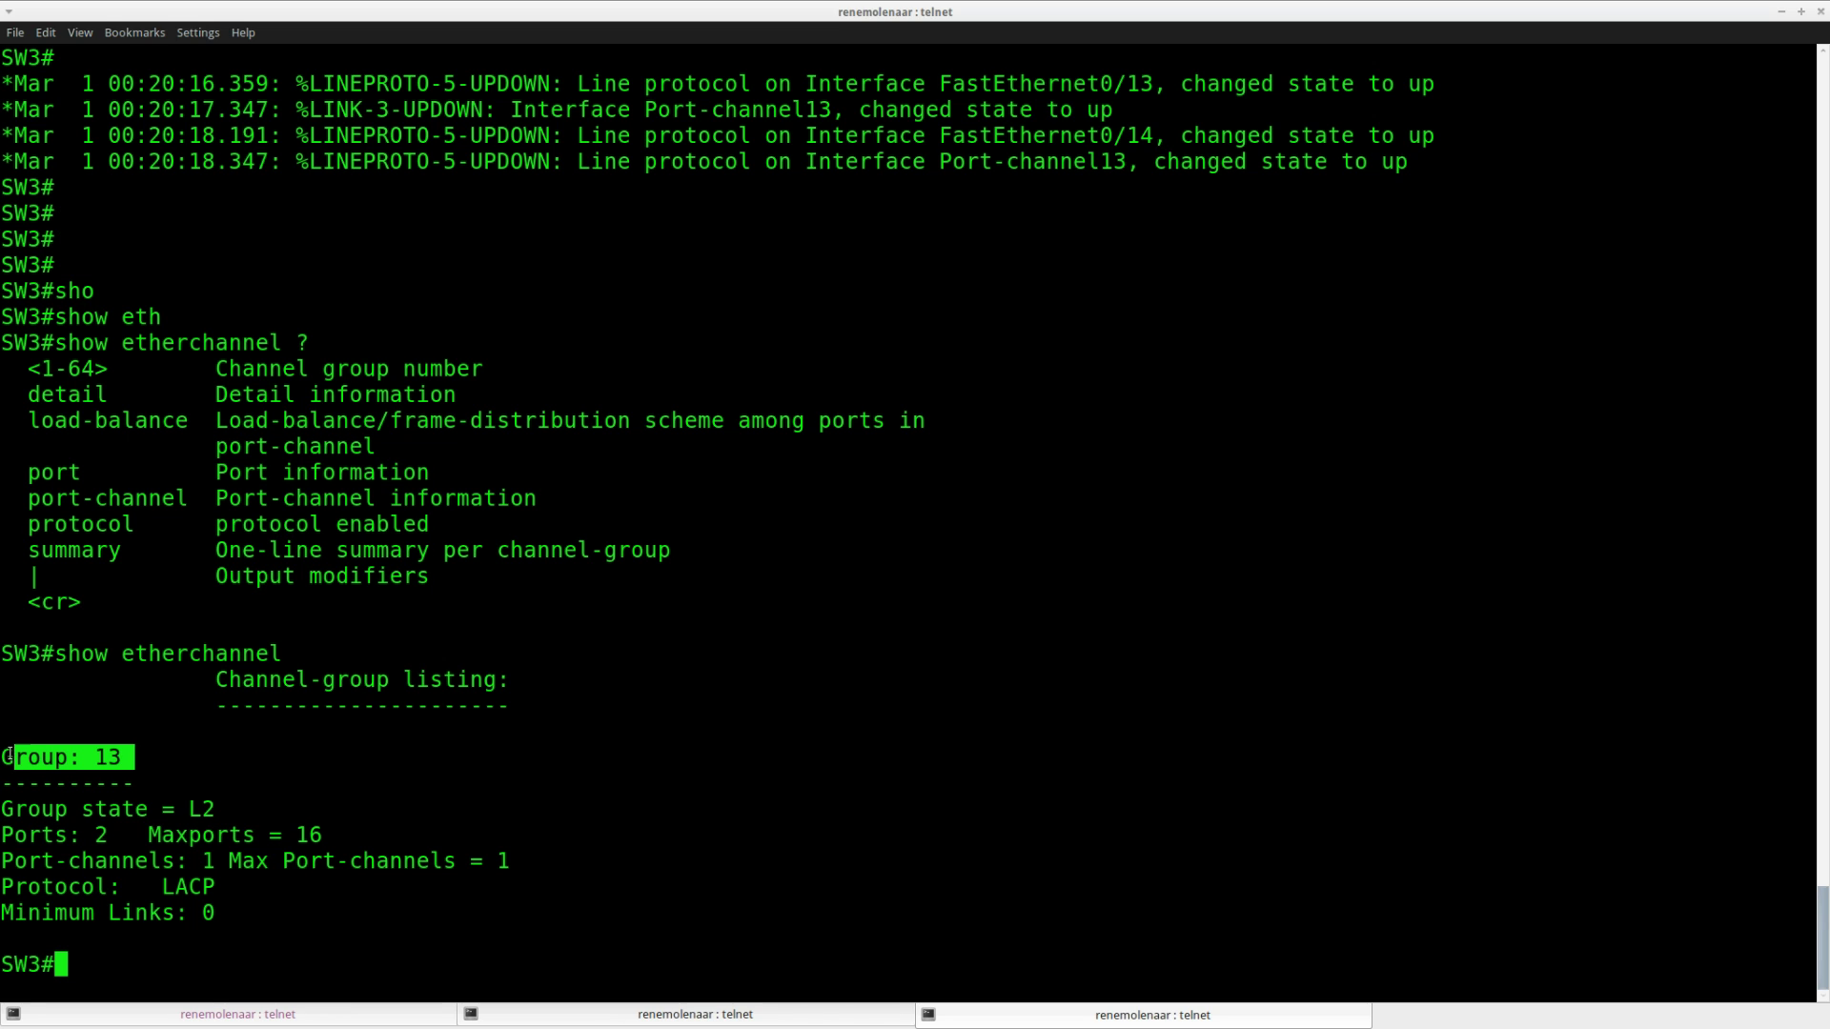
left_click_drag(215, 804, 3, 832)
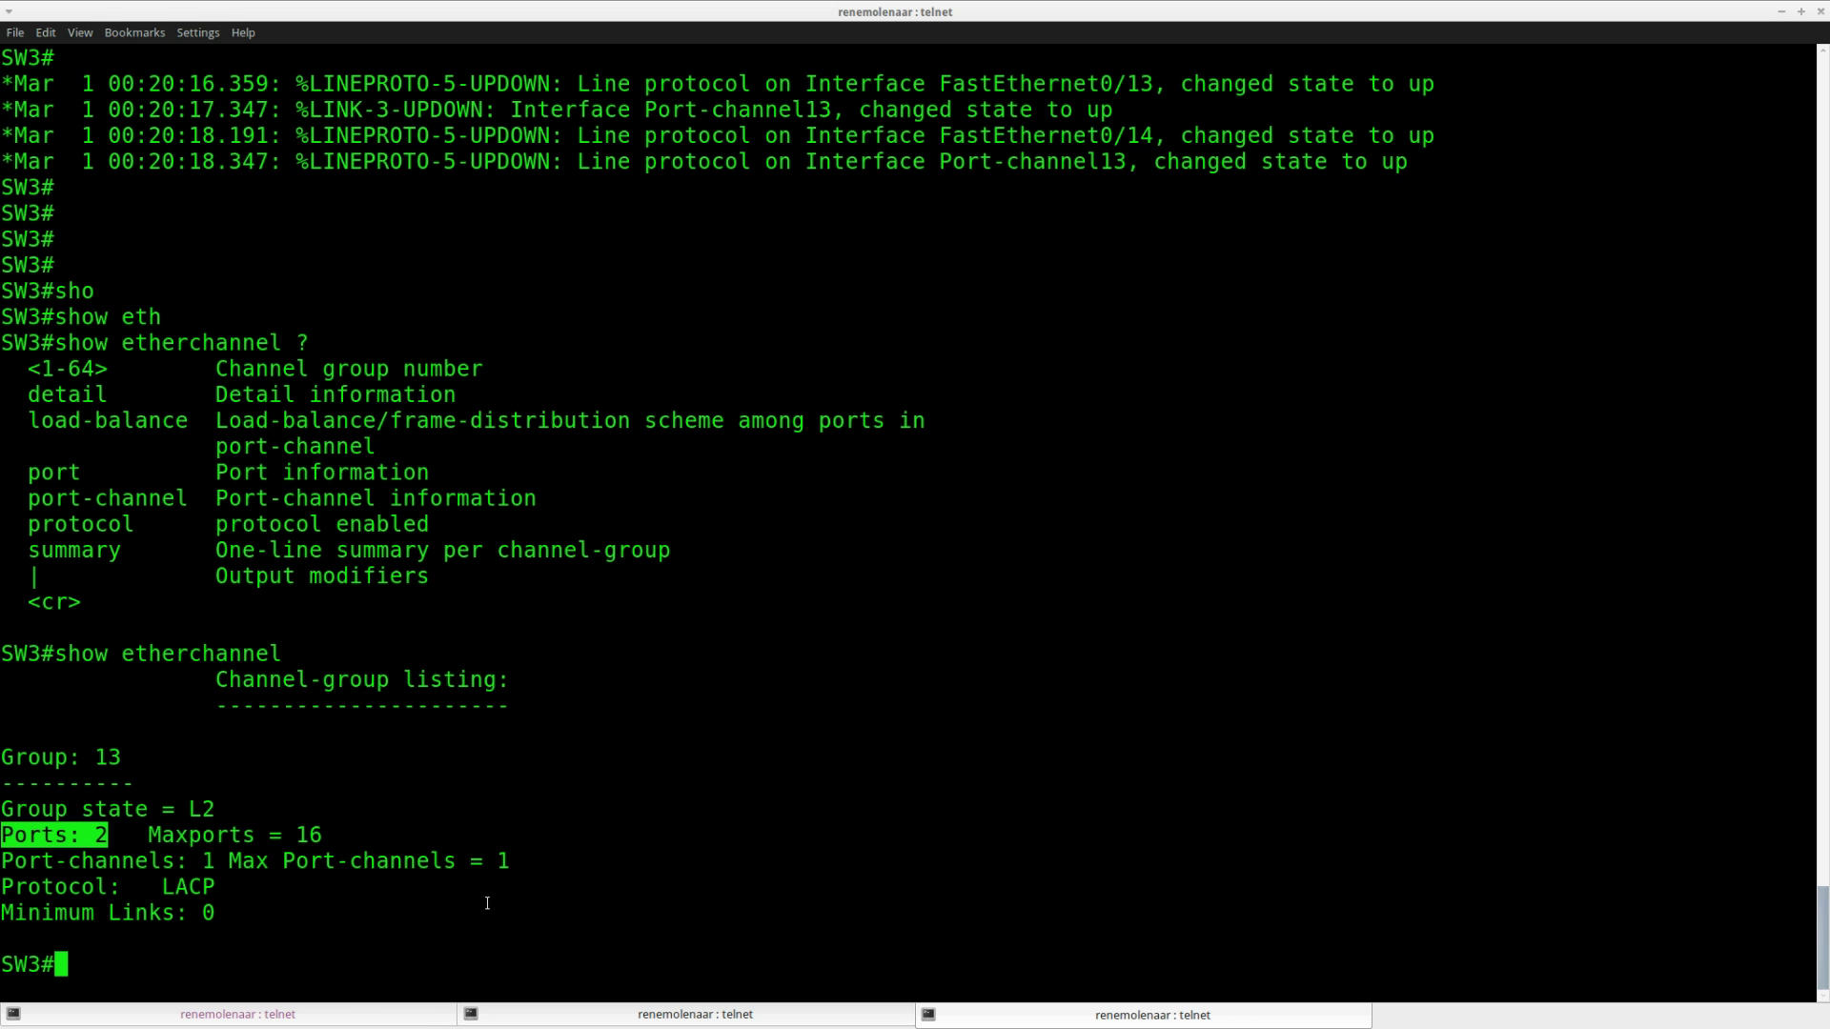
left_click(203, 906)
double_click(203, 886)
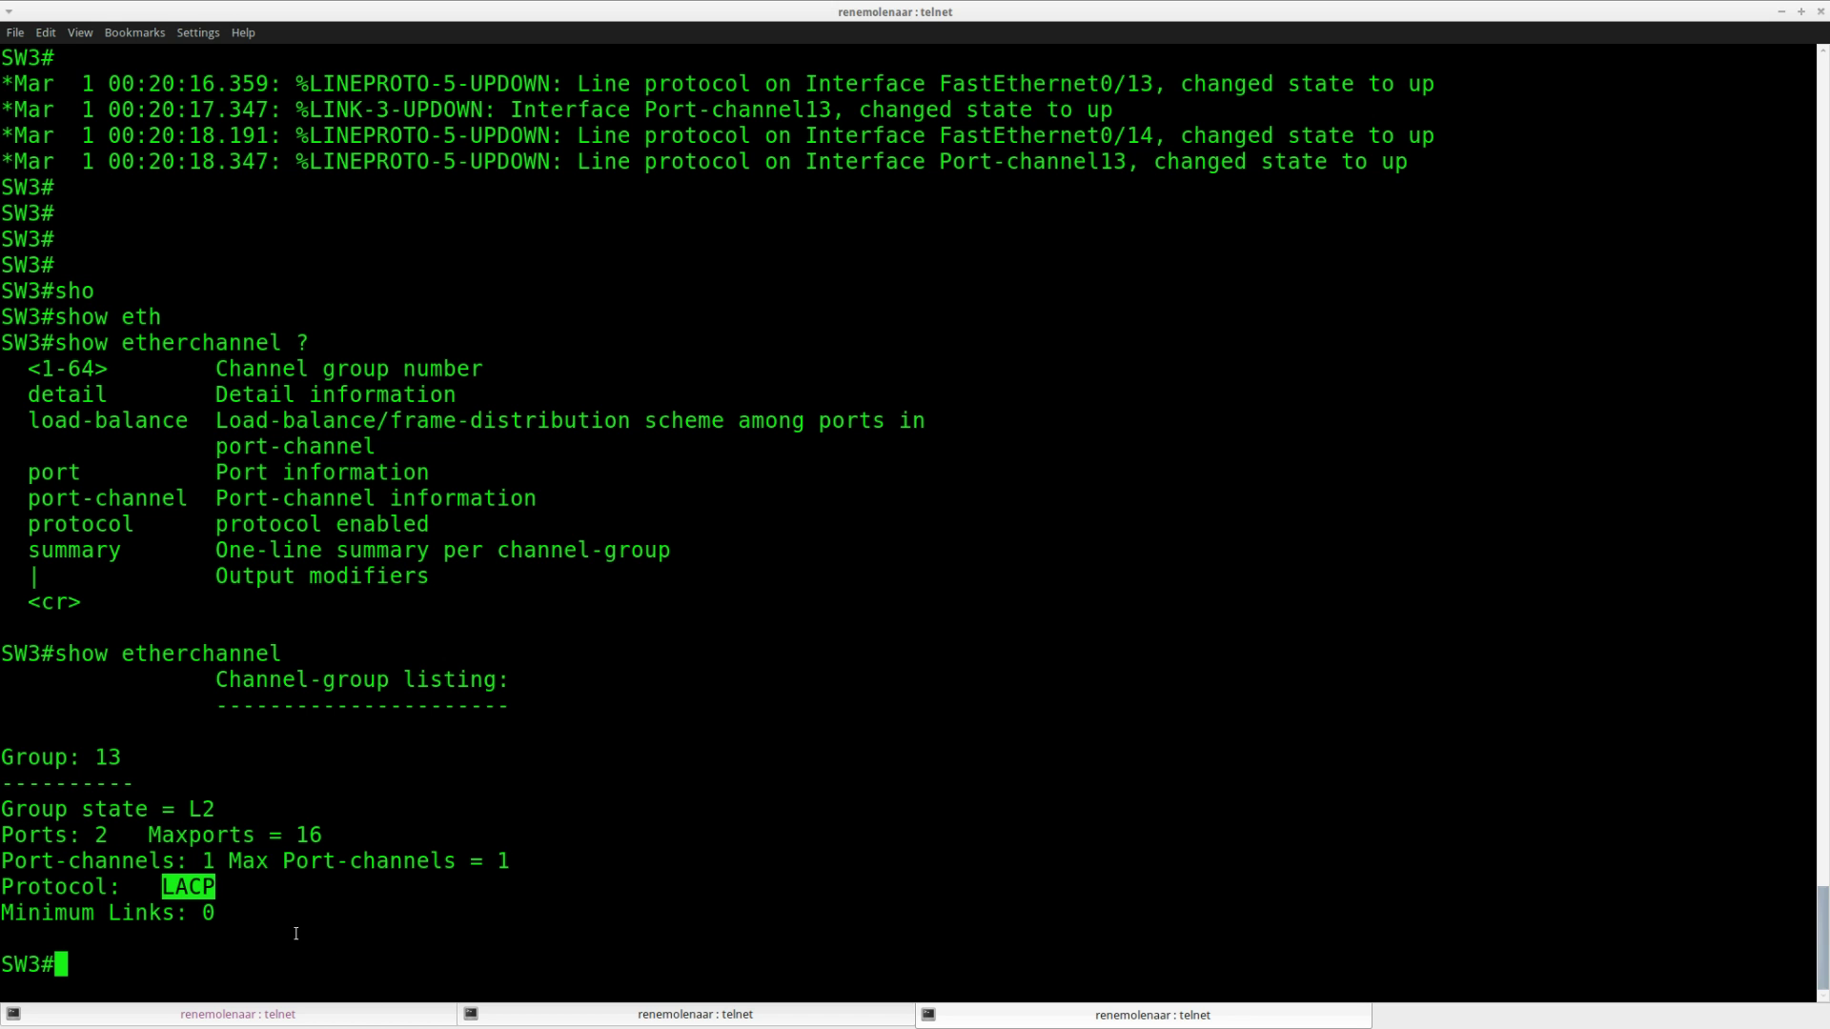
key("Up")
type("?")
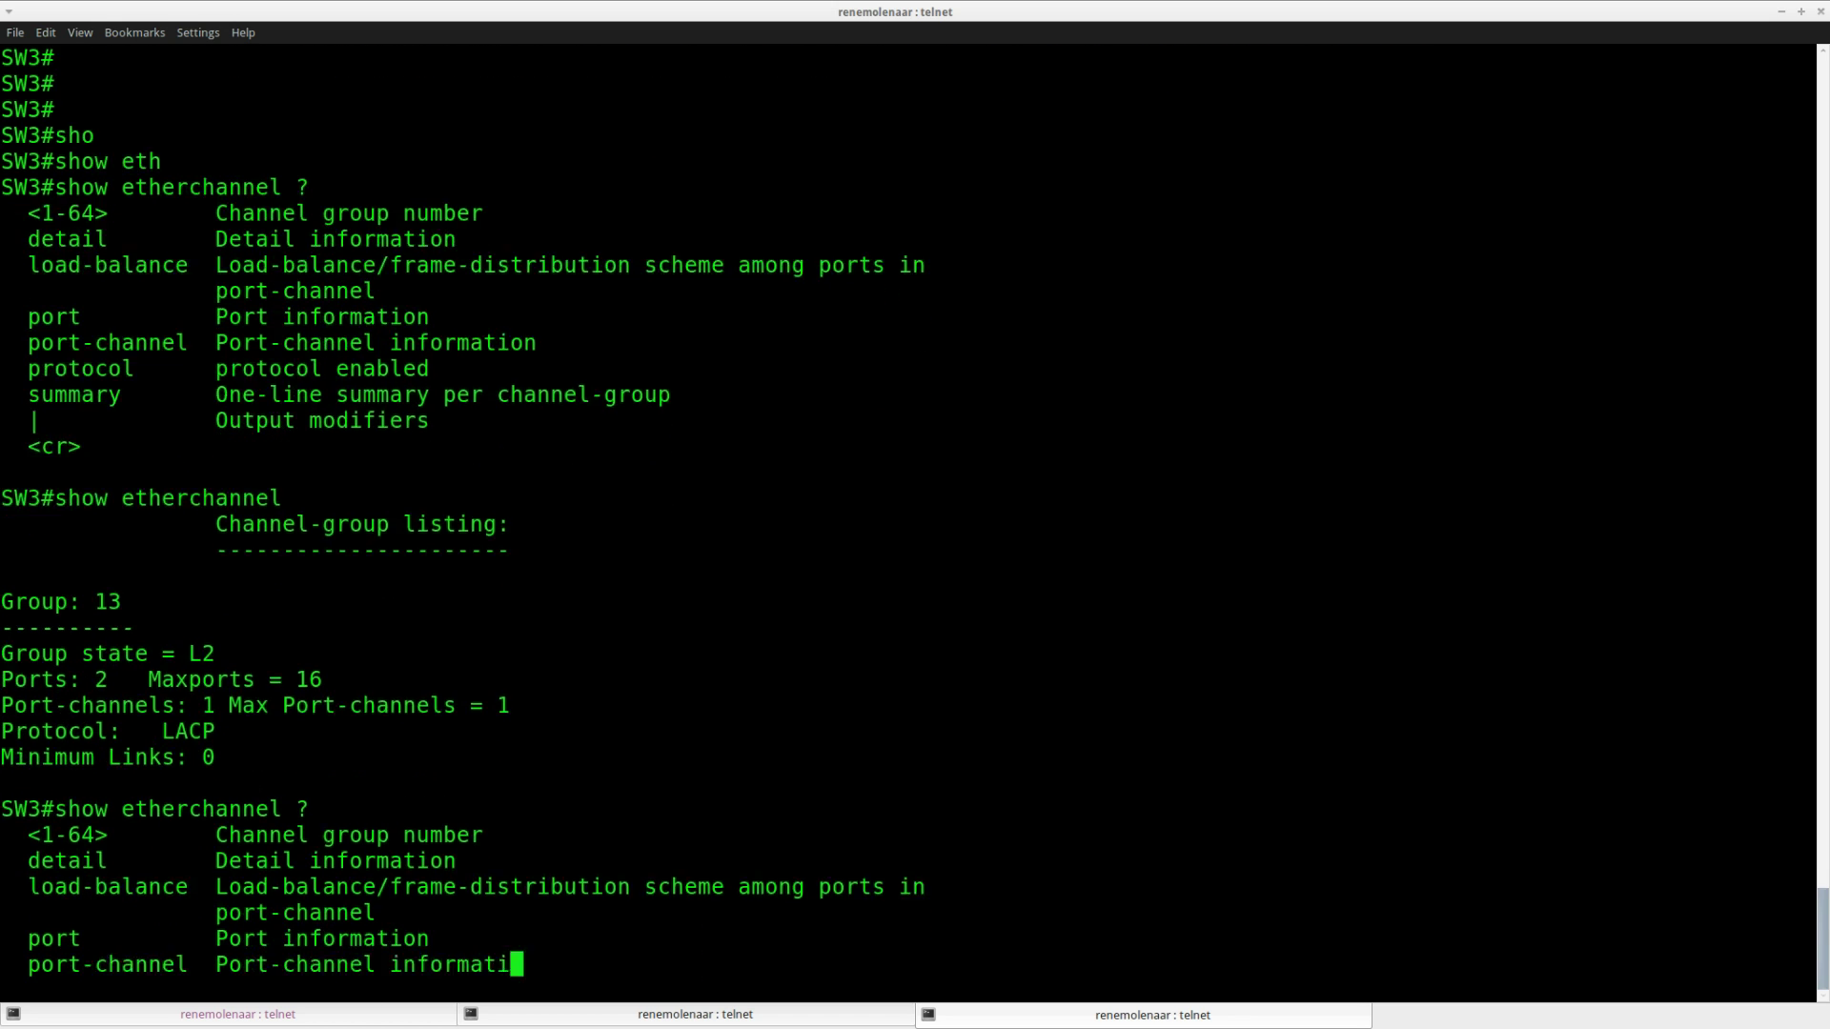
key("BackSpace")
type("13 ?")
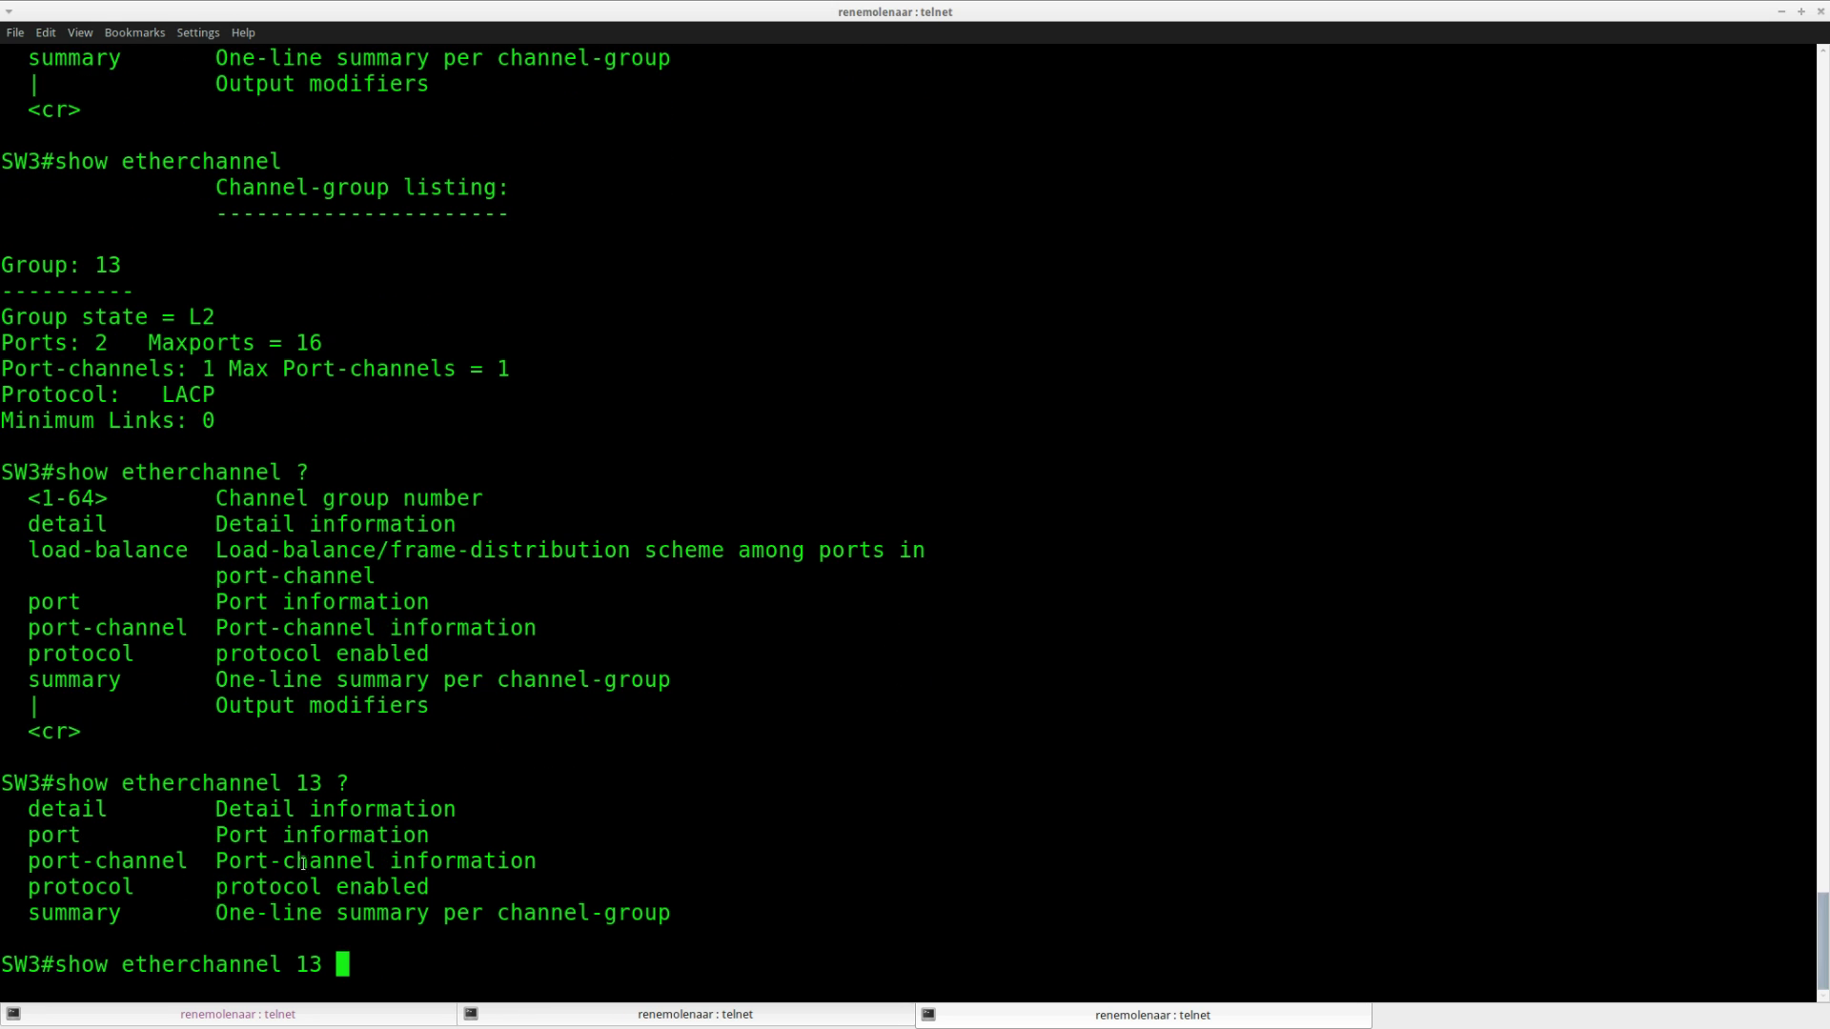
Step: Run 'show etherchannel 13 detail' on SW3
left_click_drag(457, 809, 26, 812)
left_click(26, 812)
type("det")
key("Tab")
key("Return")
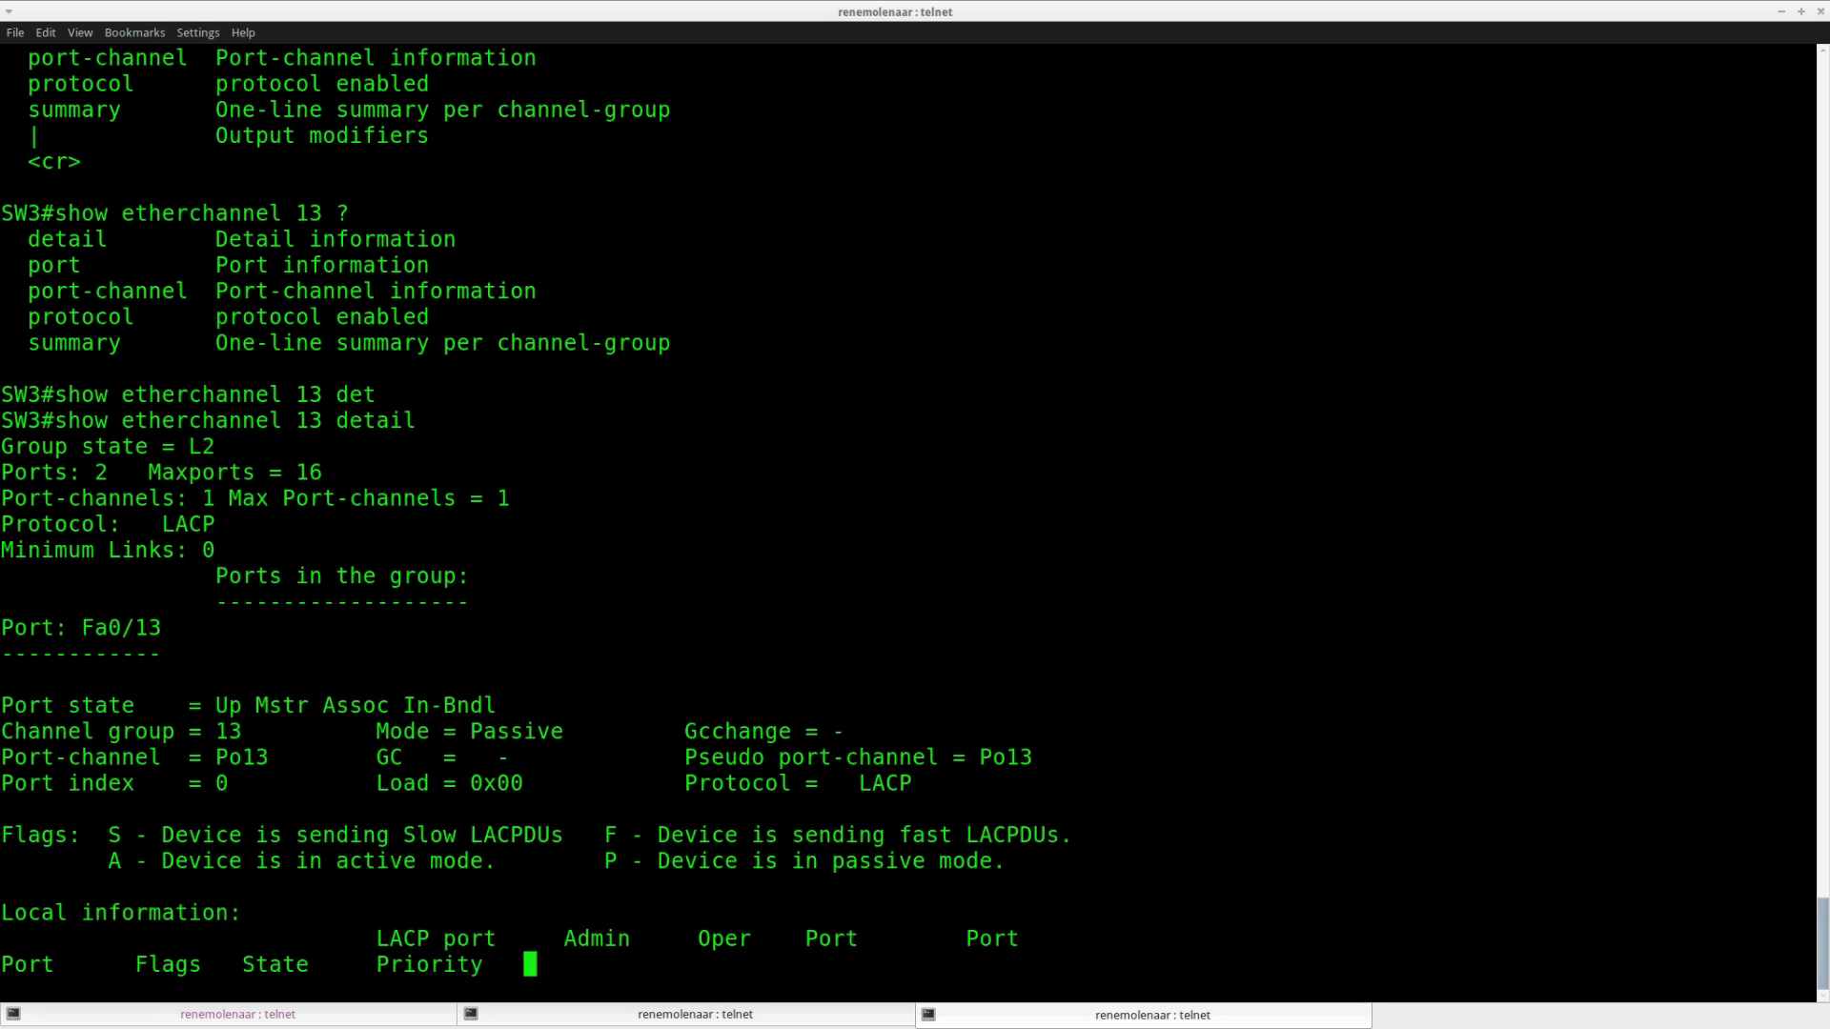
Step: Highlight Group state L2, LACP, Fa0/13's Mode = Passive and its Po13 membership
left_click_drag(209, 370, 4, 368)
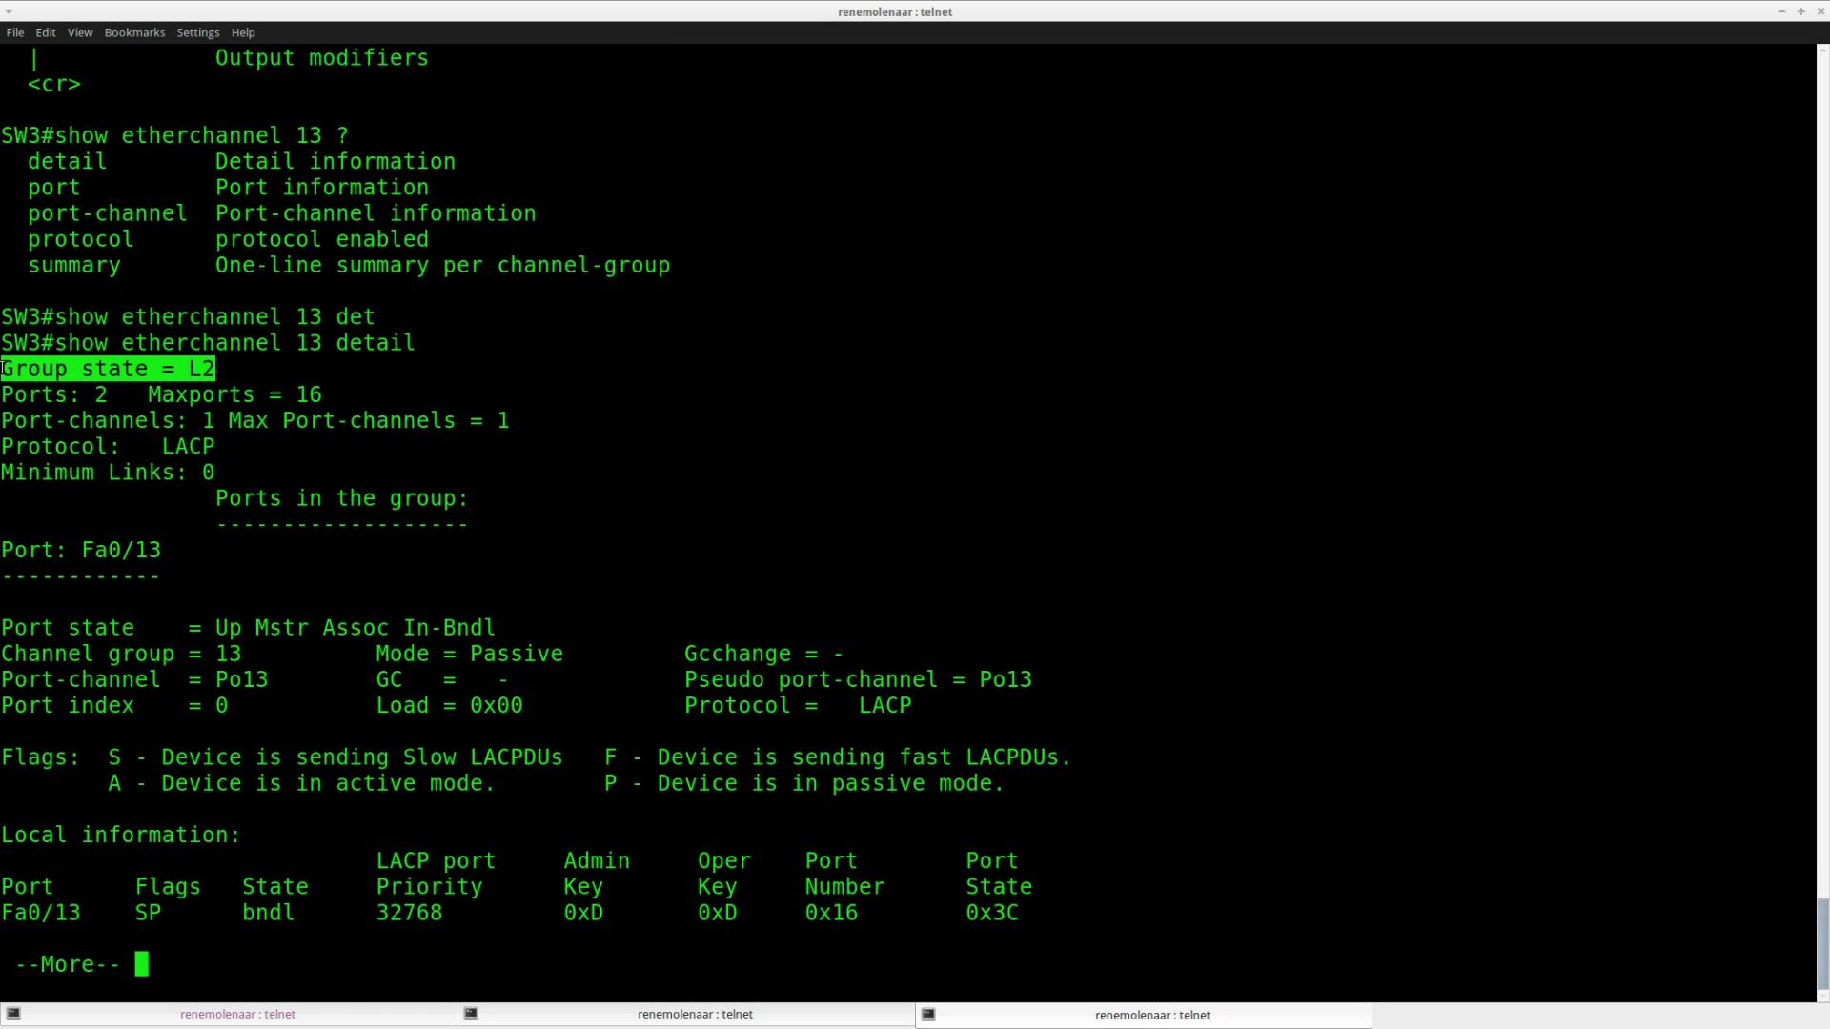
double_click(180, 450)
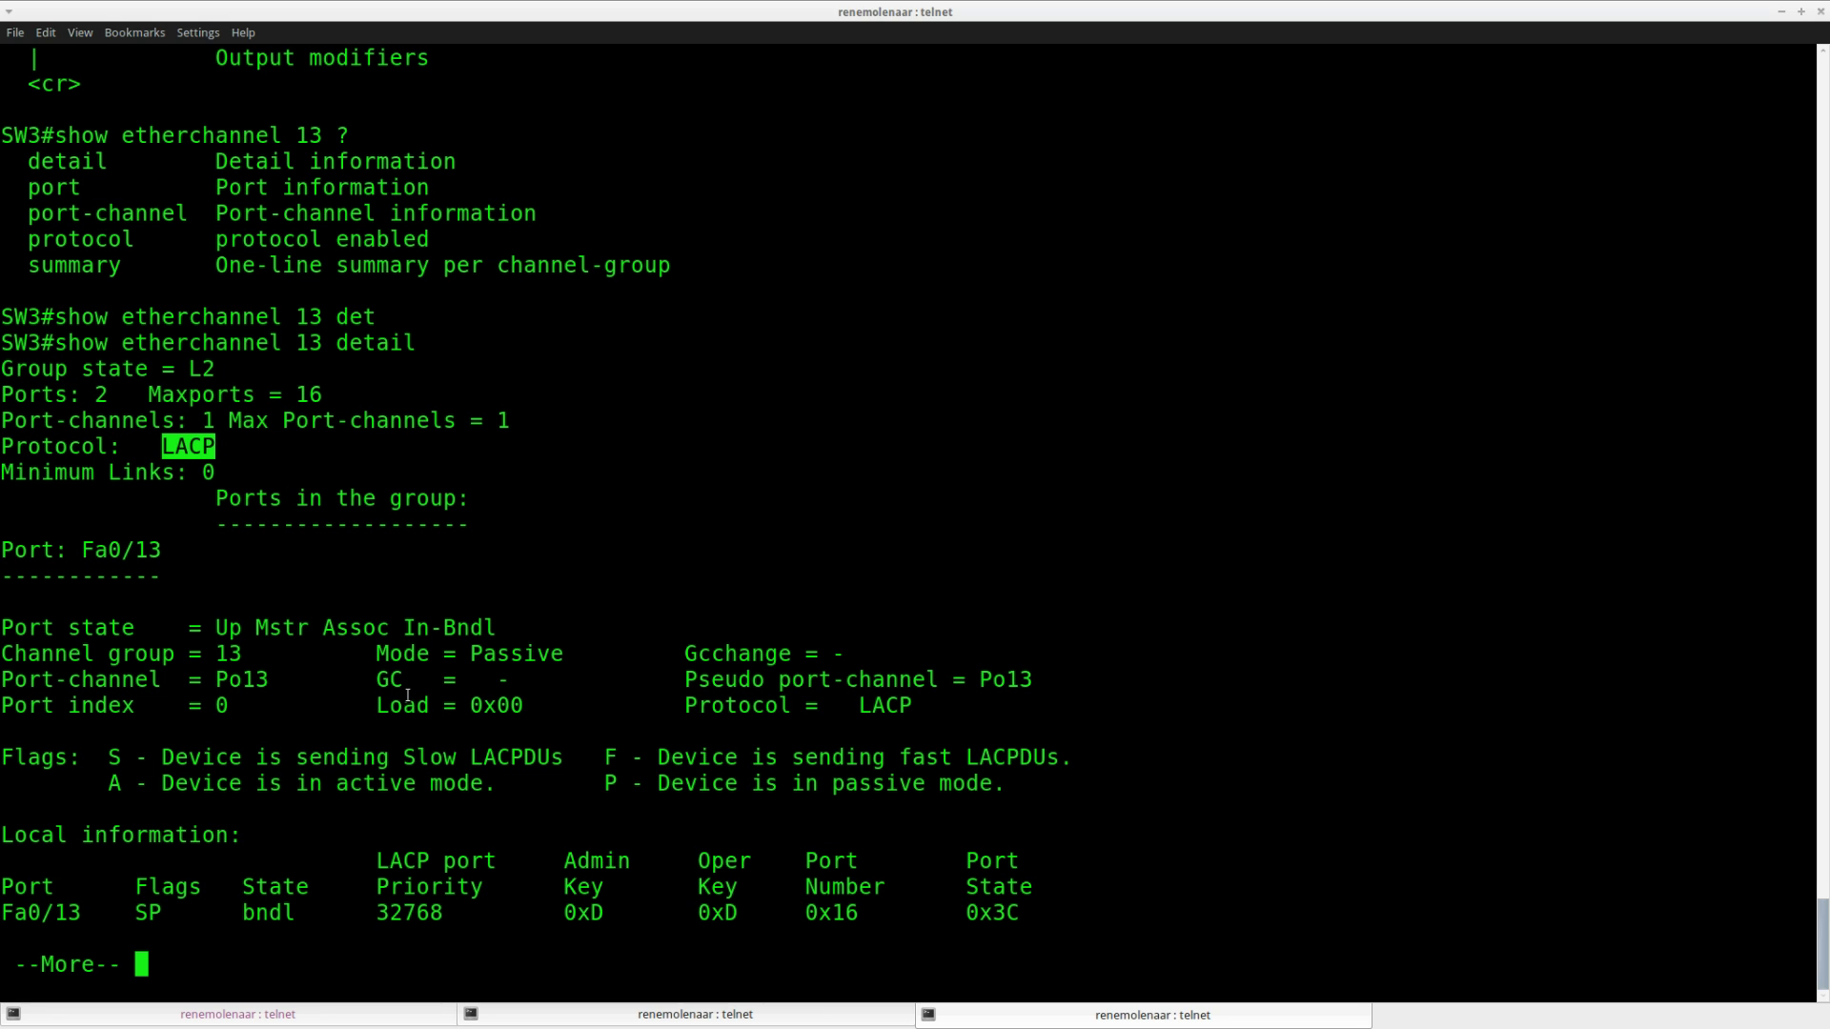
double_click(515, 655)
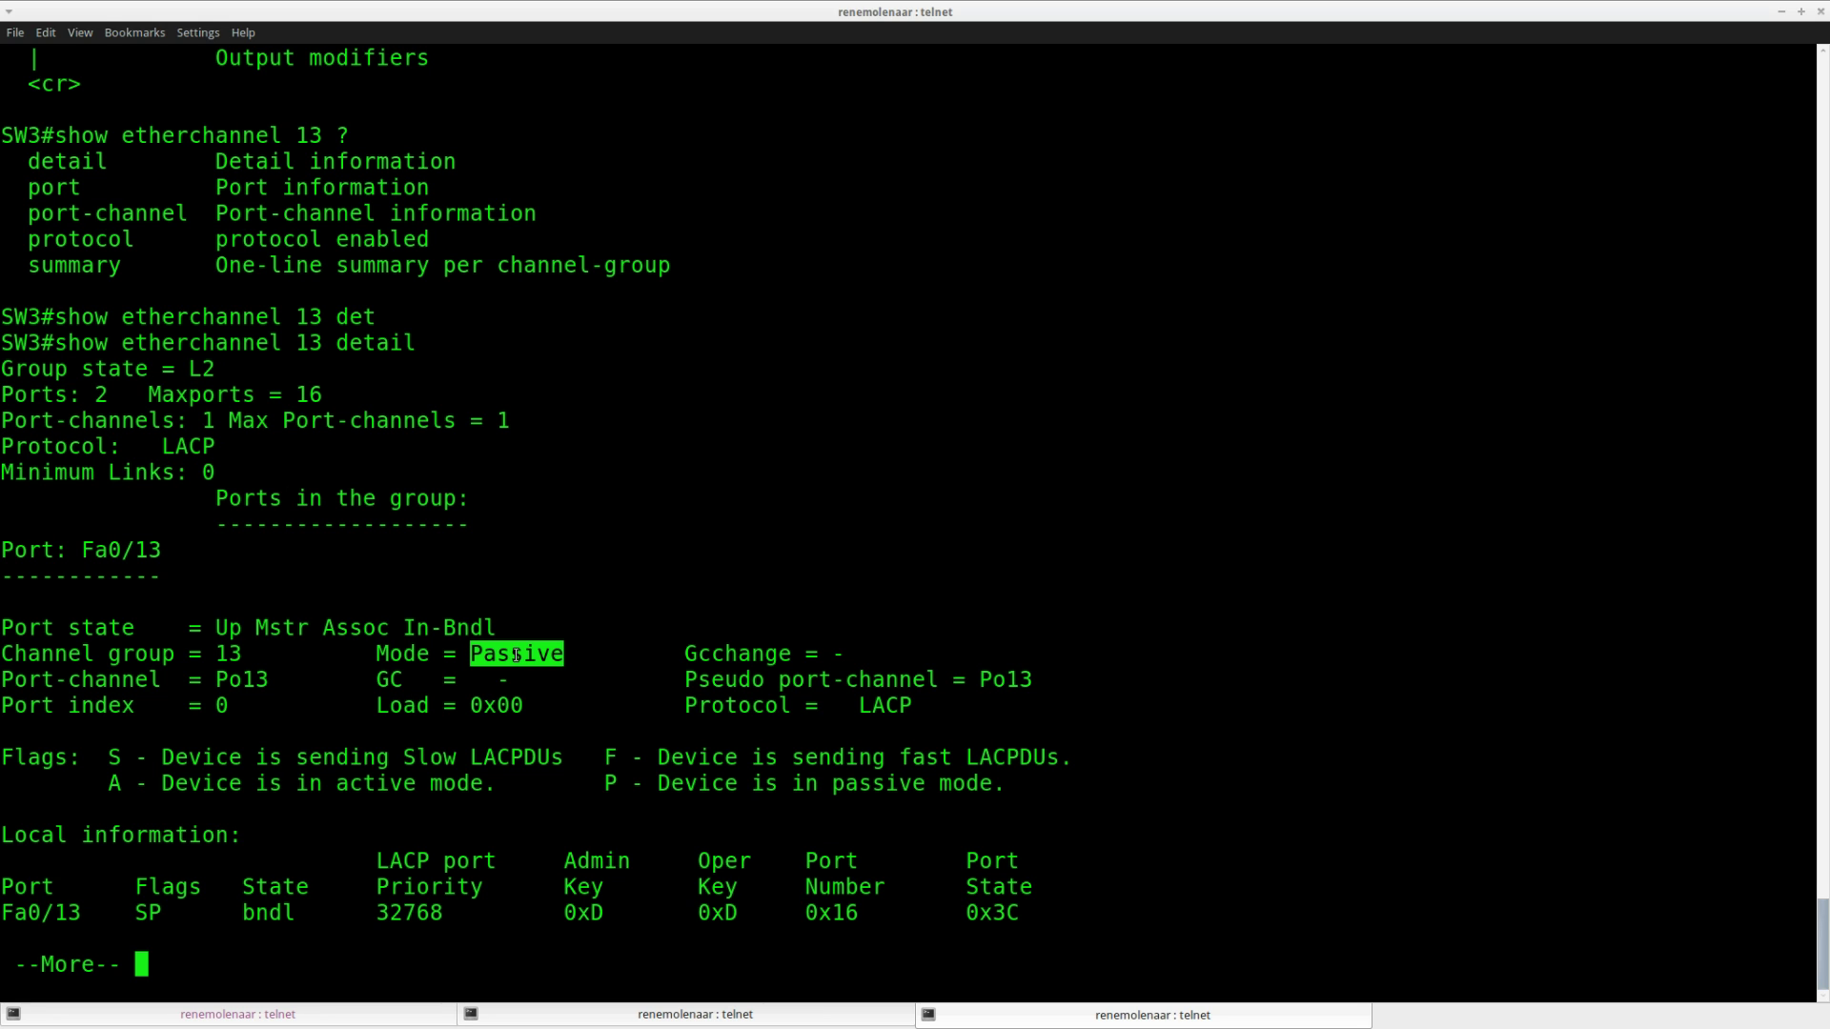
left_click_drag(564, 656, 376, 656)
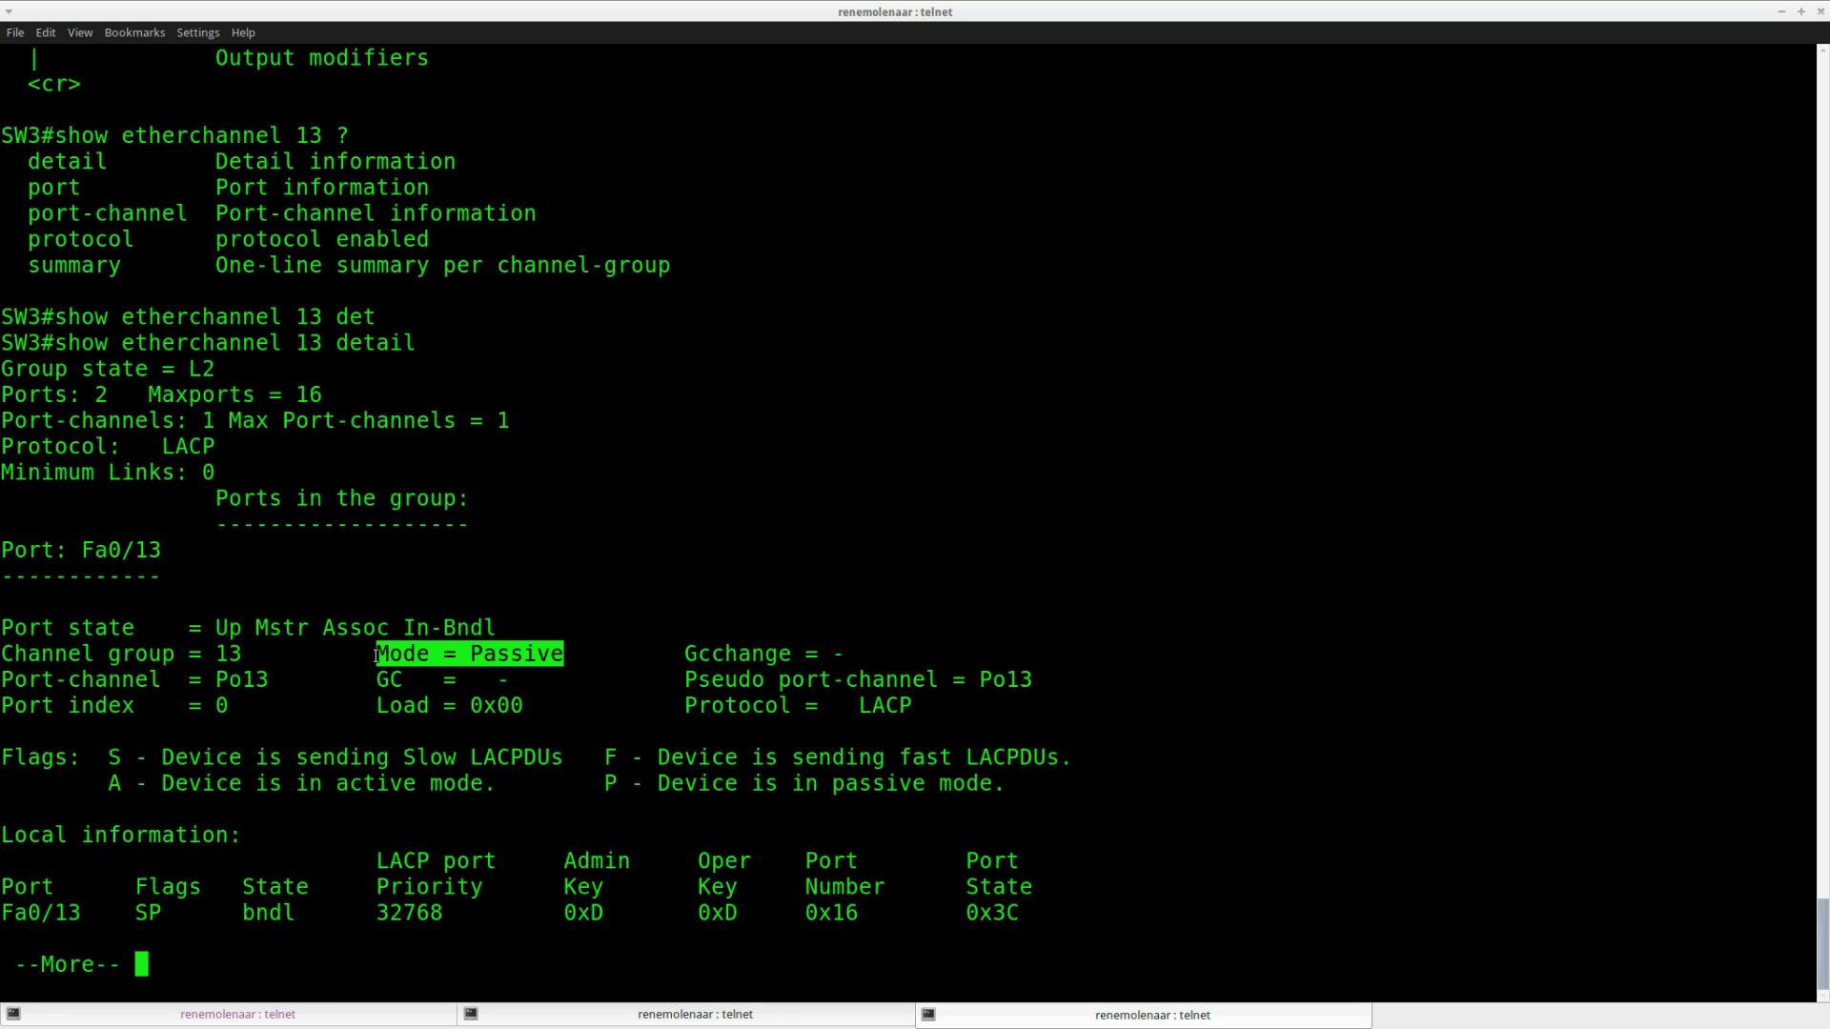
left_click_drag(268, 679, 1, 679)
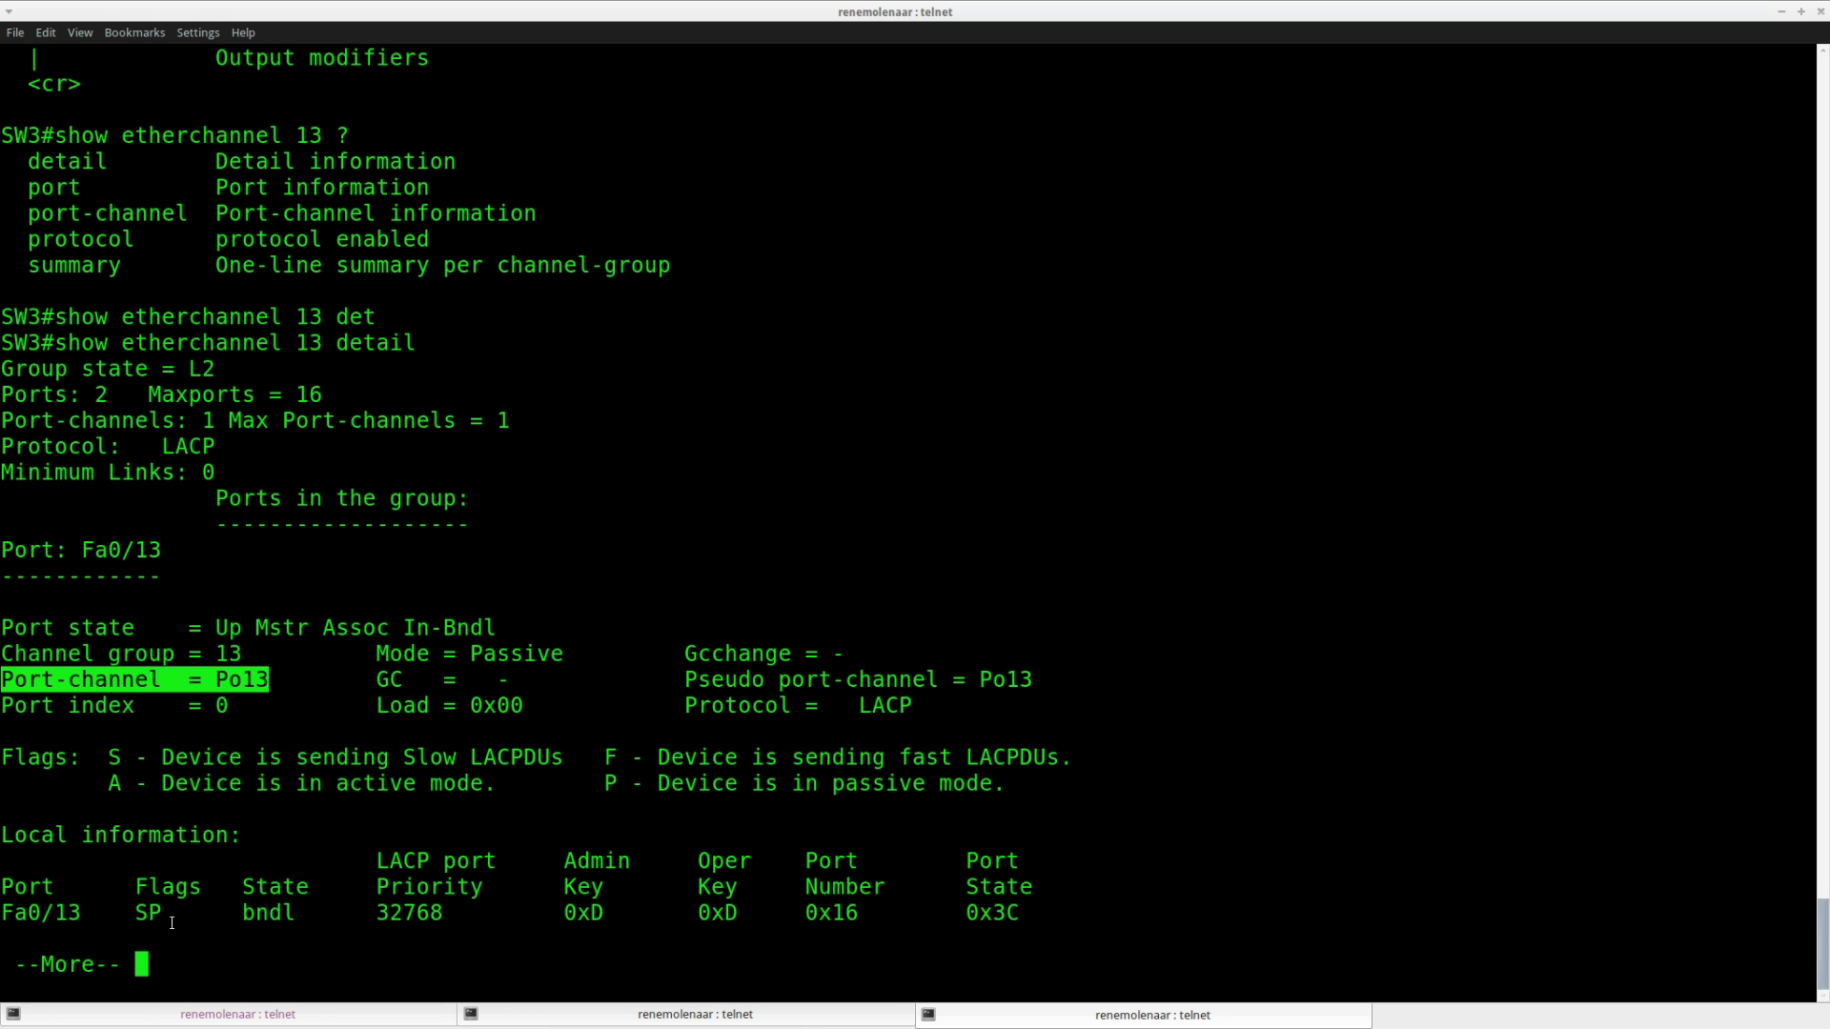
Step: Page on and mark Fa0/13's local SP flags as slow LACPDUs and passive mode
key("space")
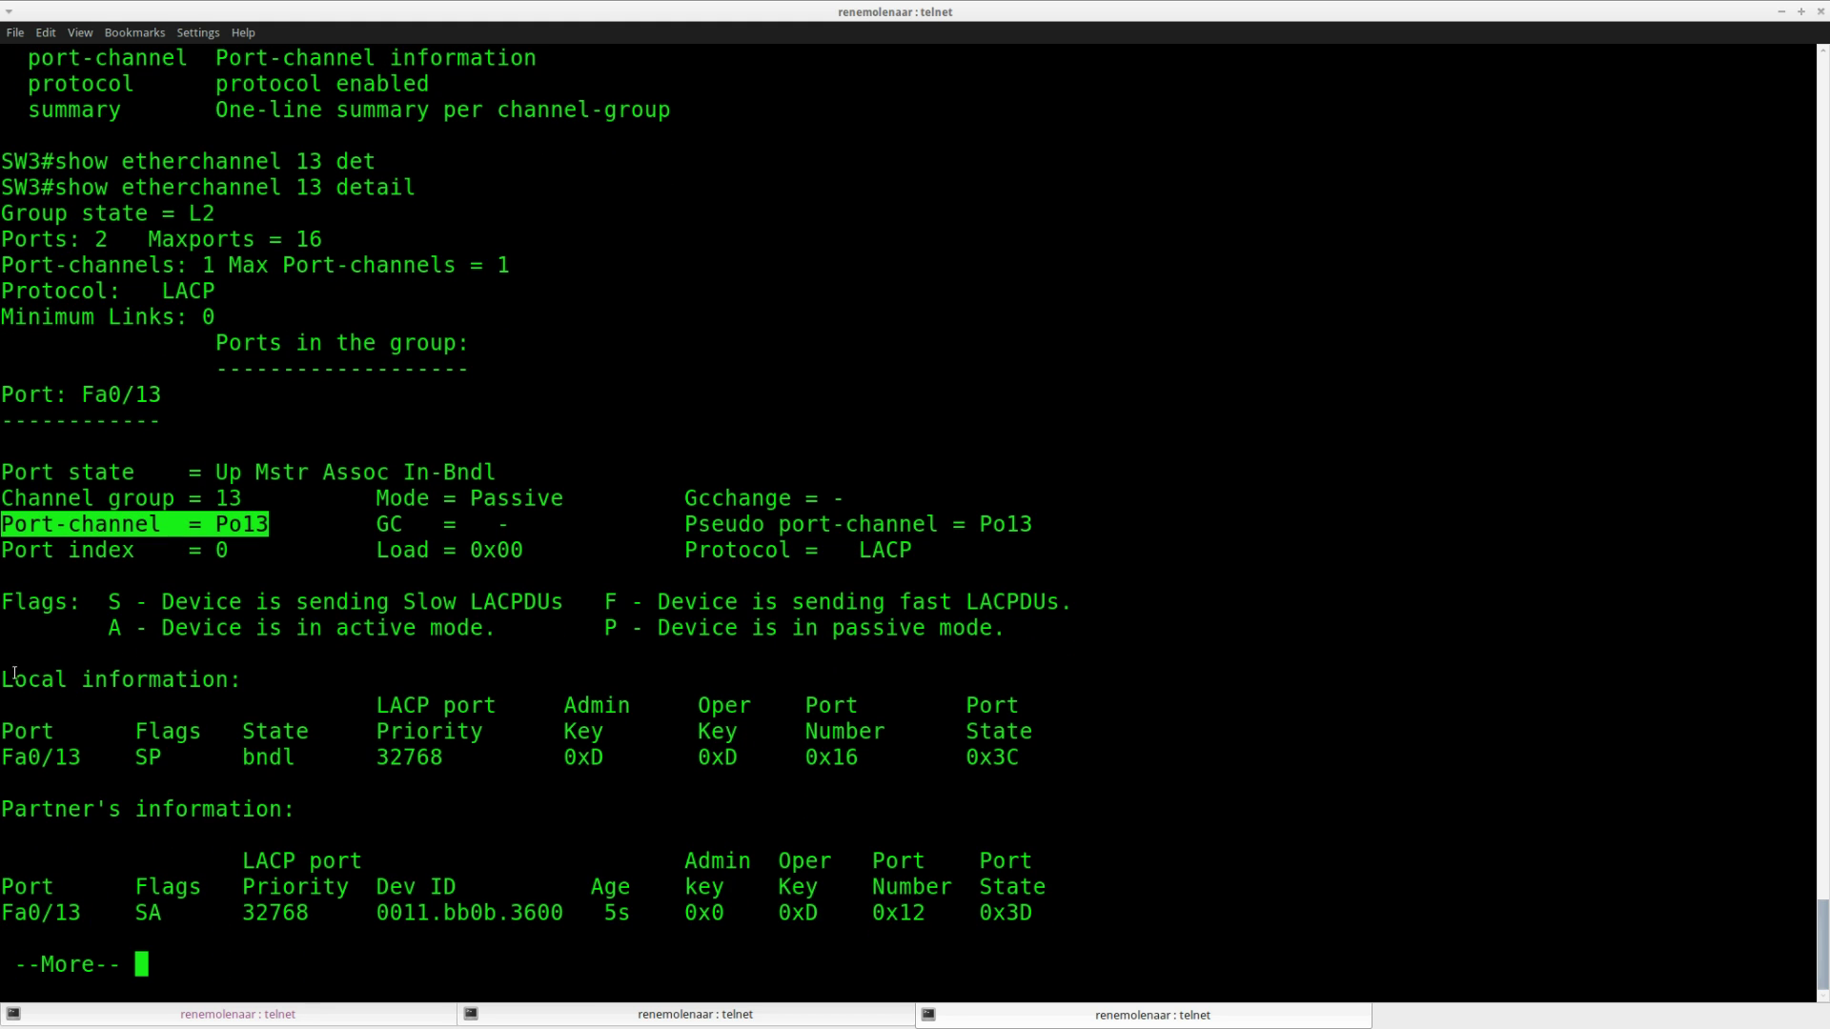
left_click_drag(14, 673, 1039, 760)
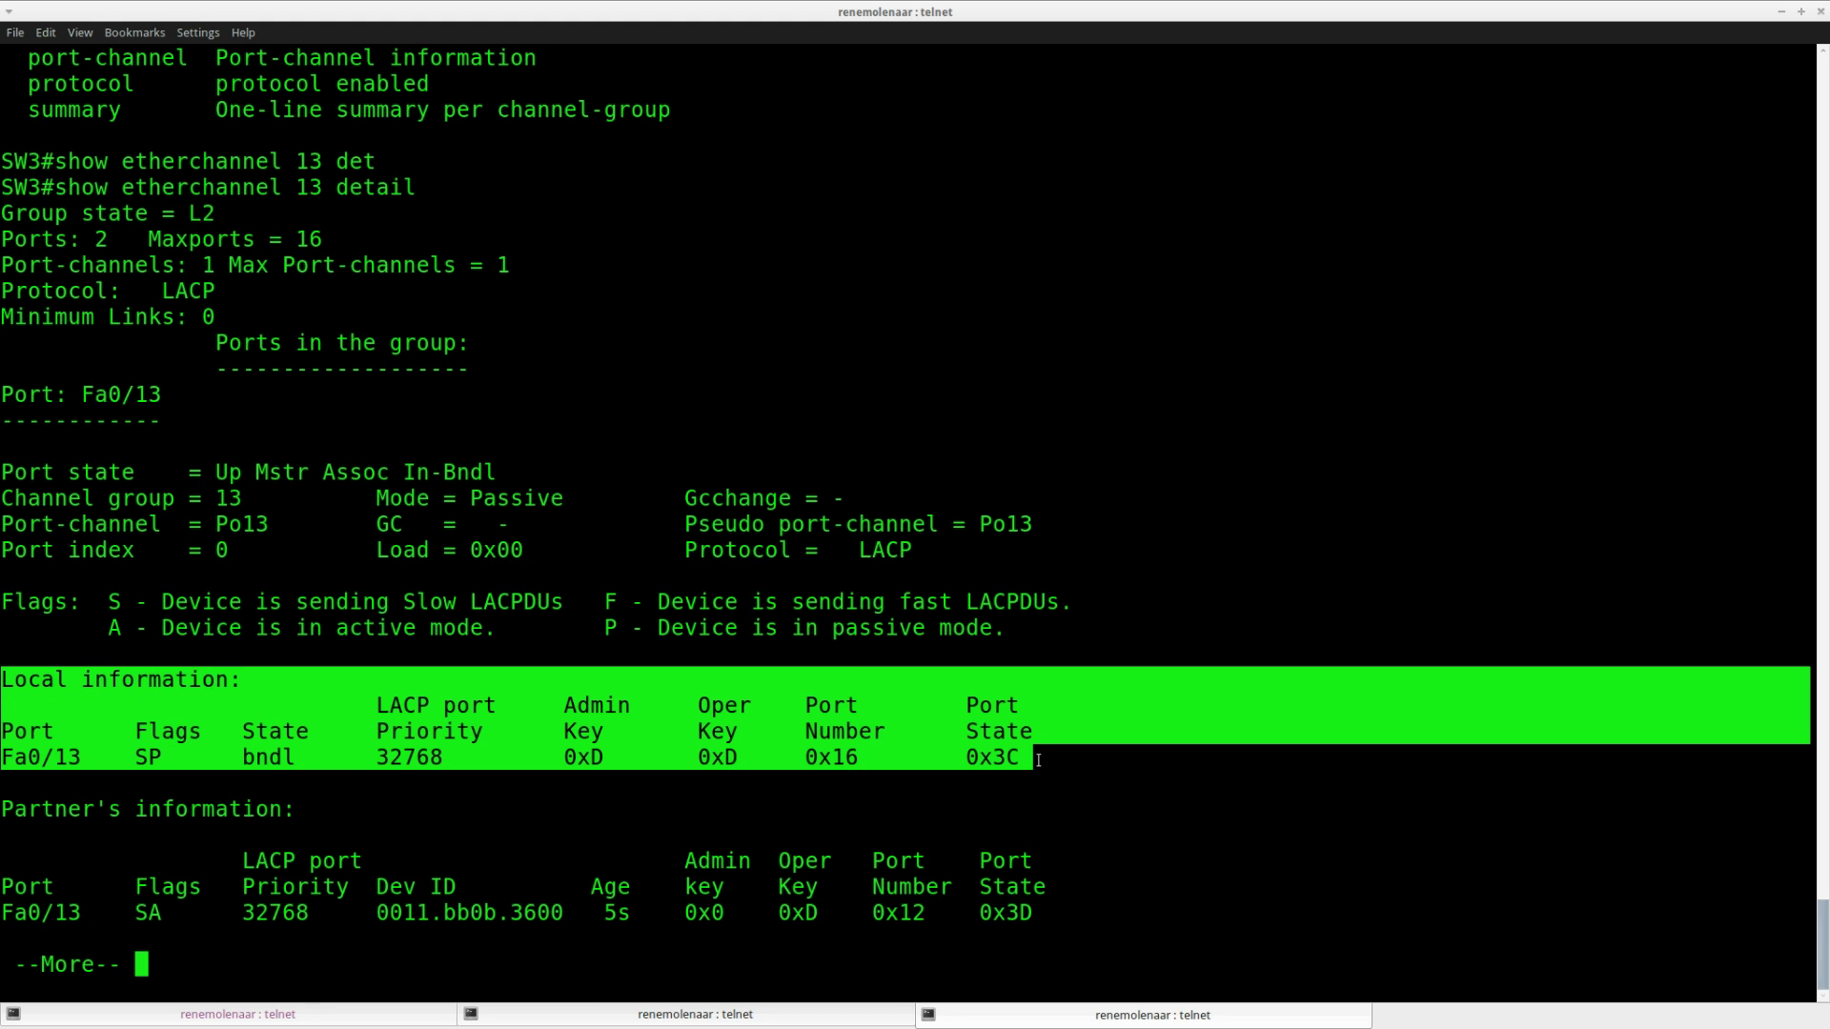
left_click(116, 768)
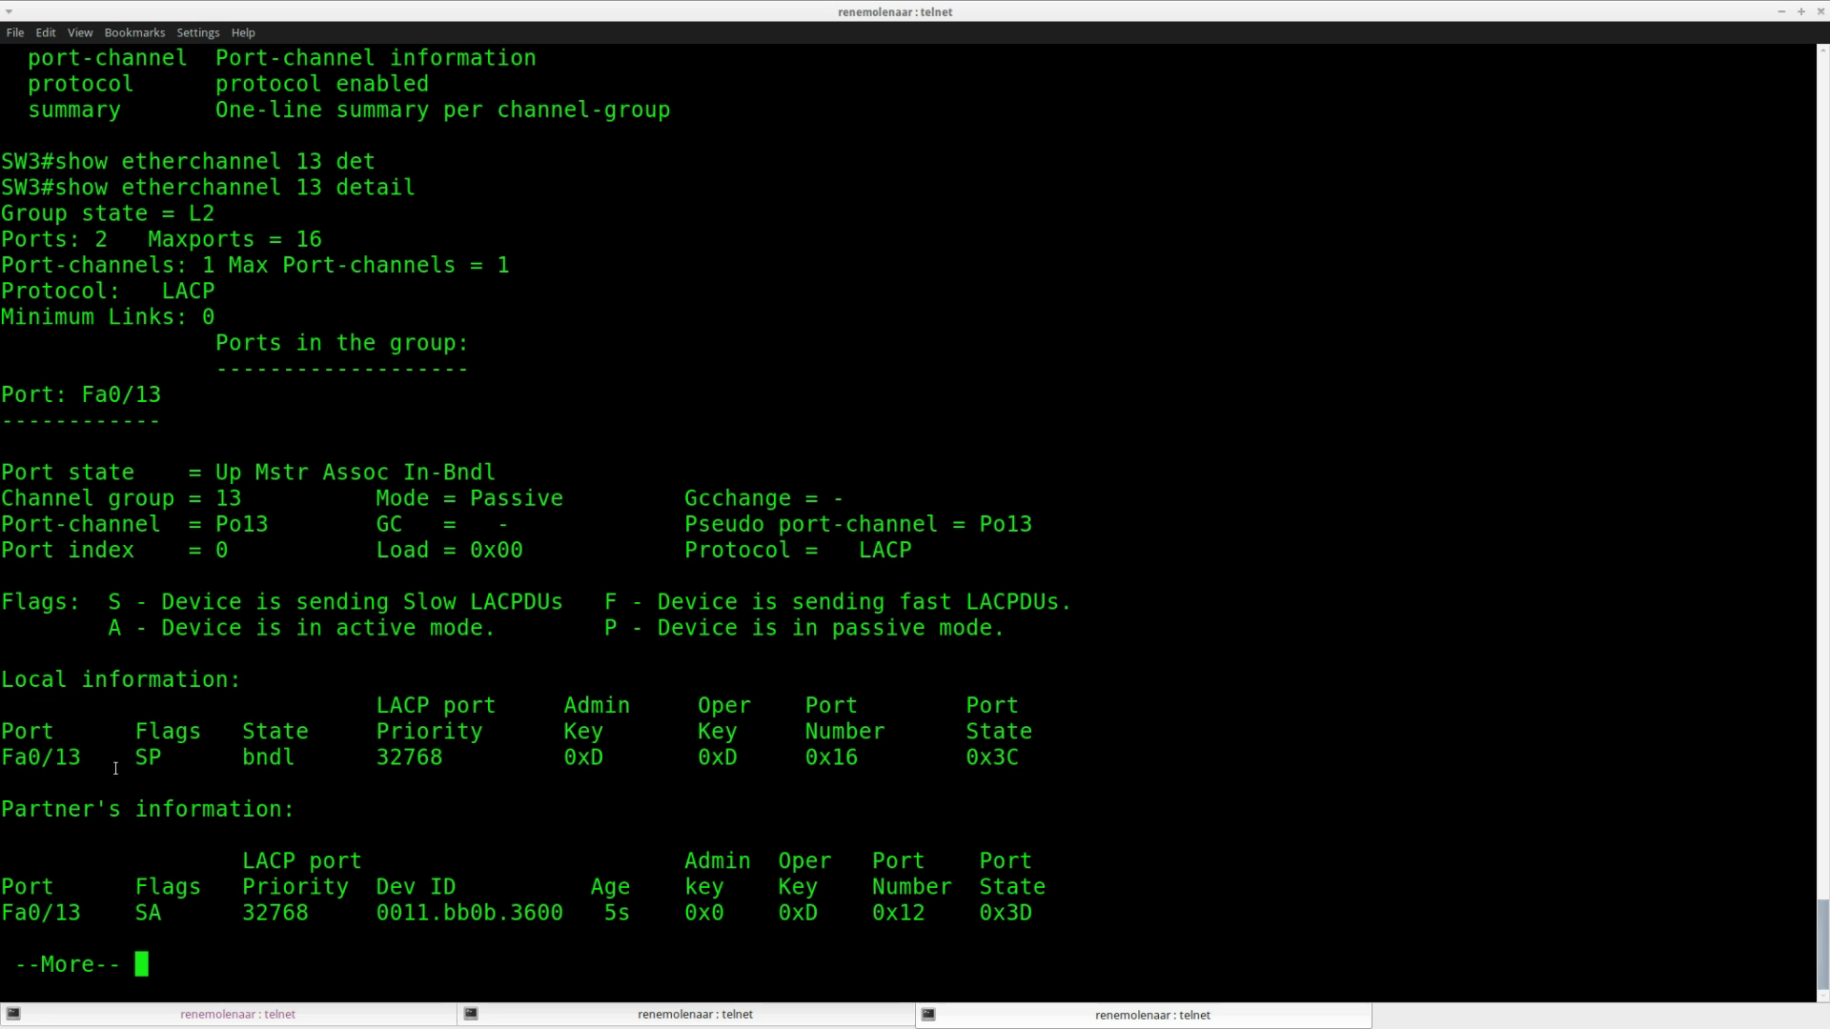
double_click(160, 764)
left_click_drag(82, 758, 3, 754)
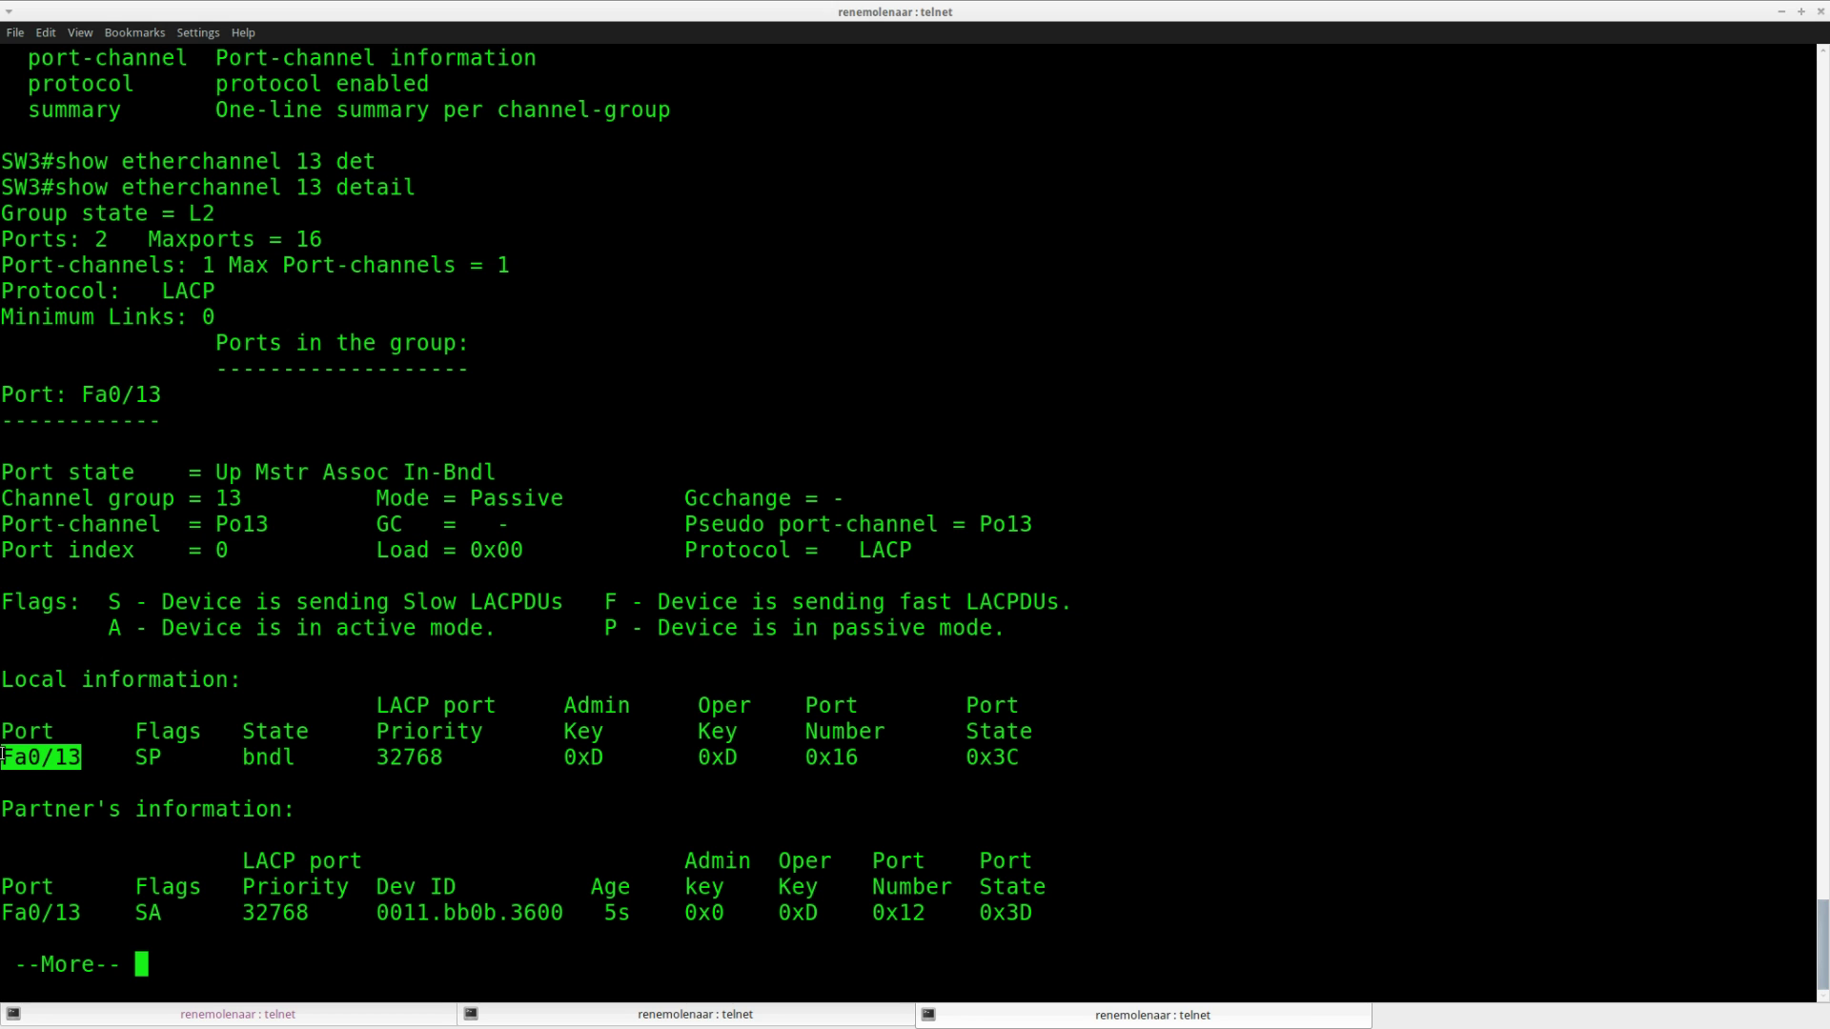
double_click(155, 762)
left_click_drag(563, 607, 109, 606)
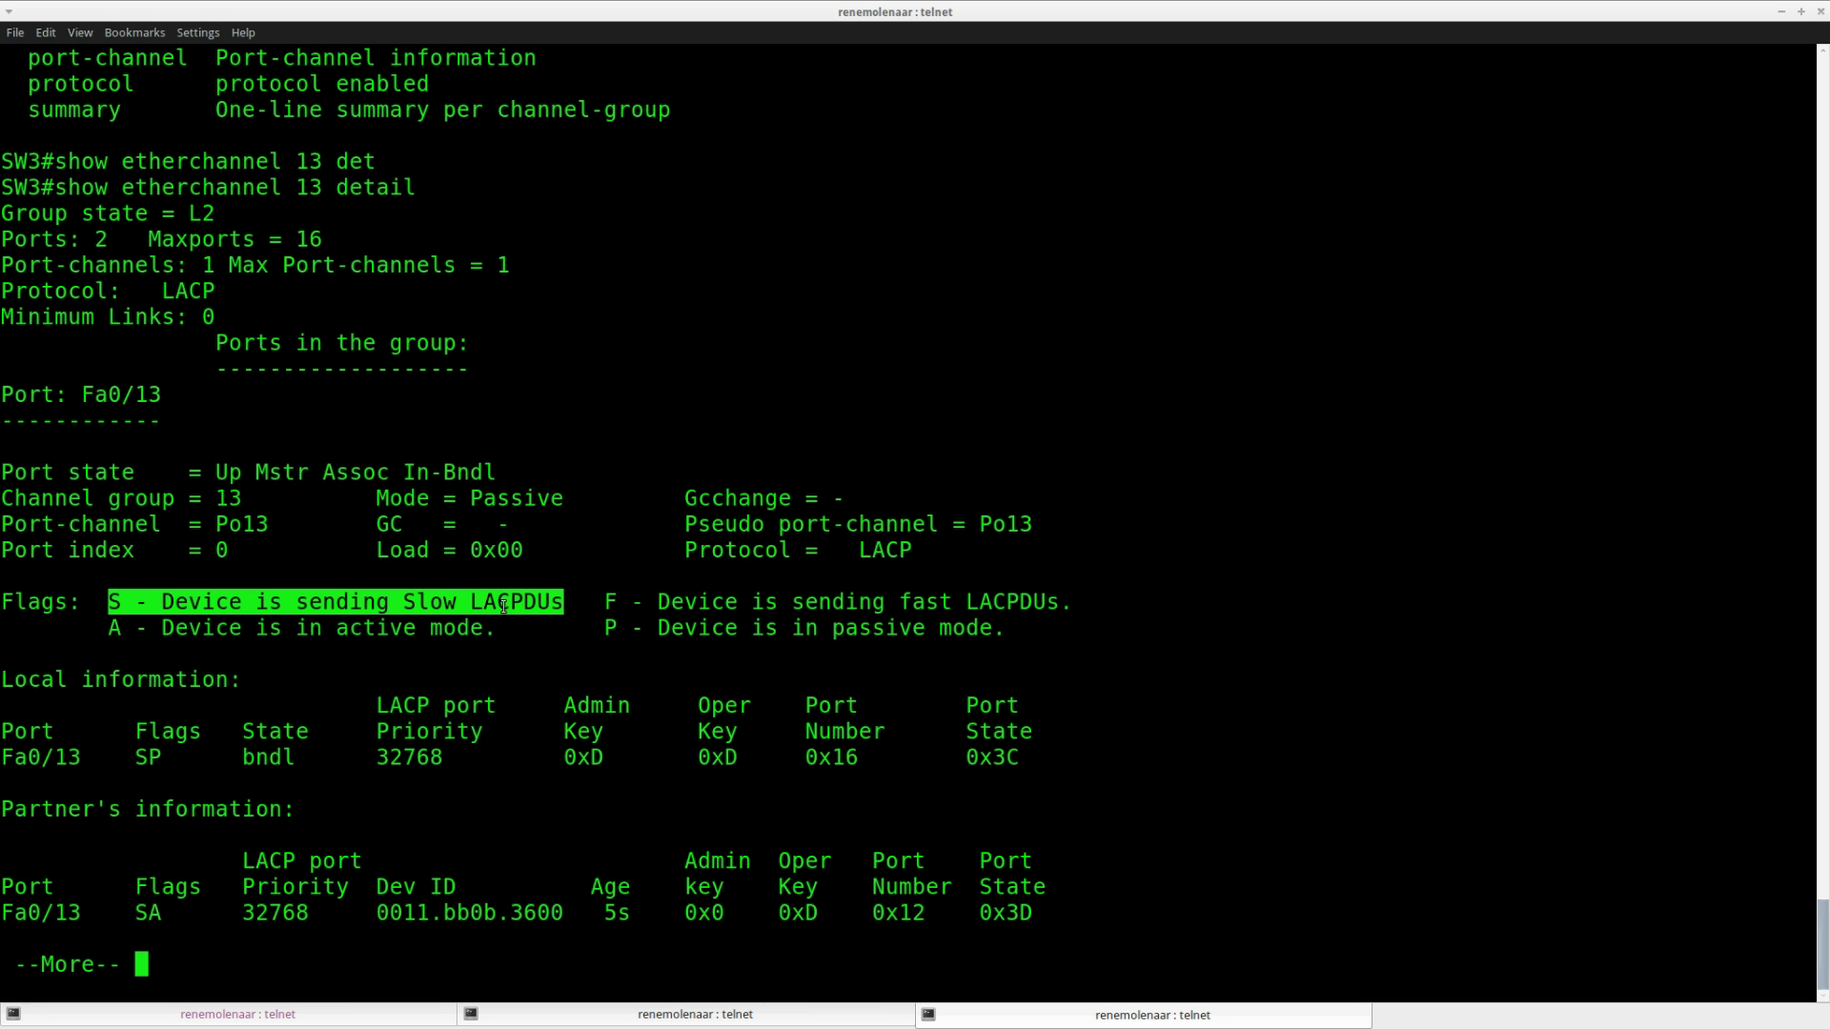
left_click_drag(564, 607, 112, 601)
left_click_drag(148, 758, 159, 757)
left_click_drag(1009, 632, 604, 629)
left_click(477, 808)
Step: Show the partner's LACP information and mark its SA flags as slow LACPDUs, active mode
key("Return")
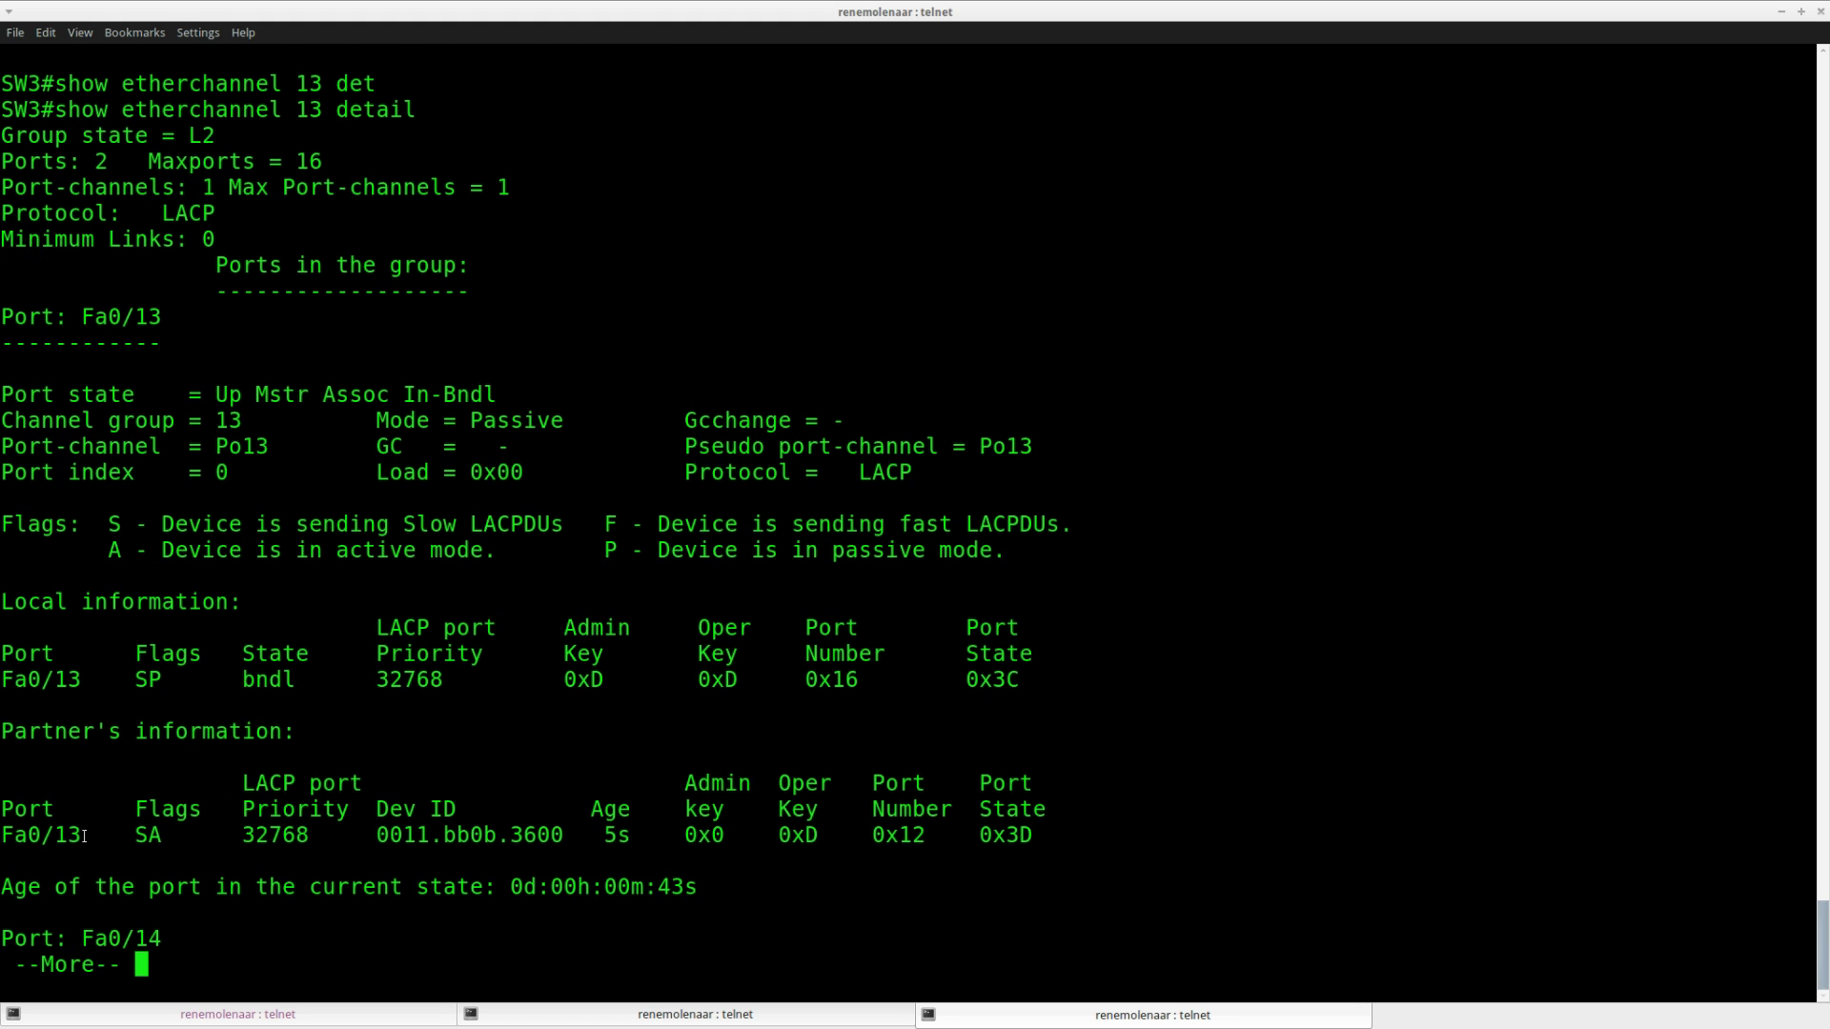
left_click_drag(8, 736, 1048, 833)
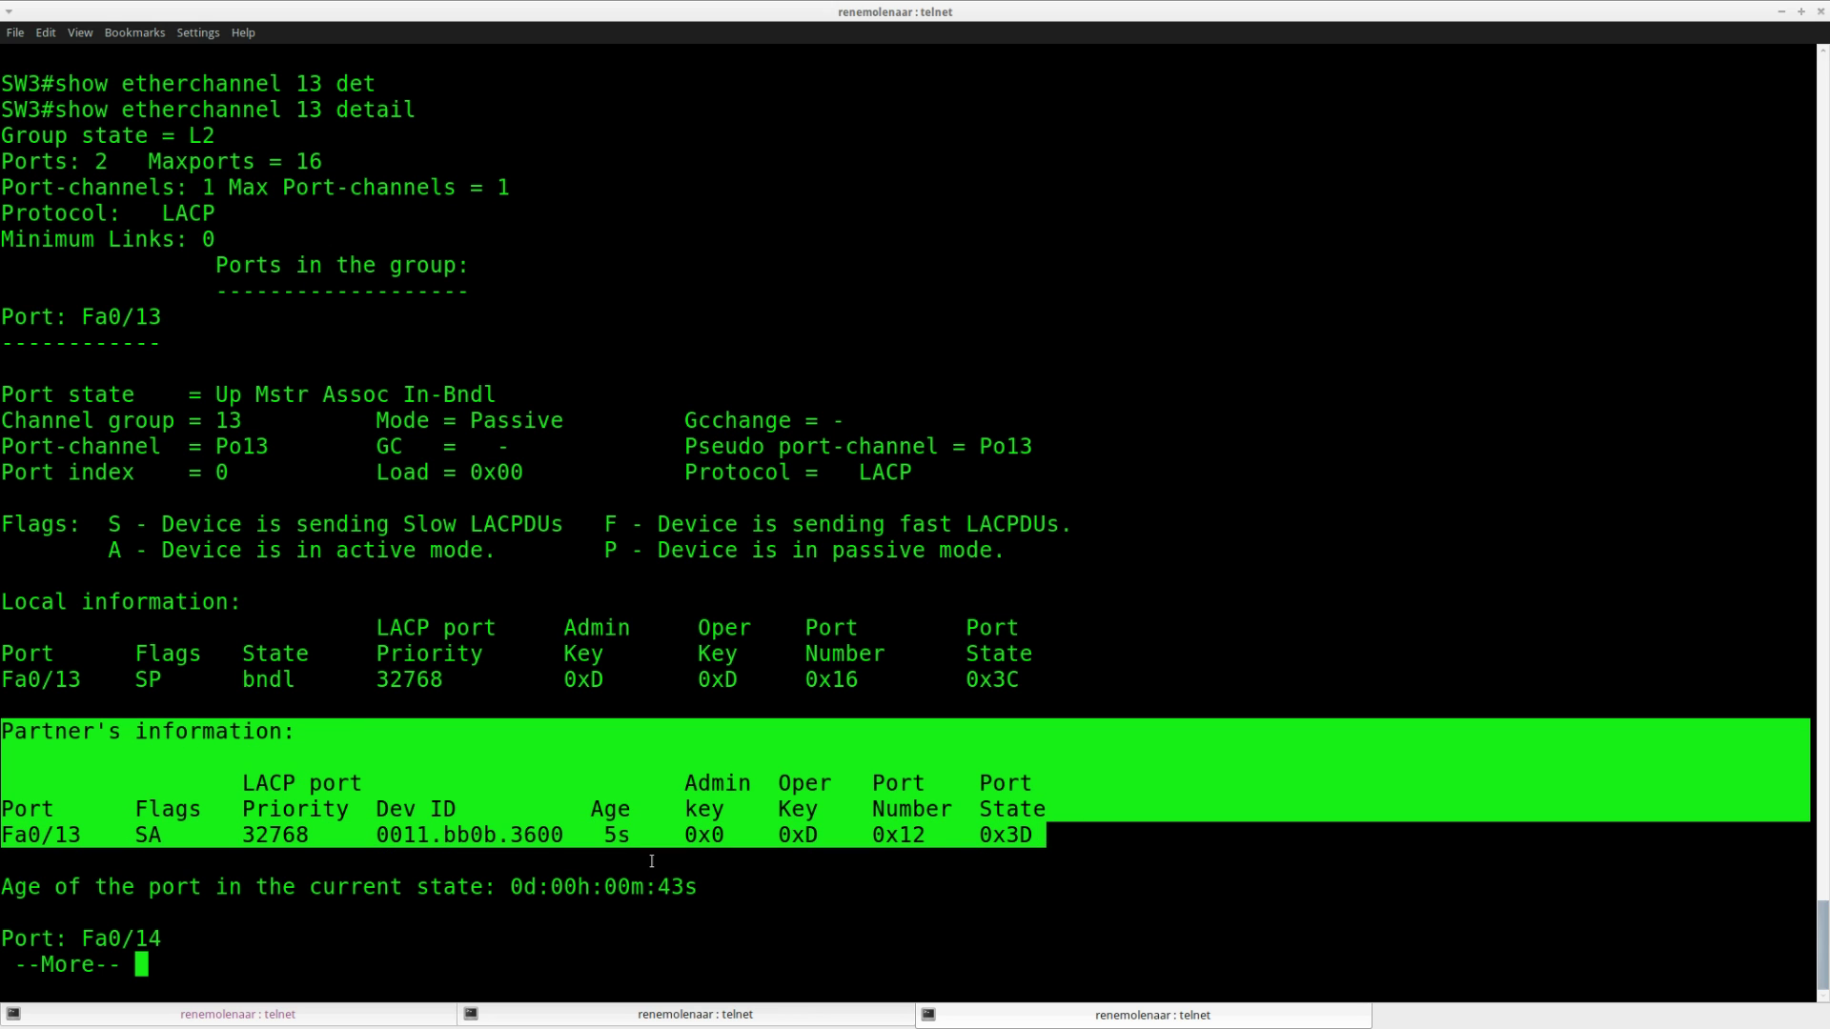
left_click(362, 832)
double_click(158, 837)
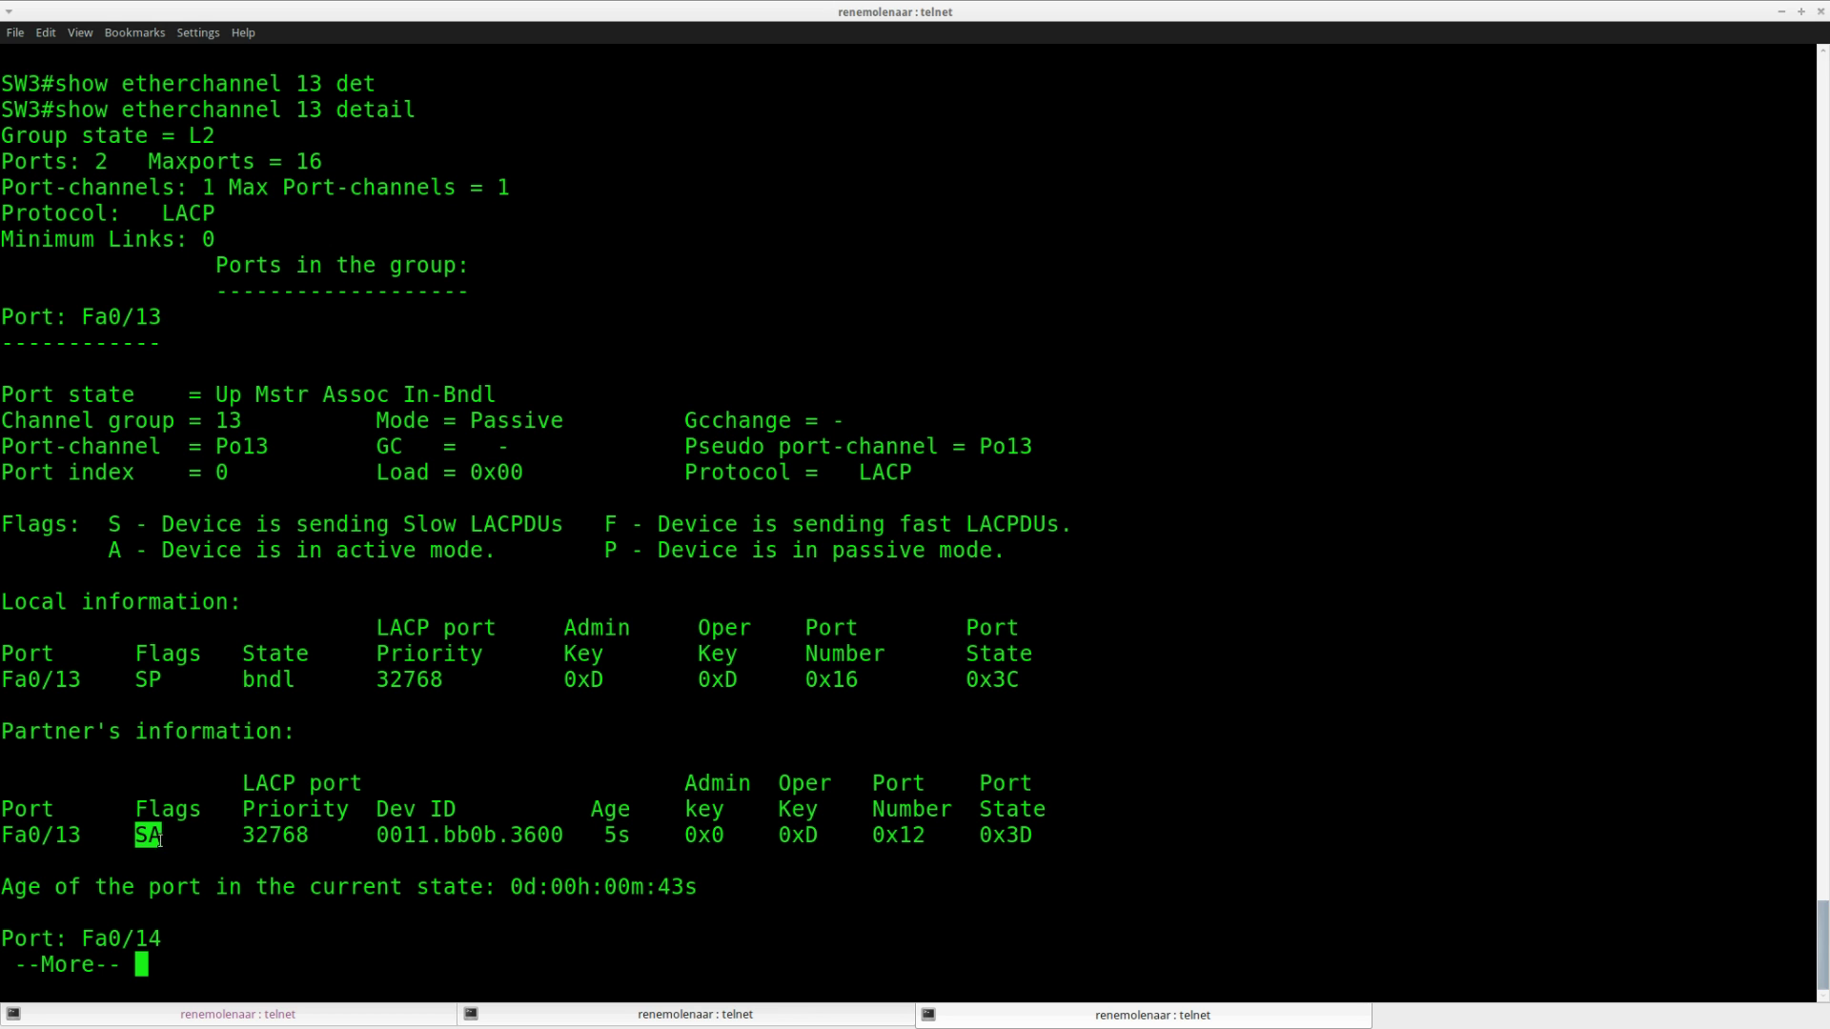
left_click_drag(568, 522, 107, 524)
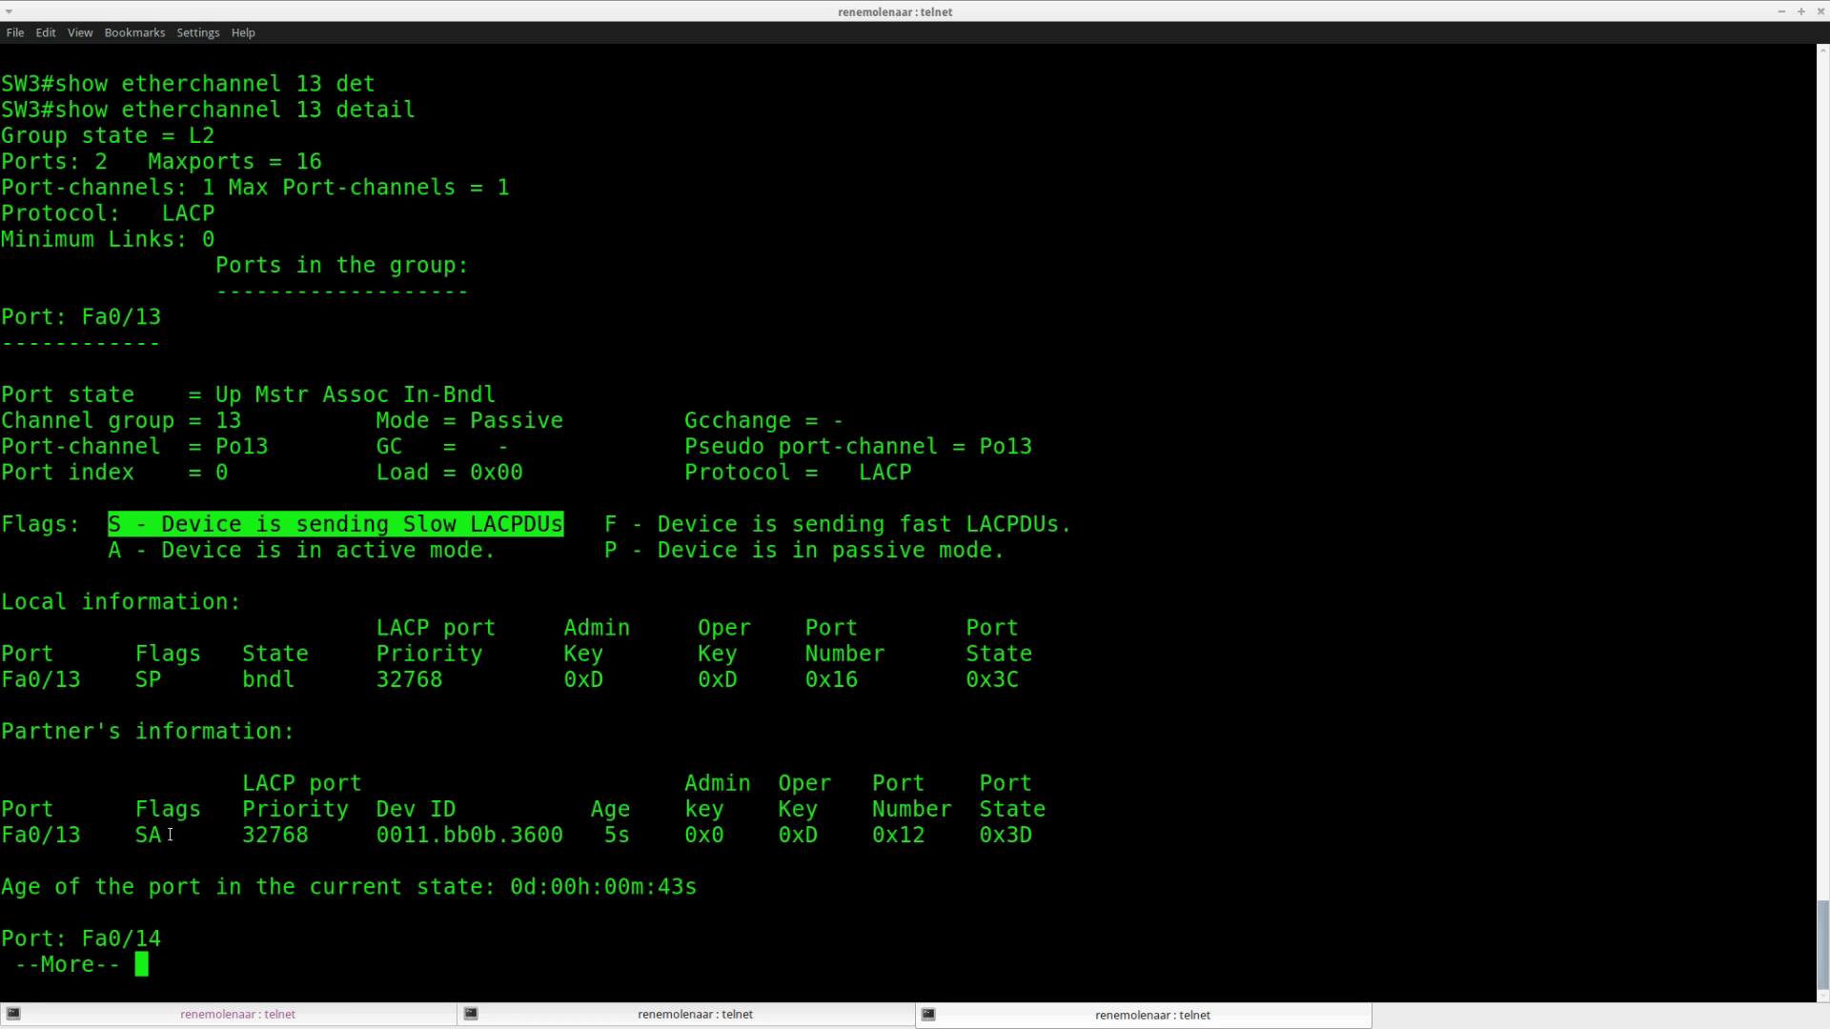
left_click_drag(170, 835, 155, 835)
left_click_drag(506, 552, 114, 551)
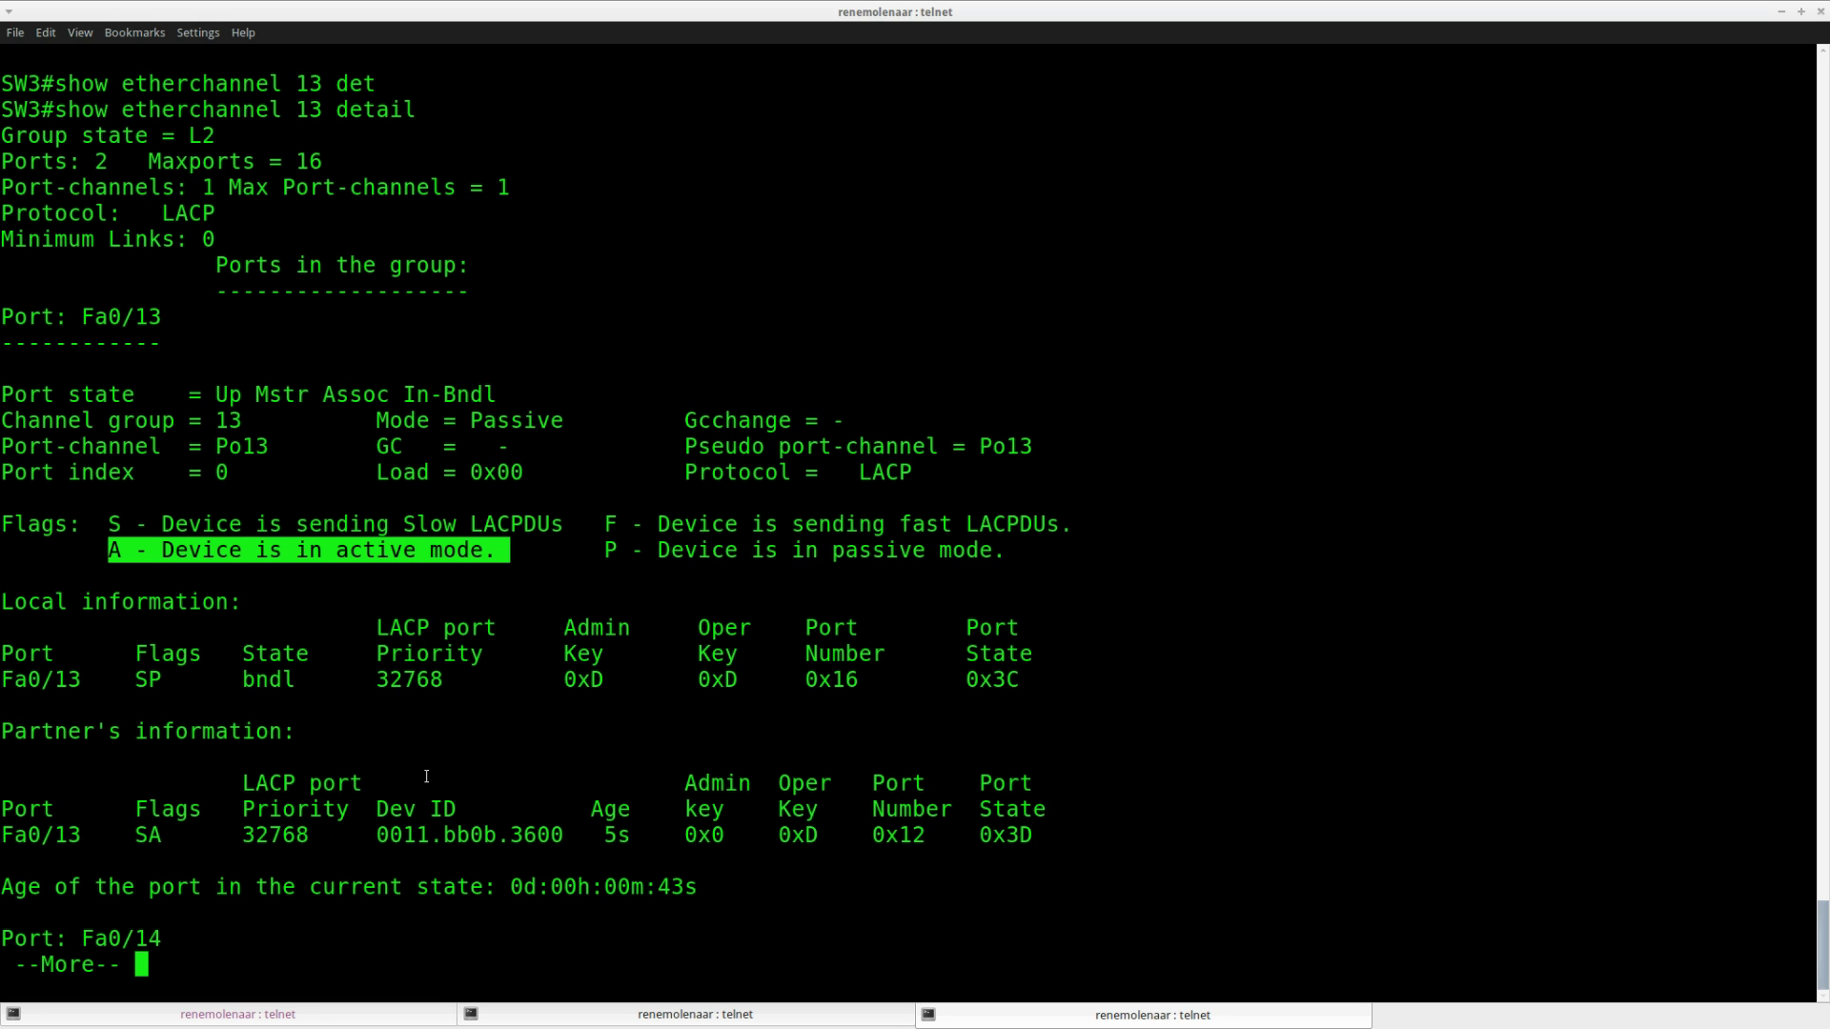
Step: Page through the rest of SW3's EtherChannel 13 detail, showing both ports passive in Po13
key("Return")
key("Return")
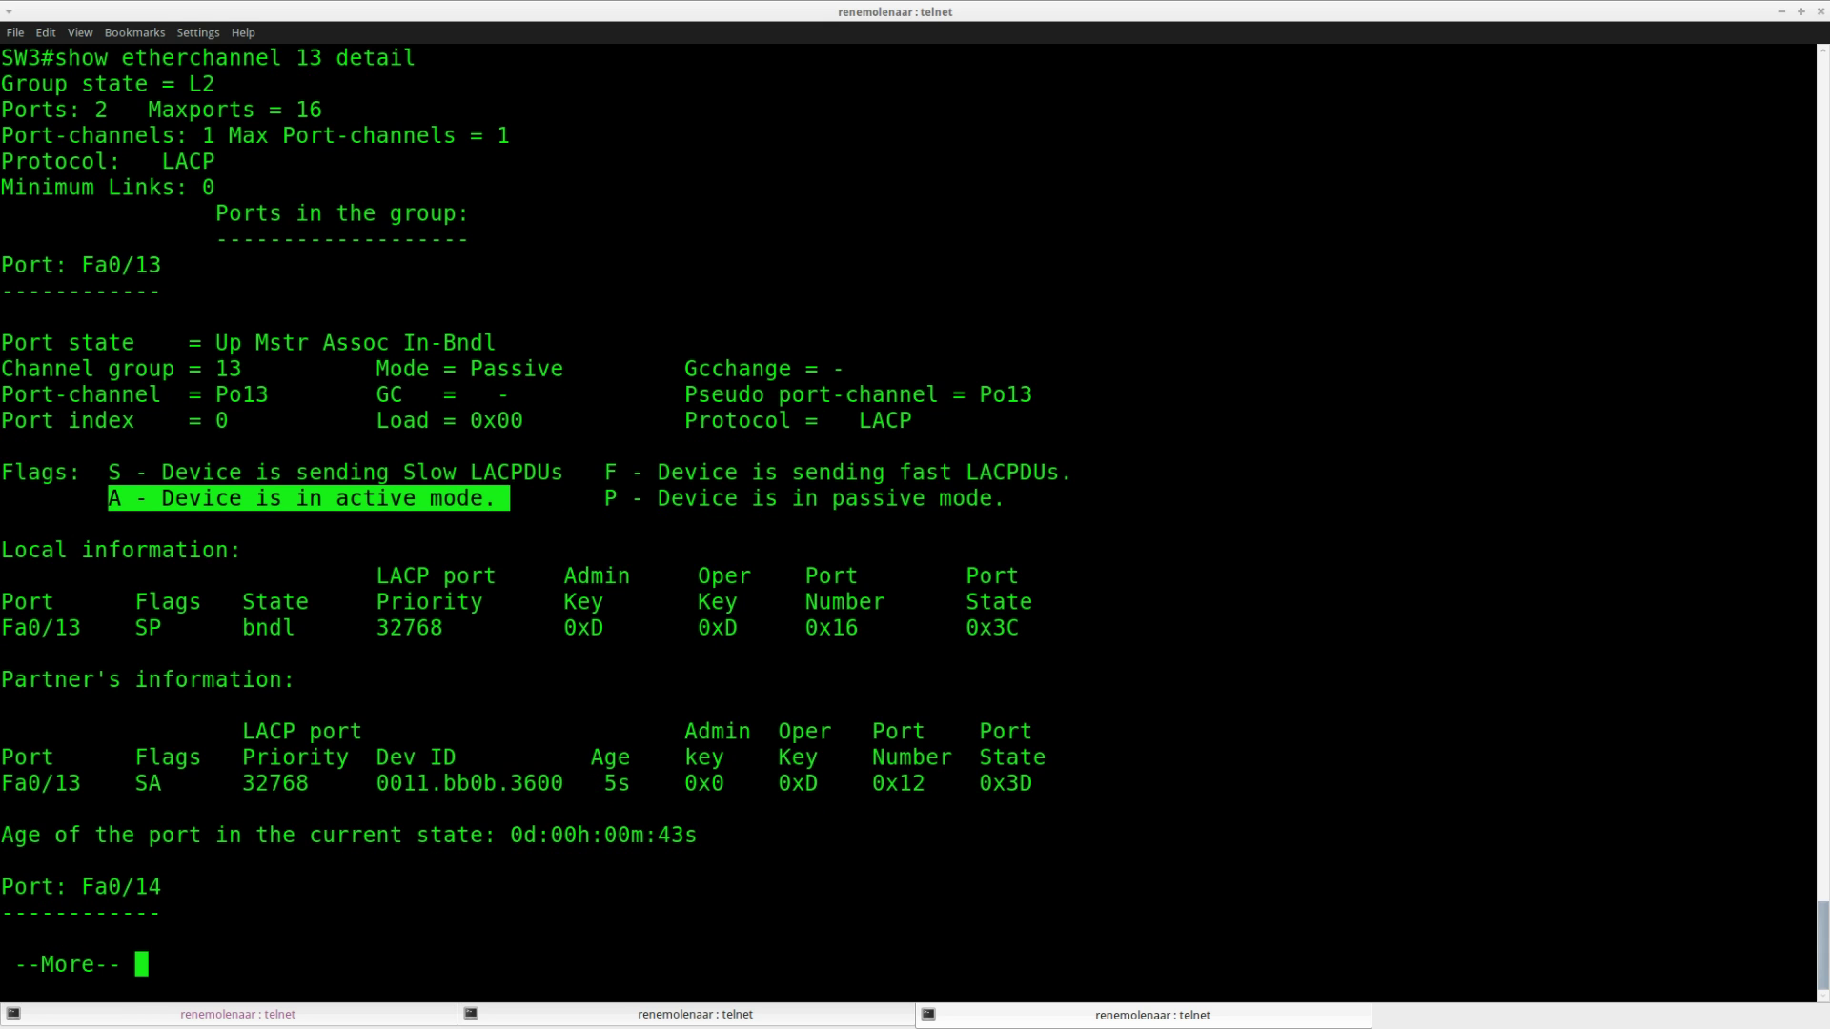
key("Return")
key("Return")
key("Return")
key("Return")
key("Return")
key("Return")
key("Return")
key("Return")
key("Return")
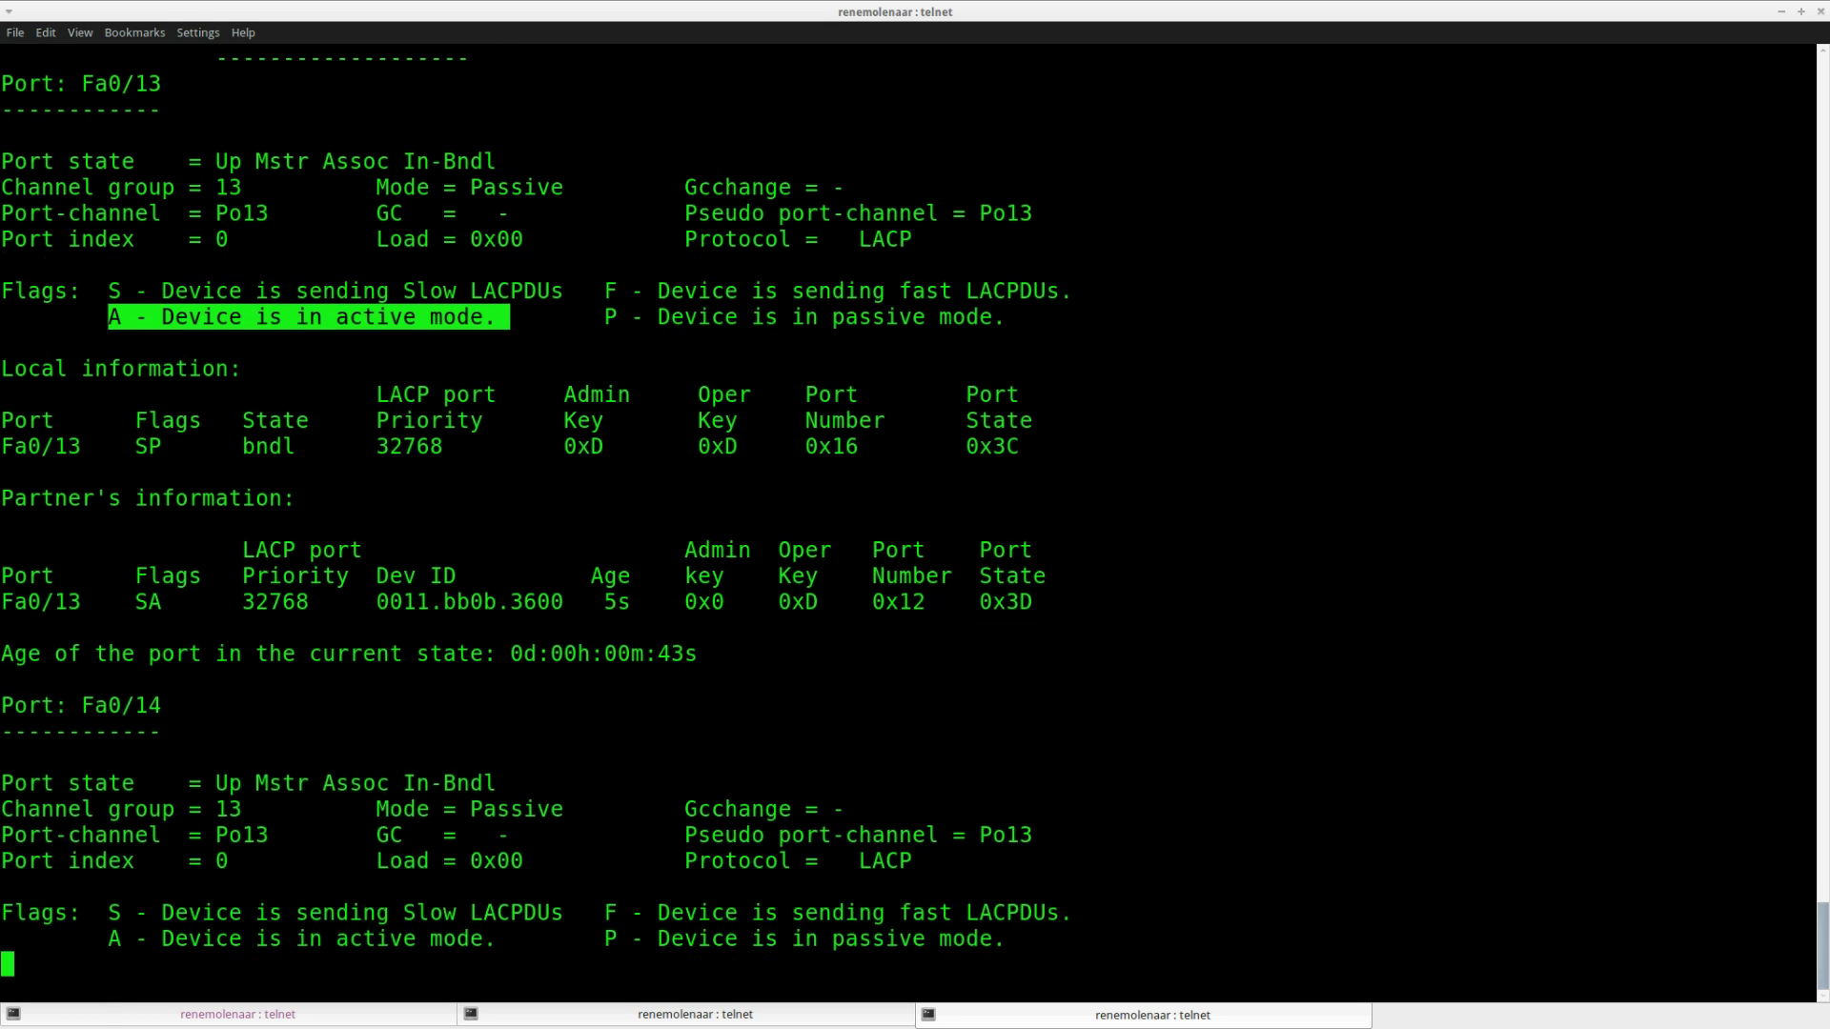
key("Return")
key("Return")
key("Return")
key("Return")
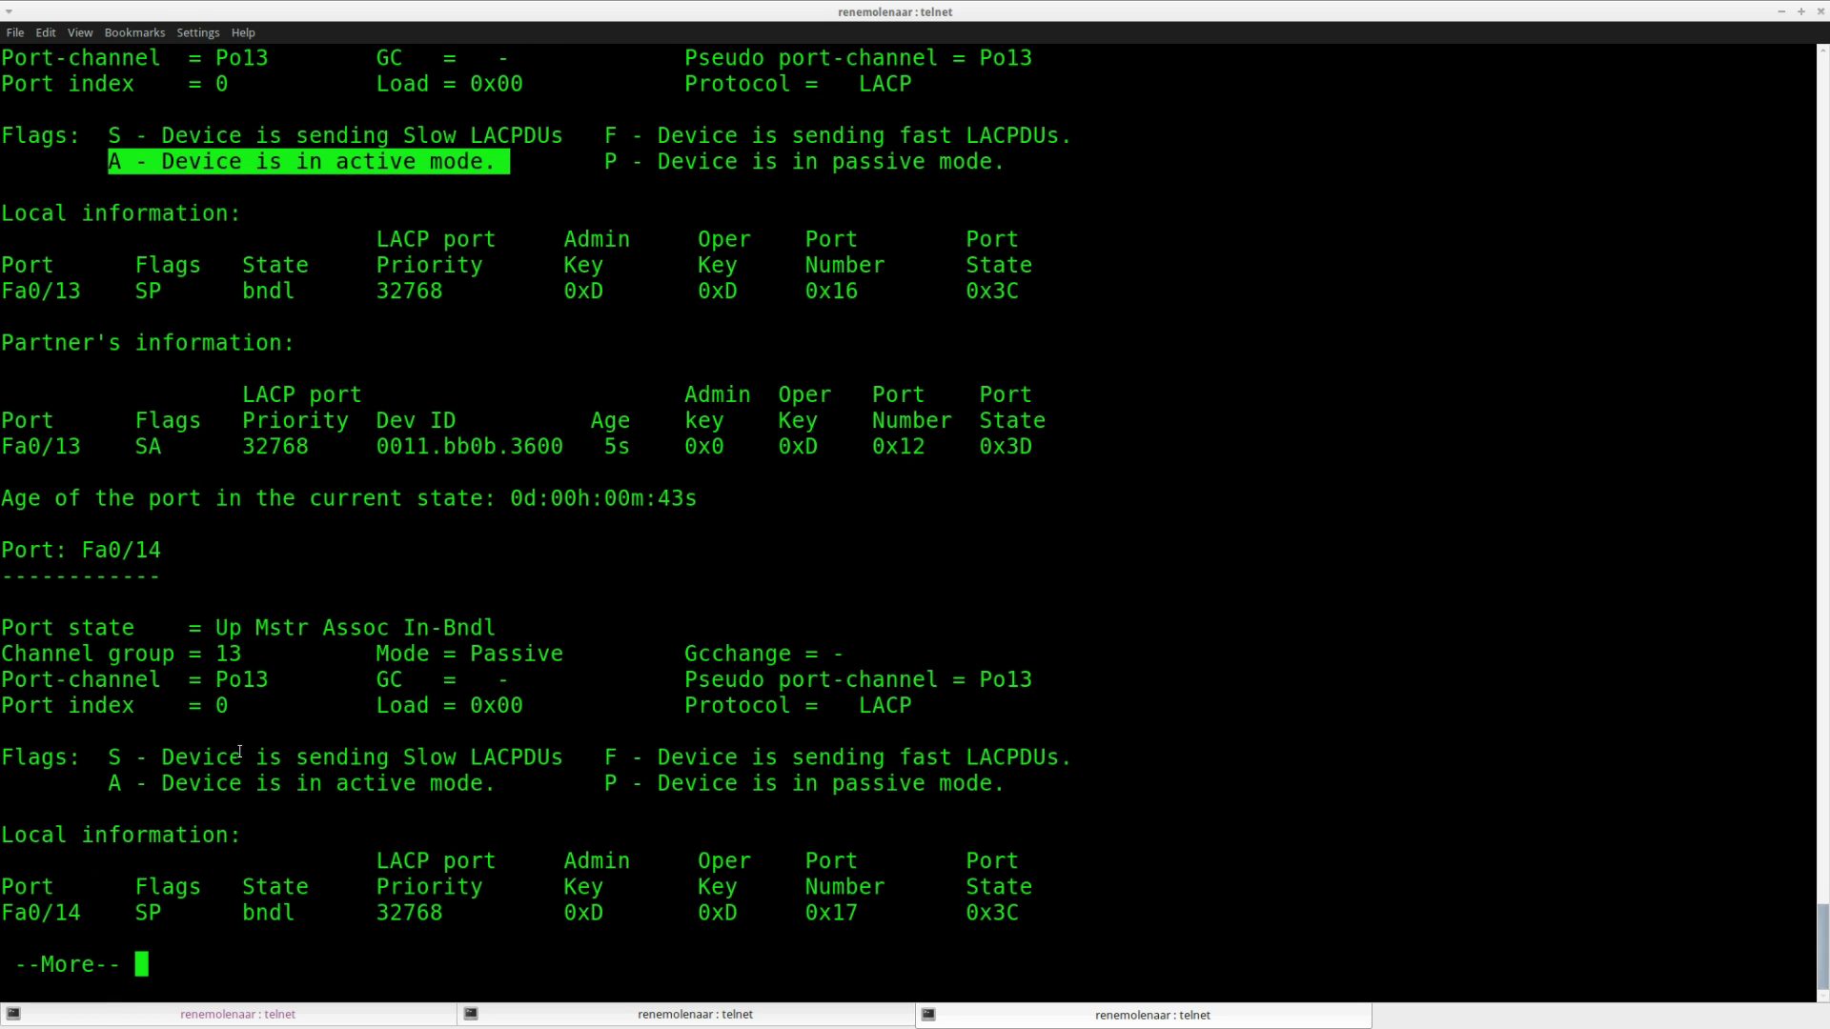
left_click_drag(176, 550, 1, 551)
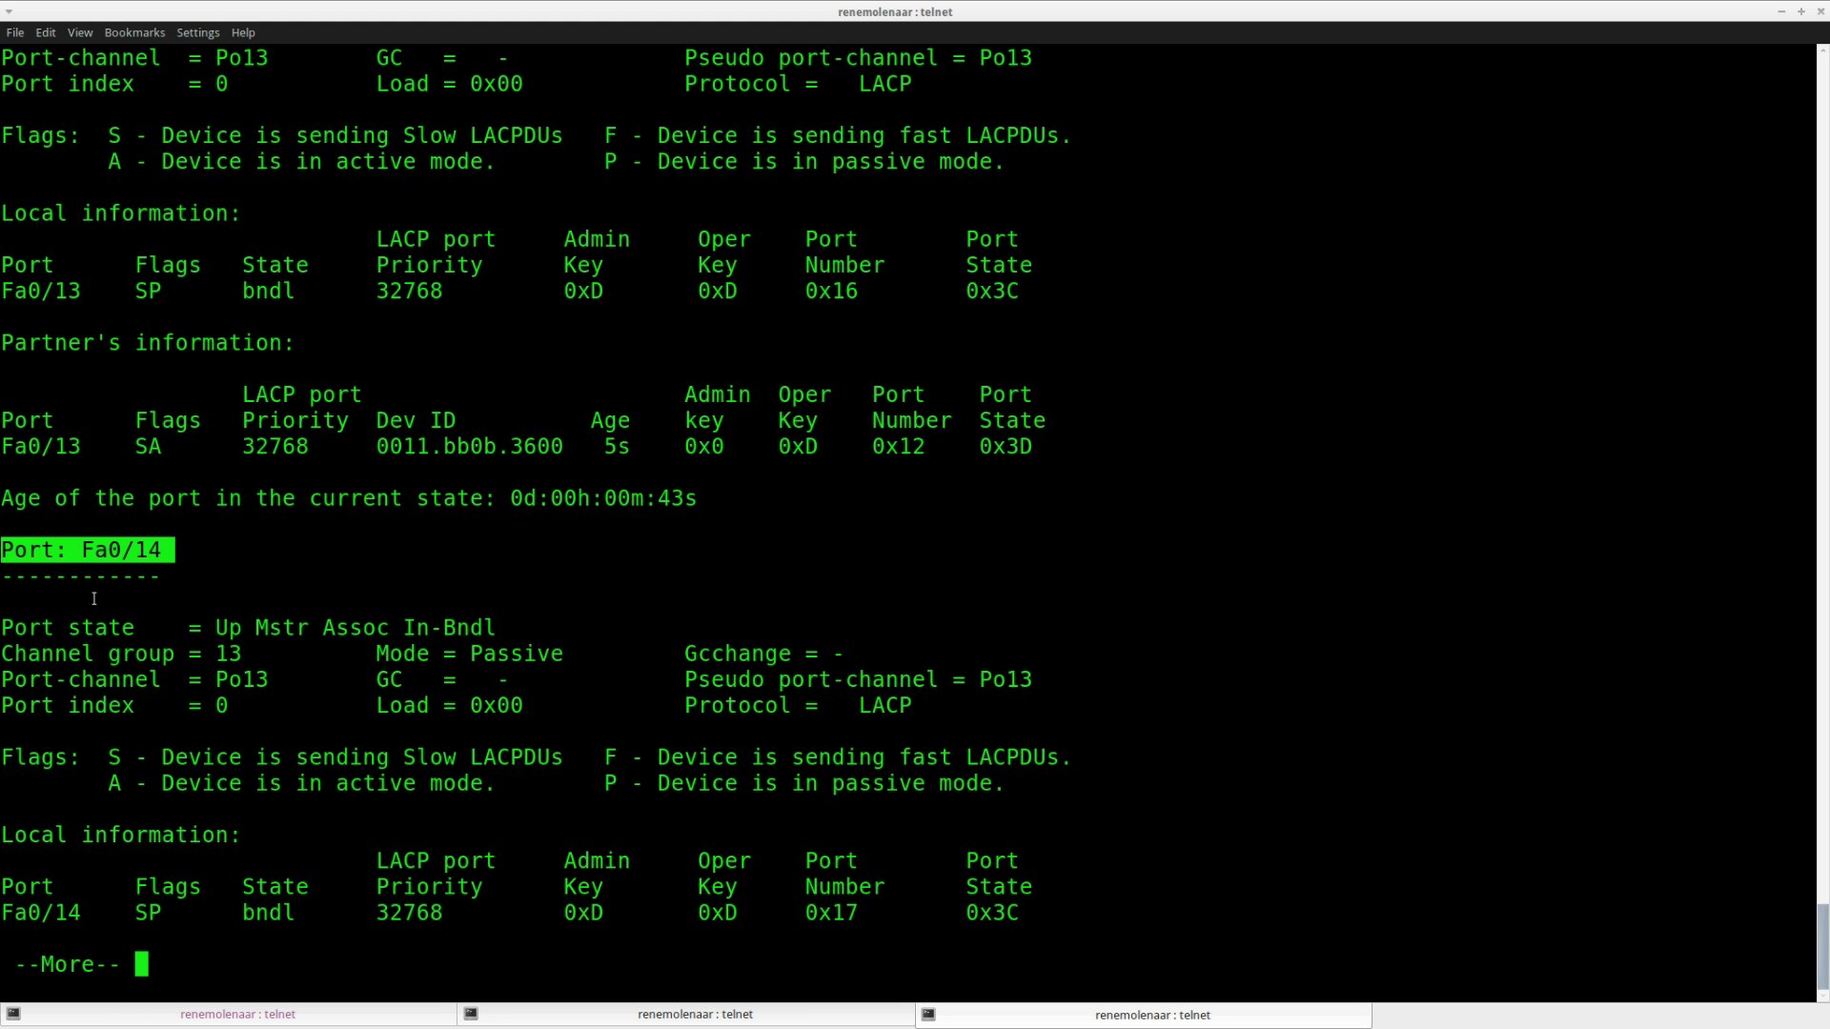
key("Return")
key("Return")
key("Return")
key("Return")
key("space")
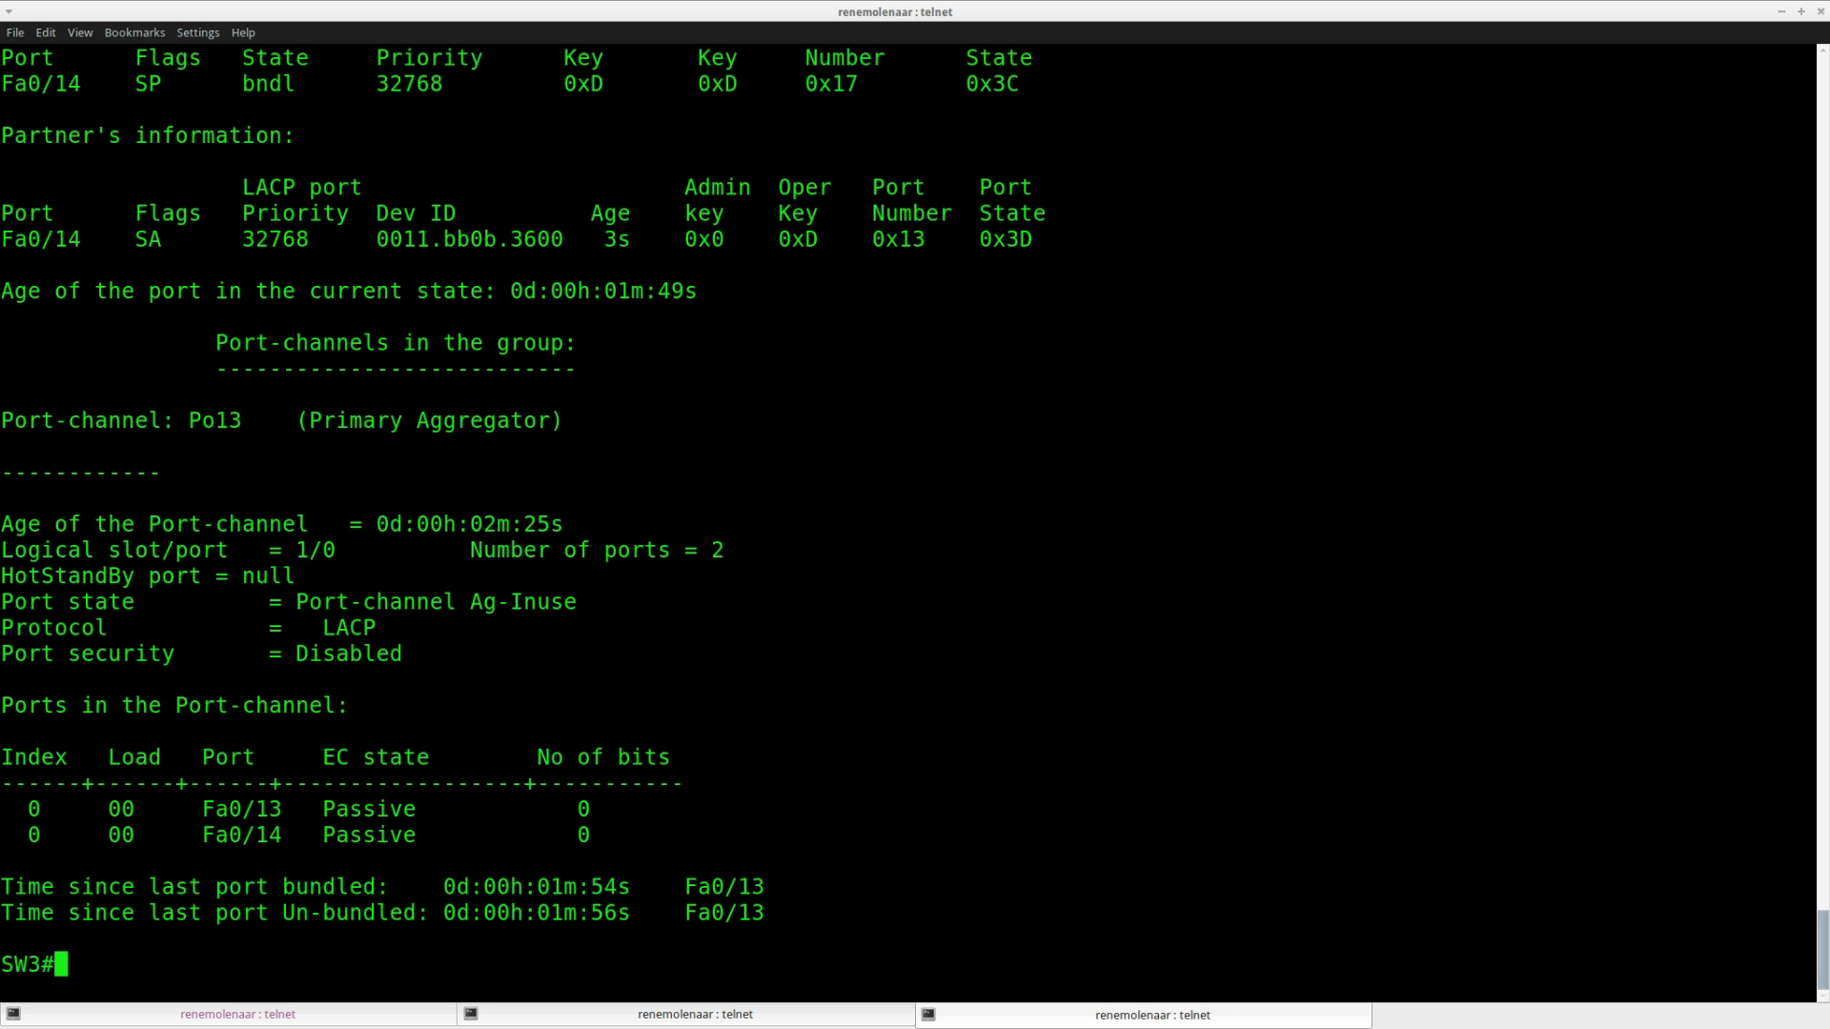
key("Return")
key("Return")
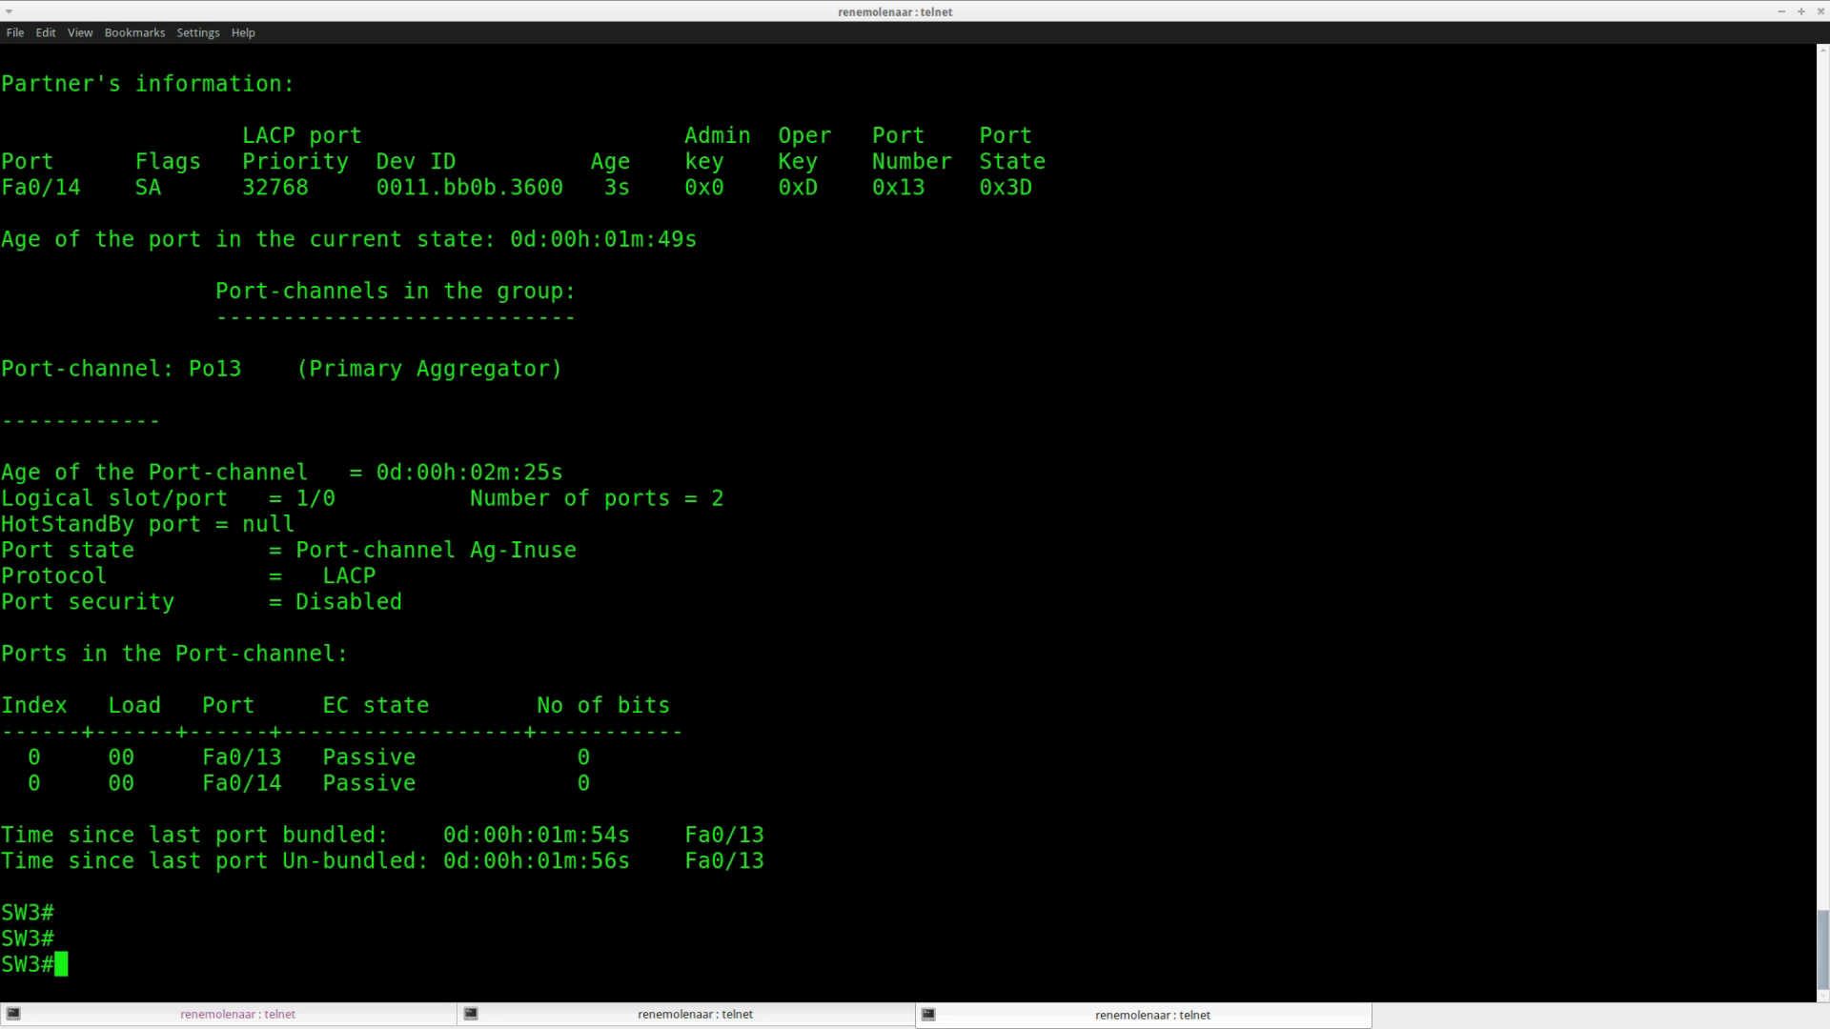
Step: List the available show etherchannel options on SW3, then bring up the lab page in Firefox
key("Up")
key("BackSpace")
key("BackSpace")
key("BackSpace")
key("BackSpace")
key("BackSpace")
key("BackSpace")
key("BackSpace")
key("BackSpace")
key("BackSpace")
key("BackSpace")
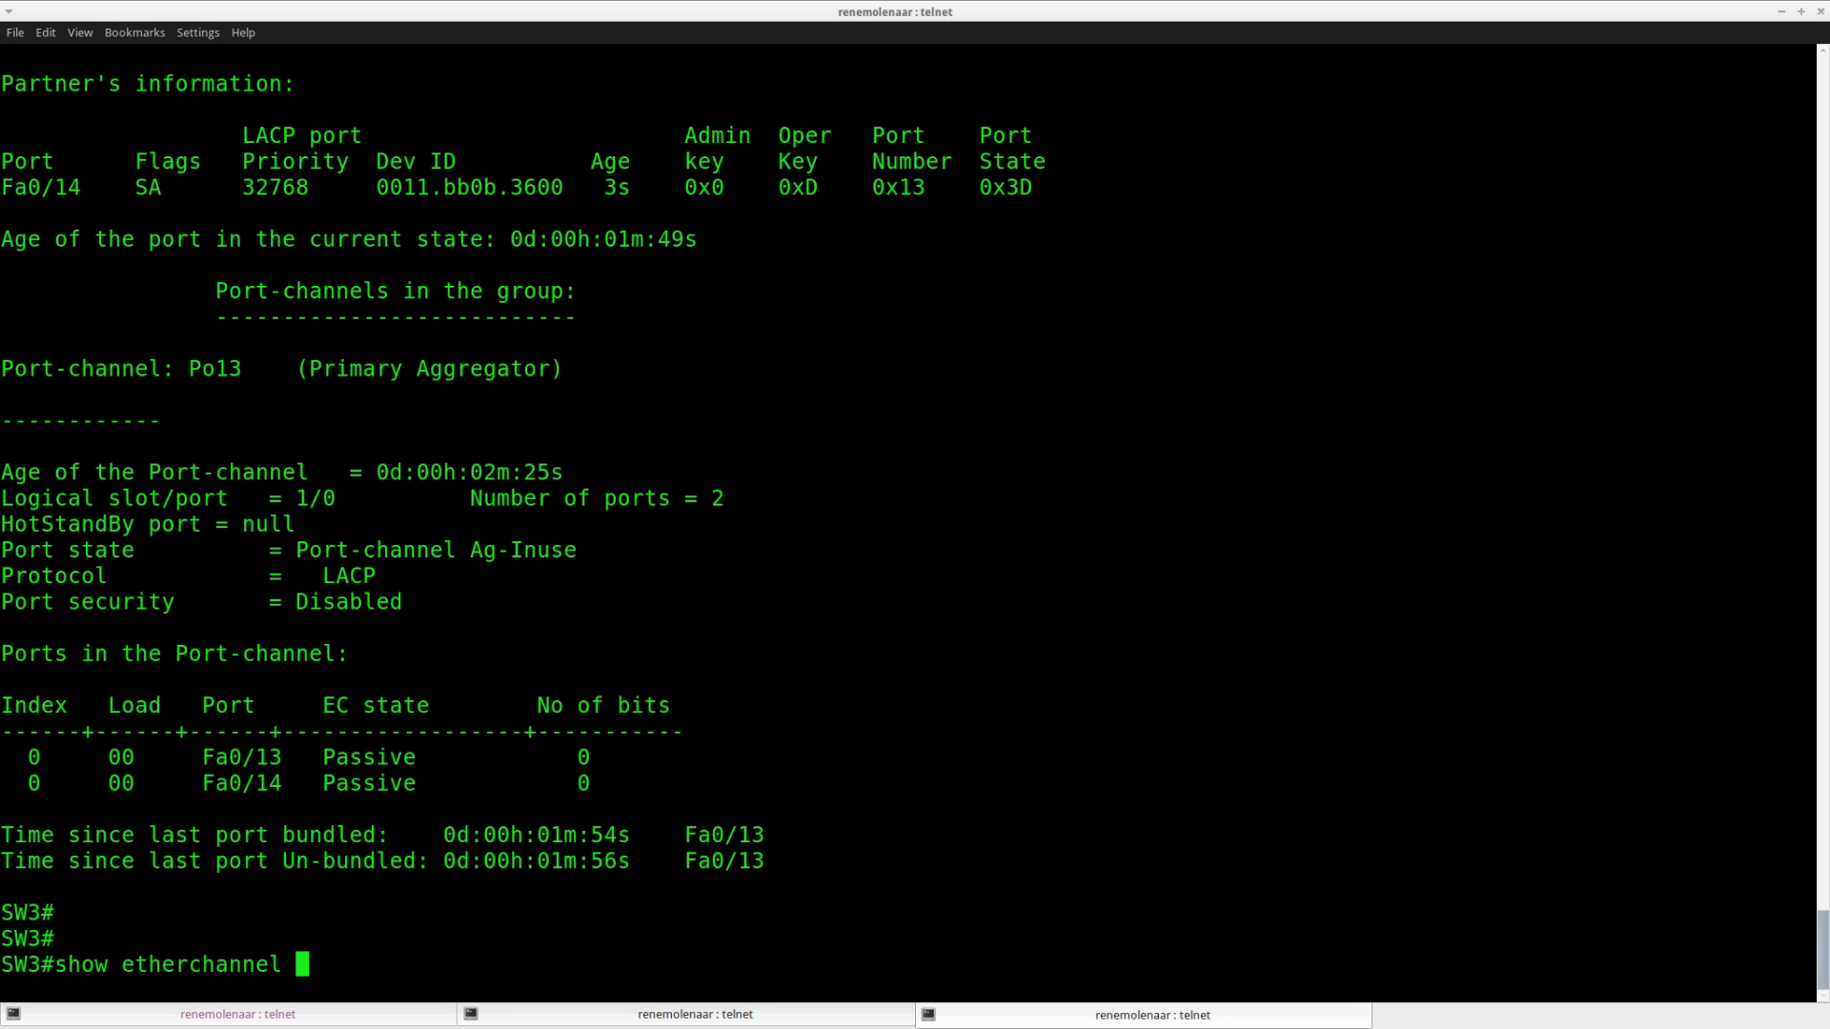
type("?")
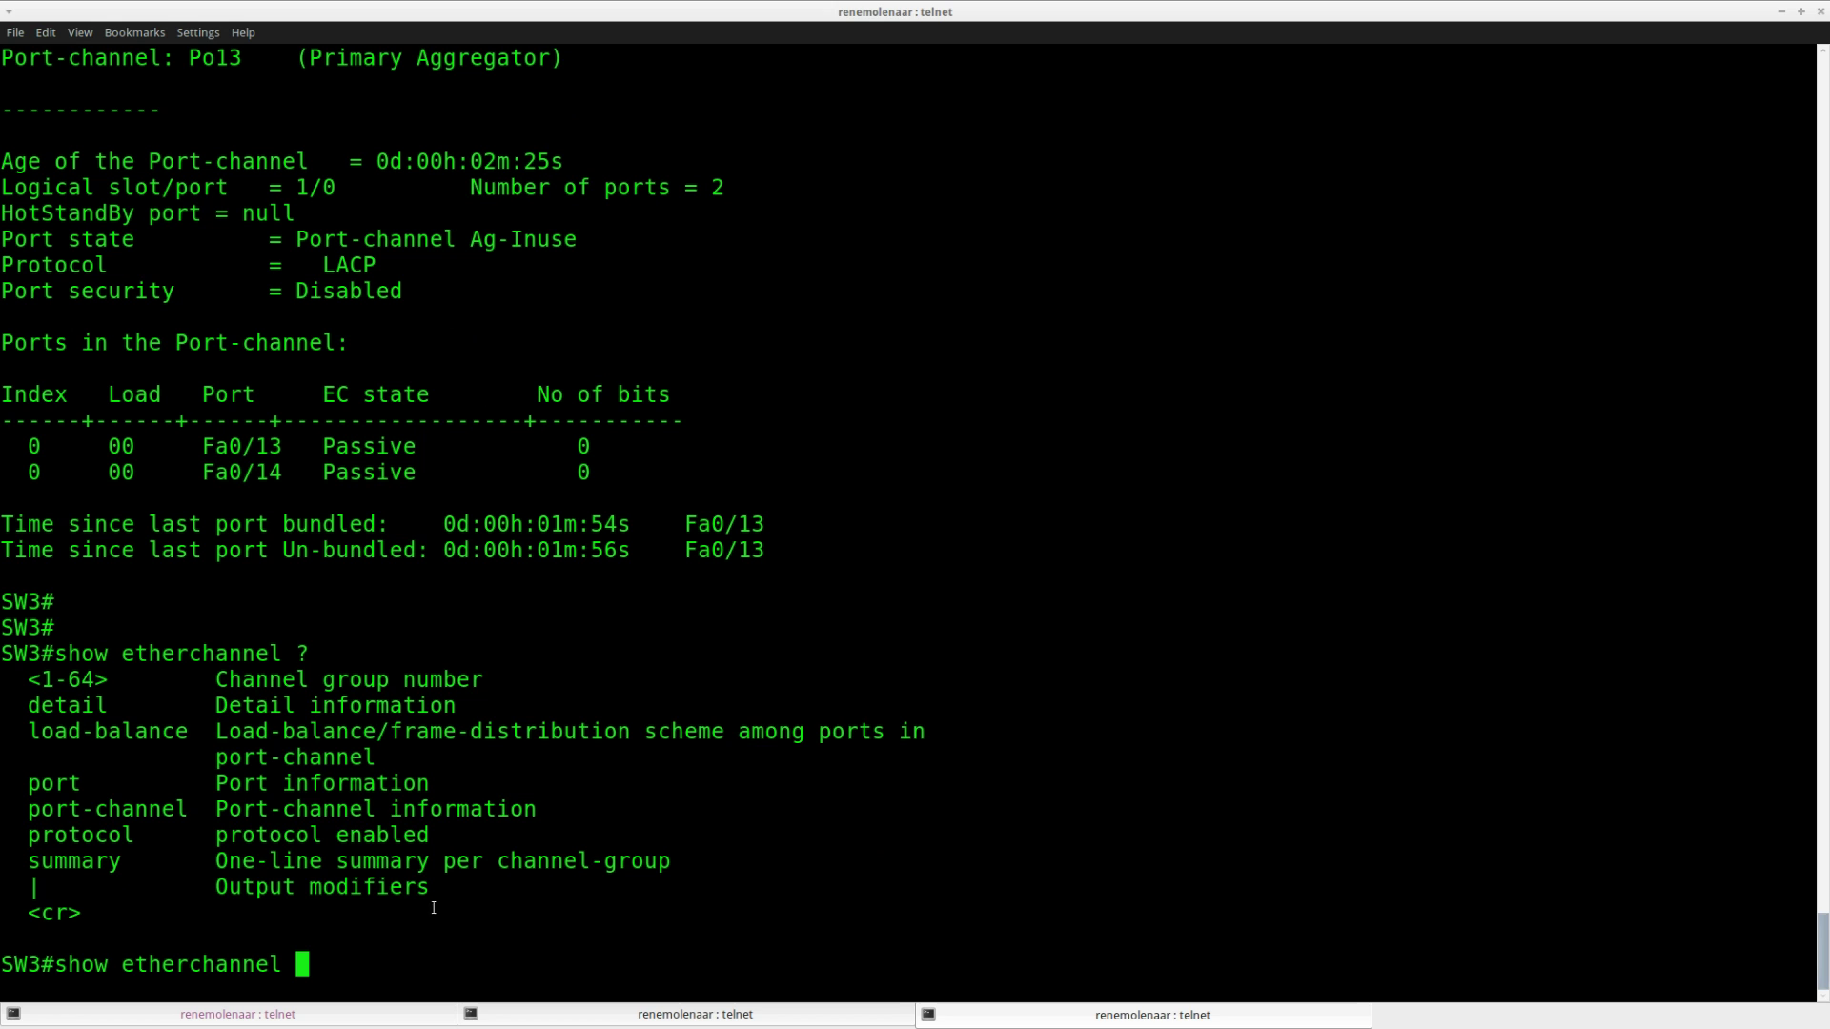
left_click_drag(441, 896, 0, 654)
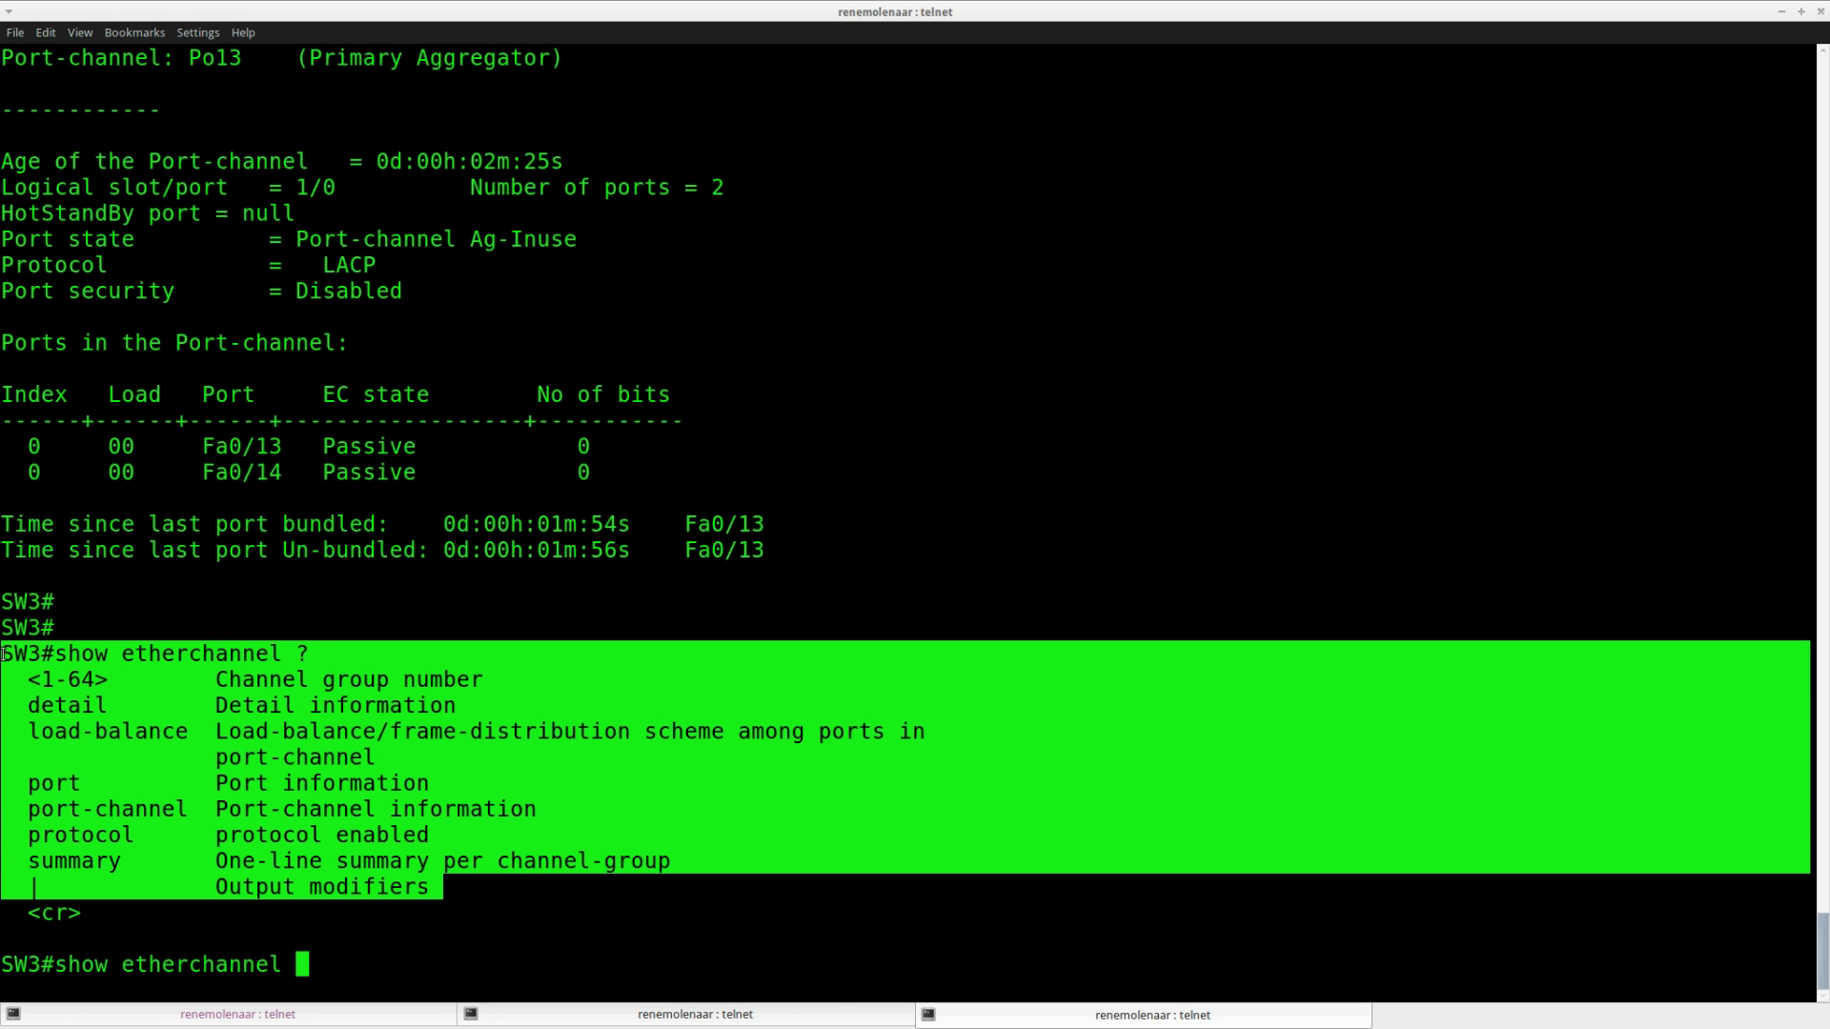
left_click(478, 920)
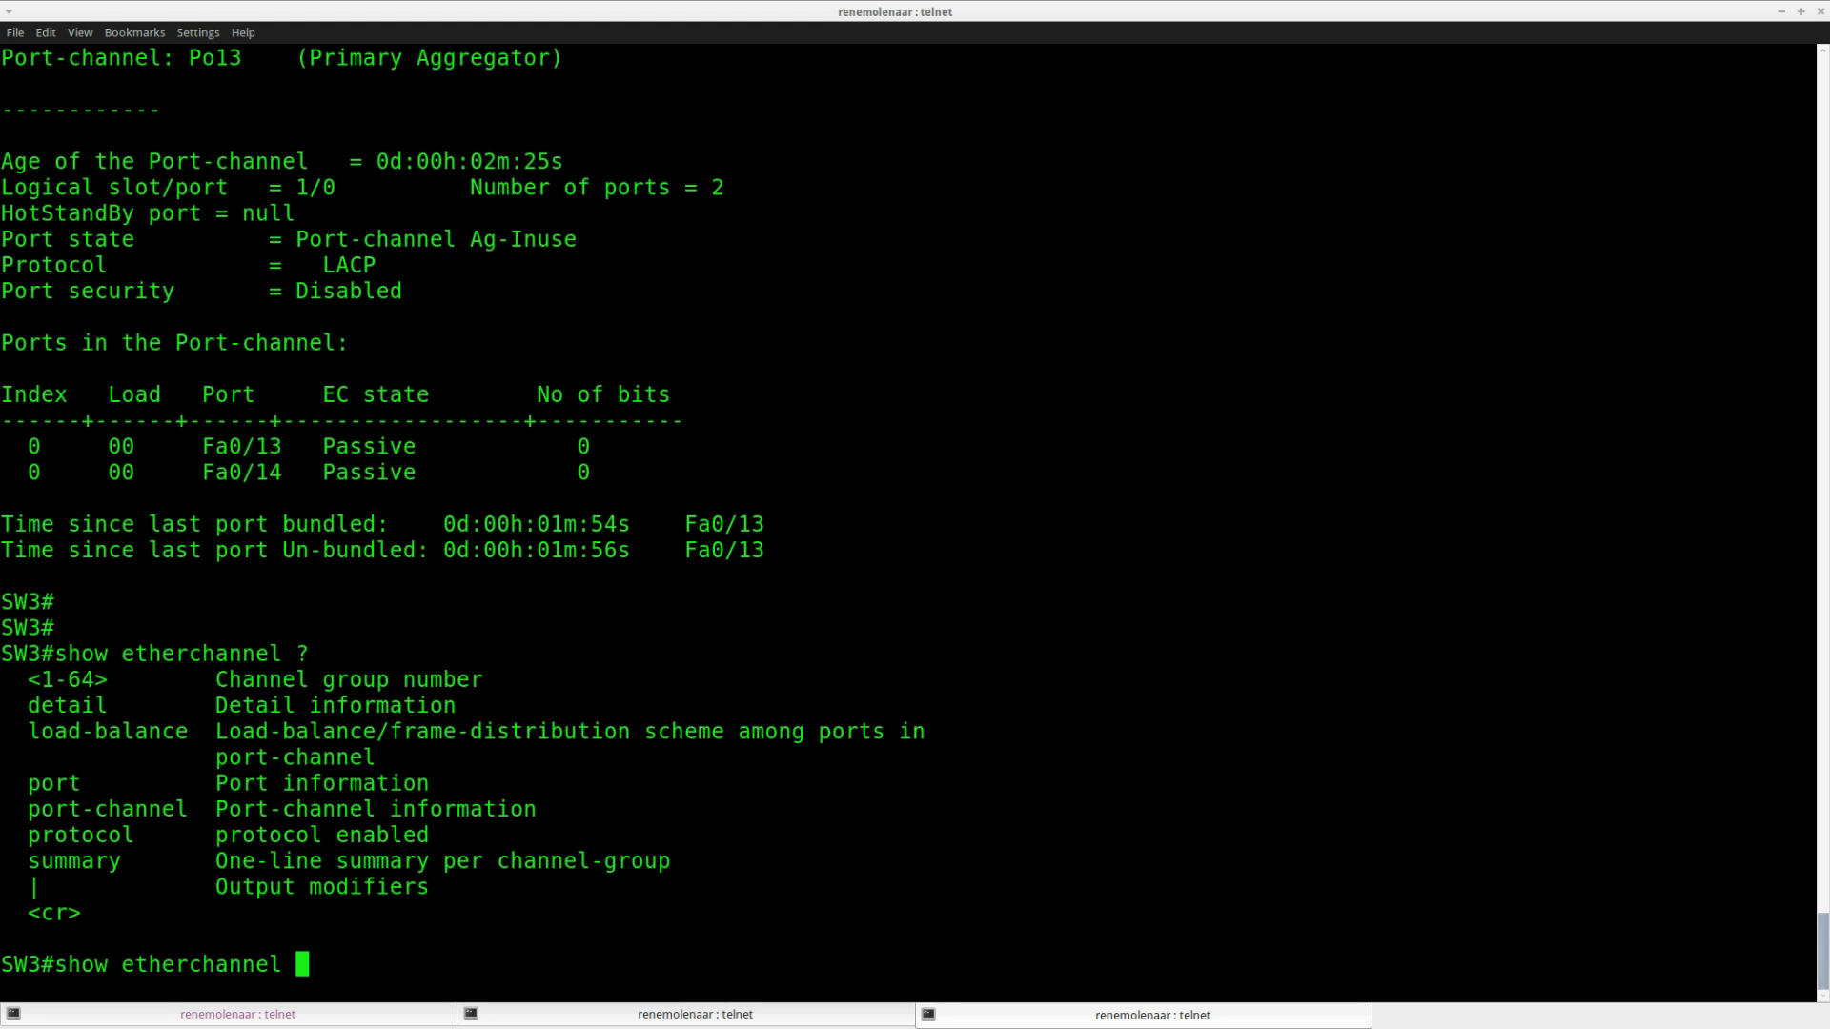
key("alt+Tab")
scroll(958, 843, "up", 5)
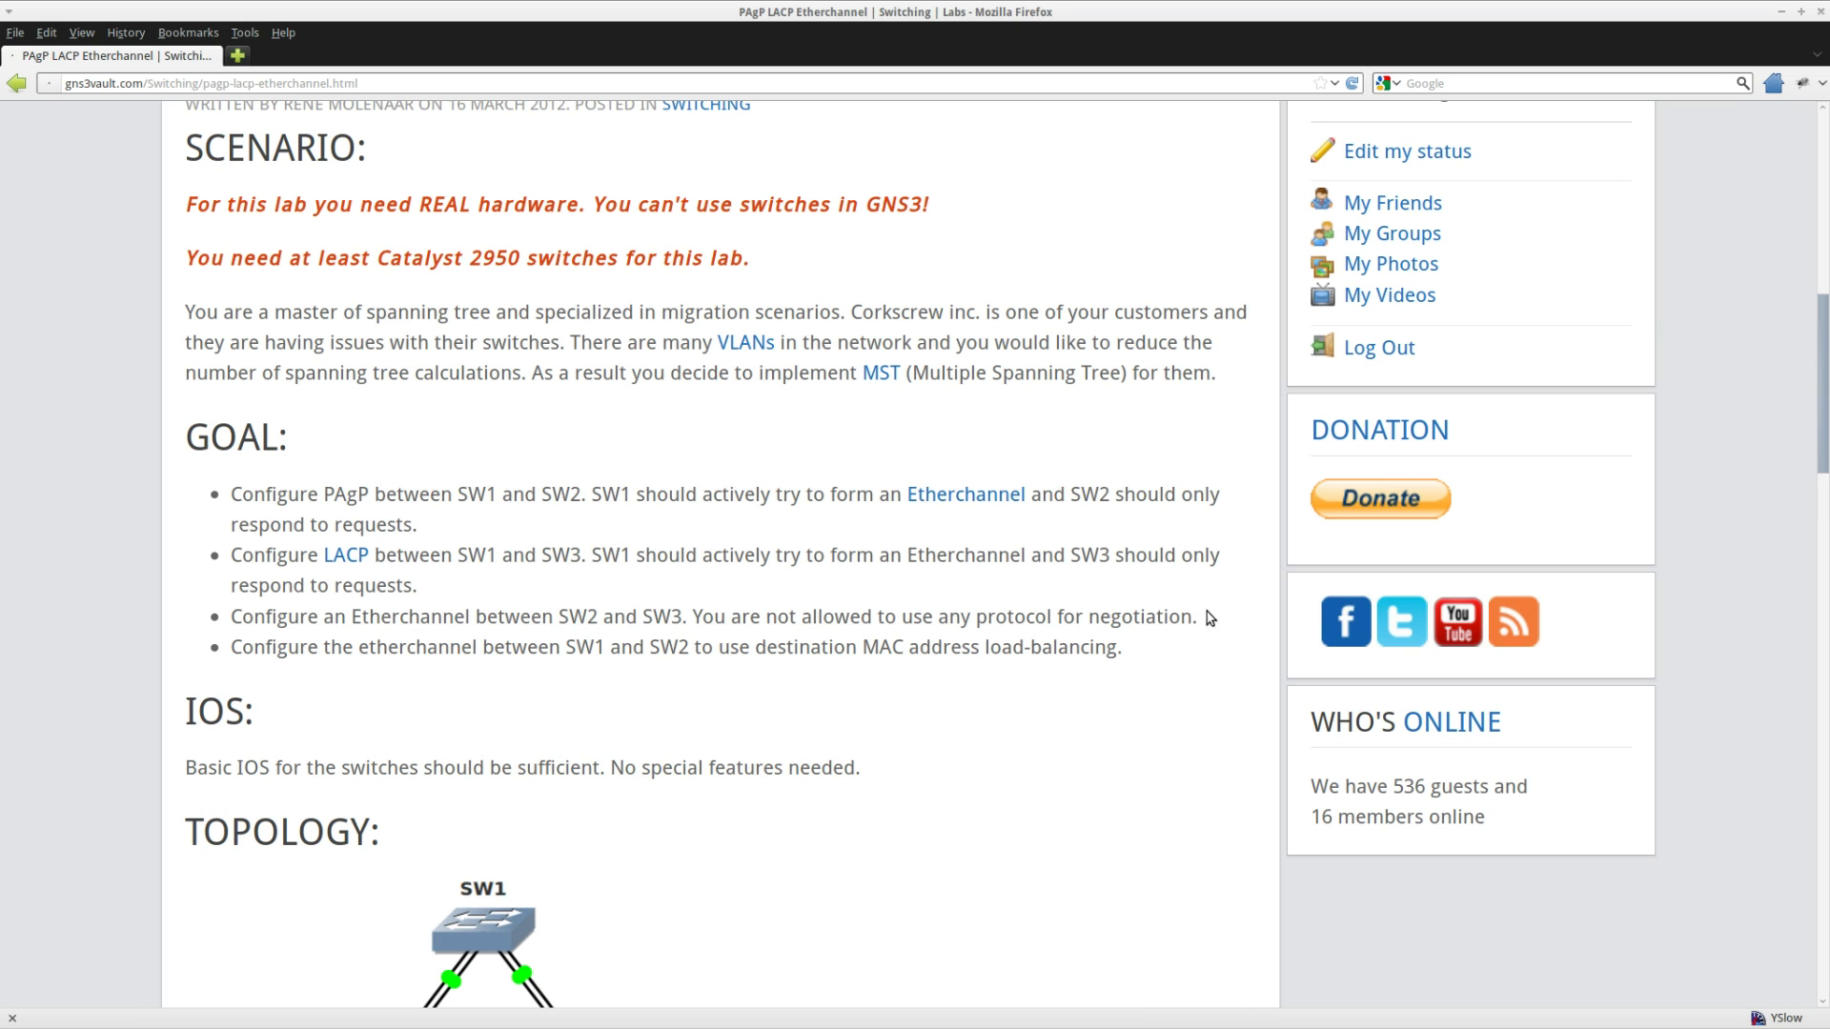
Step: Review the lab goals, noting PAgP and the SW2–SW3 EtherChannel needing no negotiation protocol
left_click_drag(1209, 618, 231, 616)
left_click_drag(559, 617, 682, 618)
double_click(359, 494)
left_click_drag(1203, 619, 697, 620)
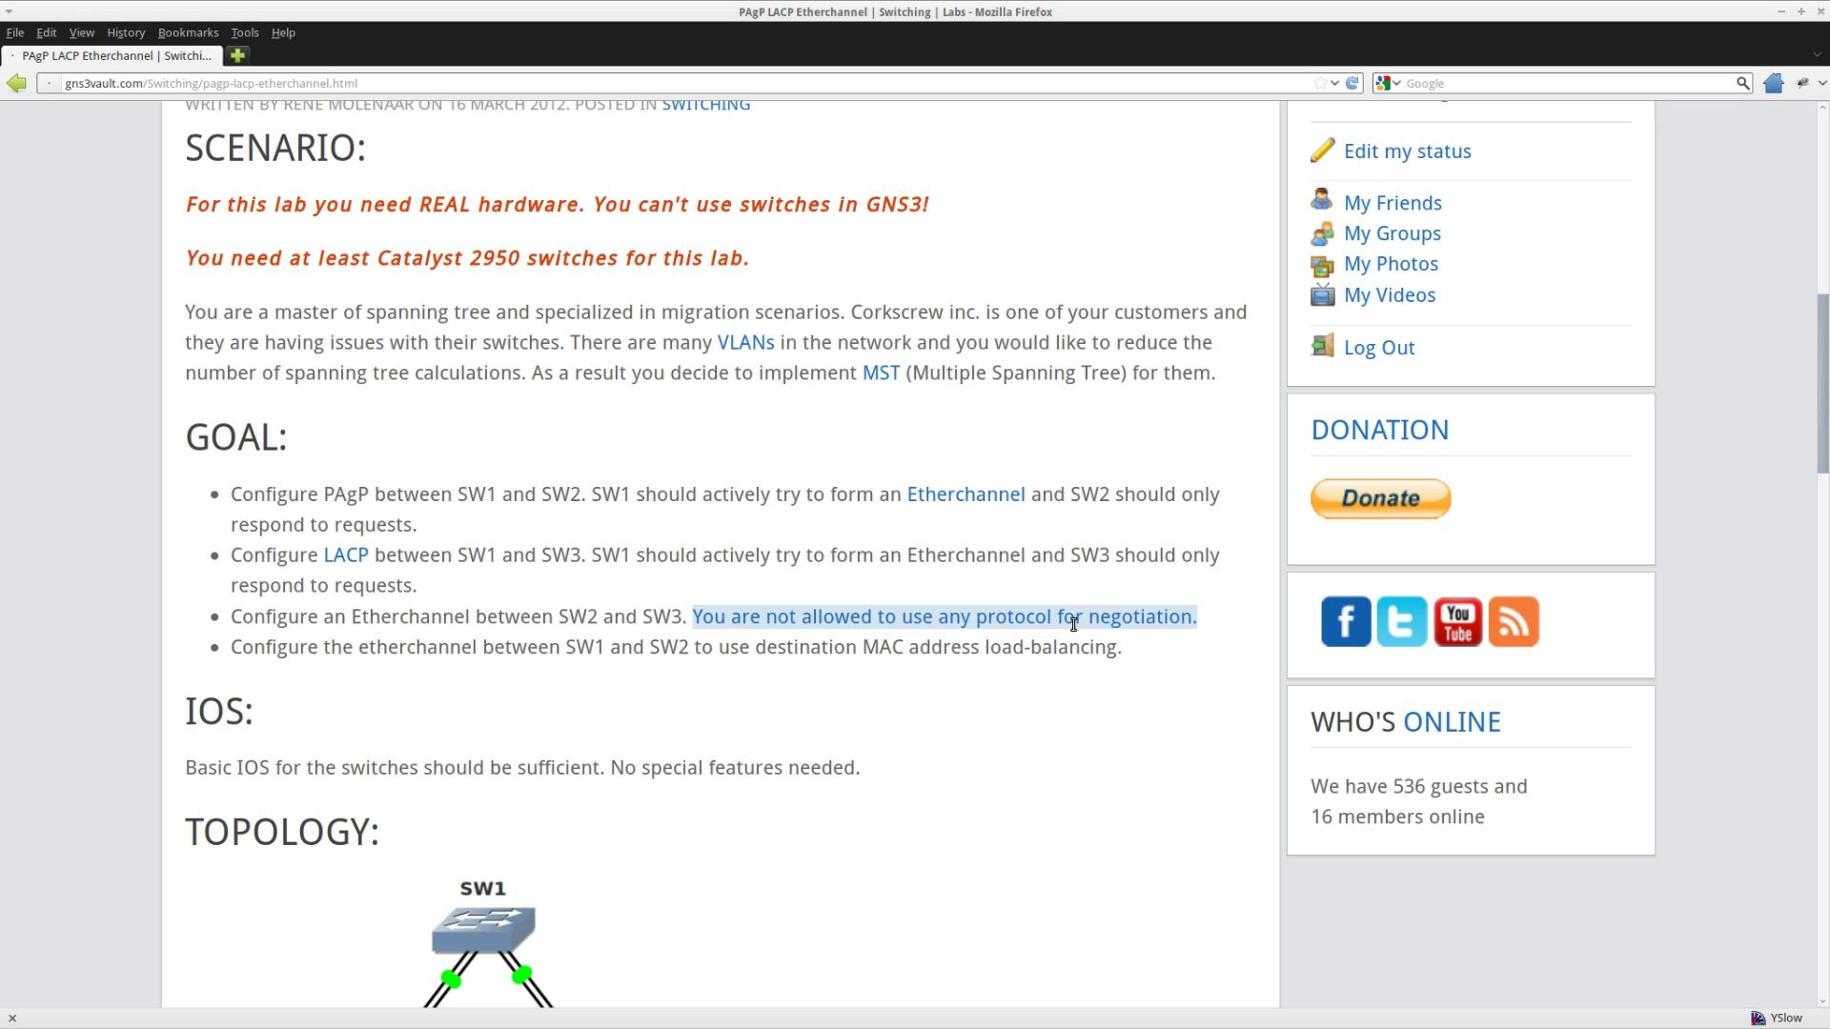
left_click(1124, 622)
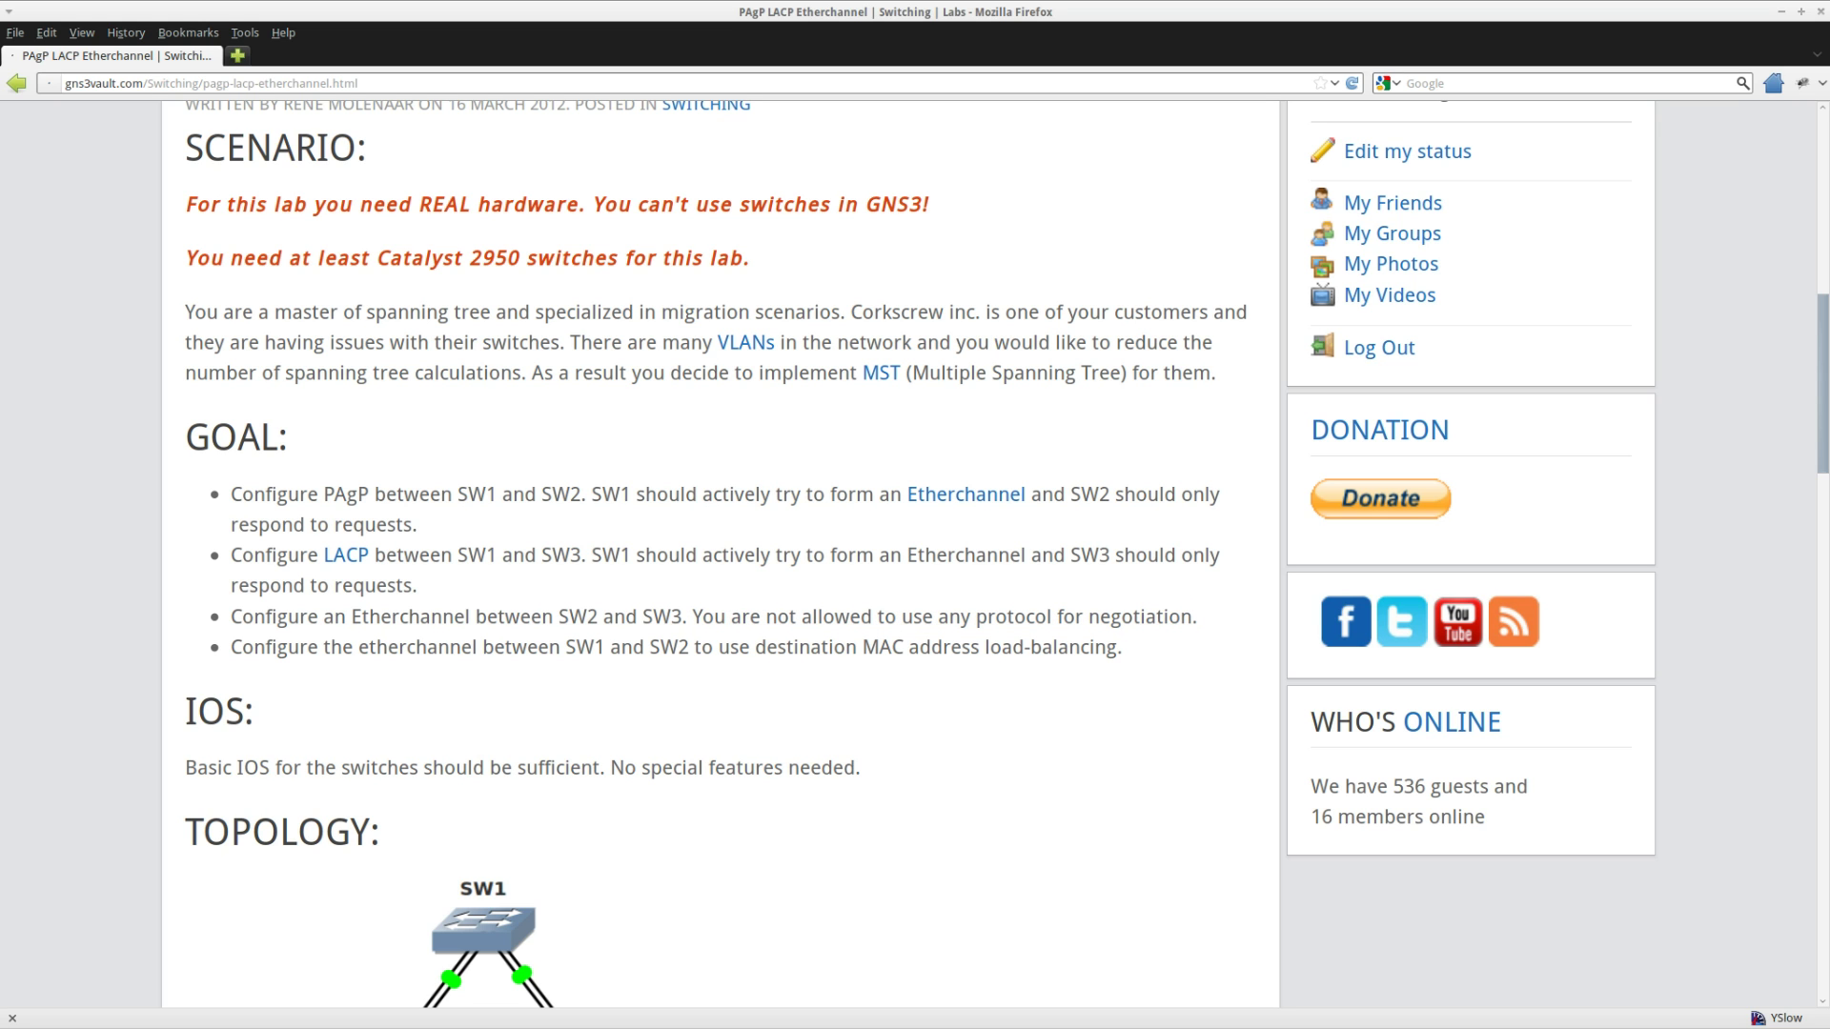
scroll(254, 793, "down", 4)
scroll(861, 458, "down", 1)
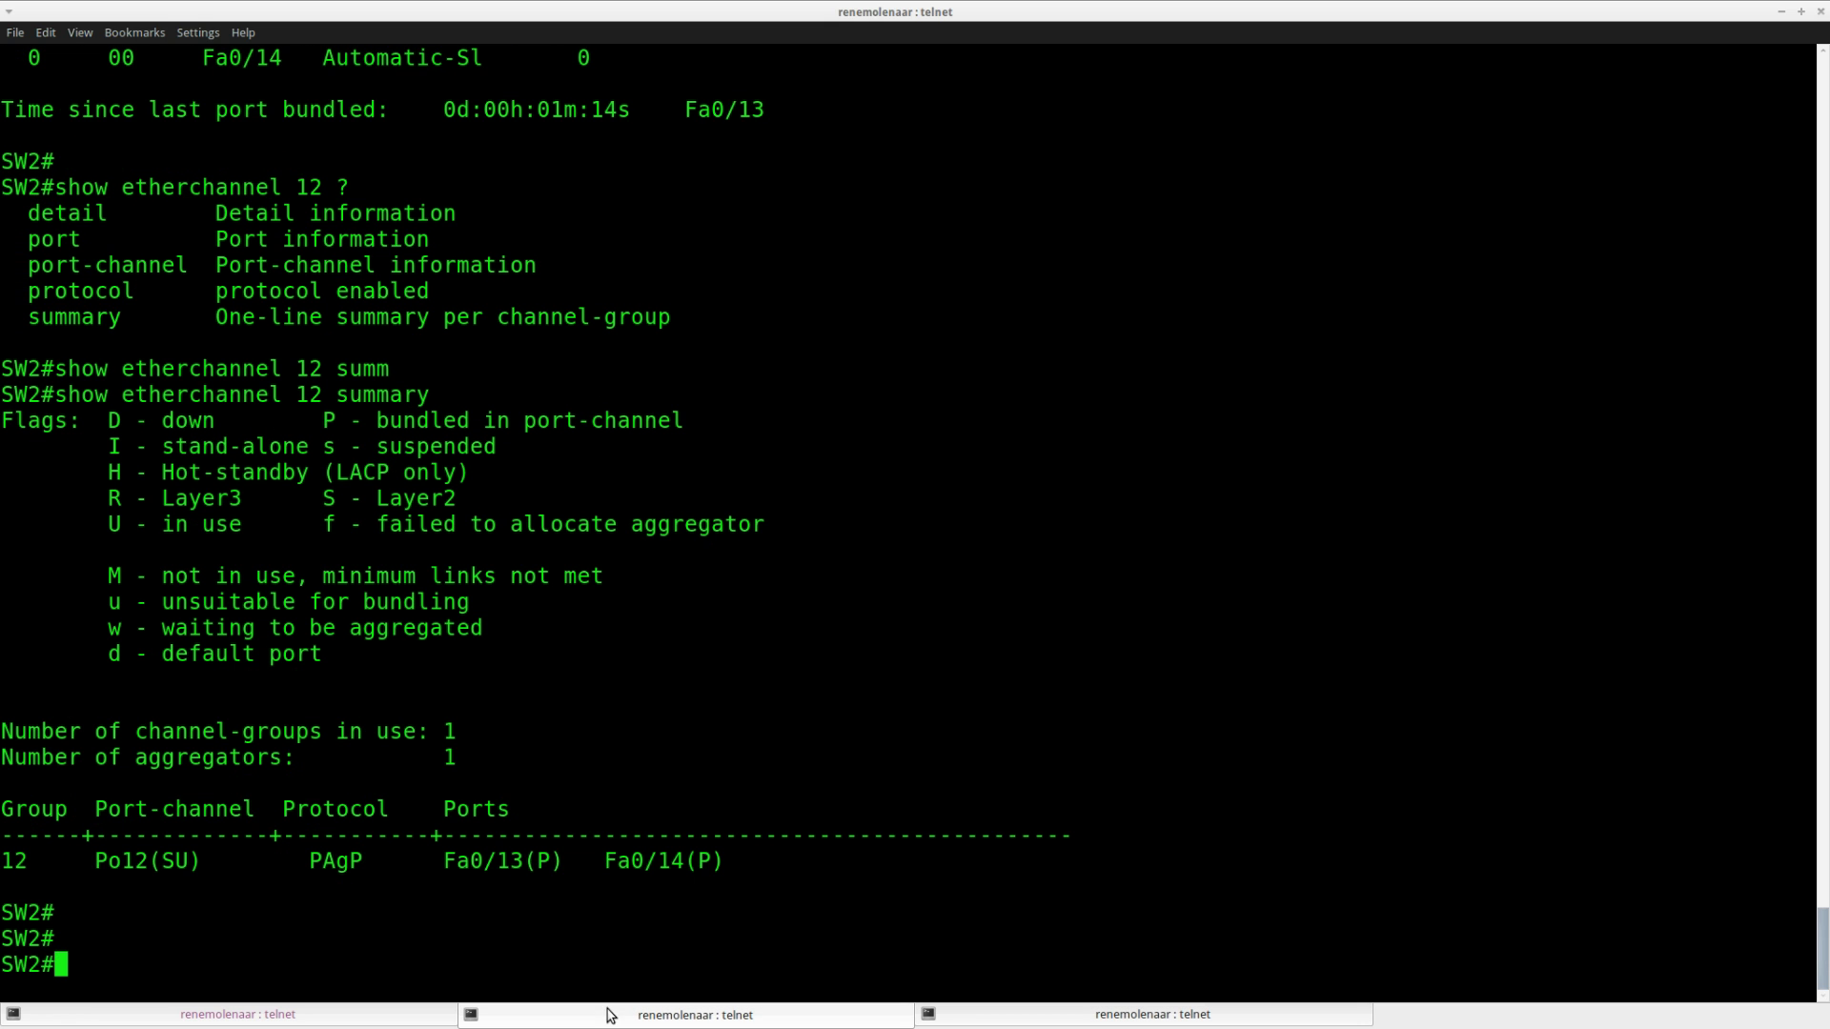
Step: On SW2, enter configuration mode and select interface range Fa0/16–17
key("Return")
key("Return")
key("Return")
type("conf t")
key("Return")
type("inter")
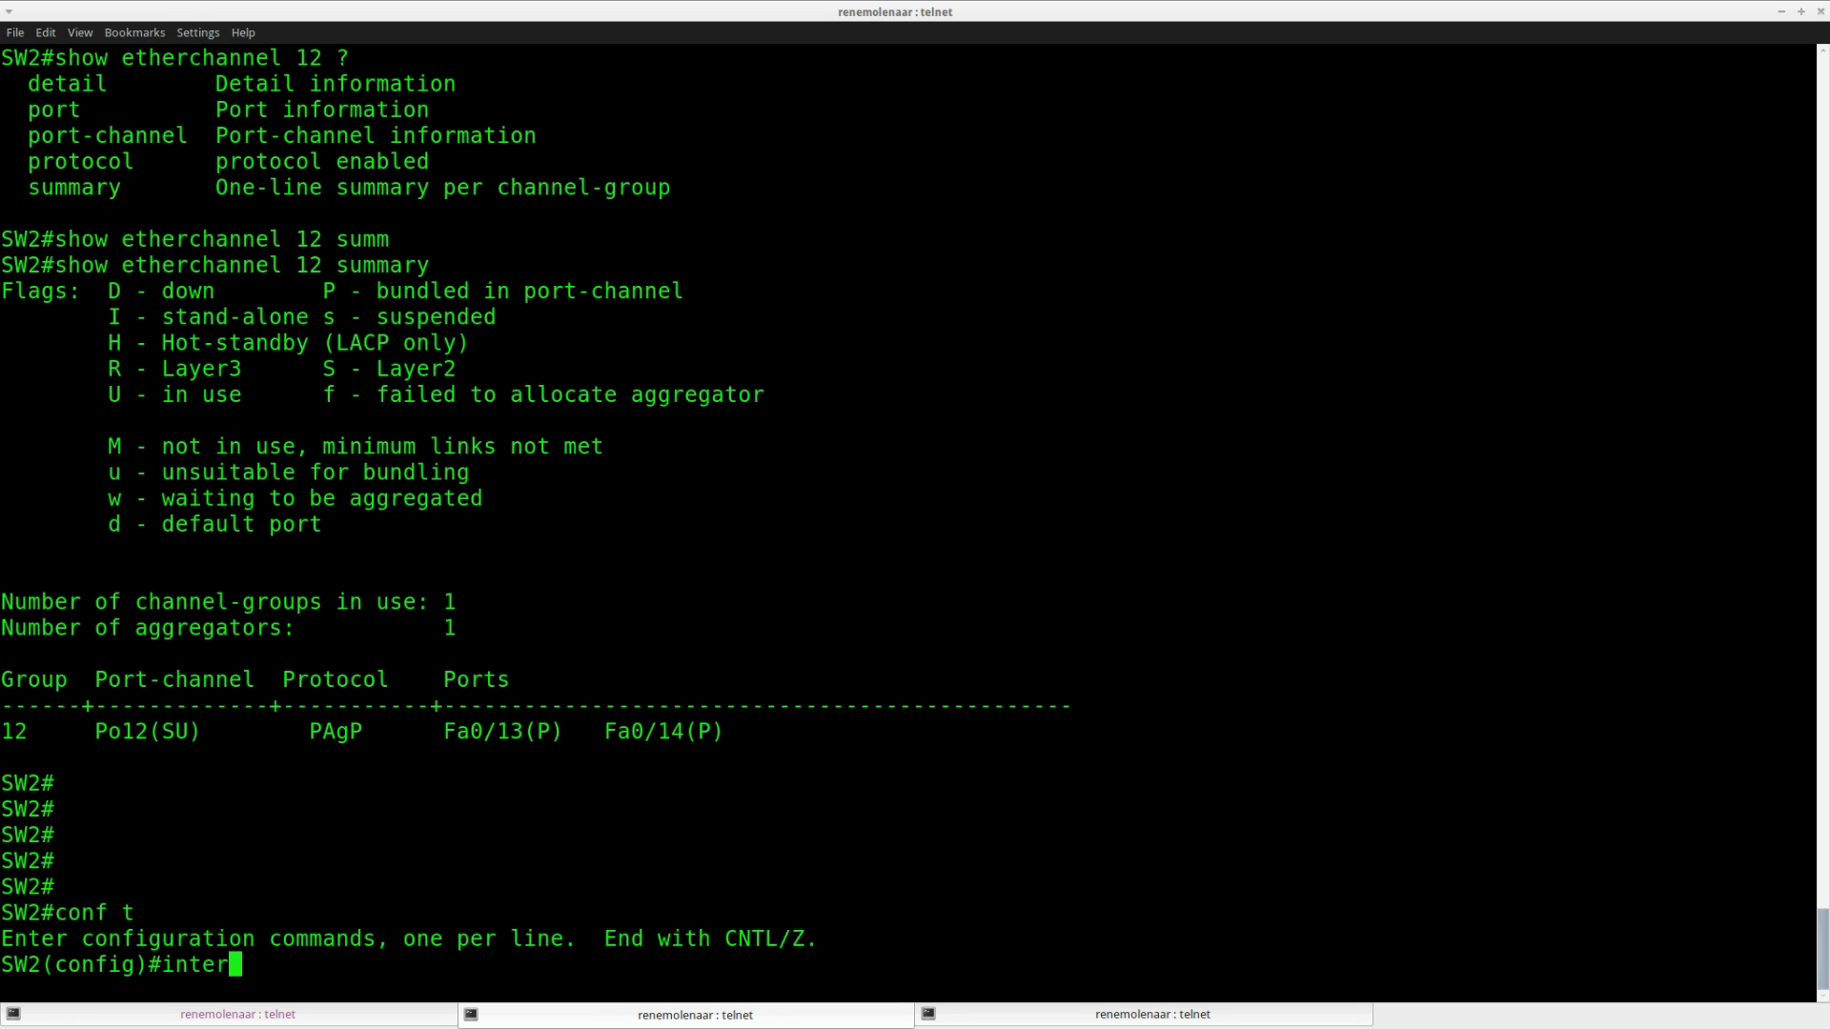
key("Tab")
type("ran")
key("Tab")
type("fa0")
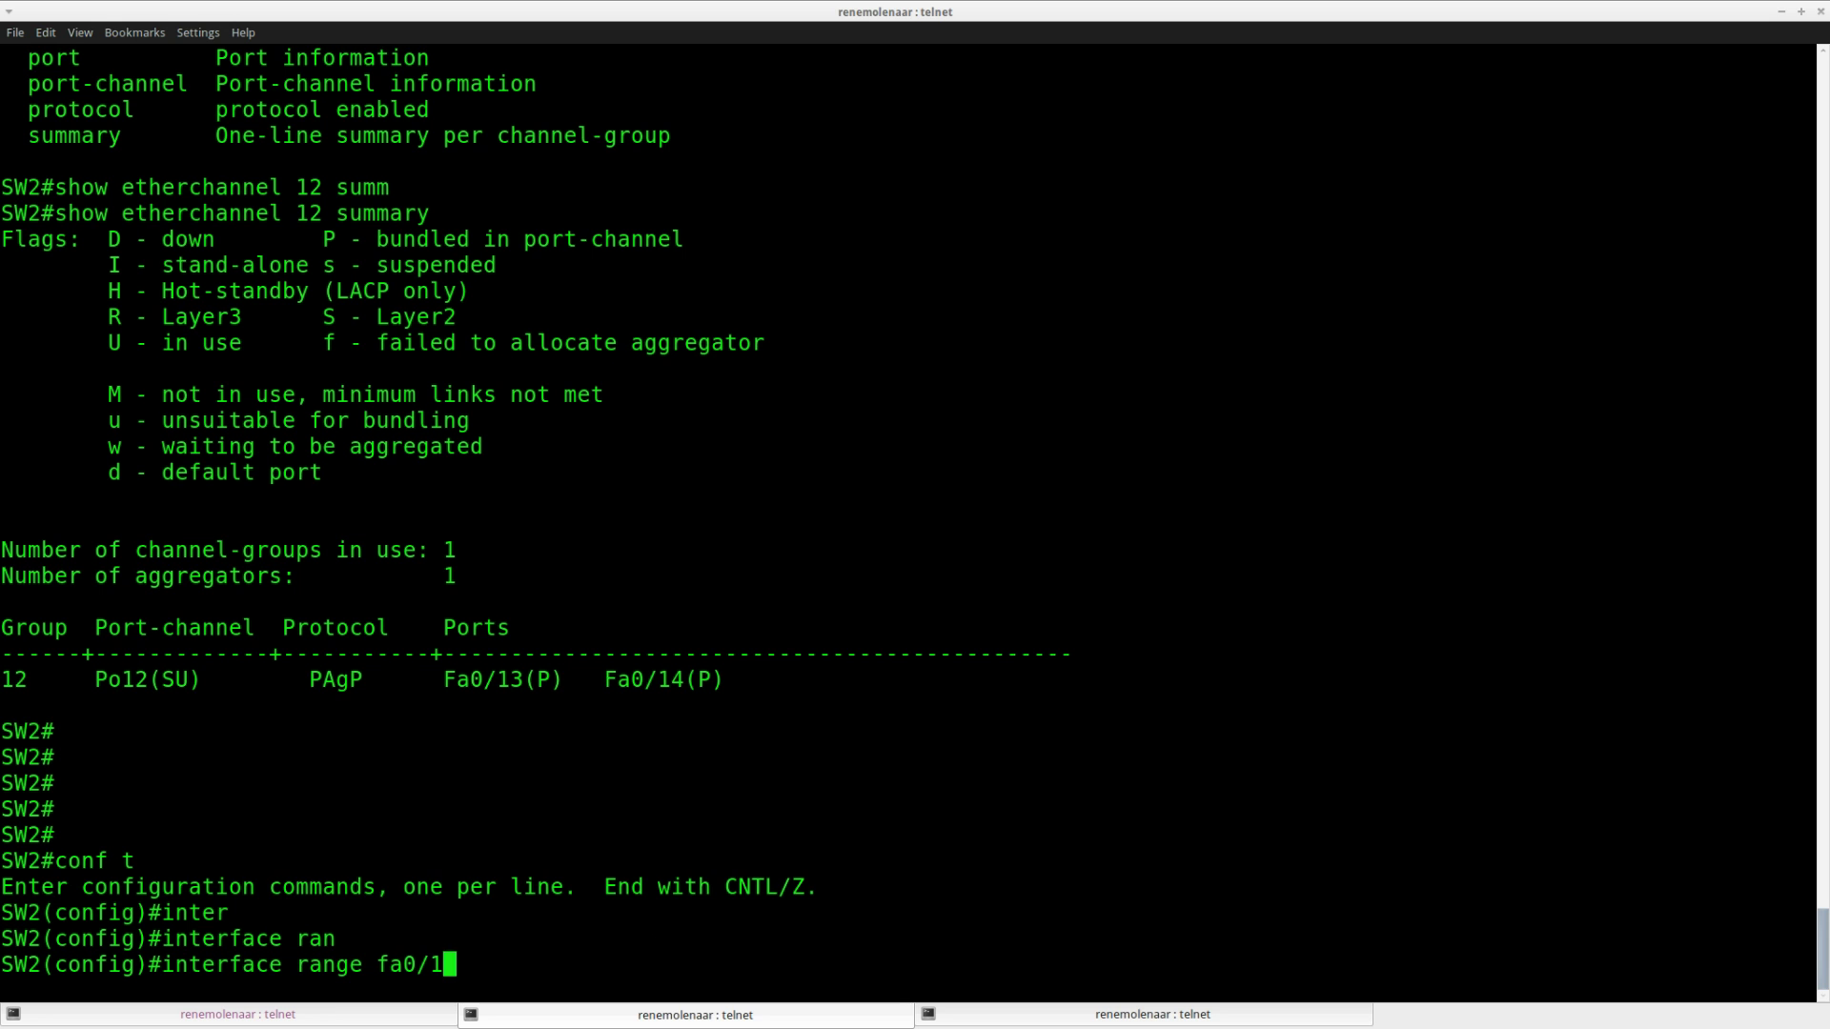
type("6 - 17")
key("Return")
Step: Add the ports to channel-group 23 in mode on, creating Port-channel 23
type("chann")
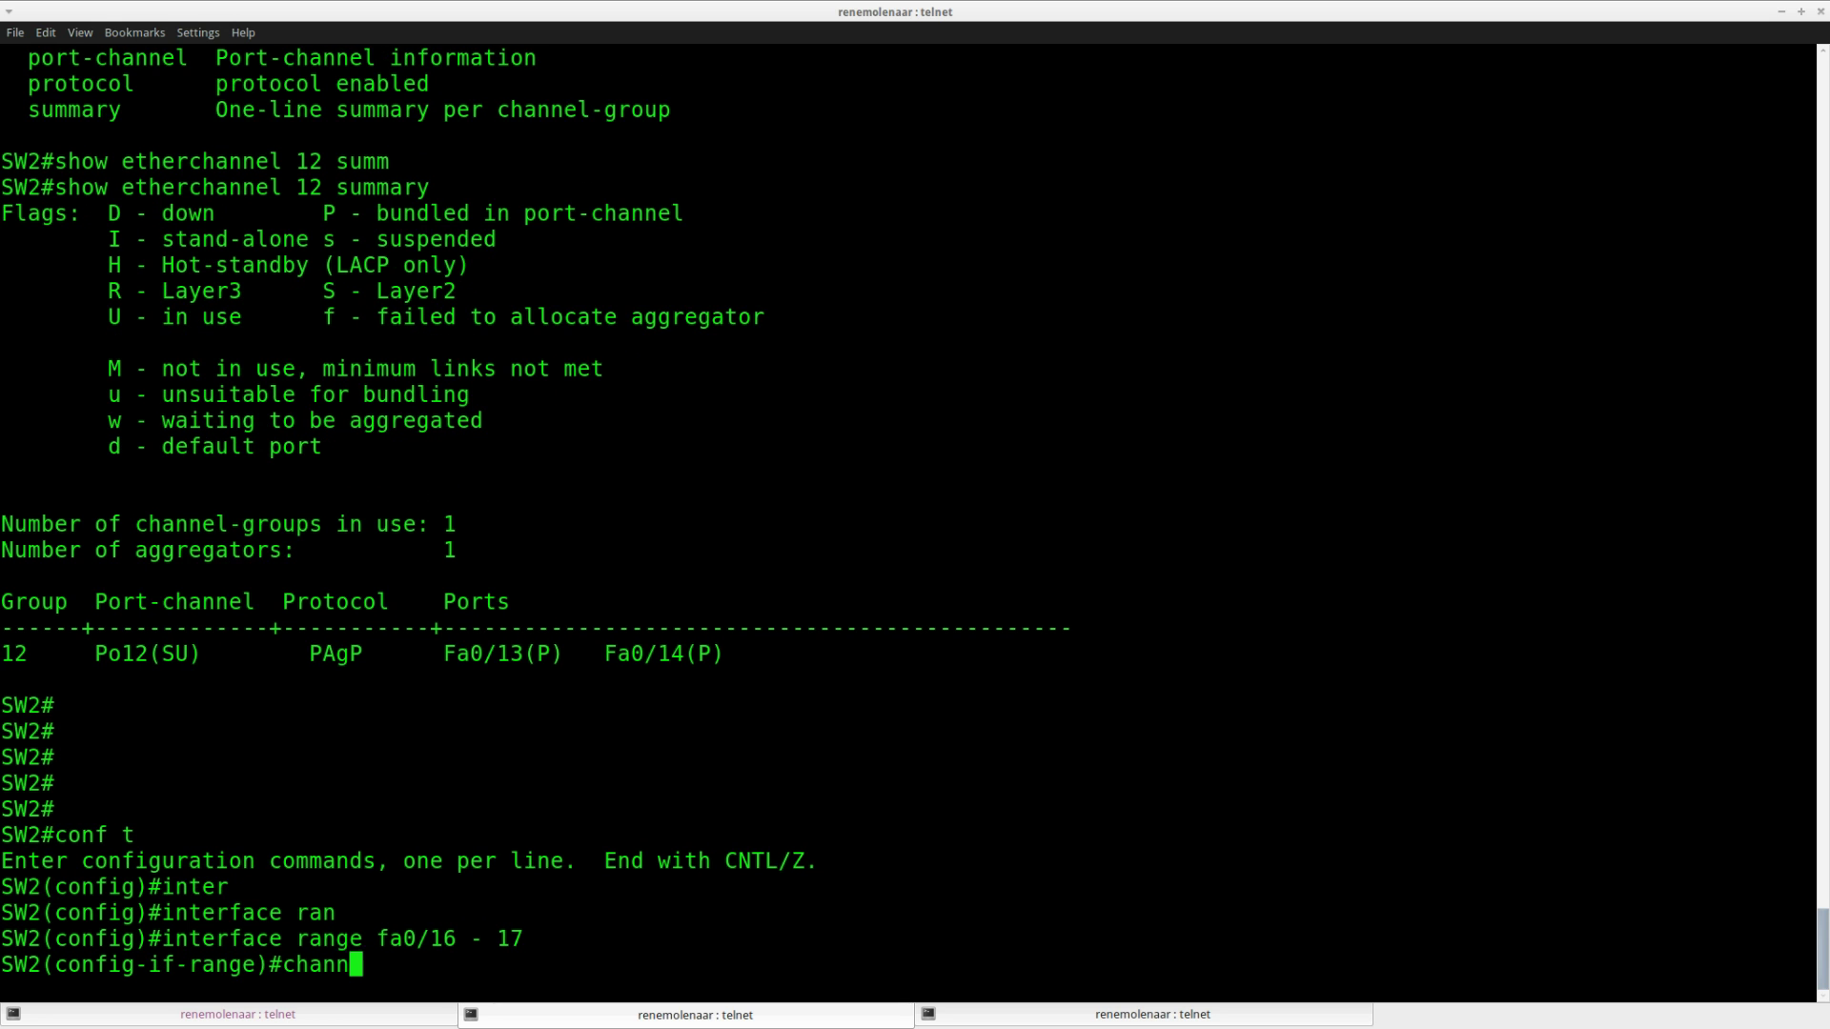
key("Tab")
type("-gr")
key("Tab")
type("?mo")
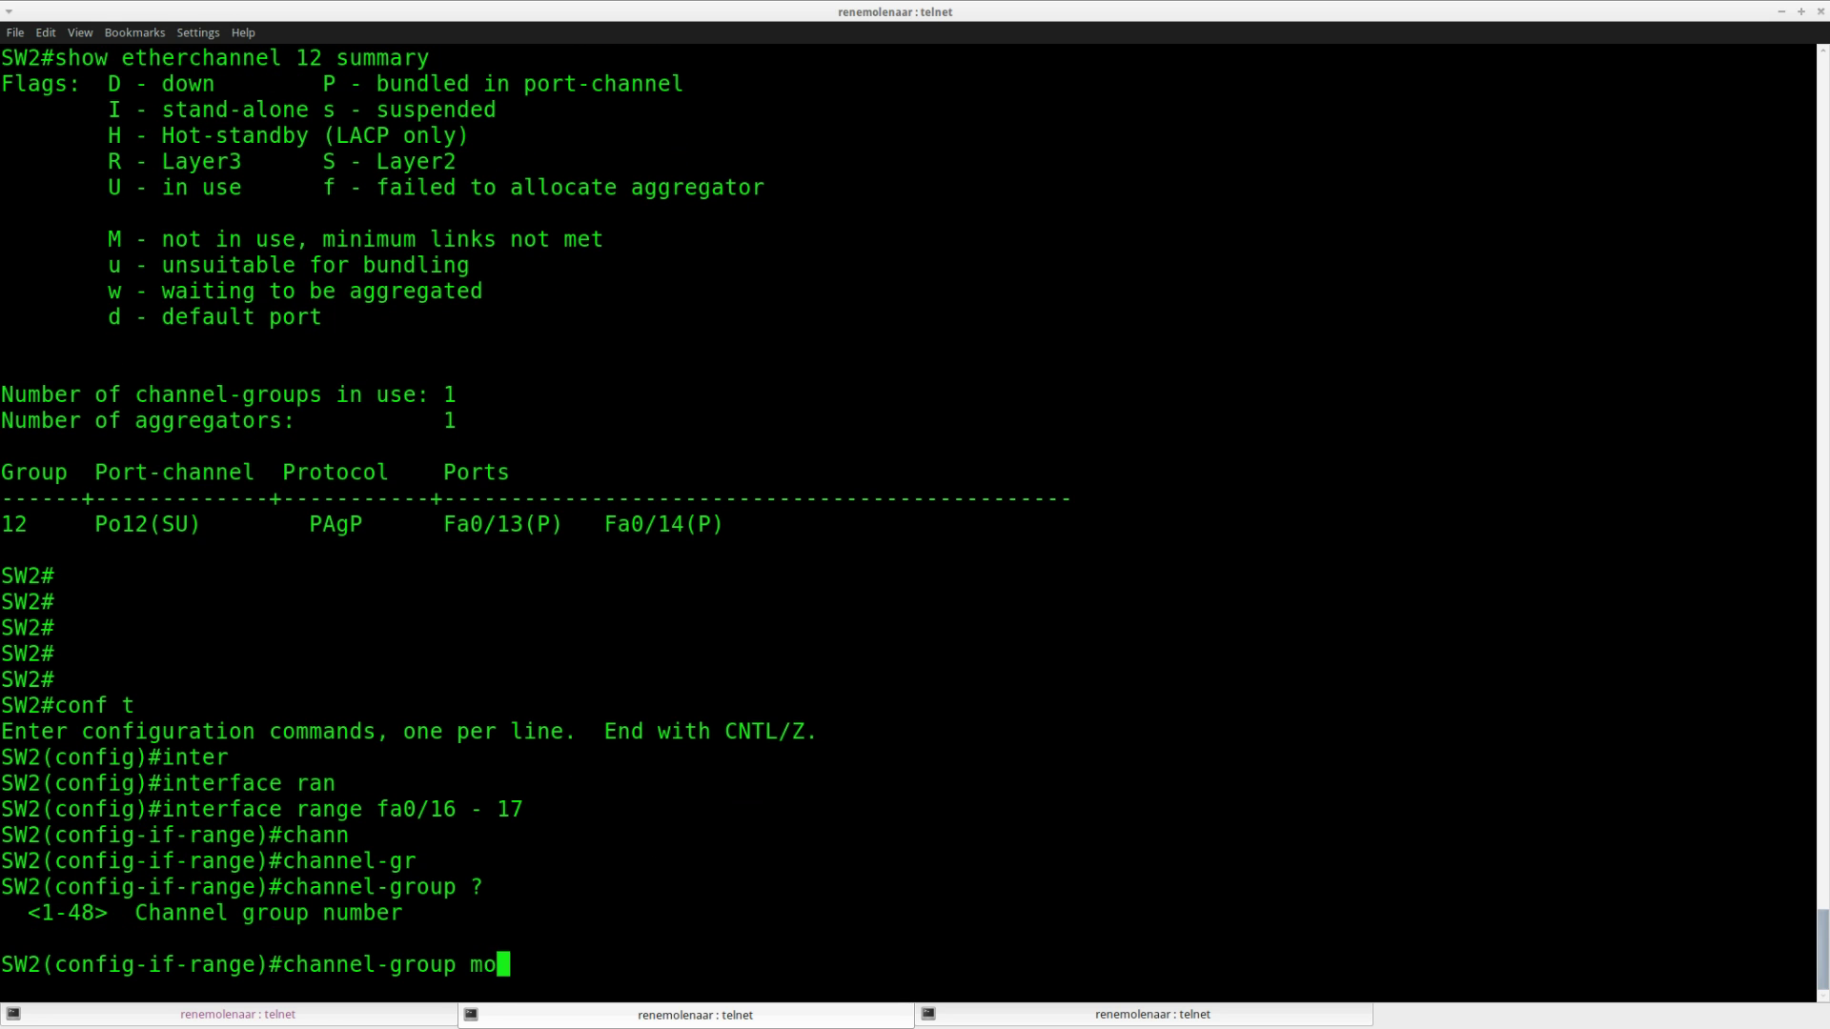
key("BackSpace")
key("BackSpace")
type("23")
key("BackSpace")
type("?mo")
key("Tab")
type("?")
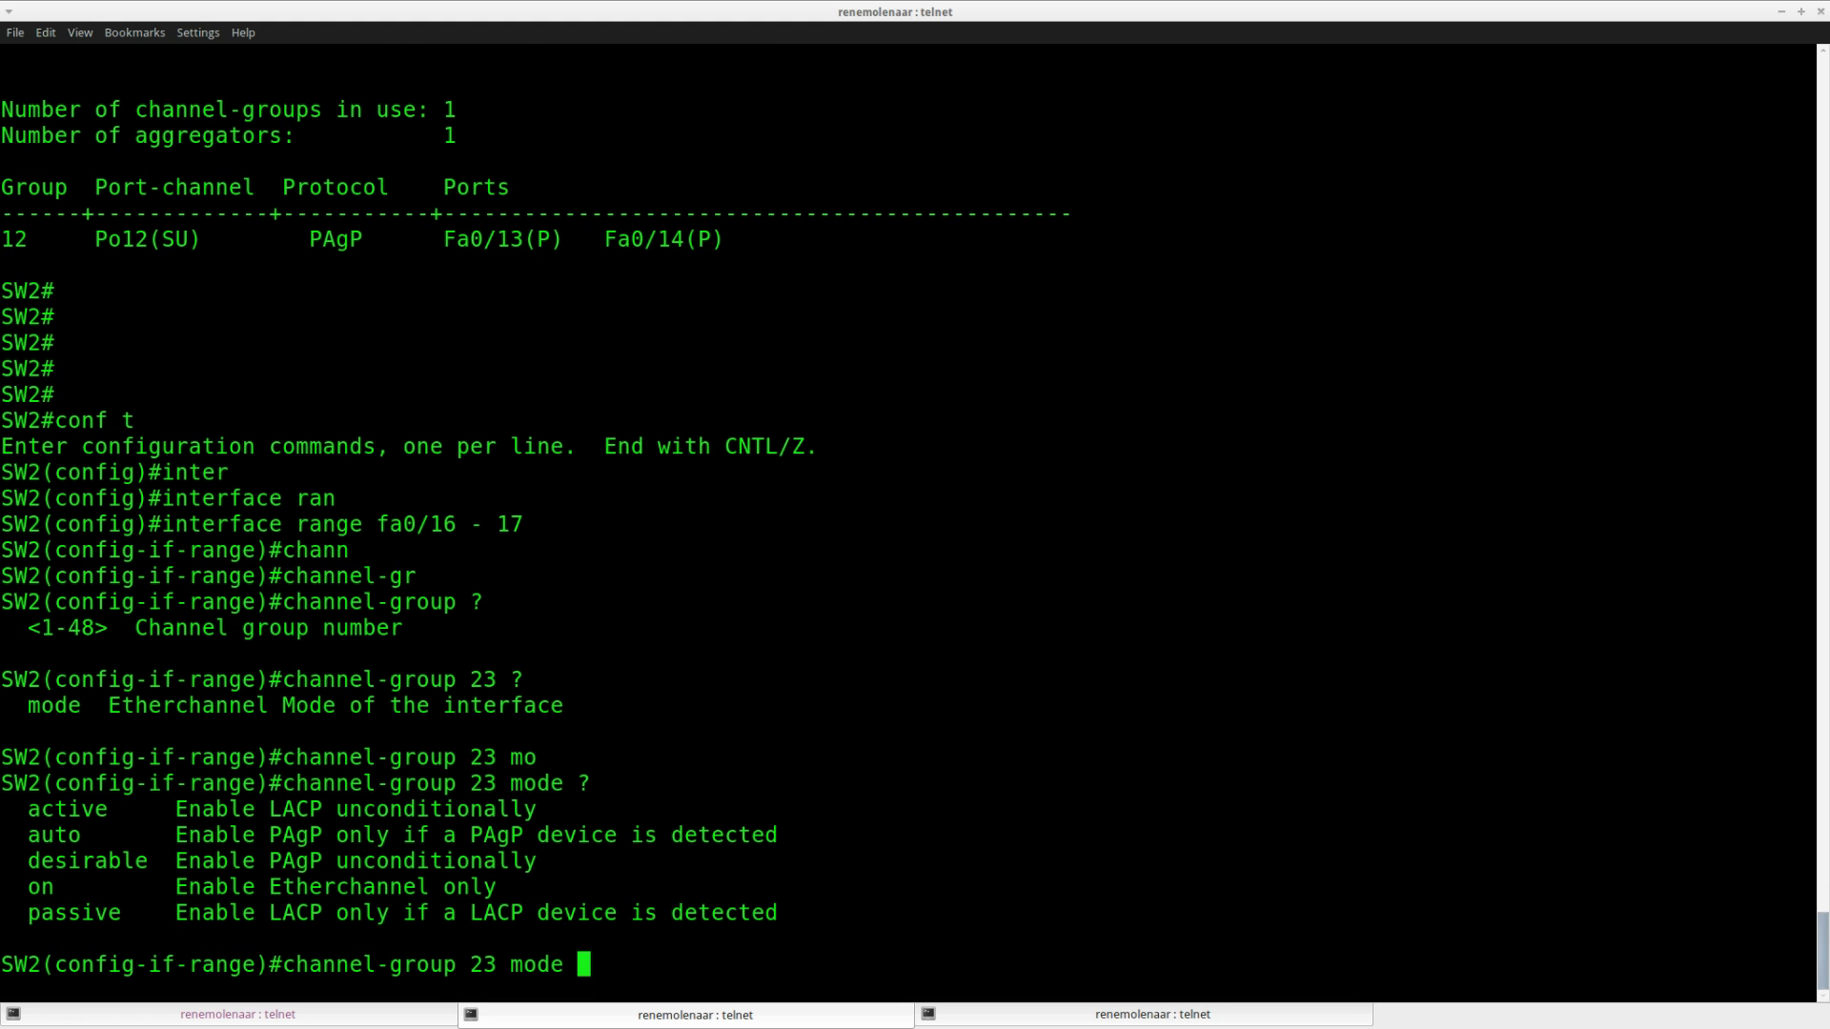
left_click_drag(502, 886, 29, 887)
type("on")
key("Return")
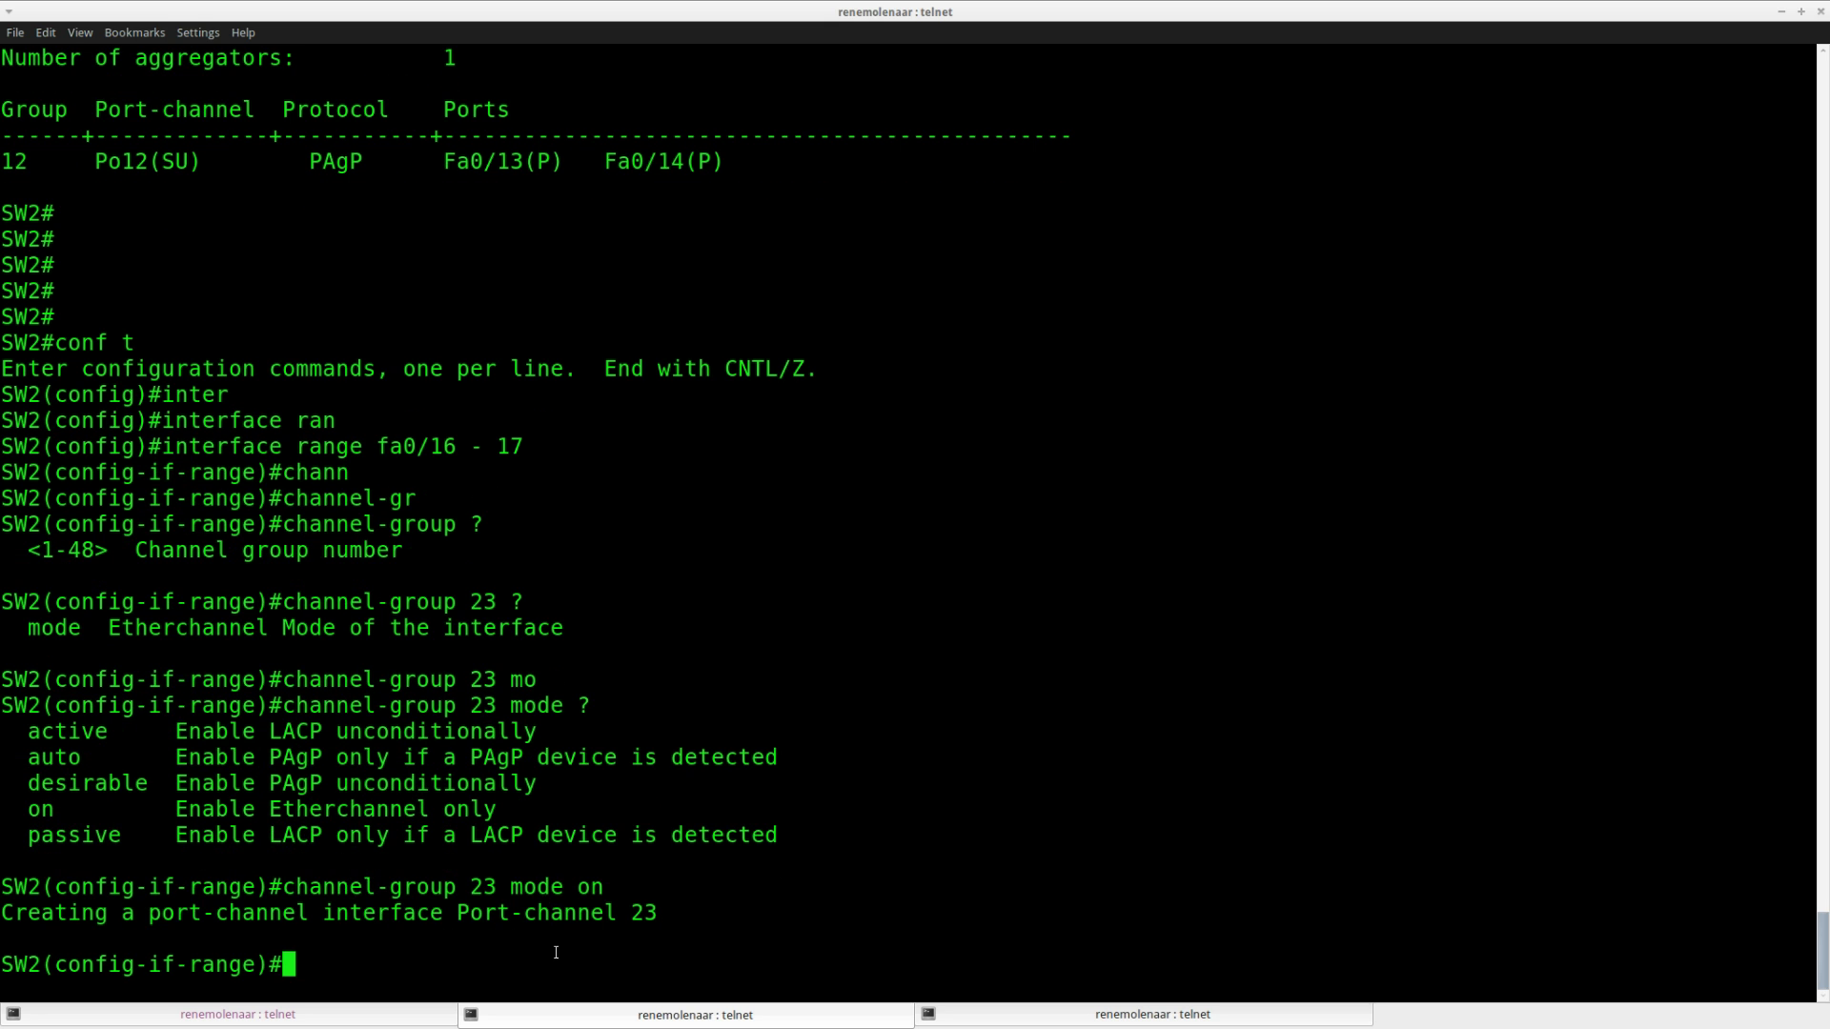
left_click_drag(673, 909, 2, 912)
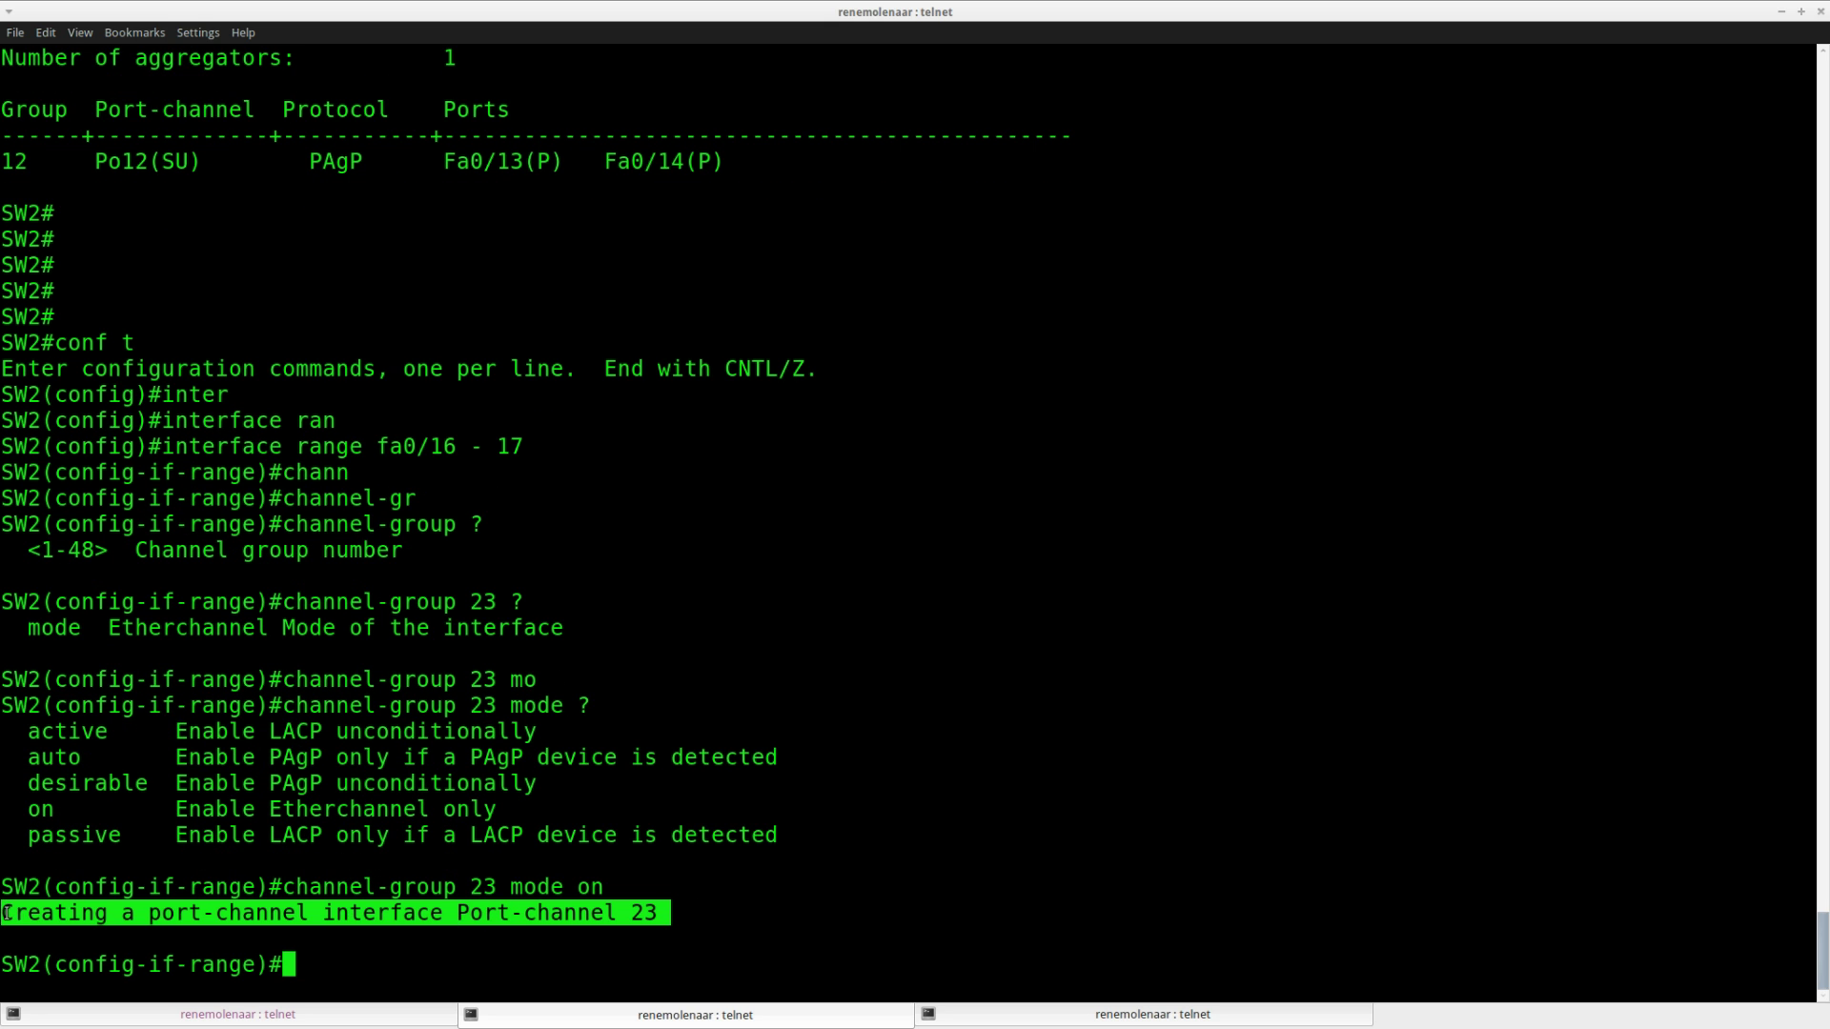
left_click(1111, 1017)
Step: On SW3, enter configuration mode and select interface range Fa0/16–17
key("Return")
key("Return")
key("Return")
key("Return")
key("Return")
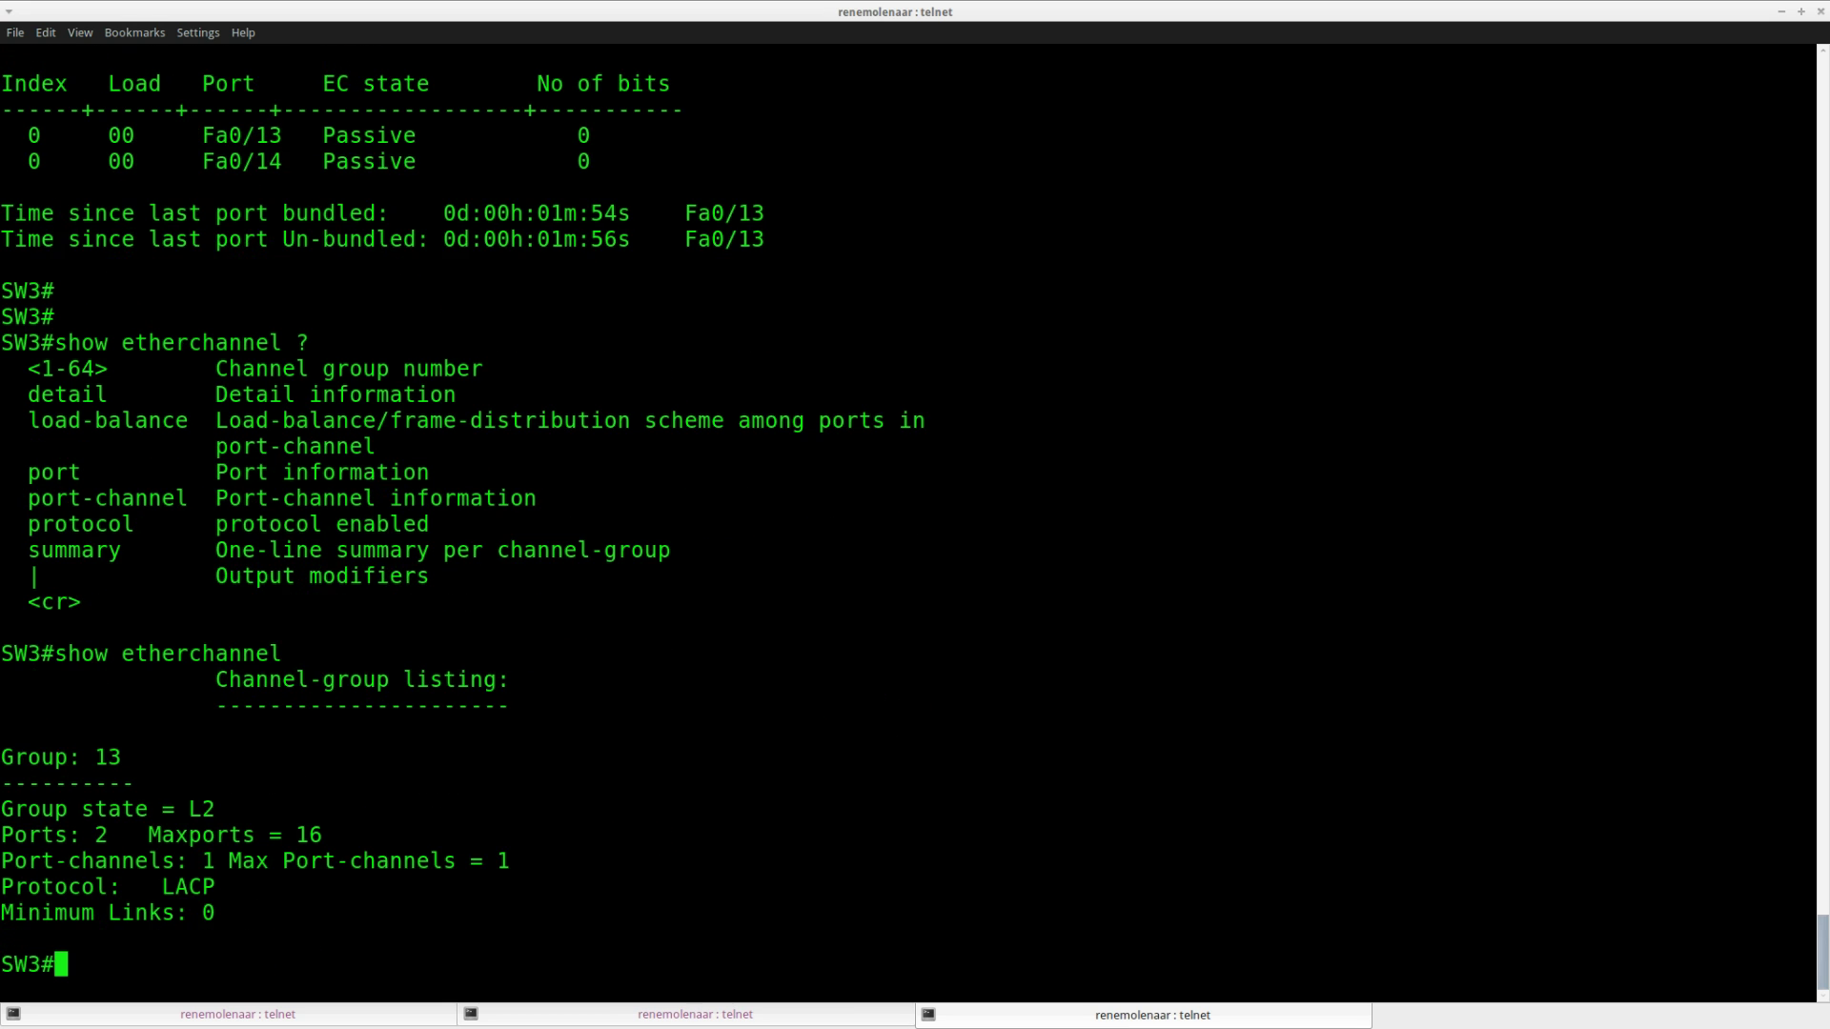
type("conf t")
key("Return")
type("inter")
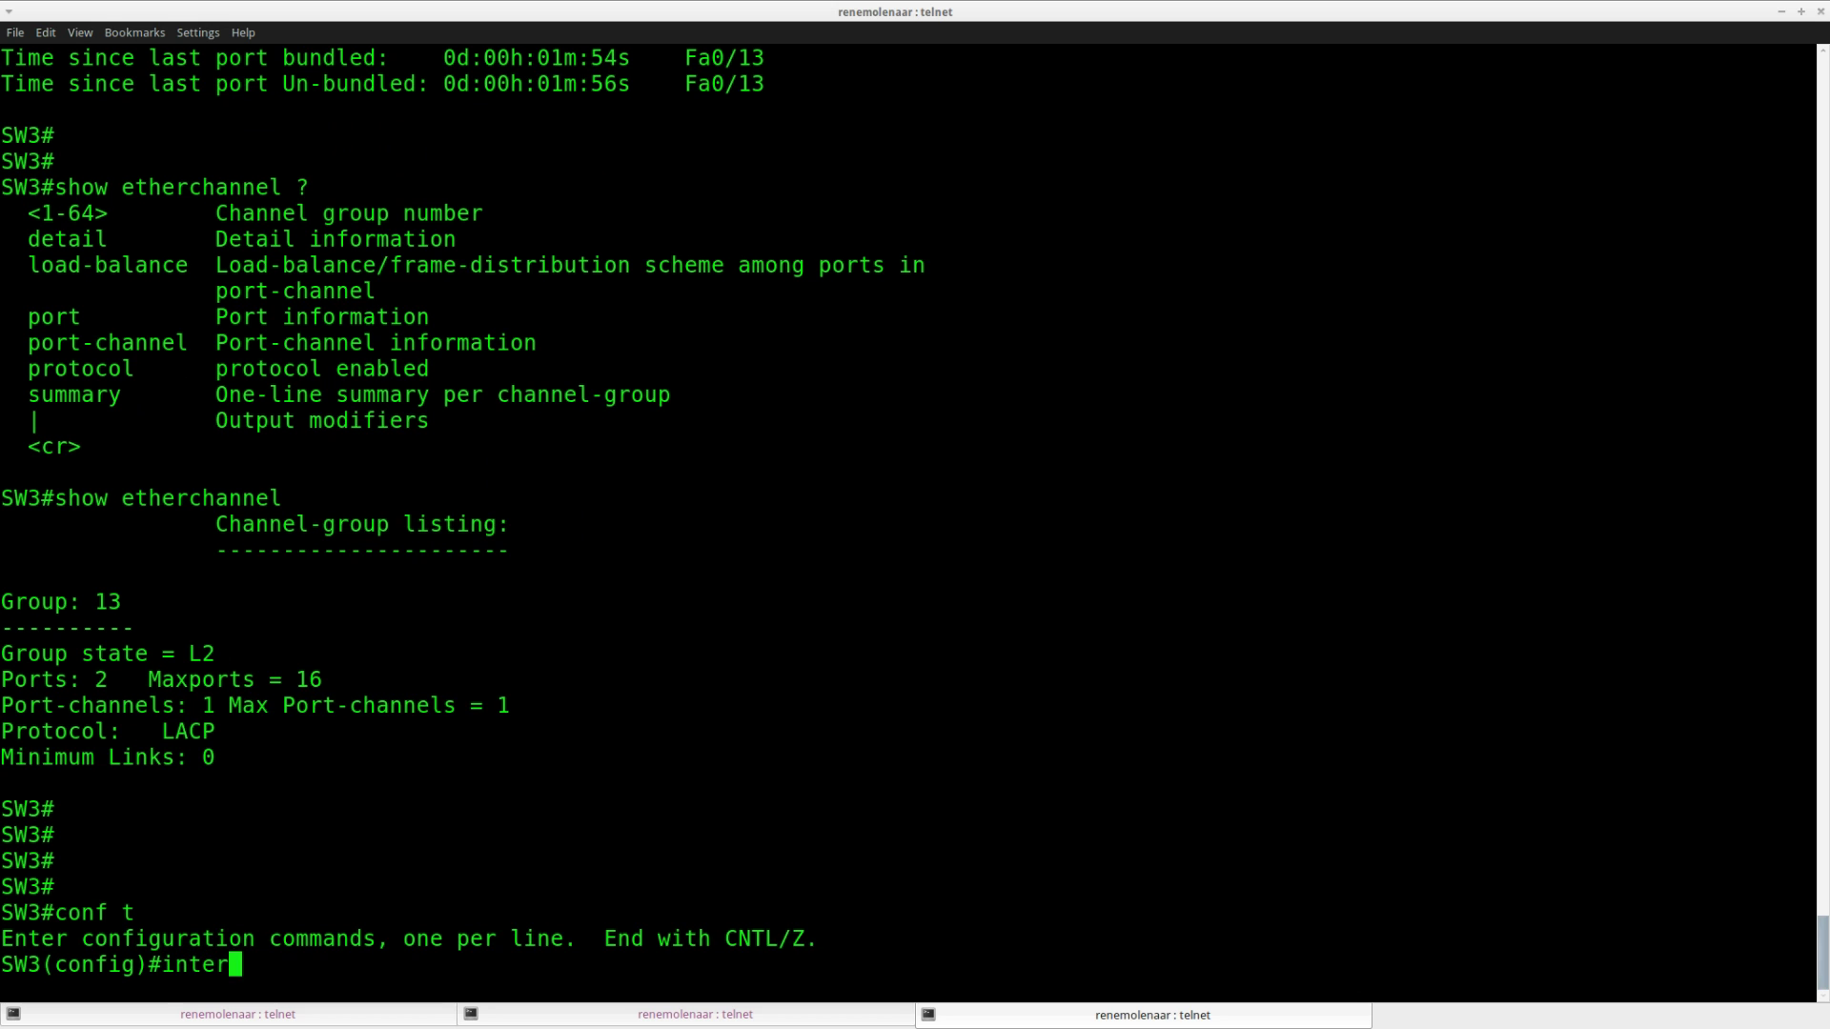
key("Tab")
type("fa")
key("BackSpace")
key("BackSpace")
type("ran")
key("Tab")
type("fa0/16 - 17")
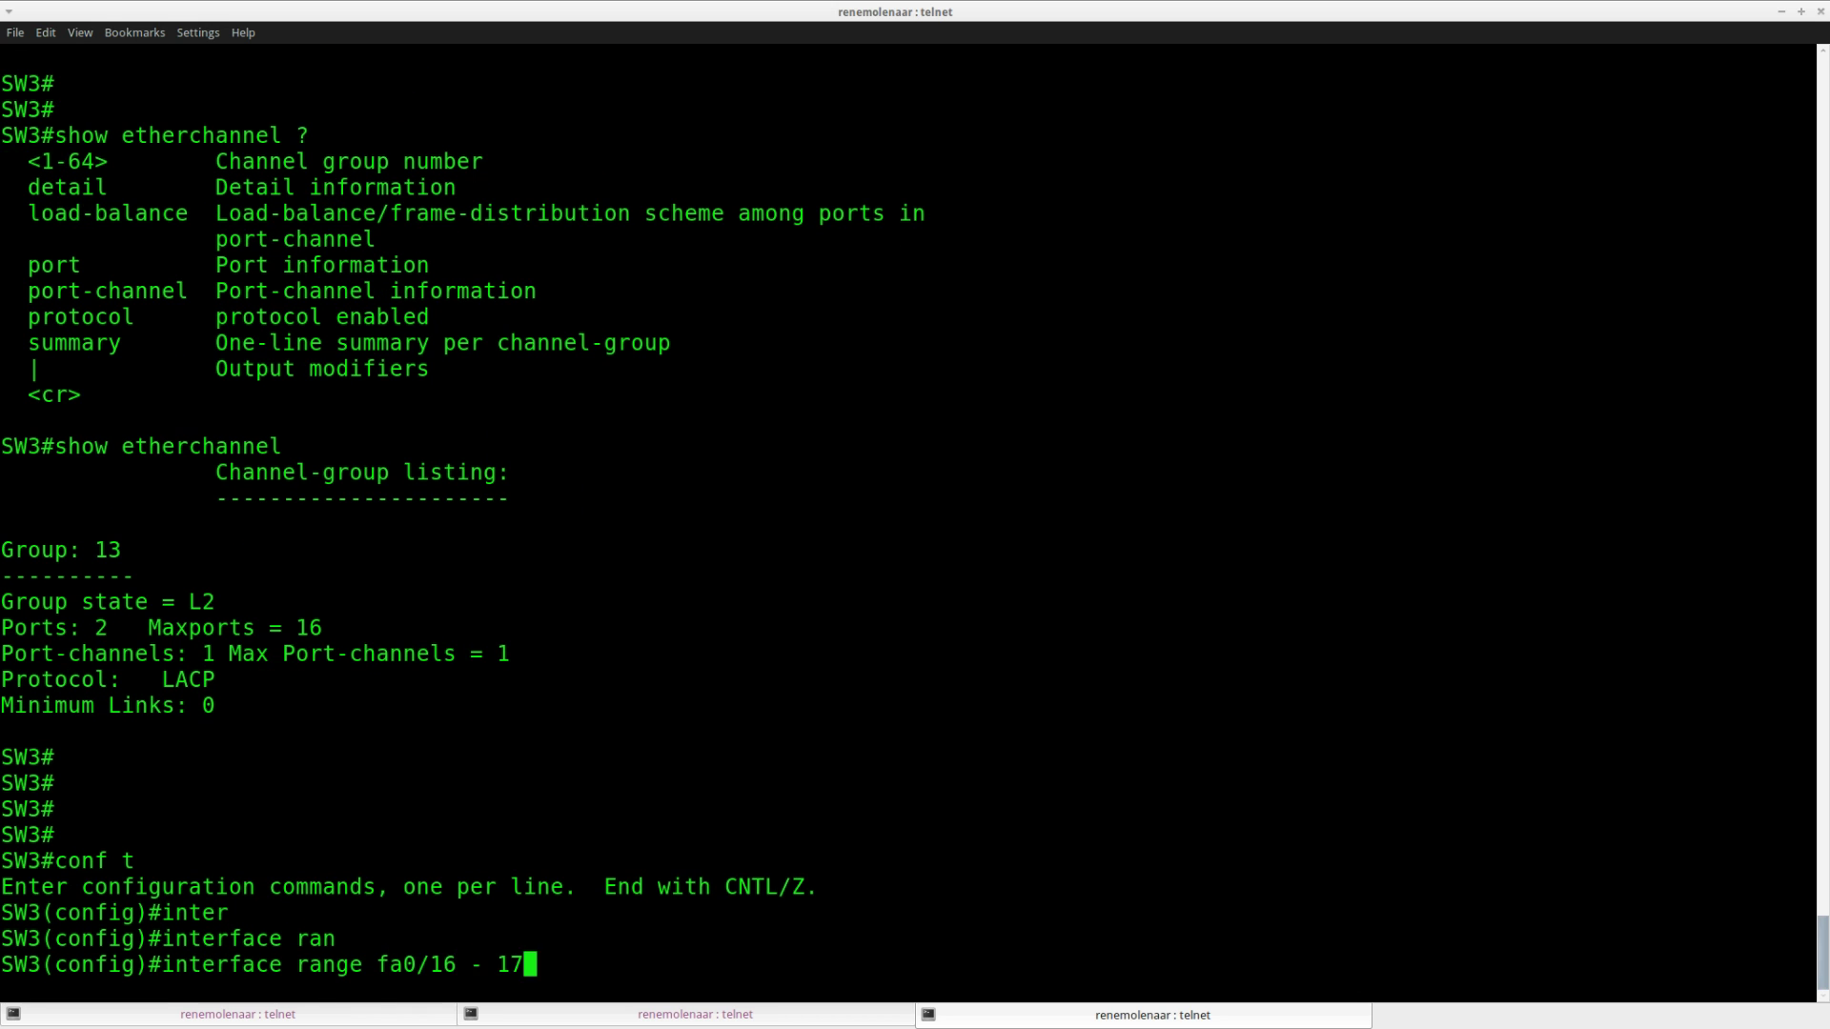
key("Return")
Step: Apply channel-group 23 mode on, confirm Port-channel23 comes up, and exit configuration mode
type("chann")
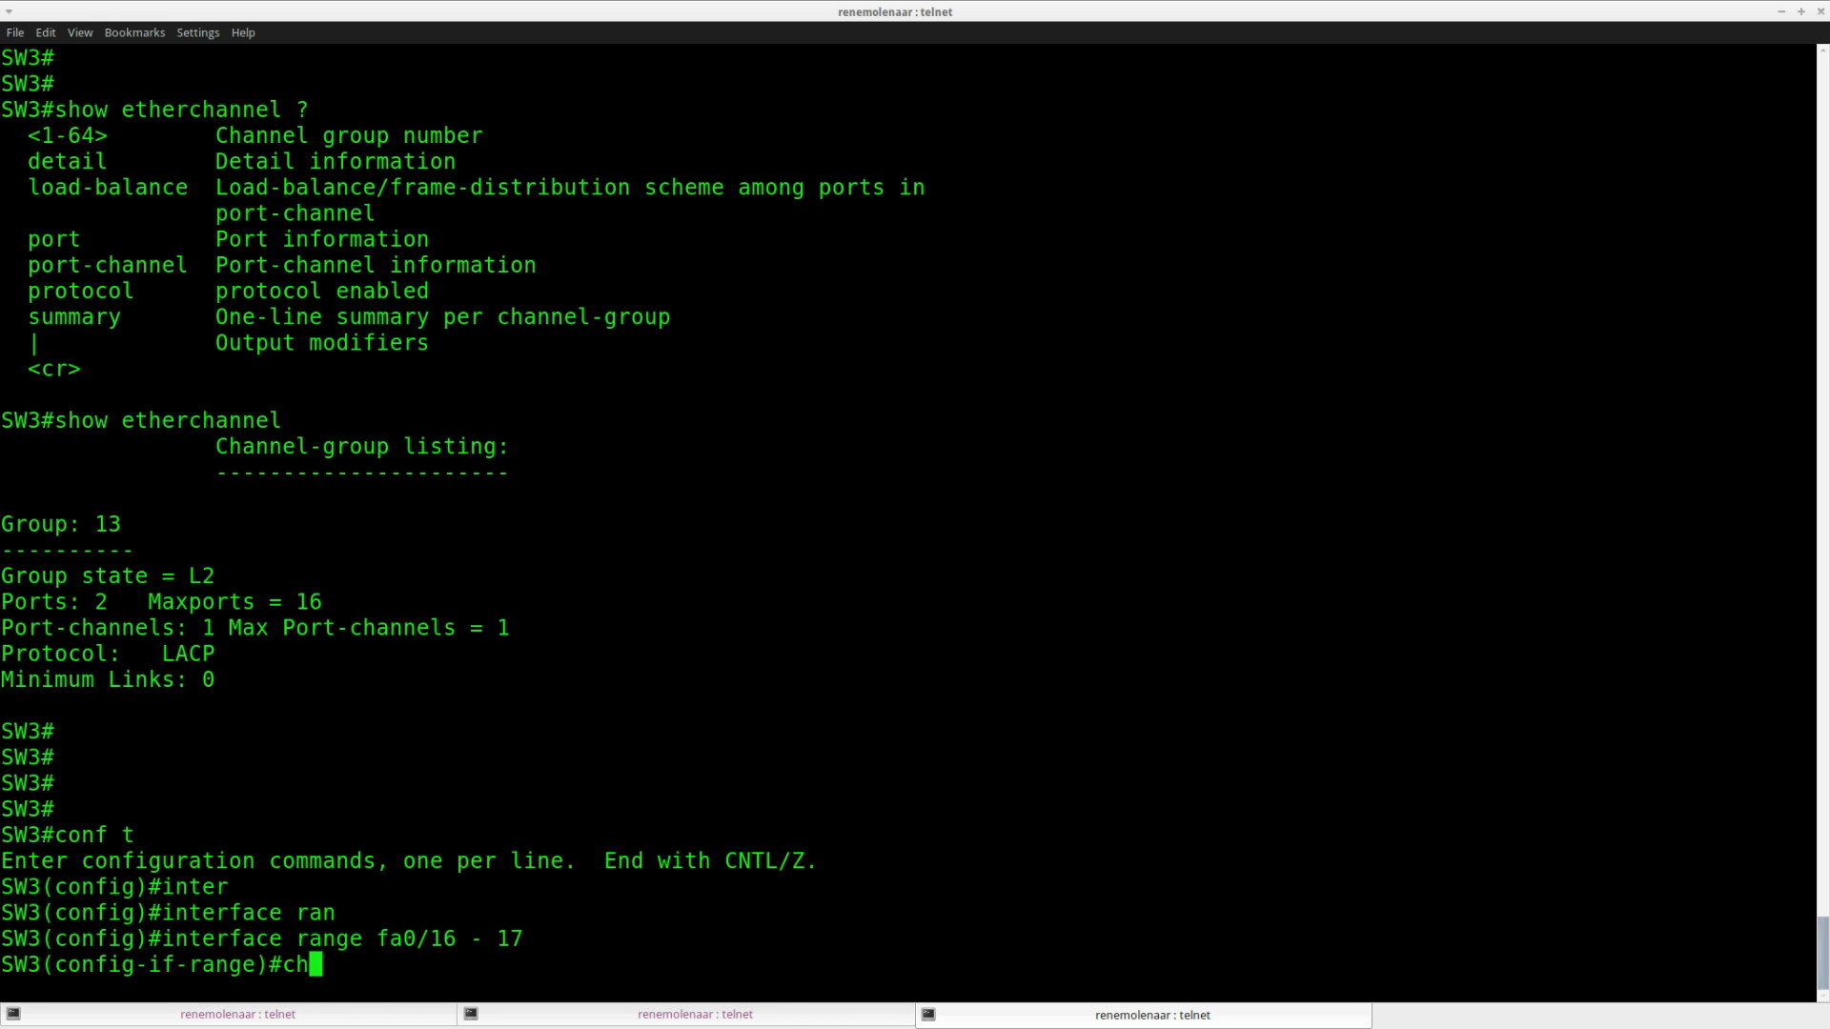
key("Tab")
type("el-gr")
key("Tab")
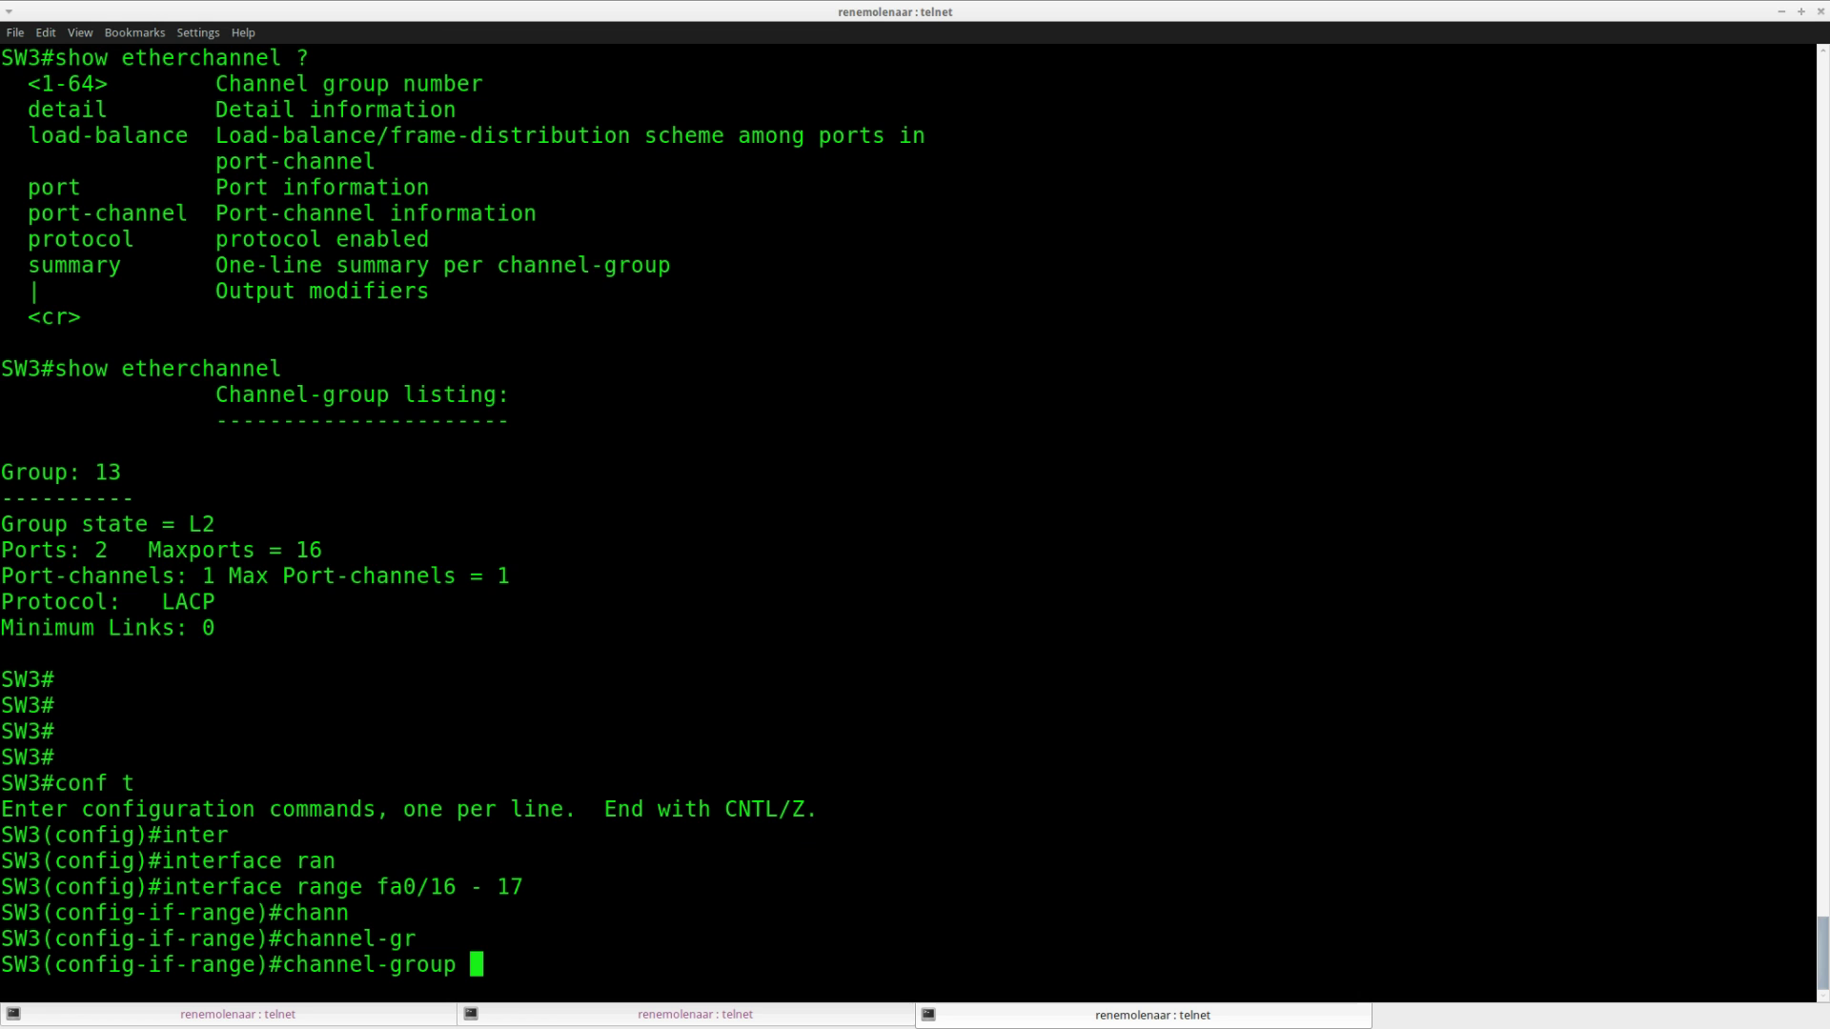
type("?23")
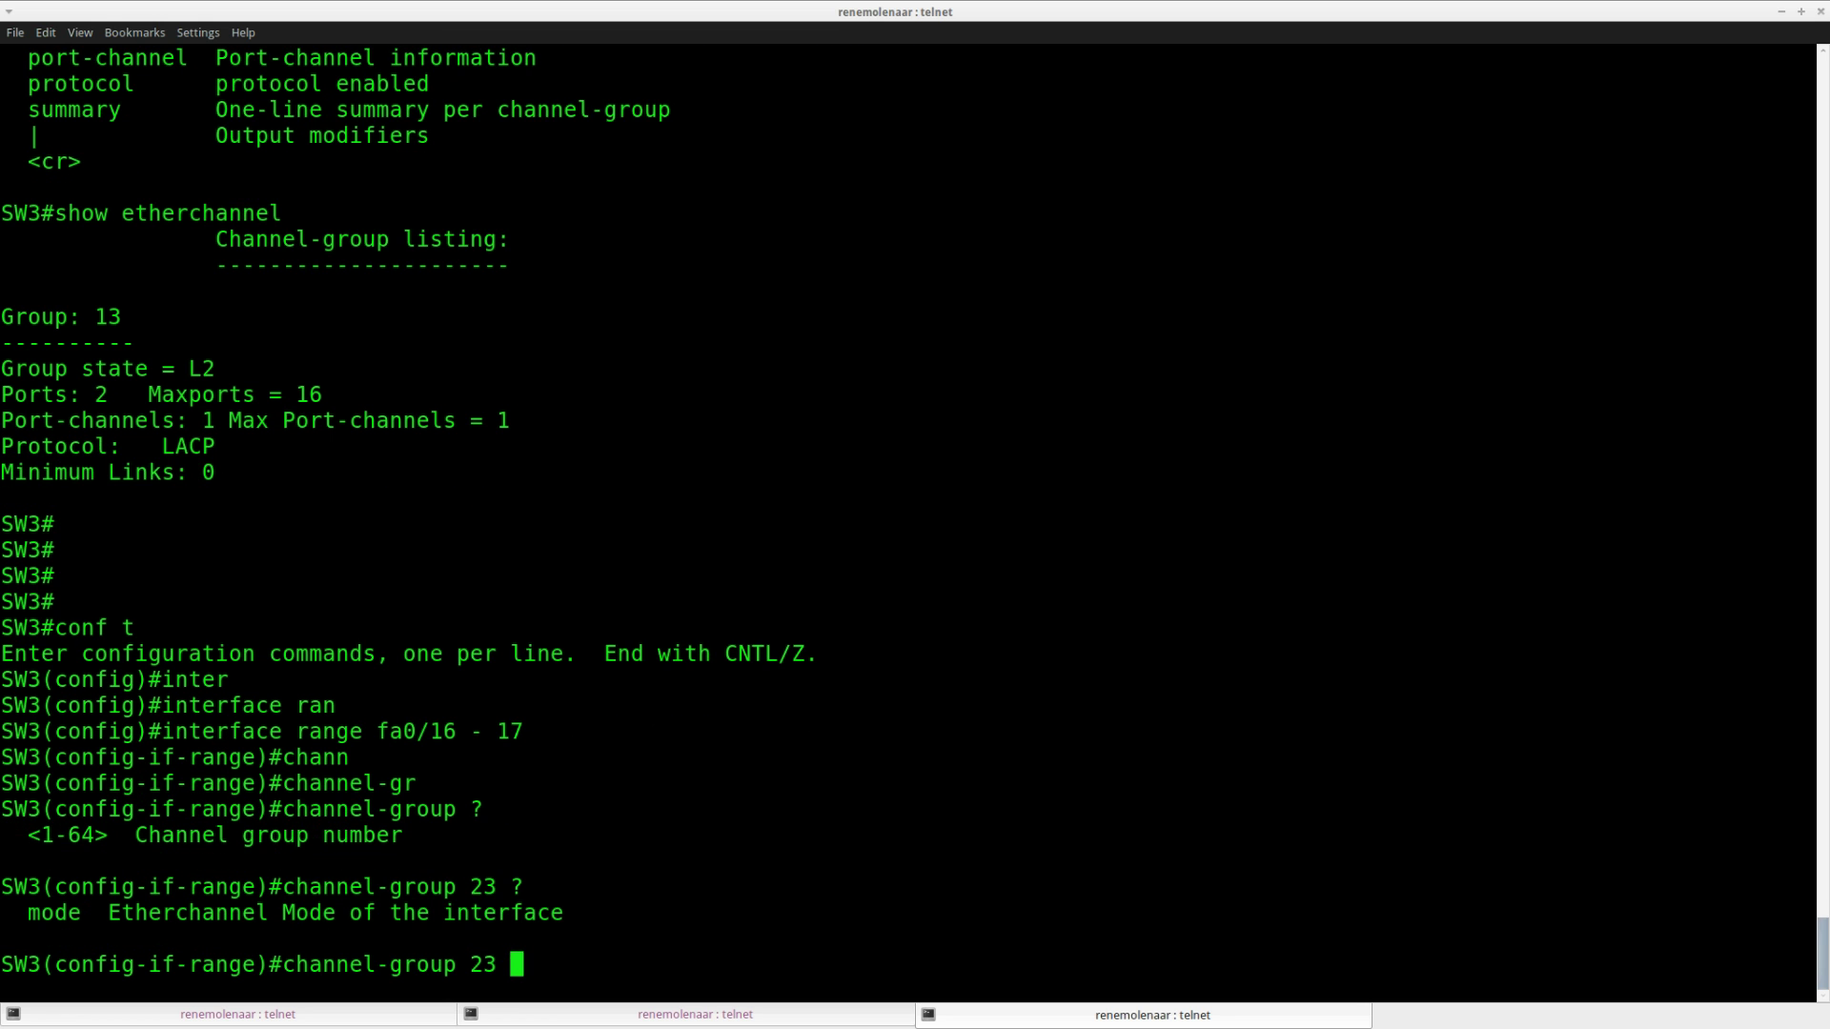
type(" ?mod")
key("Tab")
type("on")
key("Return")
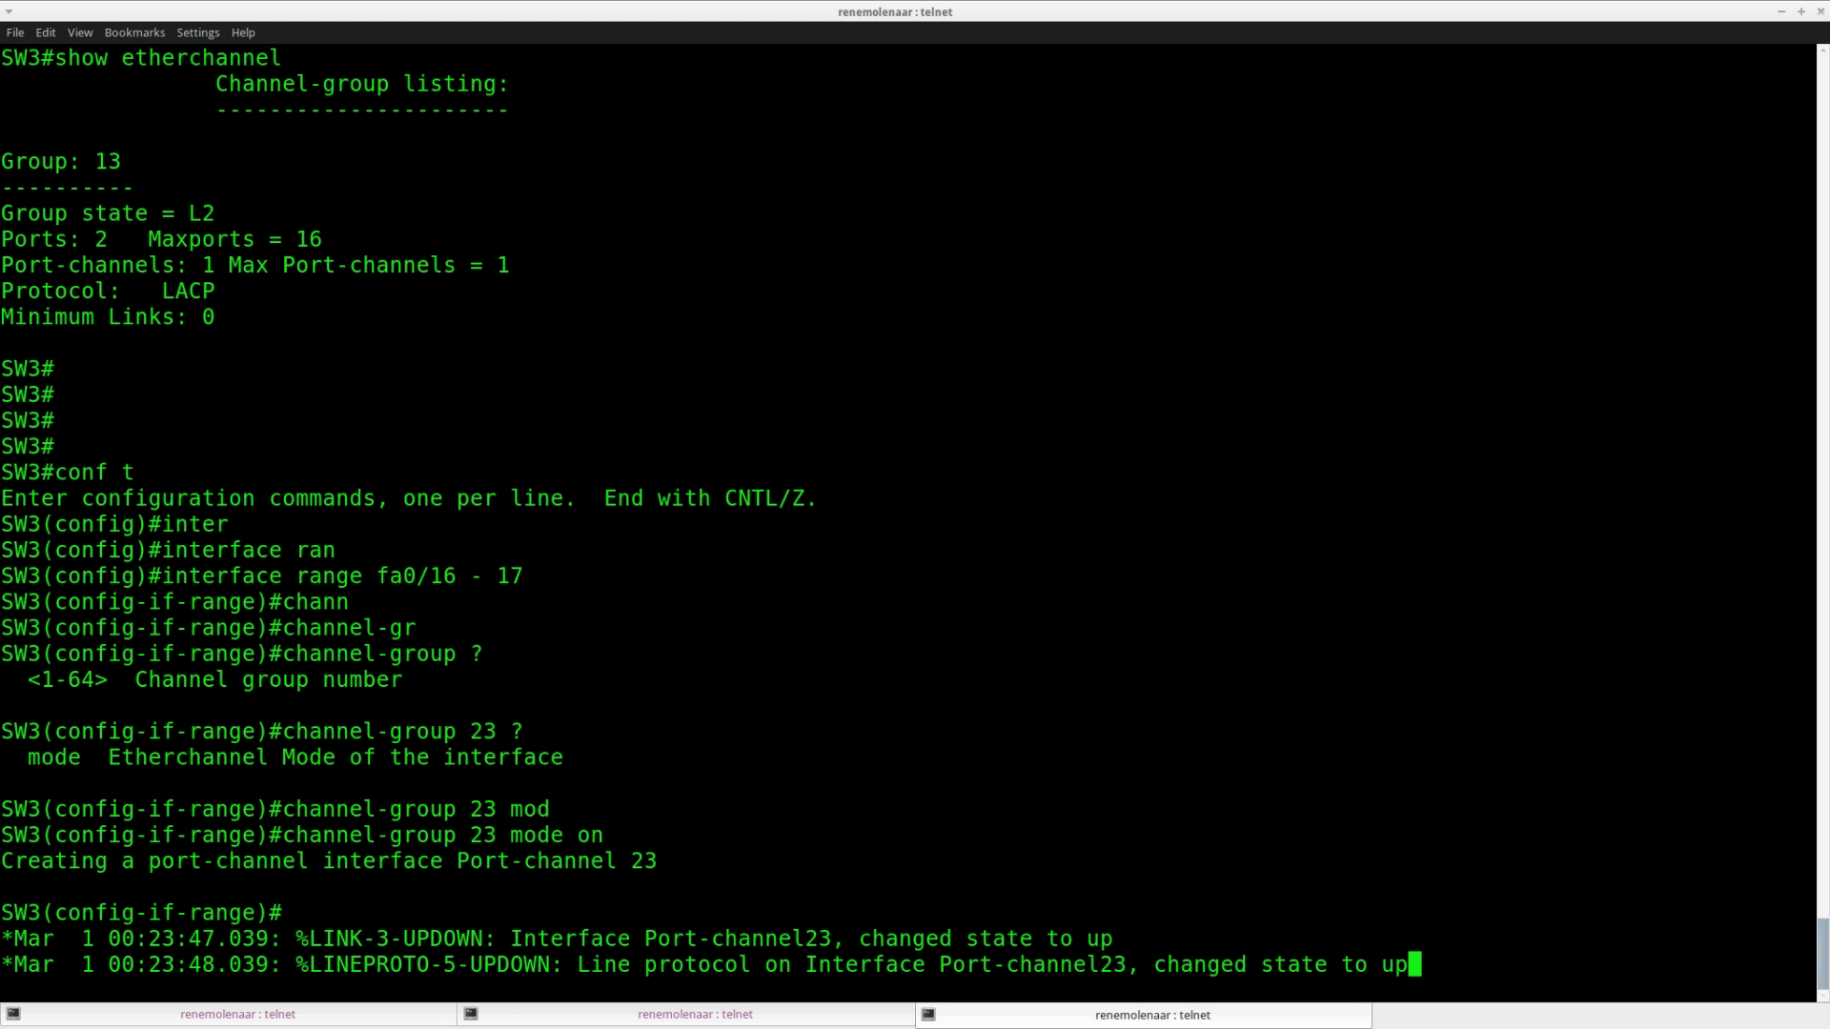
key("Return")
key("Return")
key("Return")
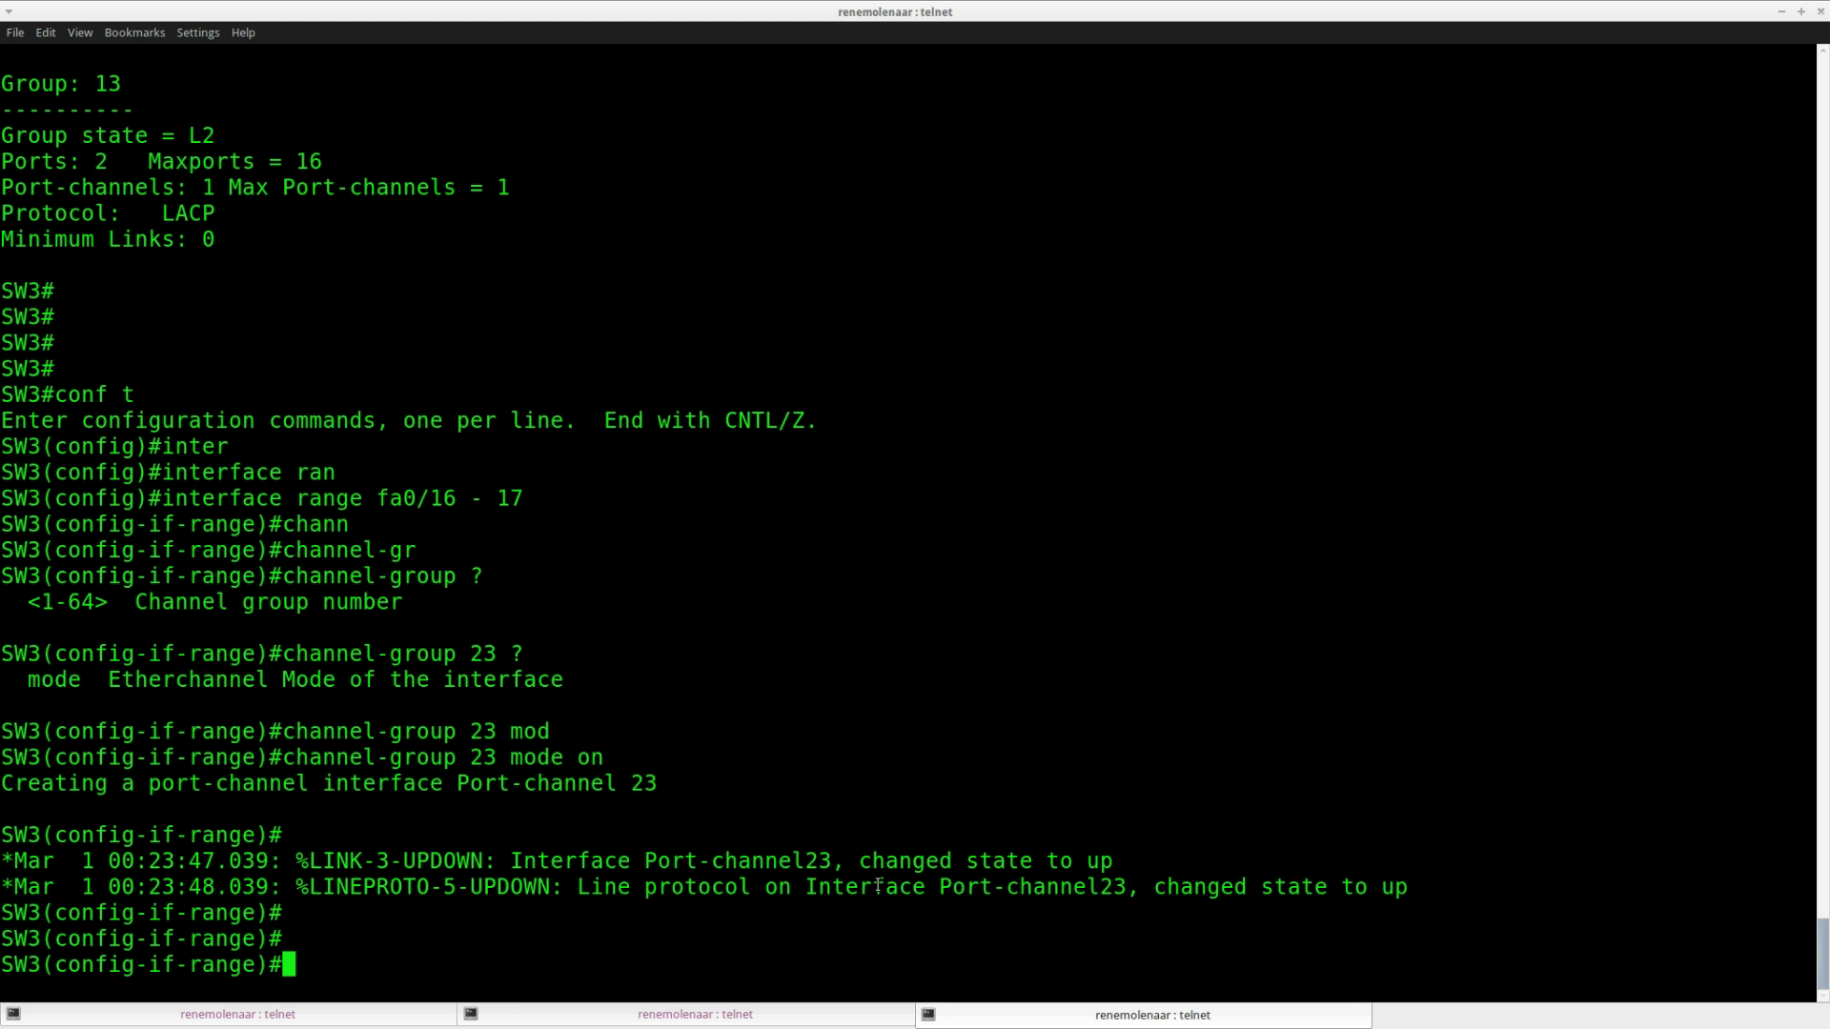
left_click_drag(1128, 869, 505, 860)
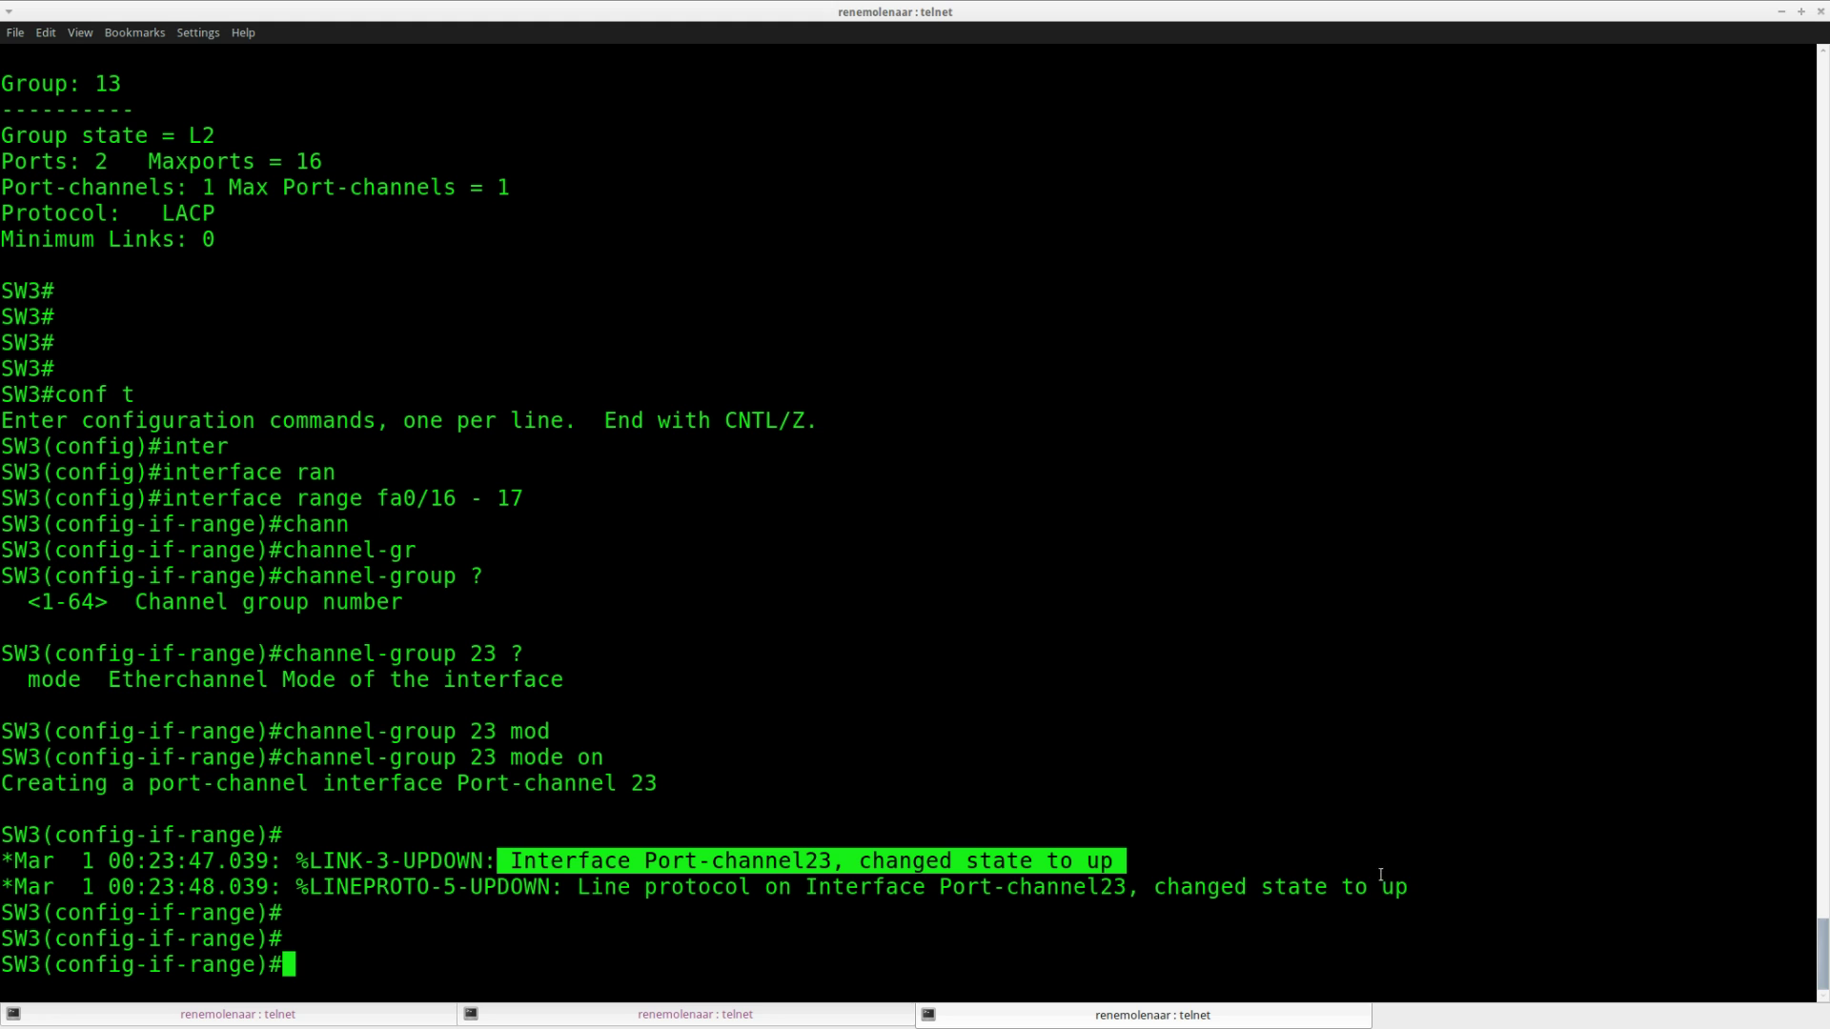
left_click_drag(1390, 884, 294, 886)
left_click(372, 910)
key("ctrl+z")
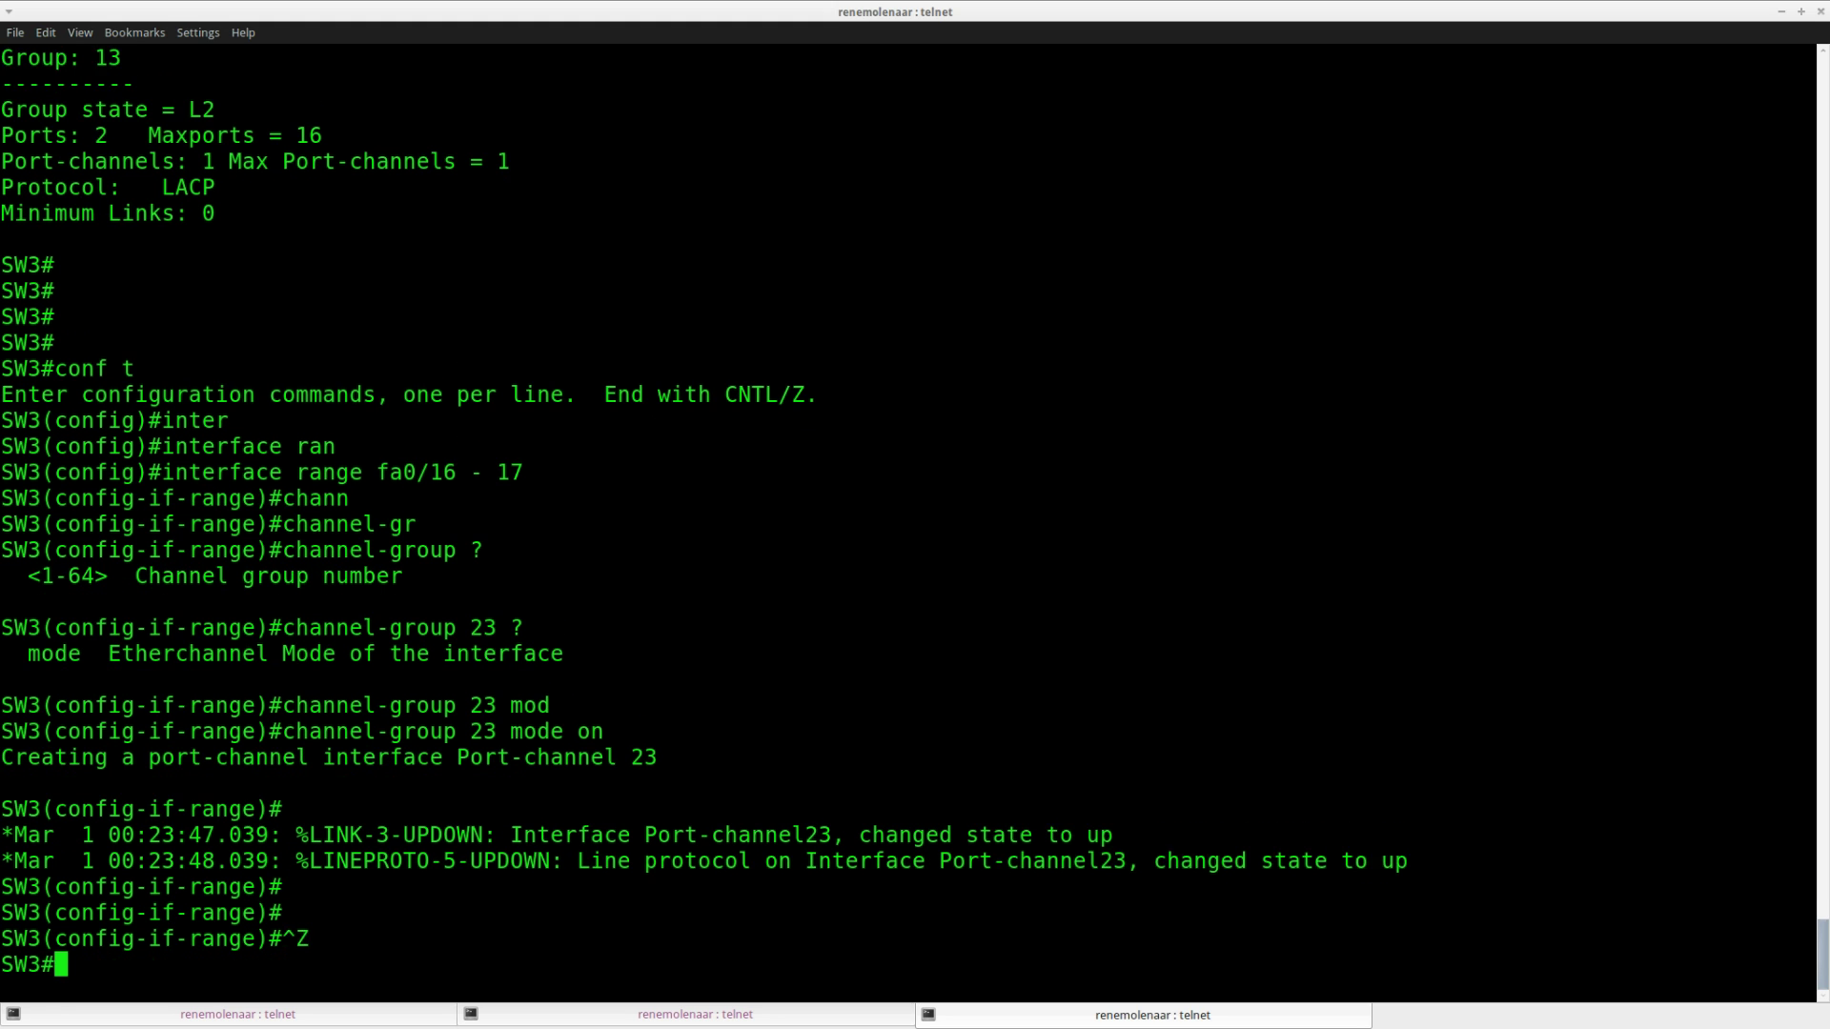
key("Return")
Step: Run show etherchannel 23 detail on SW3, confirming Fa0/16 and Fa0/17 bundled in mode On
type("sho")
key("Tab")
type("eth")
key("Tab")
type("?")
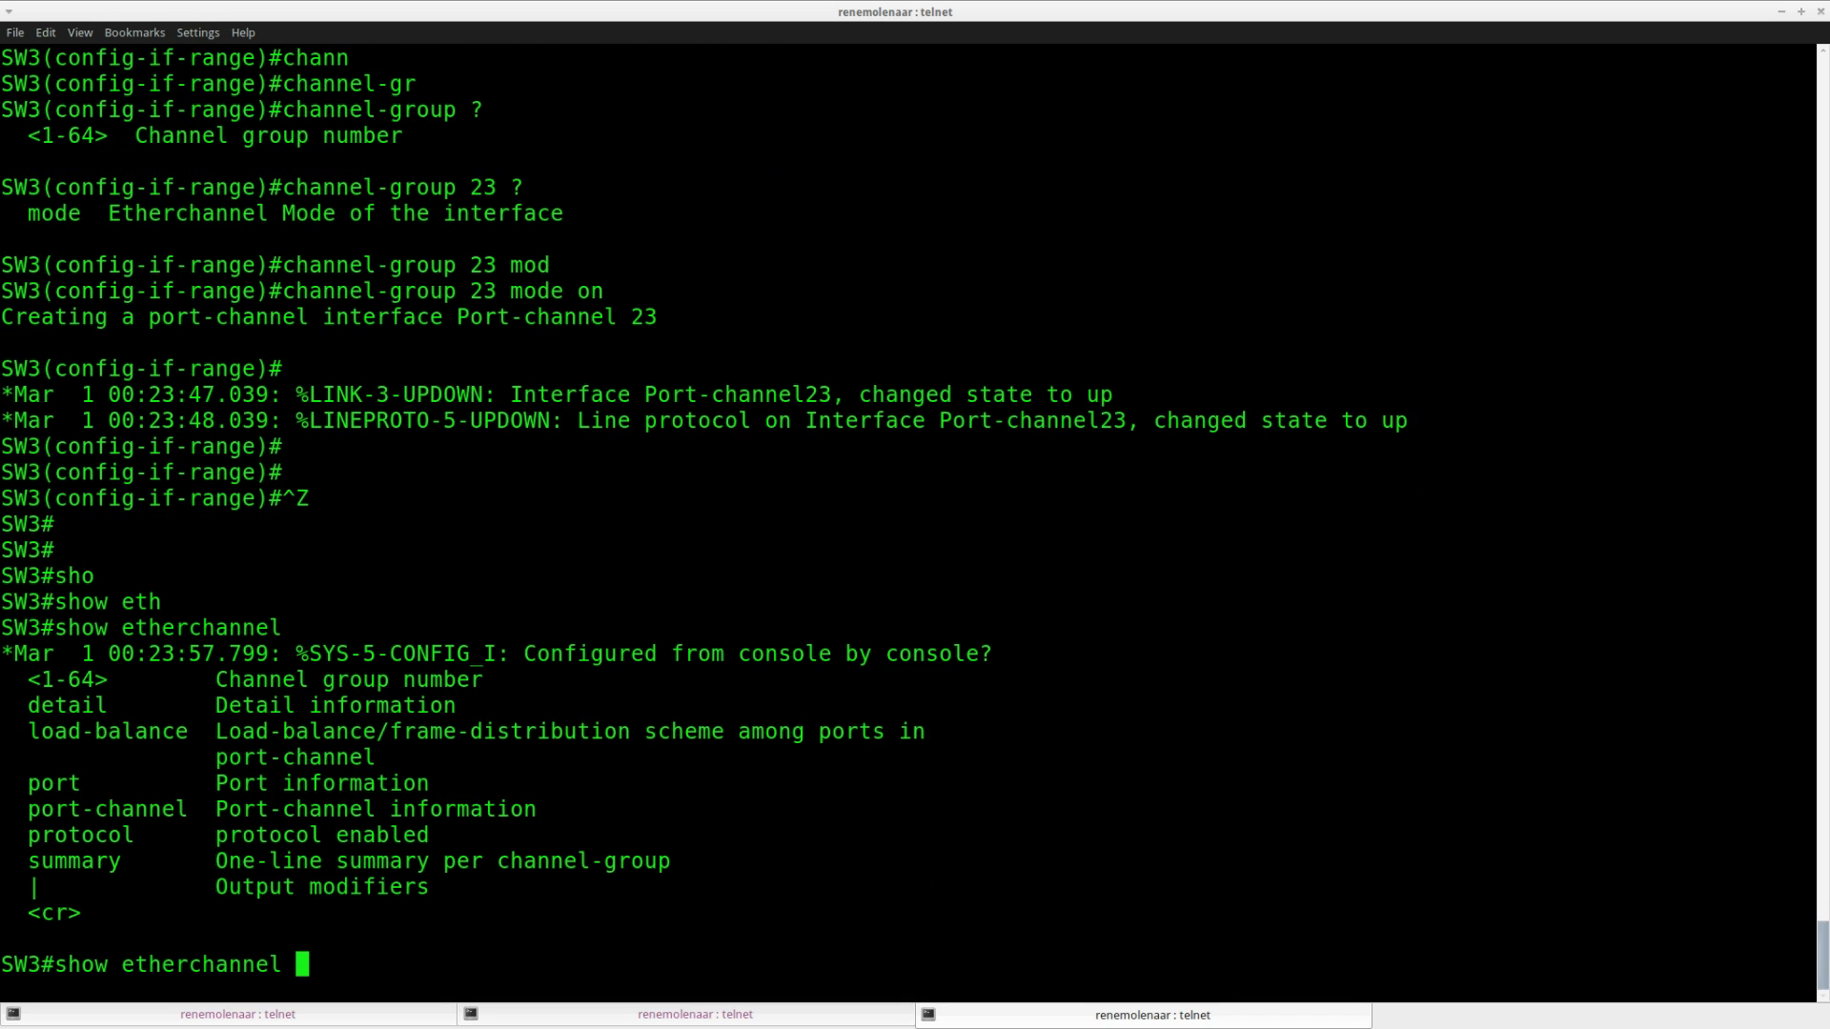
type("23 ?det")
key("Tab")
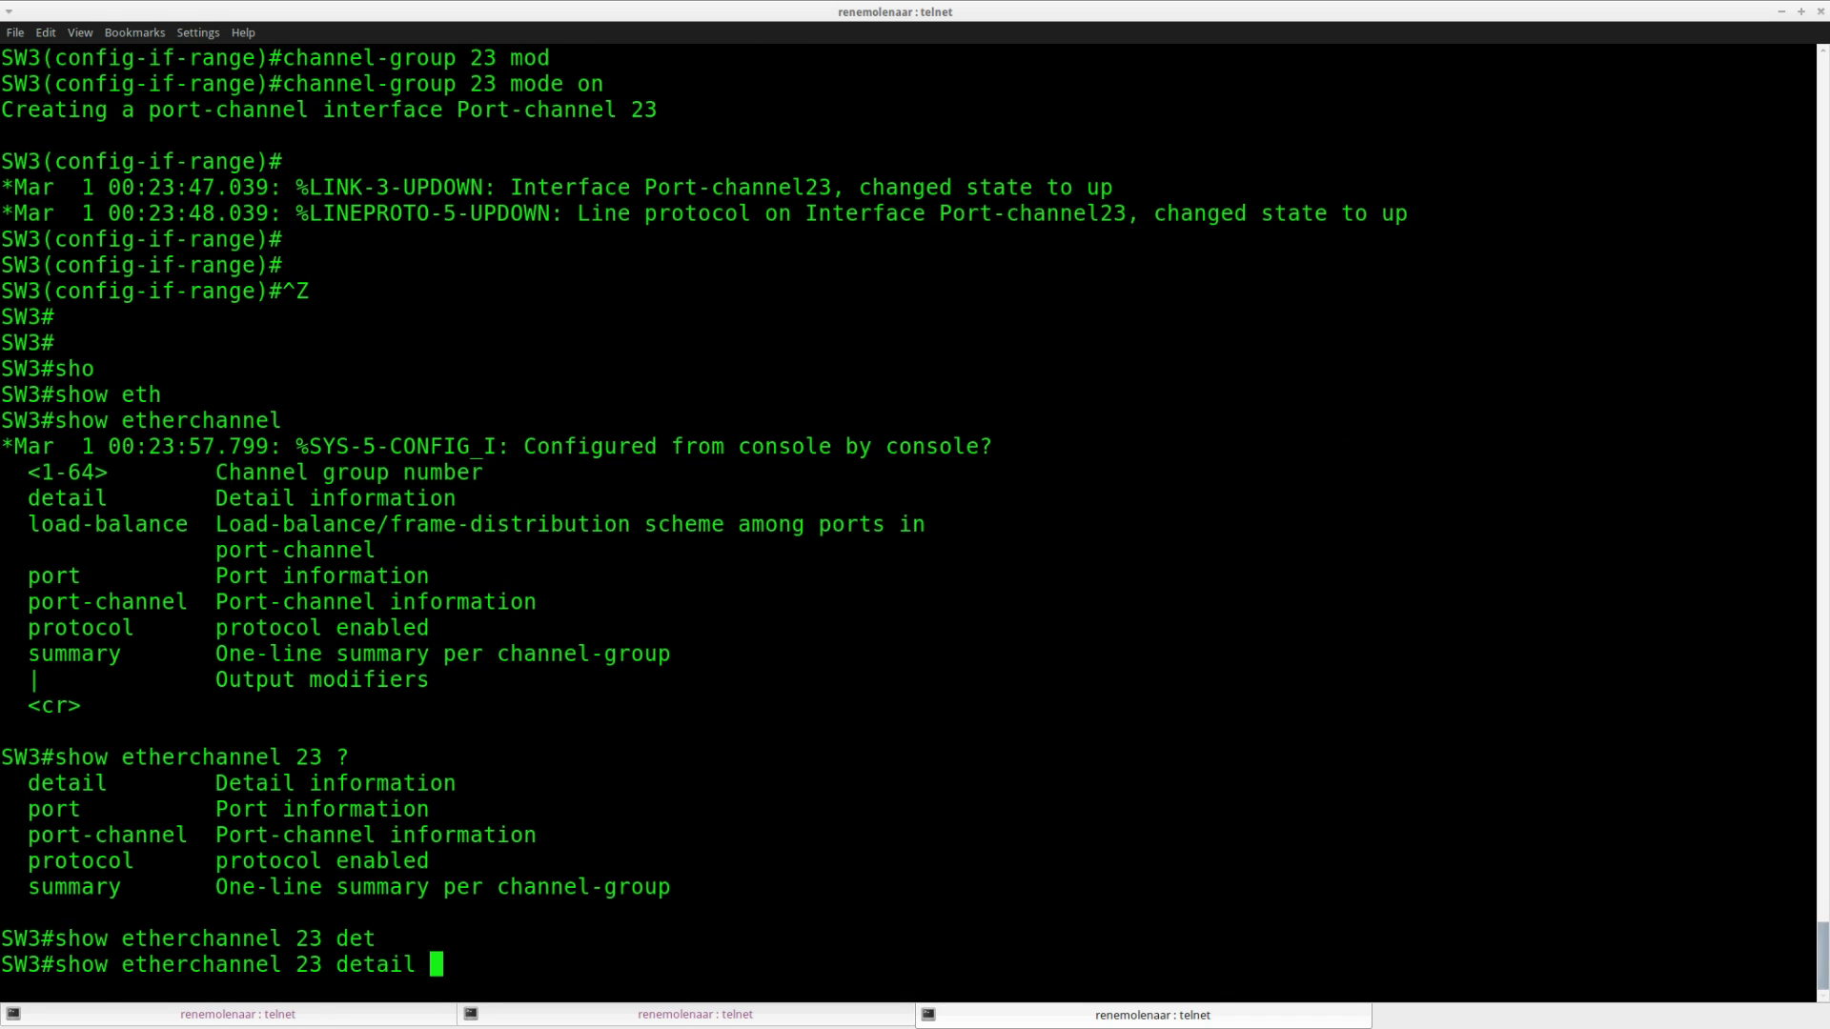
key("Return")
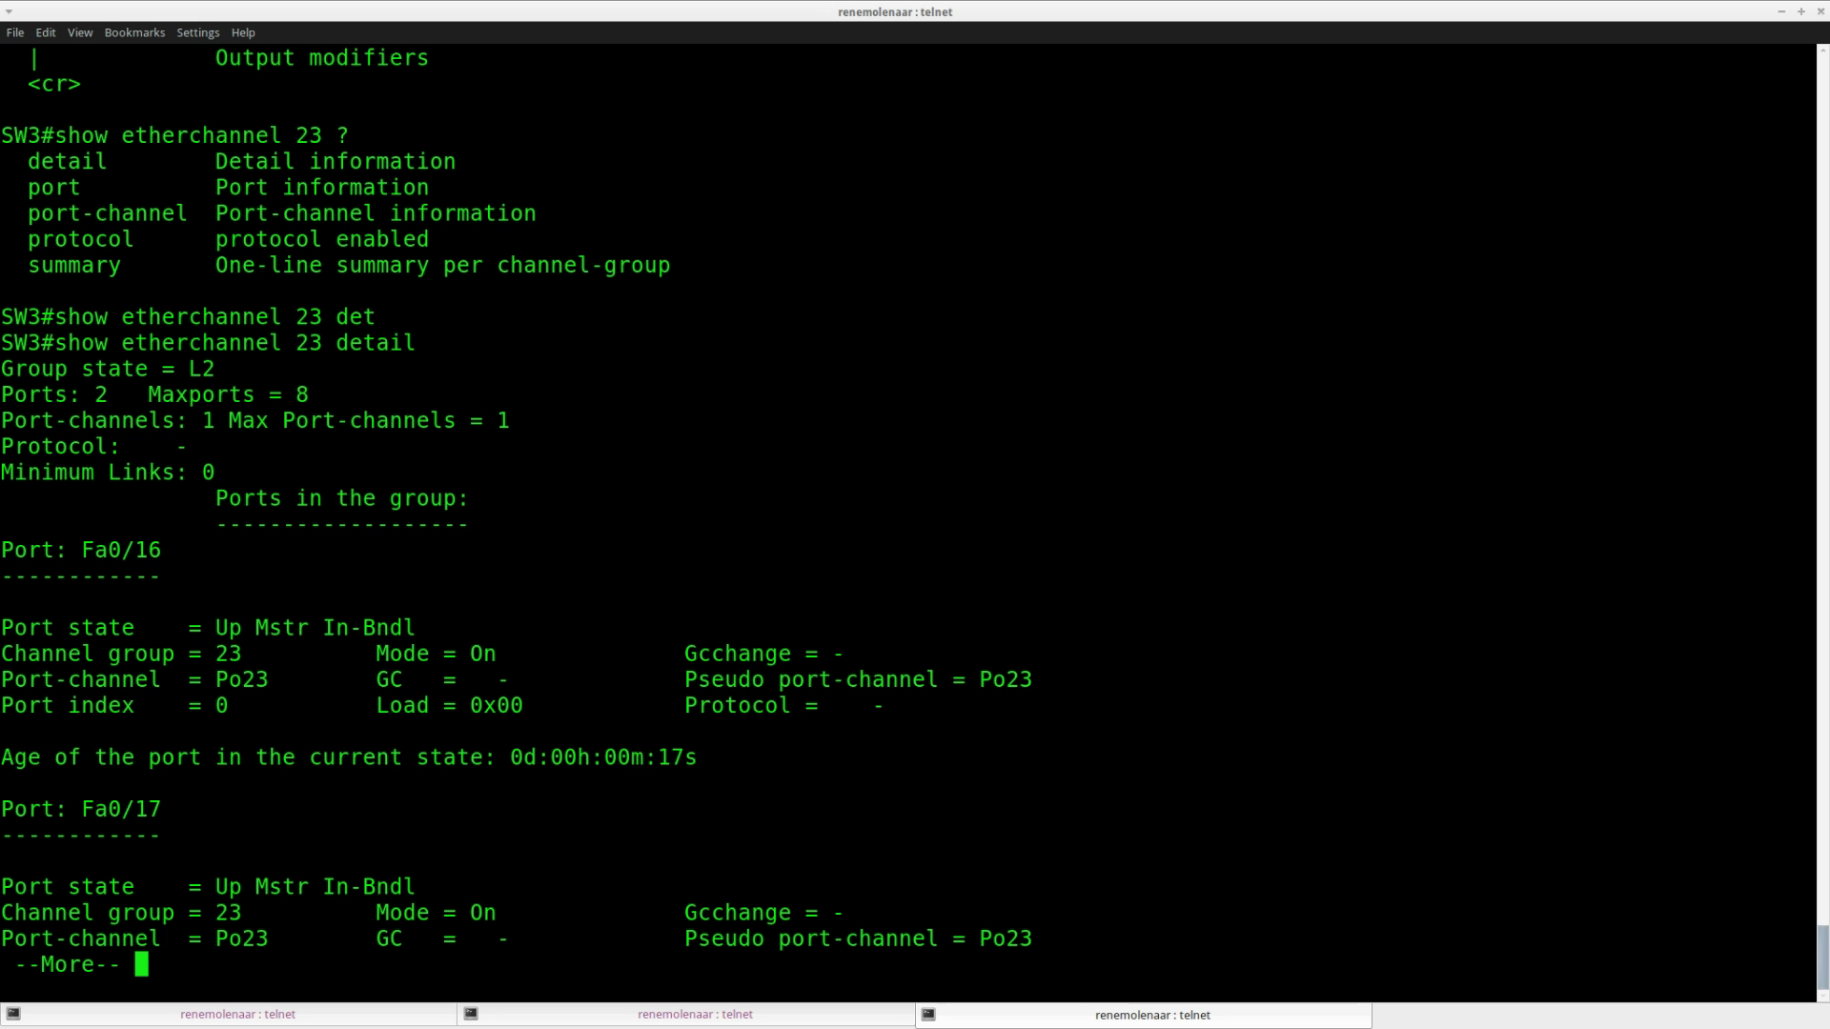
left_click_drag(8, 548, 961, 768)
key("Return")
key("Return")
key("Return")
key("Return")
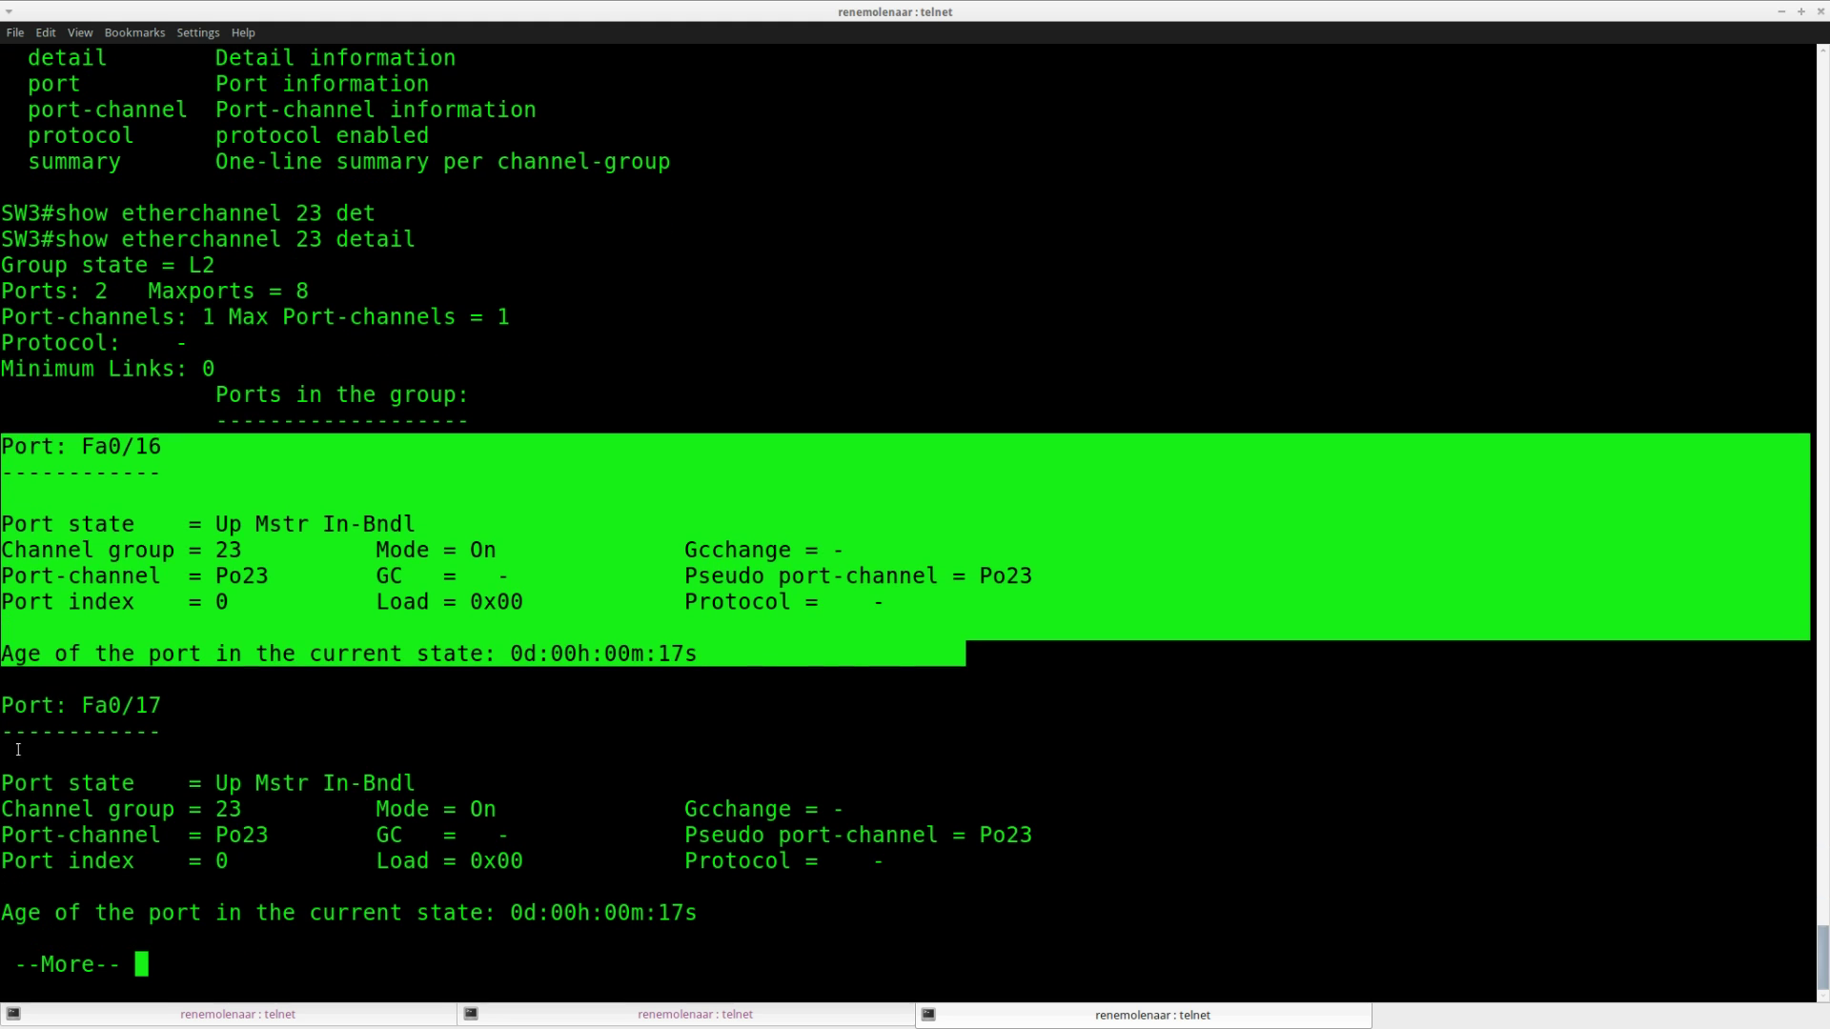
left_click(13, 708)
left_click_drag(13, 708, 672, 809)
key("Return")
key("Return")
Step: Confirm no negotiation protocol is used and Po23 is in use, then return to the lab page
left_click(931, 861)
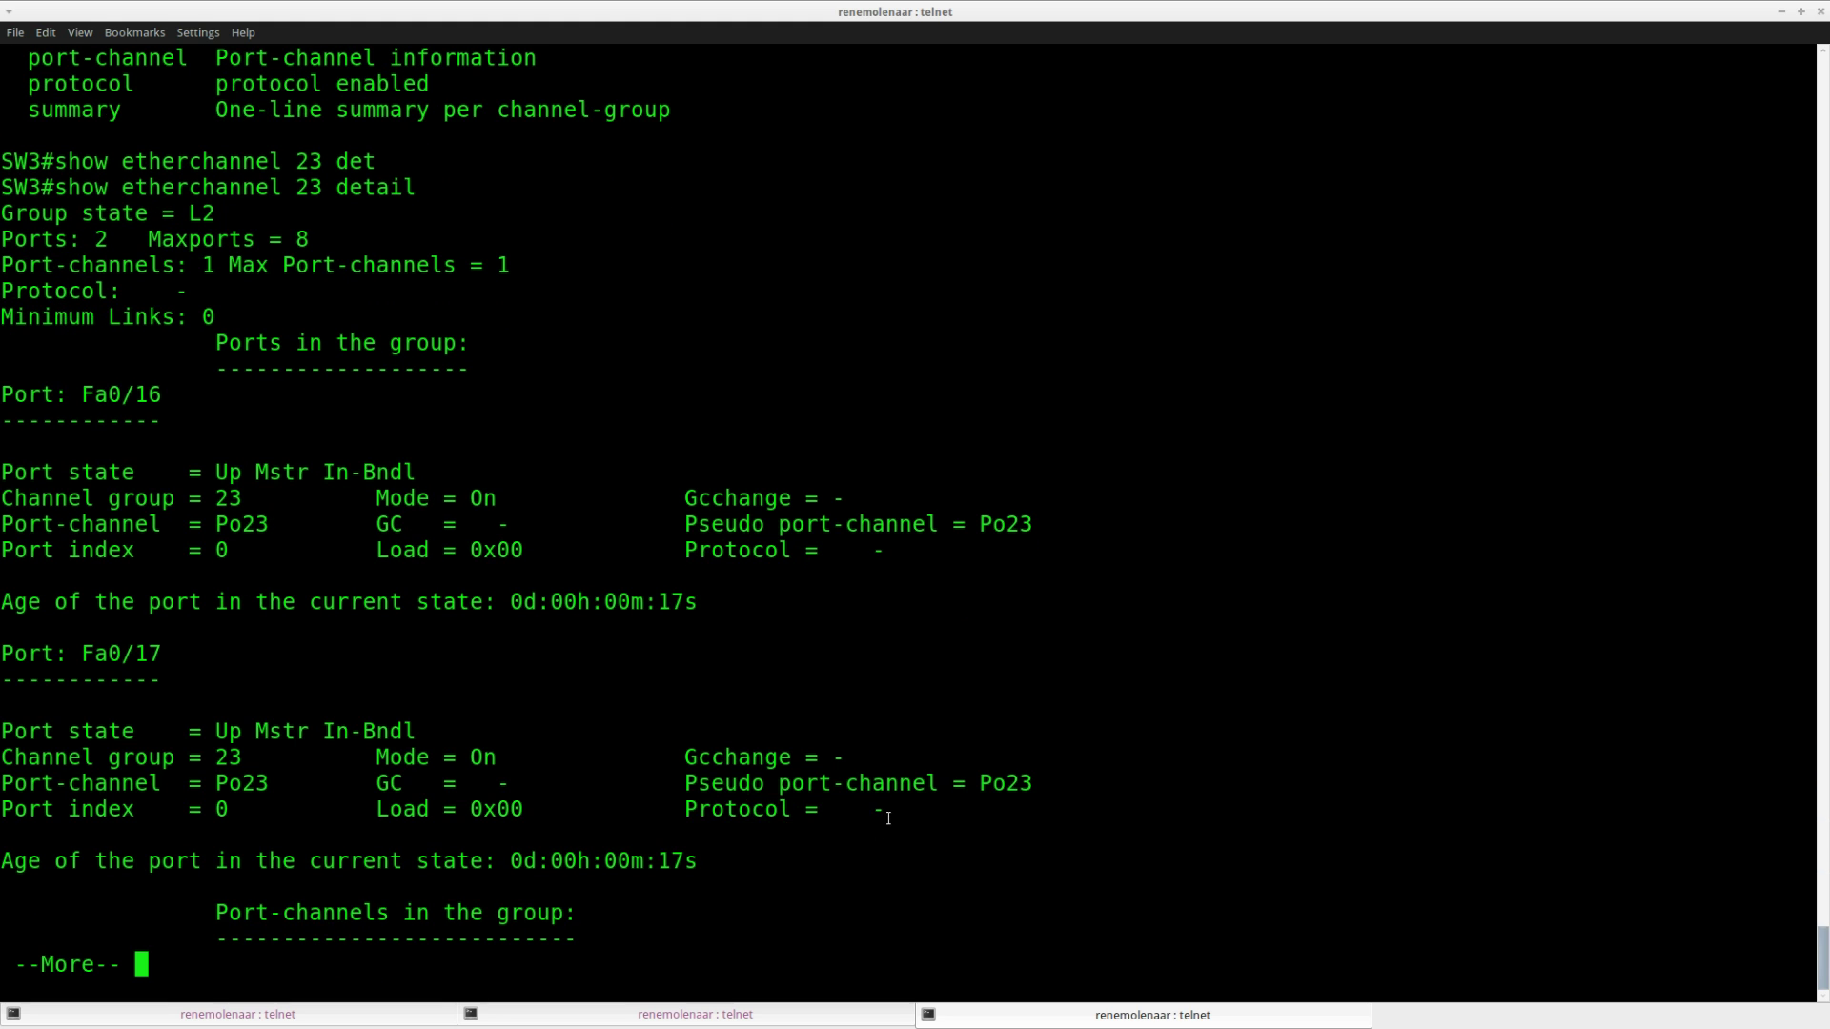
left_click_drag(883, 809, 875, 809)
left_click_drag(685, 809, 887, 809)
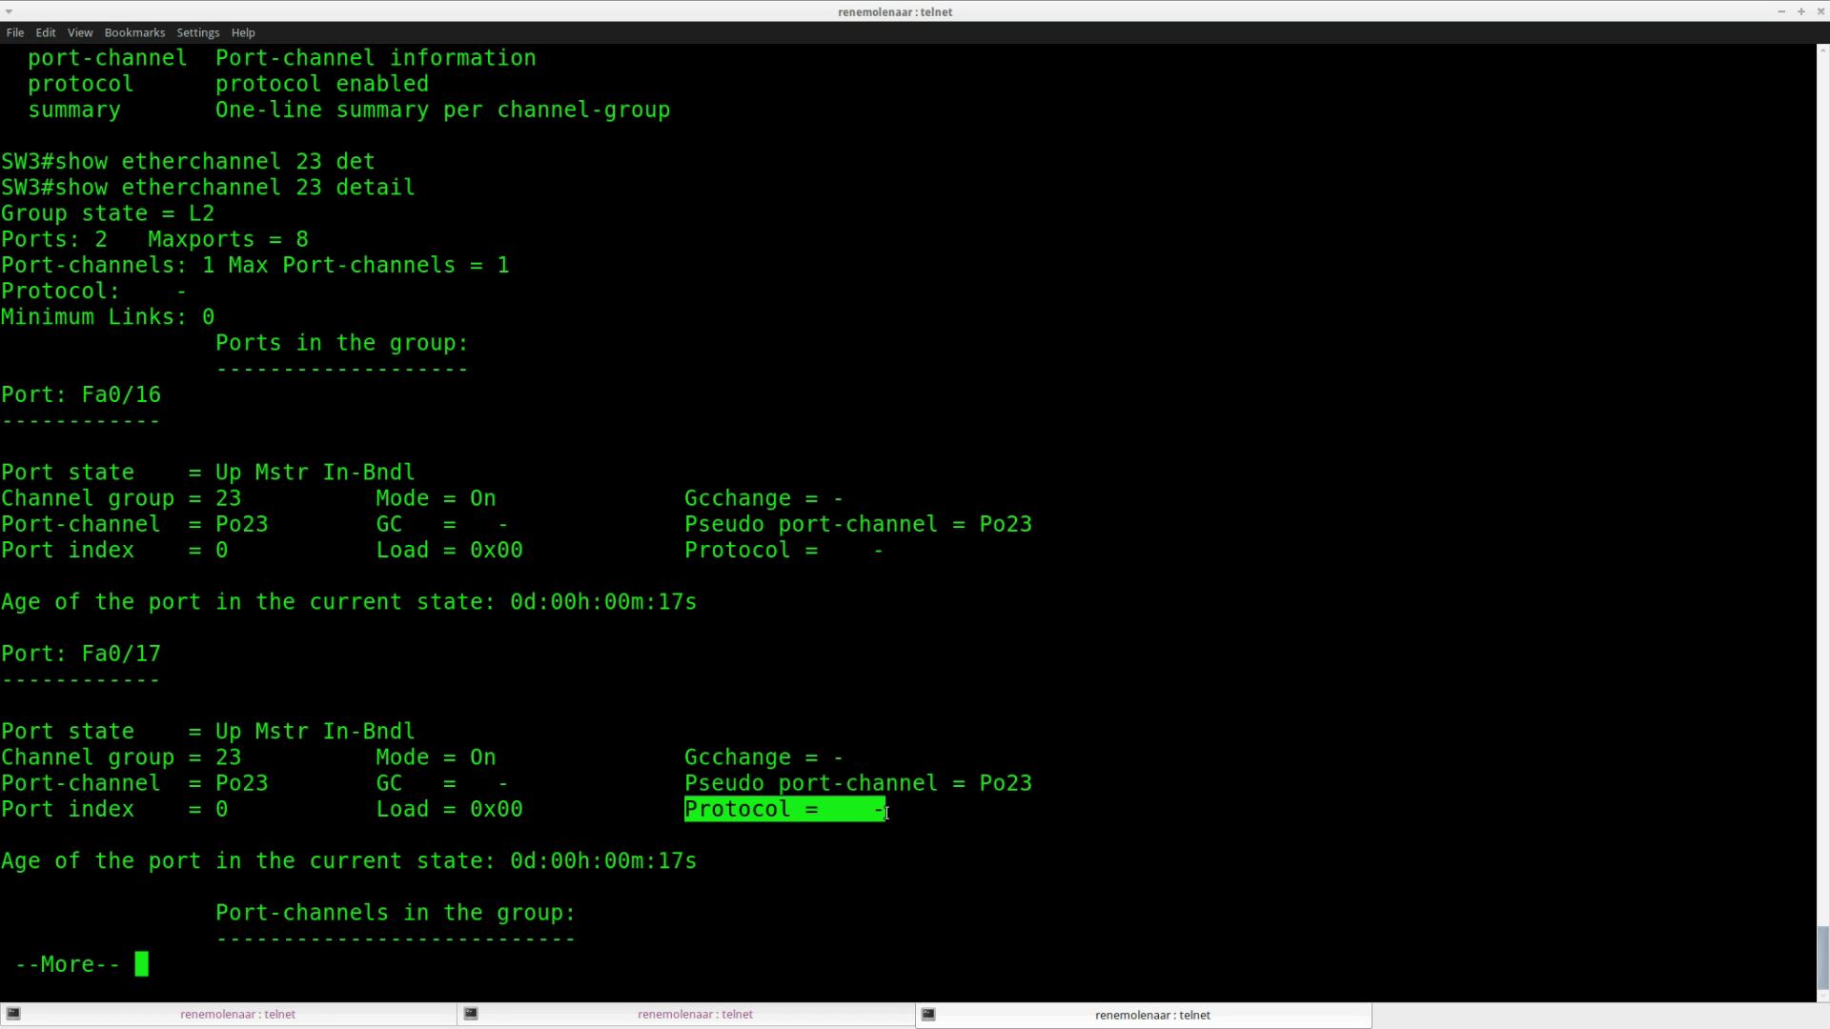
left_click(833, 862)
key("Return")
key("Return")
key("Return")
key("Return")
key("Return")
key("Return")
key("Return")
key("Return")
key("Return")
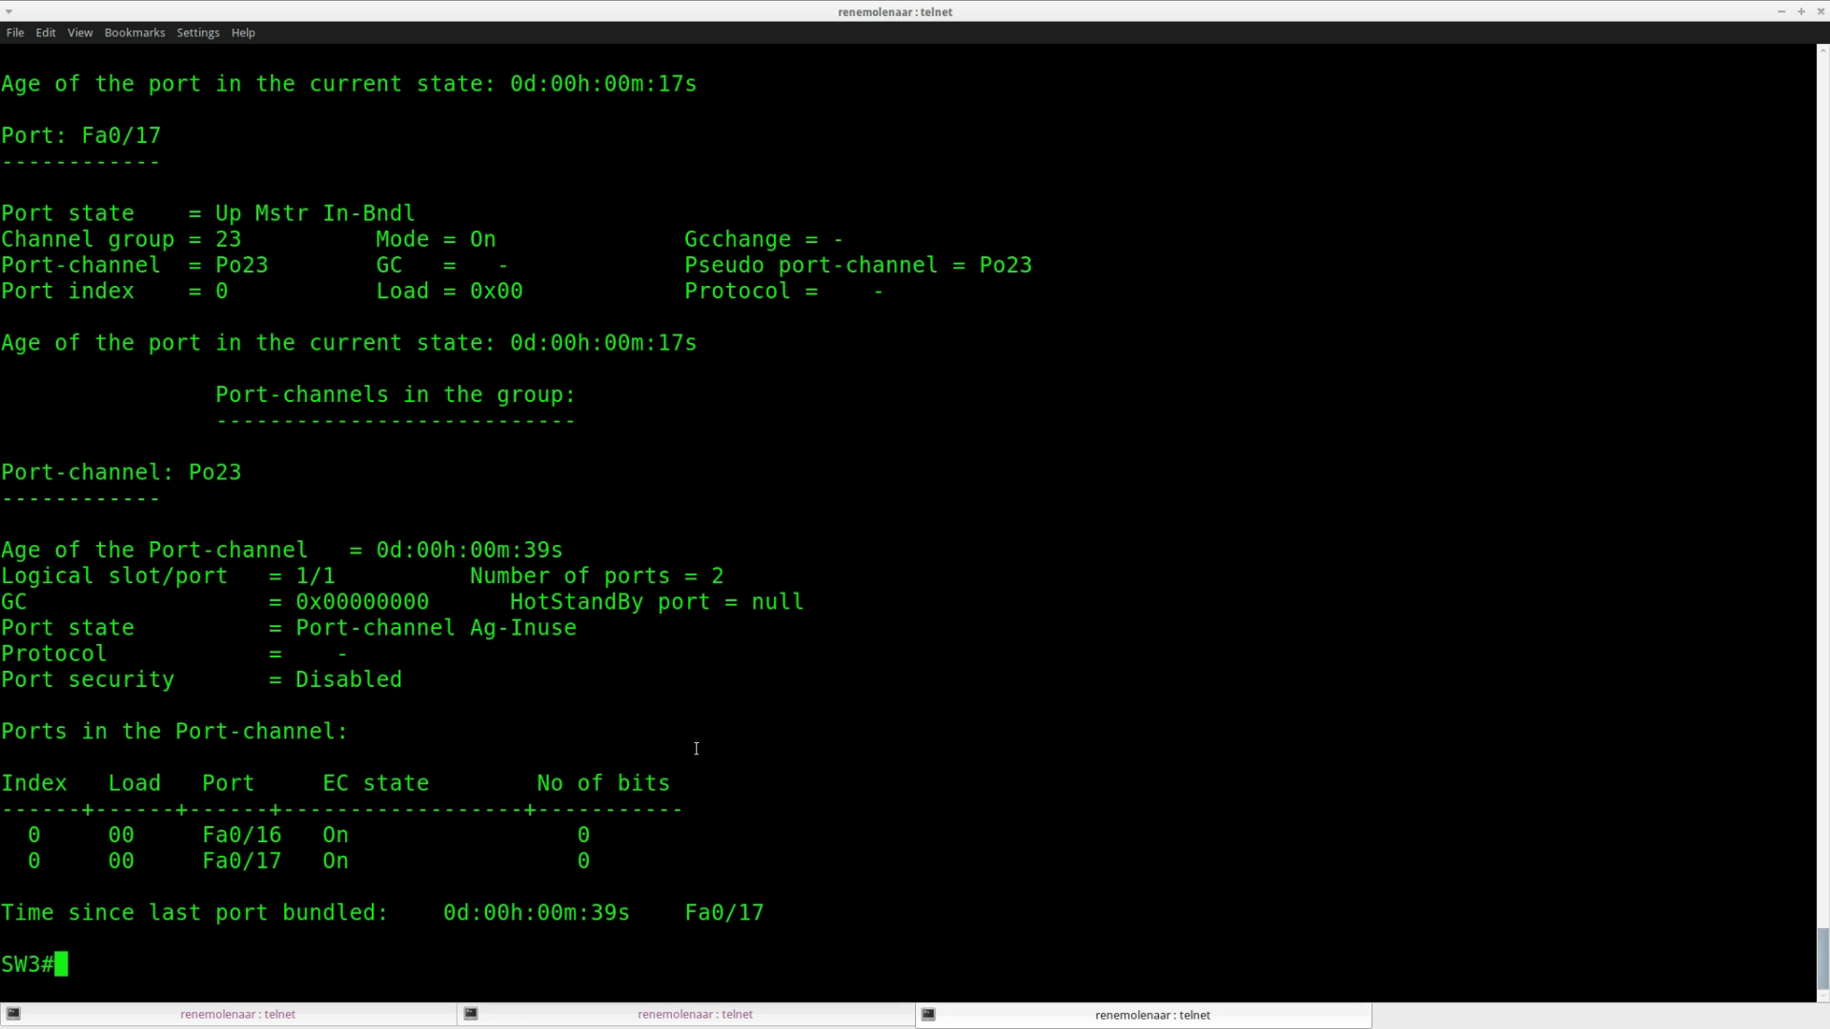
left_click_drag(591, 629, 476, 630)
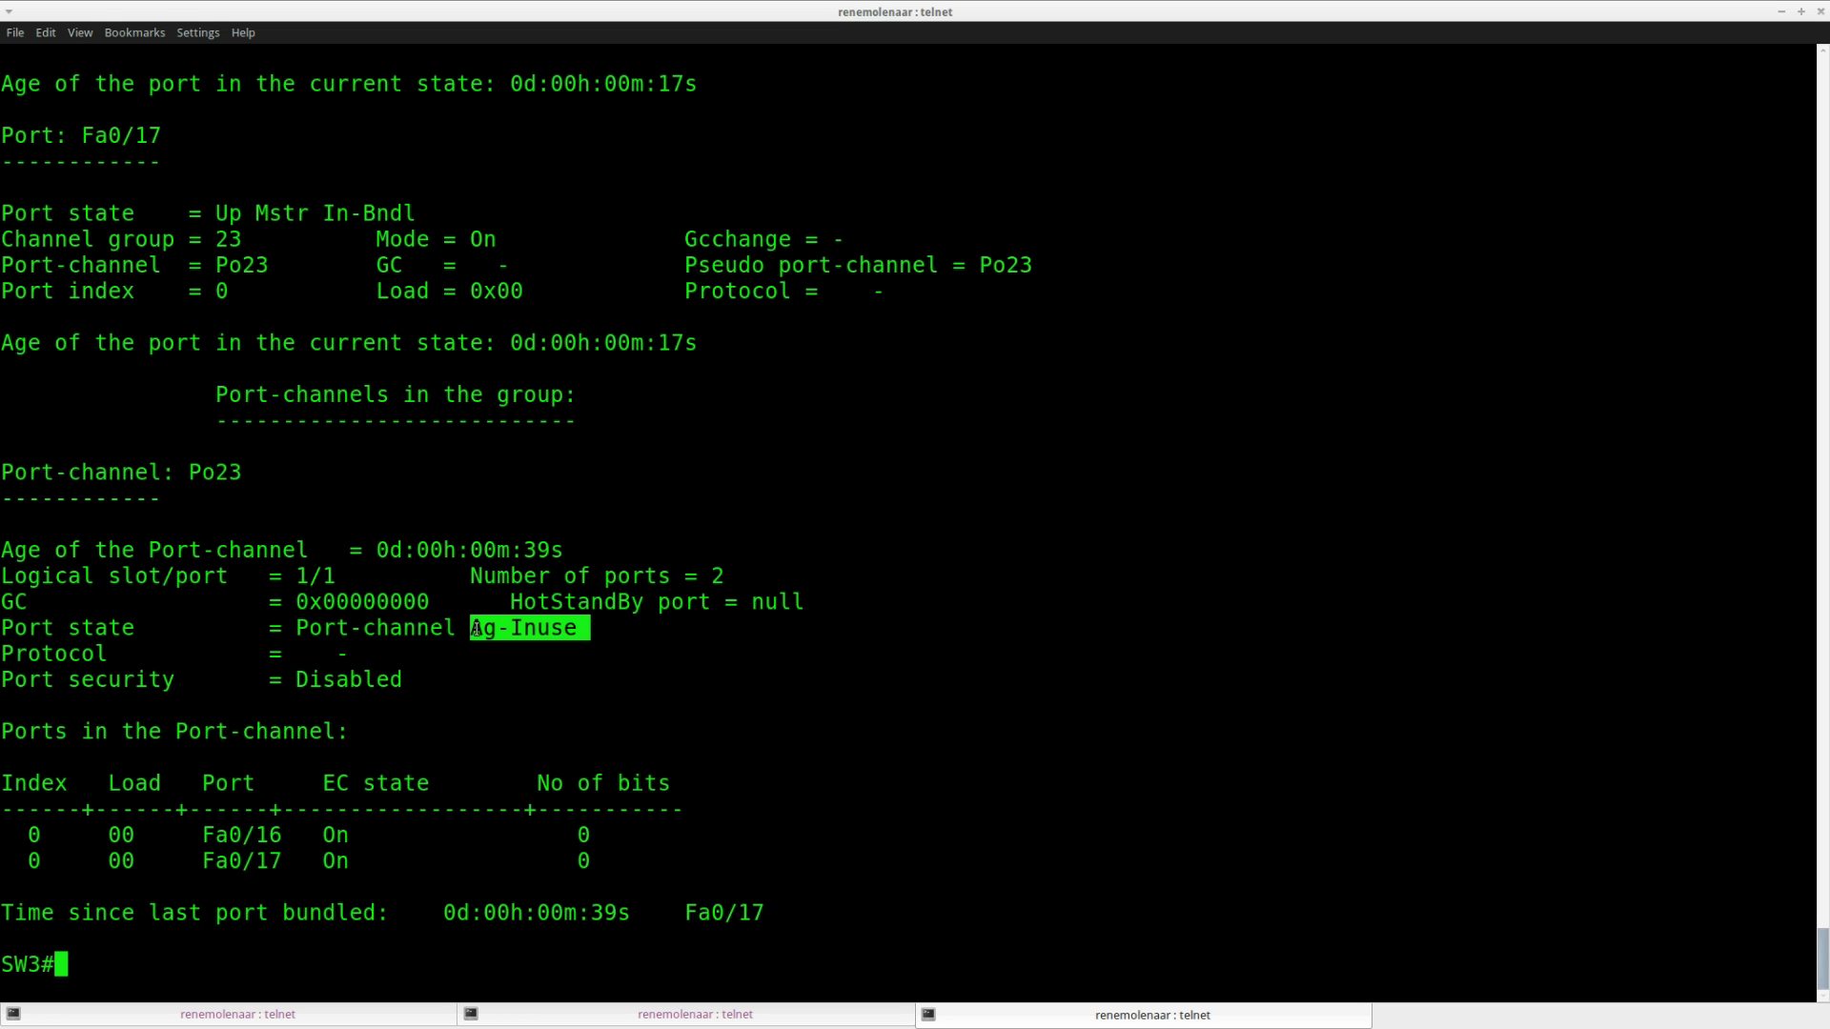
left_click(579, 692)
key("Return")
key("Return")
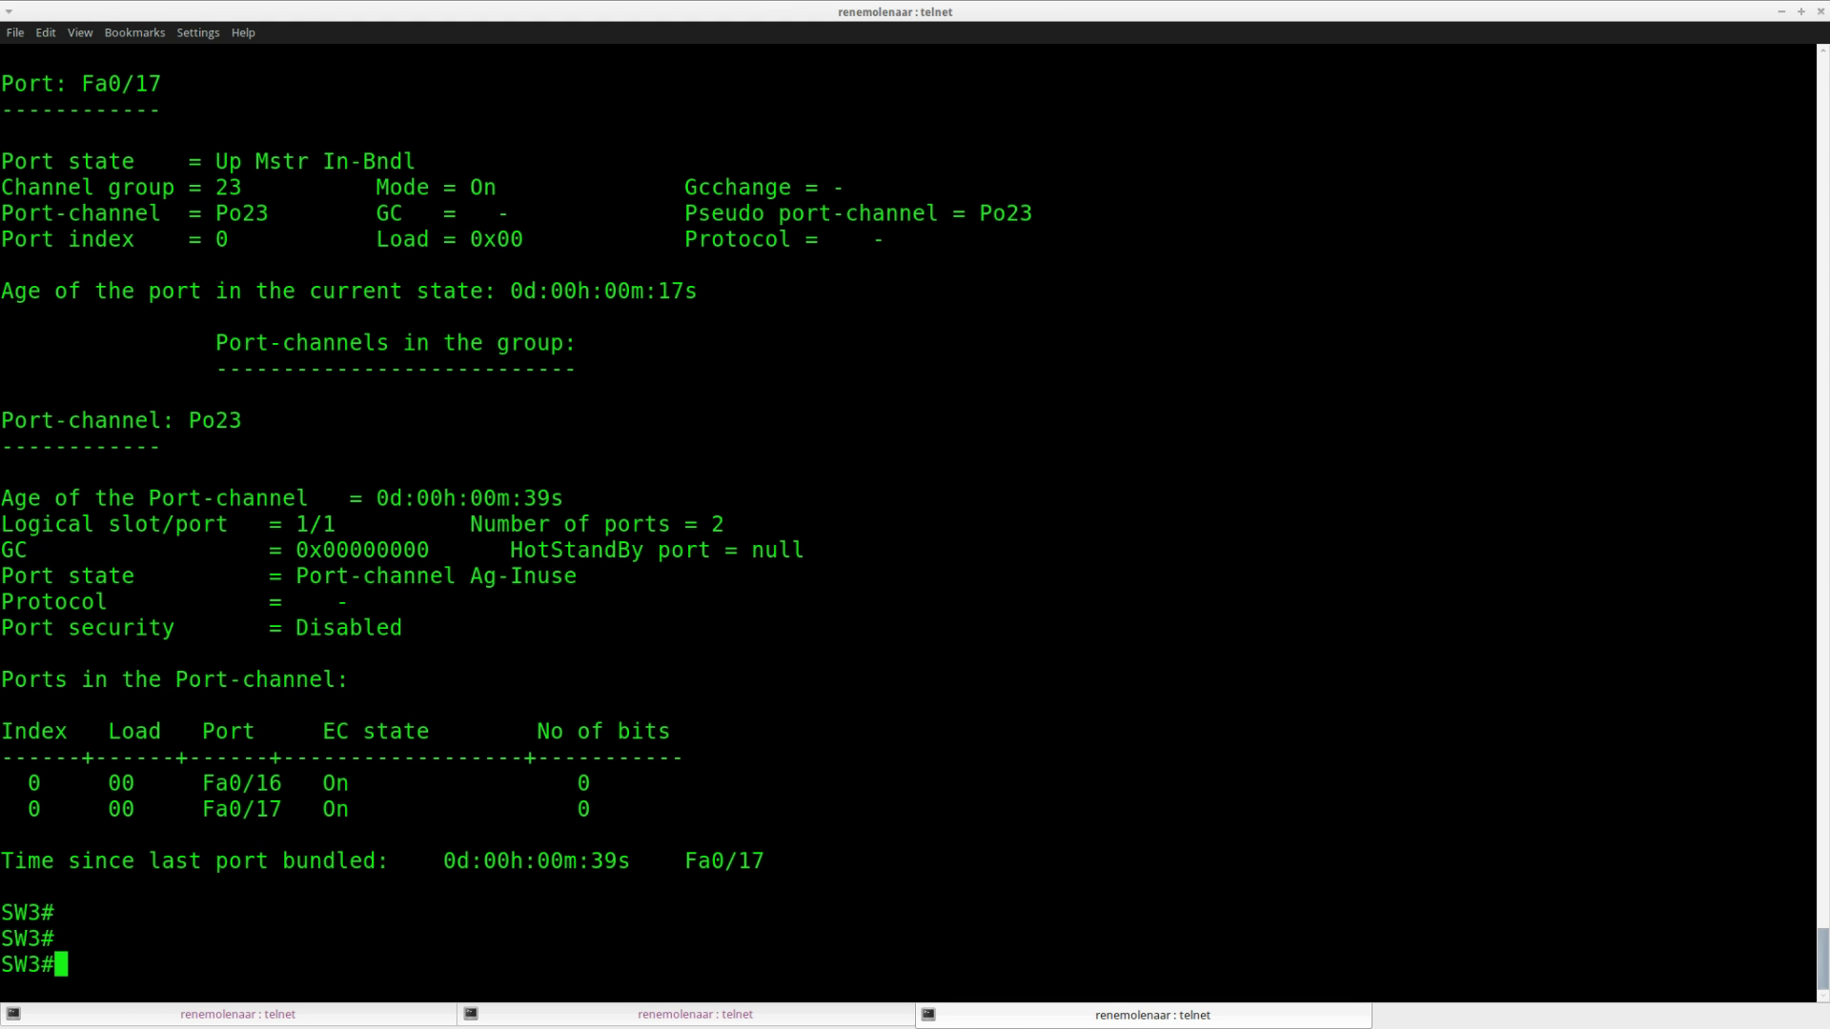
key("alt+Tab")
scroll(606, 728, "up", 3)
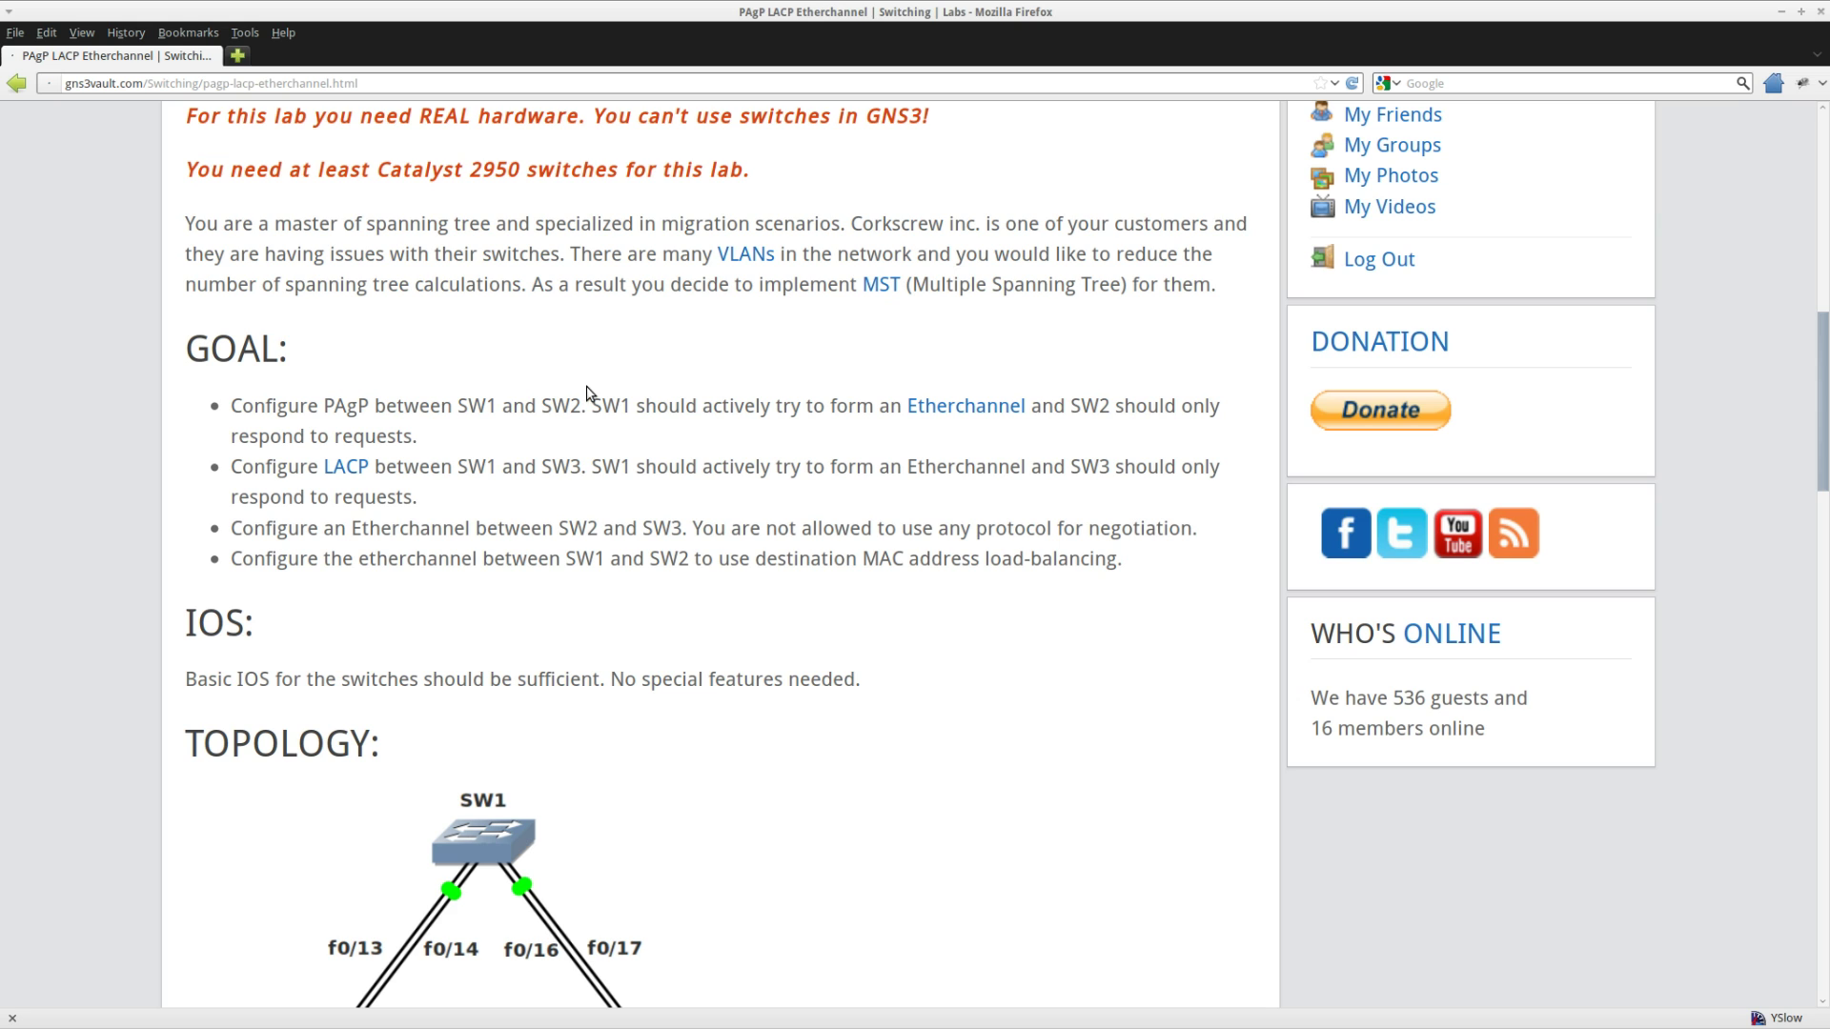
Step: Highlight the PAgP, protocol-free SW2–SW3 and SW1 destination-MAC load-balancing goals
left_click_drag(325, 405, 363, 401)
left_click_drag(1209, 531, 235, 528)
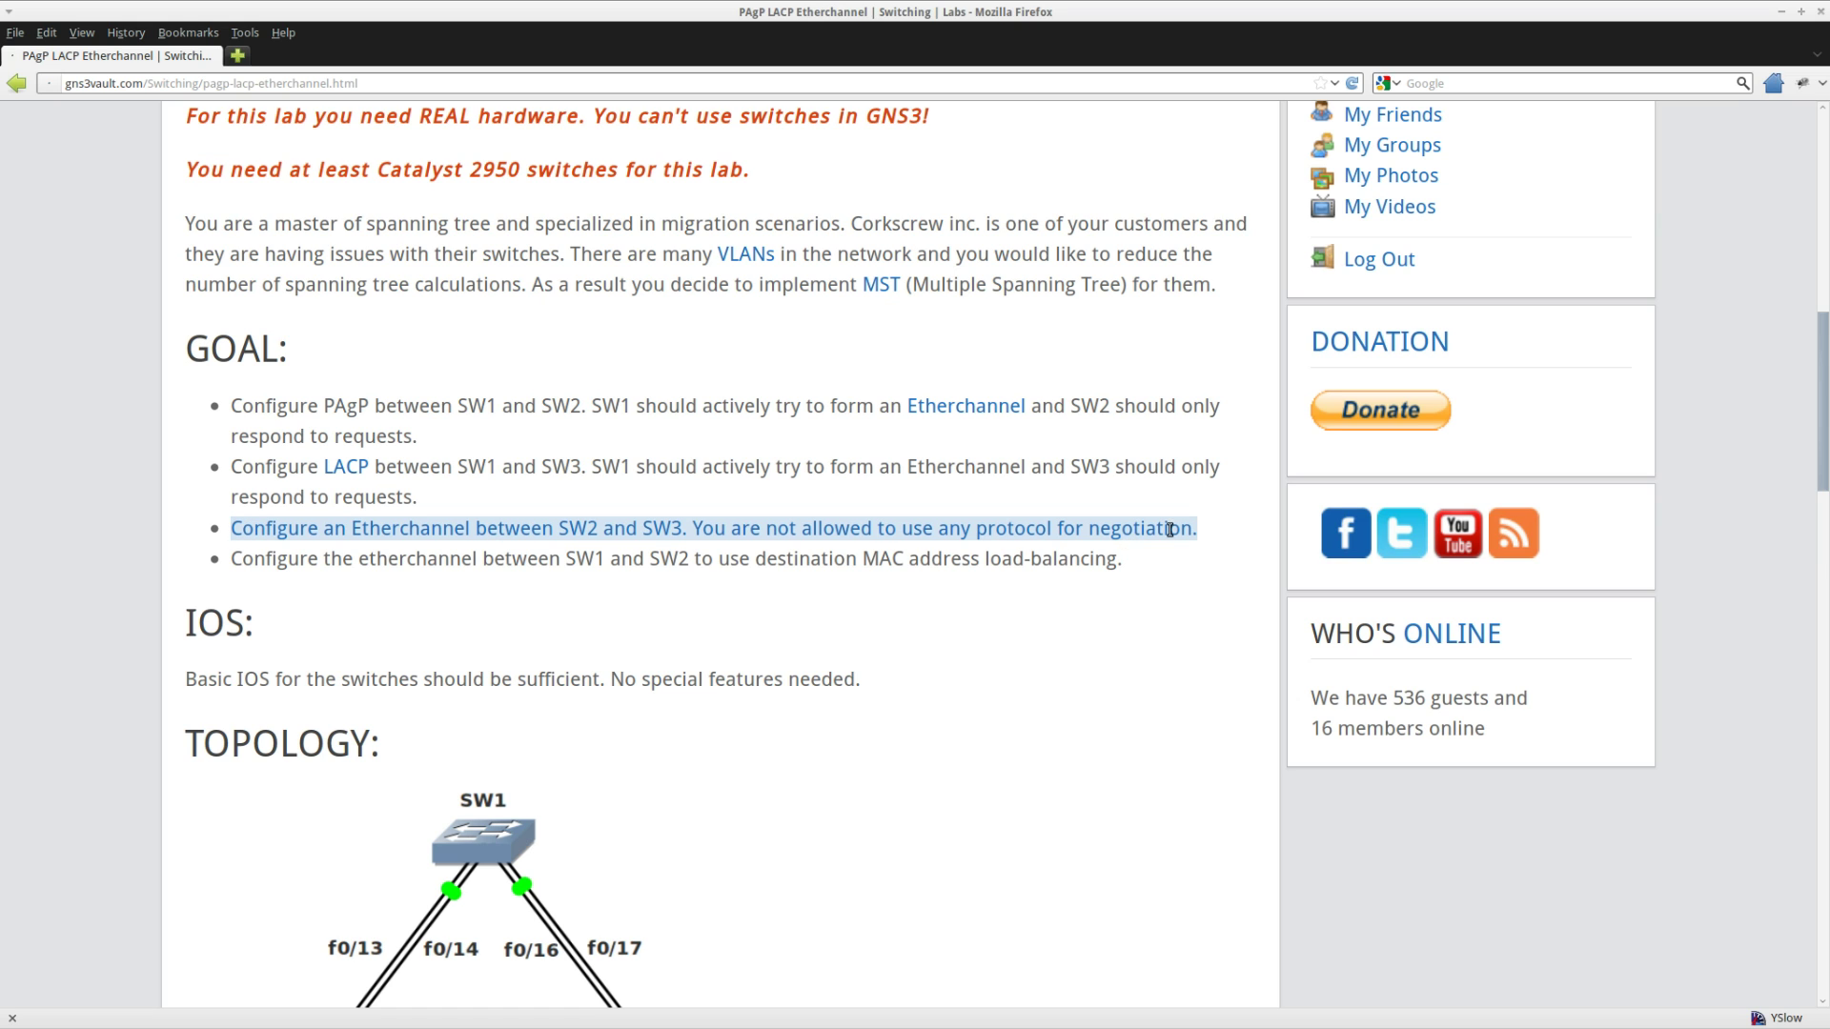
left_click_drag(1142, 567, 232, 559)
left_click(482, 584)
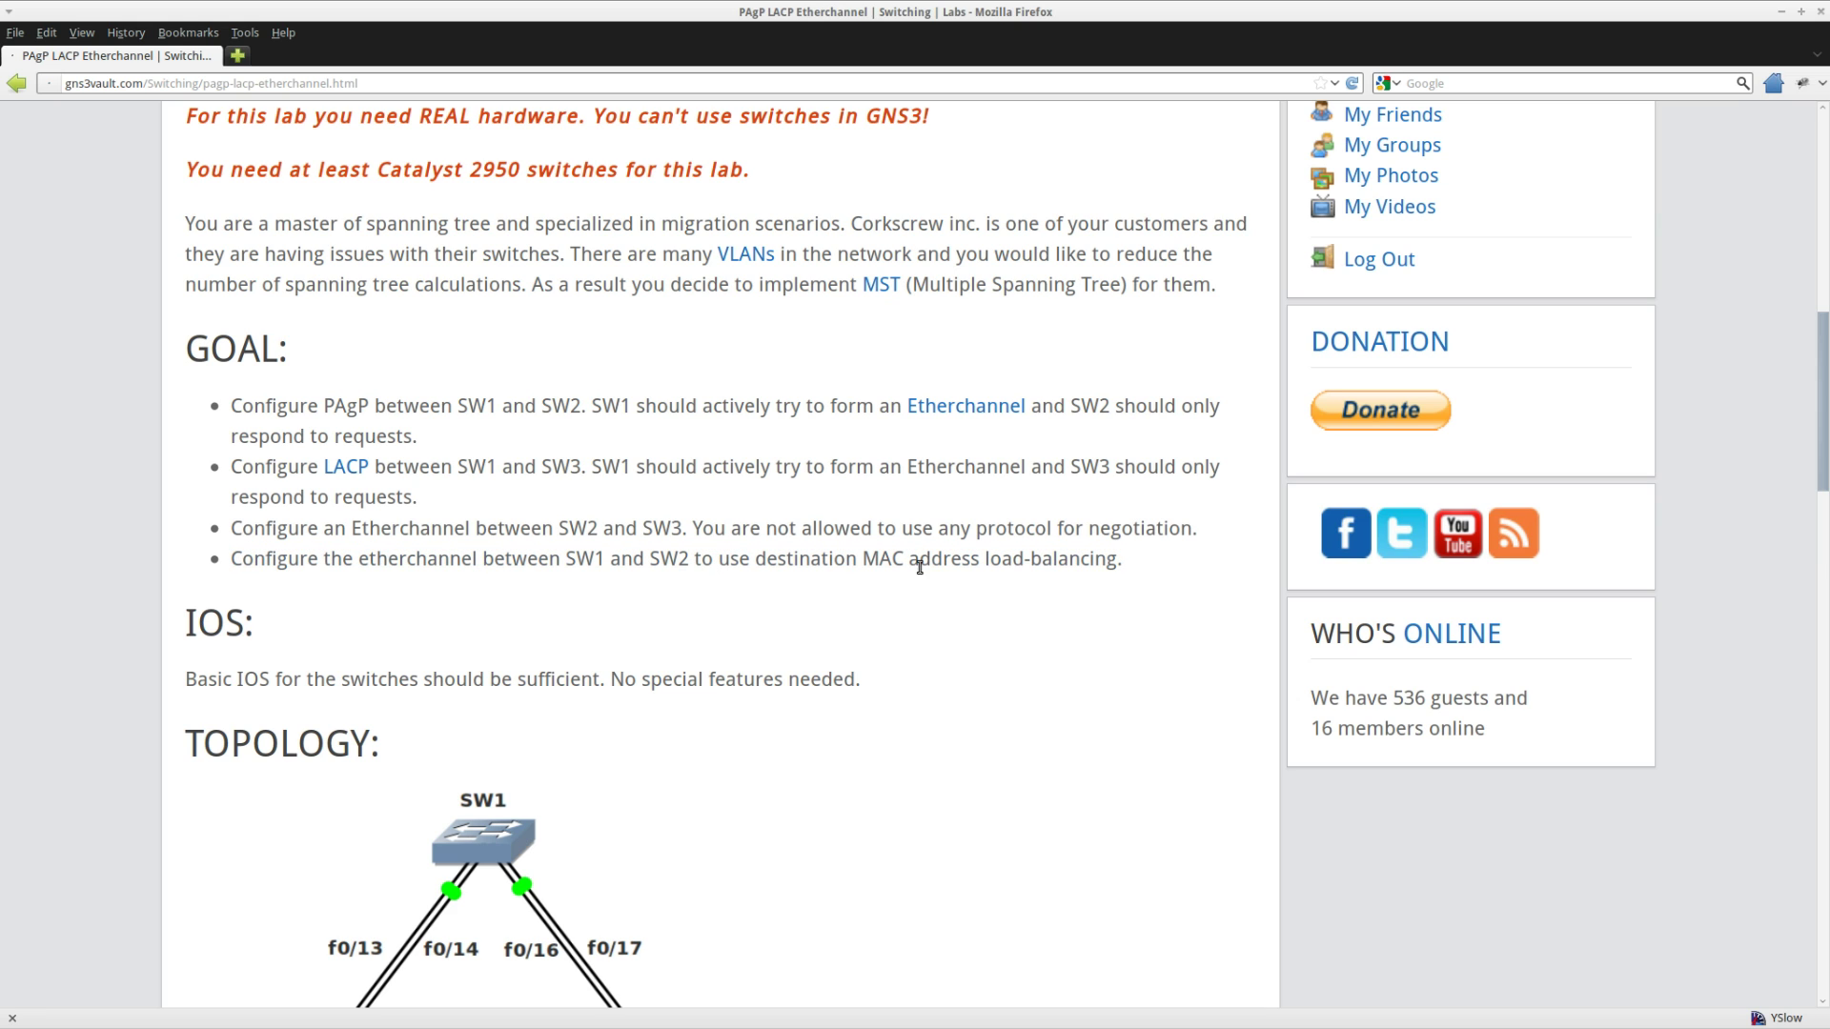
left_click_drag(1125, 562, 866, 559)
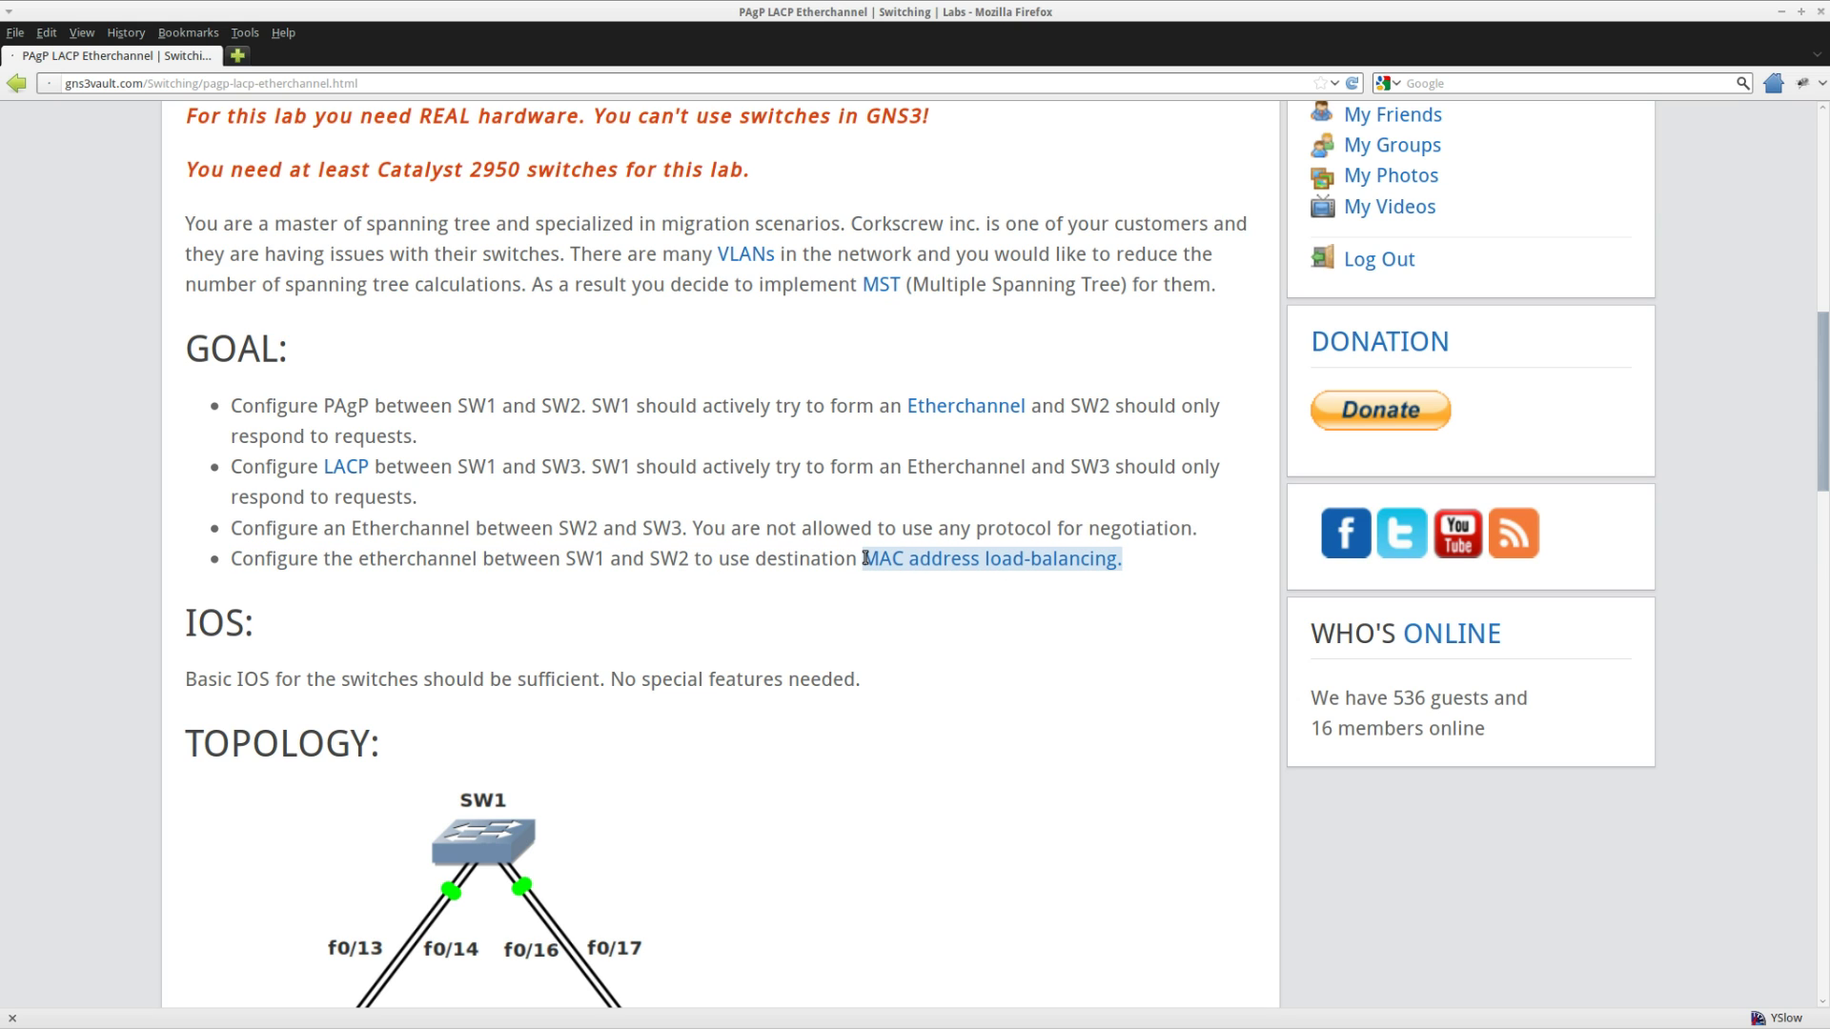
left_click(948, 644)
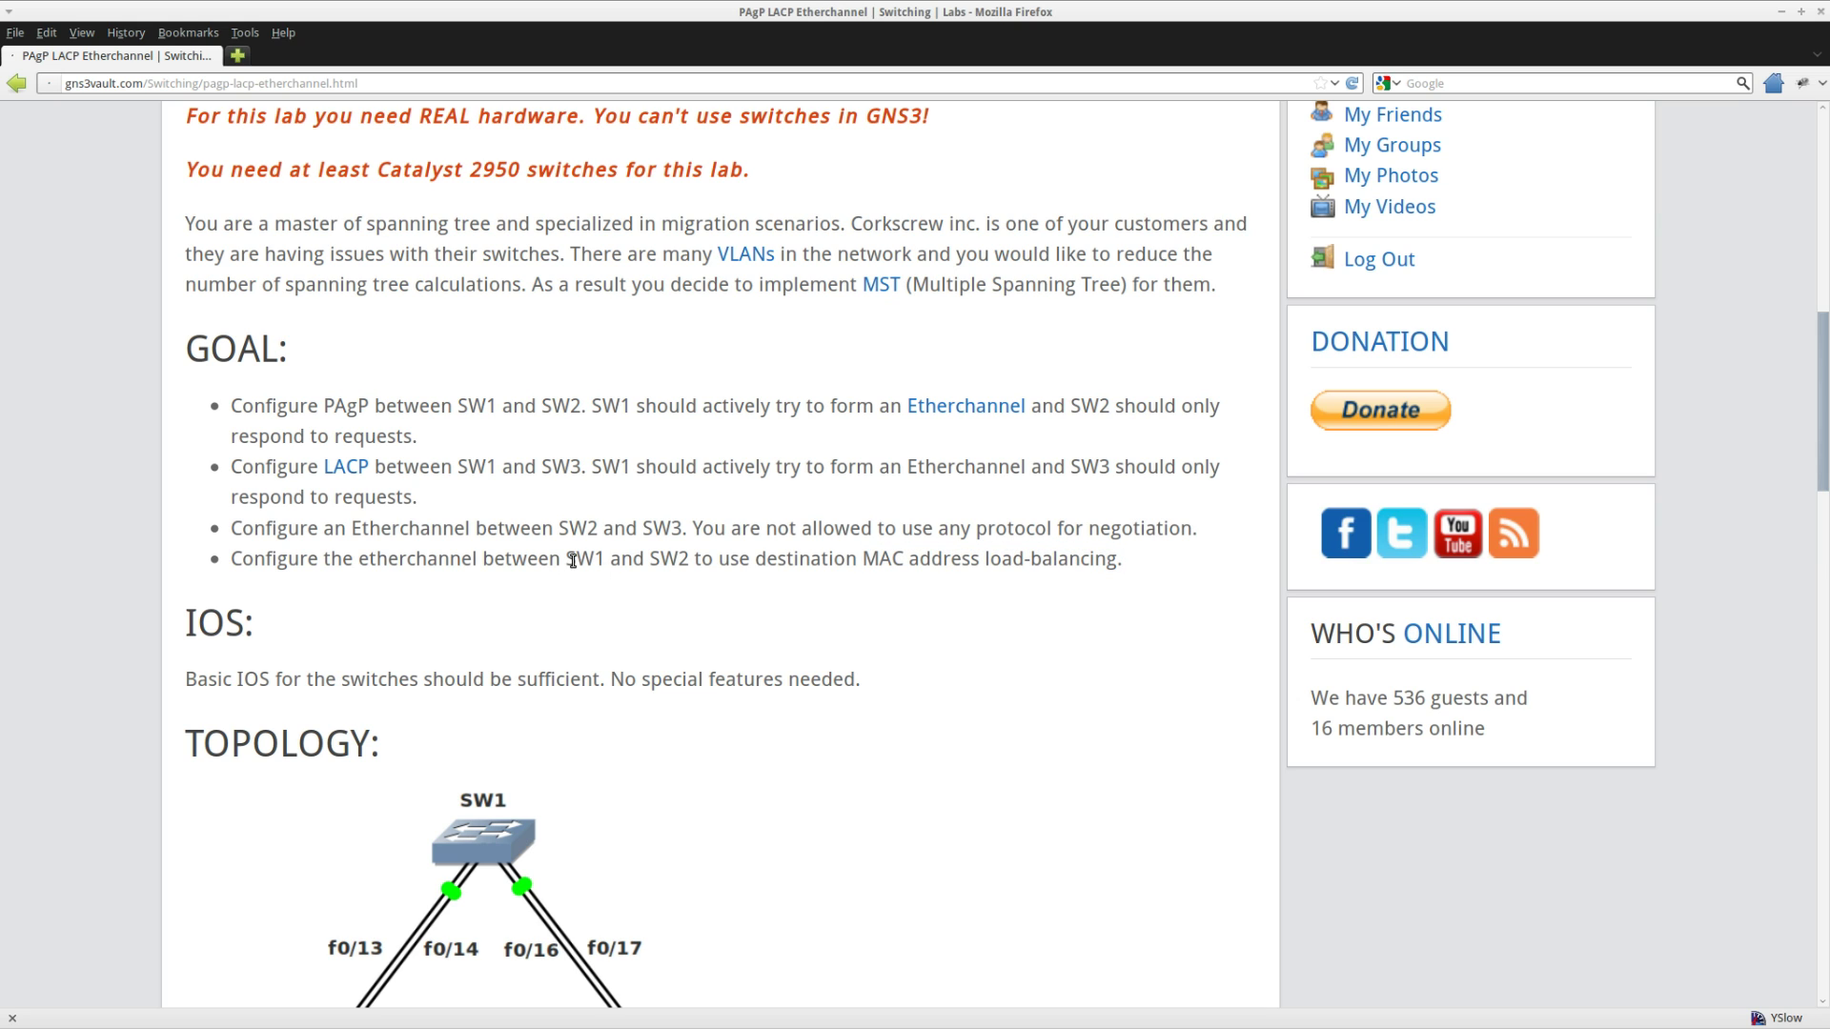
left_click_drag(571, 560, 600, 561)
left_click_drag(754, 559, 1129, 562)
left_click(1107, 601)
scroll(1120, 598, "down", 4)
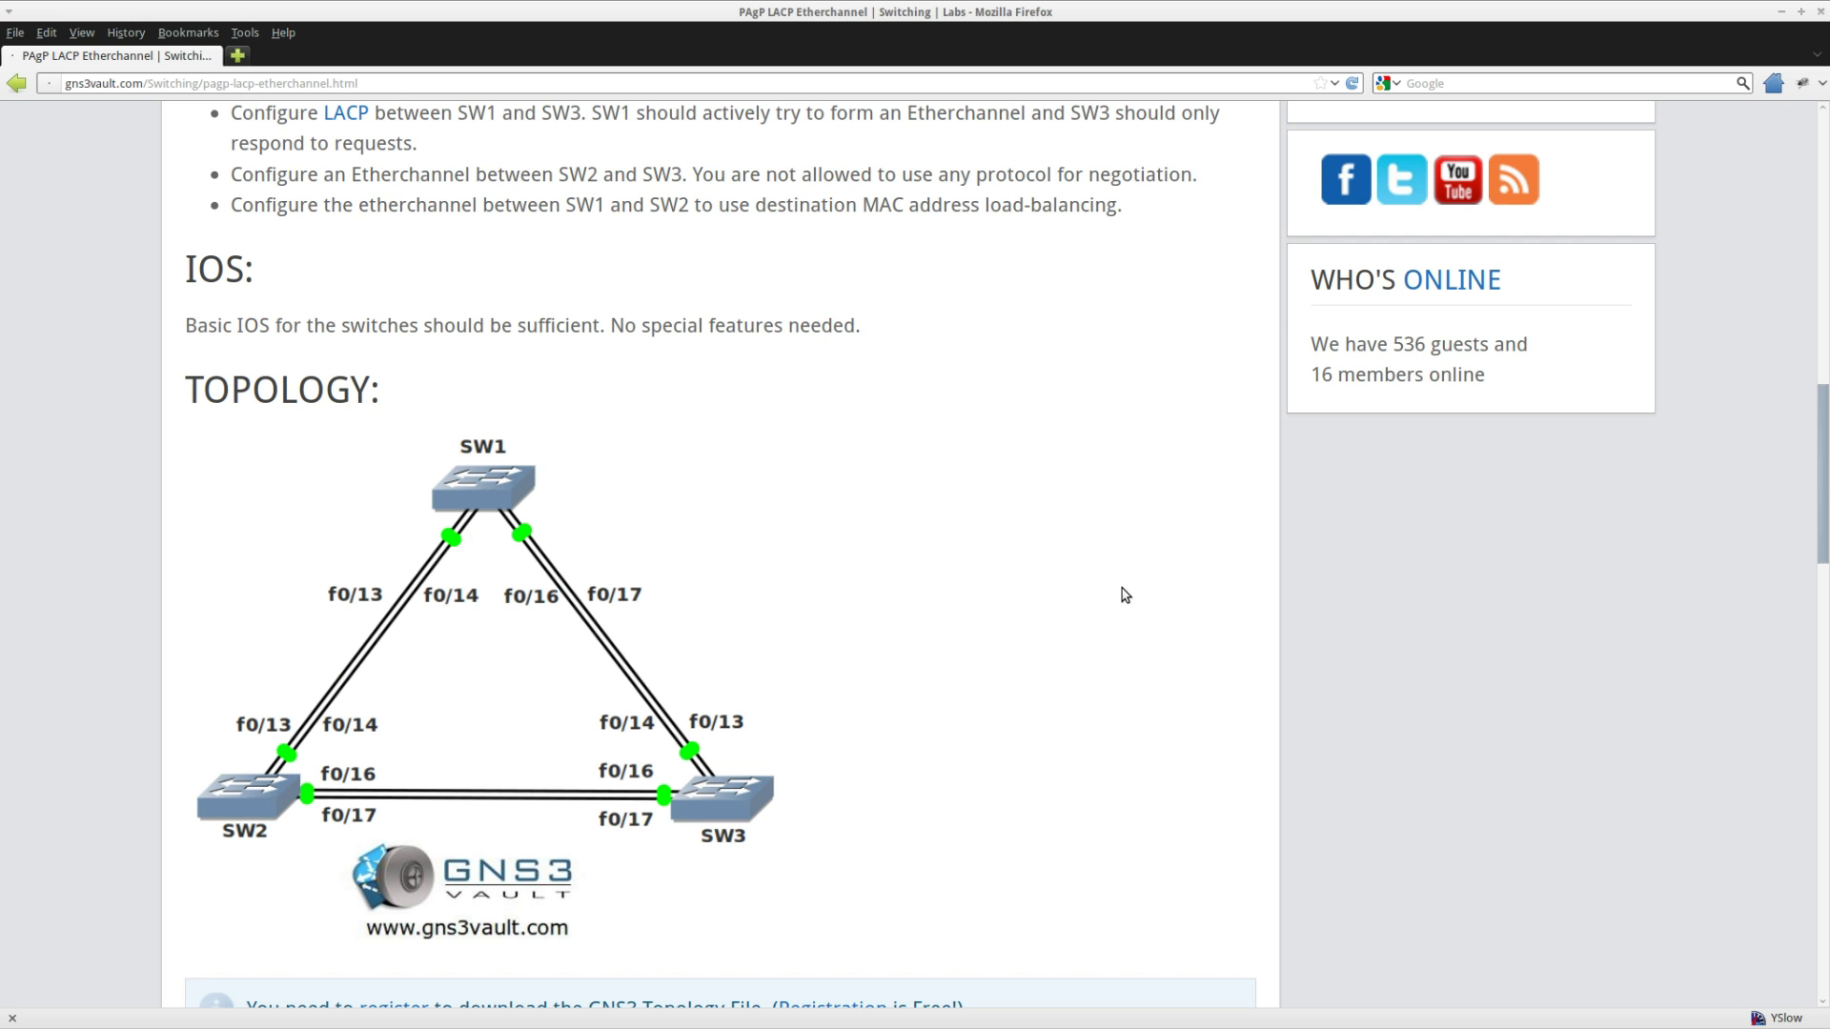
Step: On SW1, run show etherchannel load-balance, which reports src-mac
key("alt+Tab")
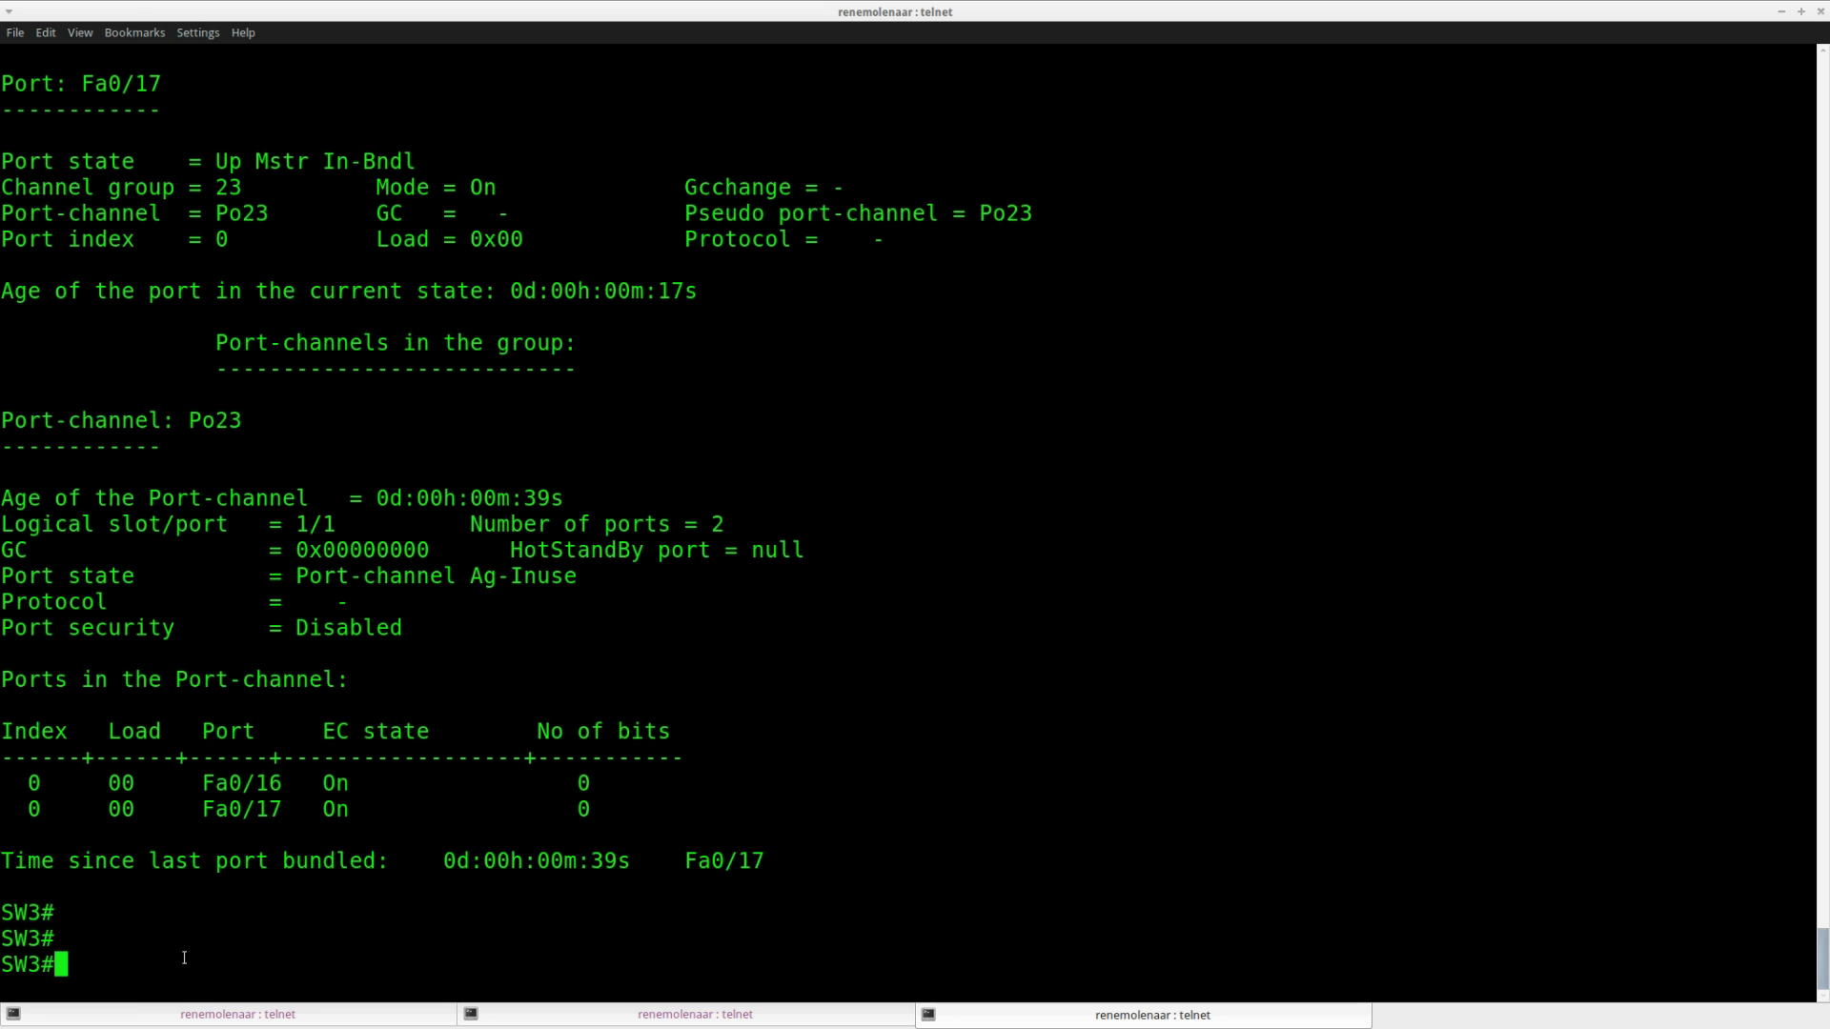
key("alt+Tab")
key("Return")
key("Return")
key("ctrl+z")
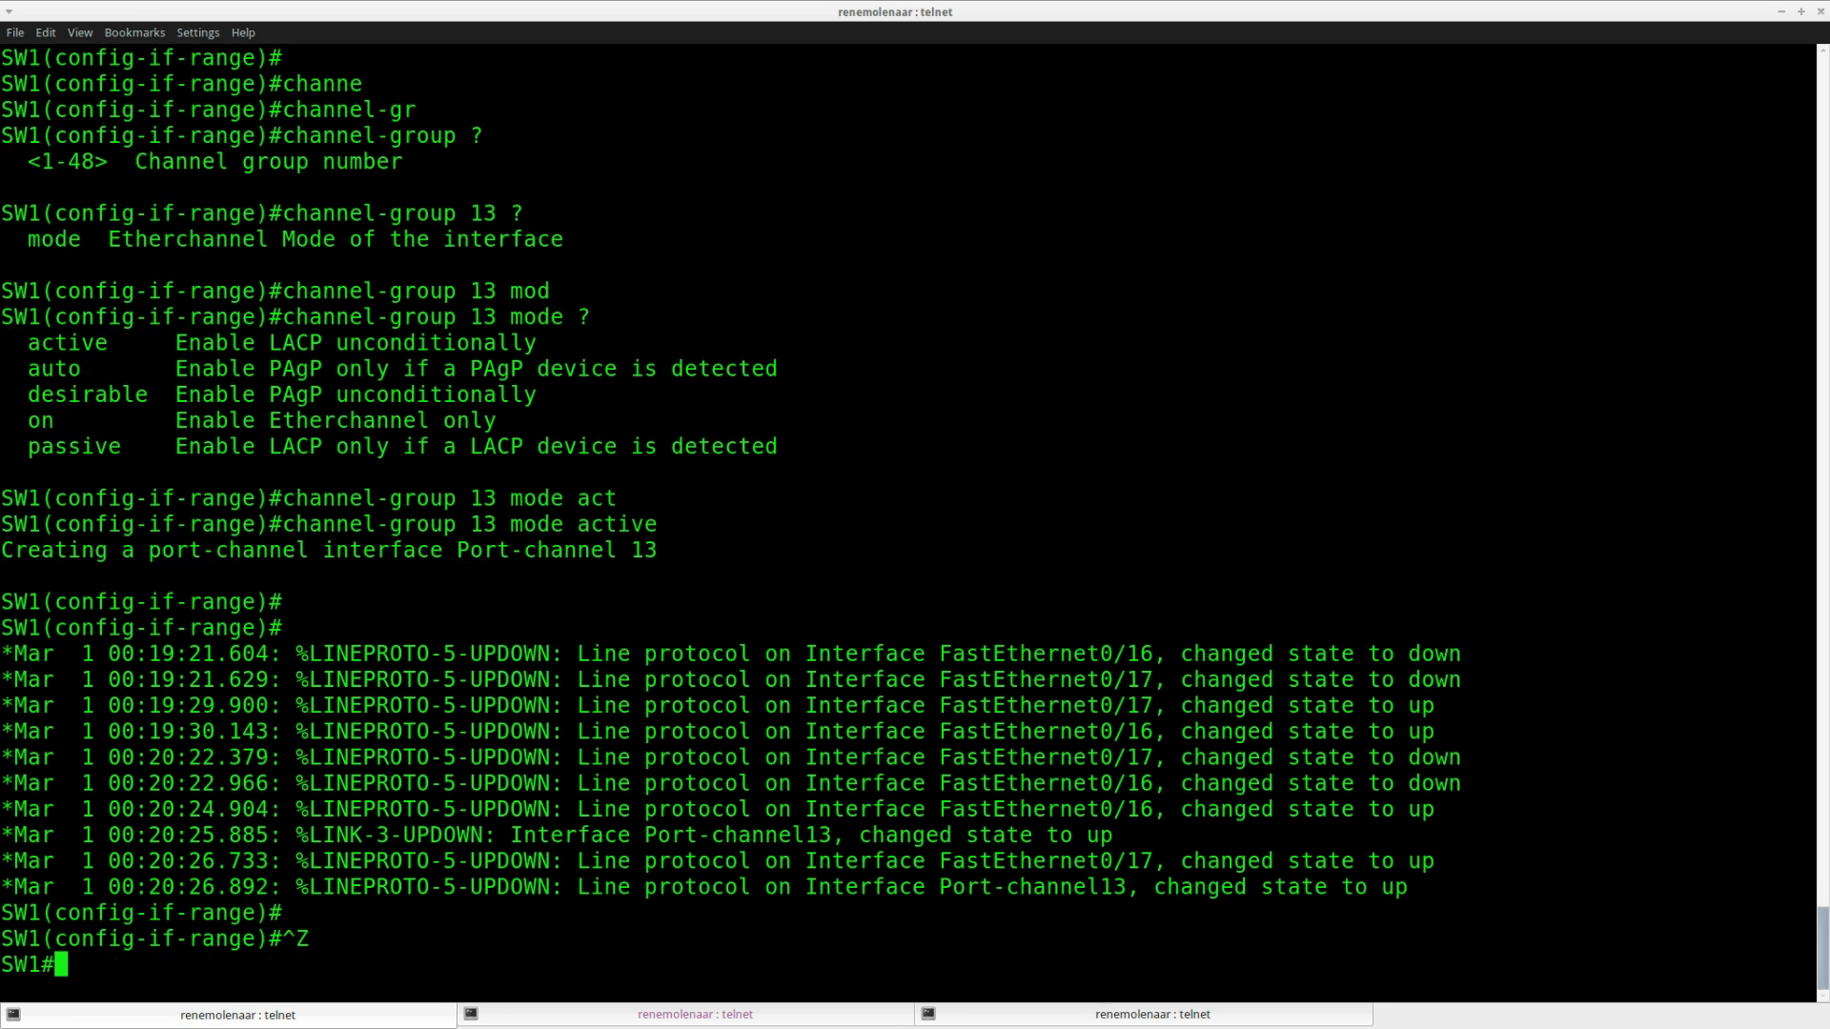
key("Return")
key("Return")
key("Return")
key("Return")
key("Return")
type("sho")
key("Tab")
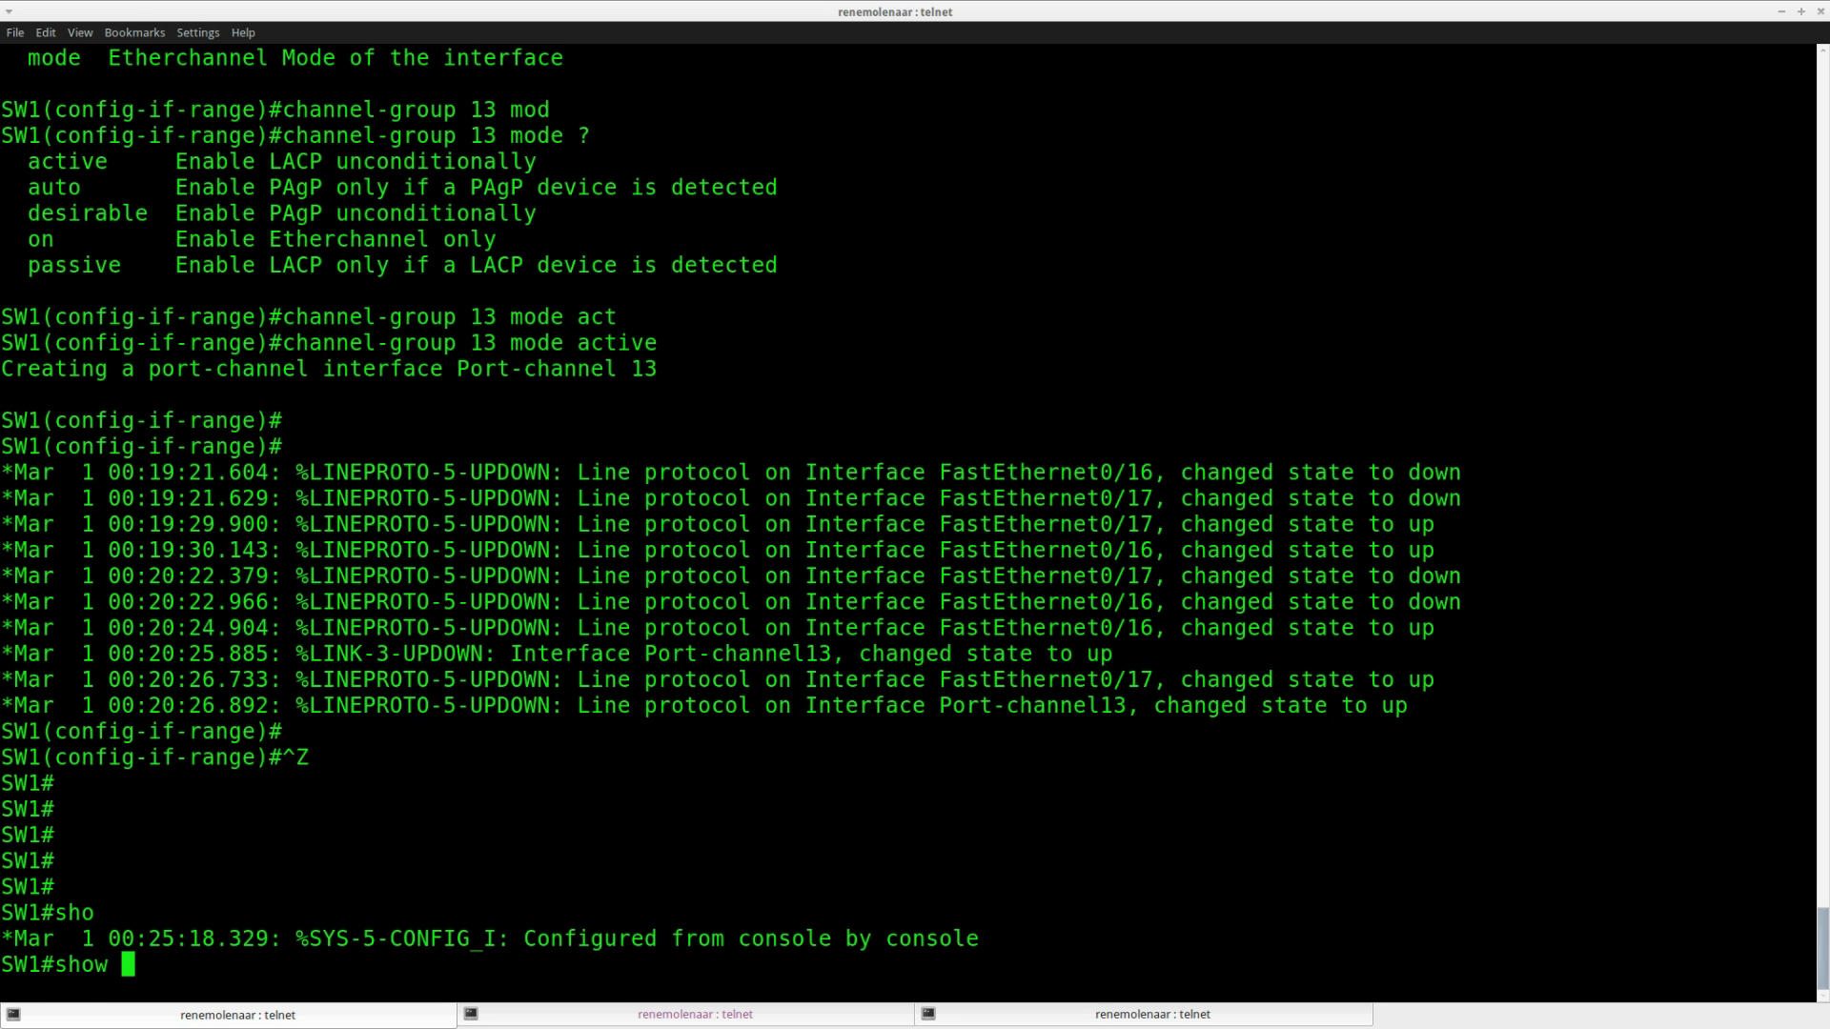
type("eth")
key("Tab")
type("?")
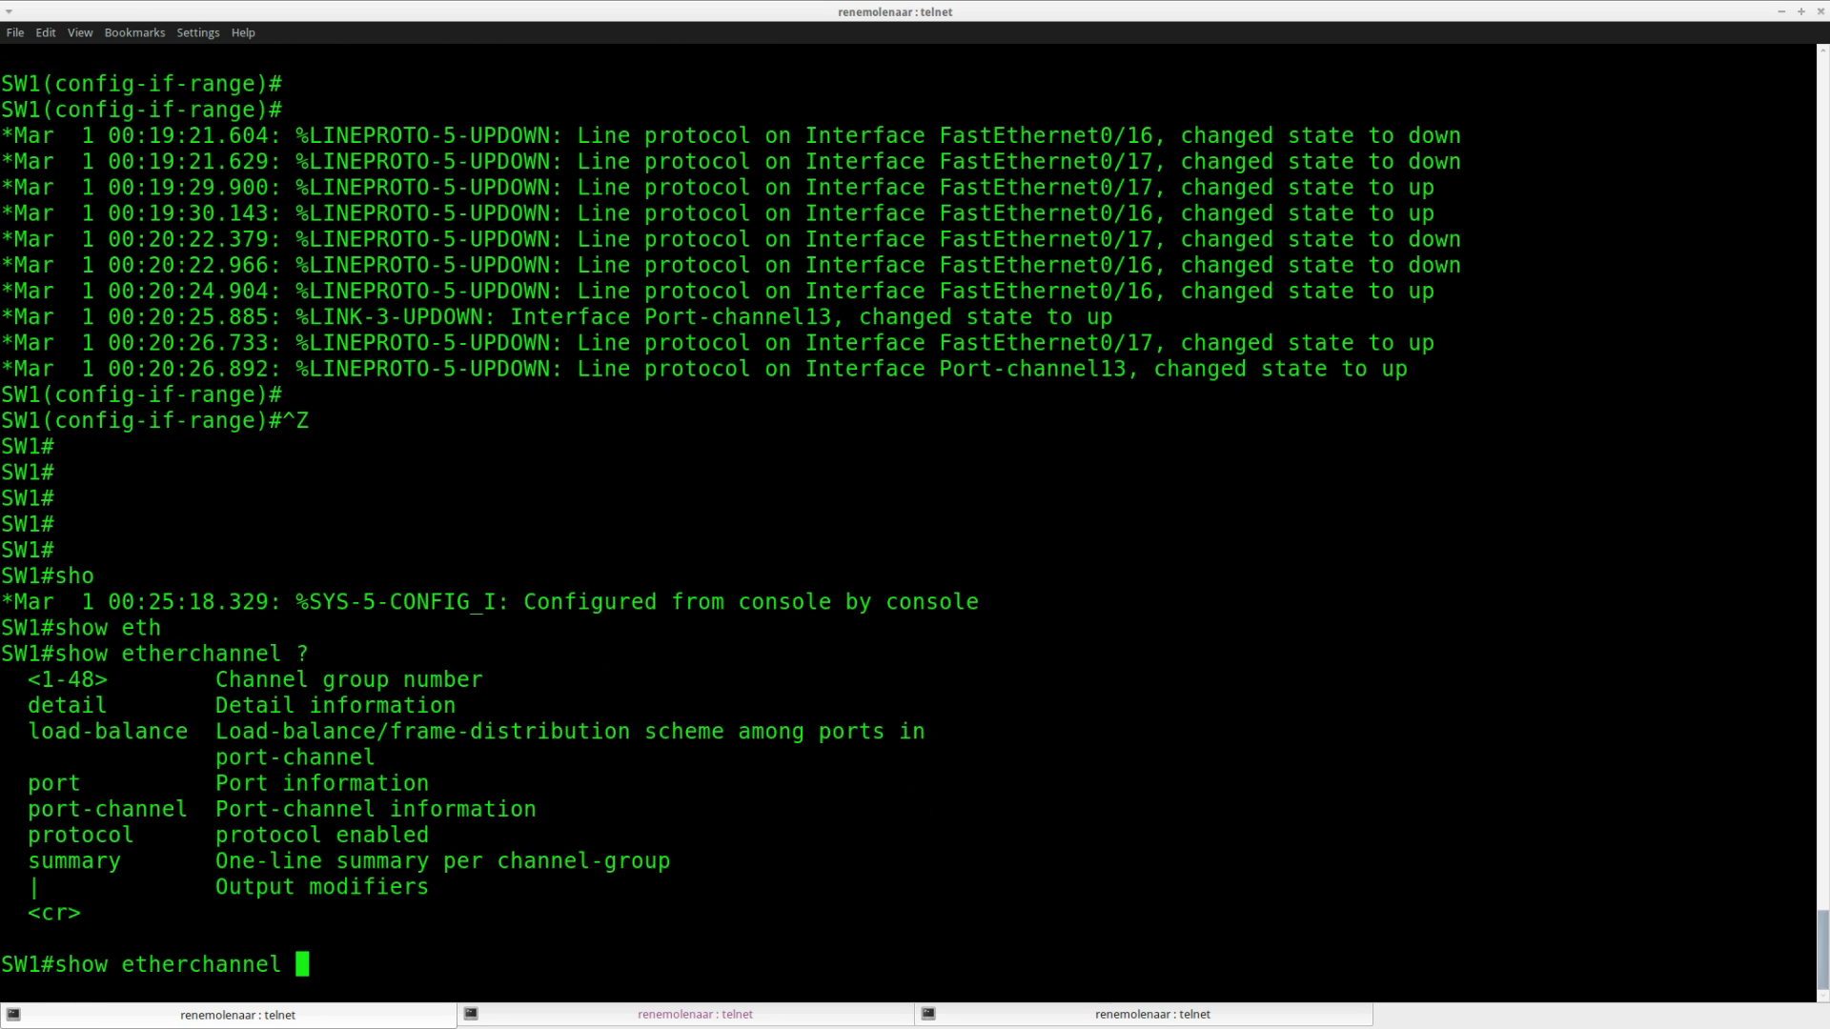
type("load")
key("Tab")
type("?")
key("Return")
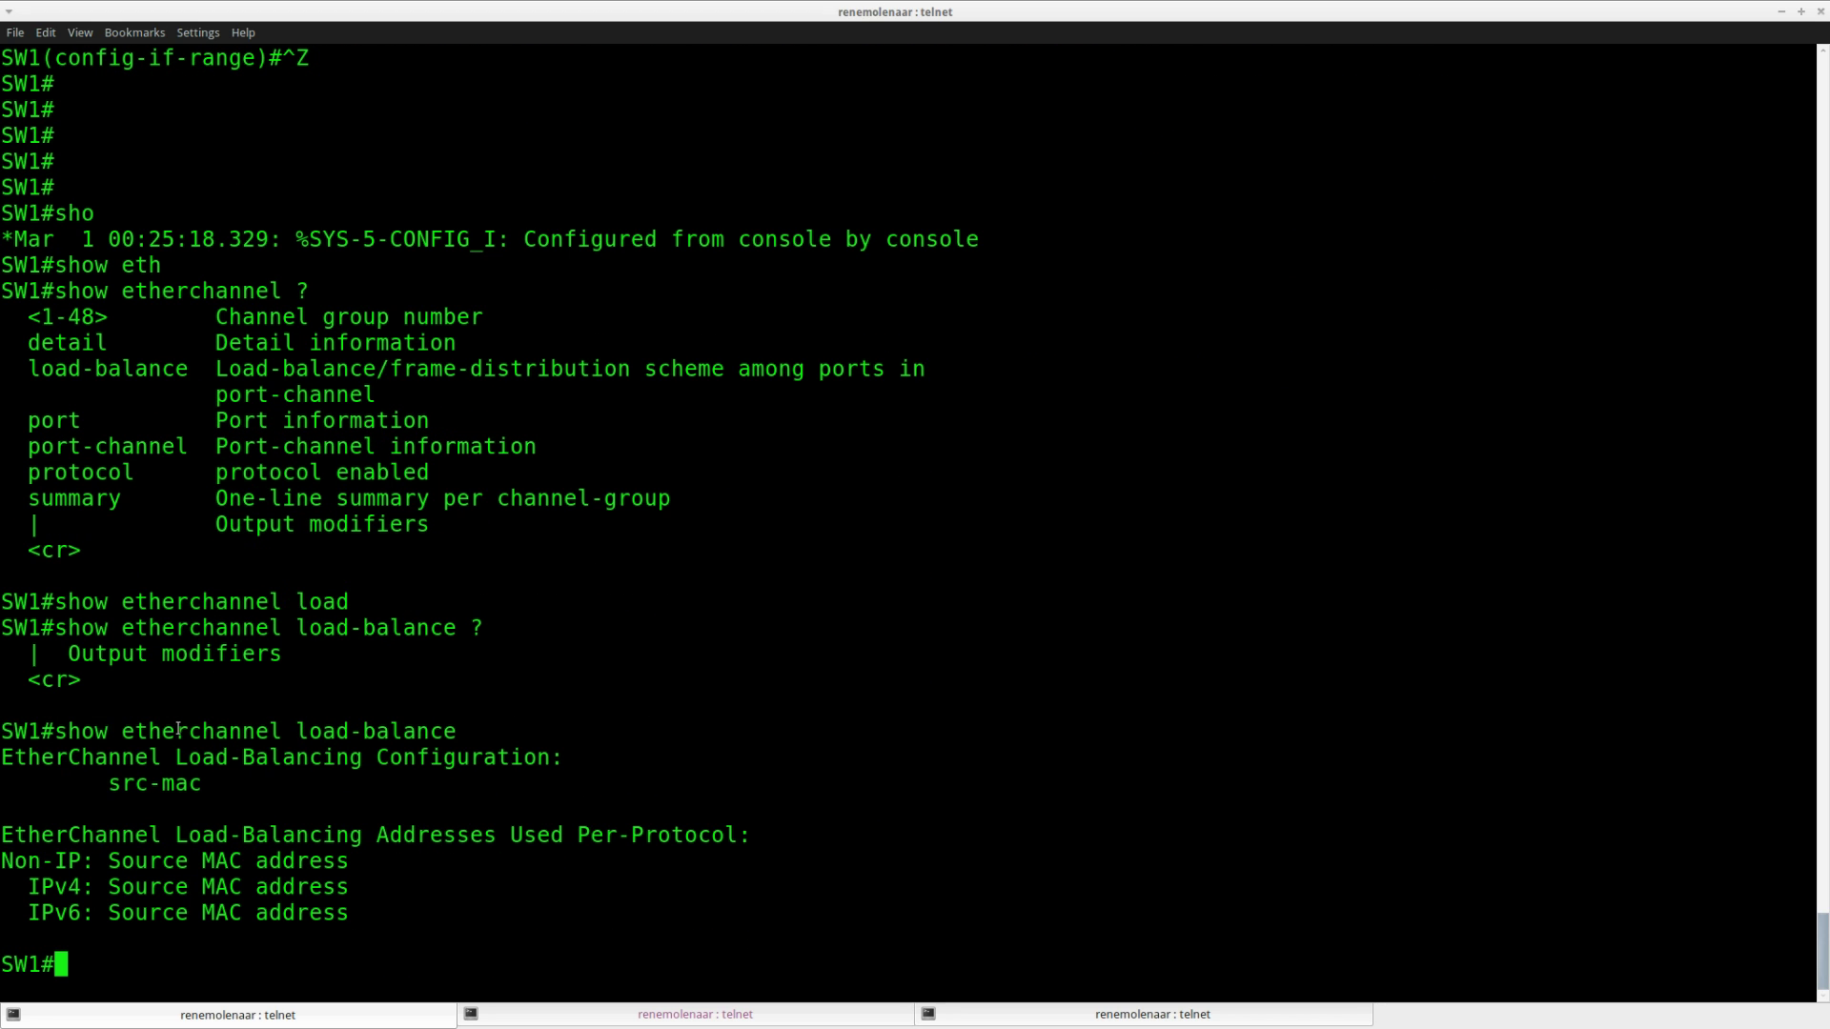
left_click_drag(202, 784, 2, 757)
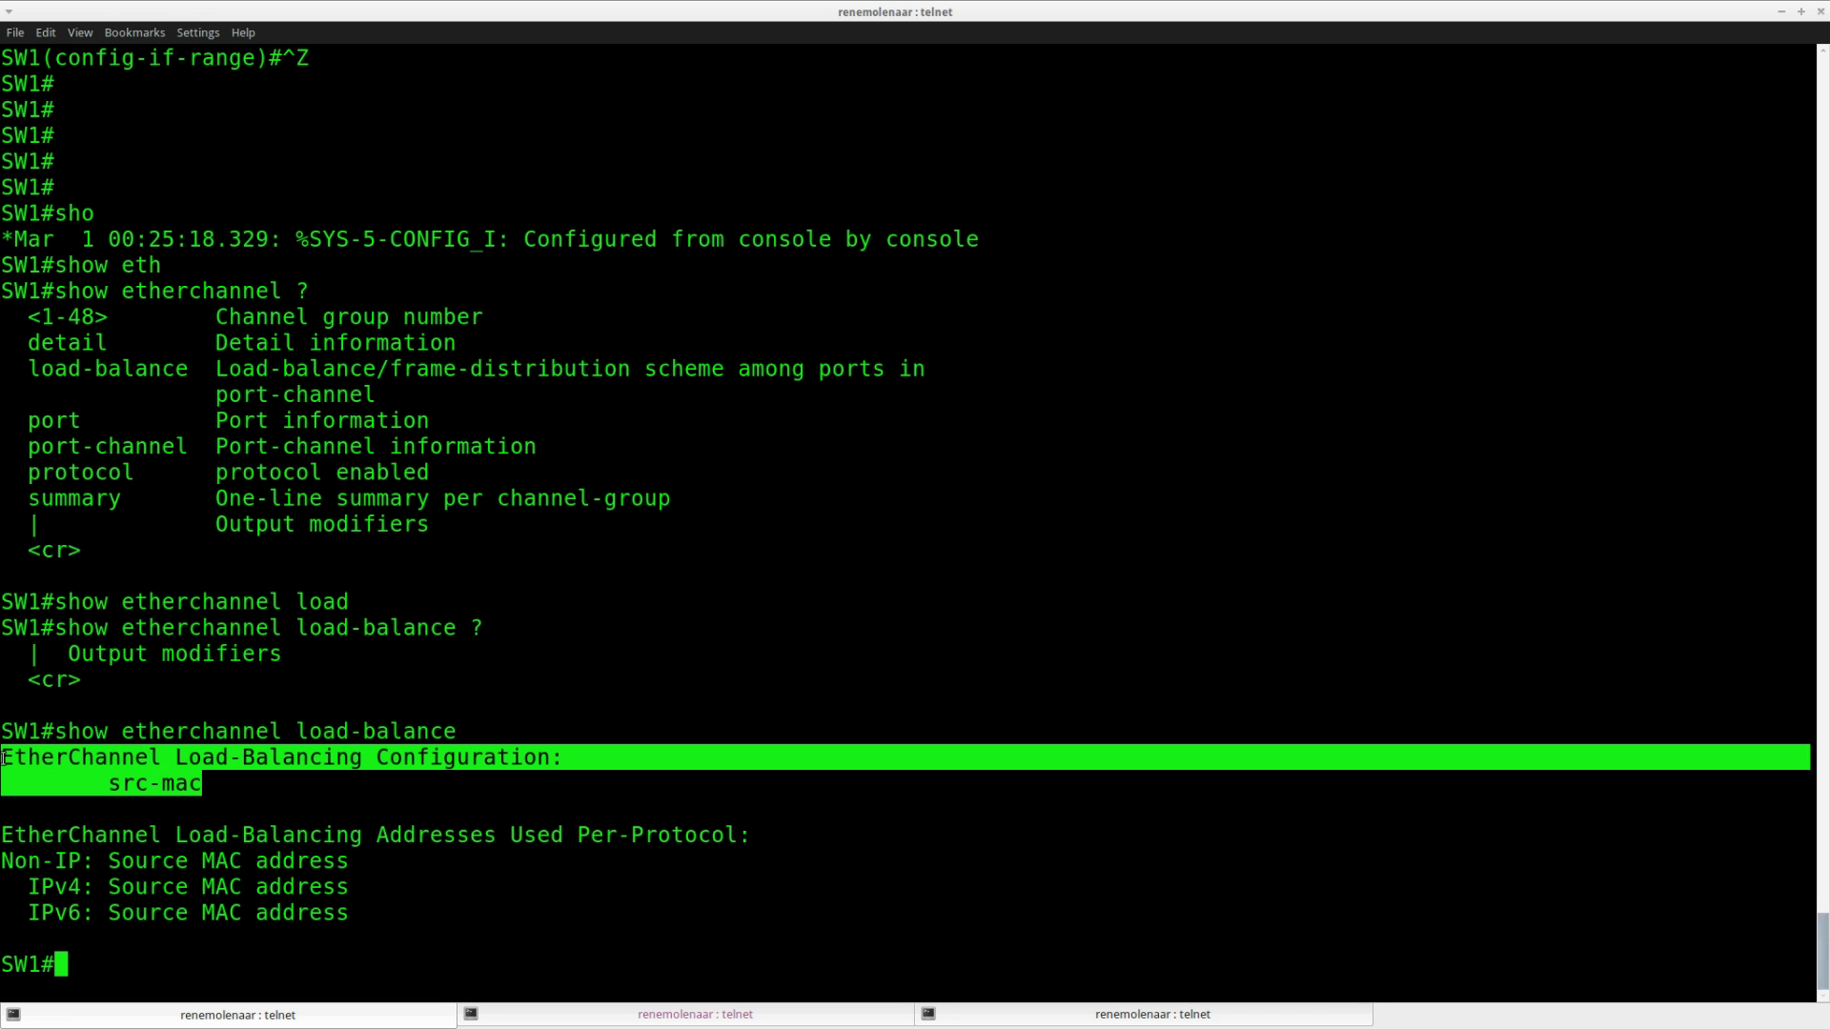
left_click(453, 788)
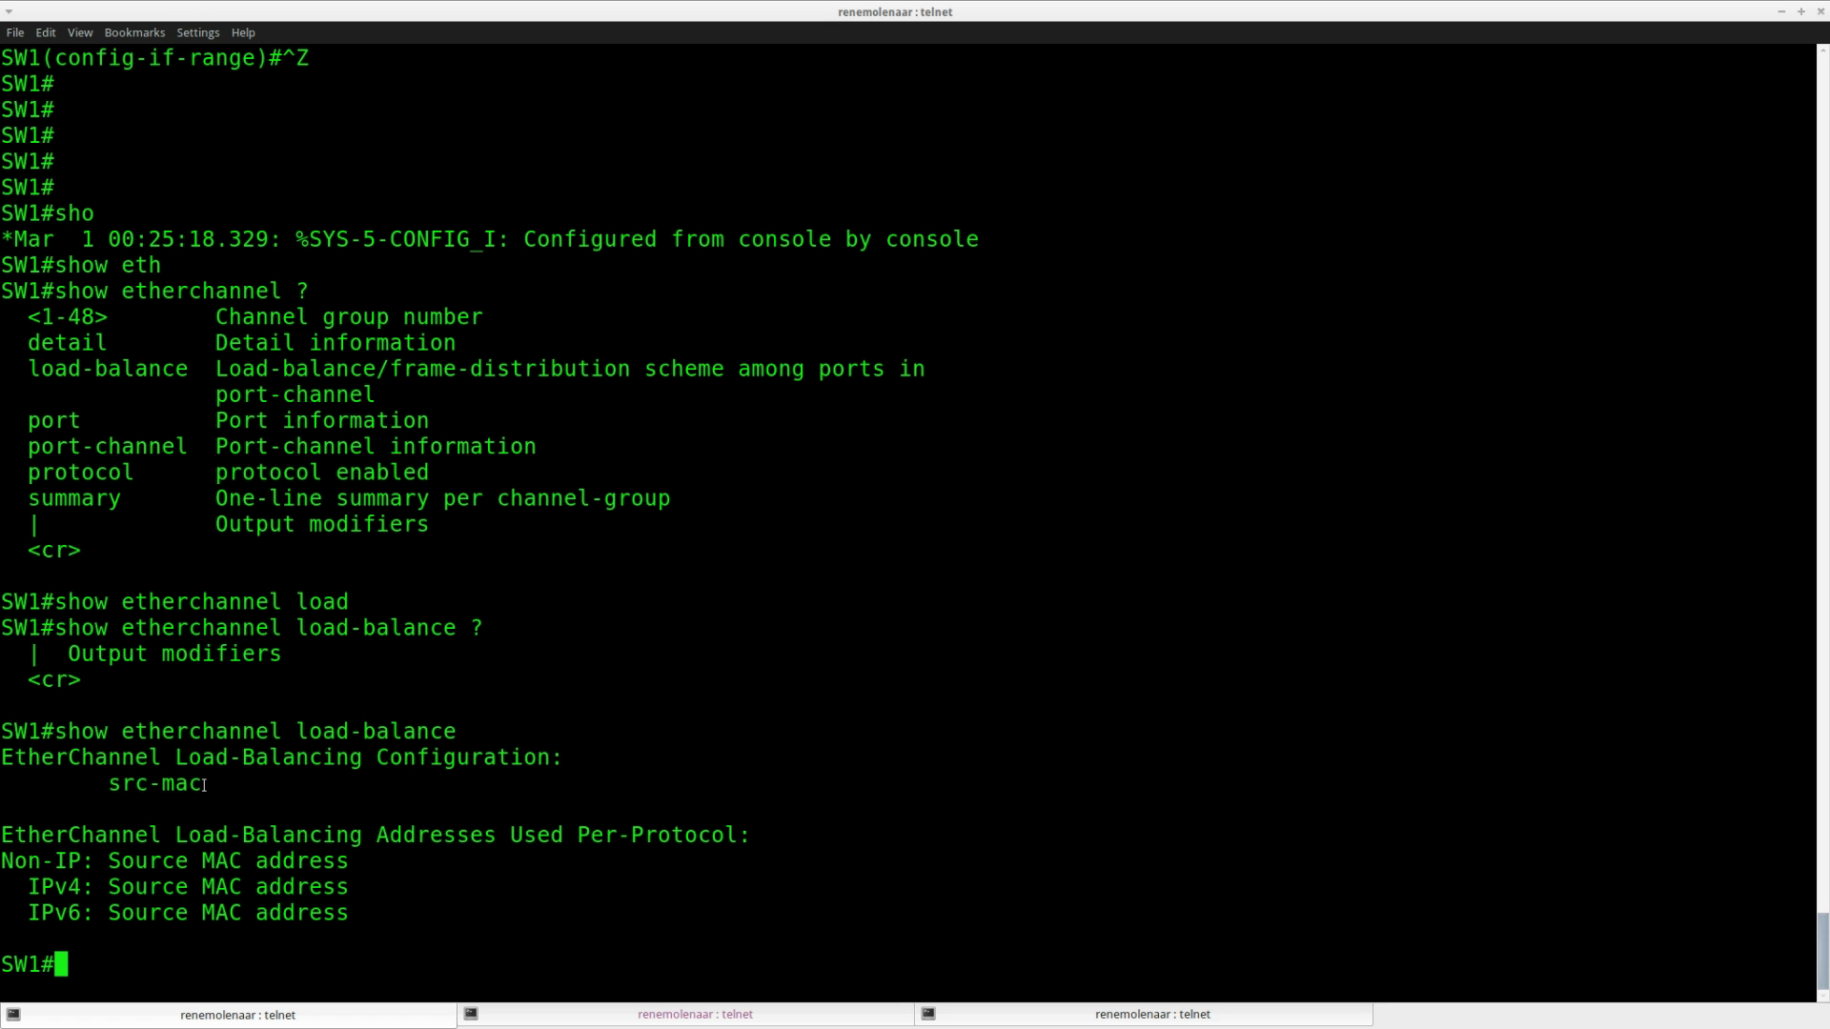
left_click_drag(202, 783, 112, 785)
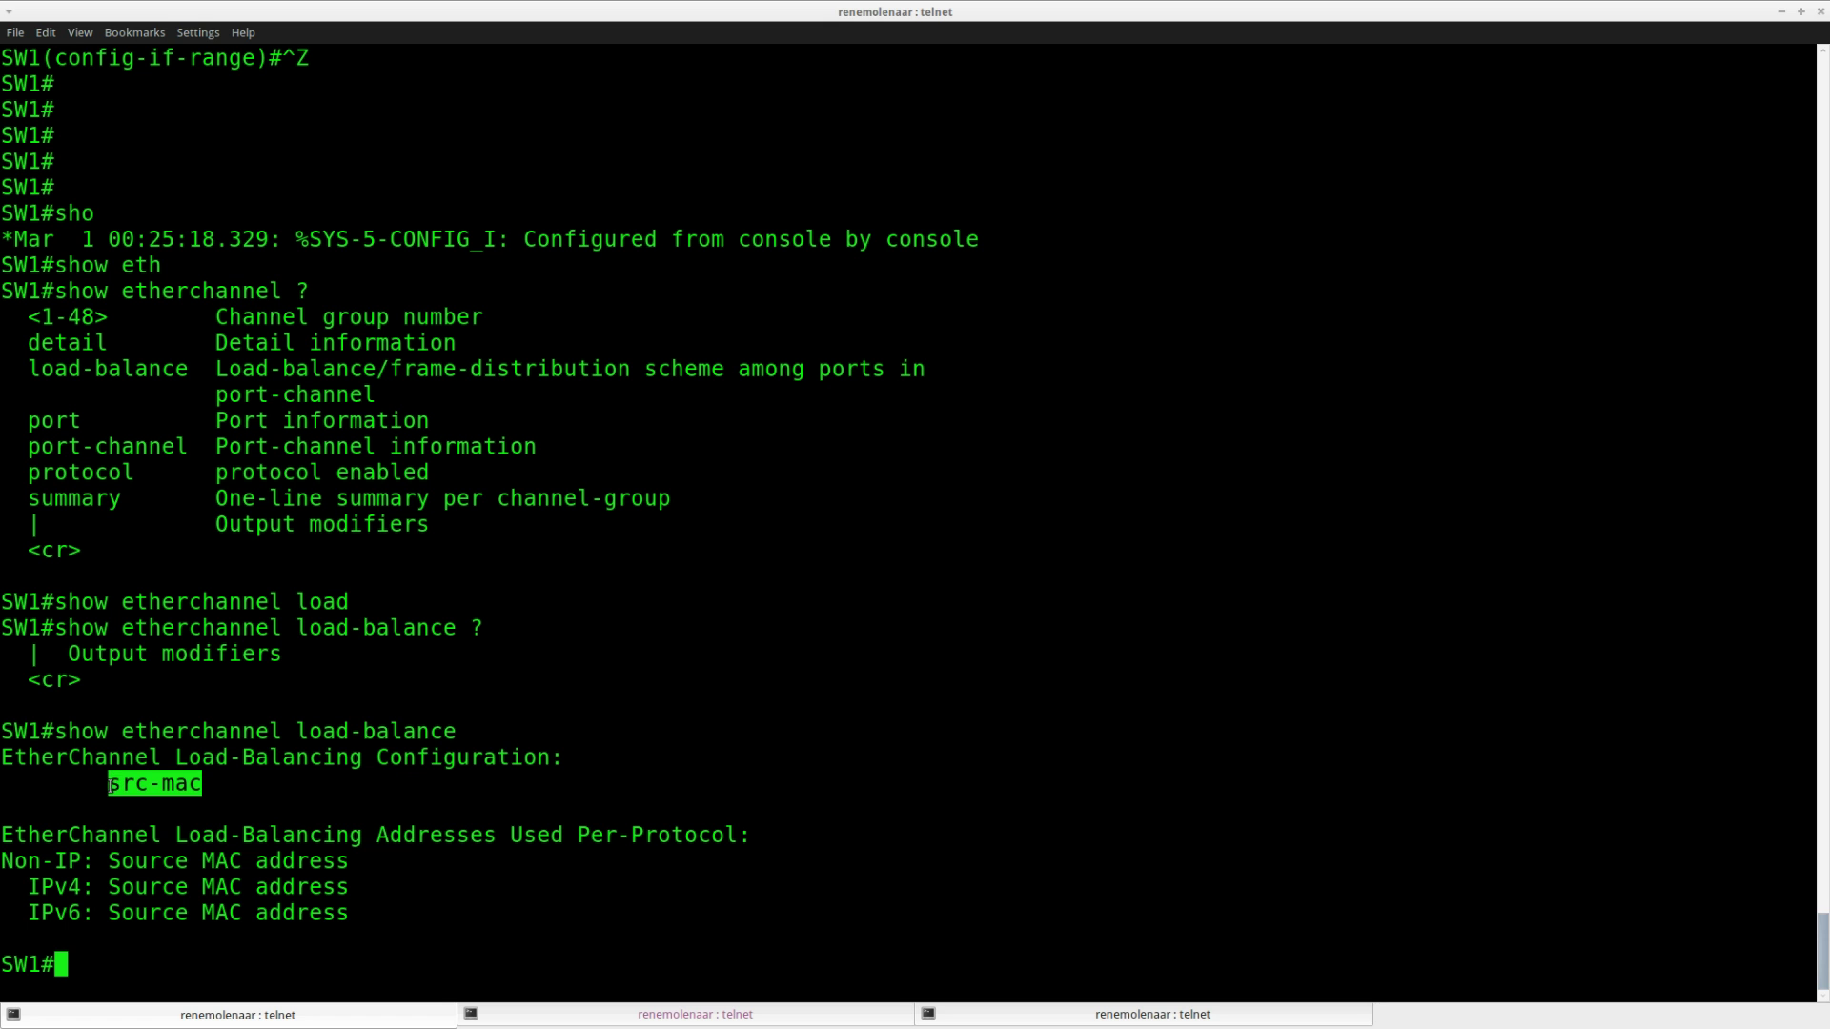
left_click(338, 791)
Step: Run show version to confirm SW1 is a C3560 running IOS 12.2(44)SE1
type("show ver")
key("Return")
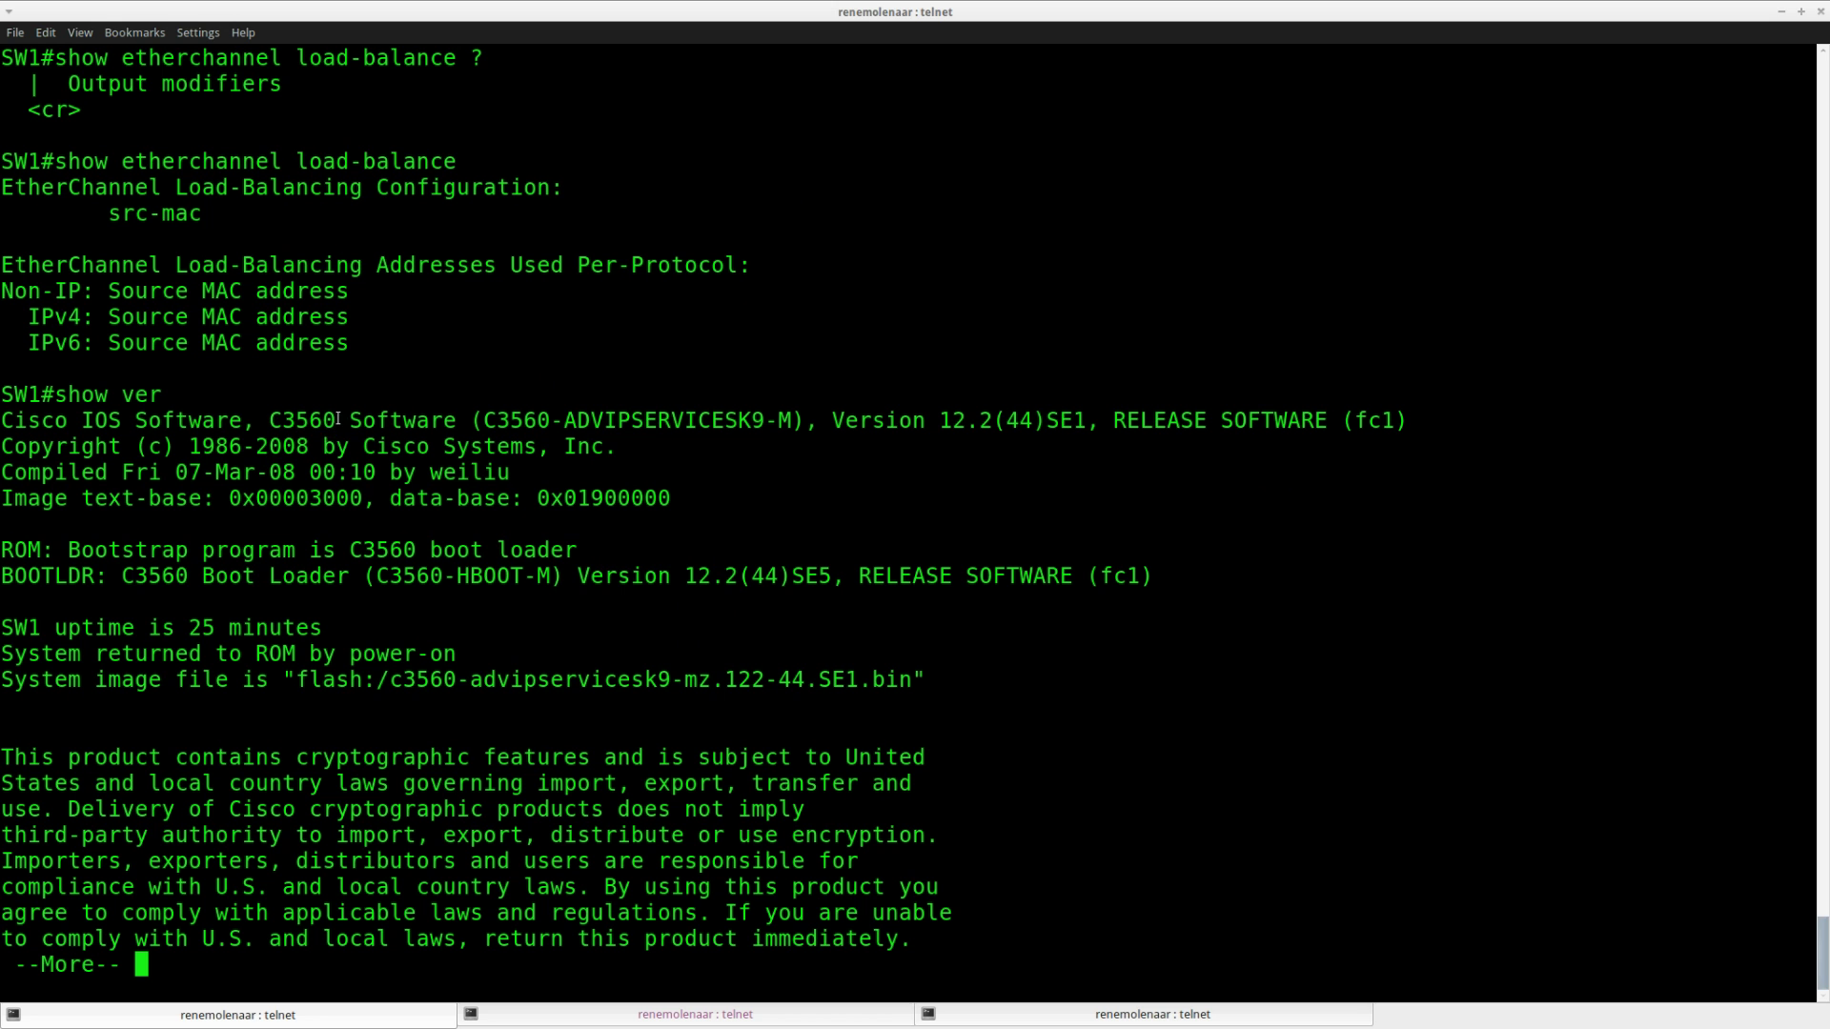
left_click_drag(337, 420, 272, 420)
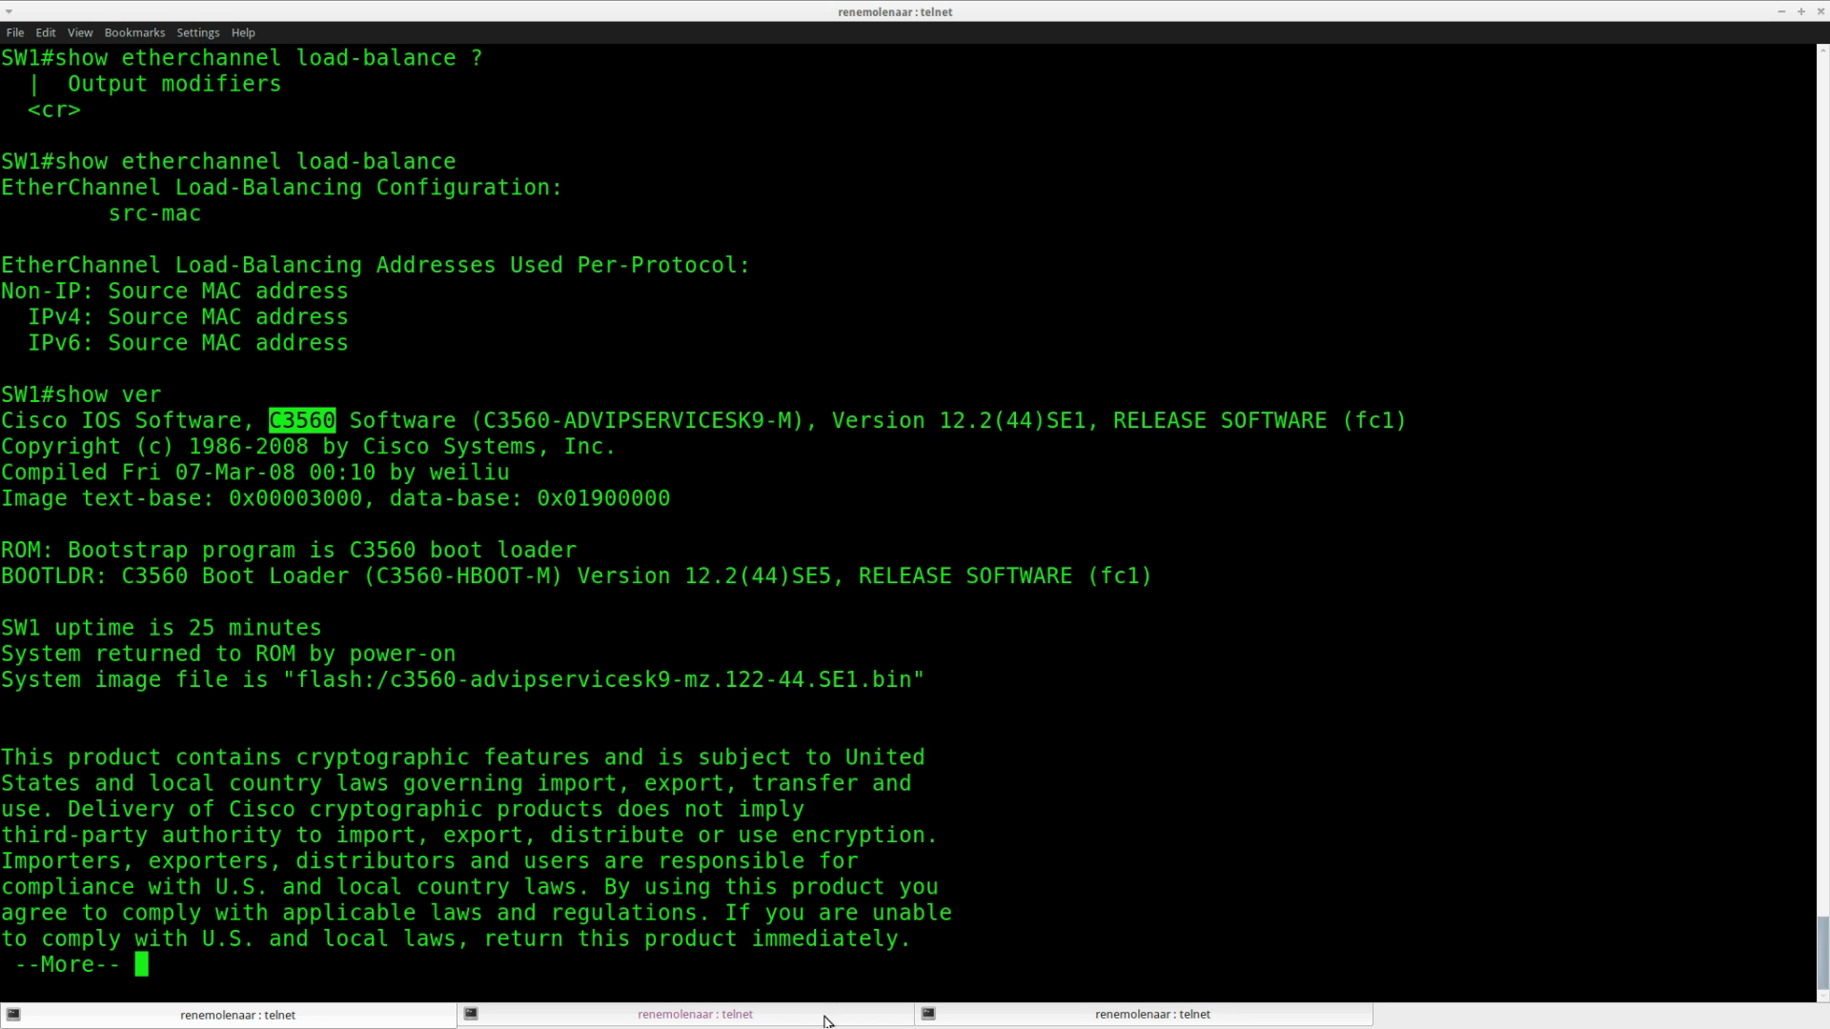
Step: Show SW3's version, which identifies it as a C3550 switch
key("alt+Tab")
key("Return")
key("Return")
type("sho")
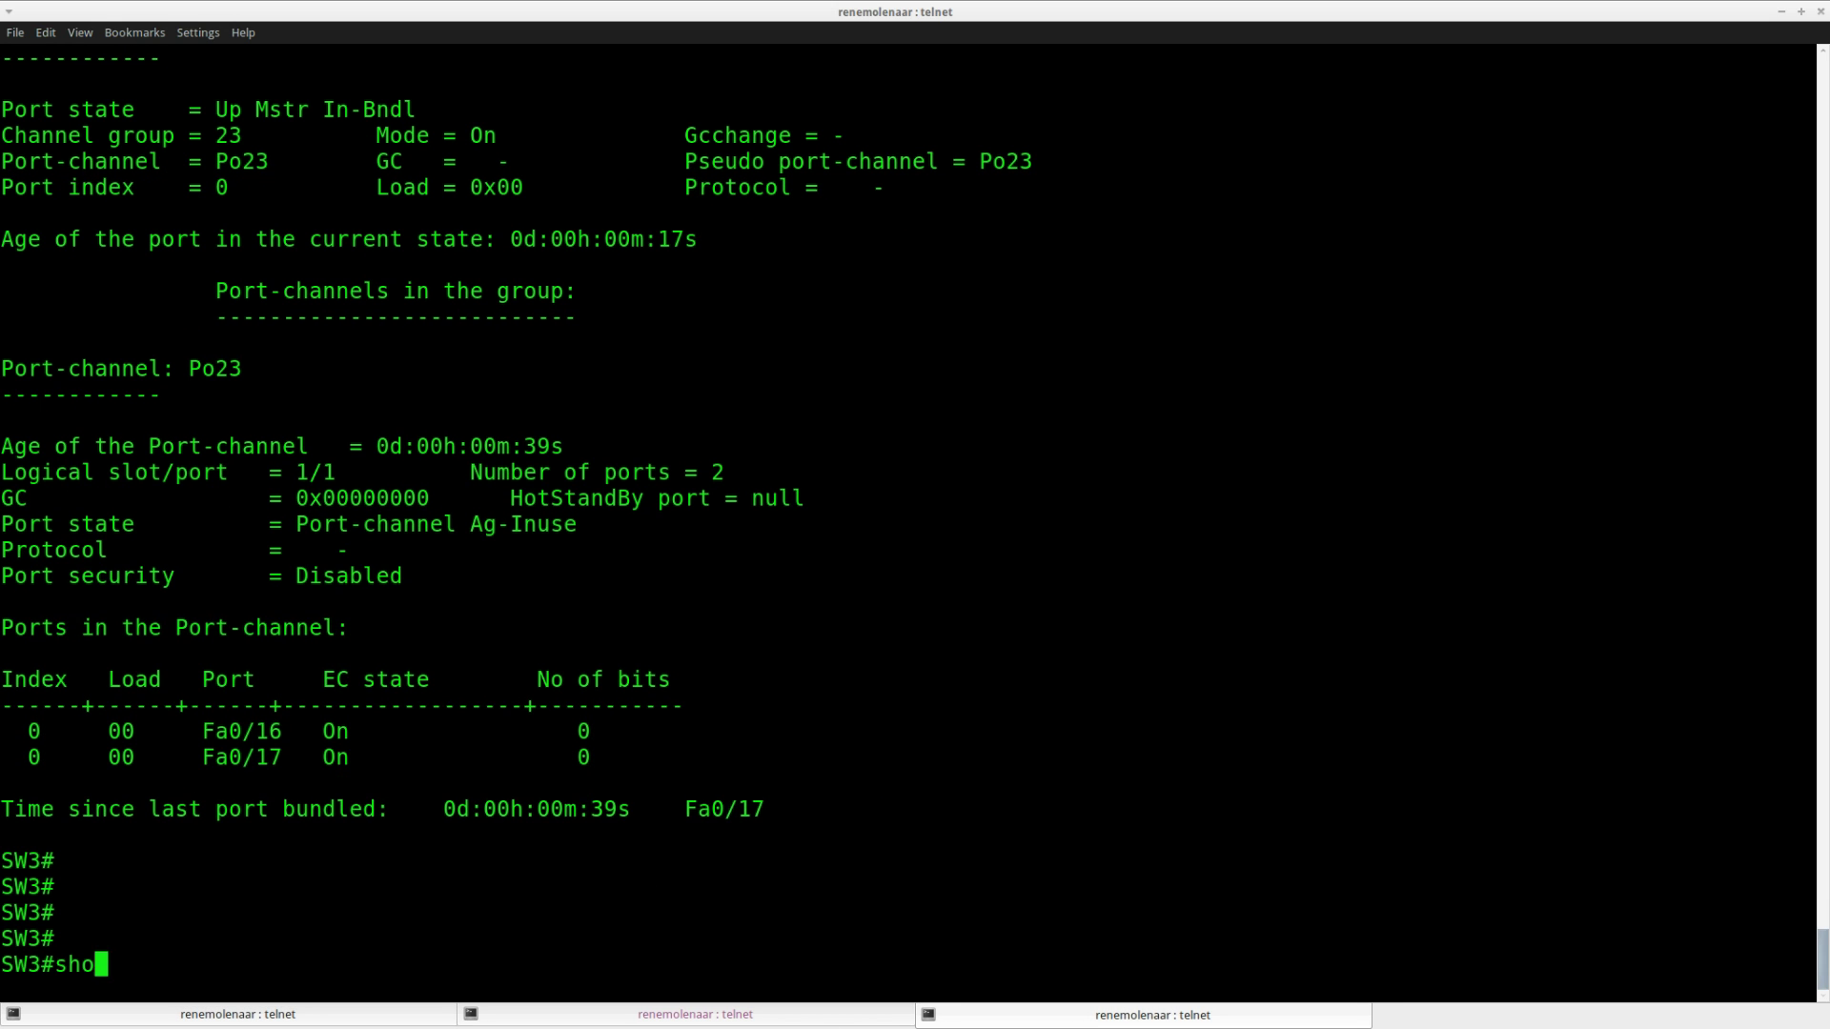
key("Tab")
type("ver")
key("Return")
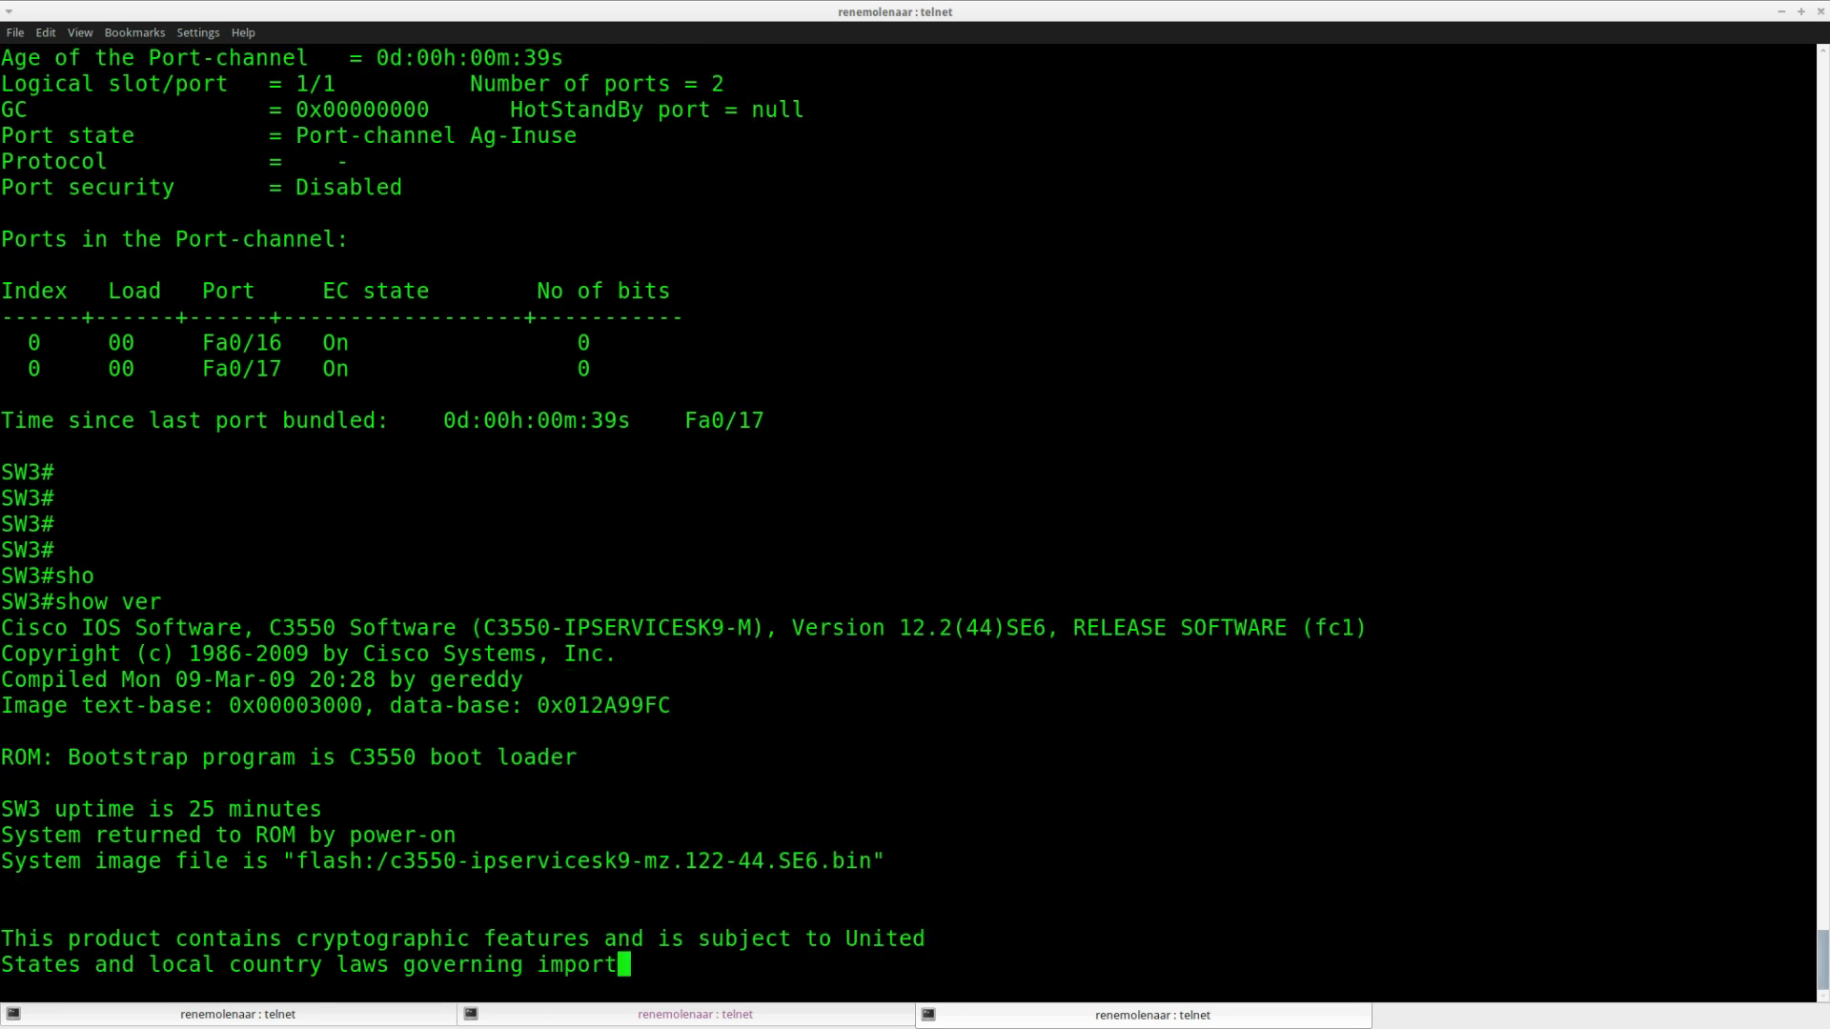
left_click_drag(345, 393, 269, 393)
left_click(375, 555)
key("q")
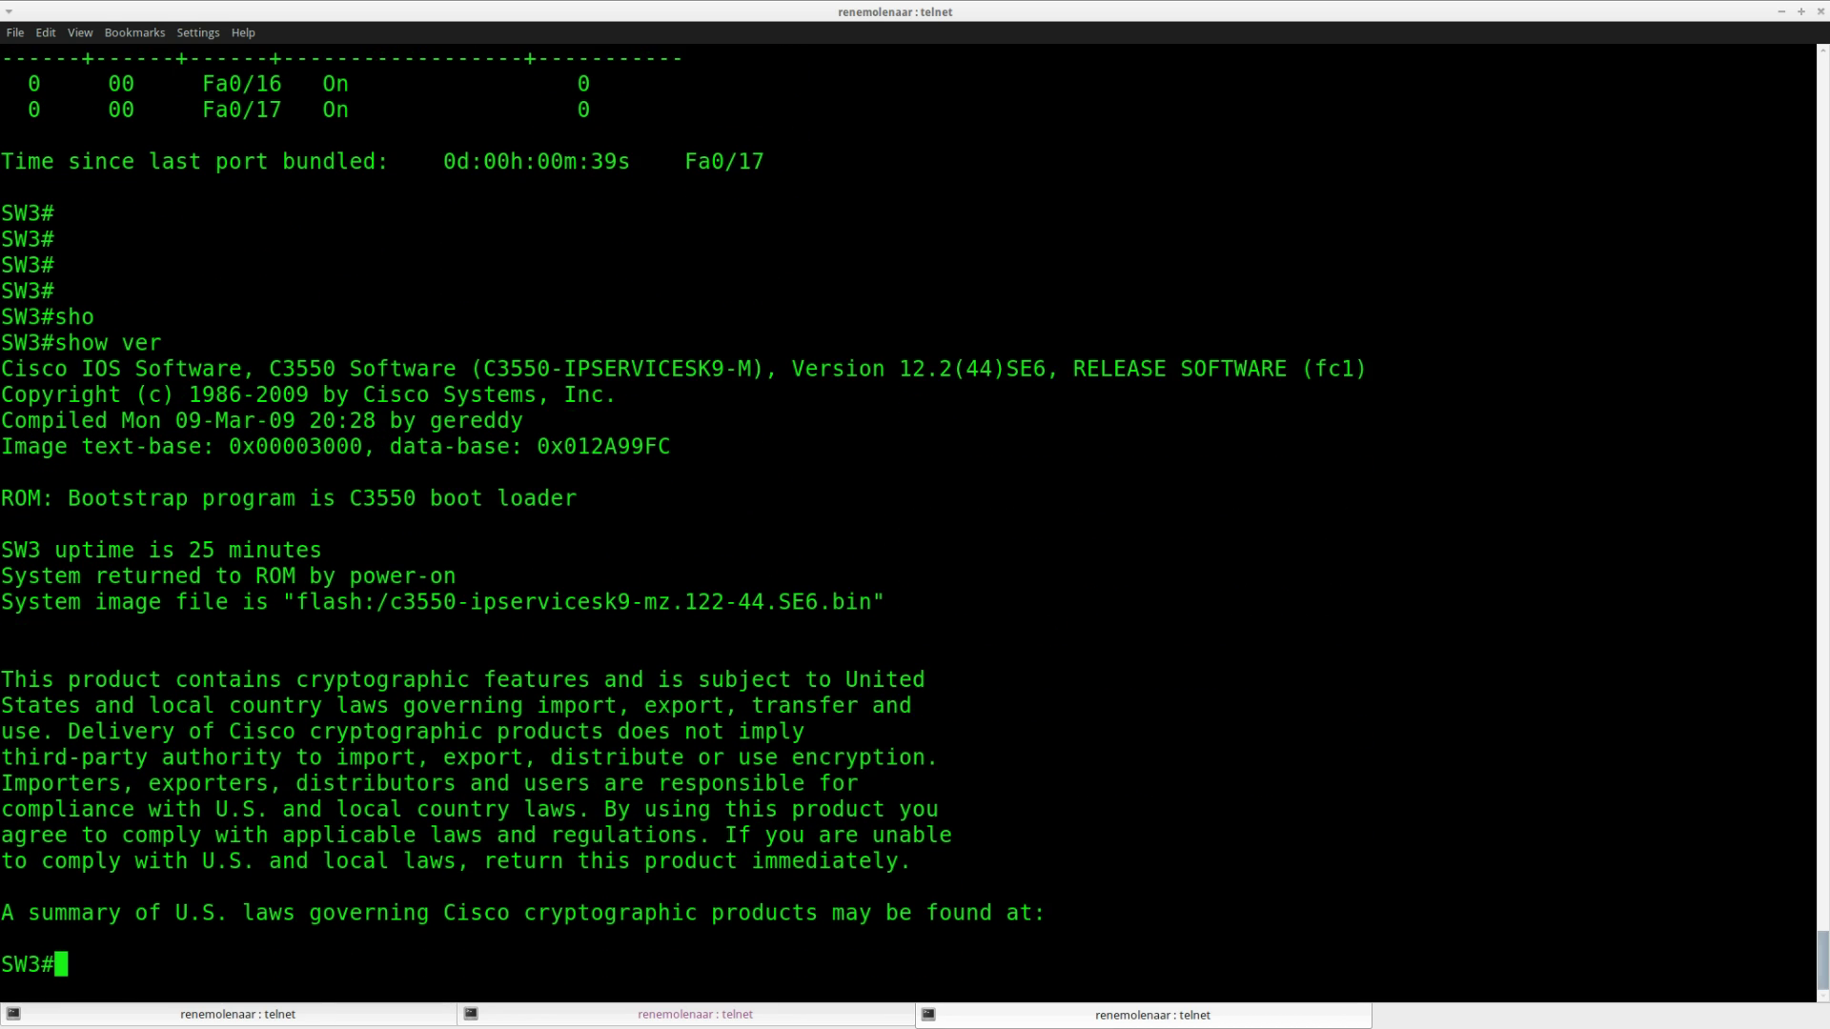
Step: Display SW3's EtherChannel load-balance setting and confirm it is src-mac
key("Return")
key("Return")
type("sho")
key("Tab")
type("eth")
key("Tab")
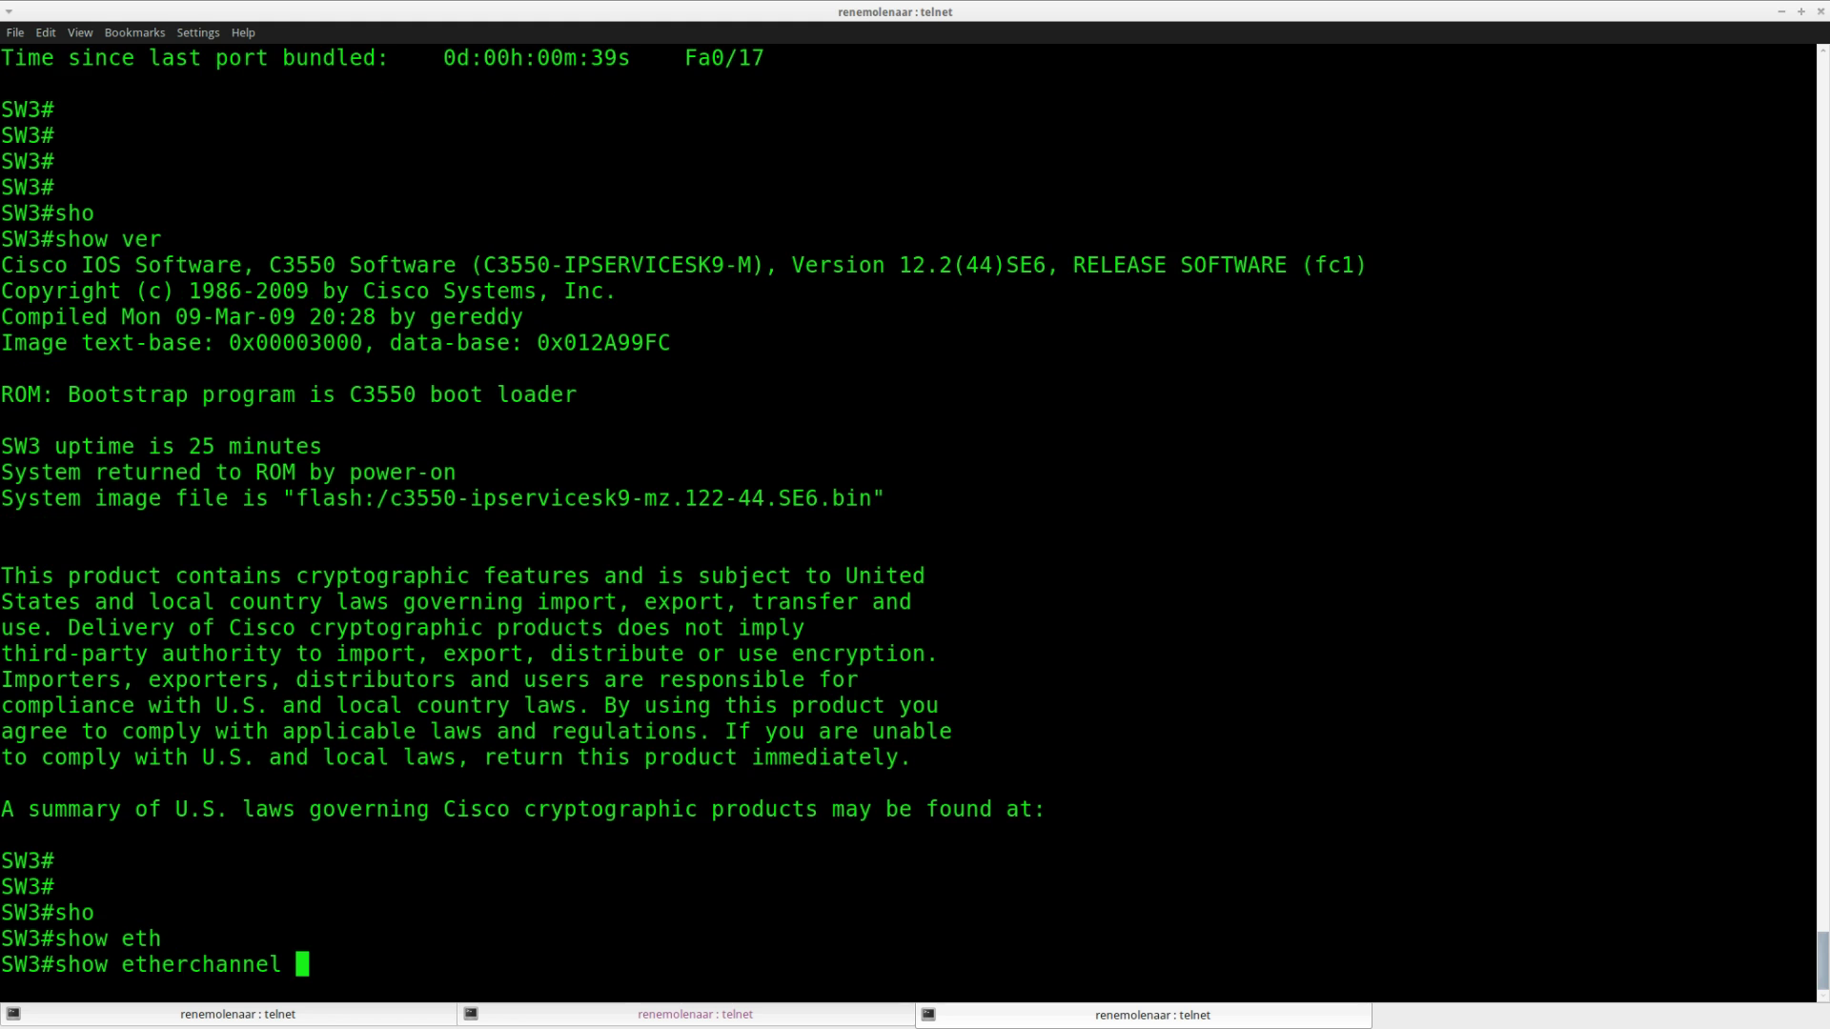
type("load")
key("Tab")
key("Return")
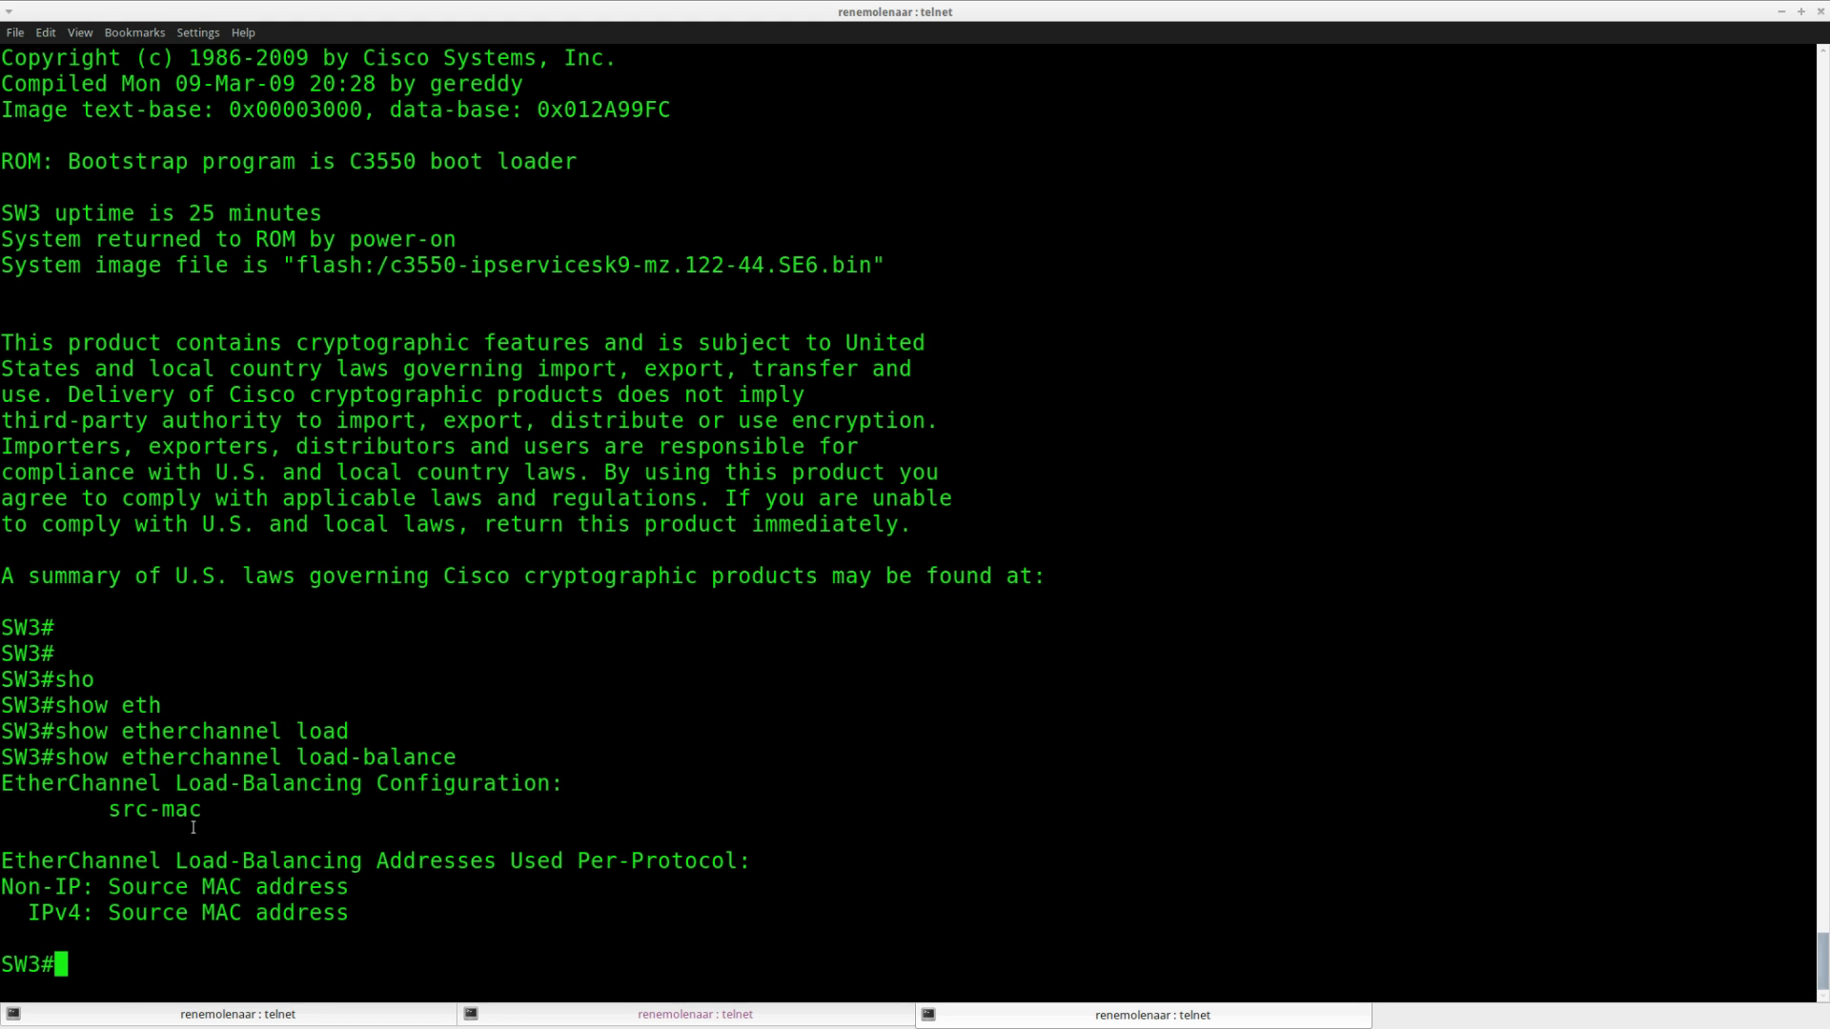
left_click_drag(201, 816, 115, 811)
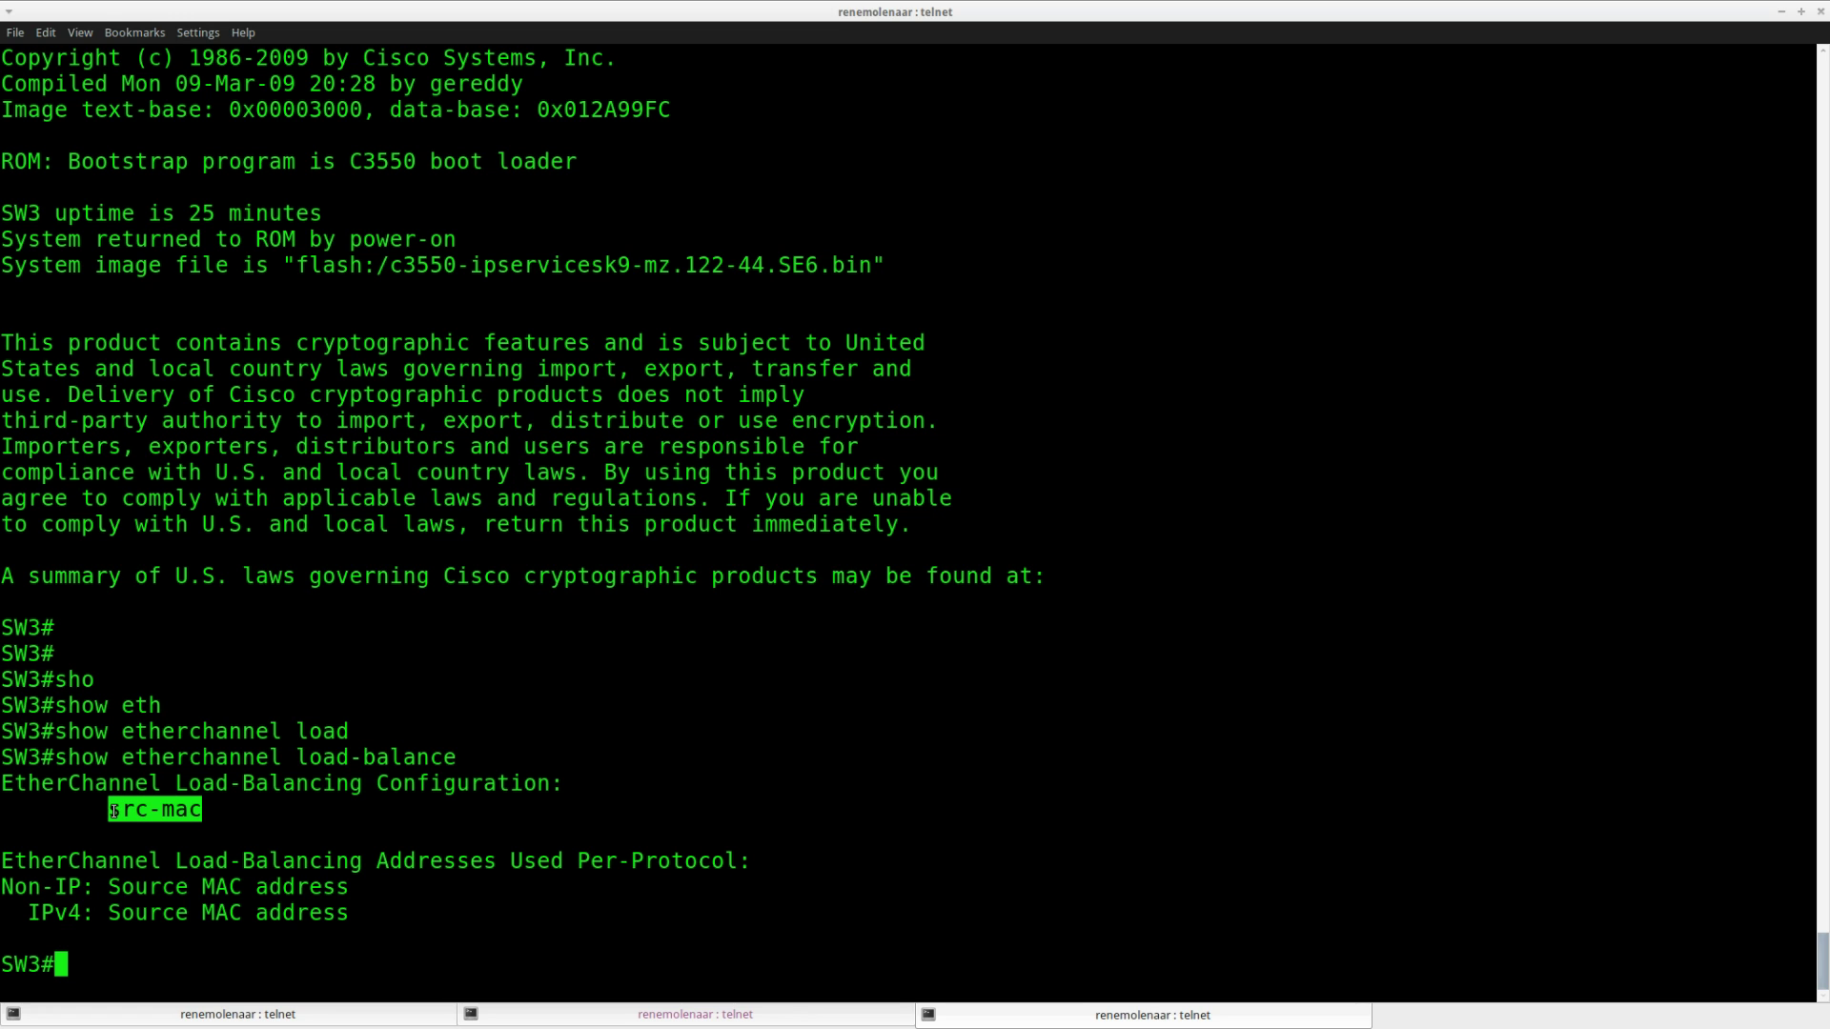
left_click_drag(114, 812, 3, 784)
left_click(280, 824)
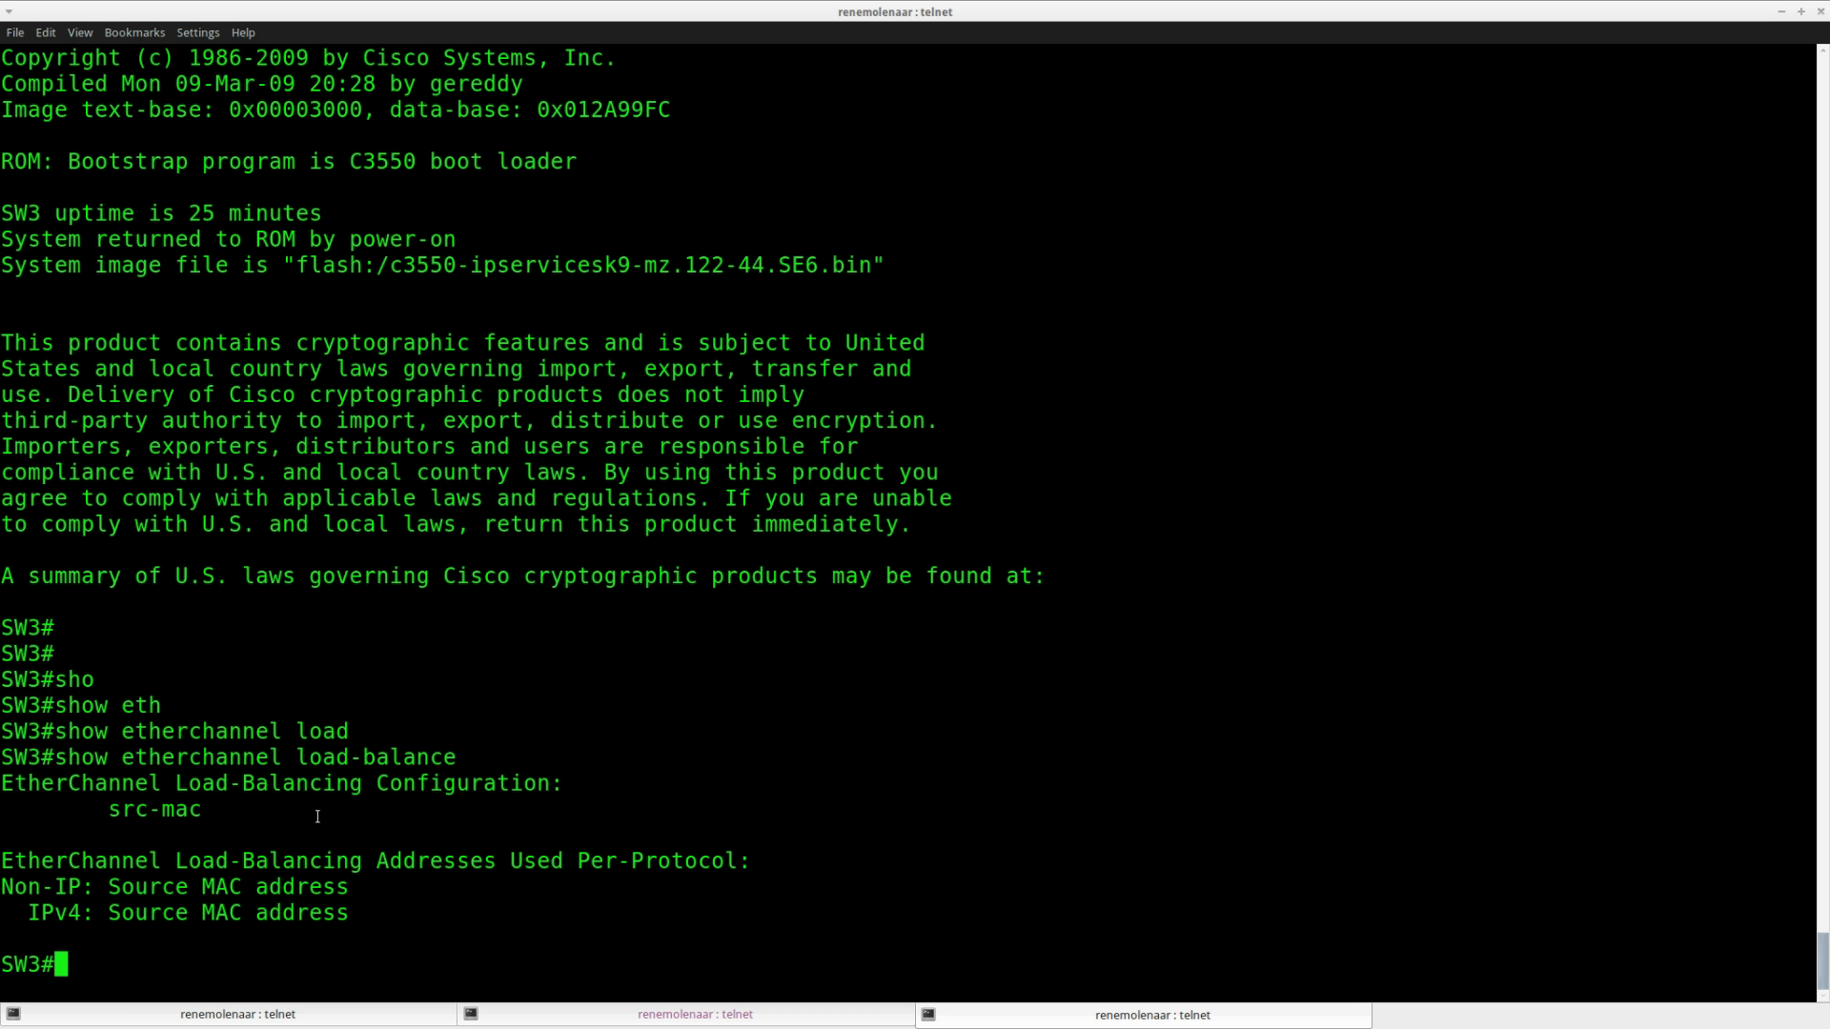
left_click(261, 1018)
Step: Dismiss SW1's pager and enter global configuration mode with conf t
key("q")
key("Return")
key("Return")
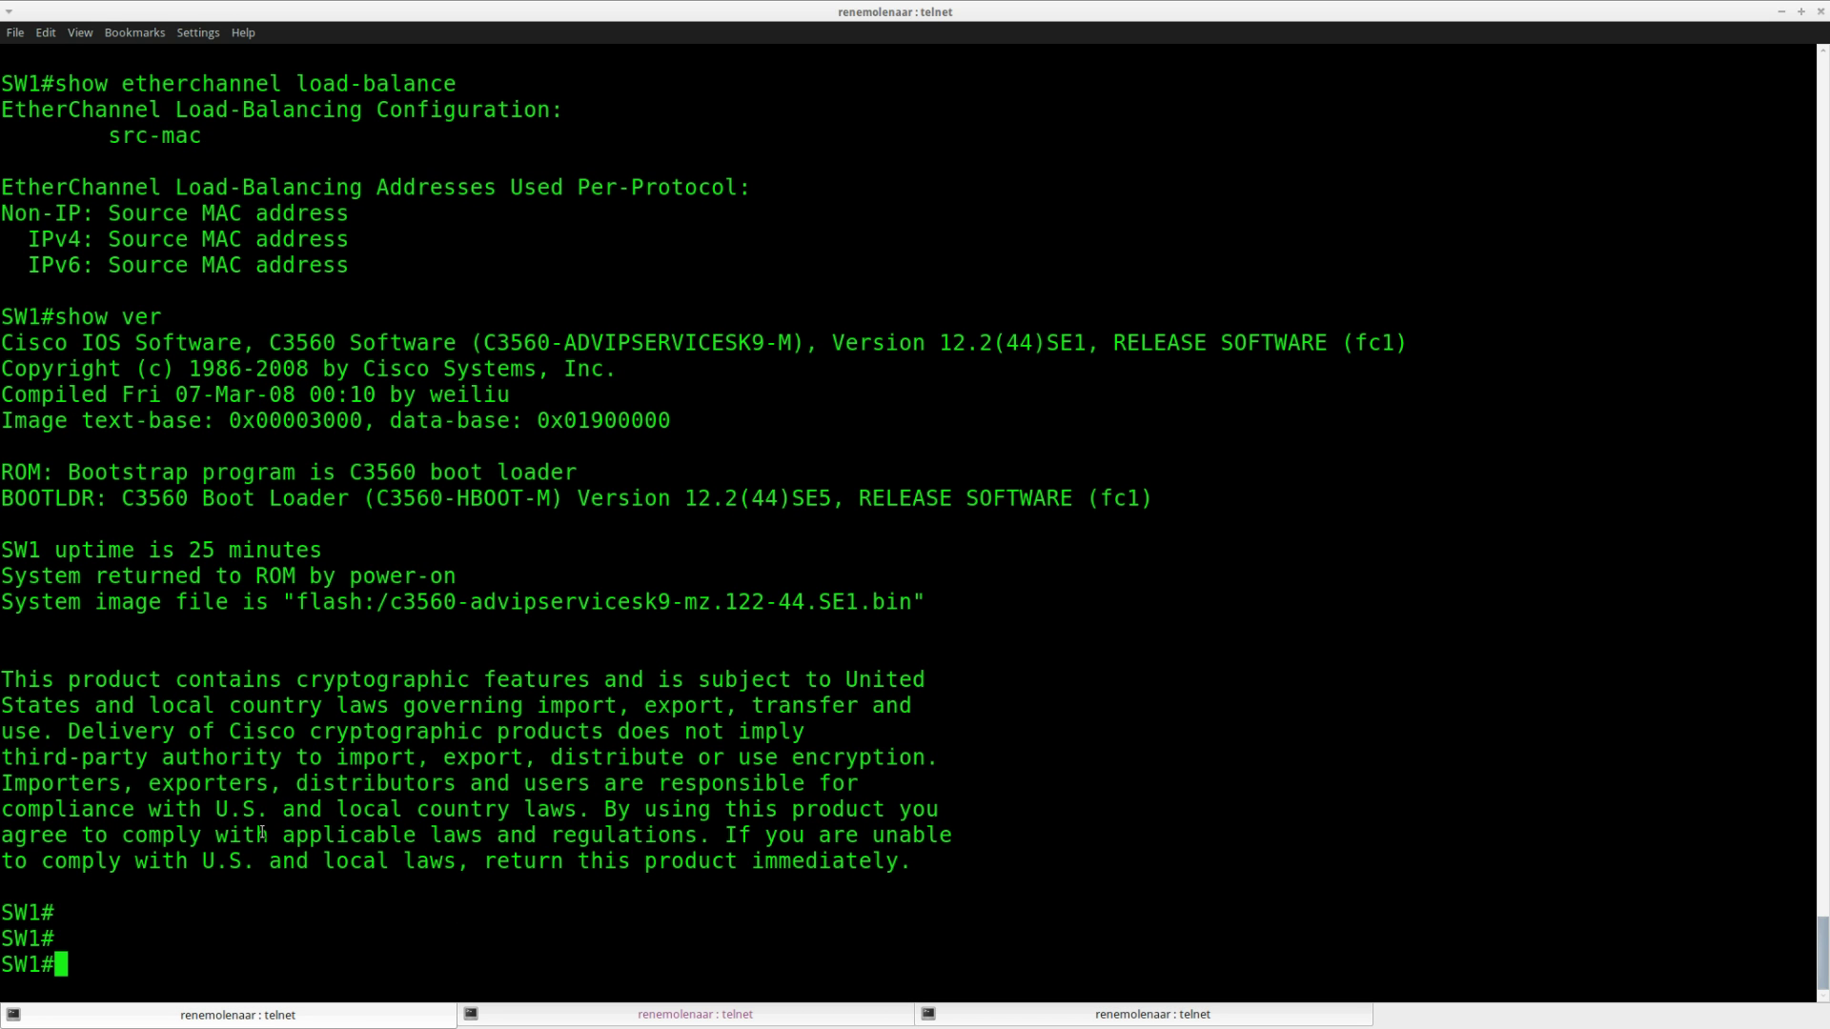
type("conf t")
key("Return")
key("Return")
key("Return")
Step: Try the ether and channel keyword fragments with Tab and ?, which go unrecognised
type("eth")
key("Tab")
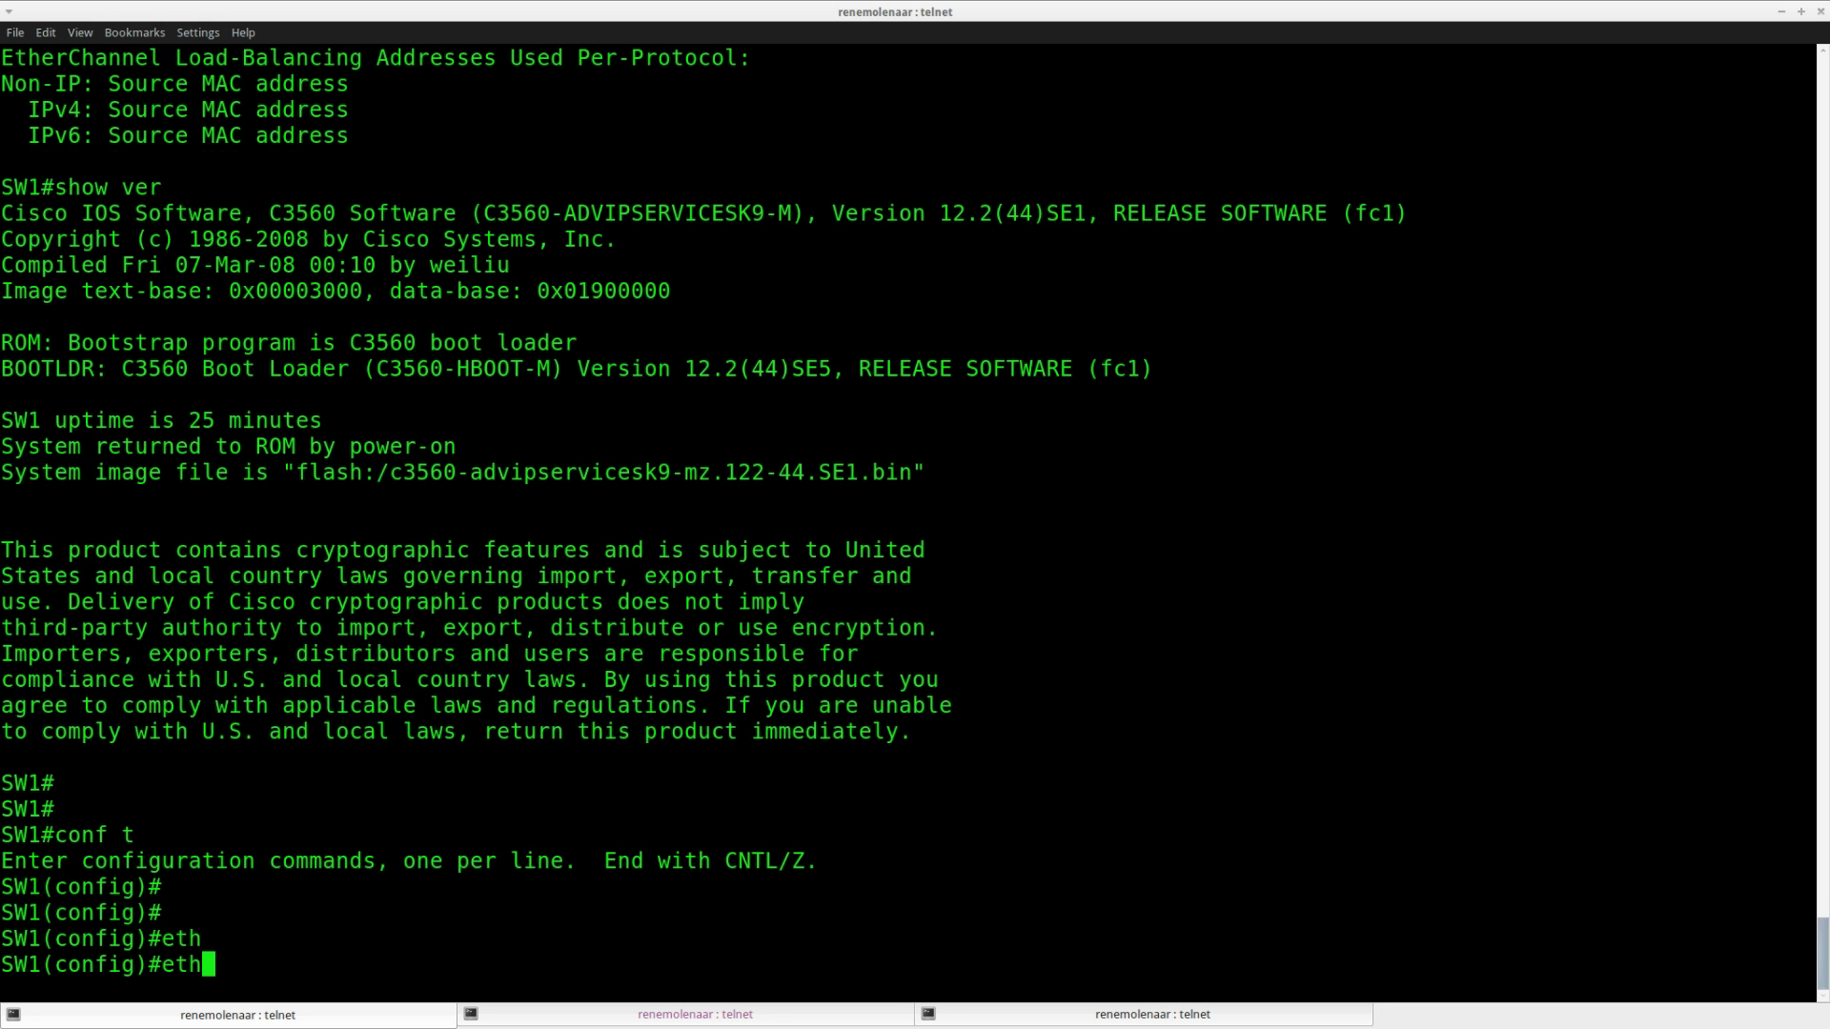
type("er")
key("Tab")
key("BackSpace")
key("BackSpace")
key("BackSpace")
key("BackSpace")
key("BackSpace")
type("chann")
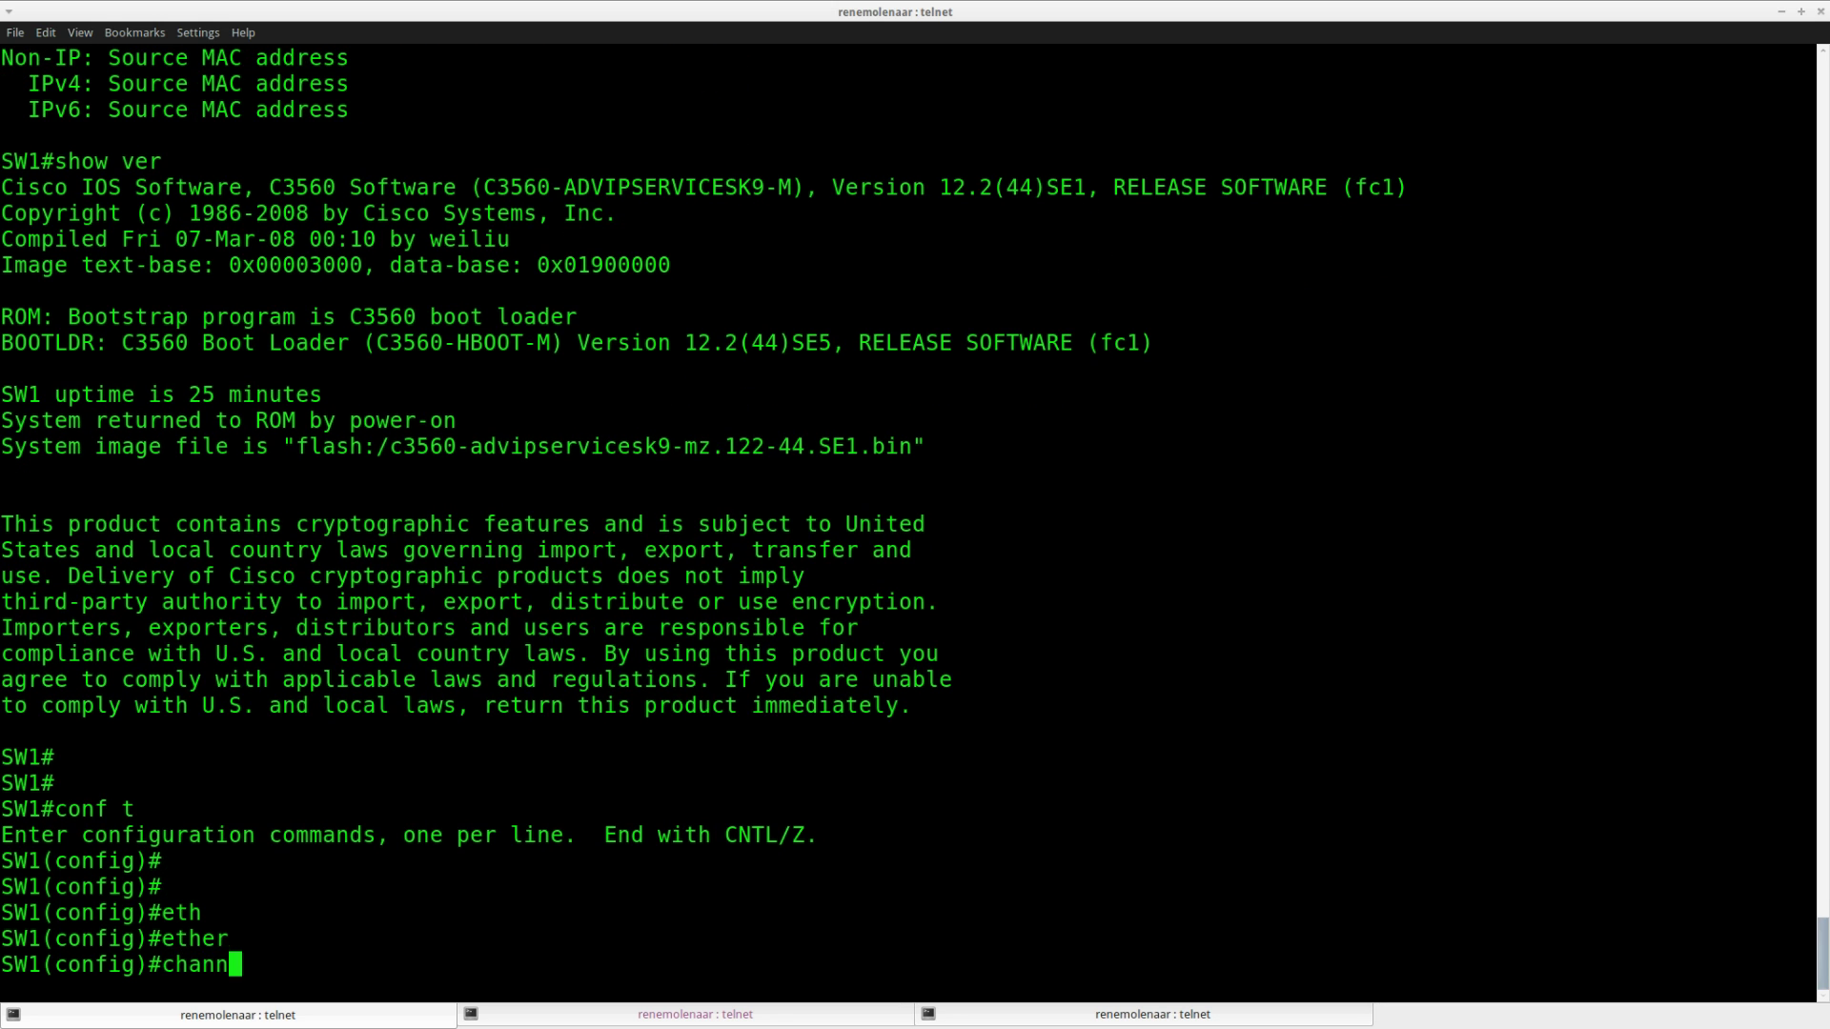
key("Tab")
type("e")
key("Tab")
type("?")
key("BackSpace")
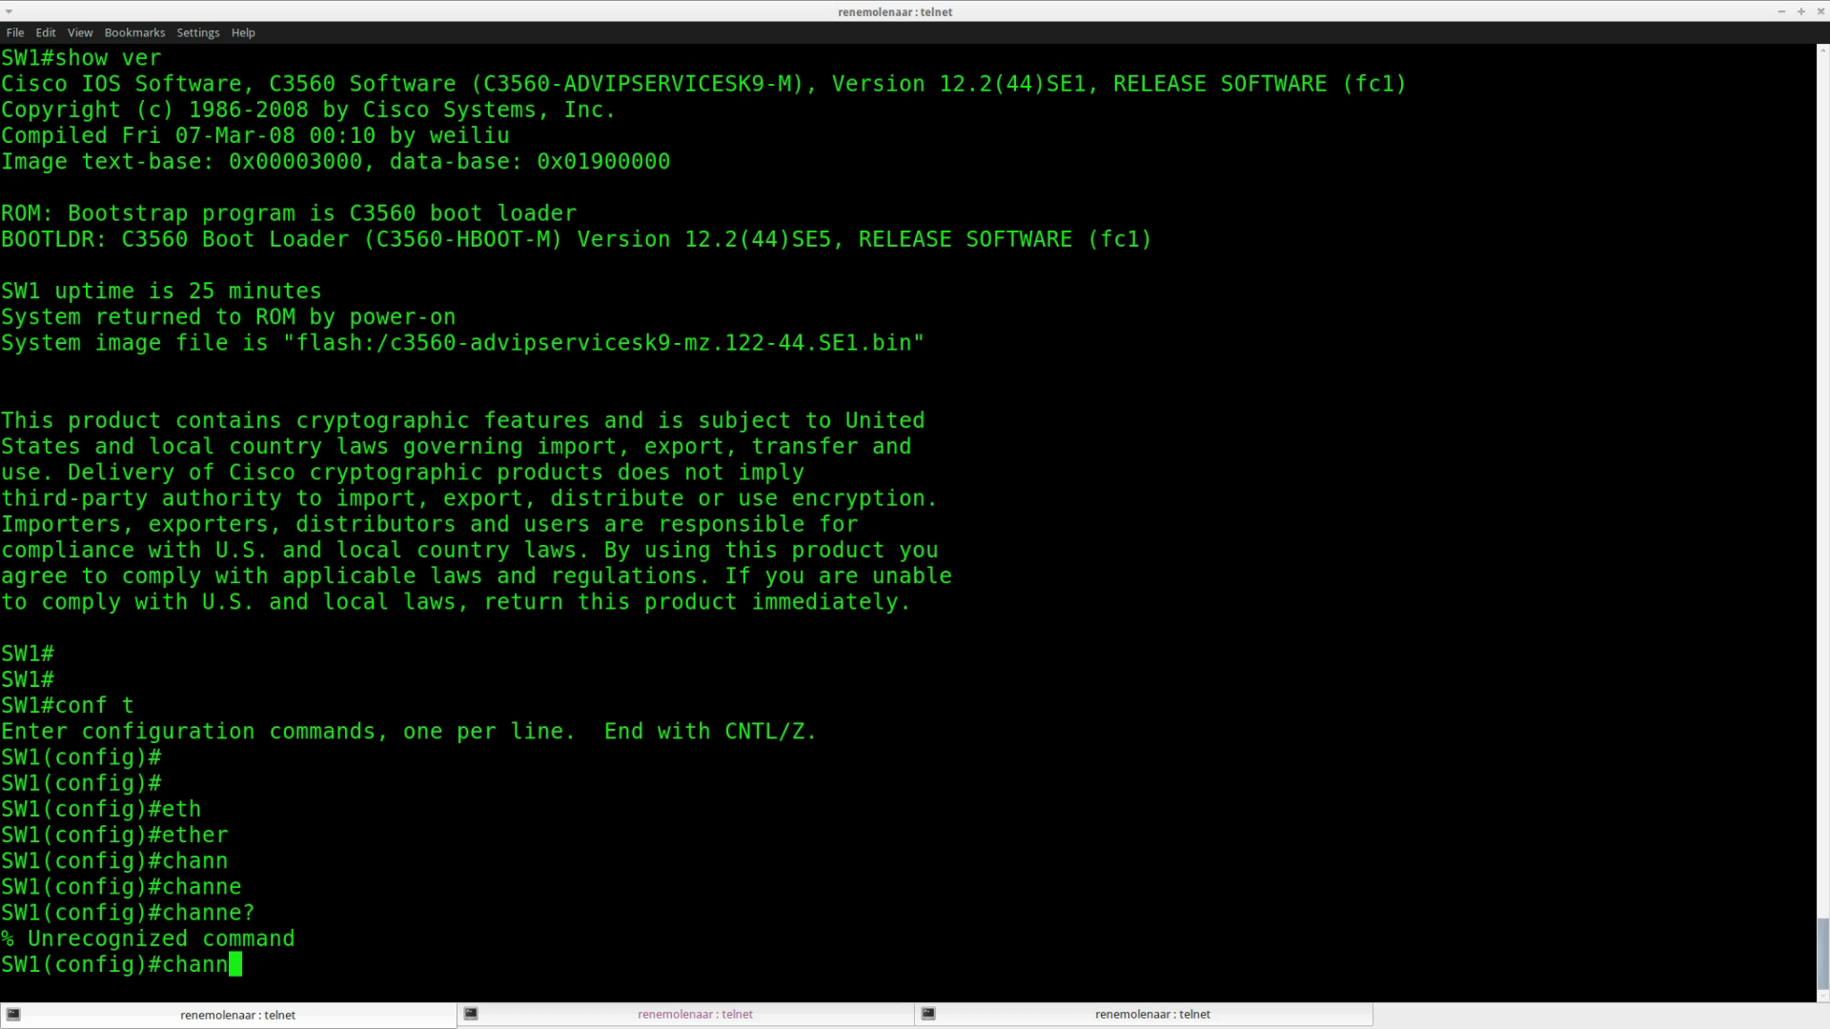
key("BackSpace")
key("BackSpace")
key("BackSpace")
key("BackSpace")
key("BackSpace")
Step: Try the gr and ch fragments with Tab and ?, still without a match
type("gr")
key("Tab")
type("?")
key("BackSpace")
key("BackSpace")
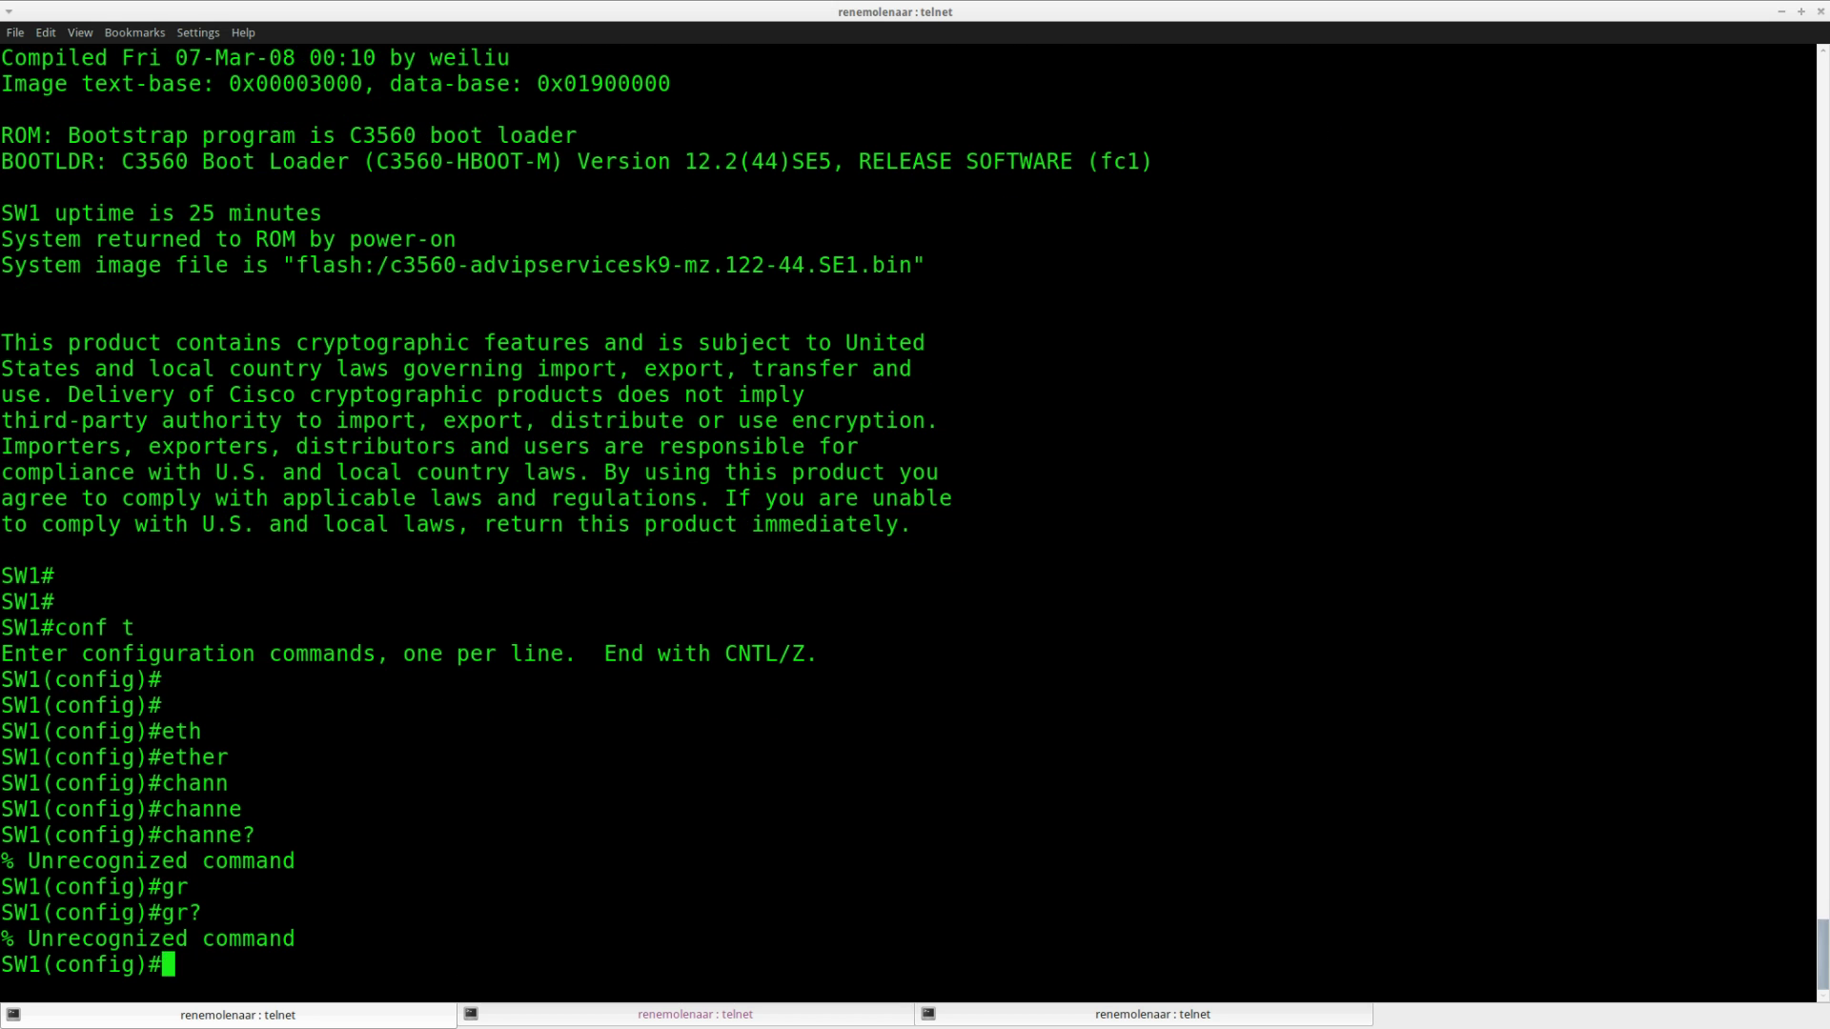
type("ch")
key("Tab")
type("?")
key("BackSpace")
key("BackSpace")
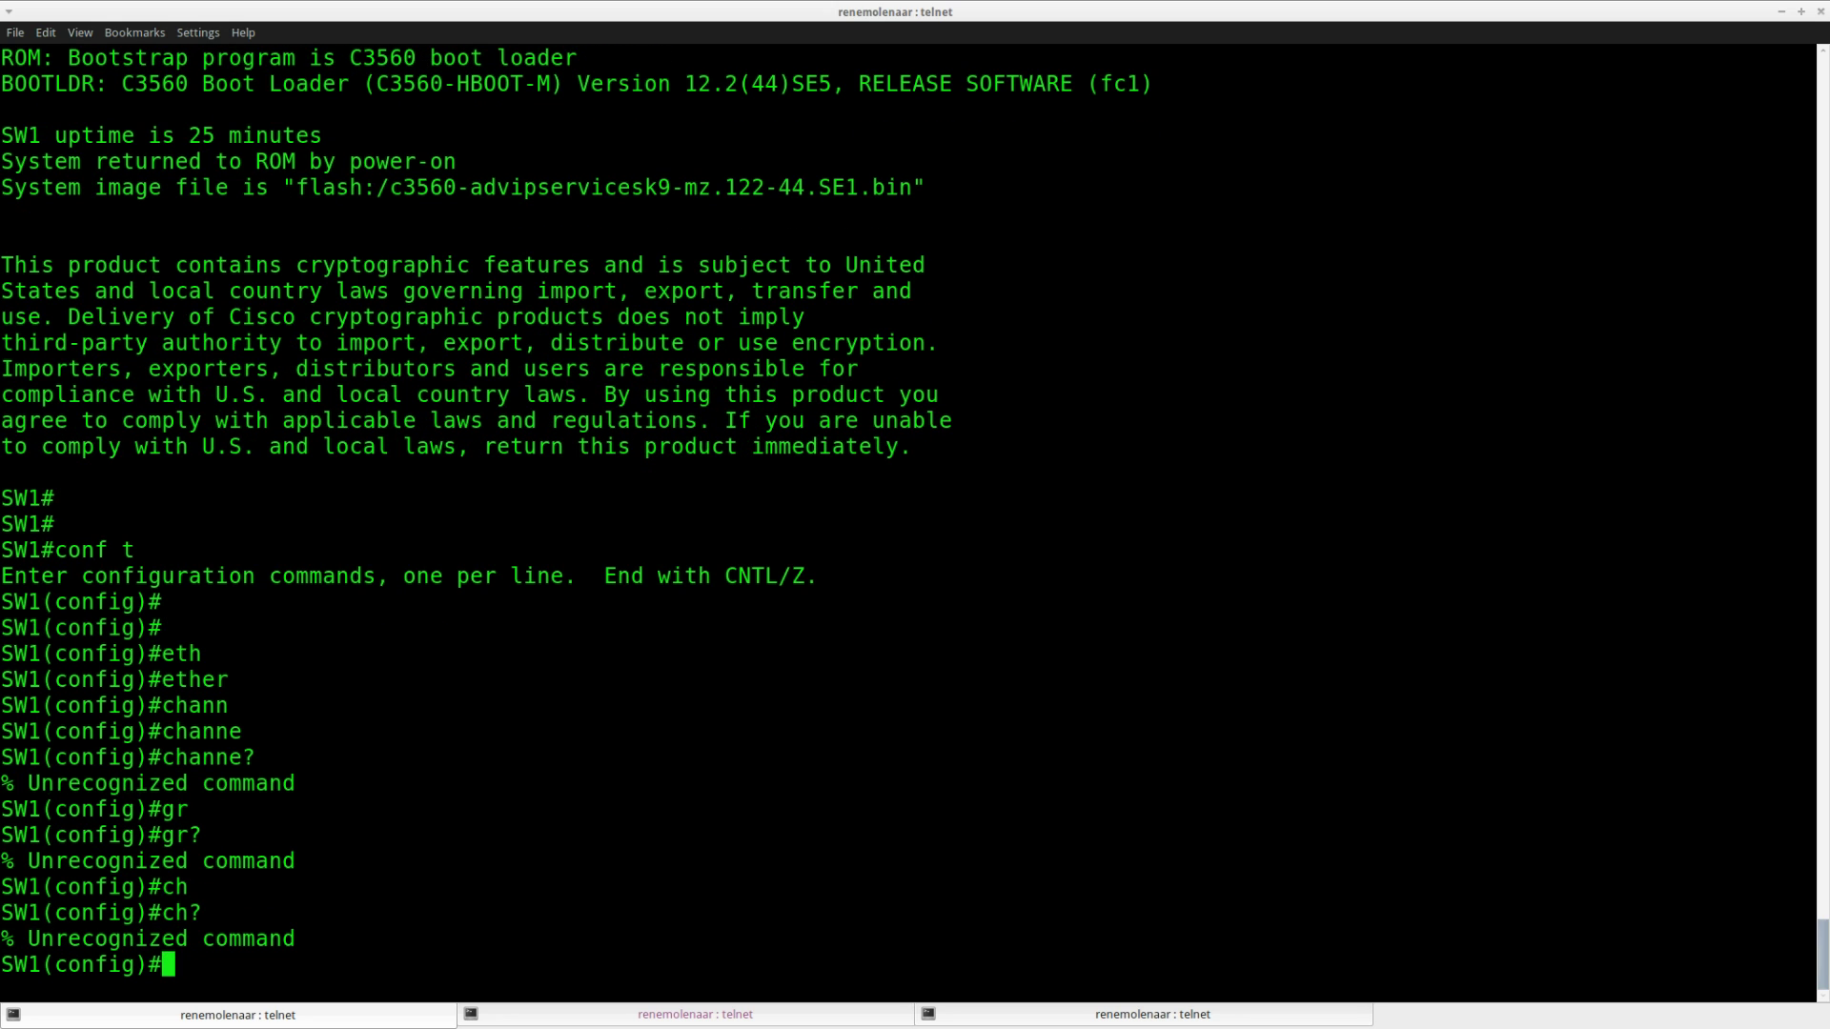
Step: Leave and re-enter configuration mode, then retry the chann?, gr? and eth fragments
type("show")
key("ctrl+z")
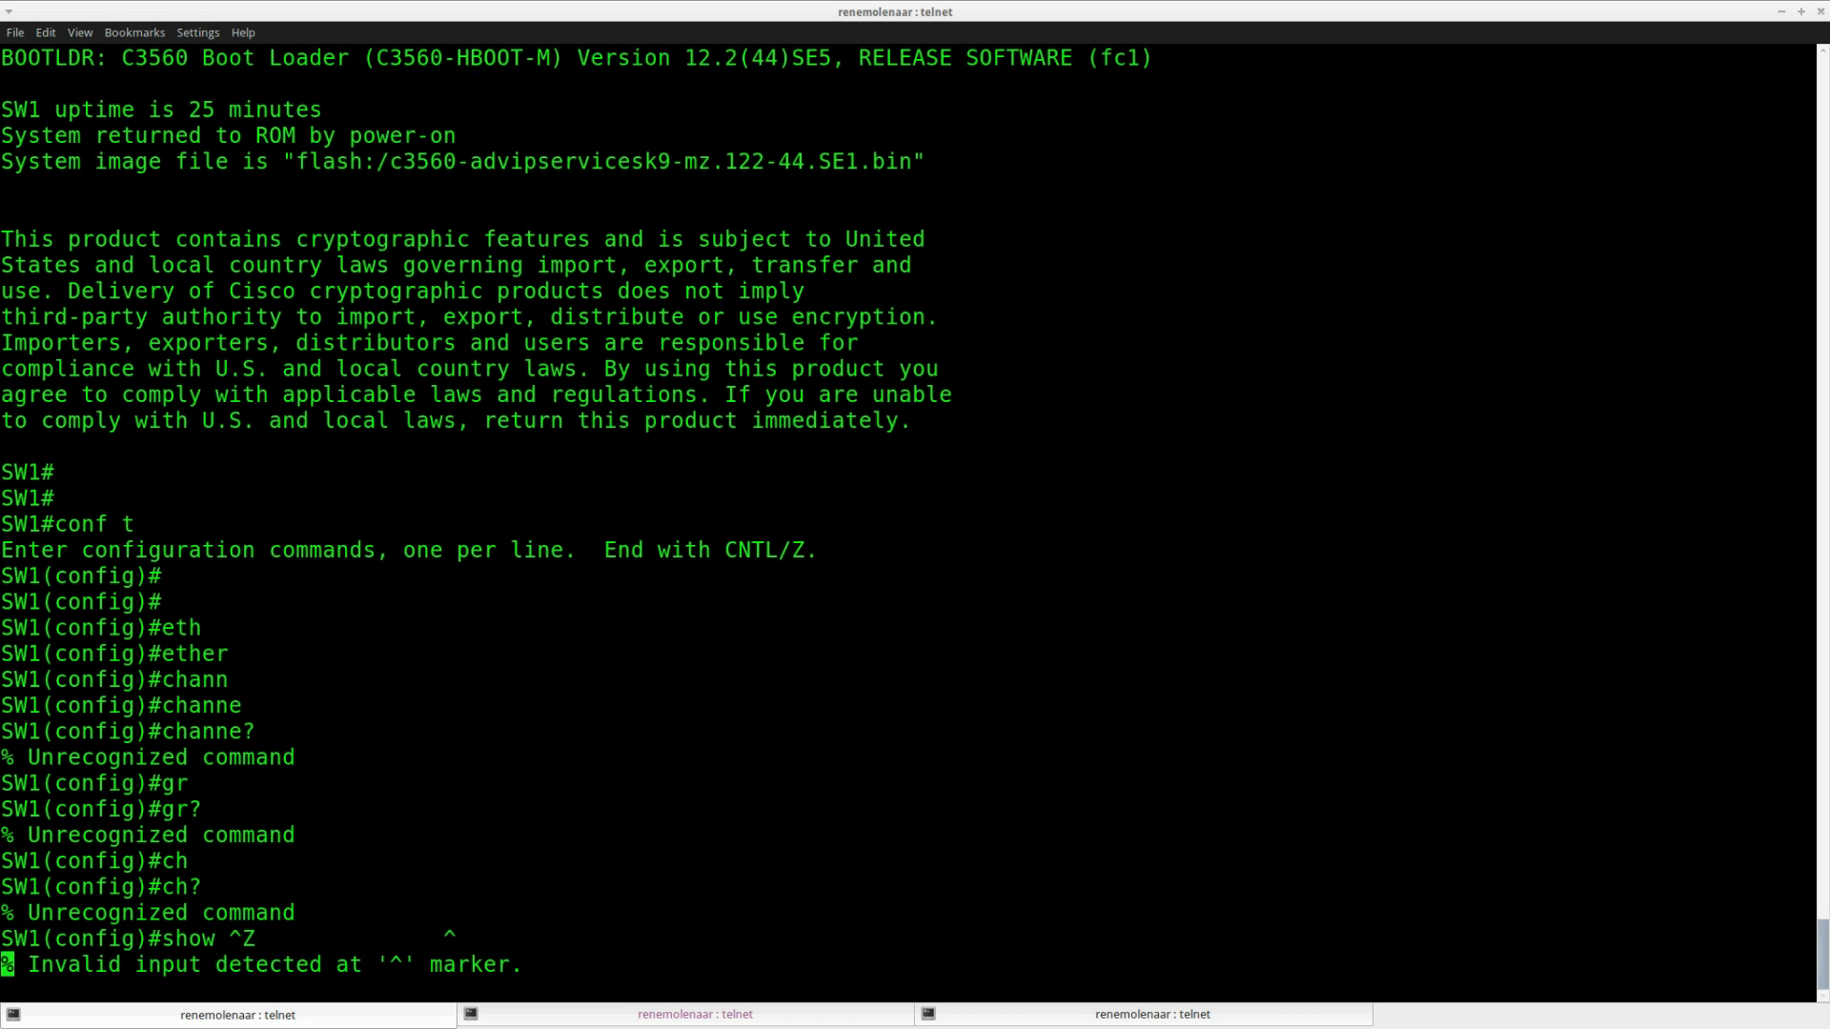
type("conf t")
key("Return")
type("chann")
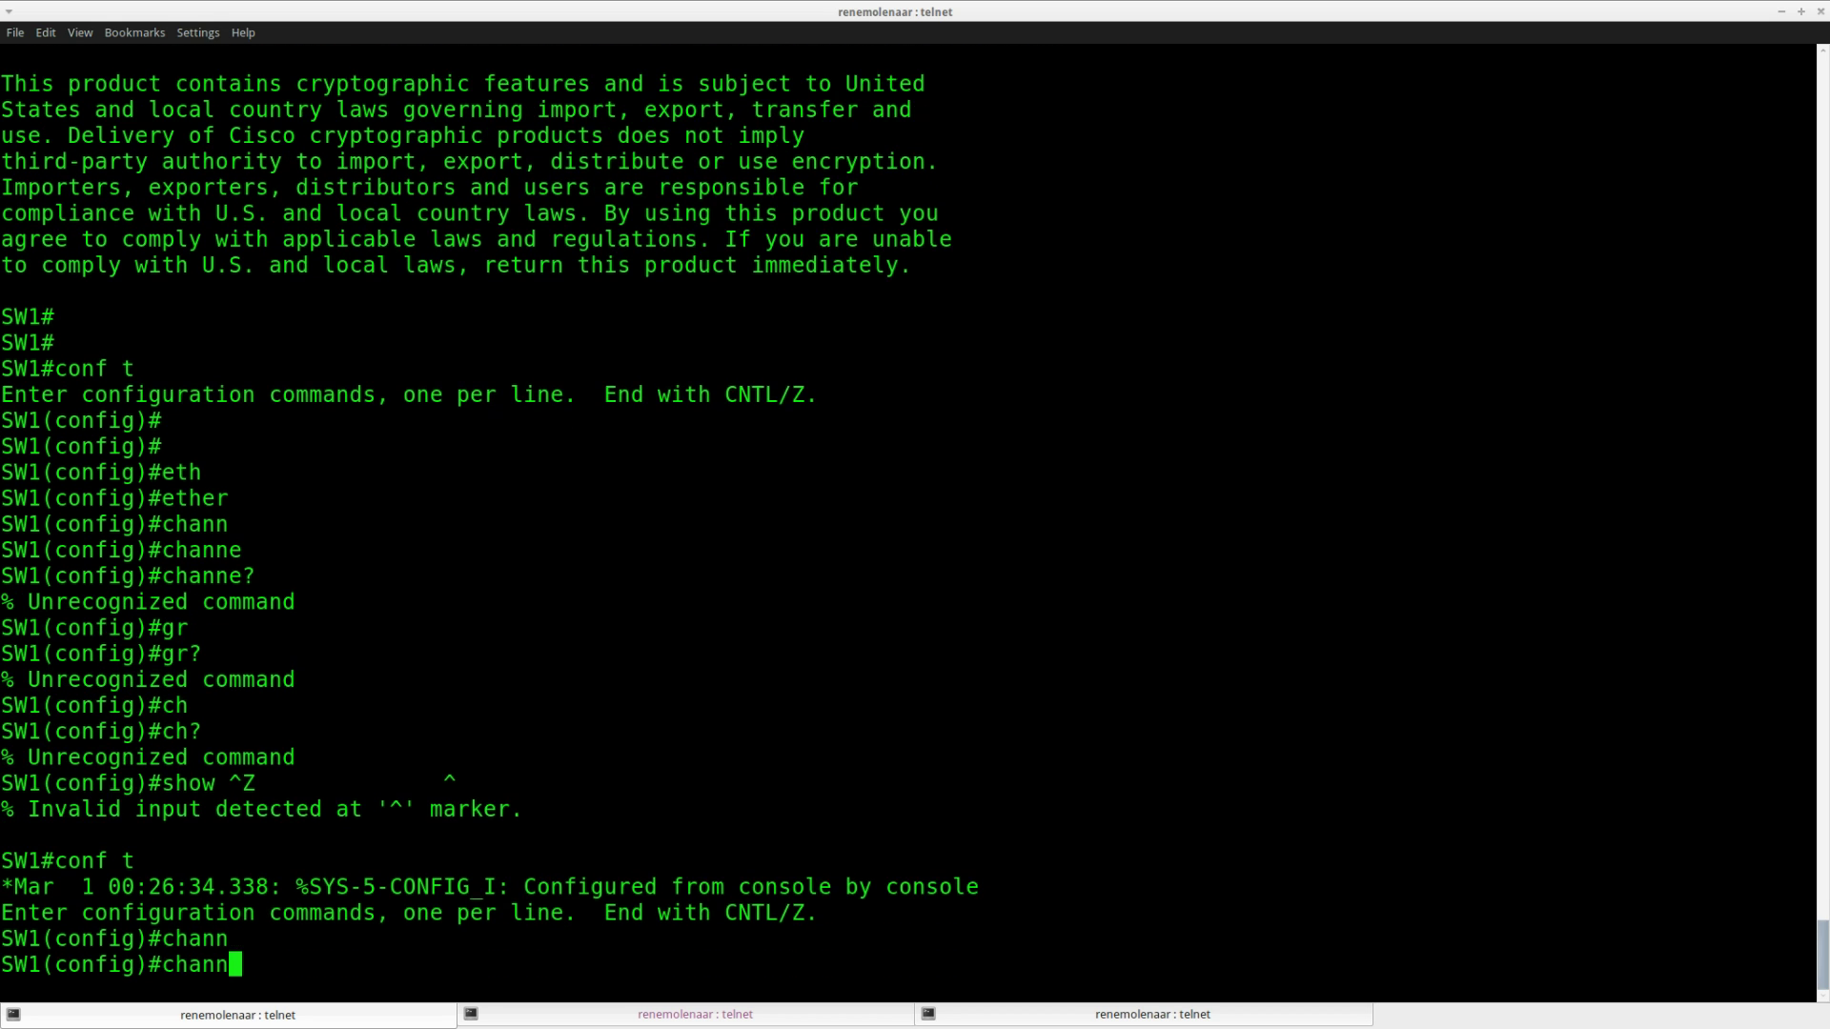
type("?")
key("BackSpace")
key("BackSpace")
key("BackSpace")
key("BackSpace")
key("BackSpace")
type("gr?")
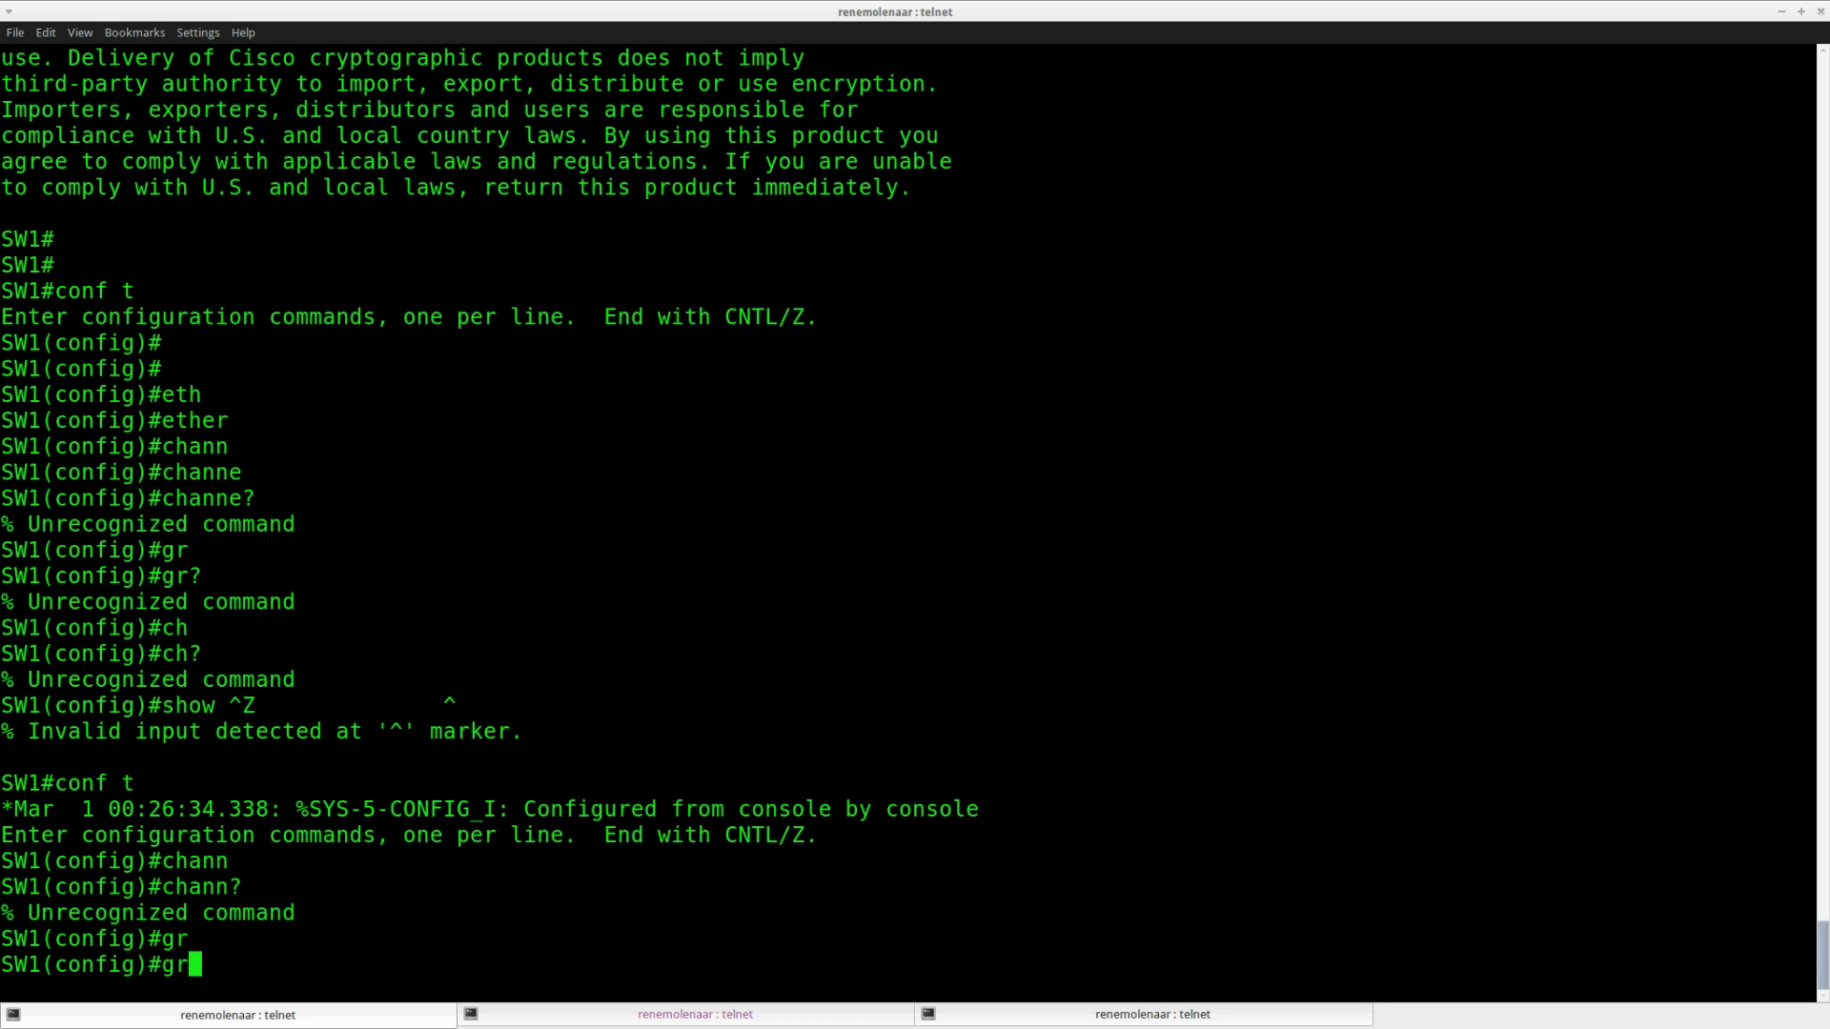
key("BackSpace")
key("BackSpace")
type("eth")
key("Tab")
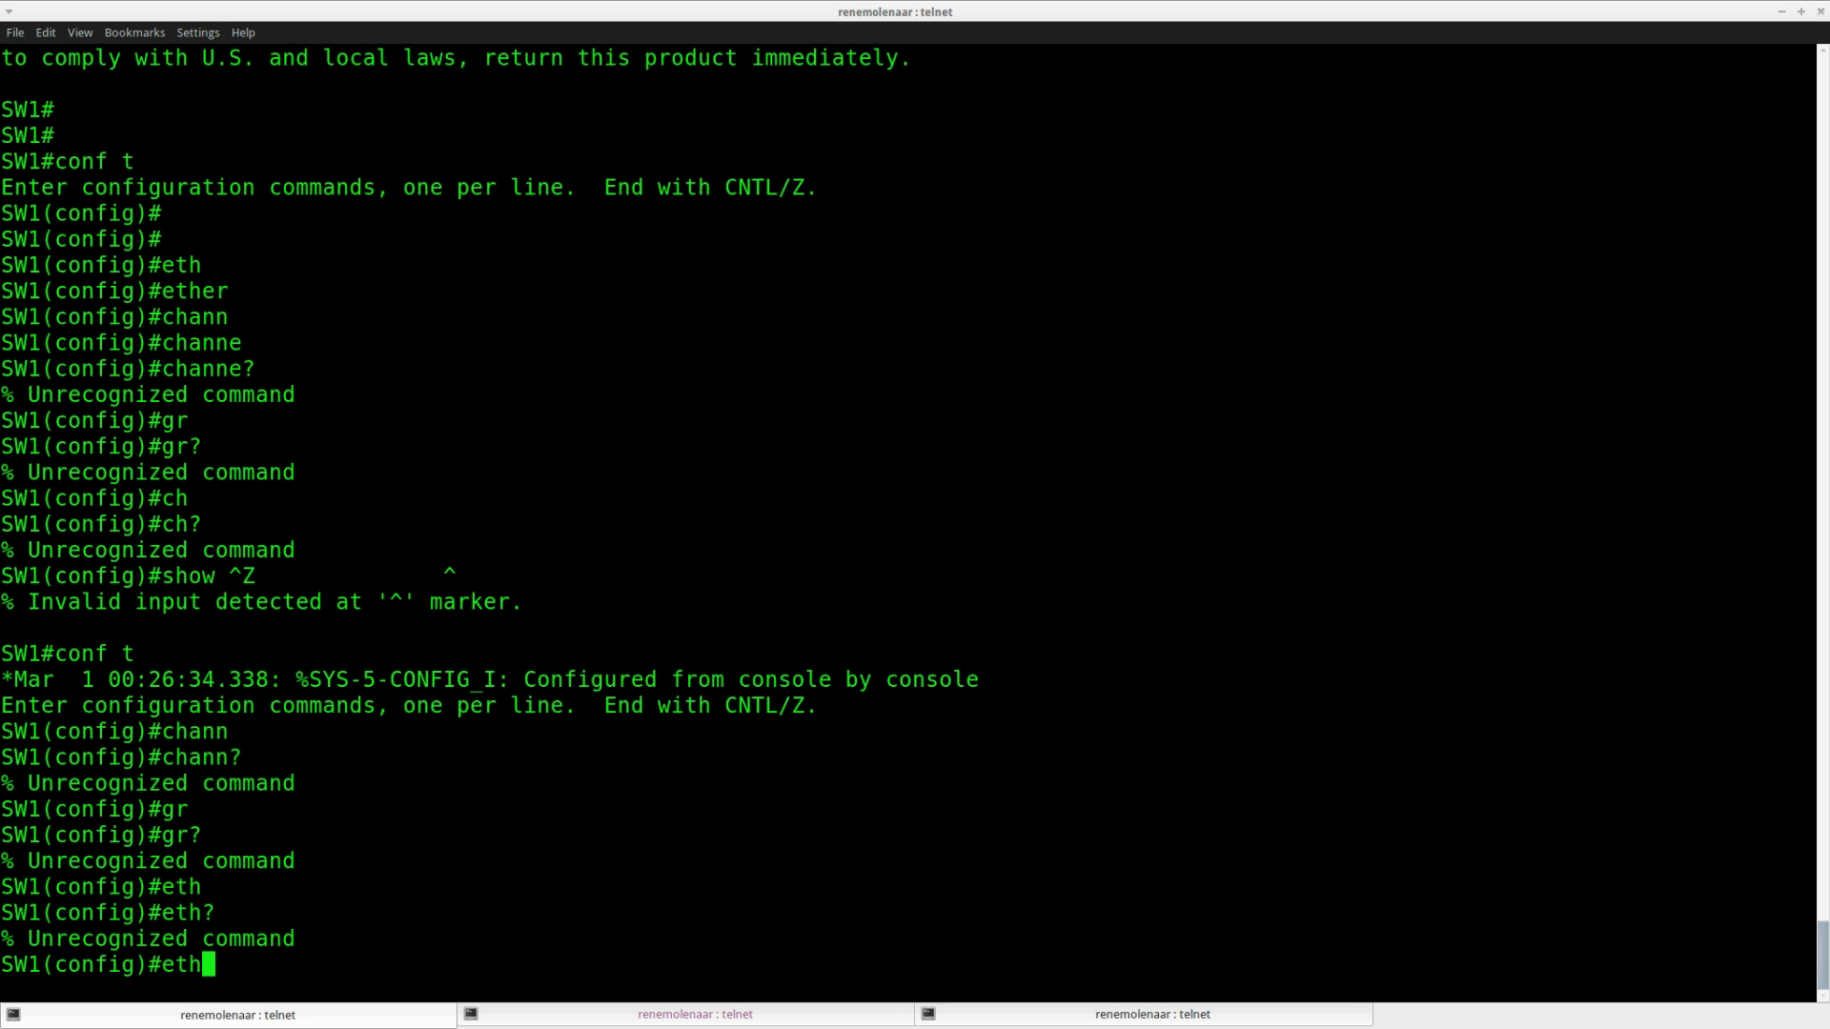
key("BackSpace")
key("BackSpace")
key("BackSpace")
key("Return")
key("Return")
key("Return")
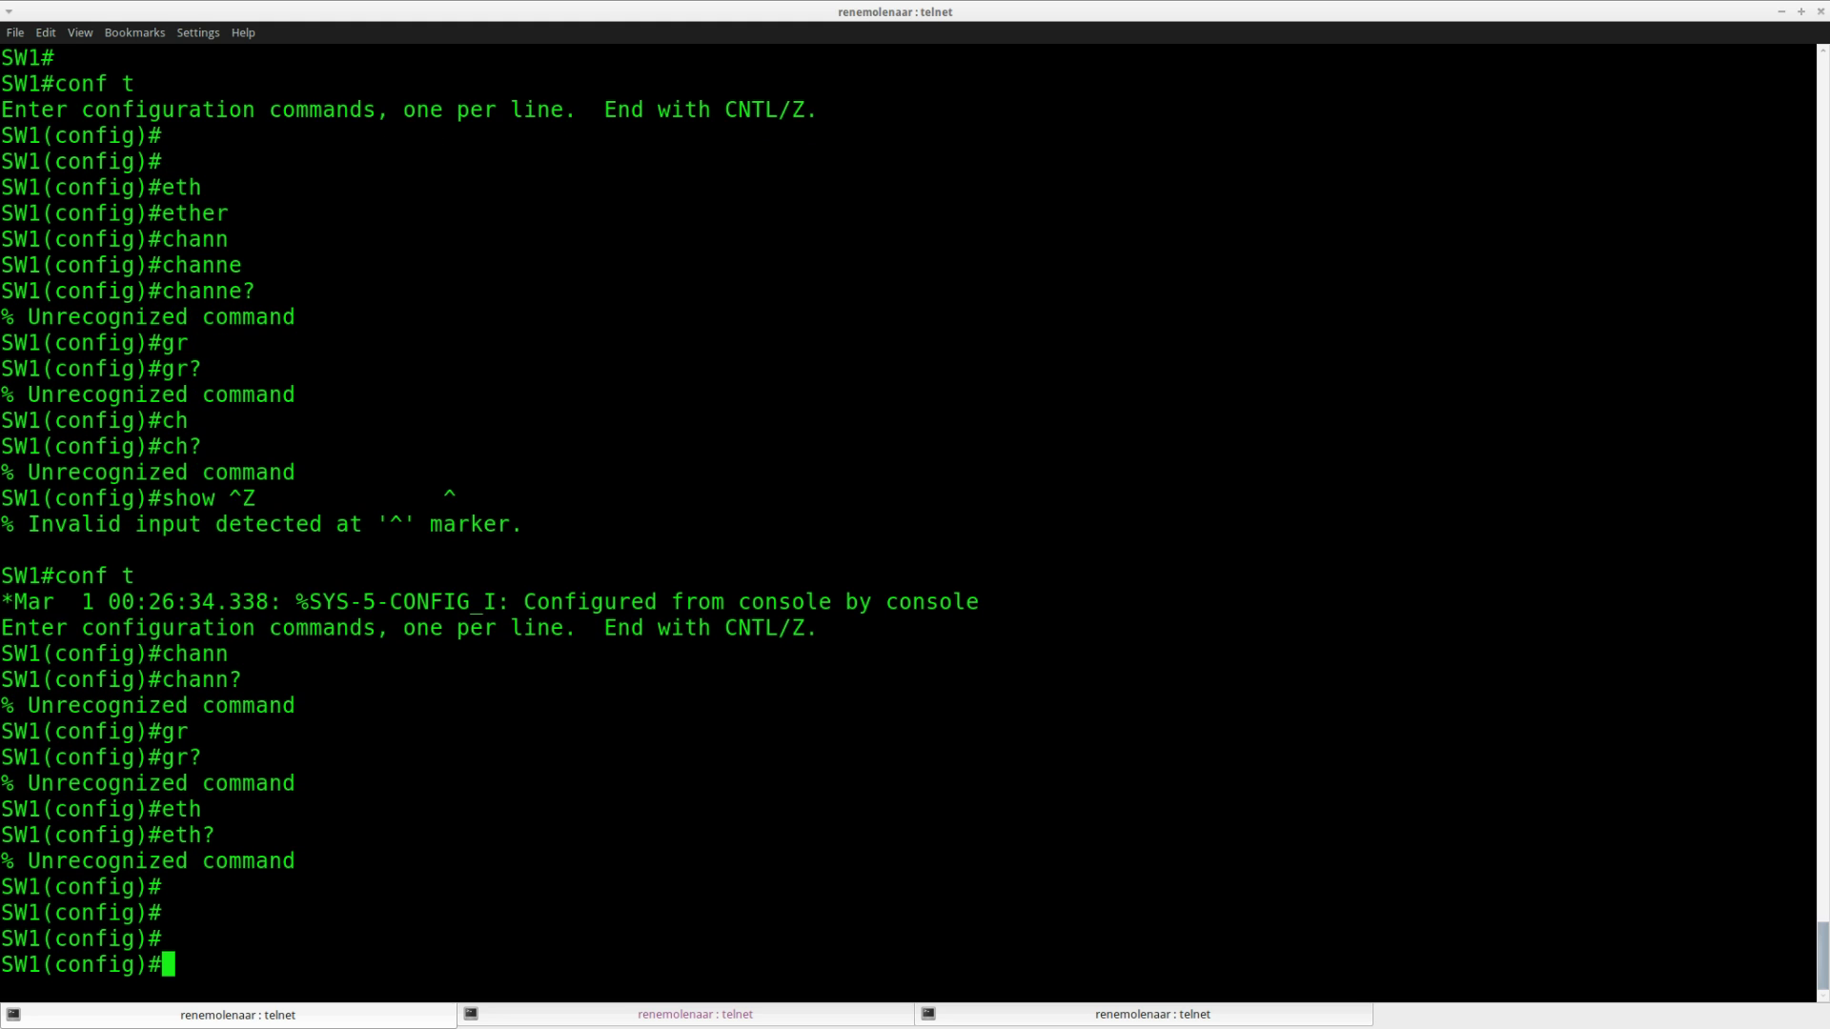
Step: List the options under the port-channel keyword in SW1's config mode
type("po?")
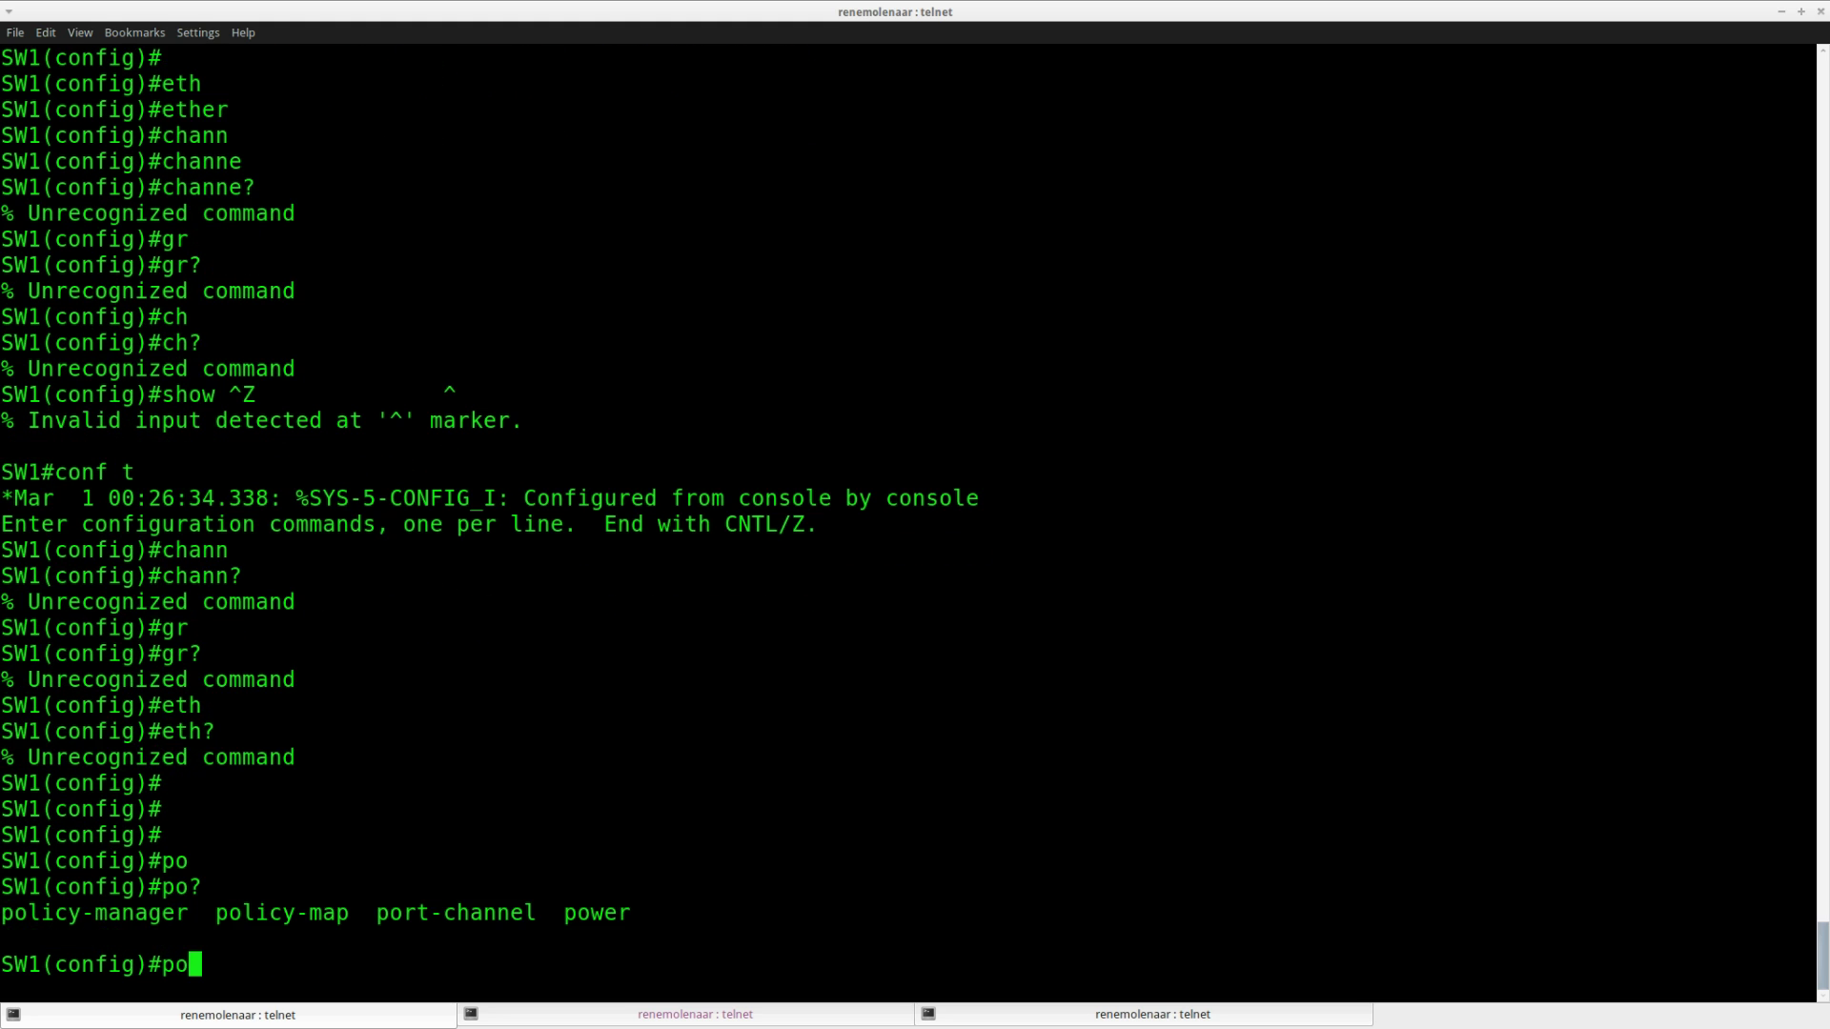
type("rt-")
key("Tab")
type("?")
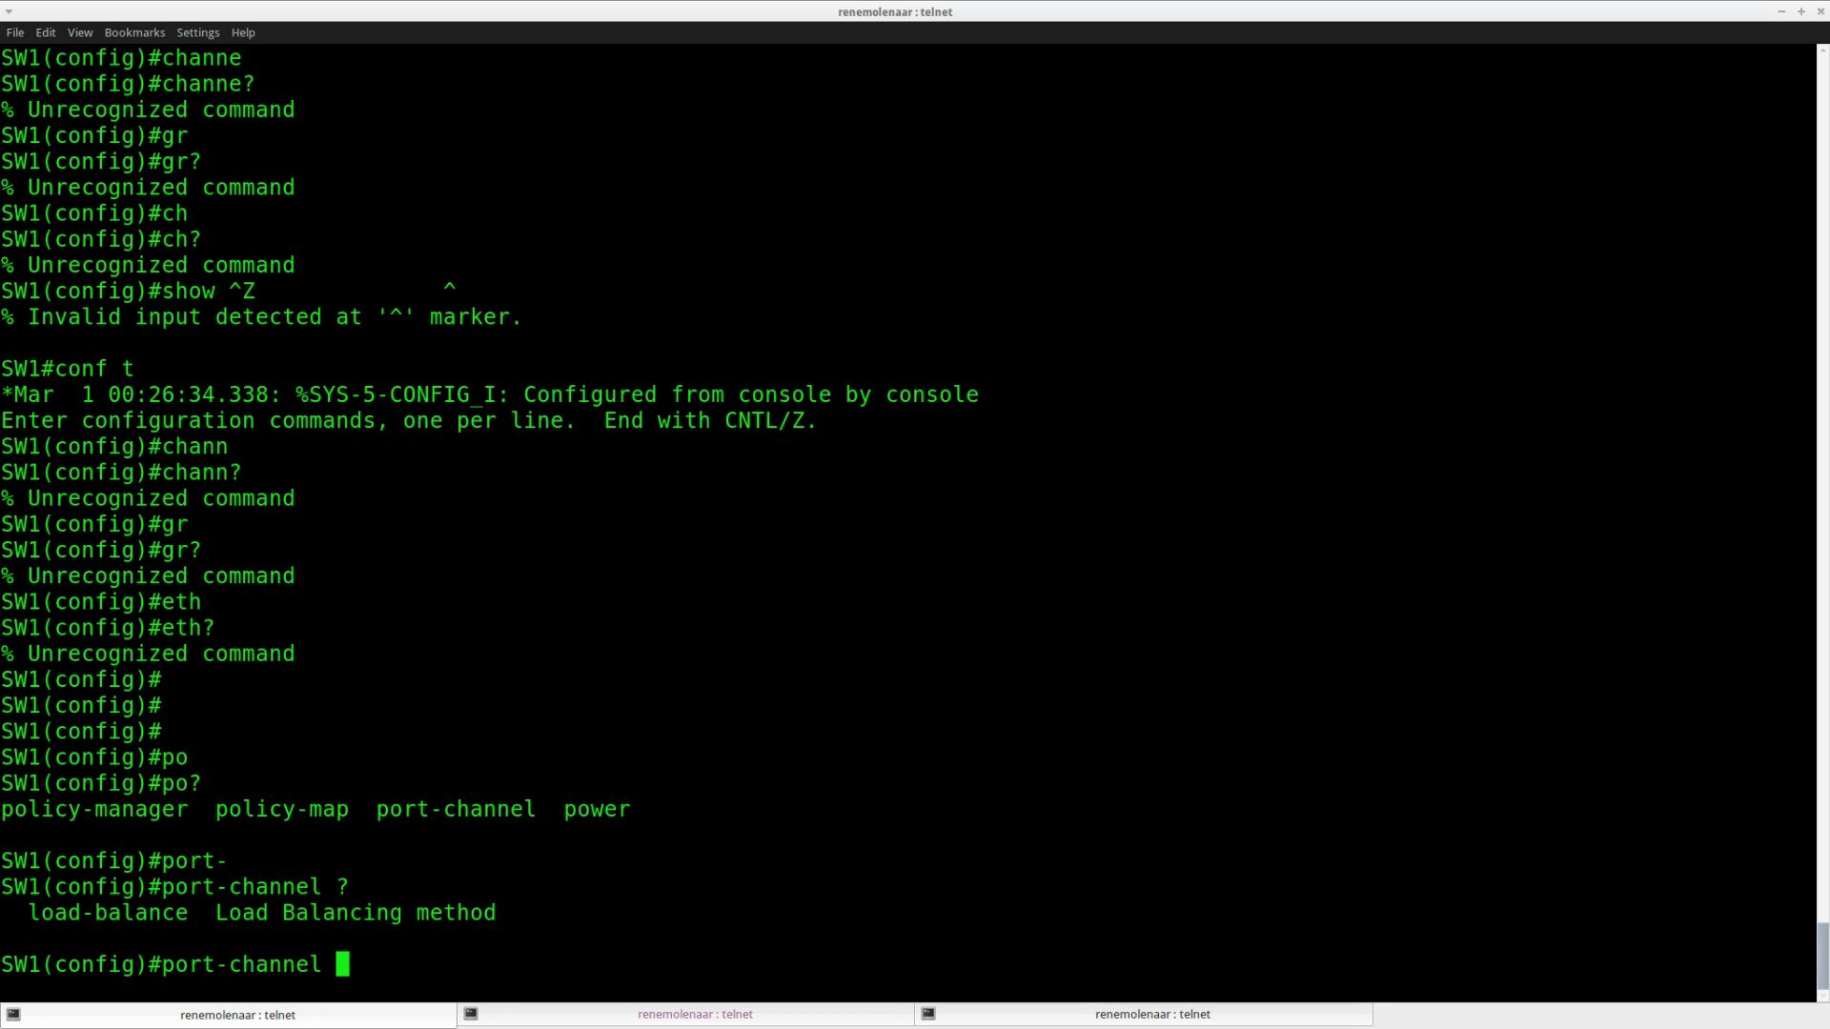
left_click_drag(164, 888, 324, 887)
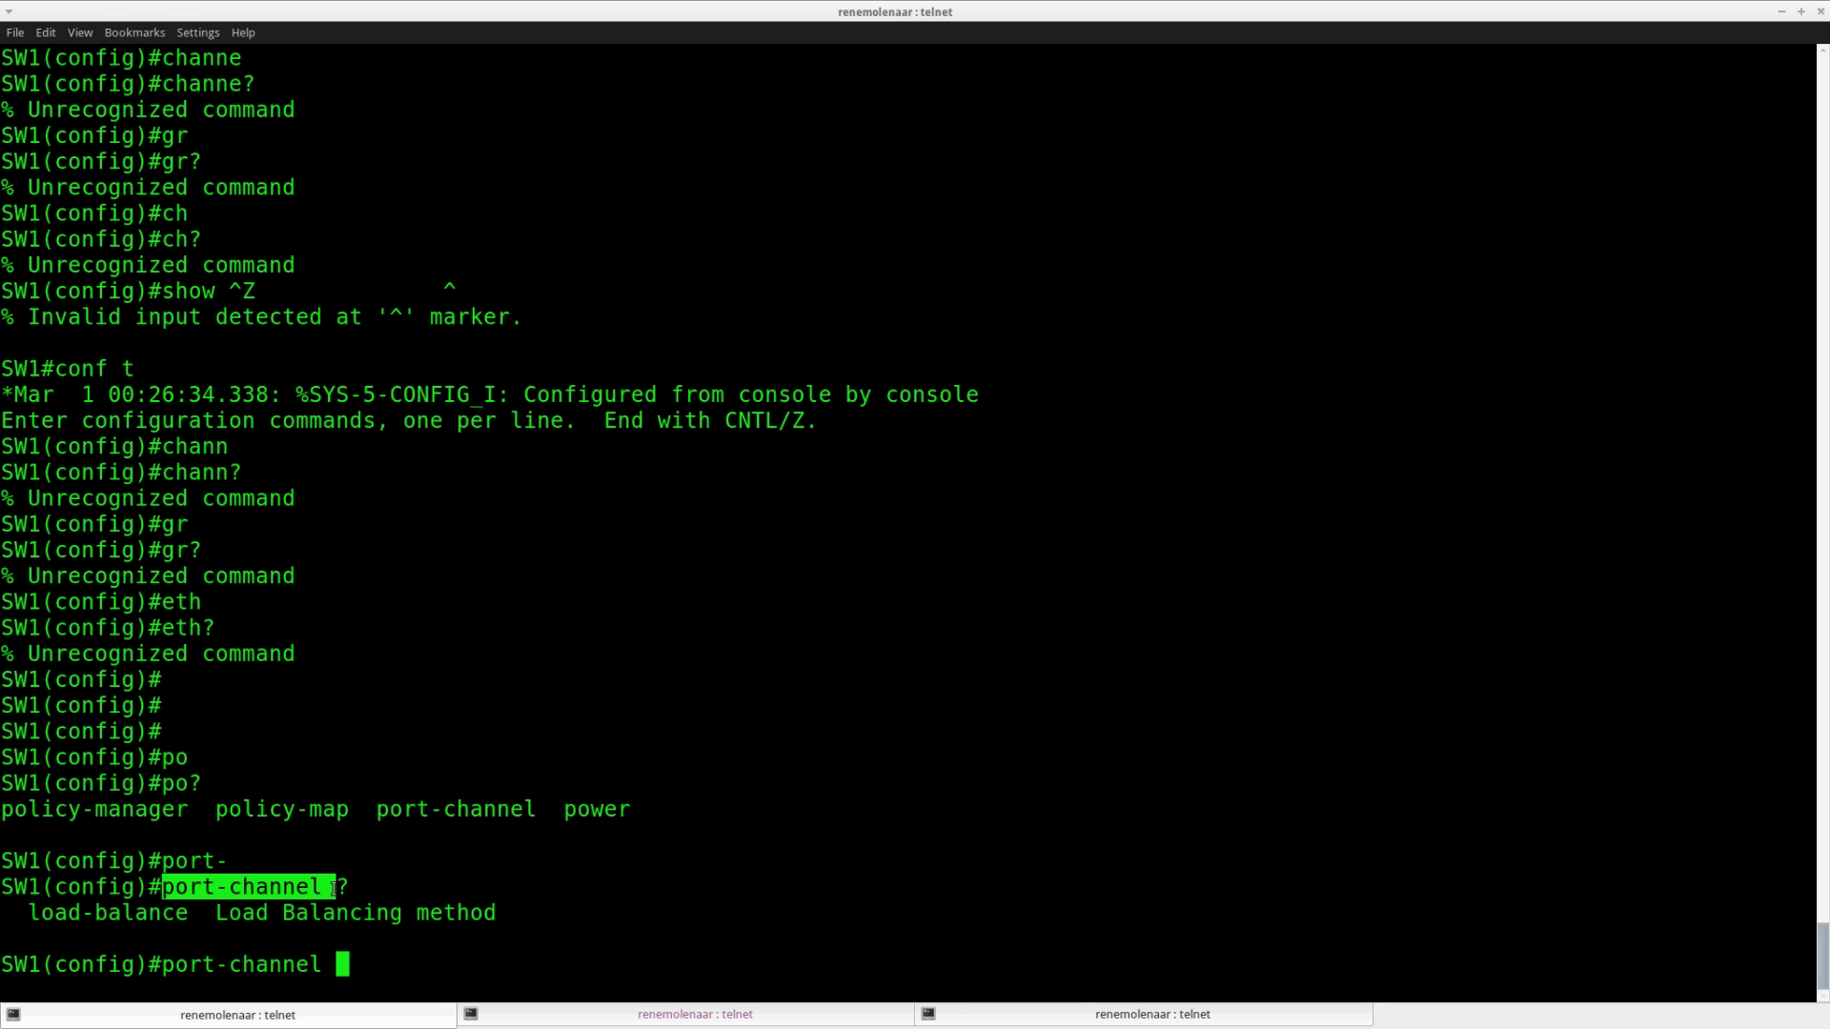
left_click(496, 913)
Step: List the load-balance methods and review dst-mac, src-mac, src-ip, dst-ip and src-dst-mac
type("load")
key("Tab")
type("?")
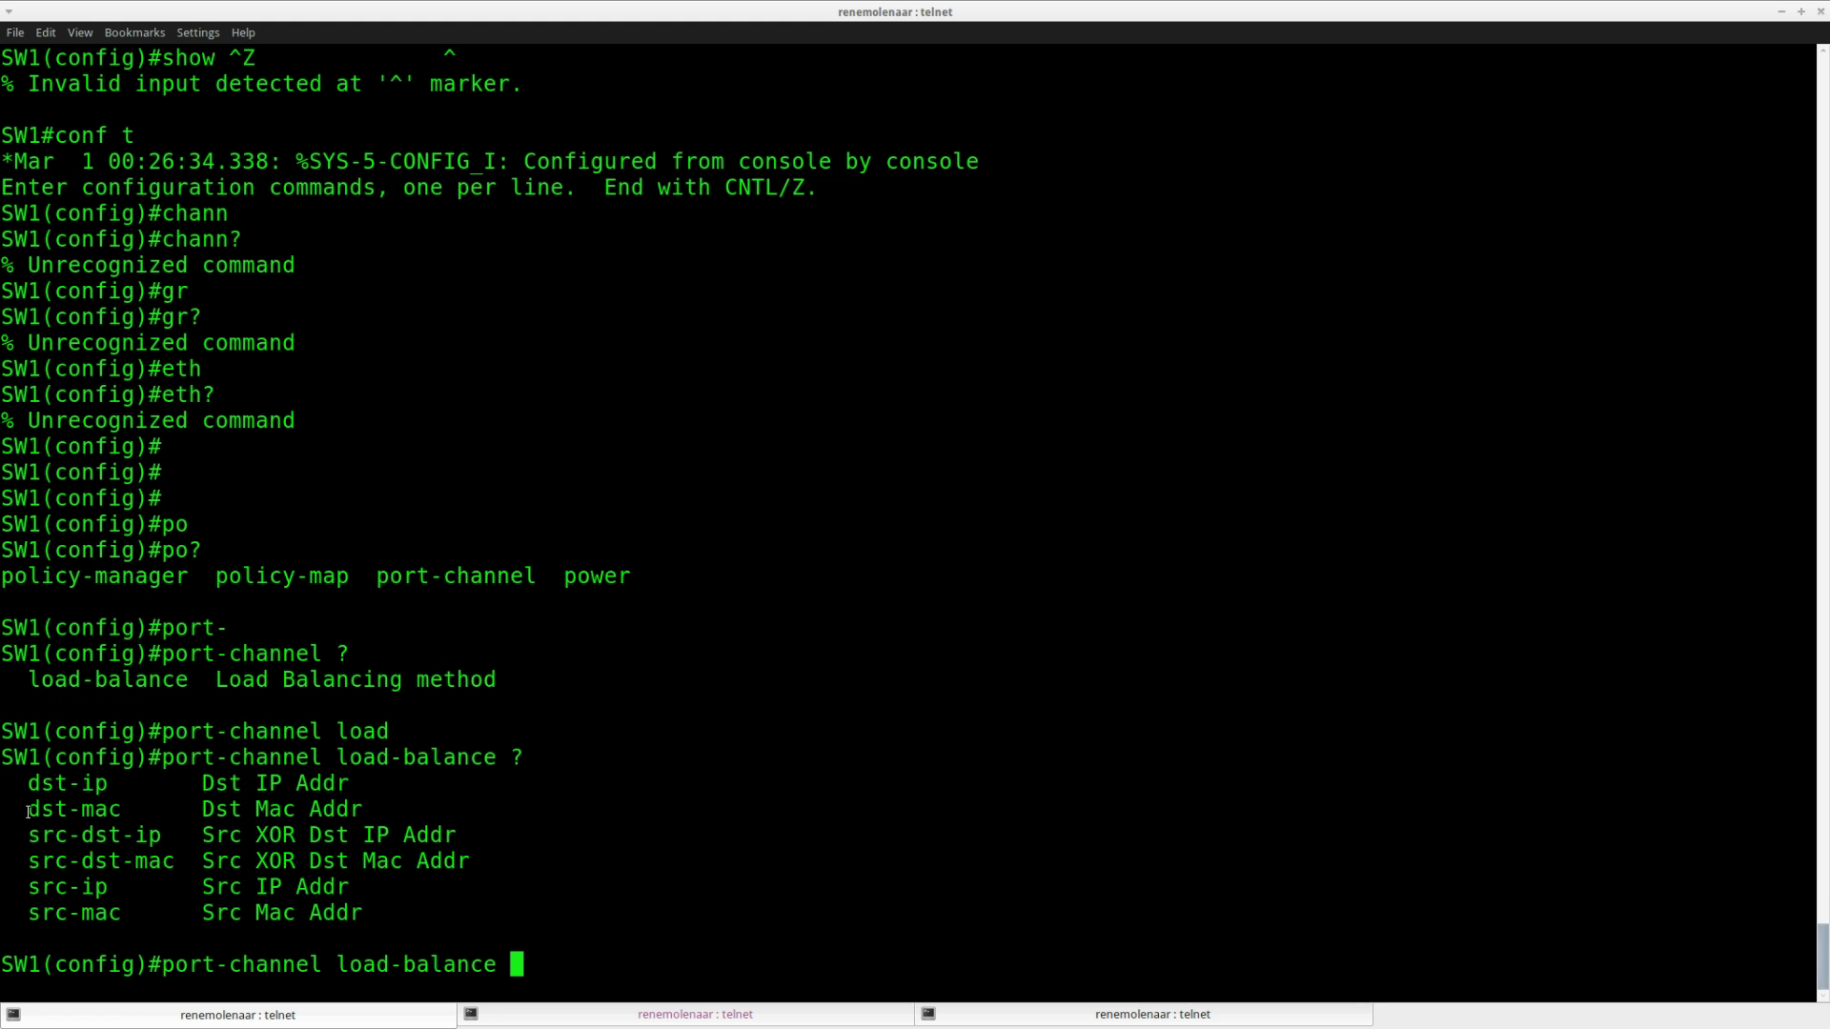
left_click_drag(28, 810, 362, 810)
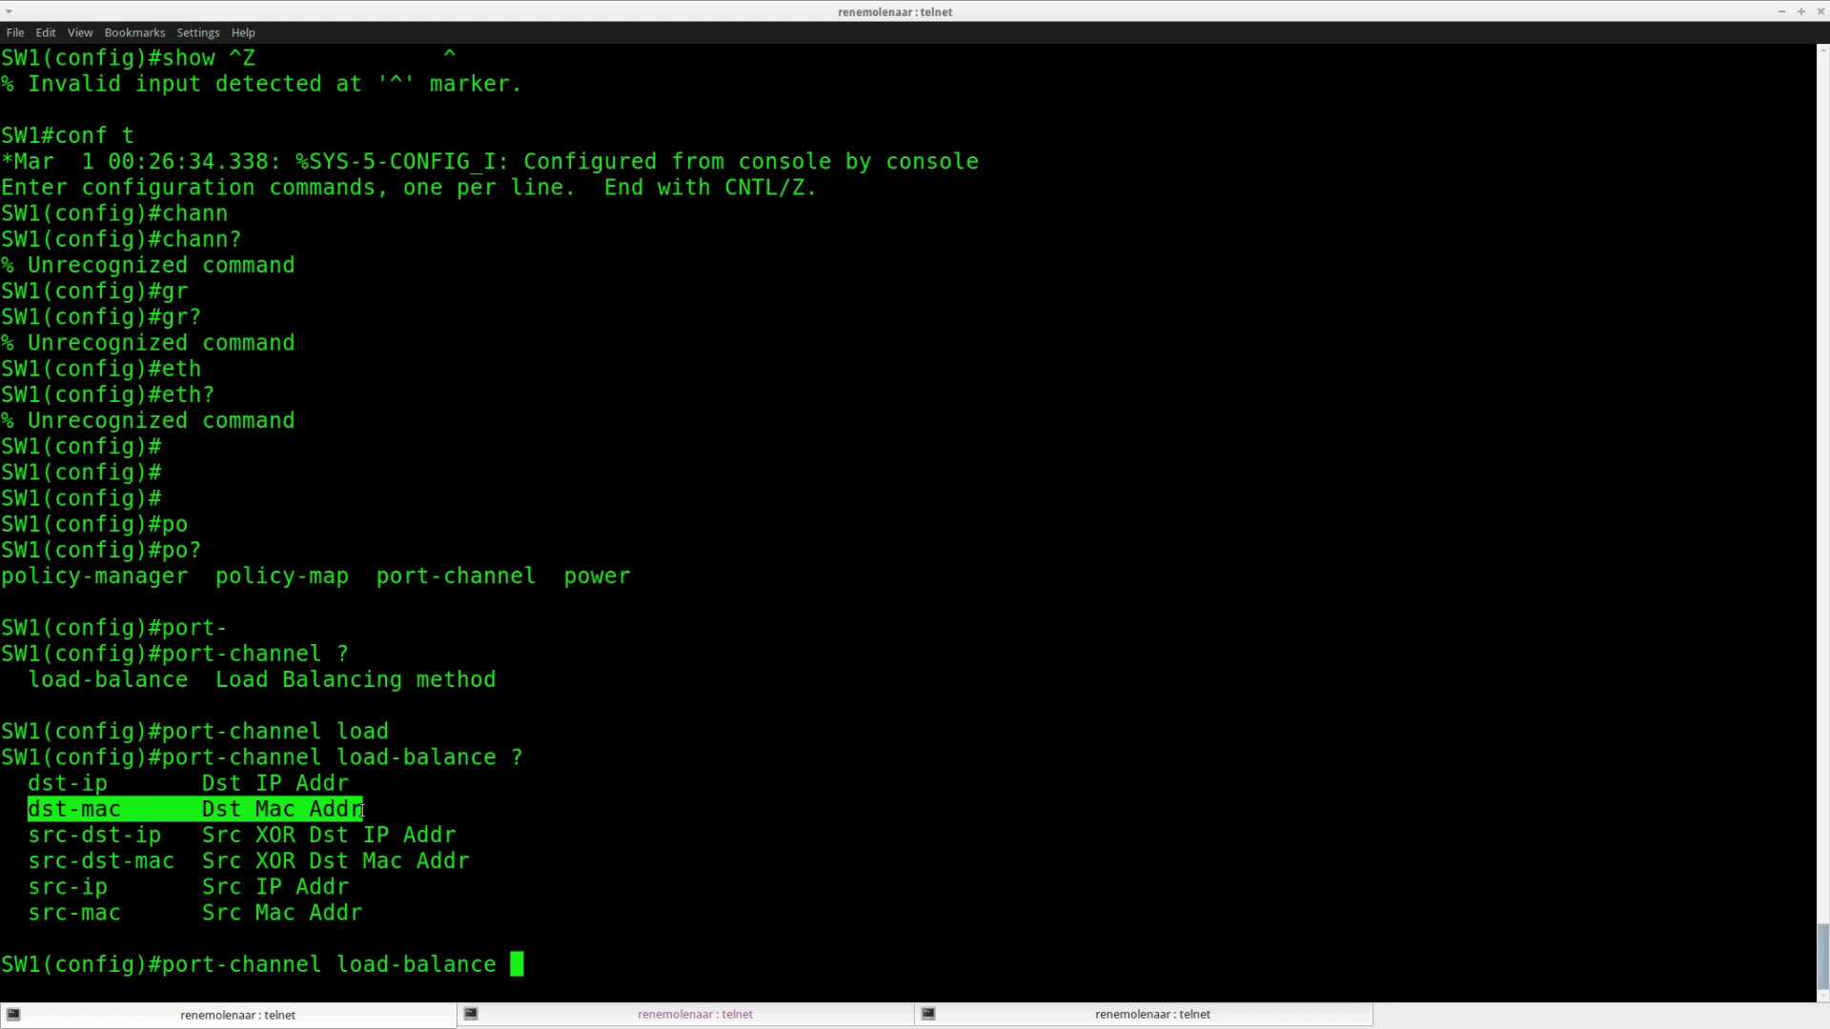
left_click(362, 810)
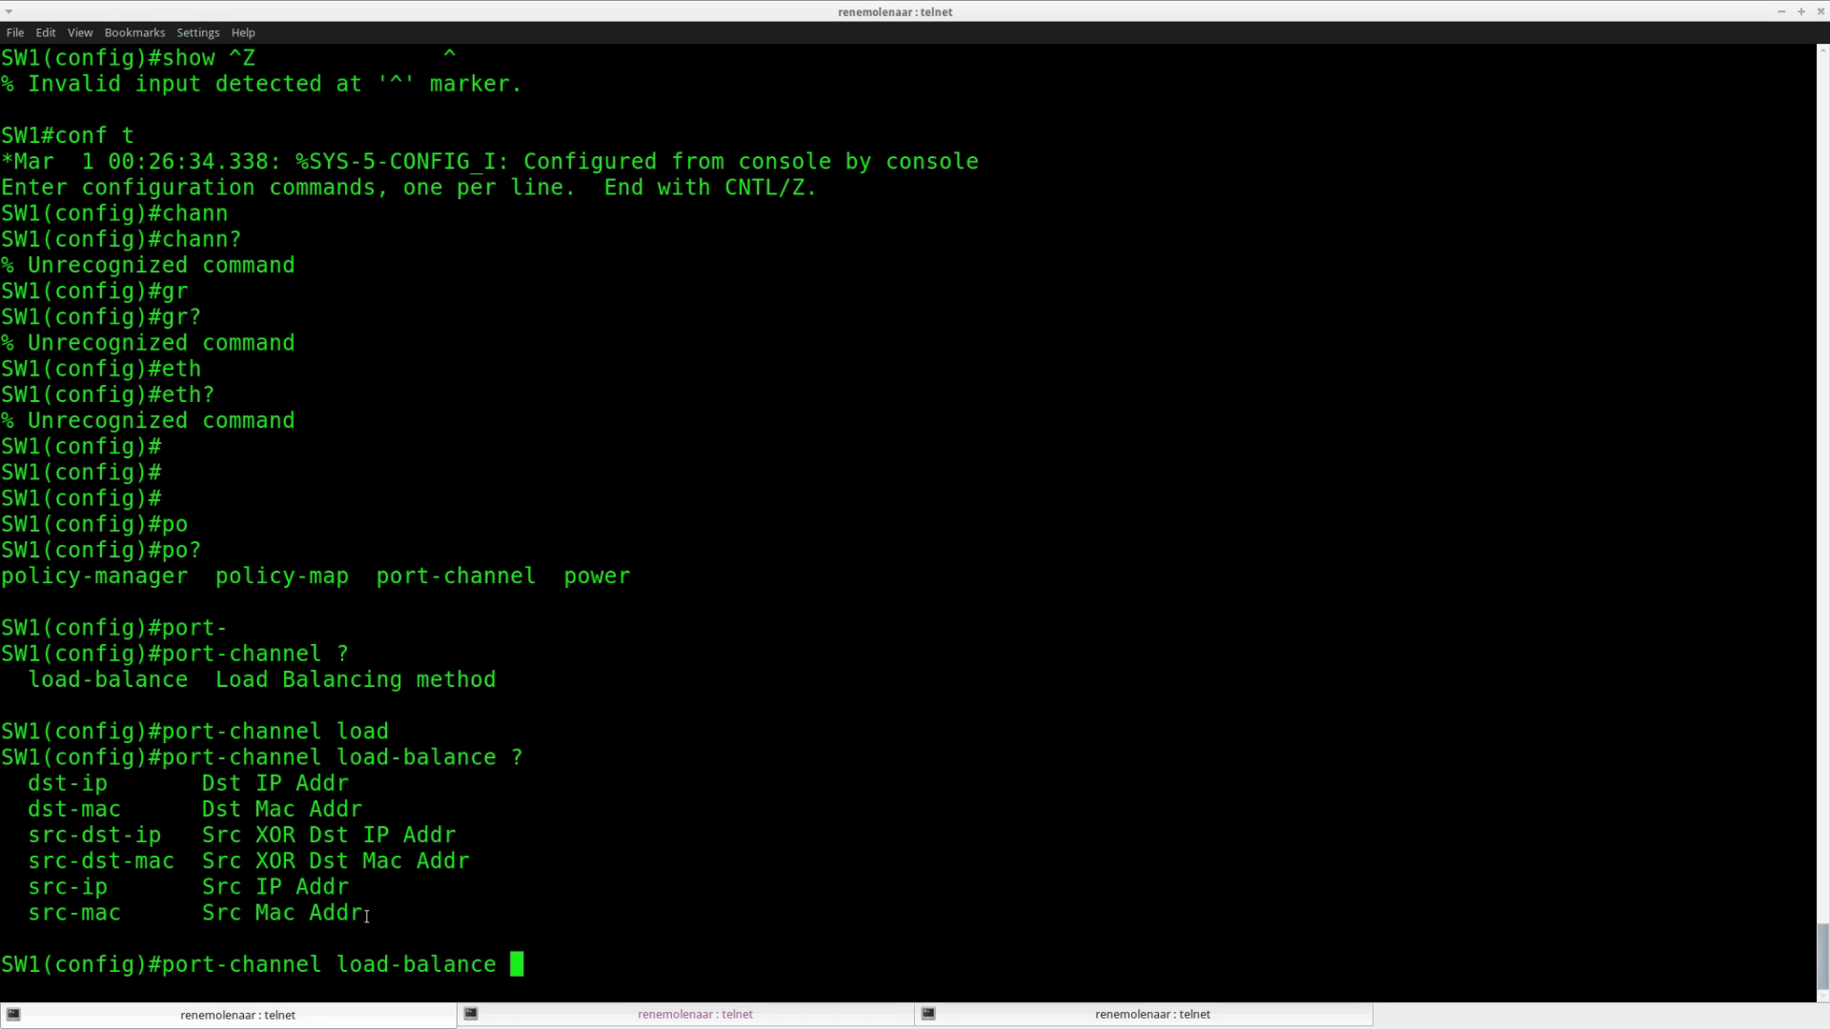
left_click_drag(364, 915, 31, 921)
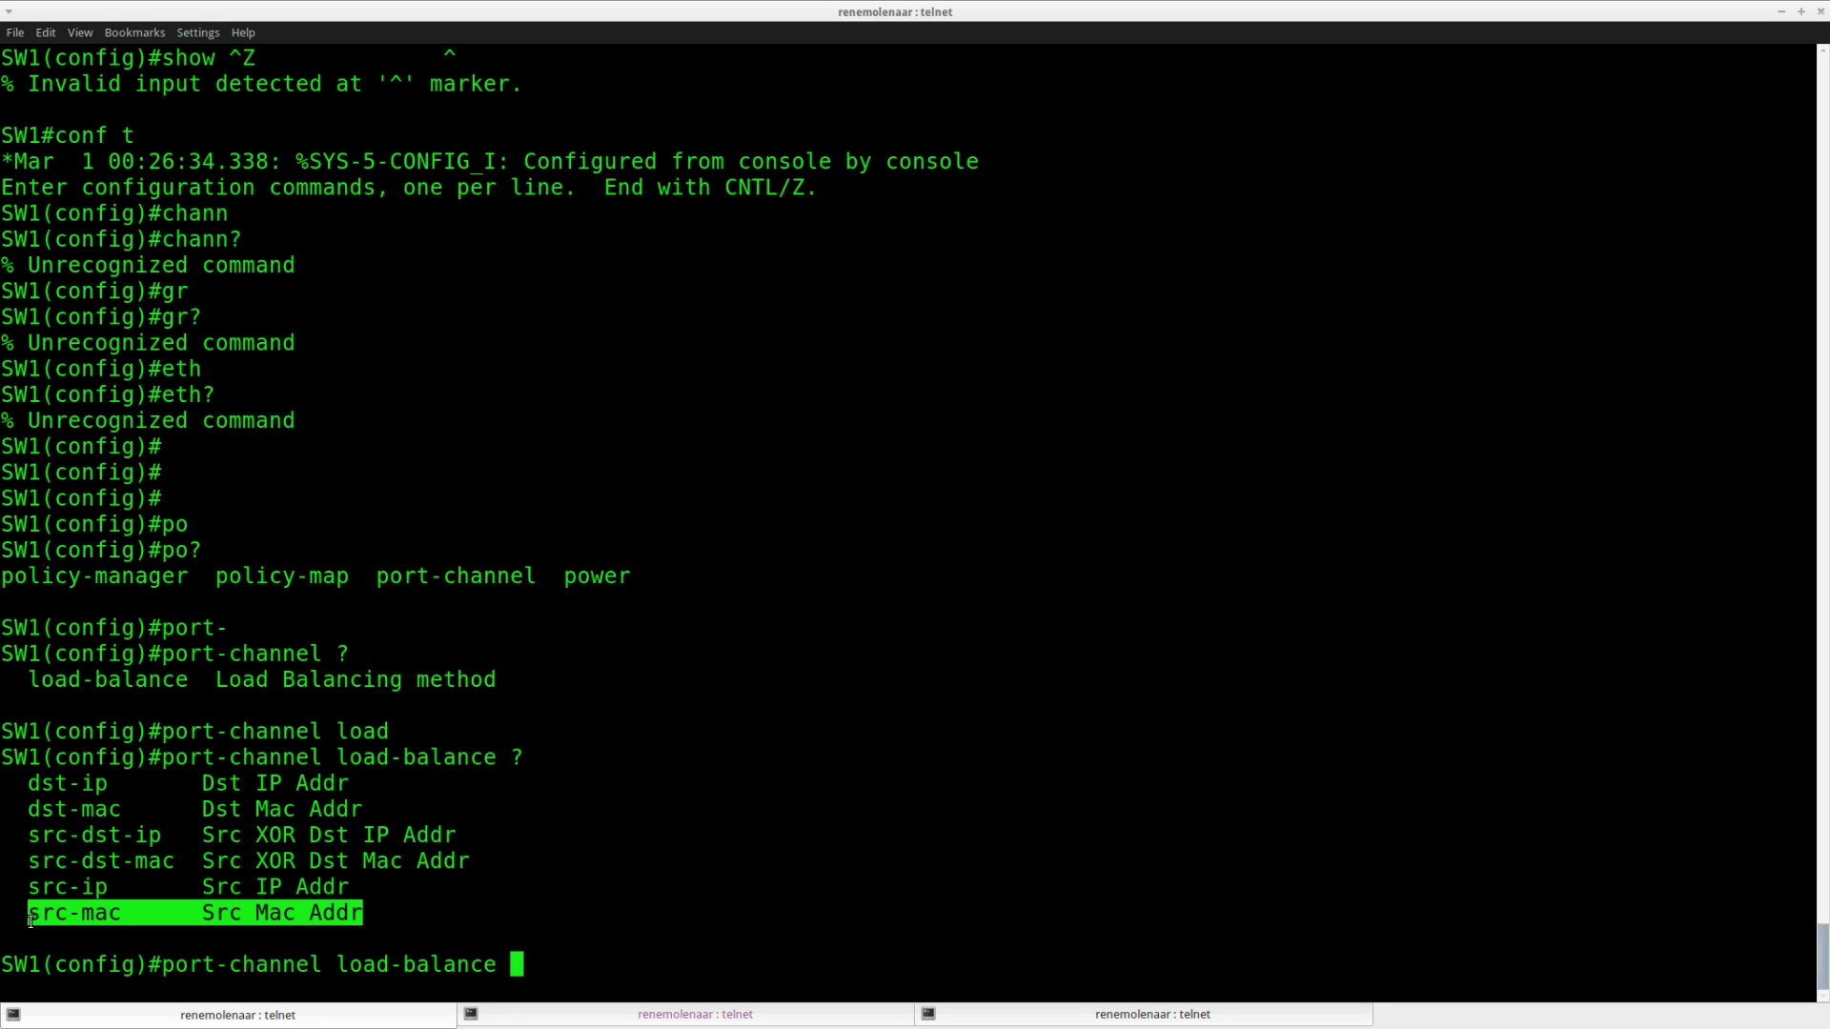
left_click_drag(349, 886, 27, 888)
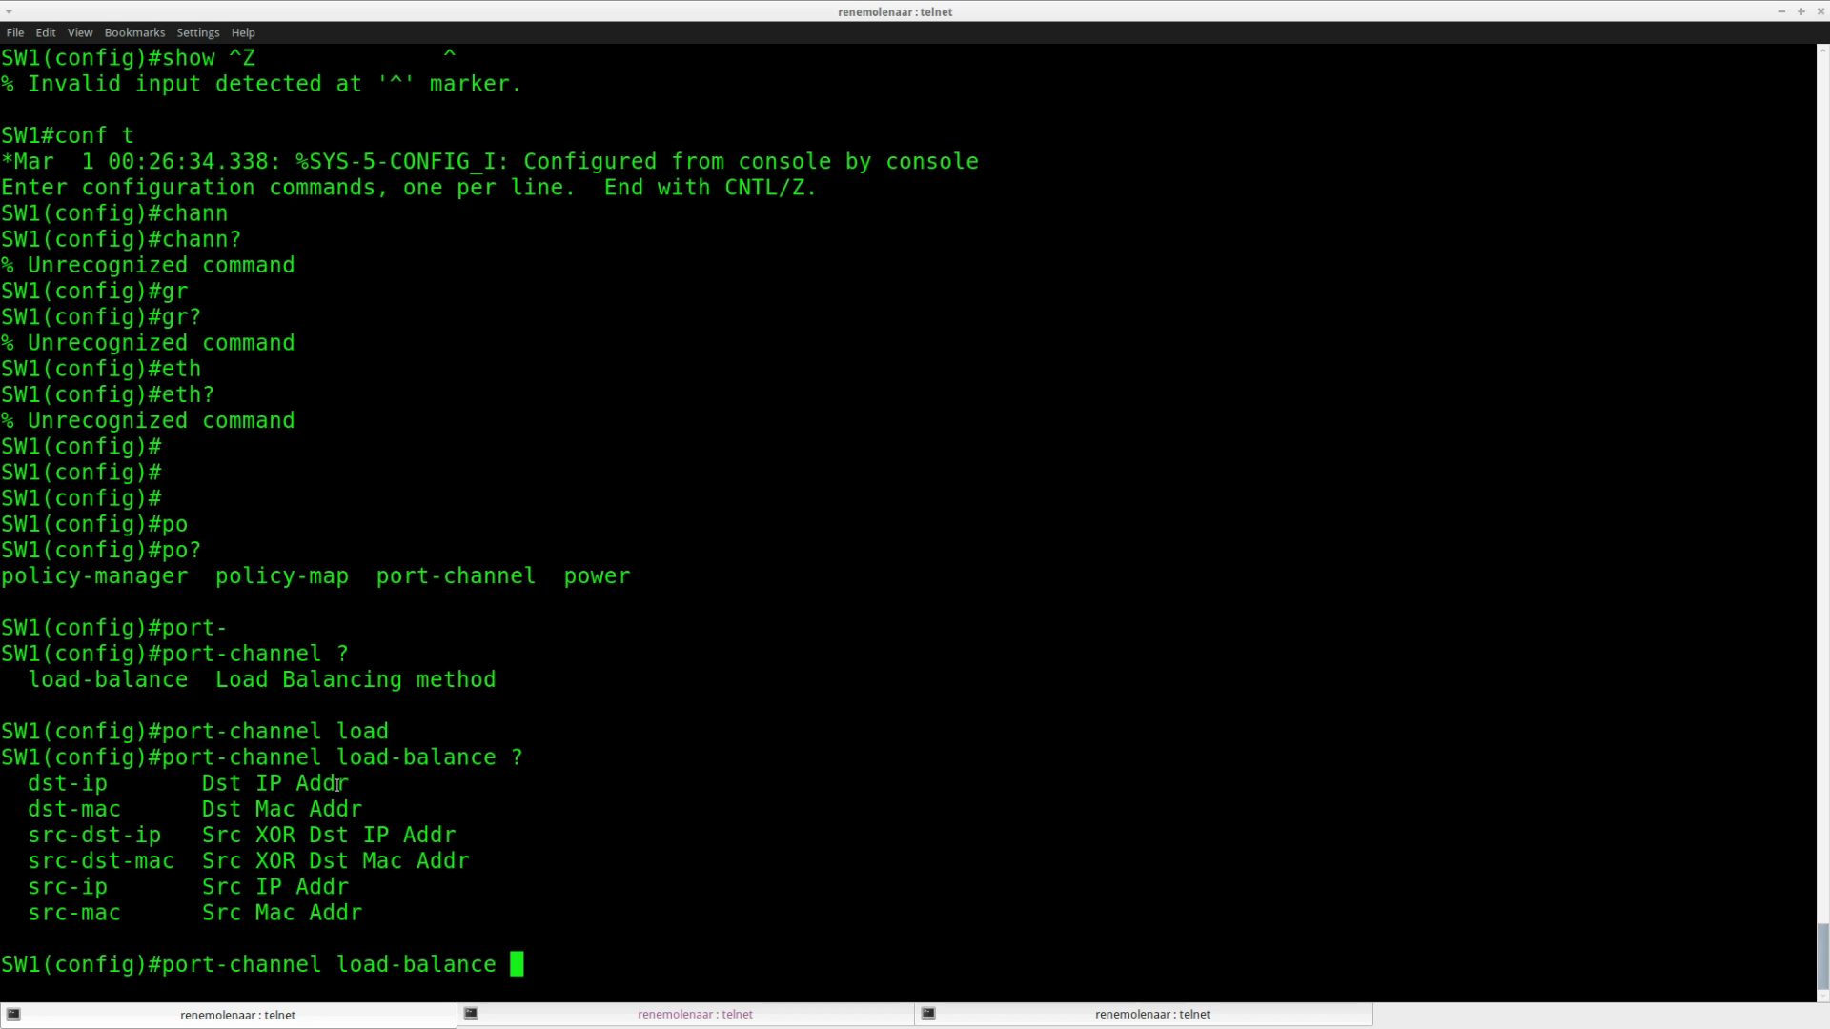
left_click_drag(363, 784, 27, 783)
left_click_drag(361, 812, 161, 837)
left_click(236, 896)
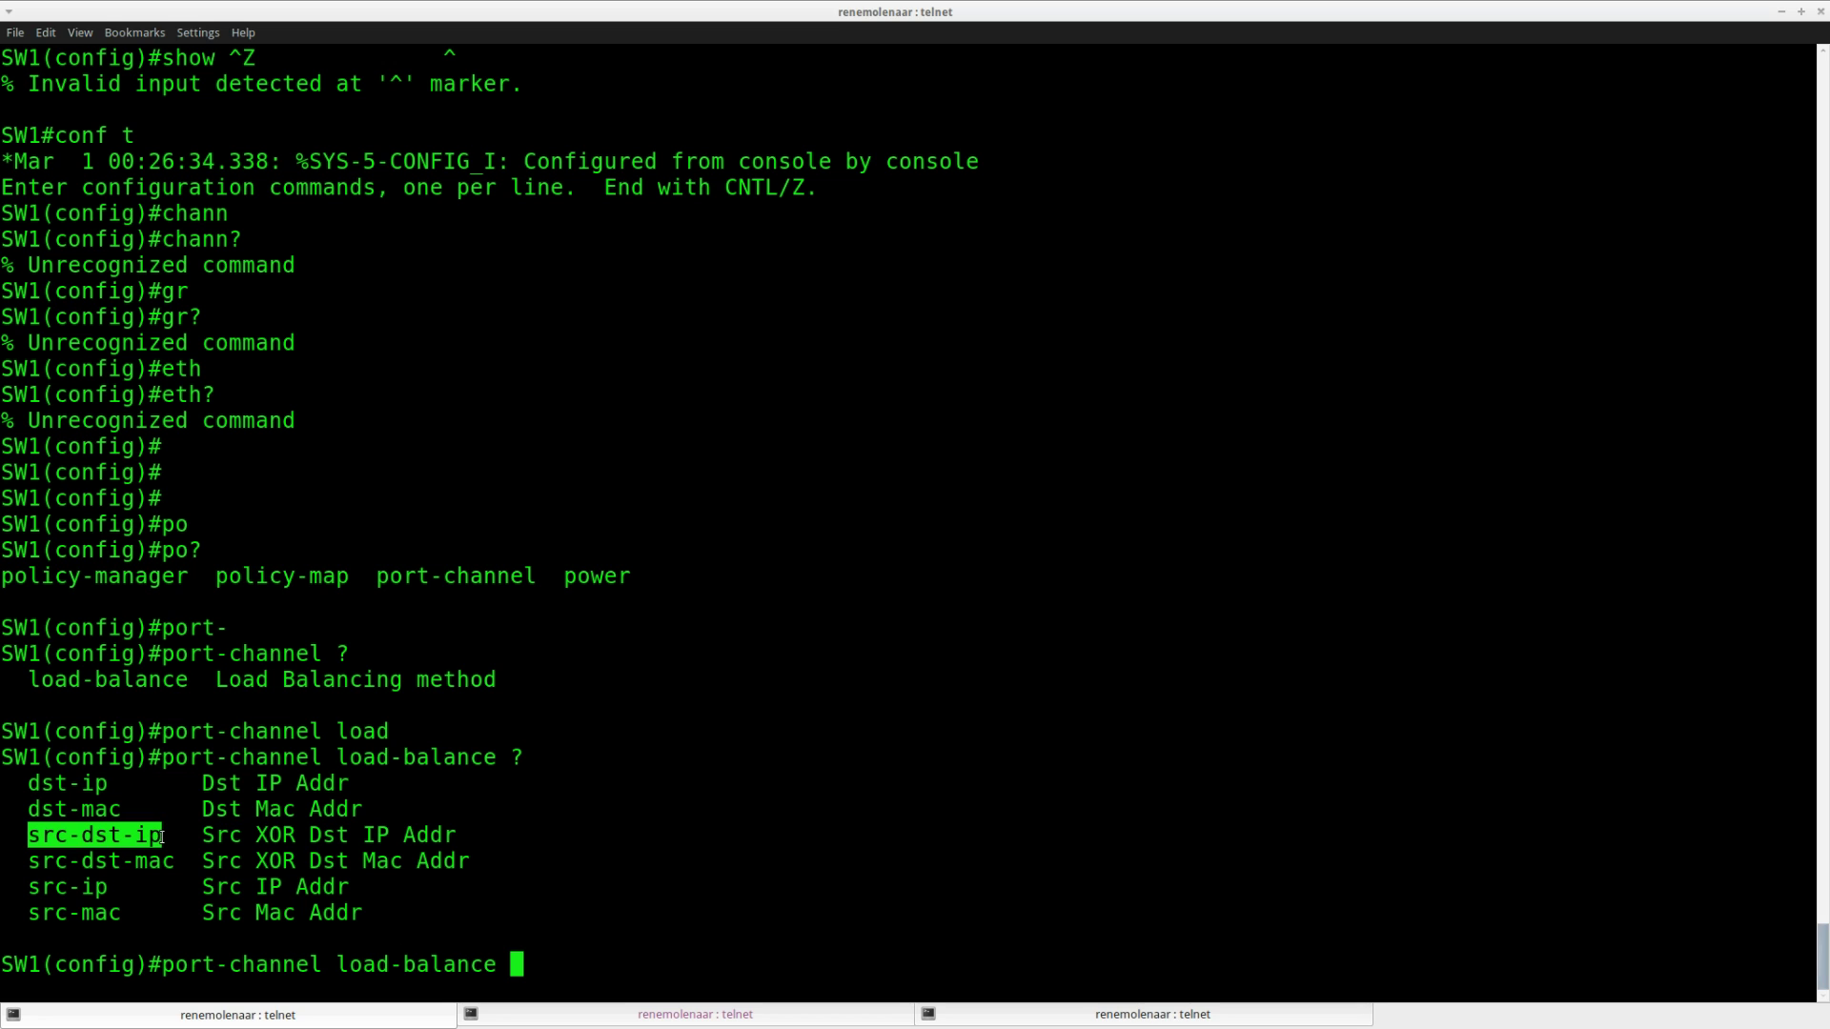
left_click_drag(30, 861, 173, 862)
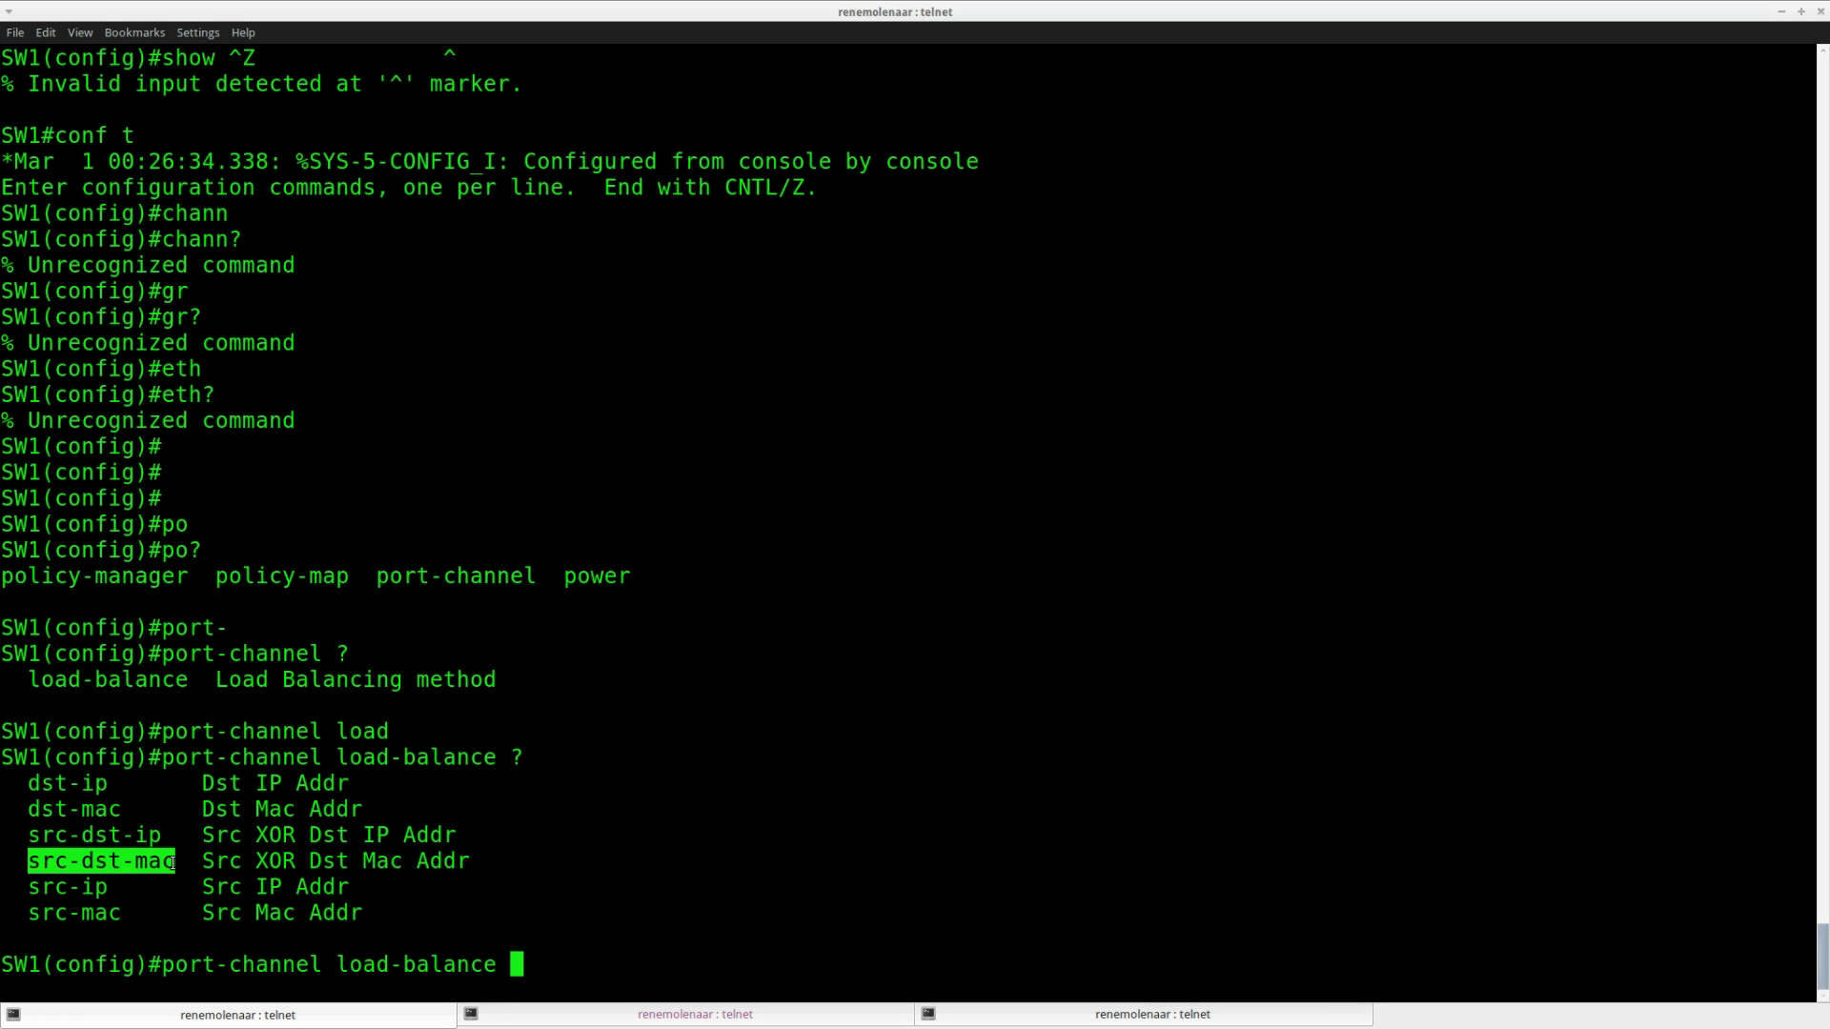
left_click(454, 888)
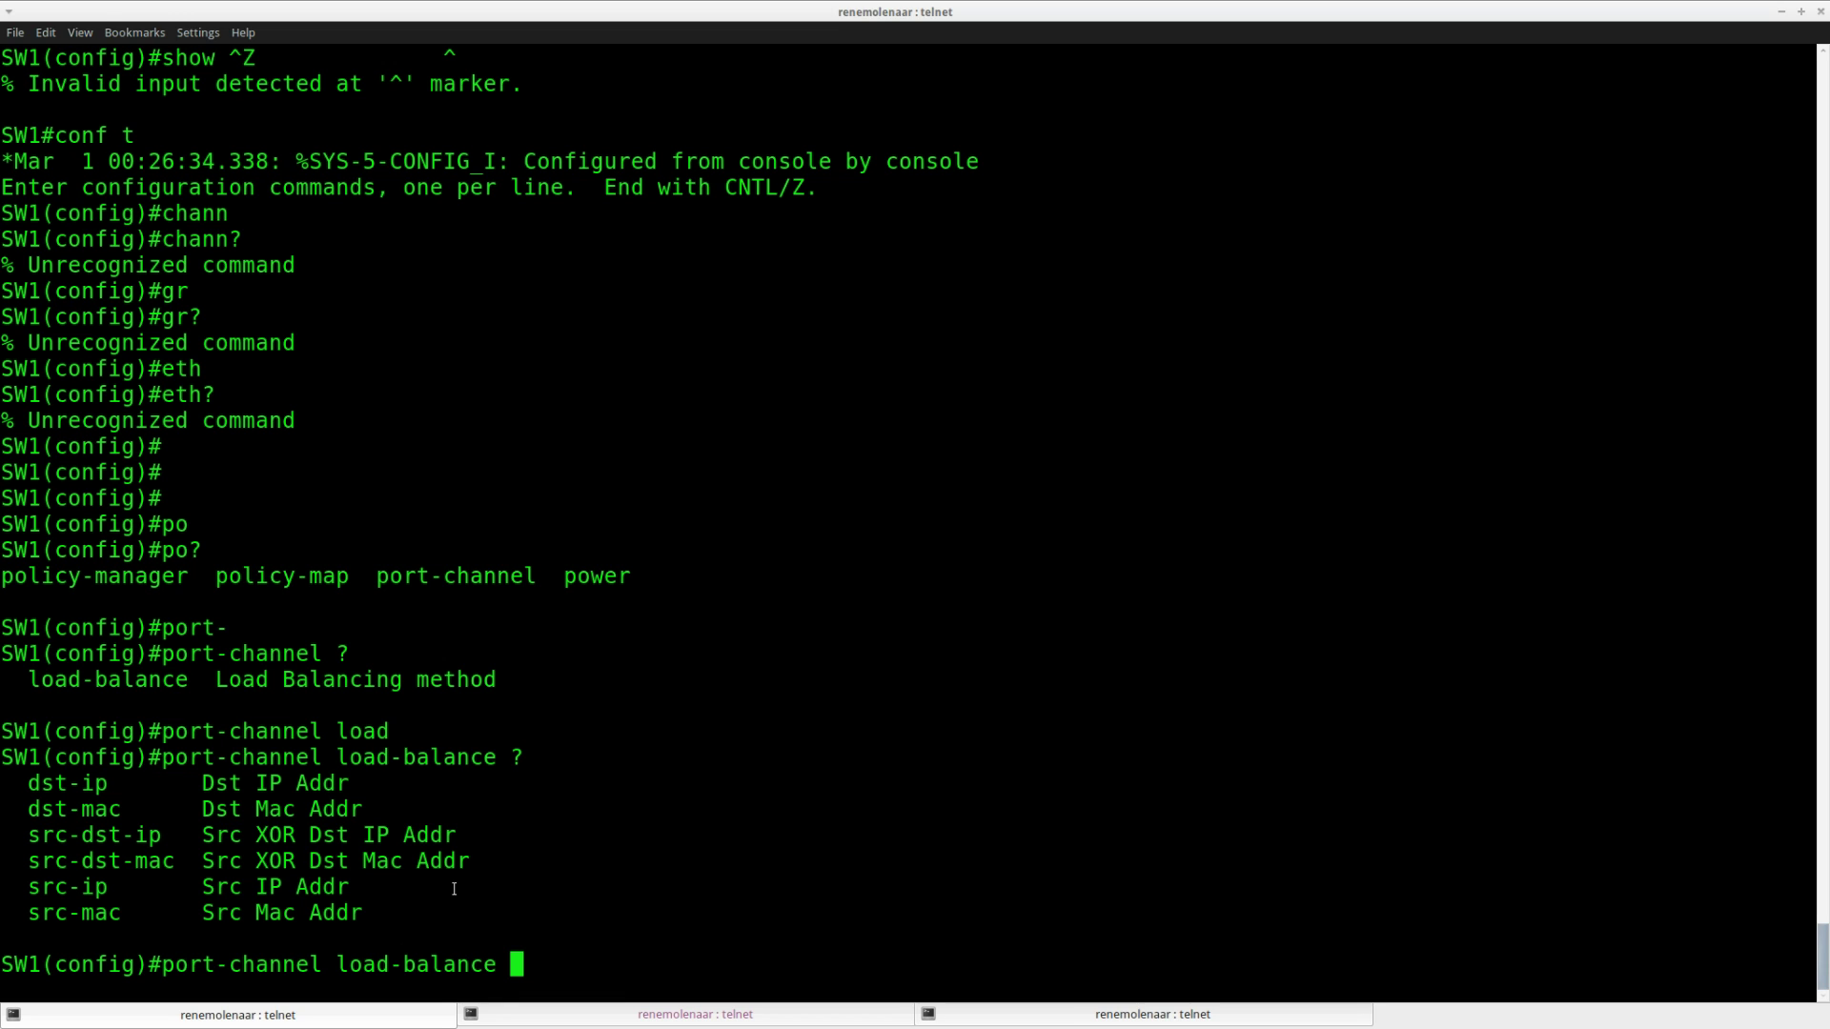
Step: Apply port-channel load-balance dst-mac on SW1
type("d")
key("BackSpace")
type("dst")
key("Tab")
type("-m")
key("Tab")
key("Return")
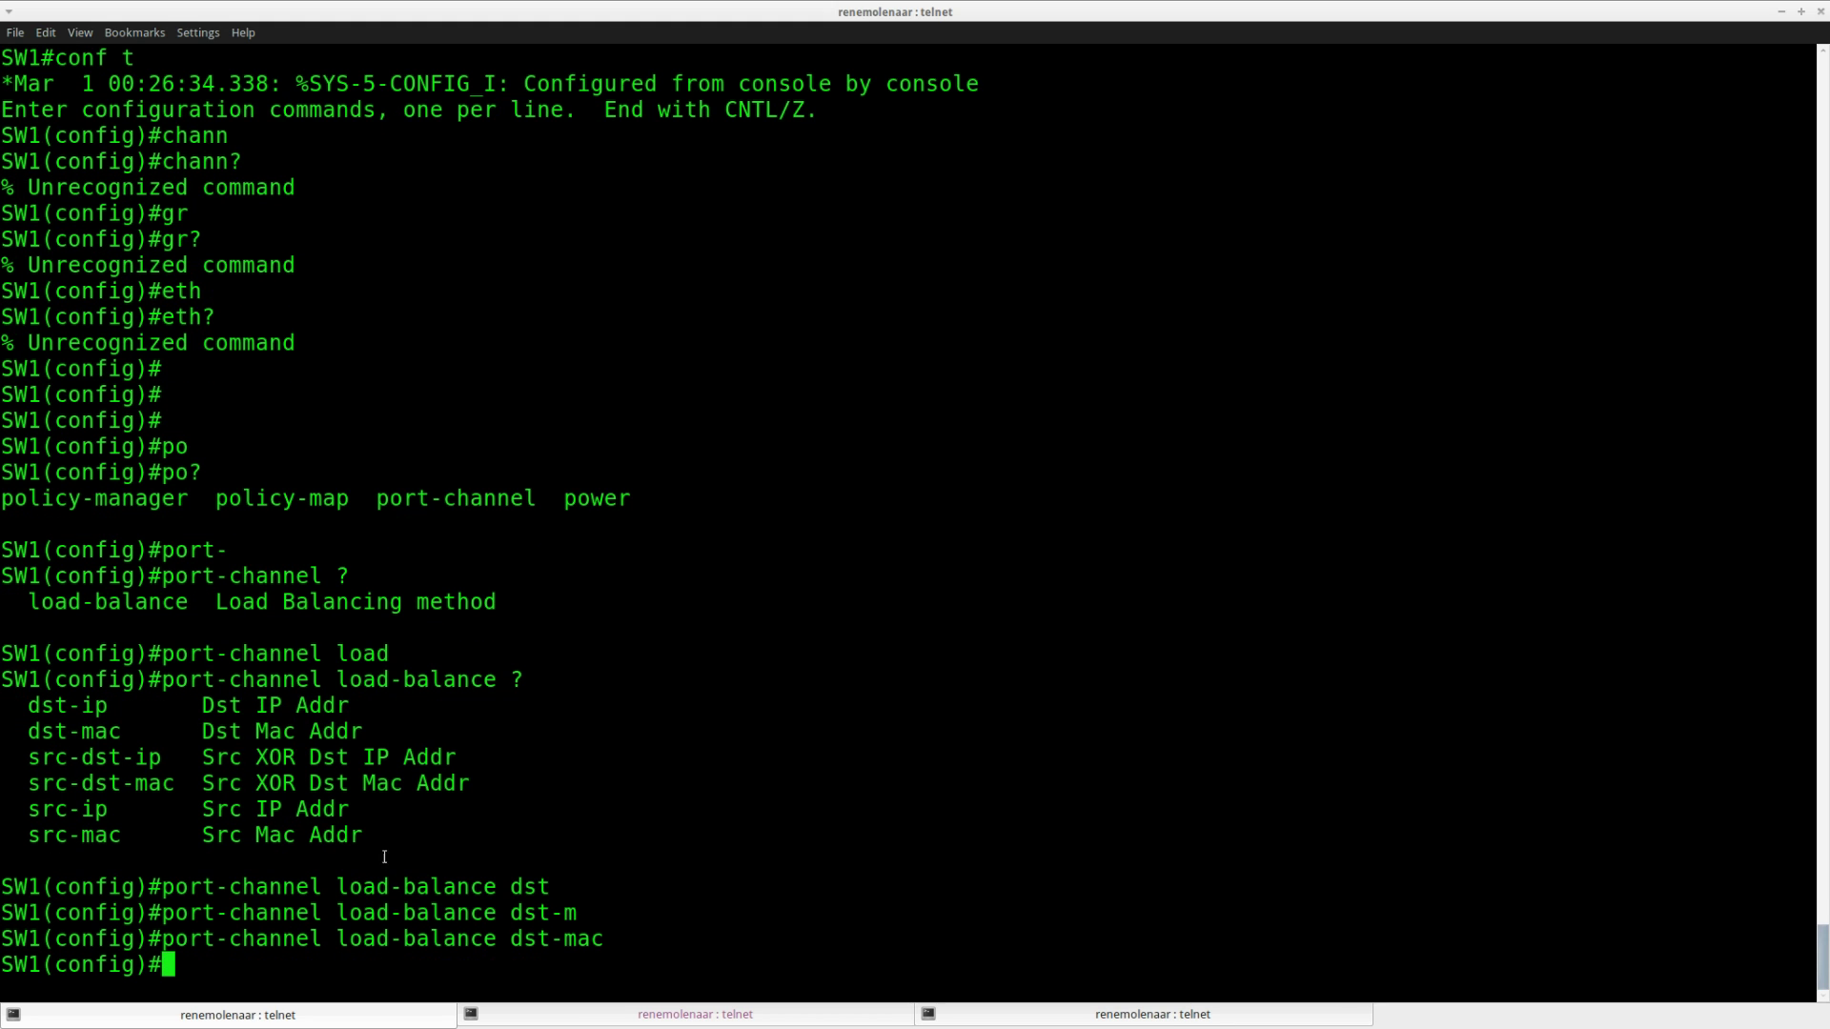
Step: Copy the port-channel load-balance dst-mac command line to the clipboard
left_click_drag(606, 939, 164, 941)
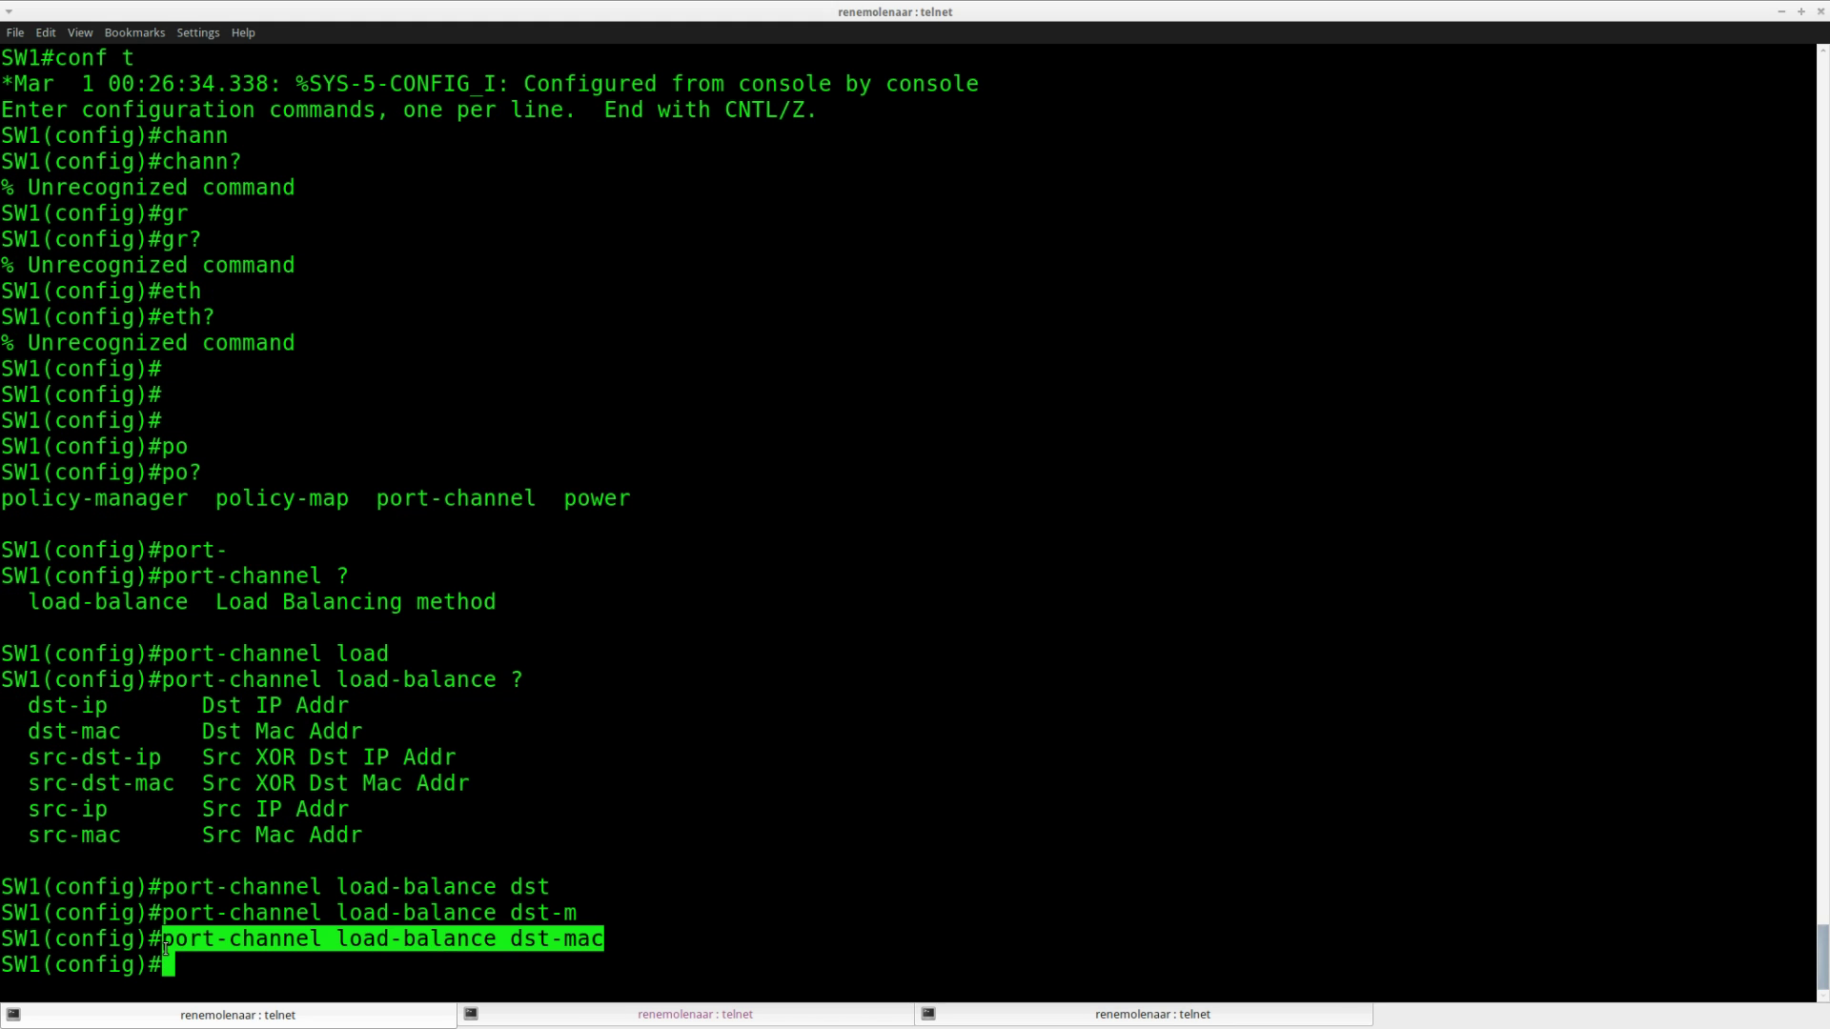
right_click(194, 946)
left_click(229, 731)
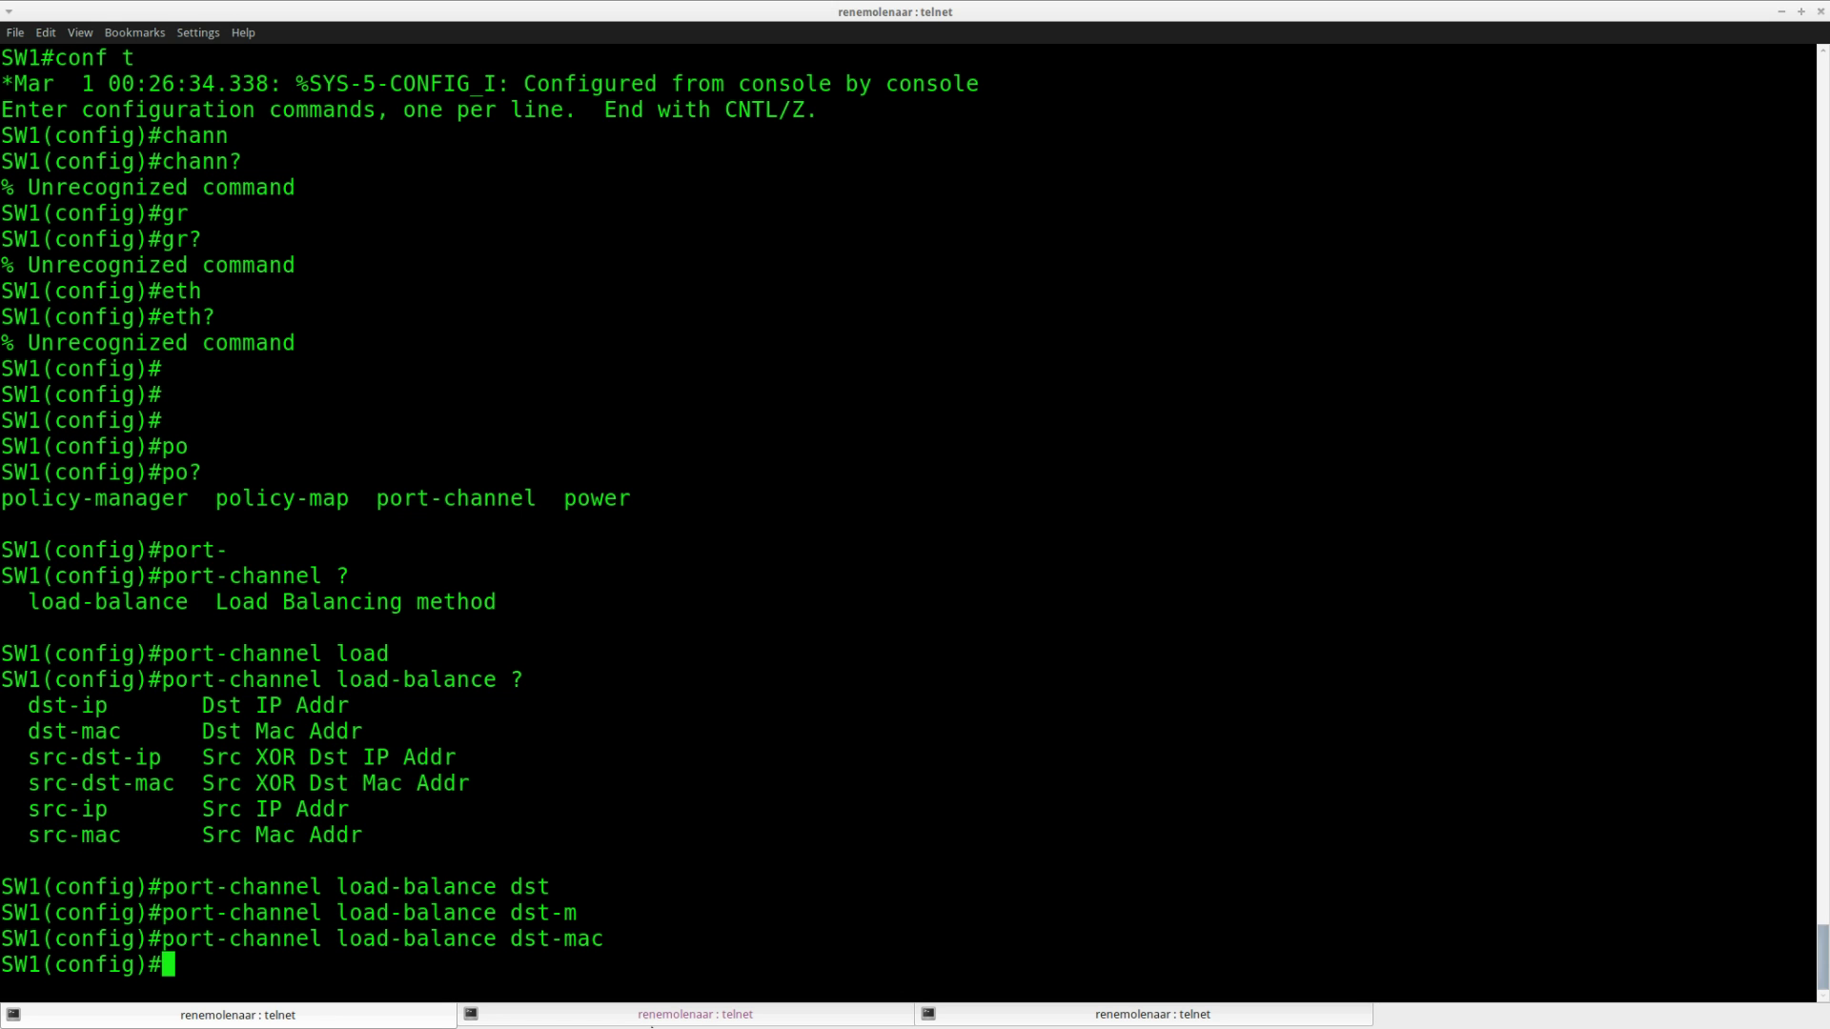
Step: Paste and apply port-channel load-balance dst-mac in SW2's global configuration mode
left_click(615, 1020)
key("Return")
key("Return")
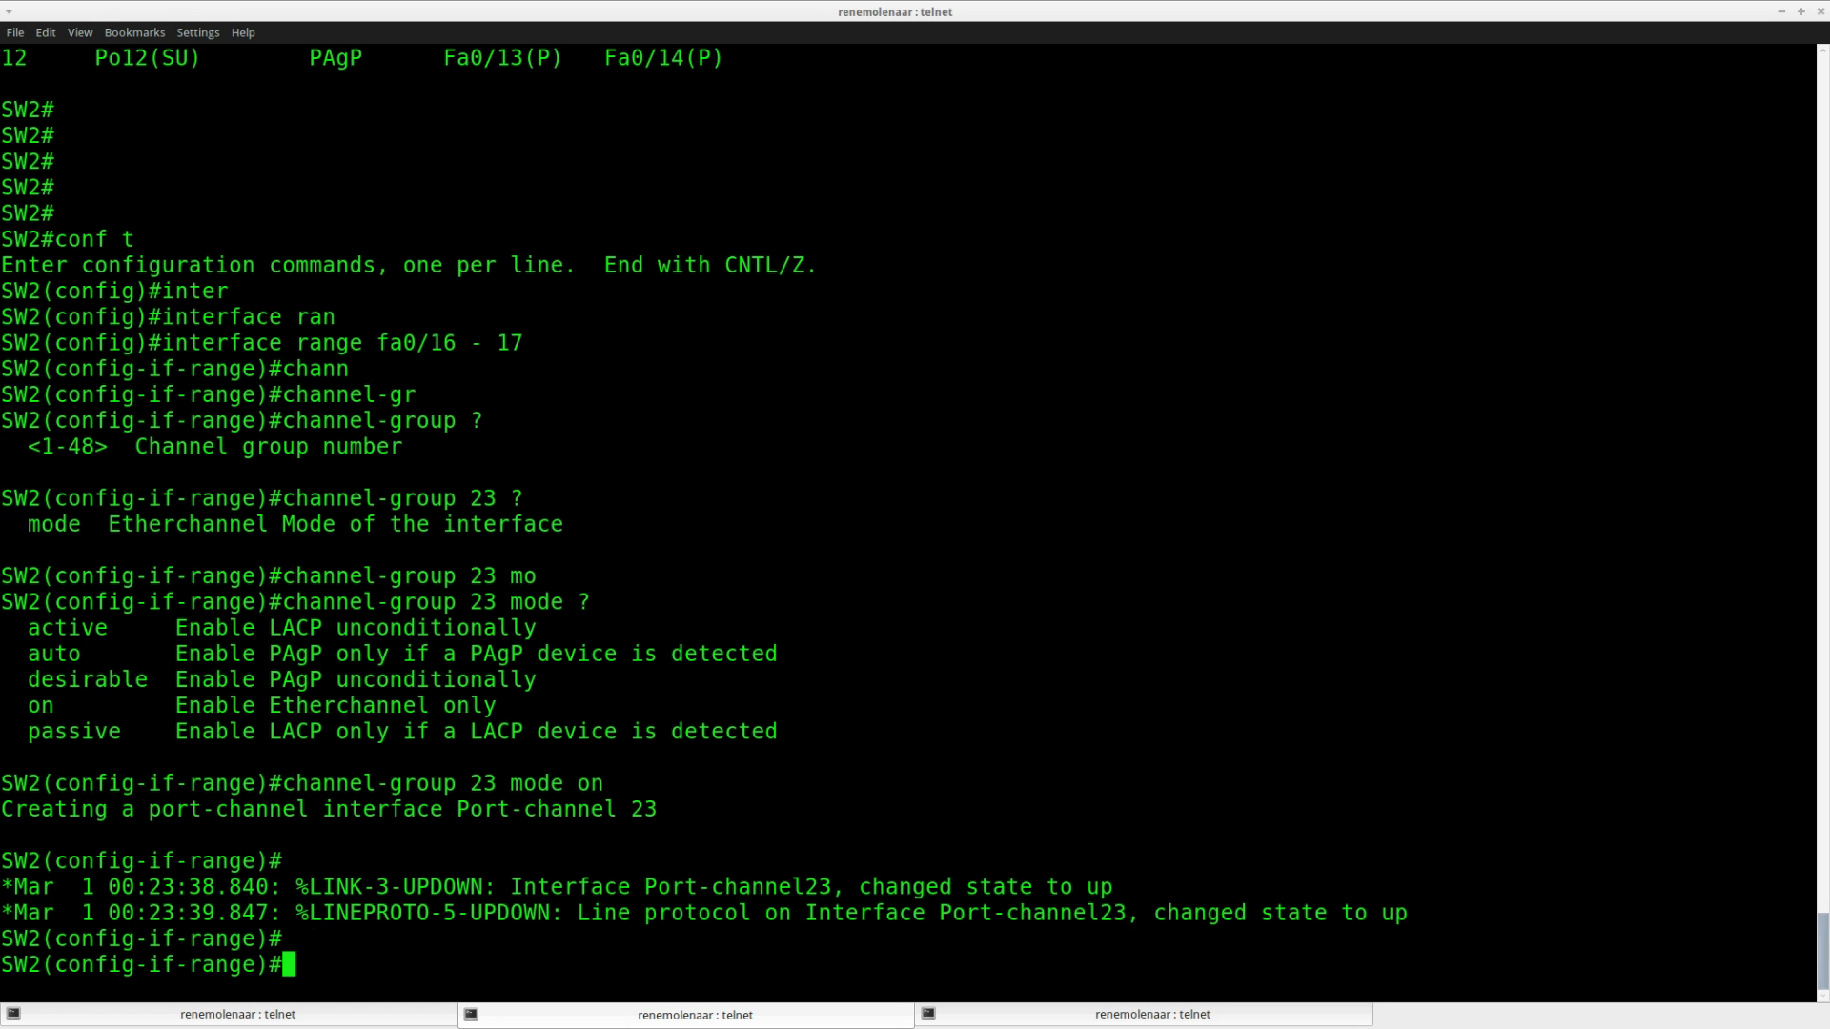
key("ctrl+z")
type("conf t")
key("Return")
key("Return")
key("Return")
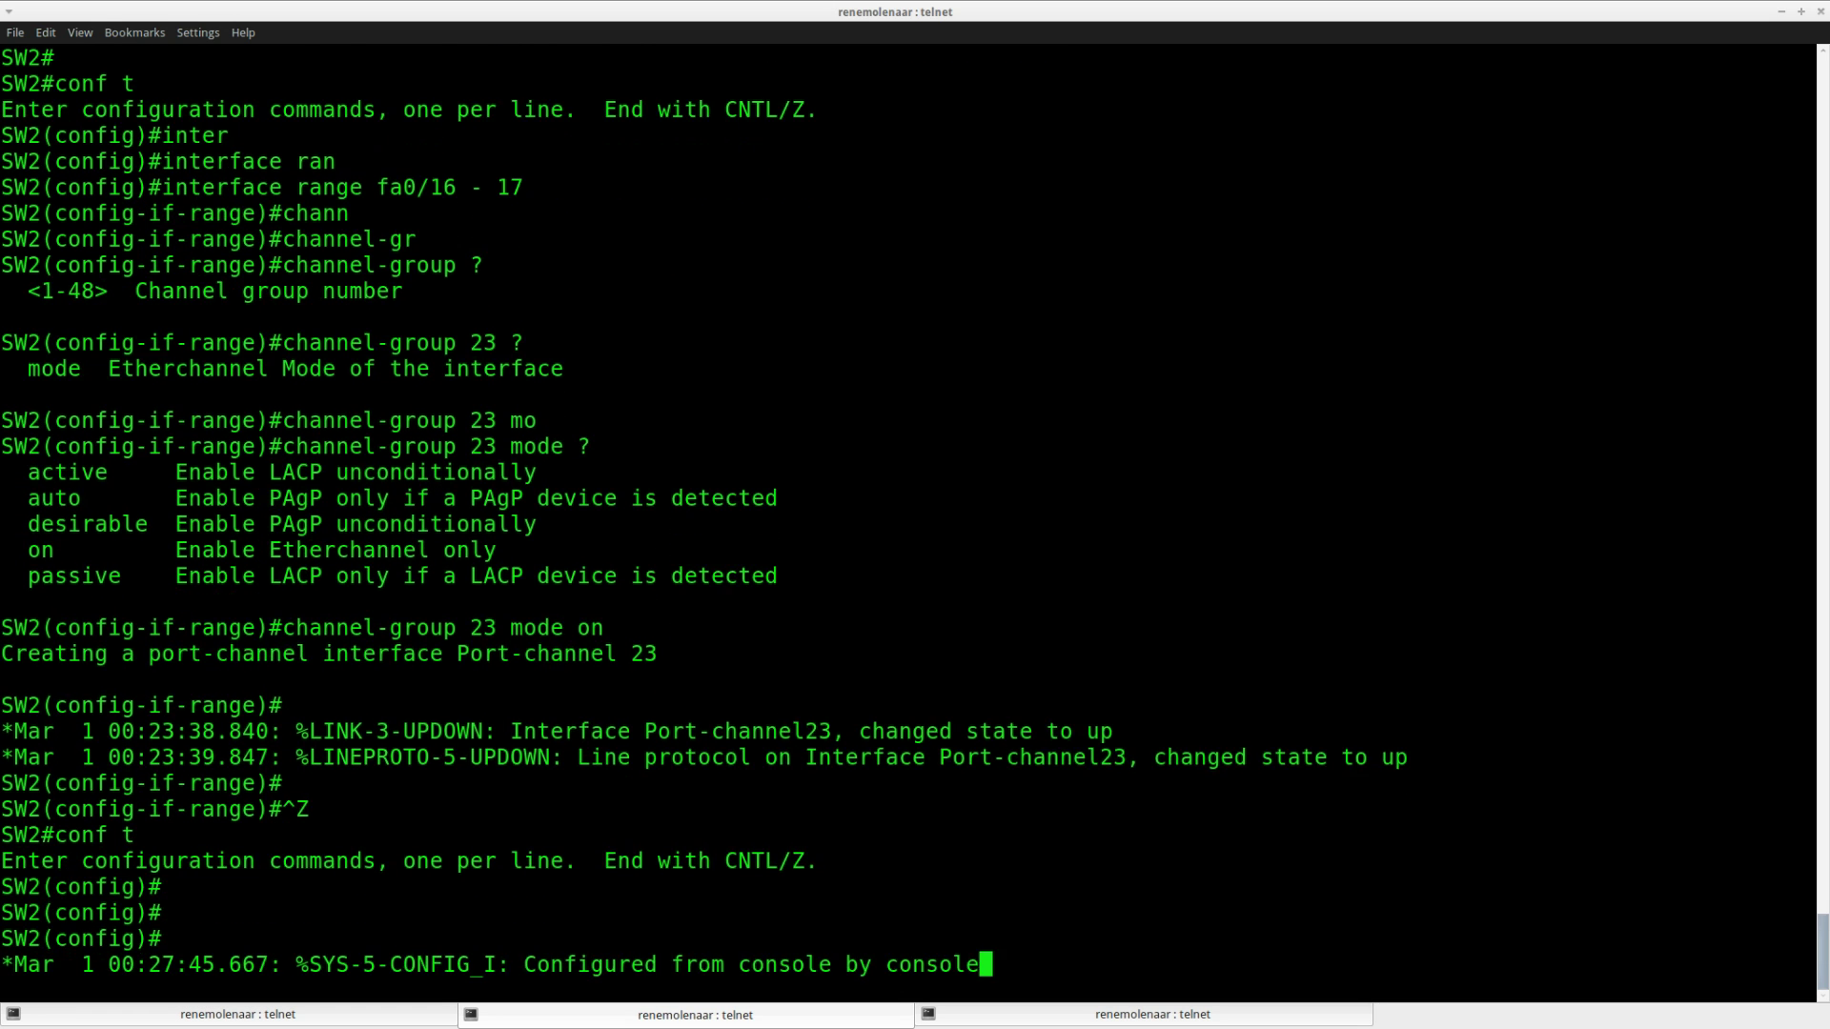
key("ctrl+shift+v")
key("Return")
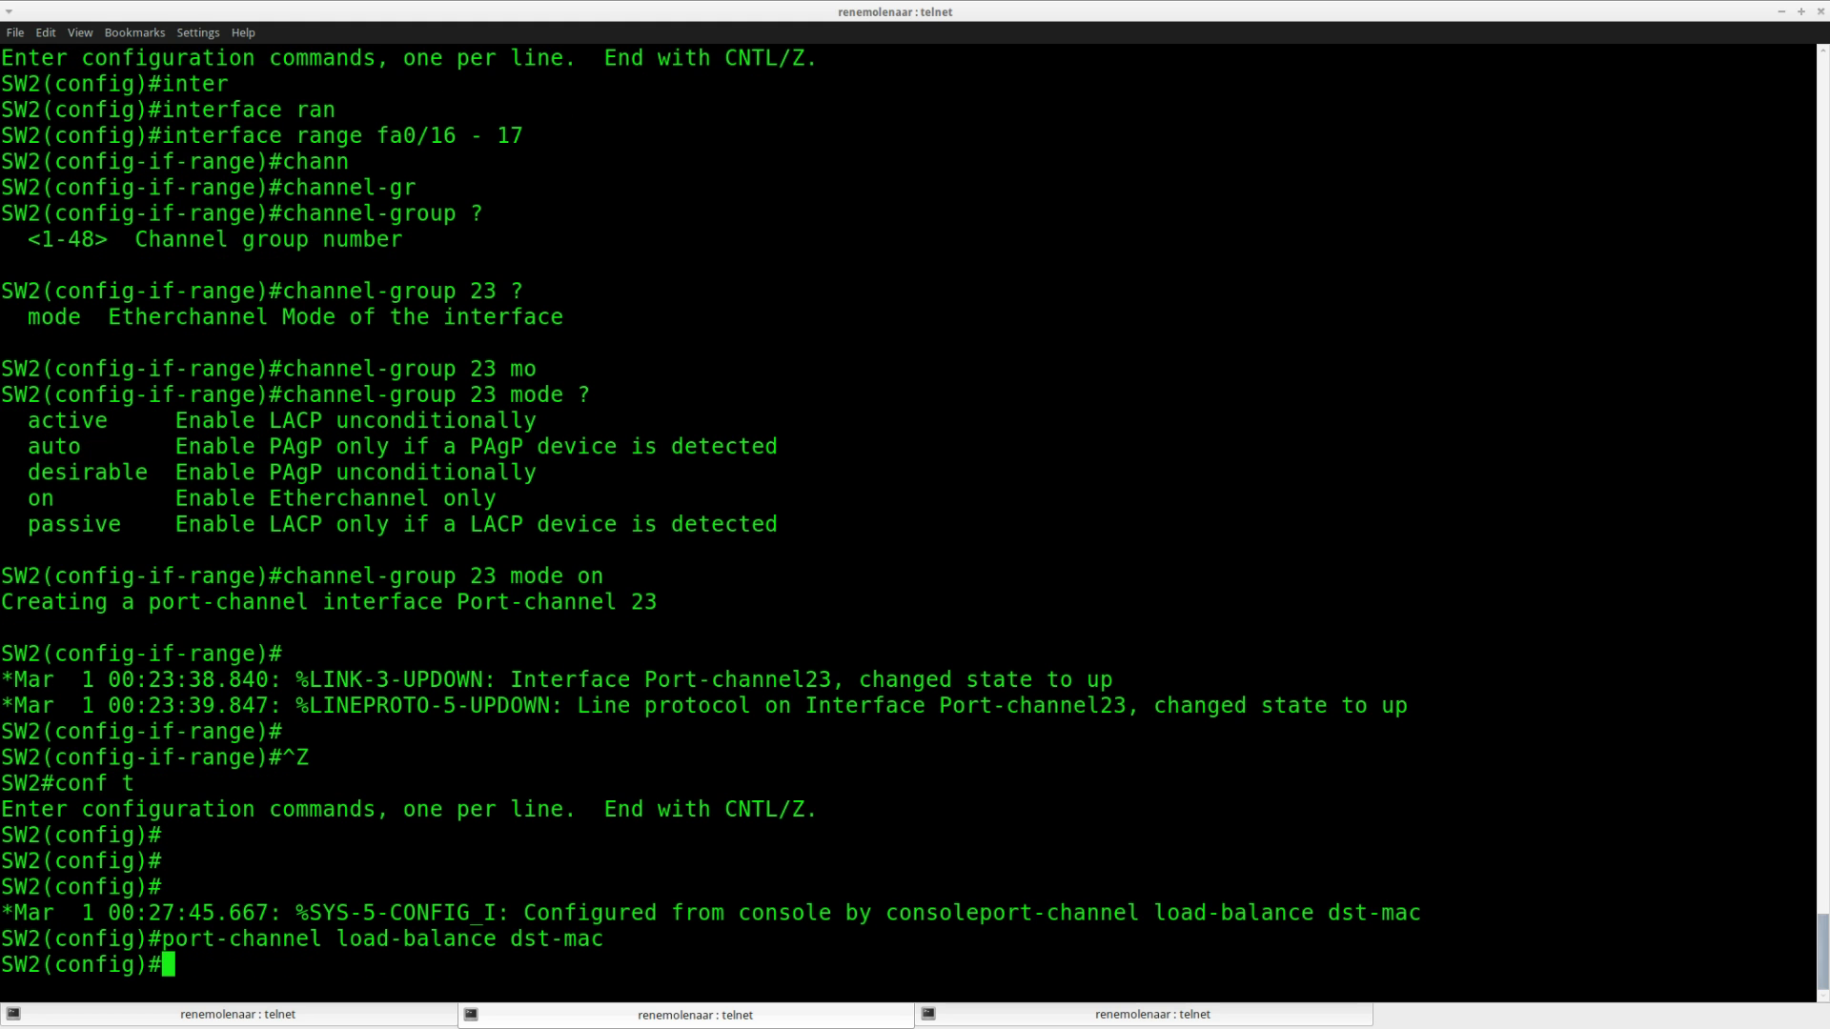
key("ctrl+z")
Step: Verify SW2's EtherChannel load-balance reports dst-mac, then return to the GNS3 Vault page
type("sho")
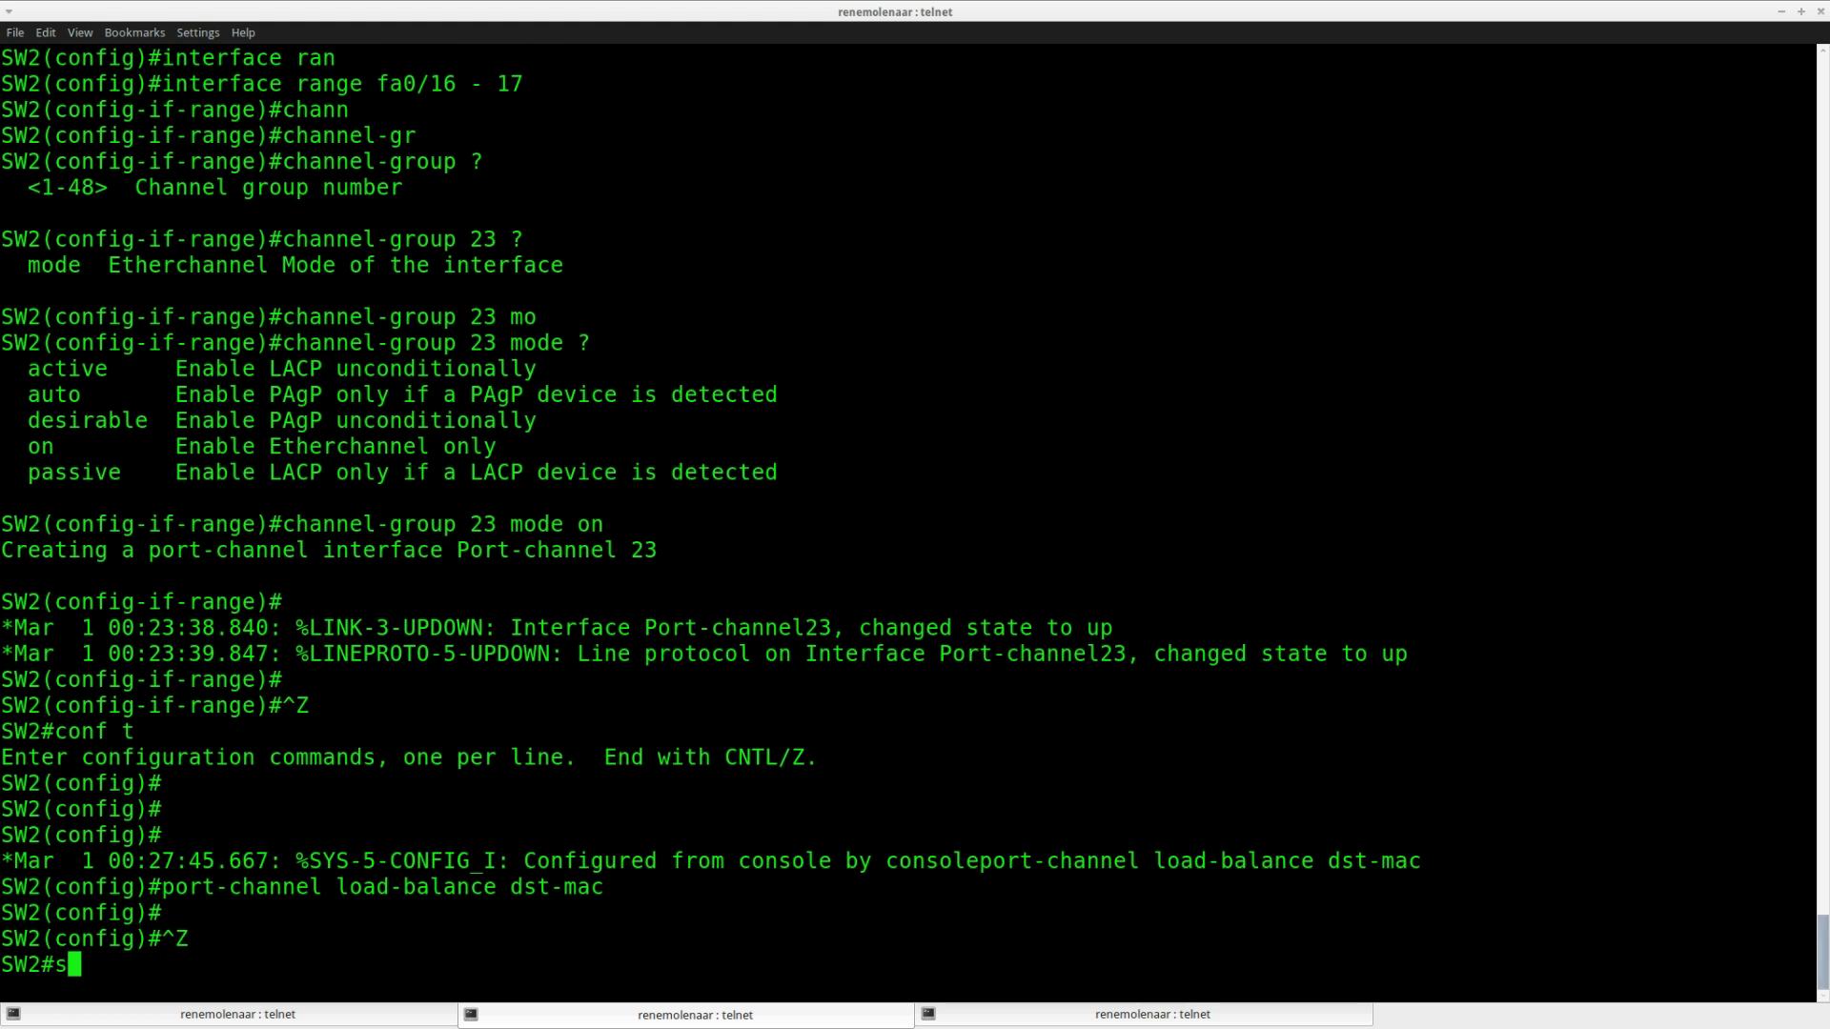
key("Tab")
type("eth")
key("Tab")
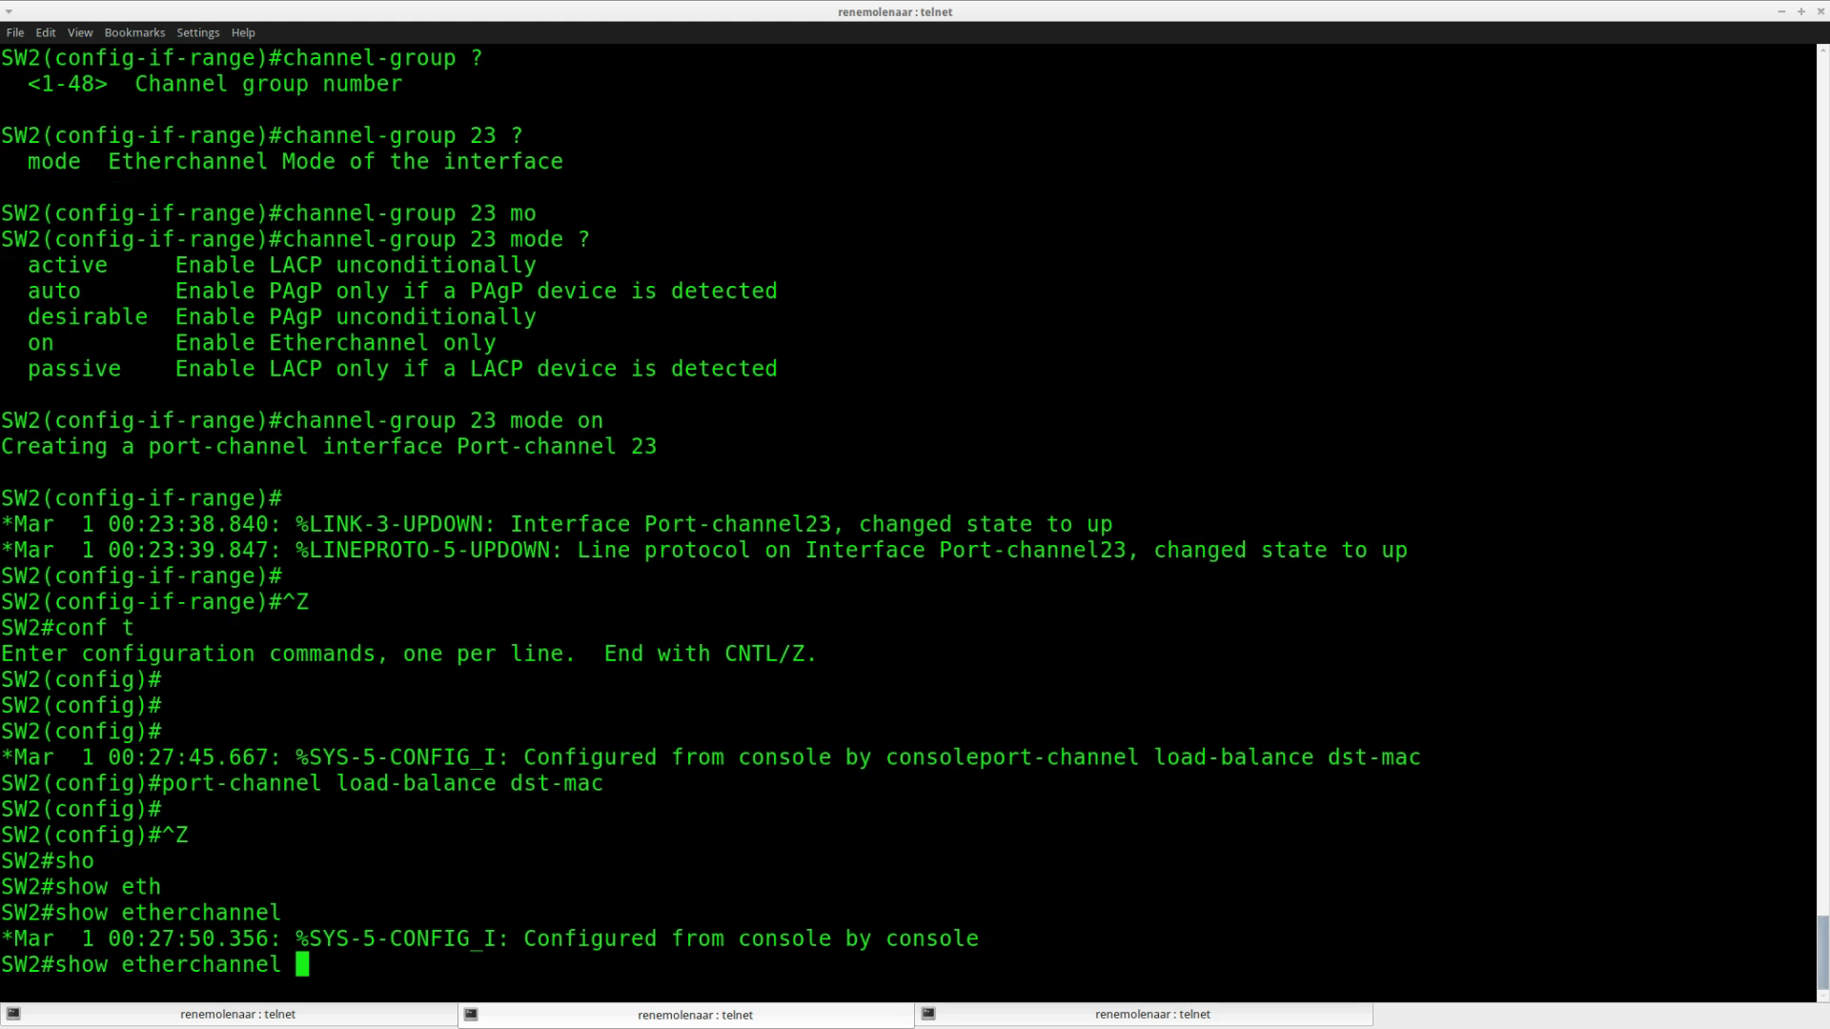
type("load")
key("Tab")
key("Return")
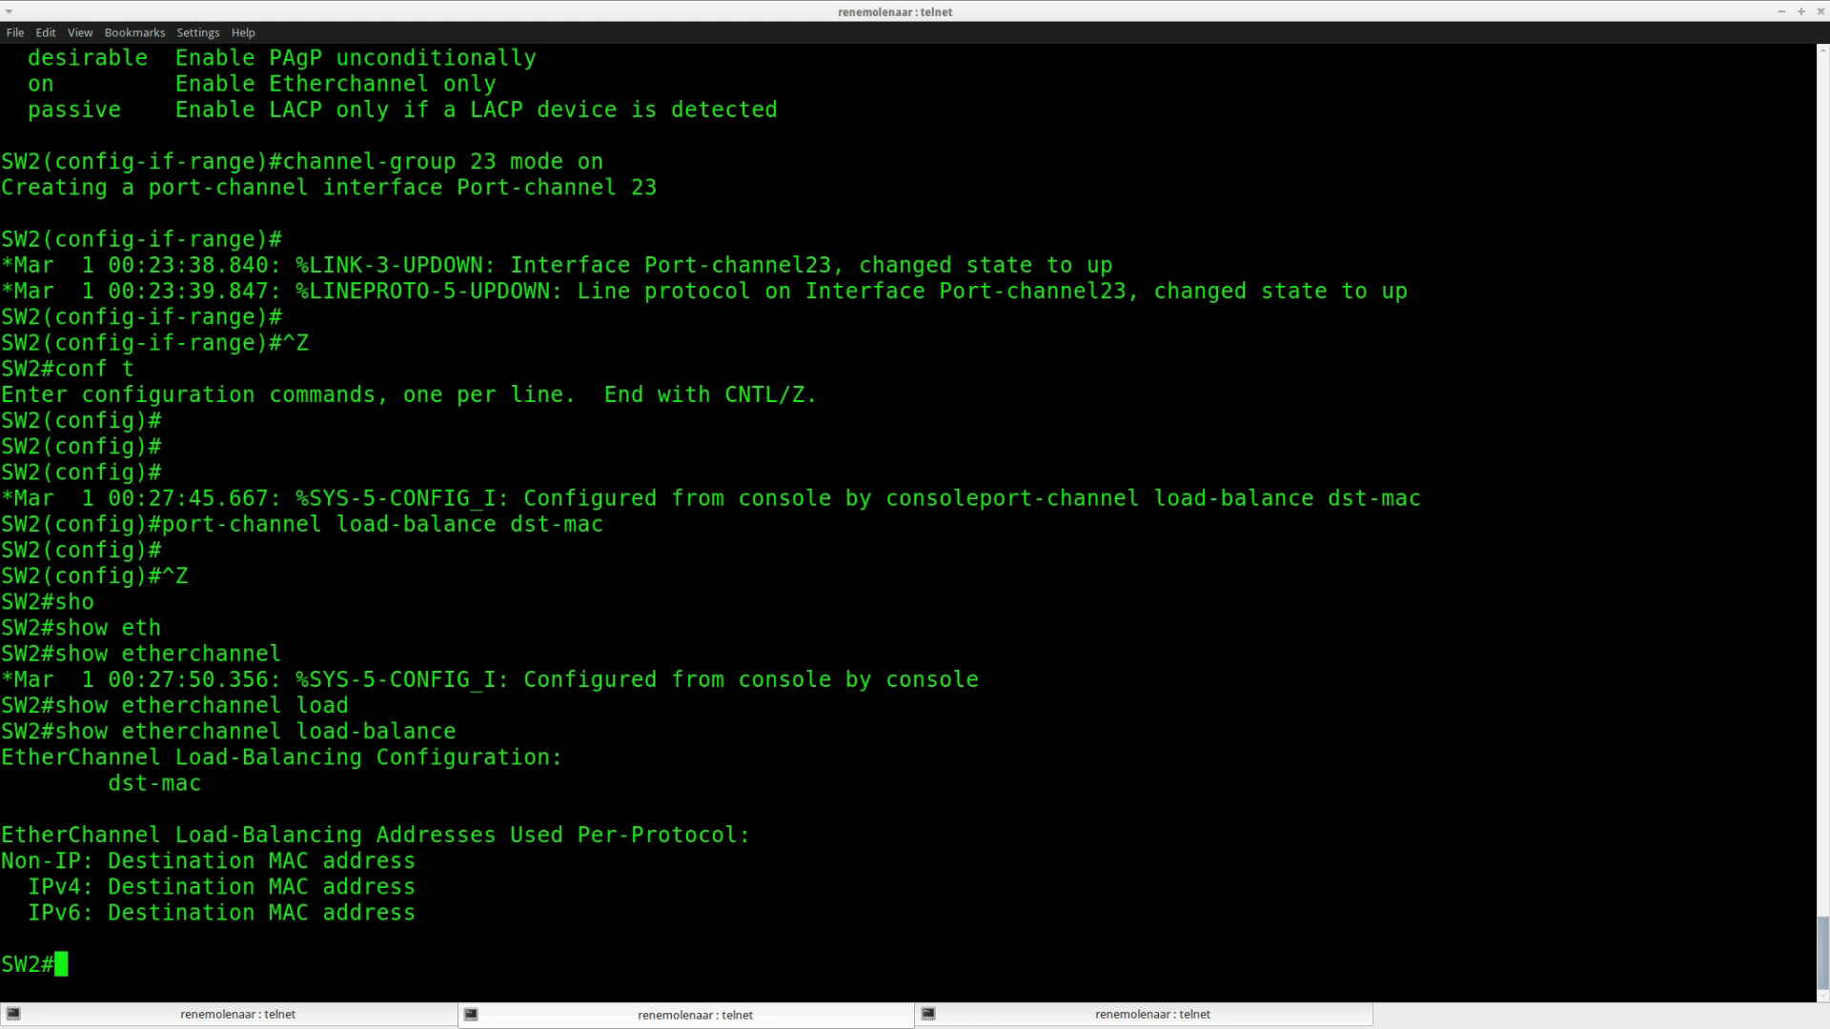
left_click_drag(214, 784, 3, 758)
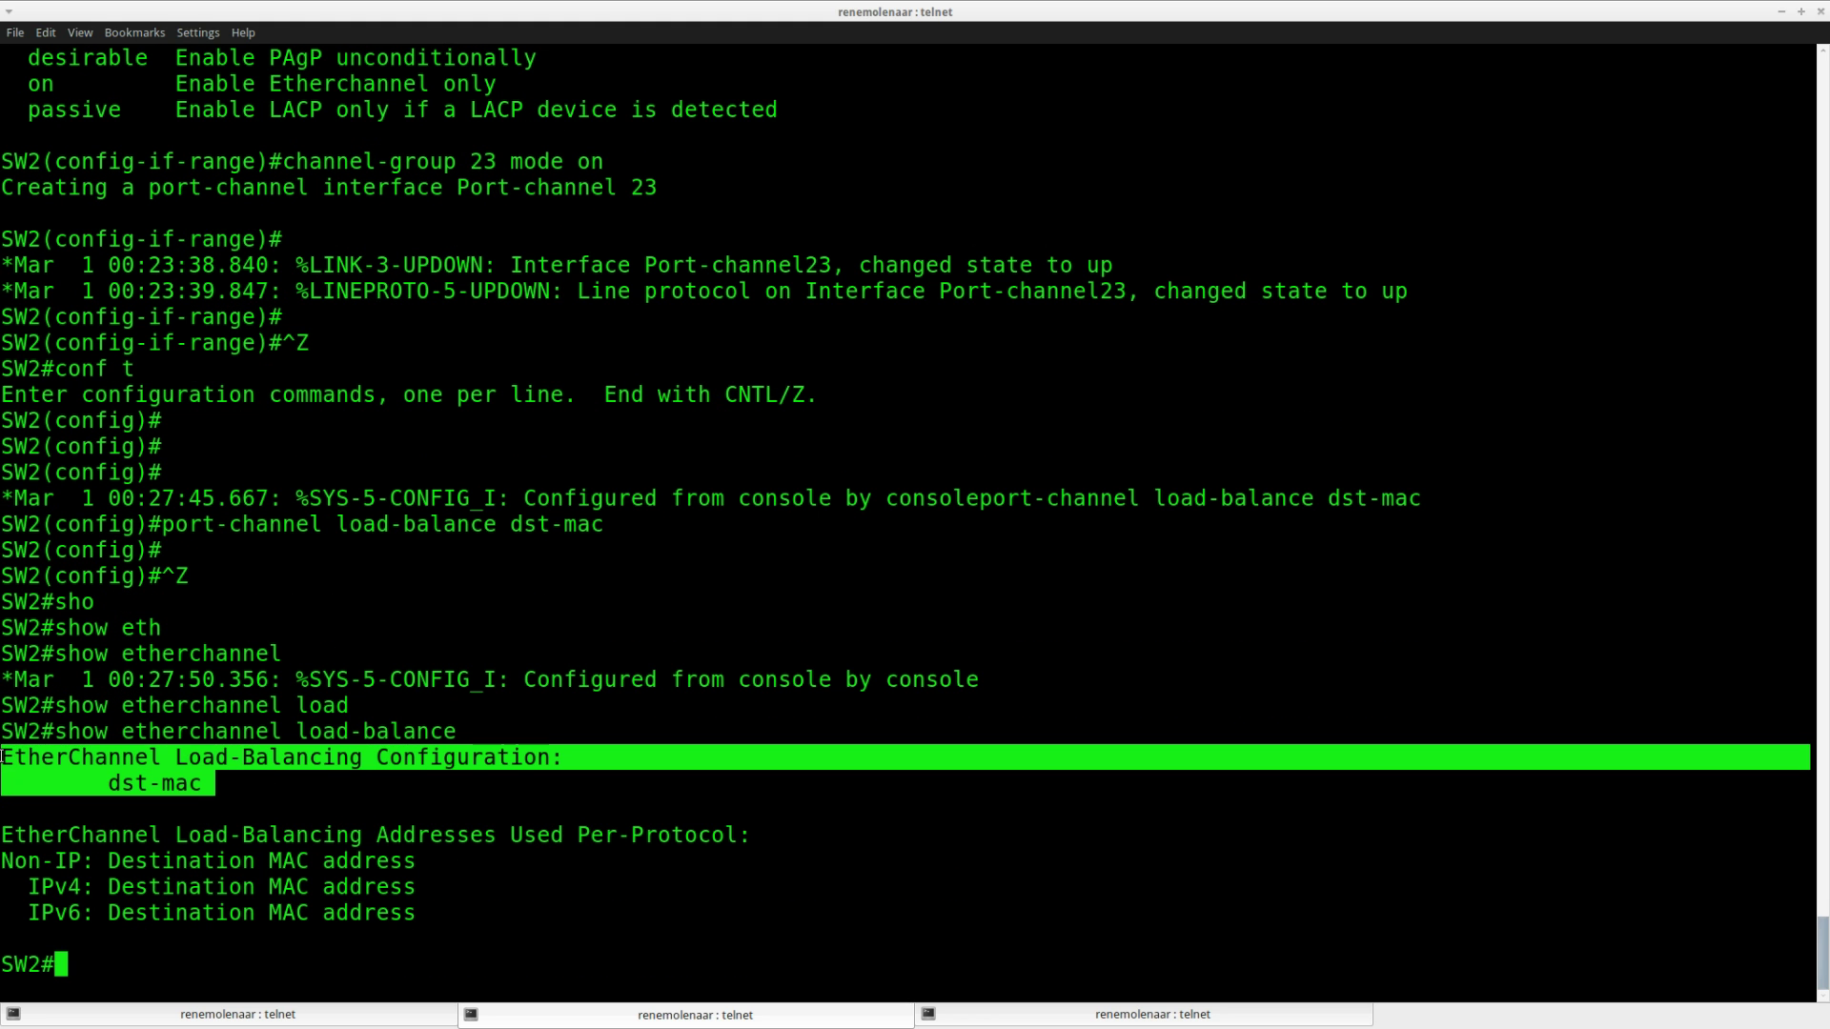
left_click(237, 775)
double_click(152, 783)
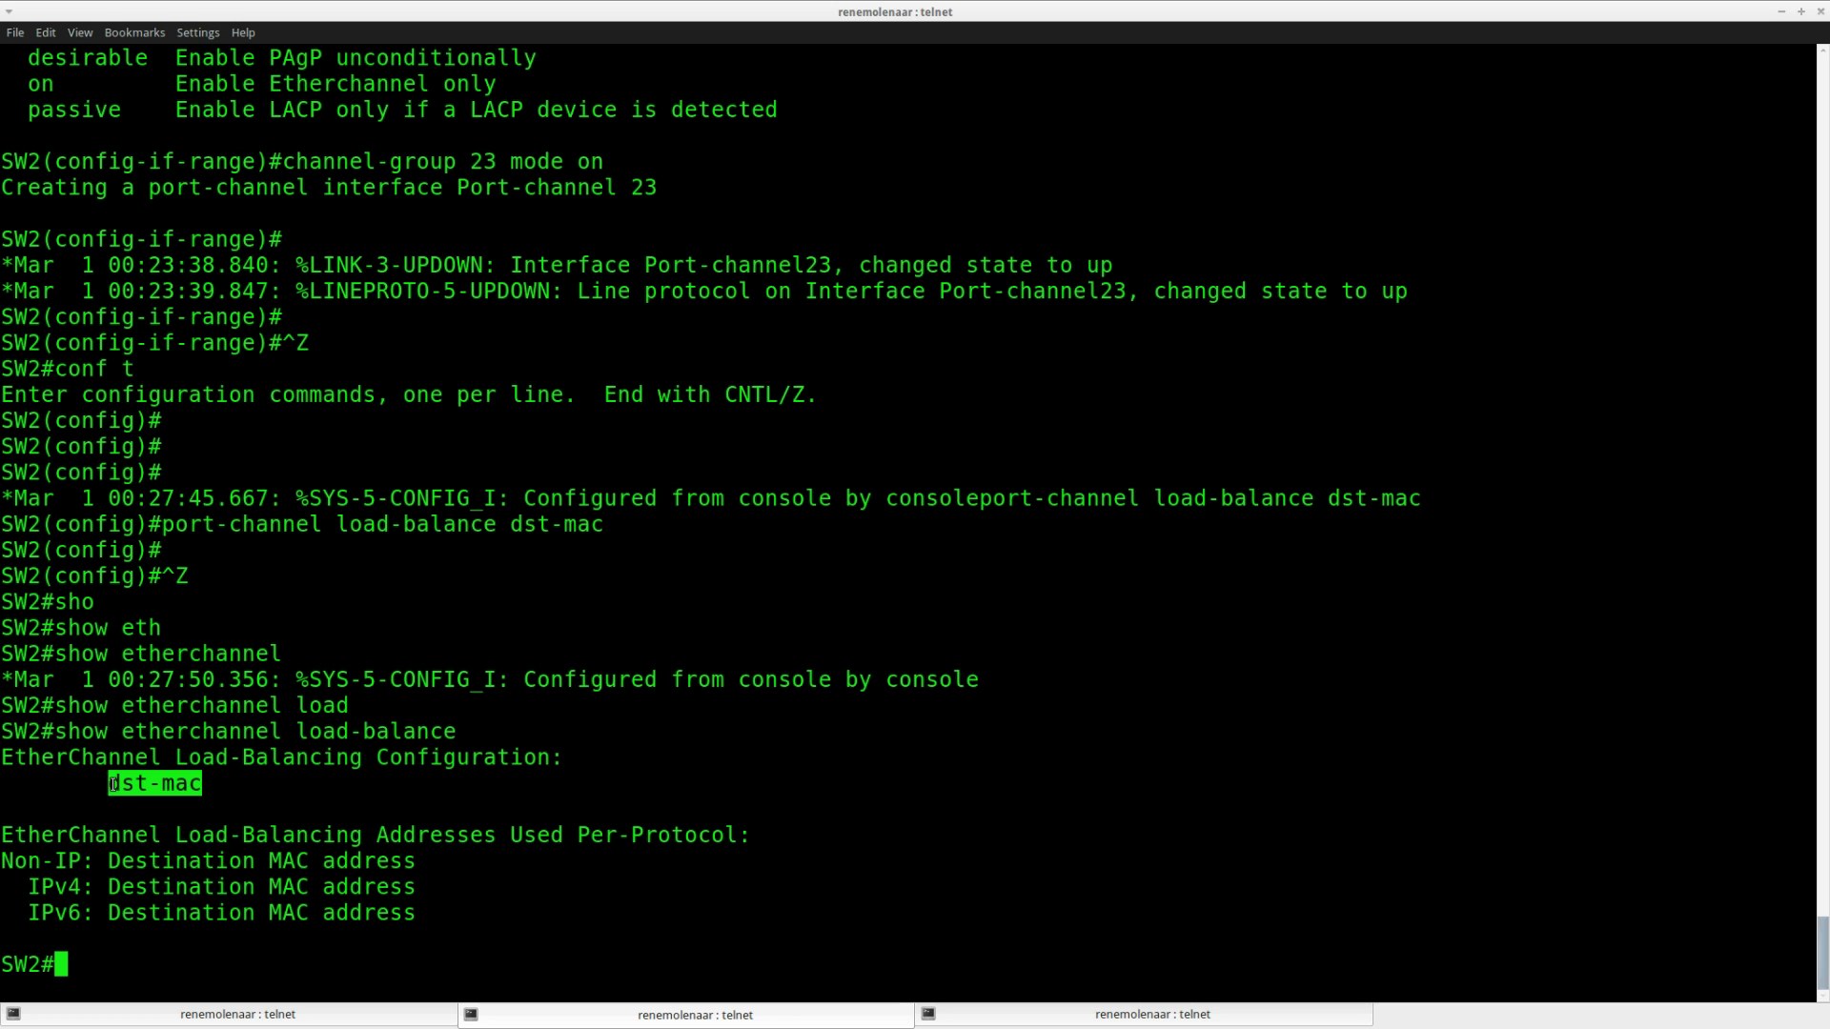
left_click(298, 778)
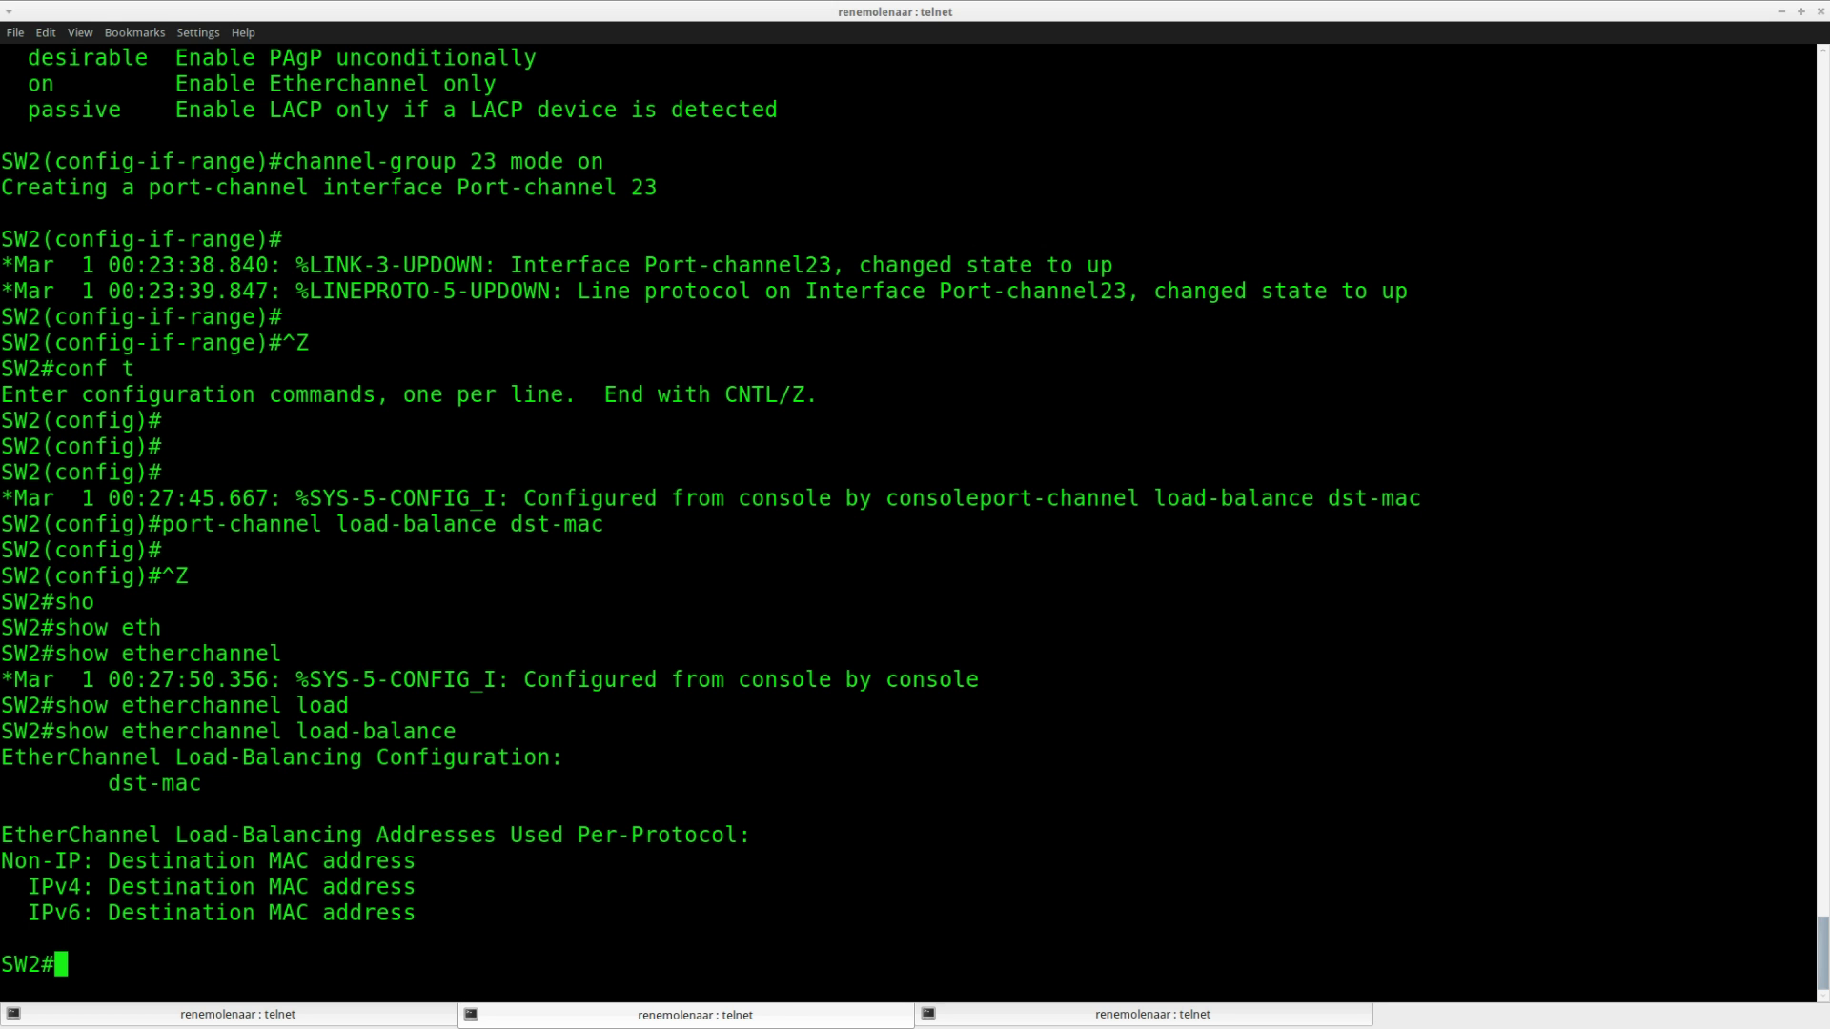
key("alt+Tab")
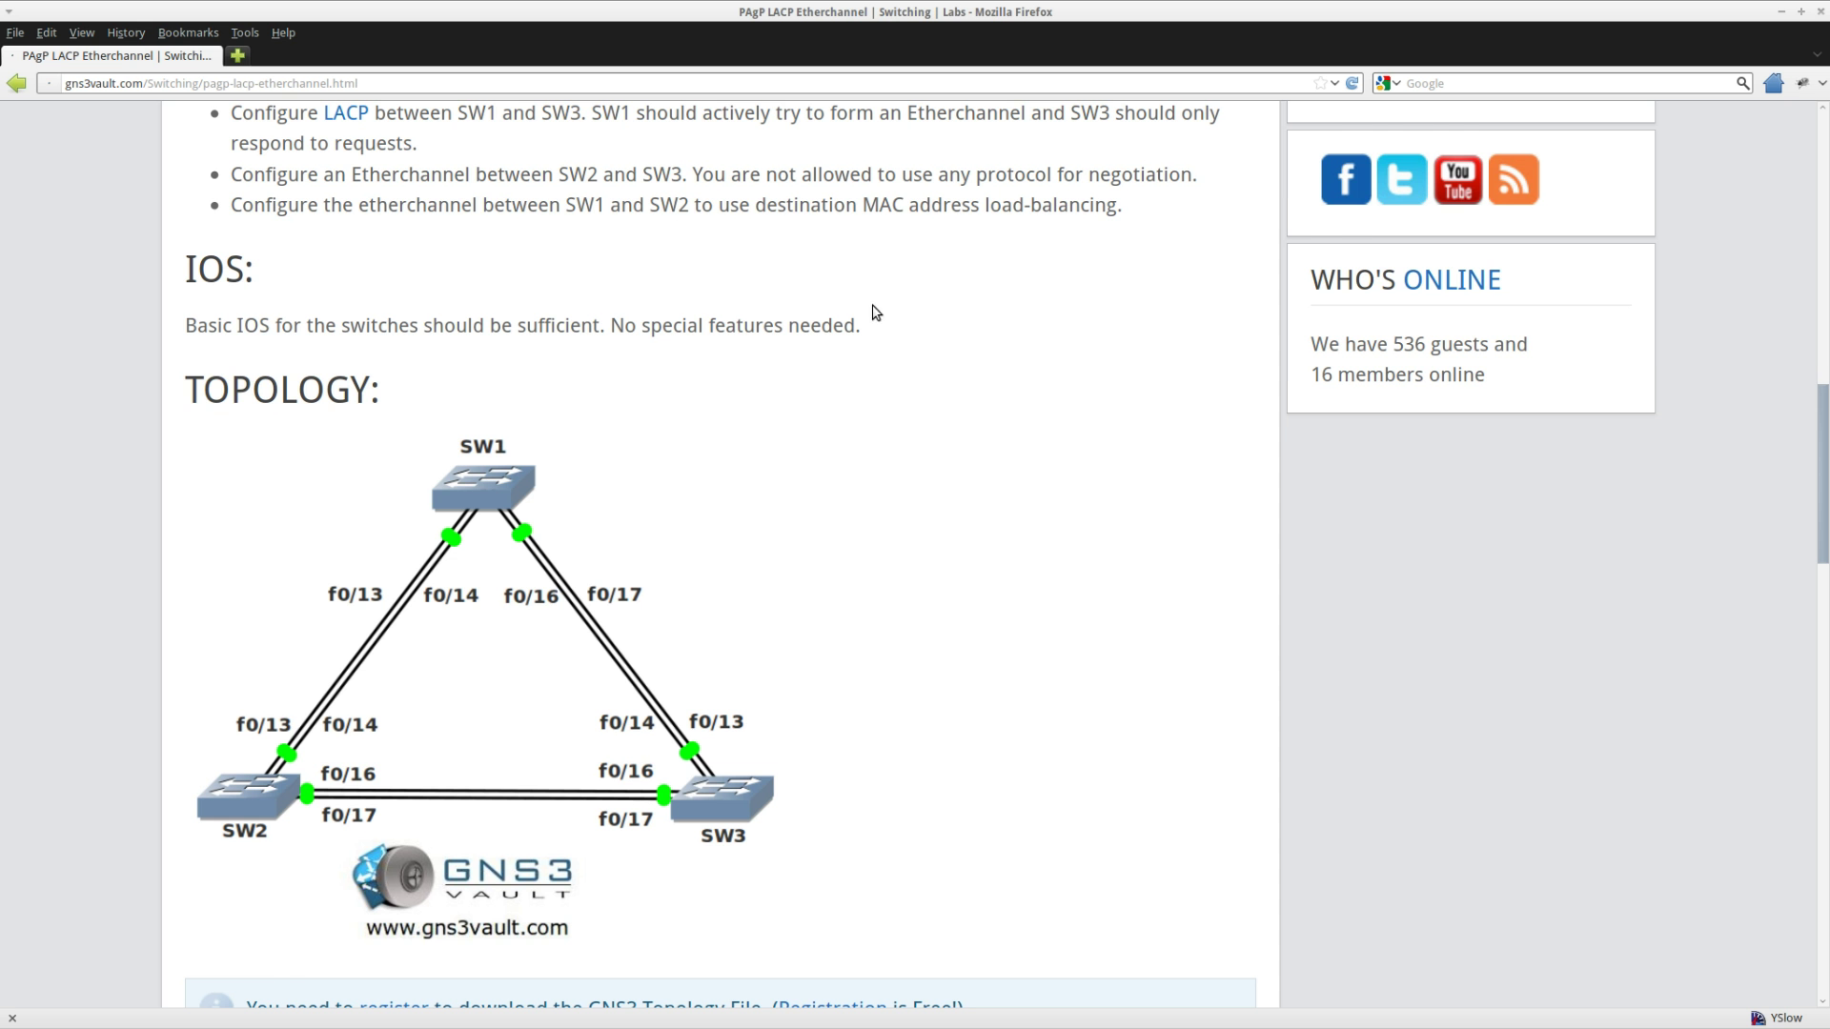
scroll(872, 314, "up", 3)
left_click_drag(1145, 477, 235, 467)
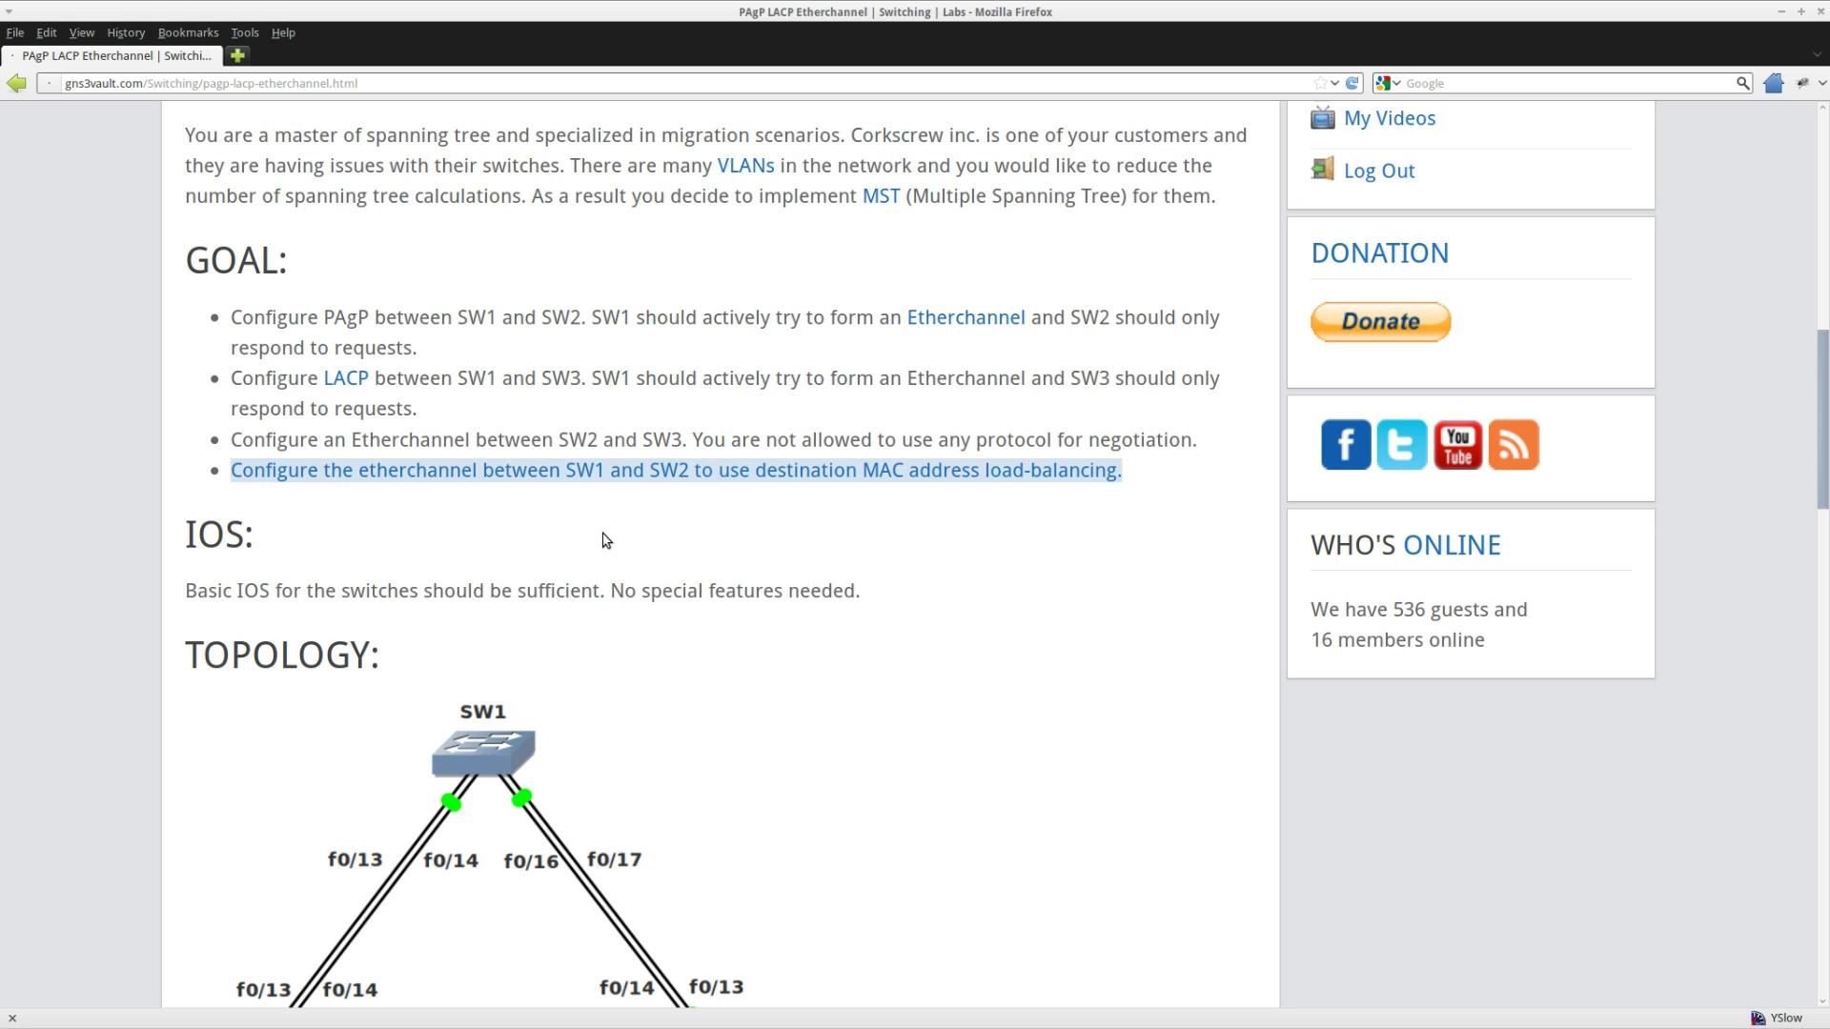
scroll(991, 514, "up", 3)
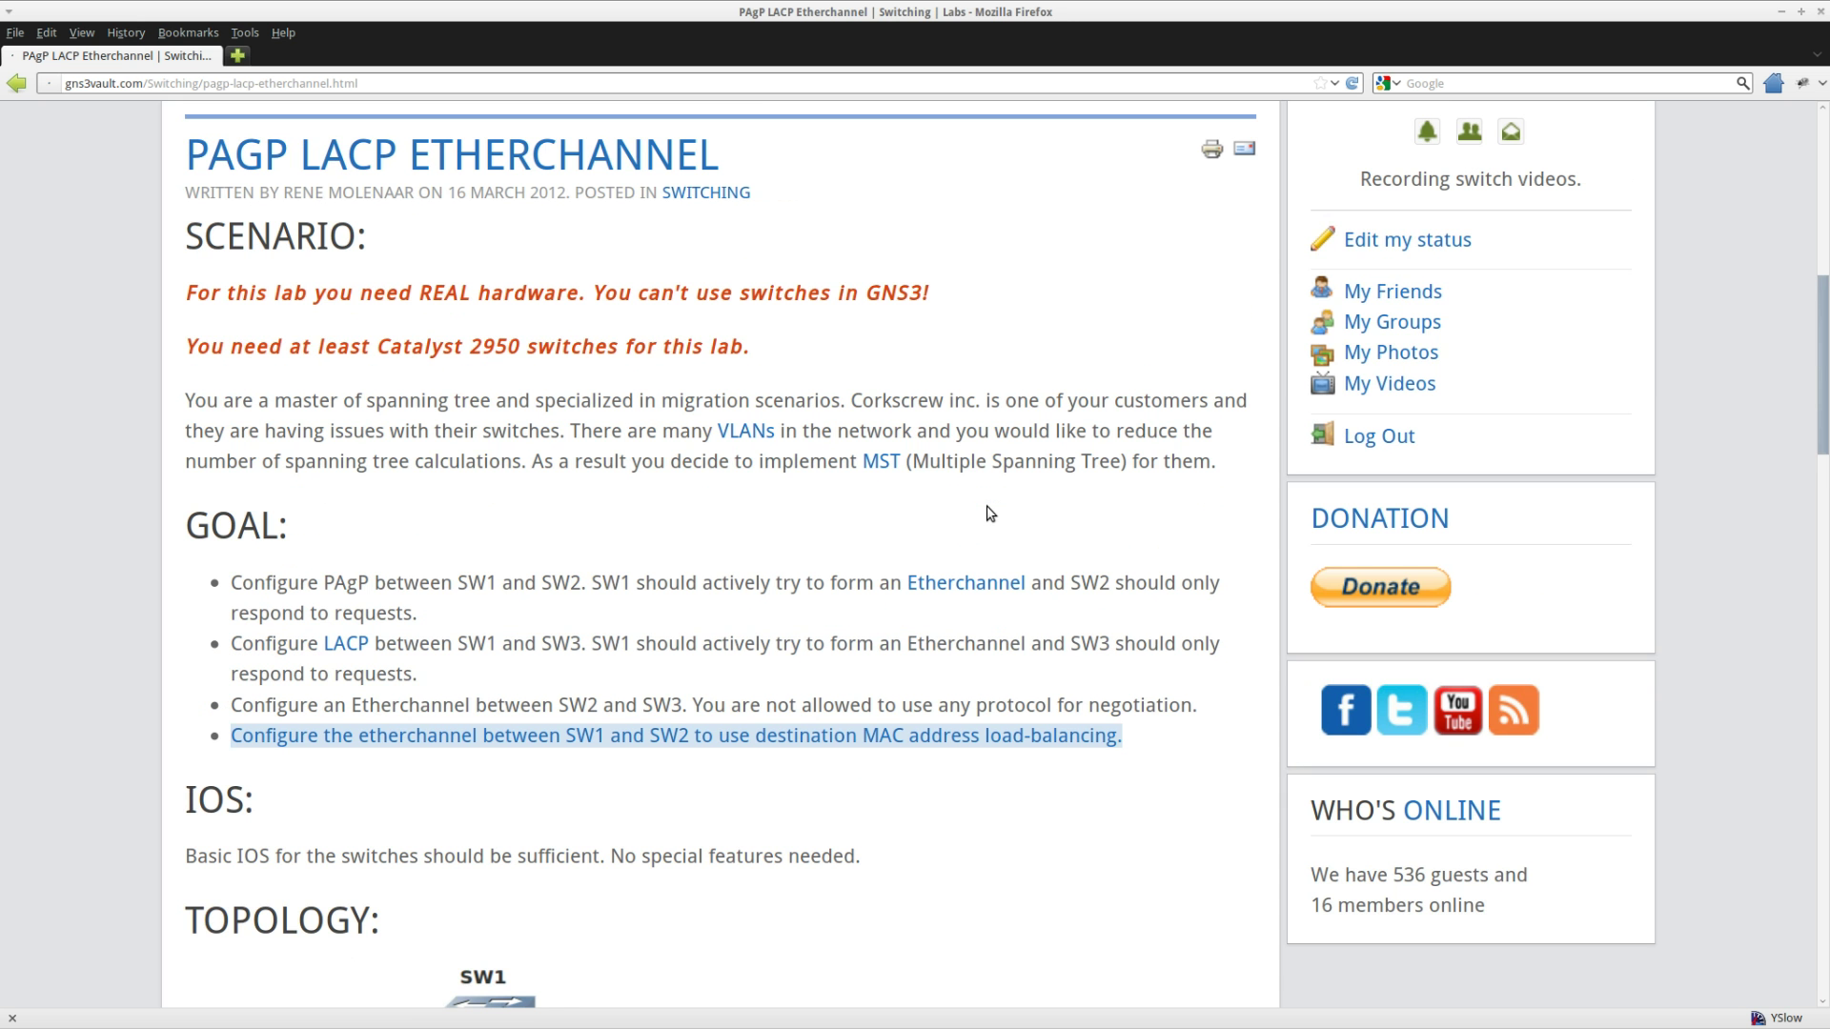
left_click(961, 690)
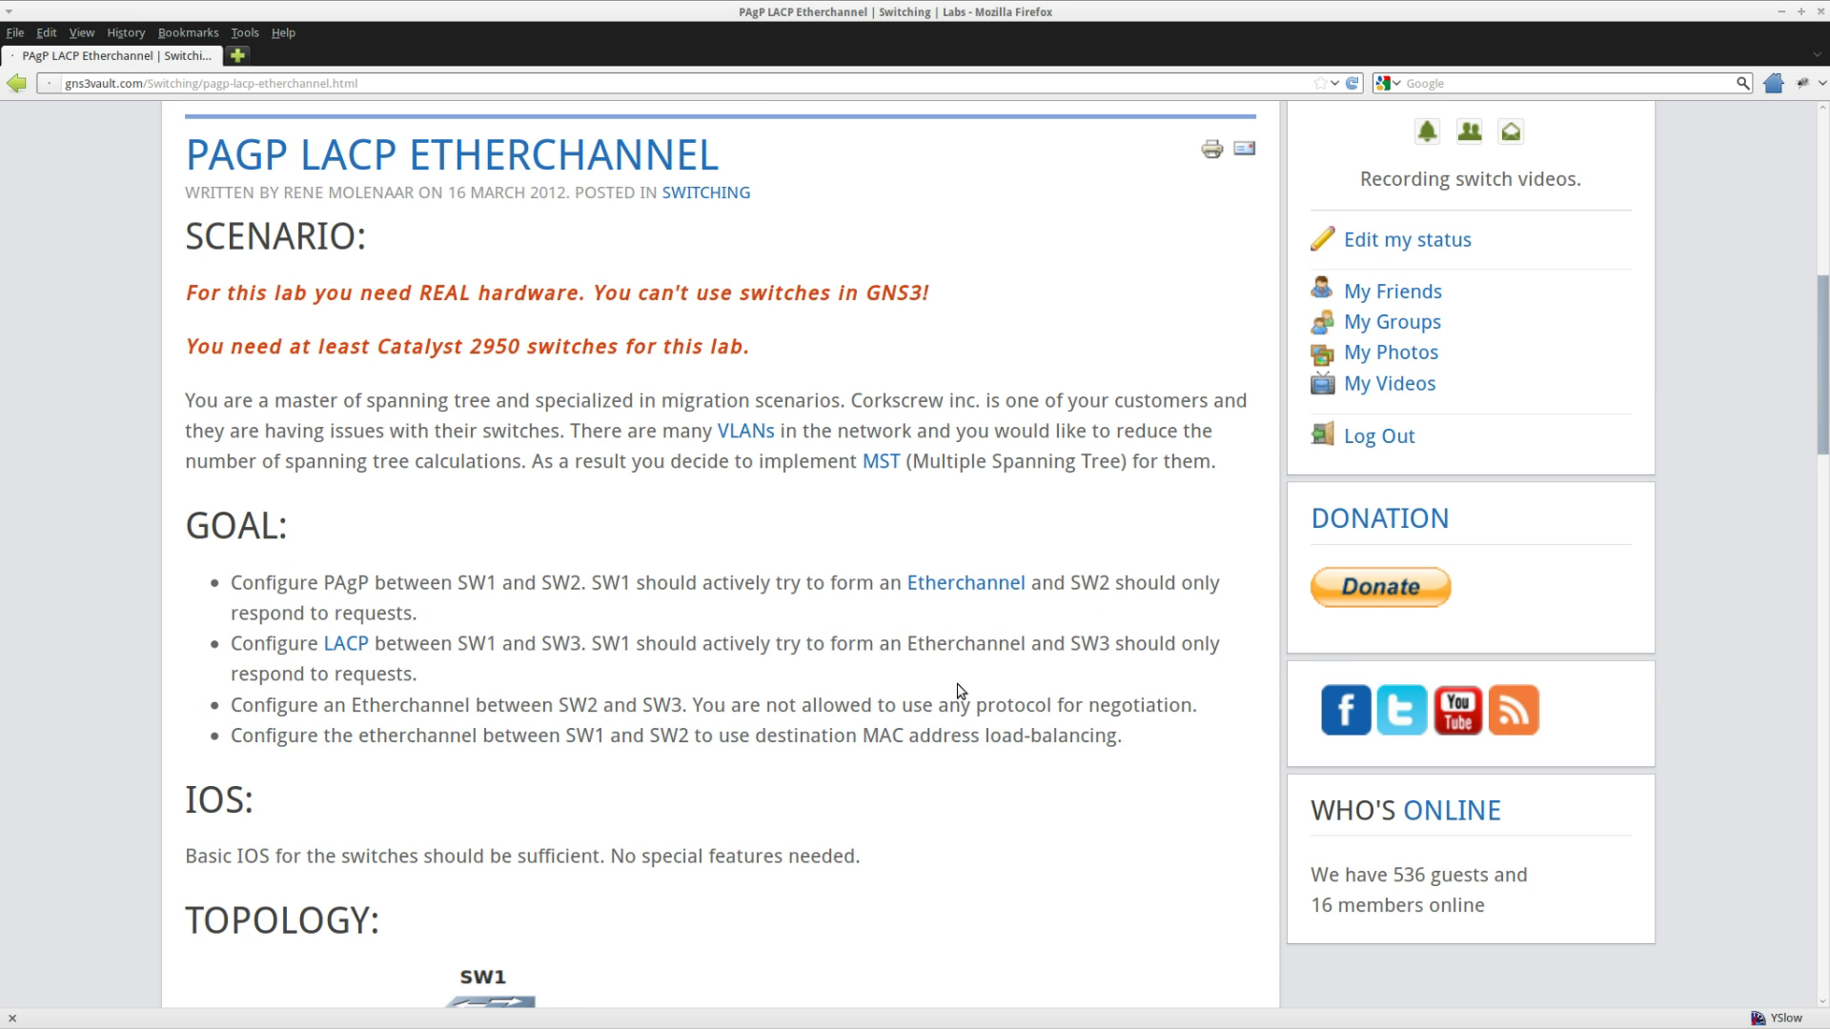